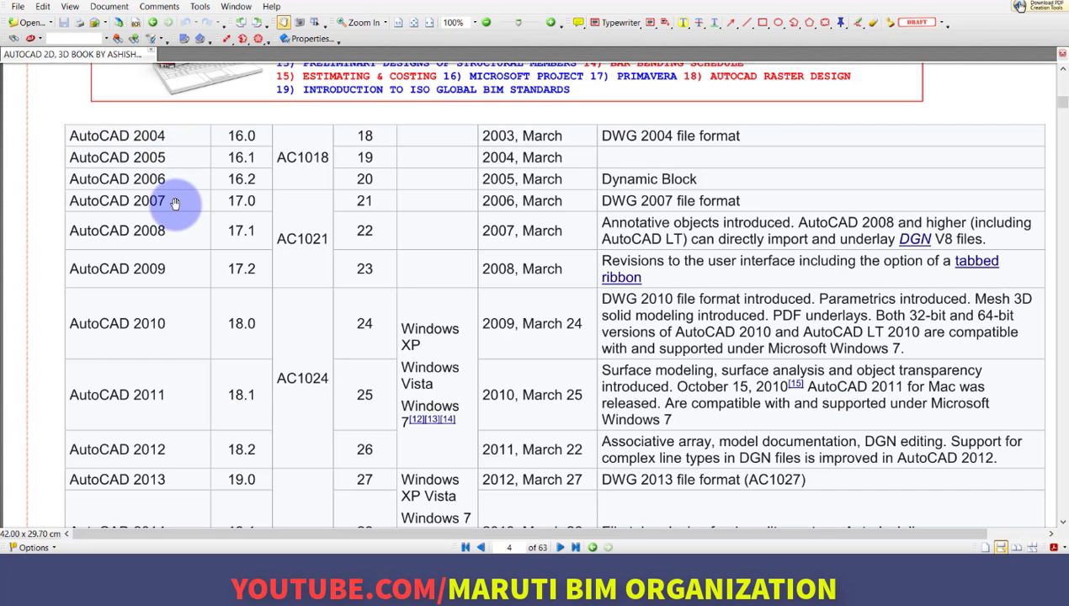
Read through the AutoCAD version history table up to AutoCAD 2019 and the Day 1 graphical user interface diagram on page 6
{"action": "scroll", "coordinate": [184, 299], "scroll_direction": "down", "scroll_amount": 4}
{"action": "scroll", "coordinate": [186, 310], "scroll_direction": "down", "scroll_amount": 11}
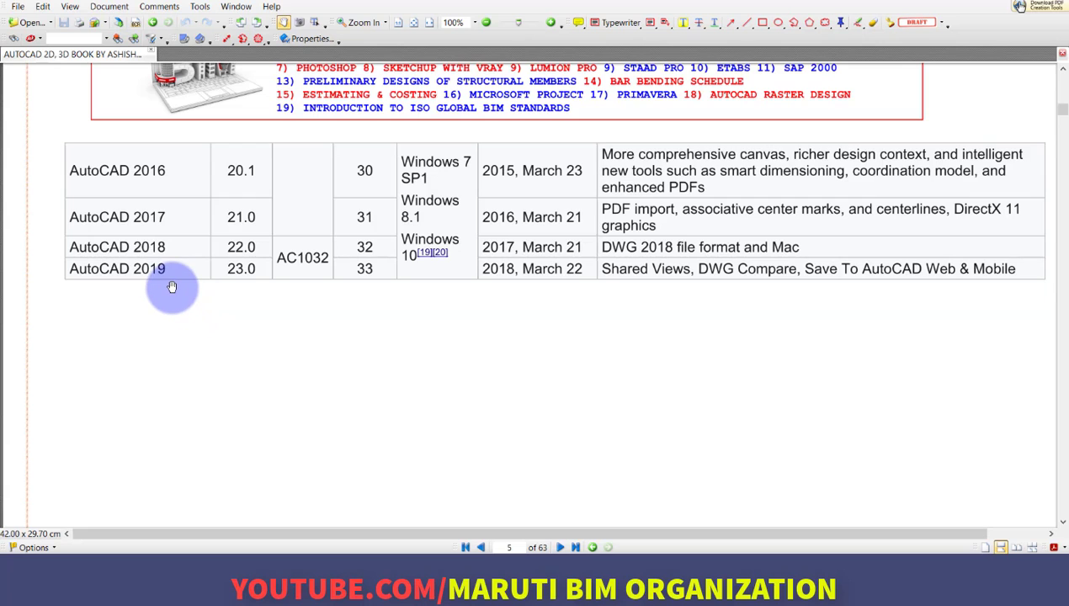
{"action": "scroll", "coordinate": [172, 287], "scroll_direction": "down", "scroll_amount": 3}
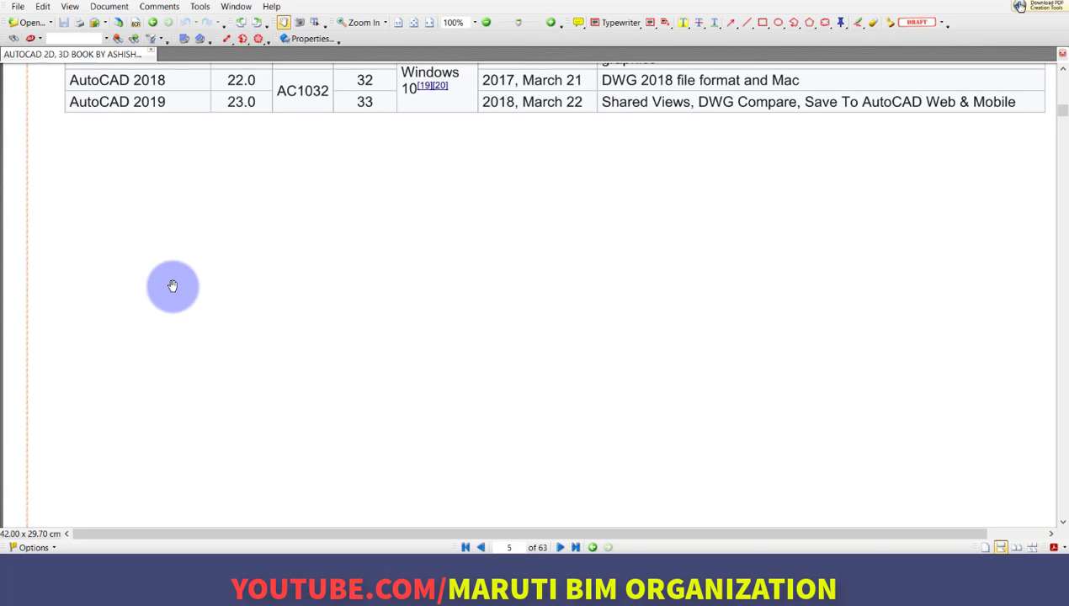
{"action": "scroll", "coordinate": [175, 285], "scroll_direction": "up", "scroll_amount": 6}
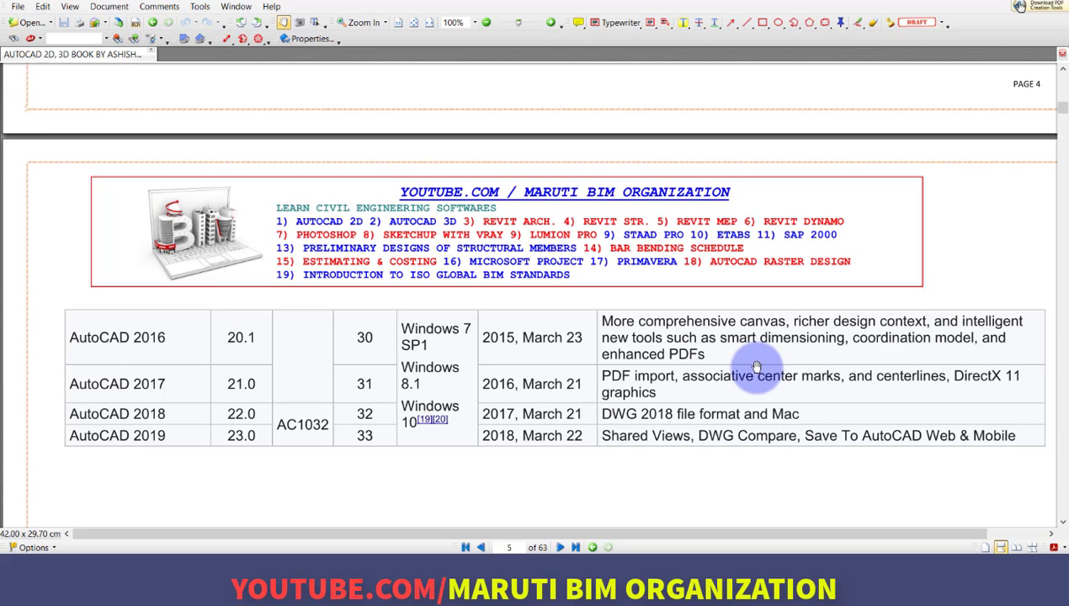
{"action": "scroll", "coordinate": [354, 396], "scroll_direction": "down", "scroll_amount": 8}
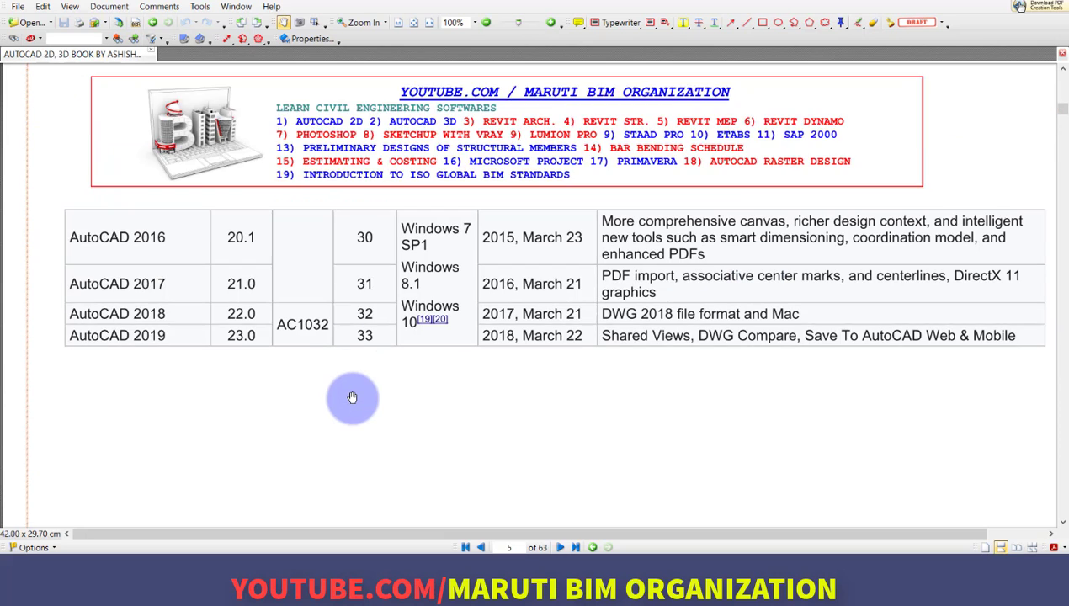
{"action": "scroll", "coordinate": [354, 395], "scroll_direction": "down", "scroll_amount": 9}
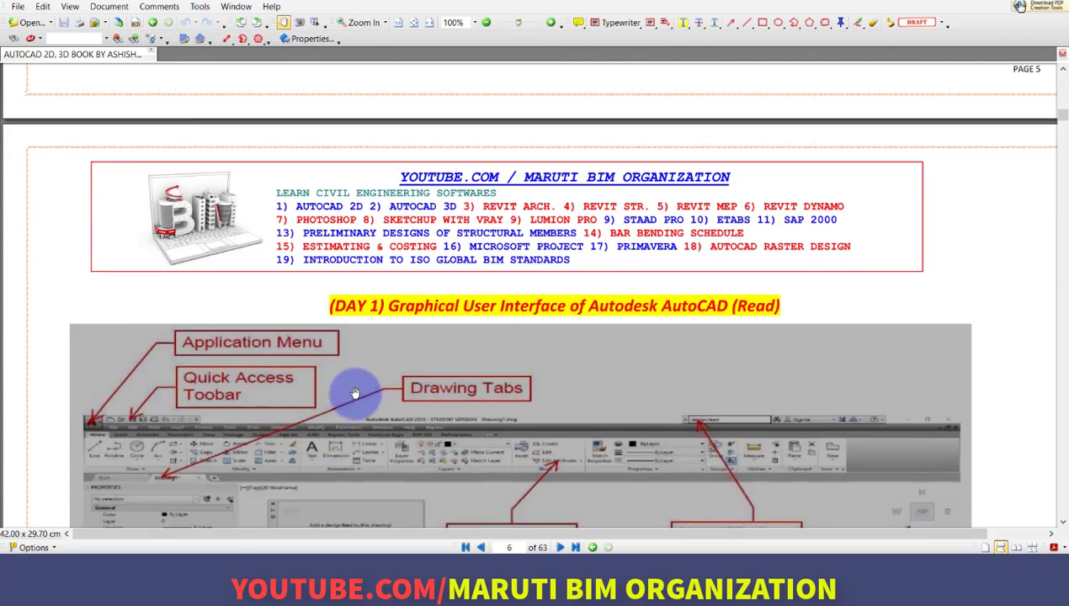
{"action": "scroll", "coordinate": [356, 391], "scroll_direction": "down", "scroll_amount": 2}
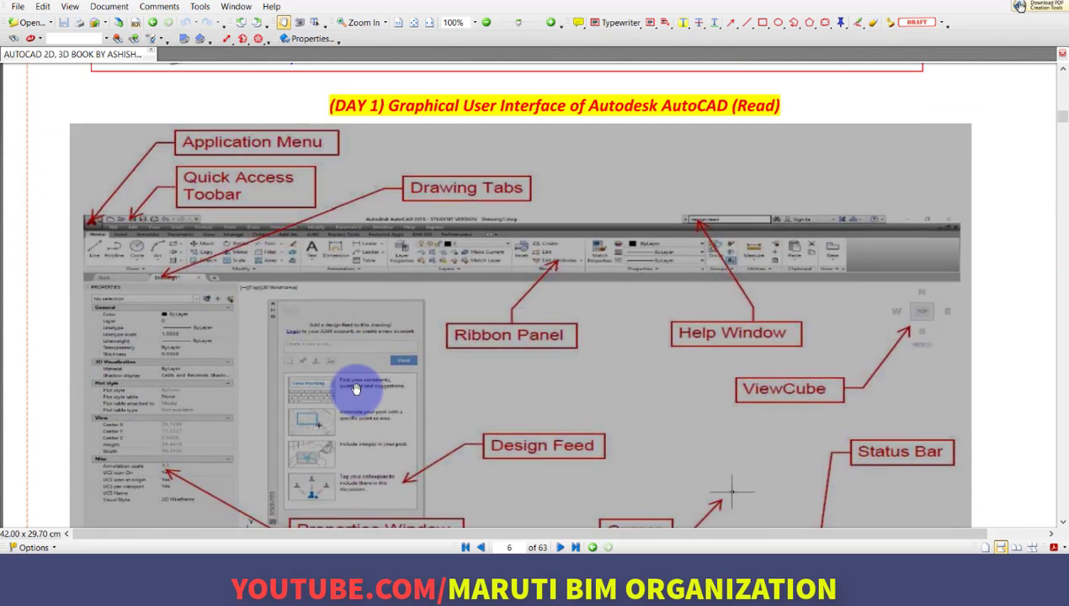
{"action": "scroll", "coordinate": [355, 389], "scroll_direction": "down", "scroll_amount": 2}
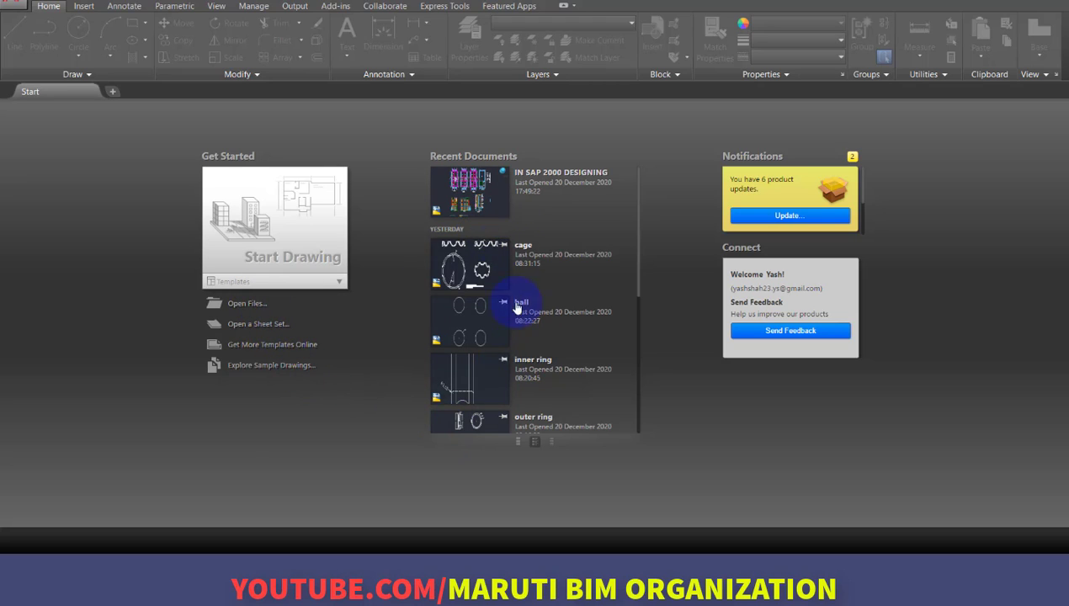
Start a new blank drawing from the AutoCAD start page
{"action": "scroll", "coordinate": [517, 308], "scroll_direction": "down", "scroll_amount": 3}
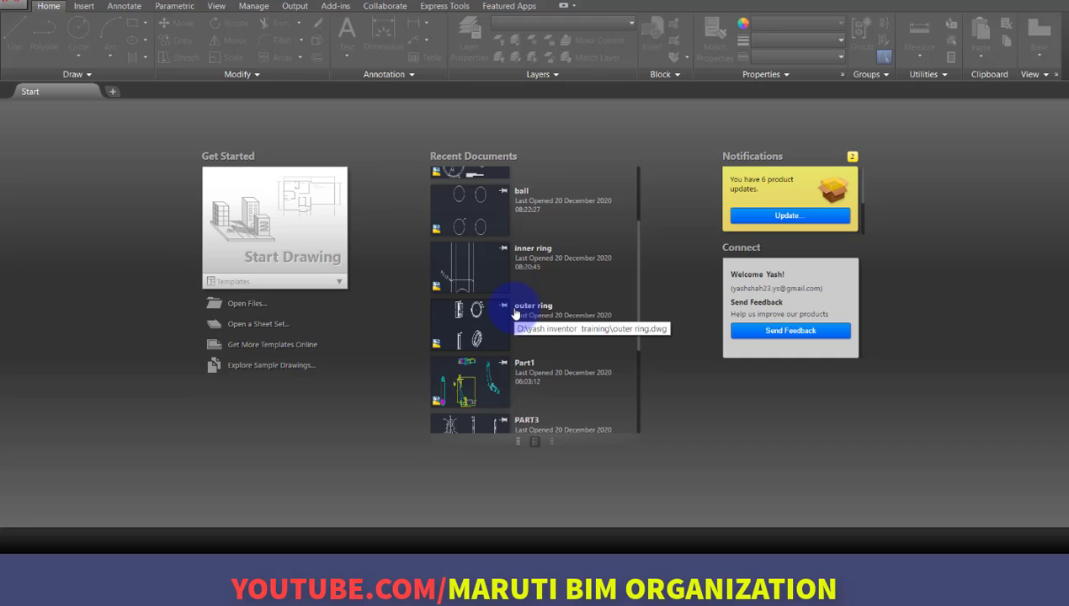
{"action": "scroll", "coordinate": [516, 313], "scroll_direction": "up", "scroll_amount": 3}
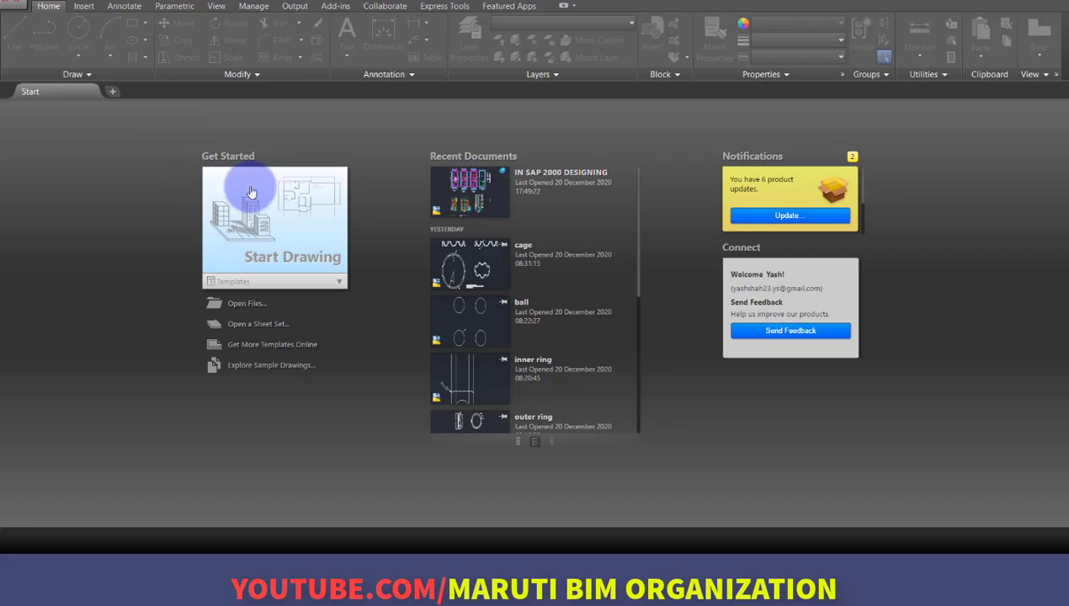
{"action": "left_click", "coordinate": [266, 241]}
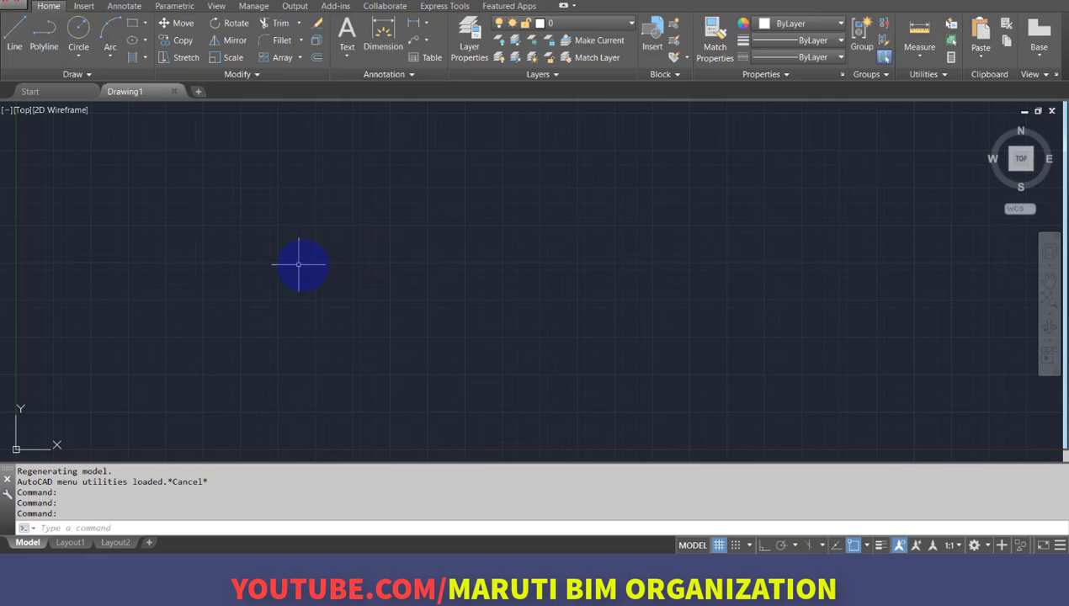
{"action": "scroll", "coordinate": [305, 263], "scroll_direction": "down", "scroll_amount": 5}
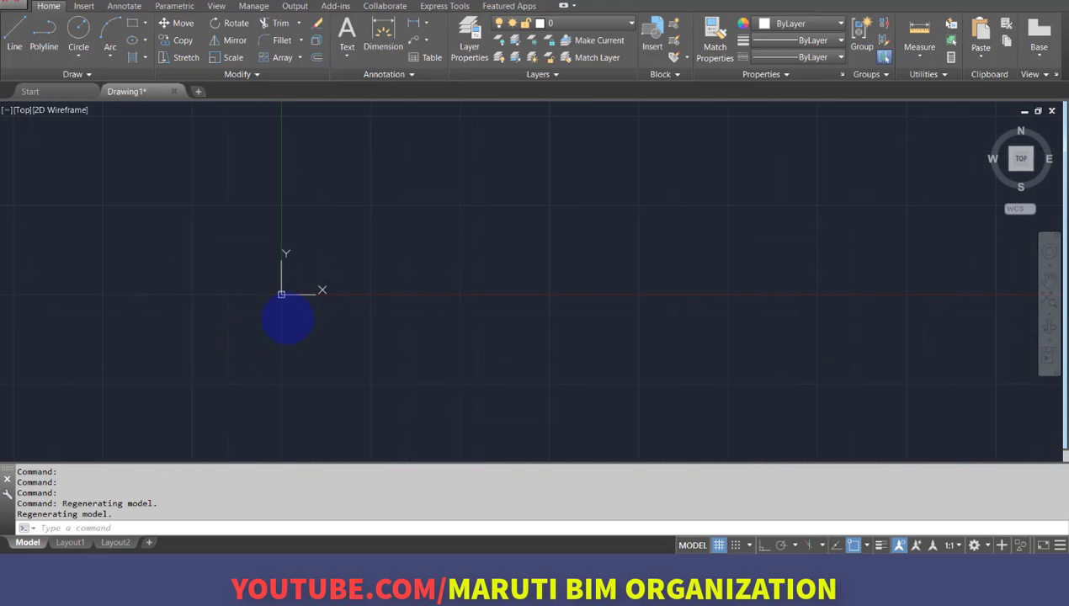
{"action": "middle_click_drag", "start_coordinate": [216, 346], "coordinate": [286, 268]}
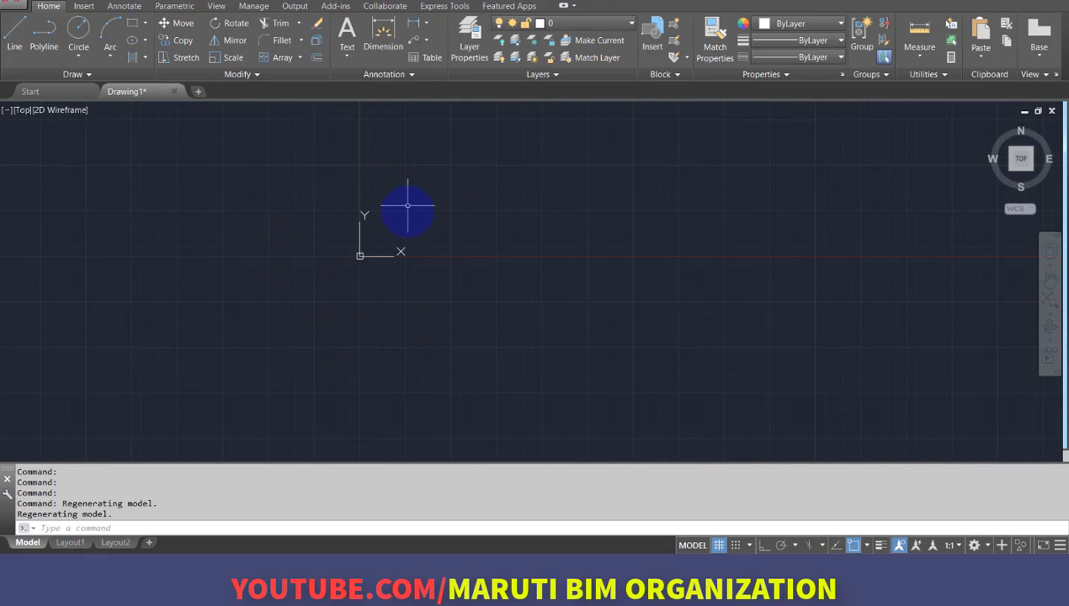
{"action": "middle_click_drag", "start_coordinate": [364, 244], "coordinate": [291, 281]}
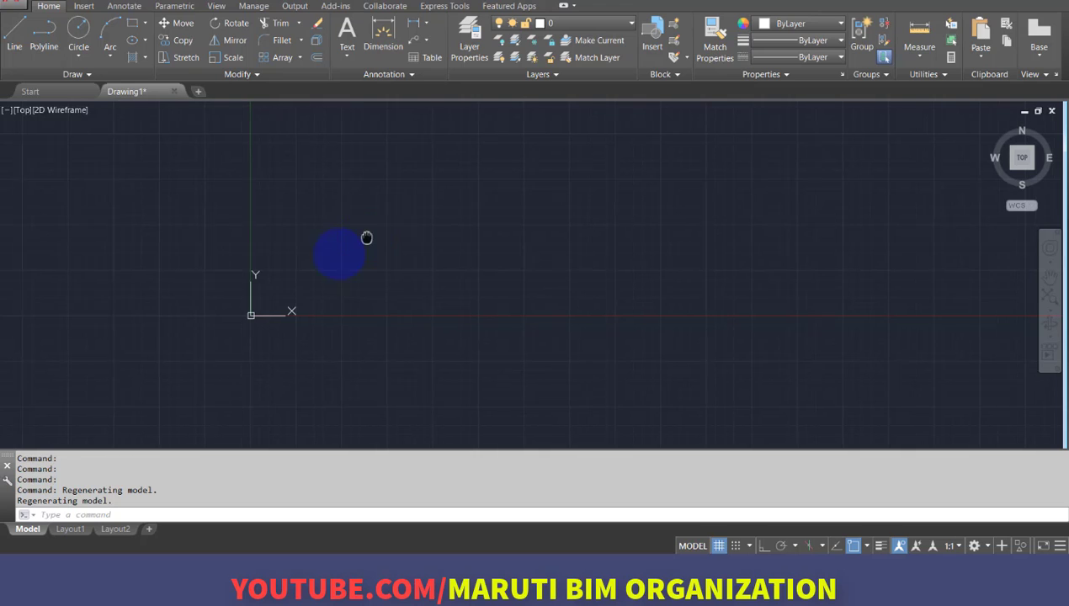
{"action": "middle_click_drag", "start_coordinate": [341, 250], "coordinate": [269, 303]}
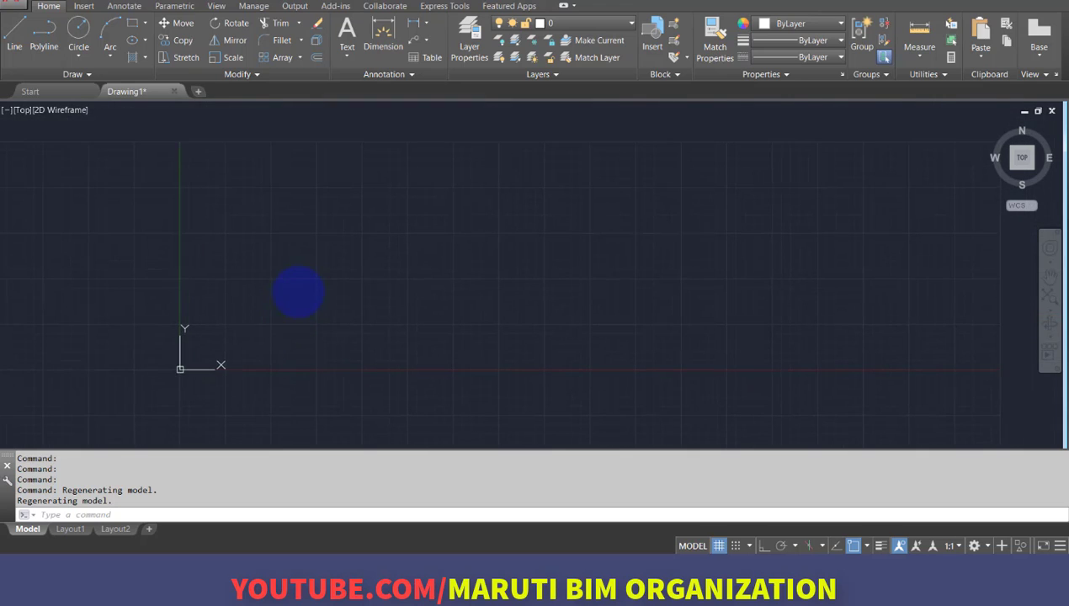
Set the command line window font size to 14 in the display options and apply the change
{"action": "left_click", "coordinate": [92, 514]}
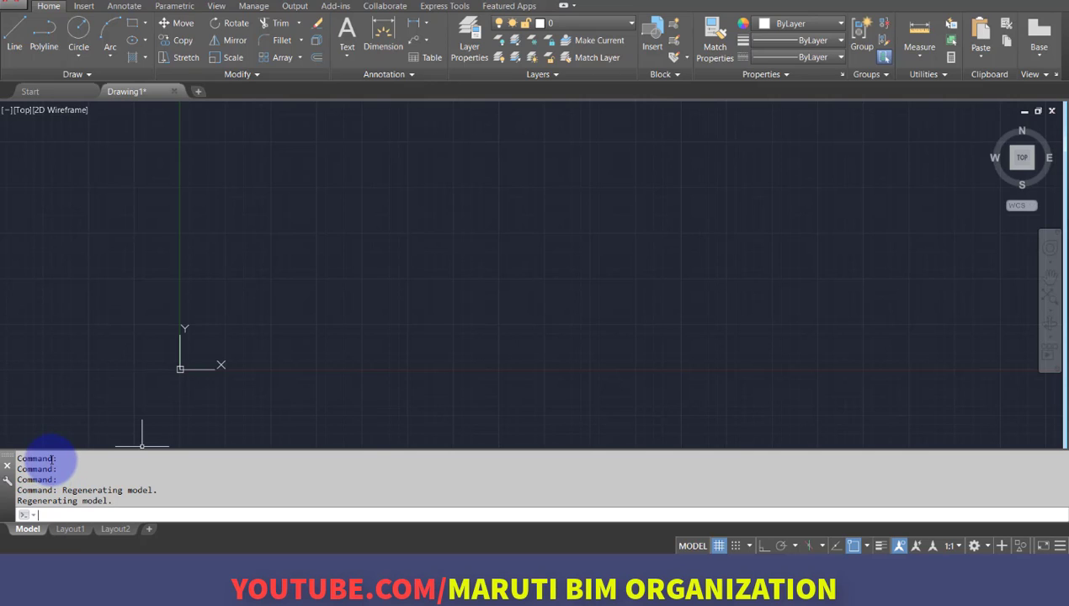
{"action": "type", "text": "op"}
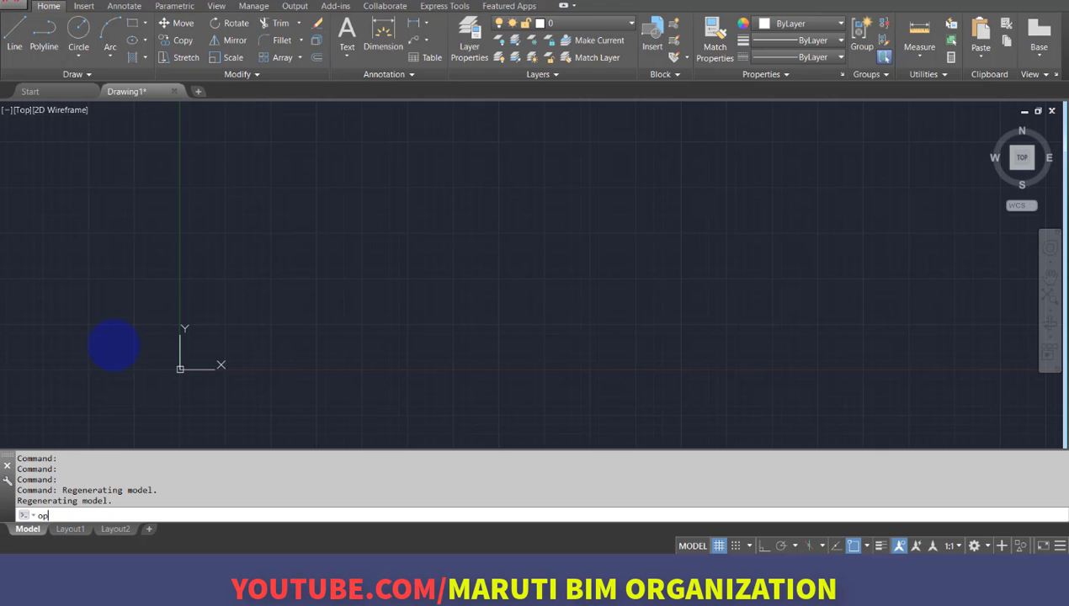
{"action": "key", "text": "Return"}
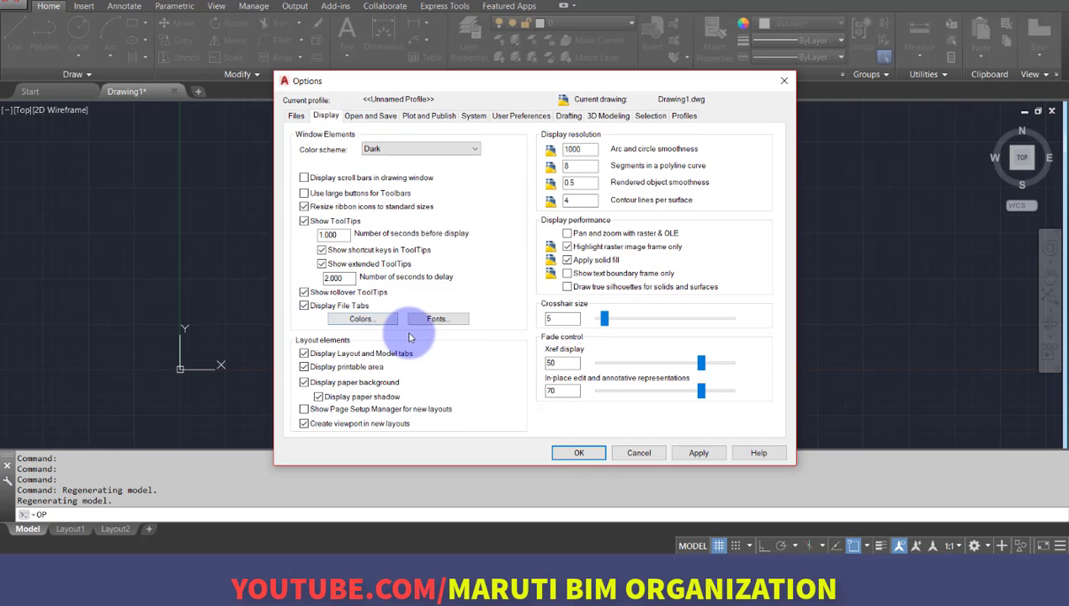
{"action": "left_click", "coordinate": [436, 318]}
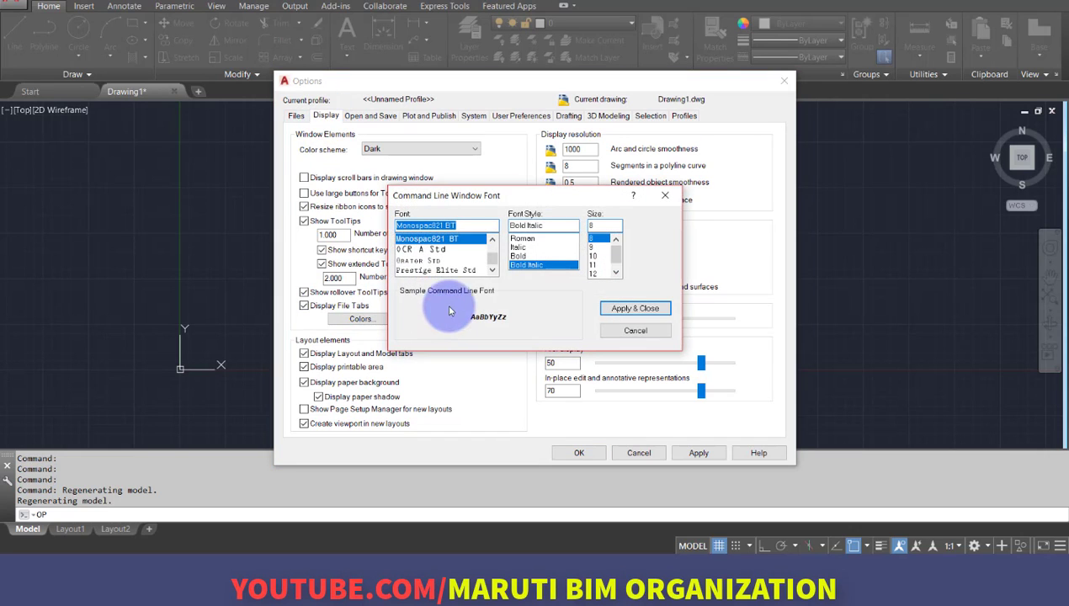
{"action": "scroll", "coordinate": [594, 269], "scroll_direction": "down", "scroll_amount": 1}
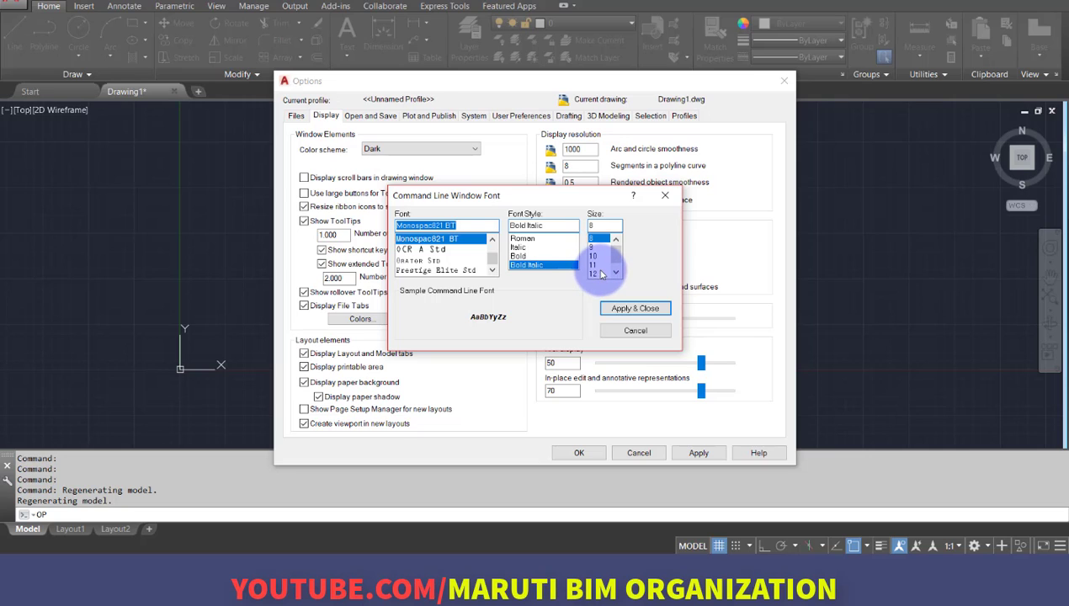
{"action": "left_click", "coordinate": [599, 272]}
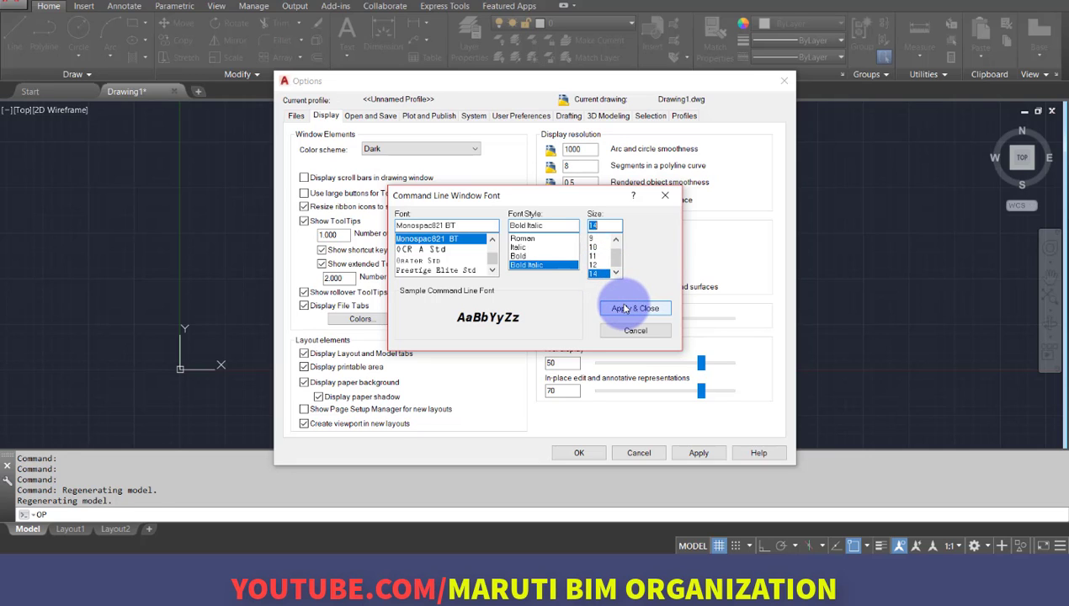
{"action": "left_click", "coordinate": [624, 309]}
{"action": "left_click", "coordinate": [698, 452]}
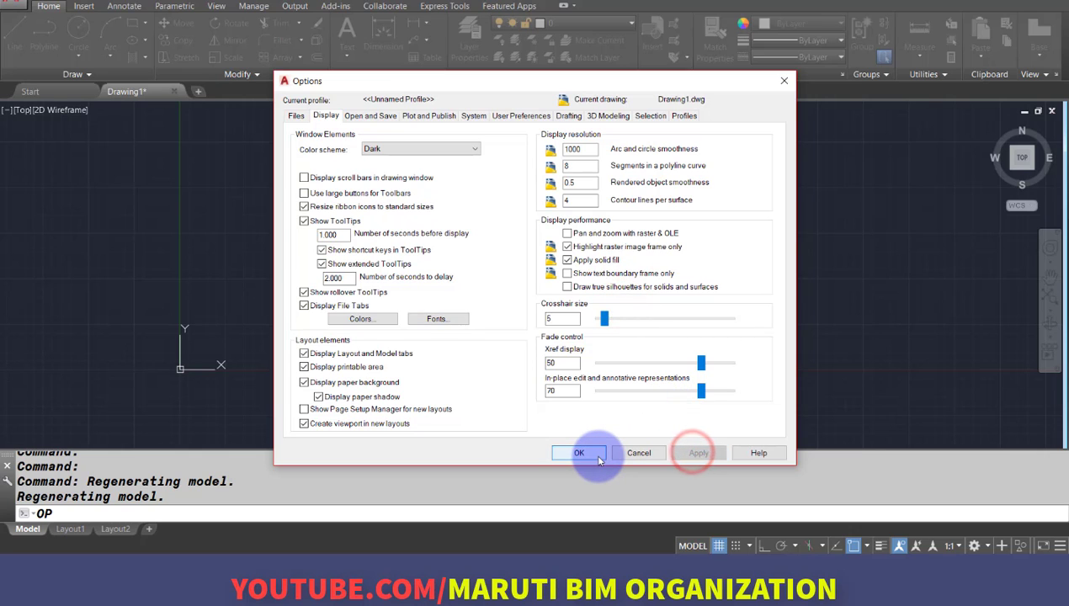
{"action": "left_click", "coordinate": [580, 453]}
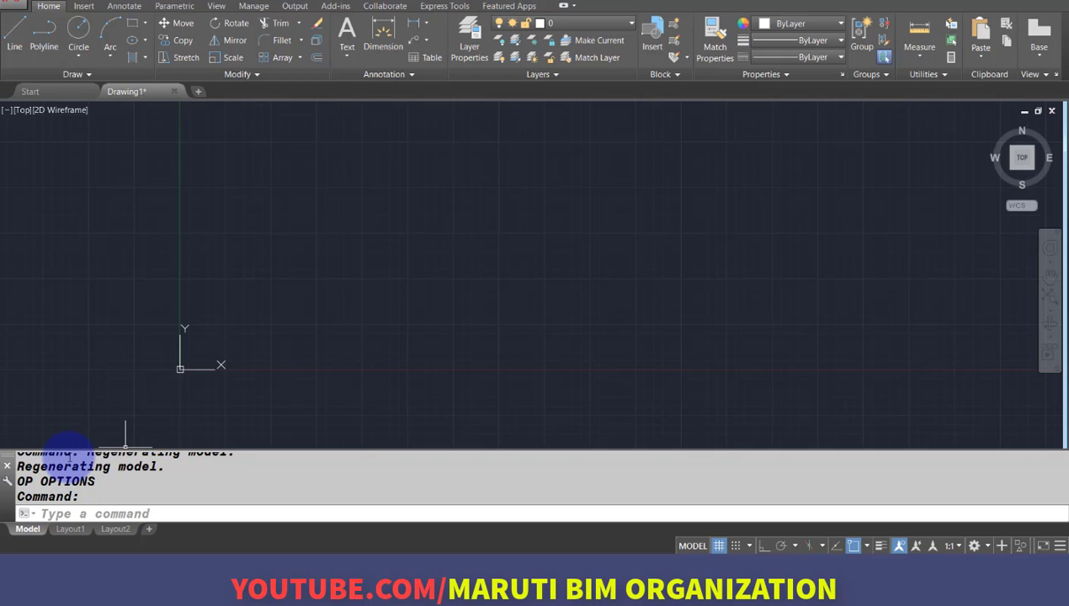
Reapply the command line window font as Monospac821 BT, Bold Italic, size 14 through the display options
{"action": "type", "text": "op"}
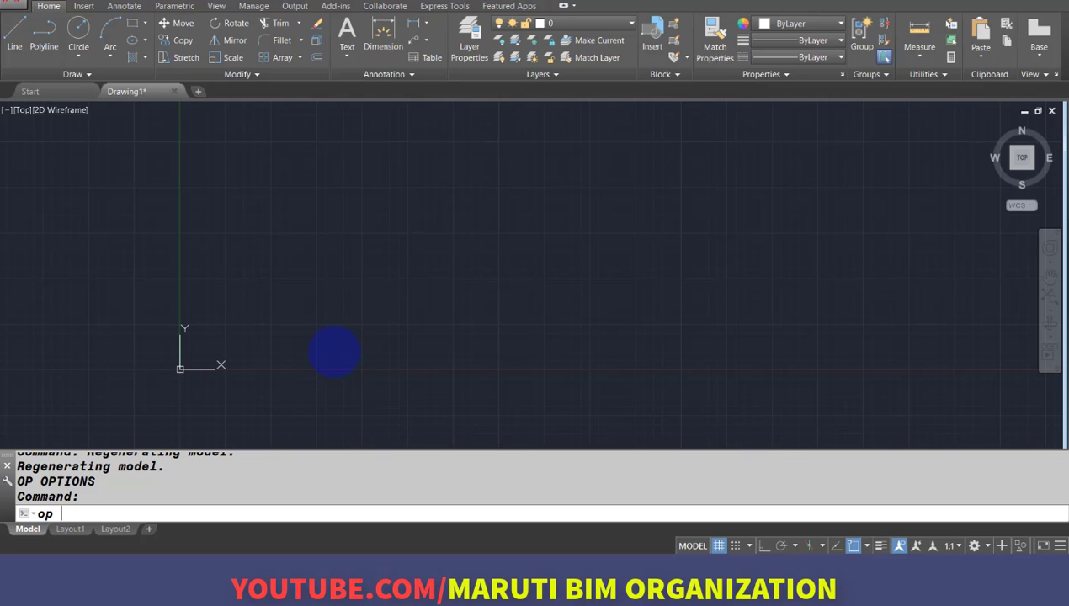
{"action": "key", "text": "Return"}
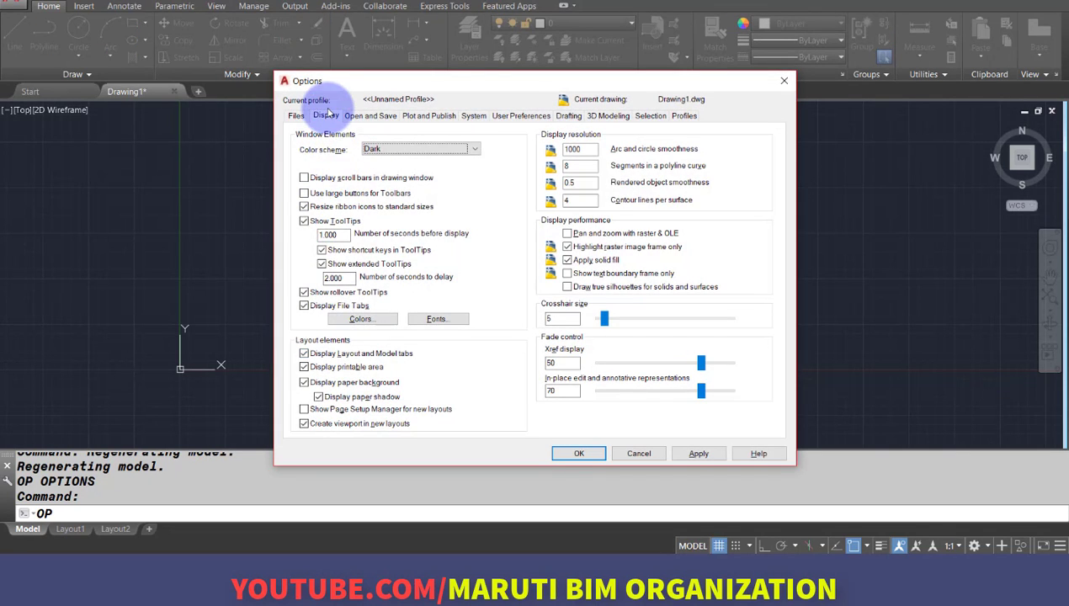
{"action": "left_click", "coordinate": [325, 108]}
{"action": "left_click", "coordinate": [453, 327]}
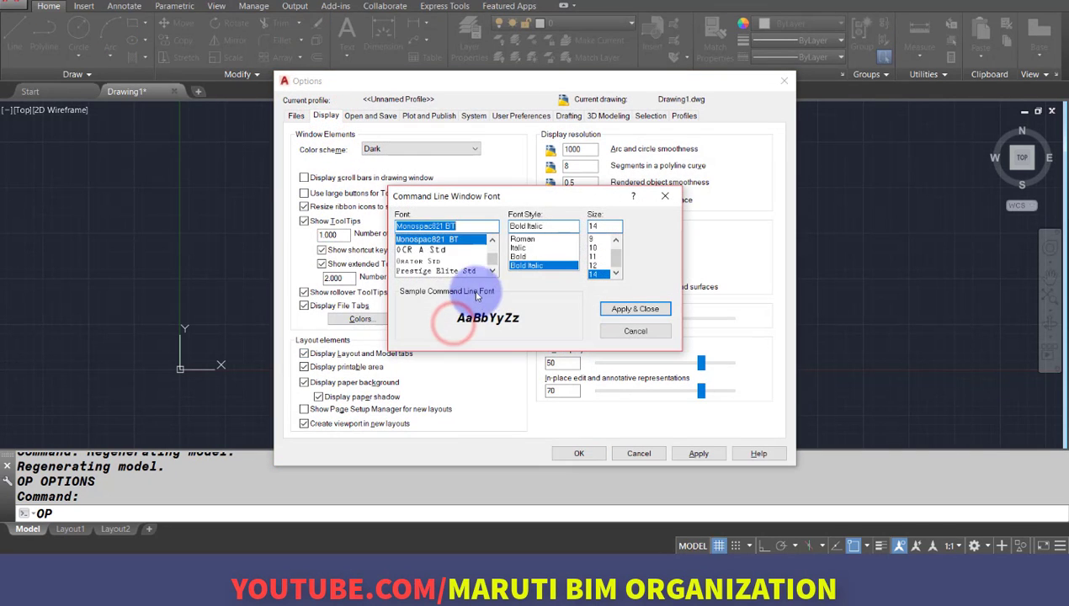
{"action": "left_click", "coordinate": [432, 240]}
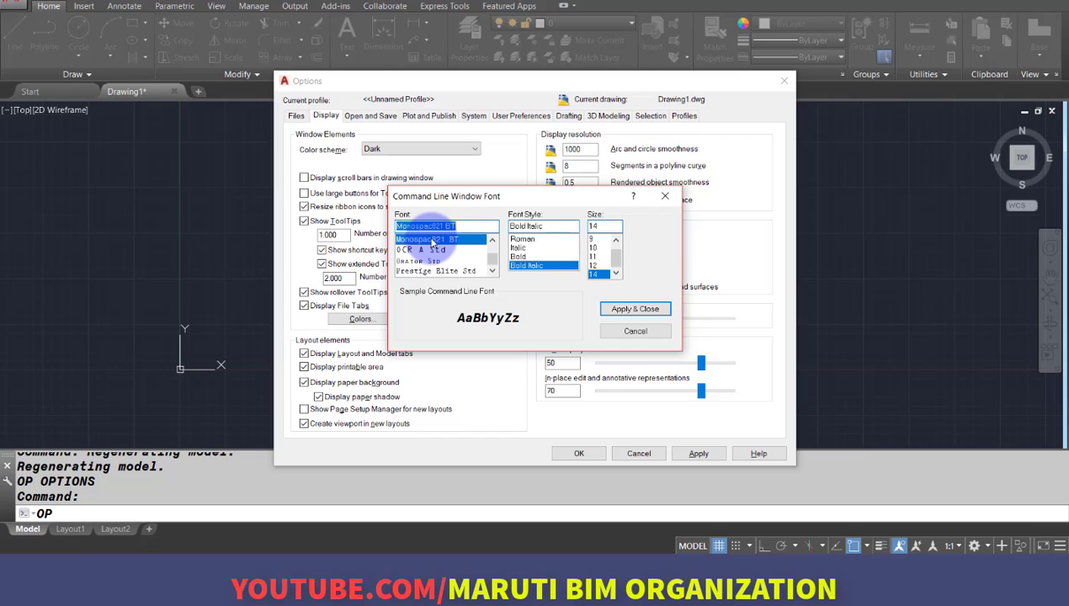
{"action": "left_click", "coordinate": [532, 266]}
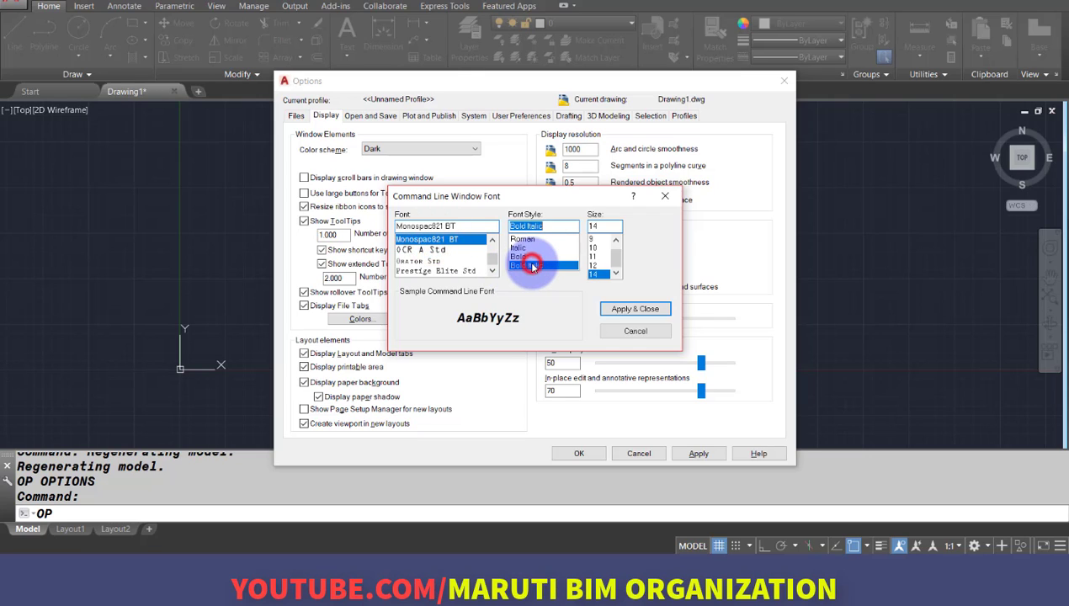
{"action": "left_click", "coordinate": [596, 276]}
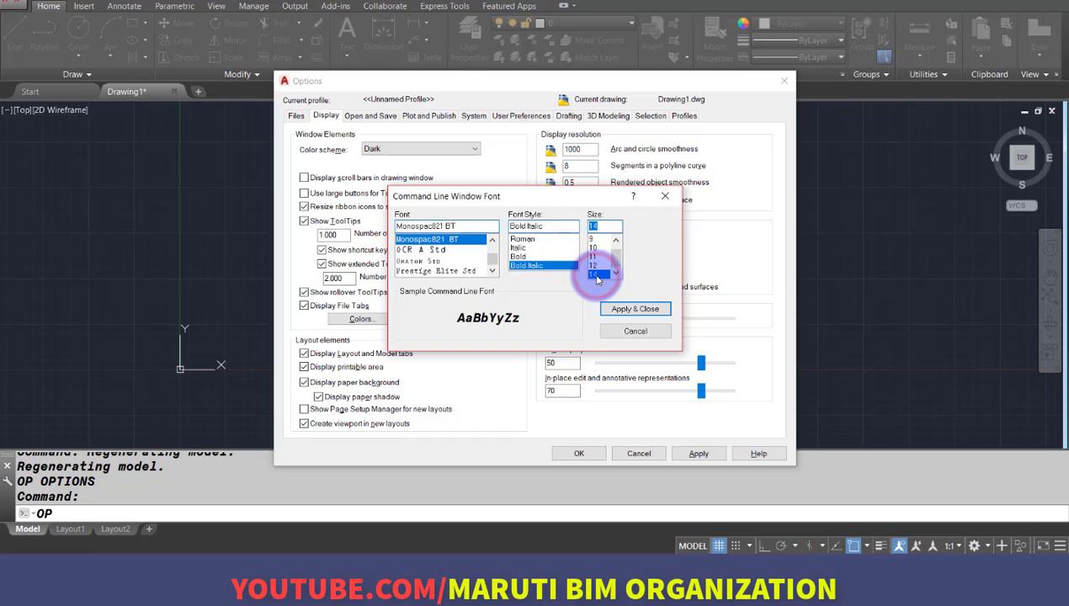
{"action": "left_click_drag", "start_coordinate": [616, 260], "coordinate": [618, 257]}
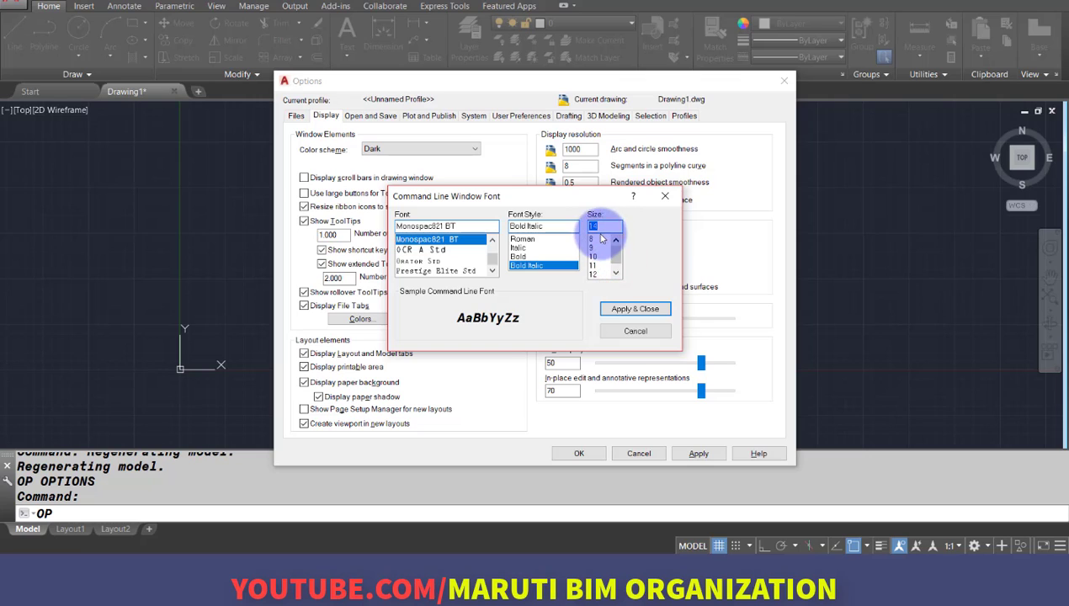
{"action": "left_click_drag", "start_coordinate": [616, 256], "coordinate": [616, 262]}
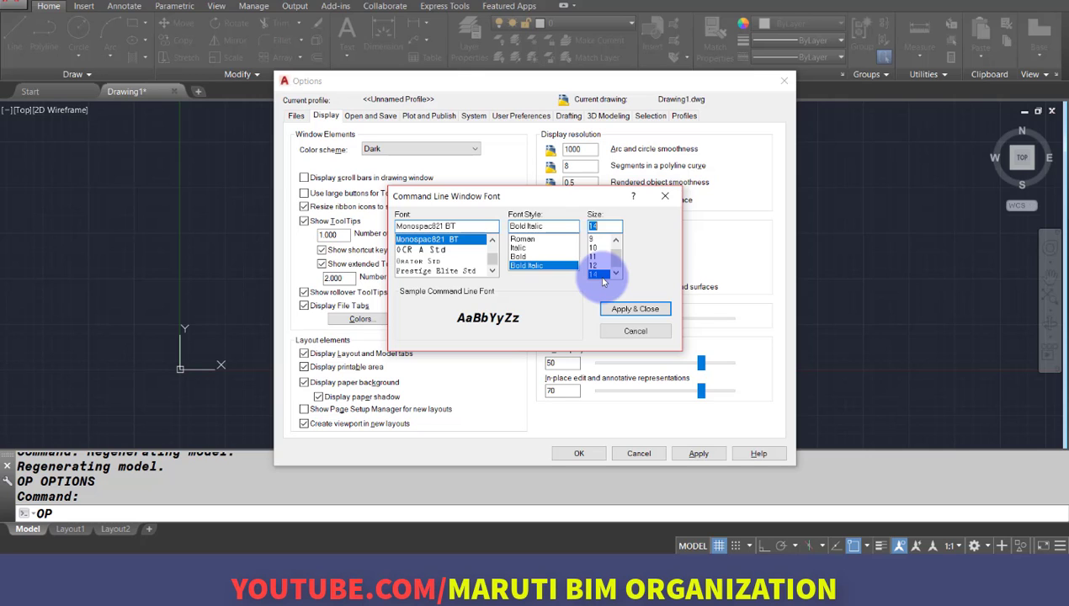
{"action": "left_click", "coordinate": [635, 314]}
{"action": "left_click", "coordinate": [706, 458]}
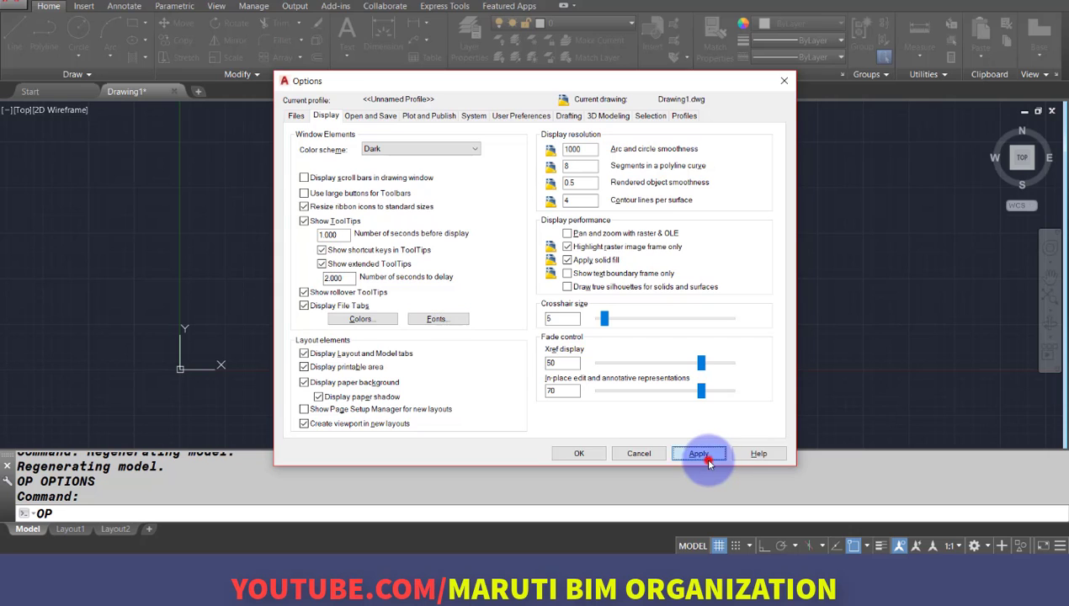
{"action": "left_click", "coordinate": [580, 455]}
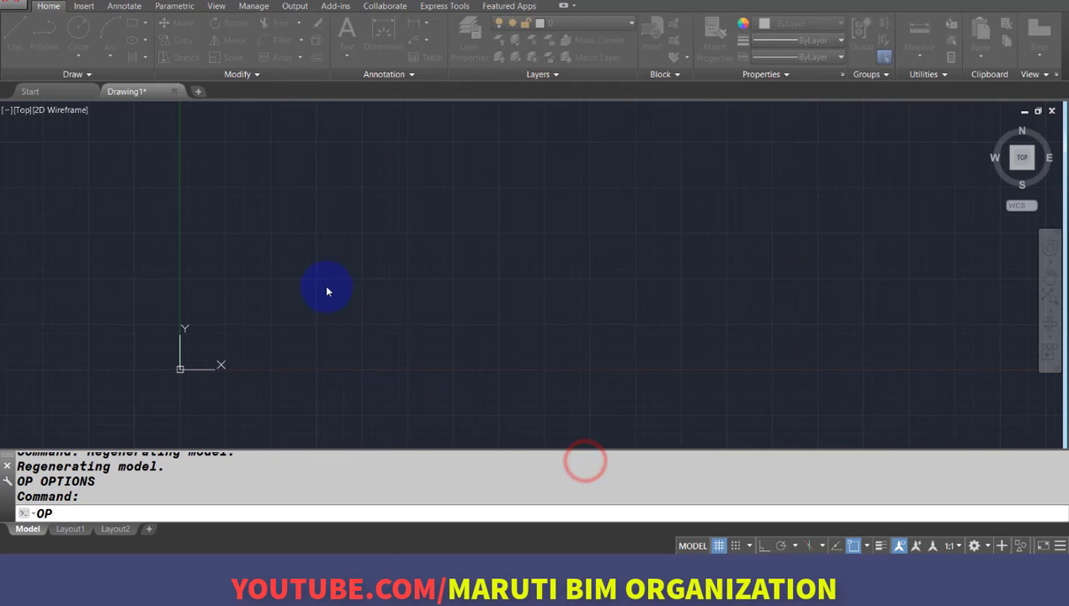
{"action": "left_click", "coordinate": [353, 271]}
{"action": "left_click", "coordinate": [380, 301]}
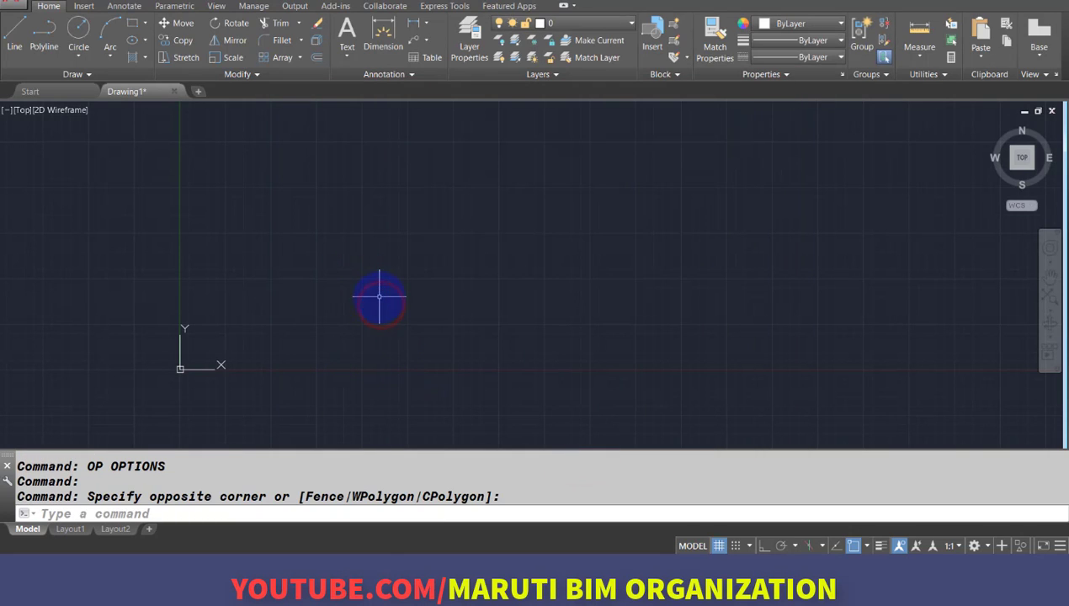
Switch back to the PDF book and view the Day 1 AutoCAD interface diagram on page 6
{"action": "left_click", "coordinate": [557, 576]}
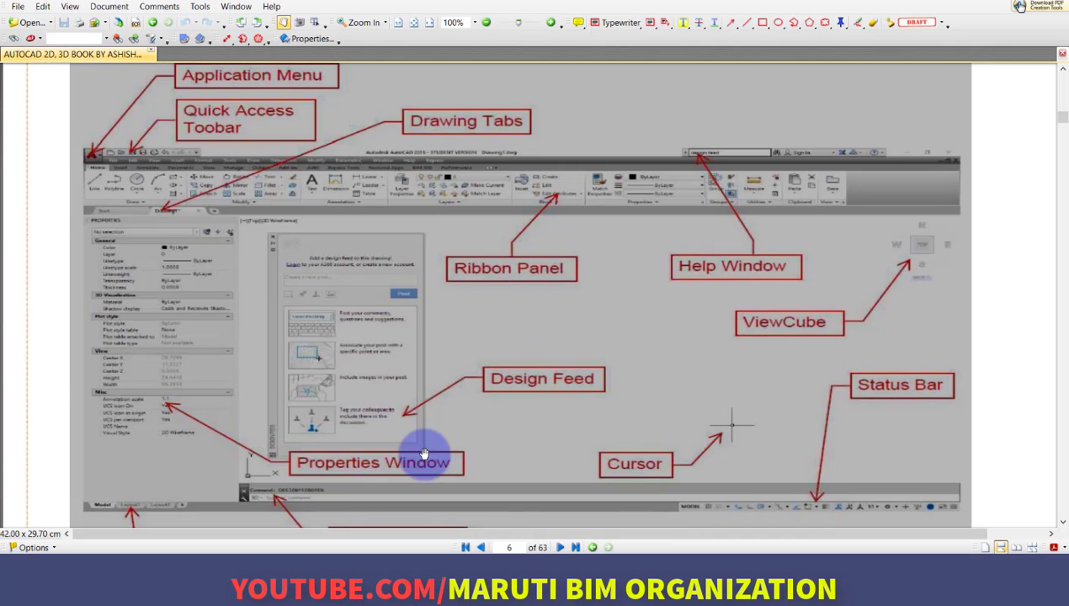
{"action": "scroll", "coordinate": [352, 387], "scroll_direction": "up", "scroll_amount": 3}
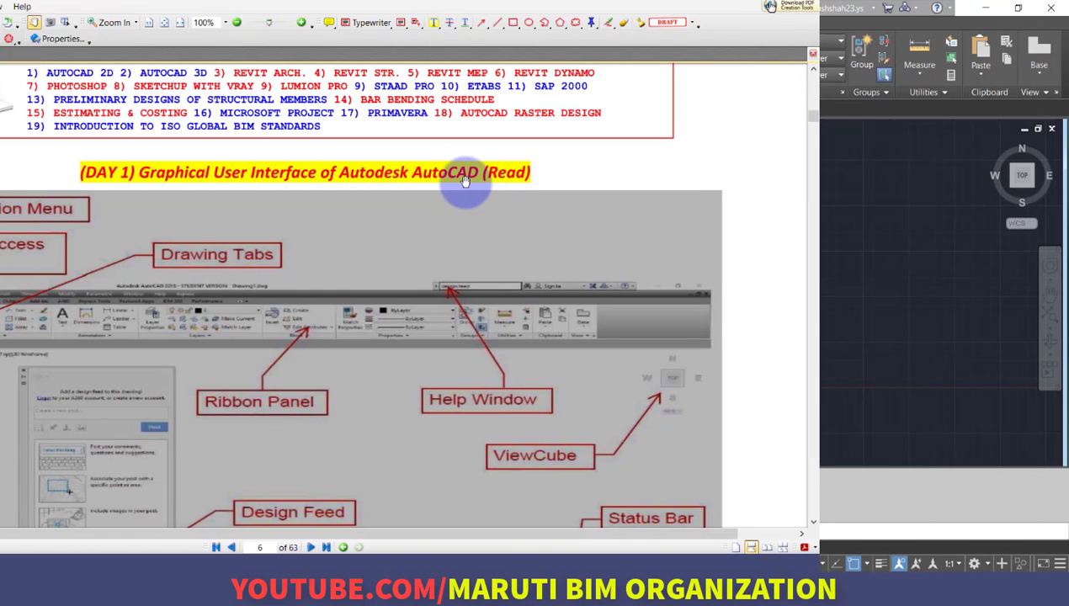
Switch back to AutoCAD and examine the application menu's New, Save As, Import, Export, Print and Close commands
{"action": "key", "text": "alt+Tab"}
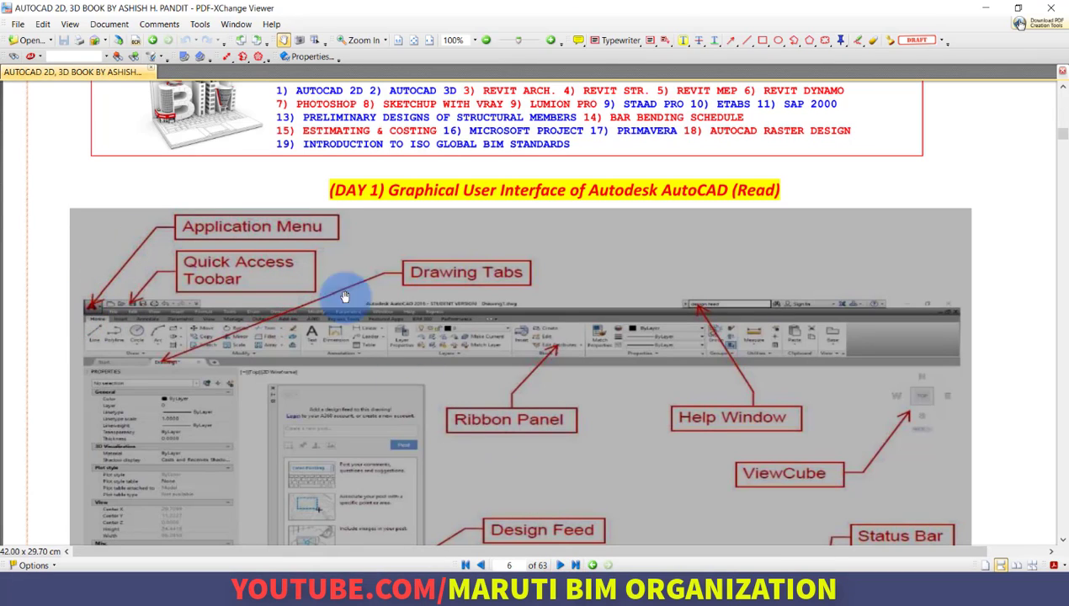
{"action": "left_click", "coordinate": [551, 589]}
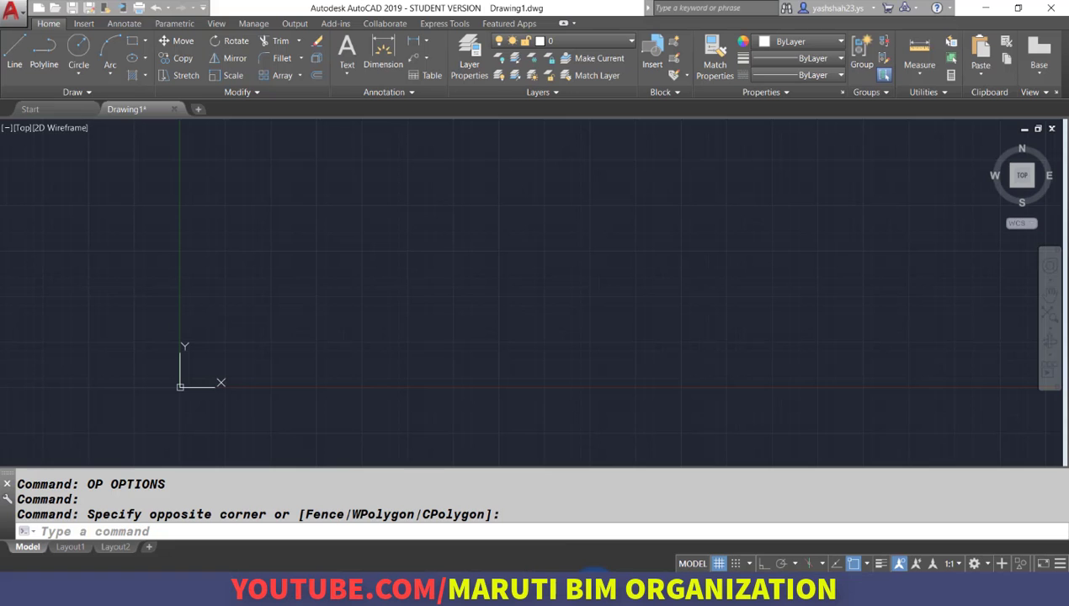
{"action": "left_click", "coordinate": [14, 17]}
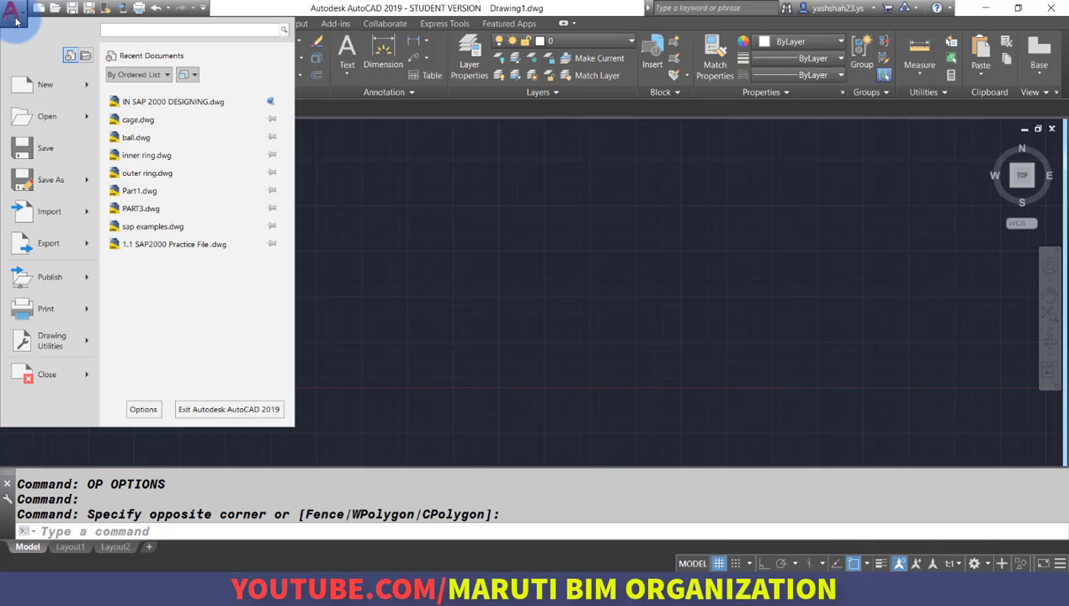
{"action": "mouse_move", "coordinate": [44, 78]}
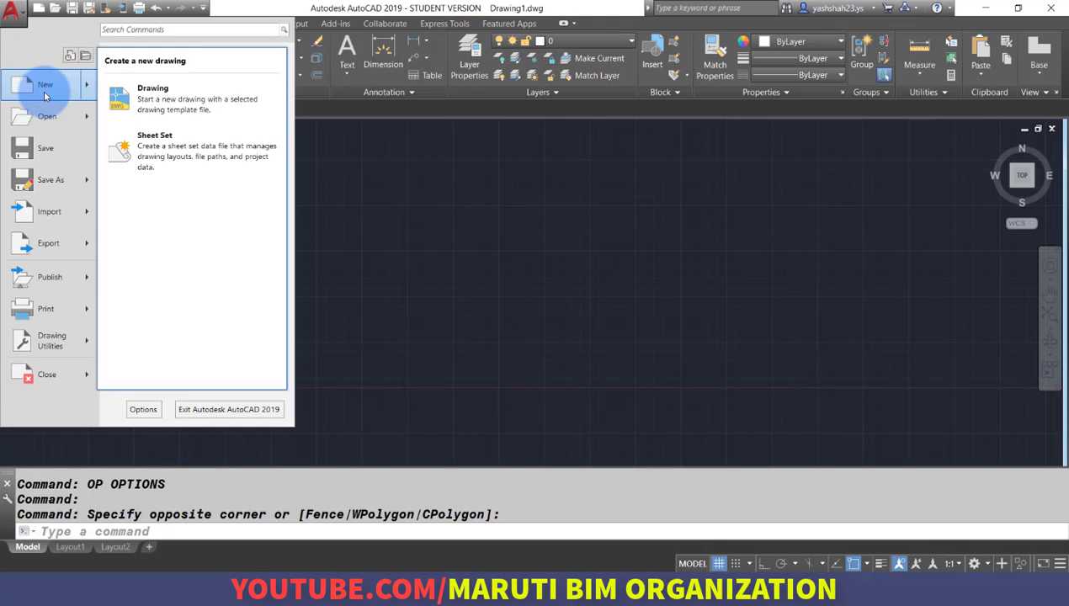
{"action": "mouse_move", "coordinate": [42, 117]}
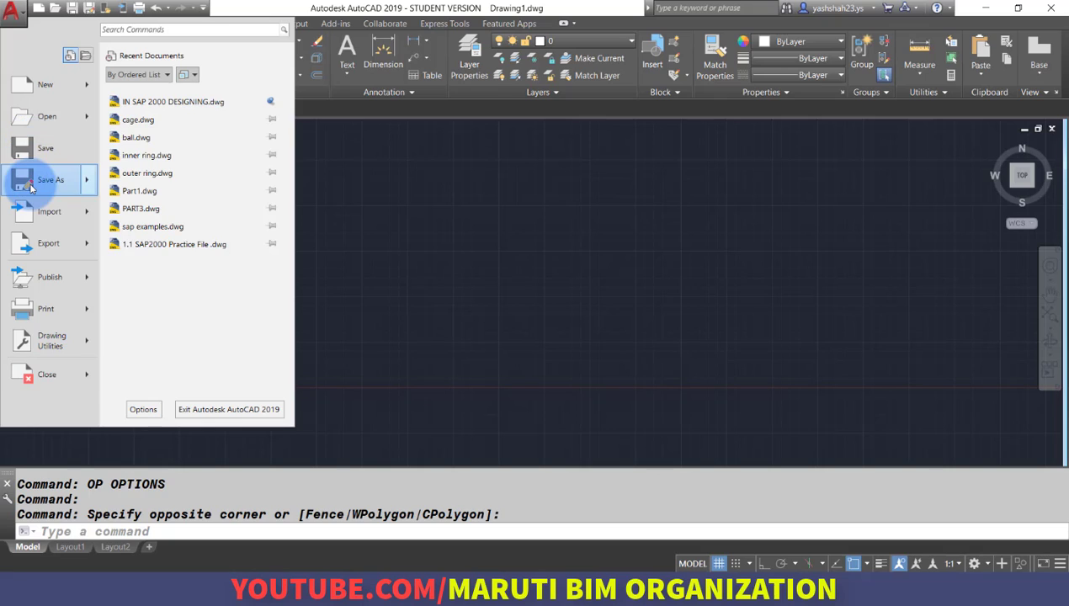
{"action": "mouse_move", "coordinate": [31, 188]}
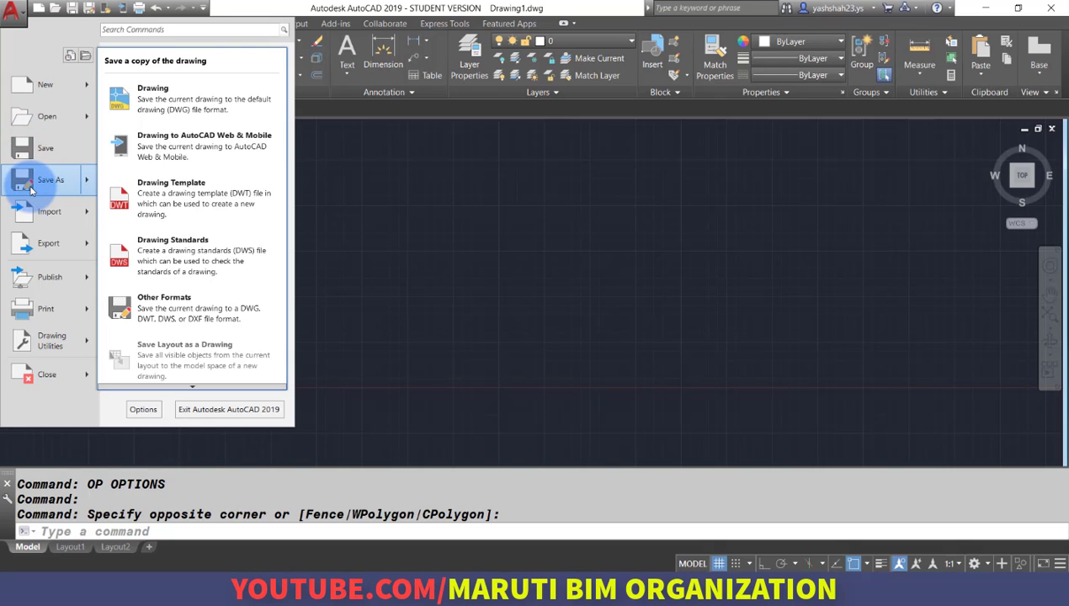
{"action": "mouse_move", "coordinate": [31, 220]}
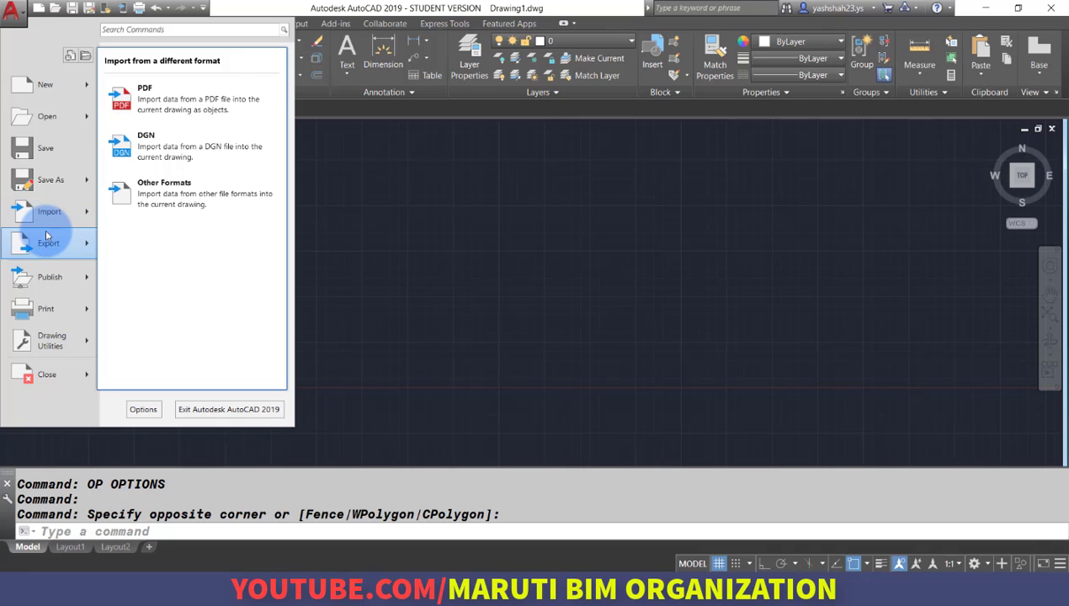
{"action": "mouse_move", "coordinate": [47, 237]}
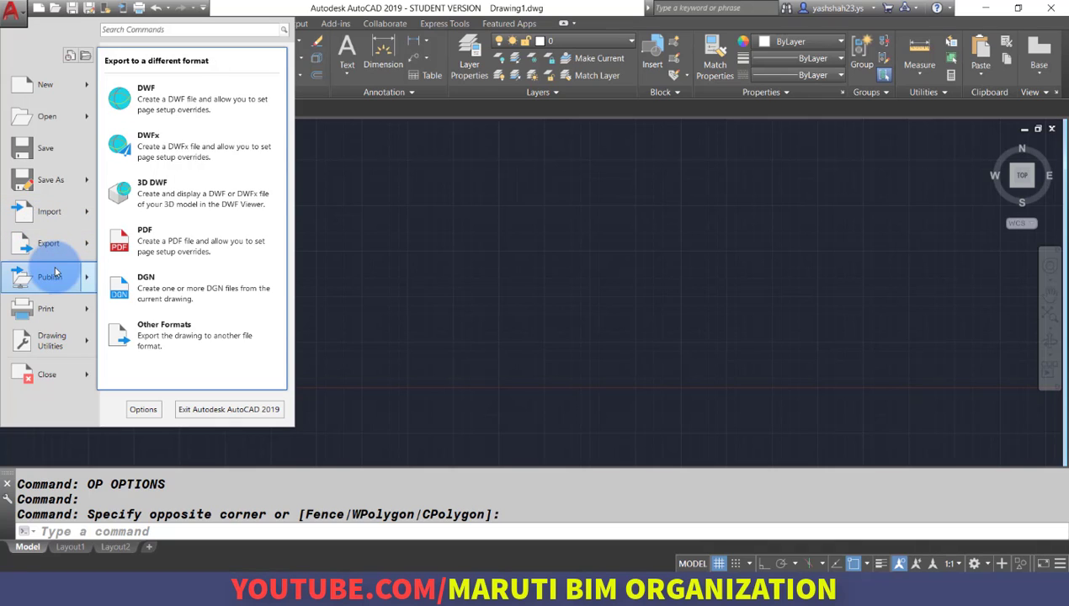
{"action": "mouse_move", "coordinate": [55, 311]}
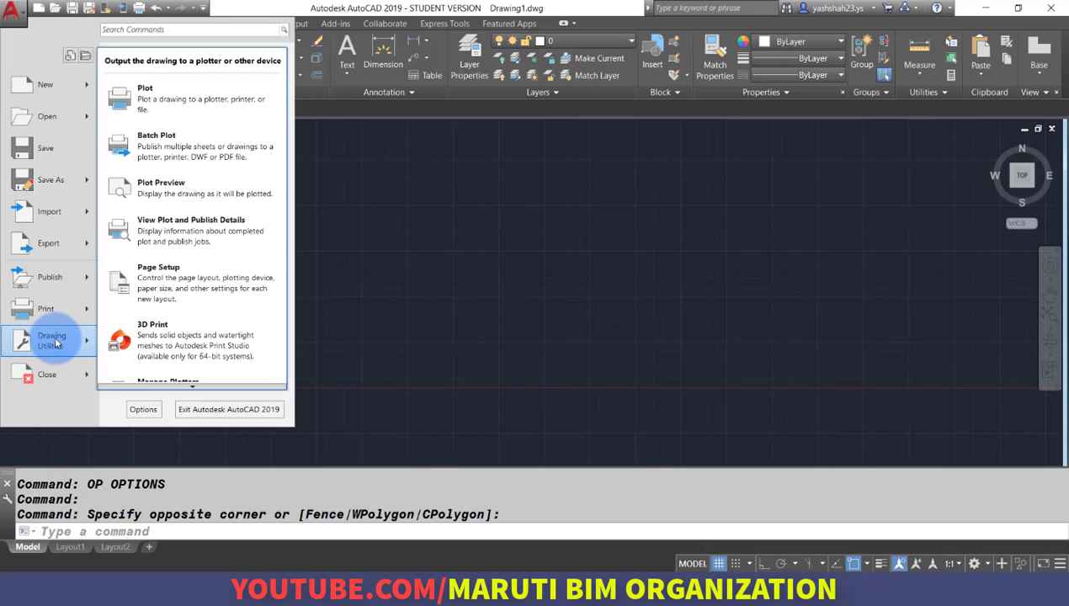
{"action": "mouse_move", "coordinate": [63, 370]}
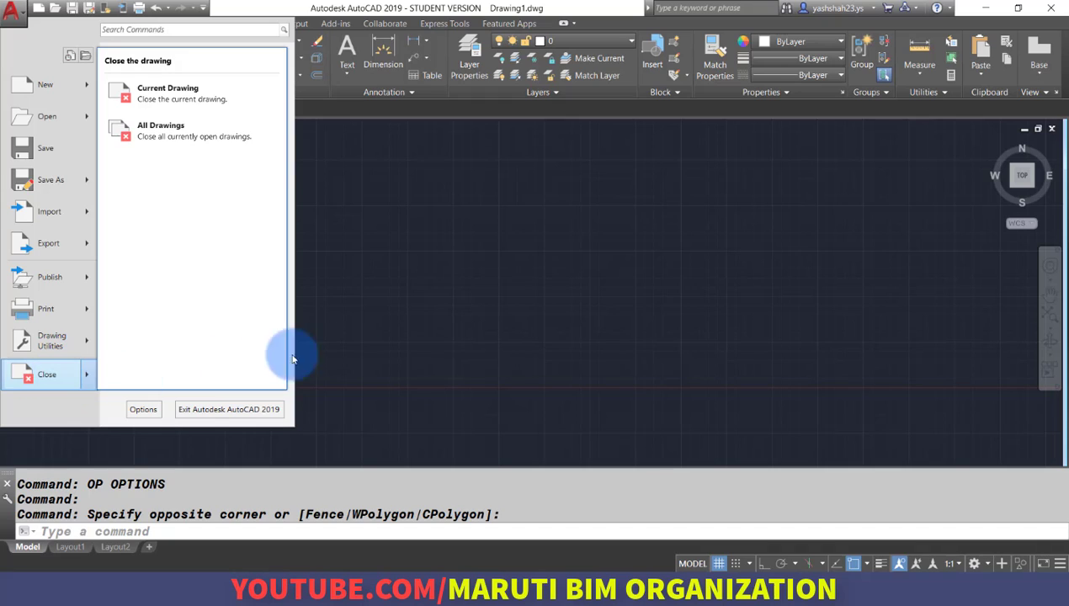
{"action": "left_click", "coordinate": [443, 310]}
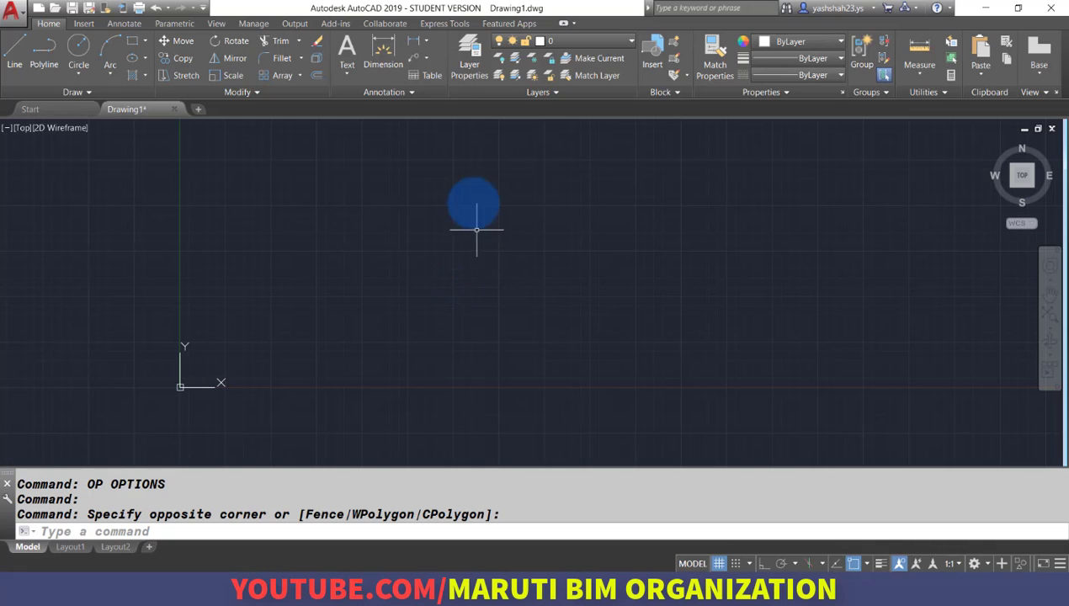
Open the program options from the application menu, view the display settings and close them without changes
{"action": "left_click", "coordinate": [12, 10]}
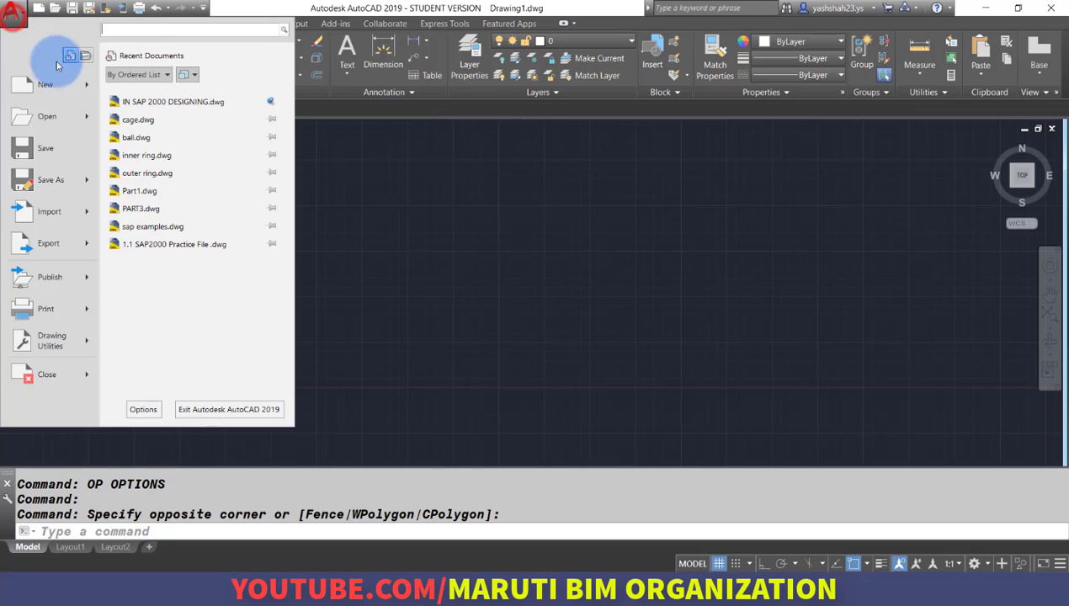
{"action": "left_click", "coordinate": [145, 409]}
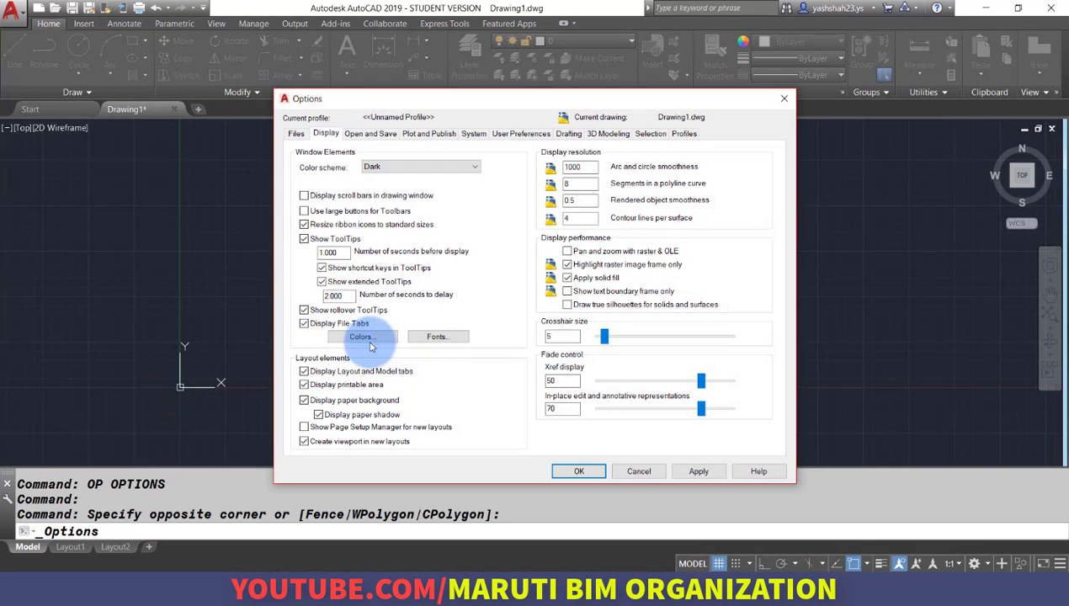
{"action": "left_click", "coordinate": [650, 472]}
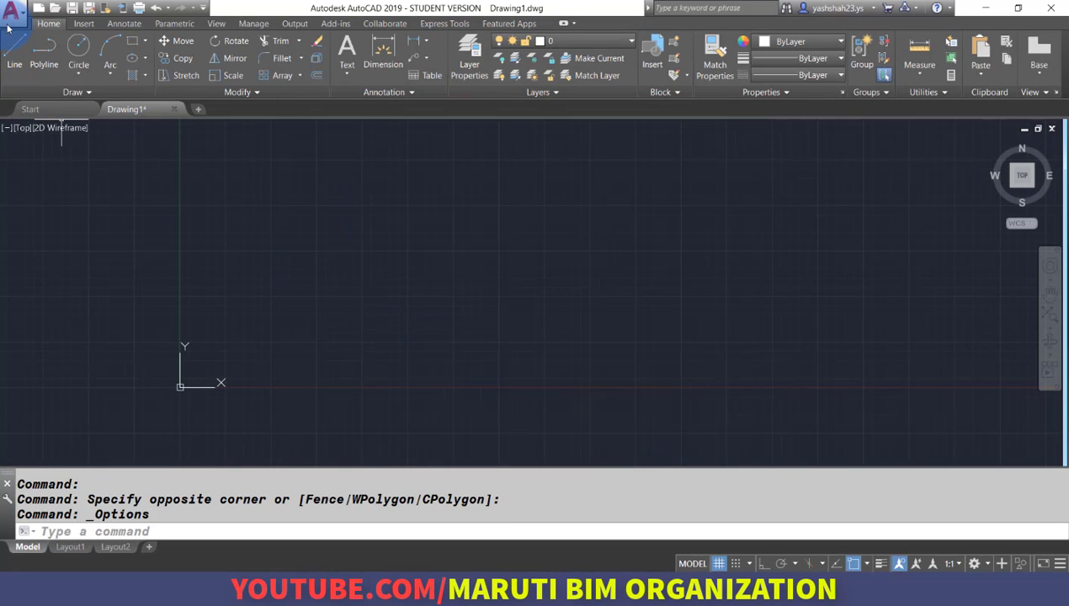
Show the Workspace switcher in the Quick Access Toolbar and view the workspaces it offers
{"action": "left_click", "coordinate": [204, 8]}
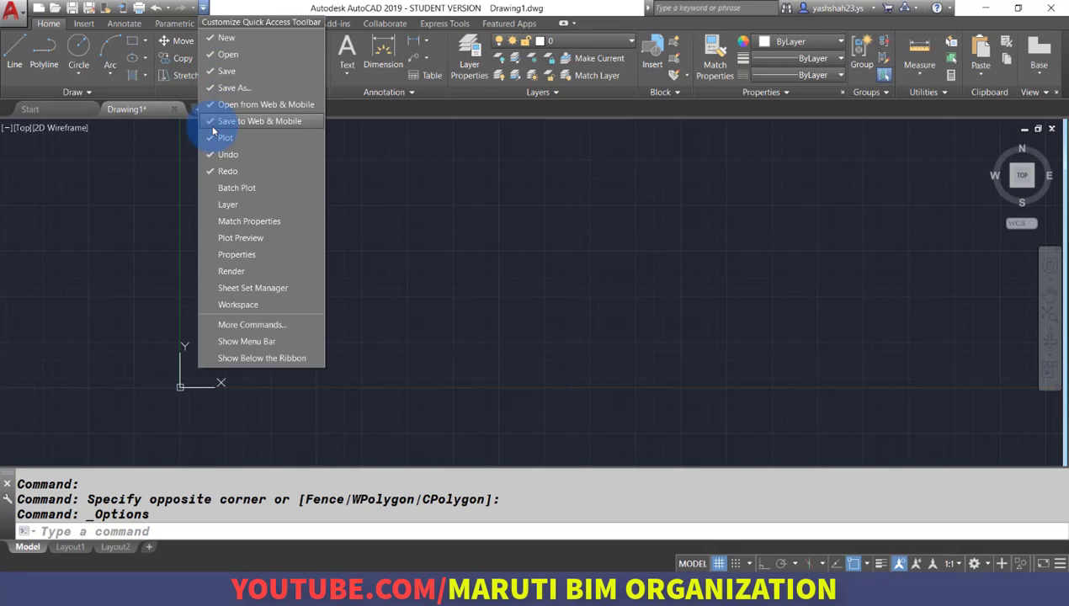
{"action": "left_click", "coordinate": [120, 203]}
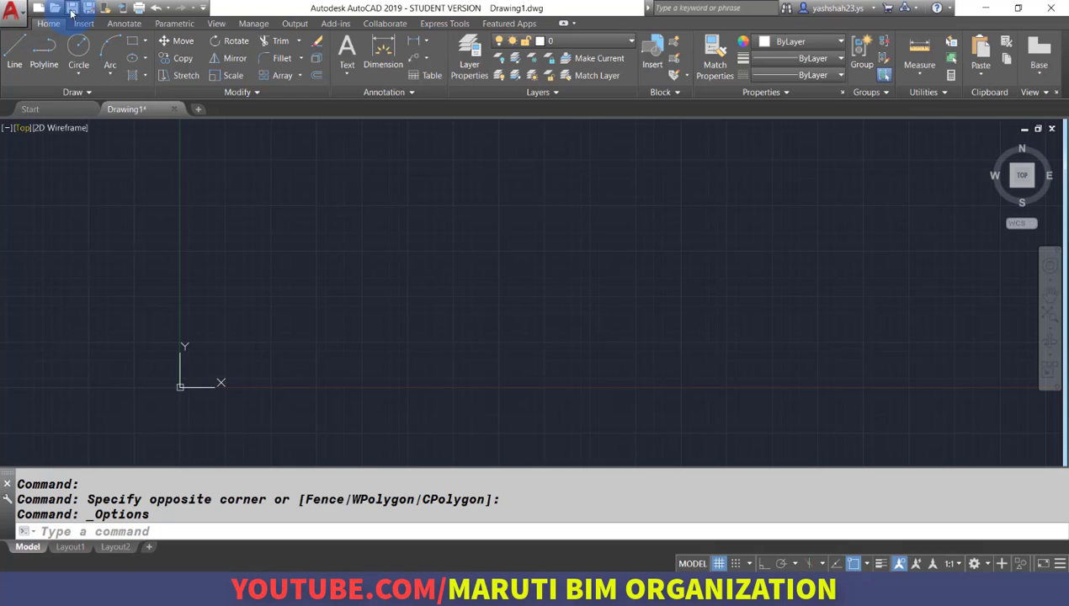
{"action": "left_click", "coordinate": [207, 10]}
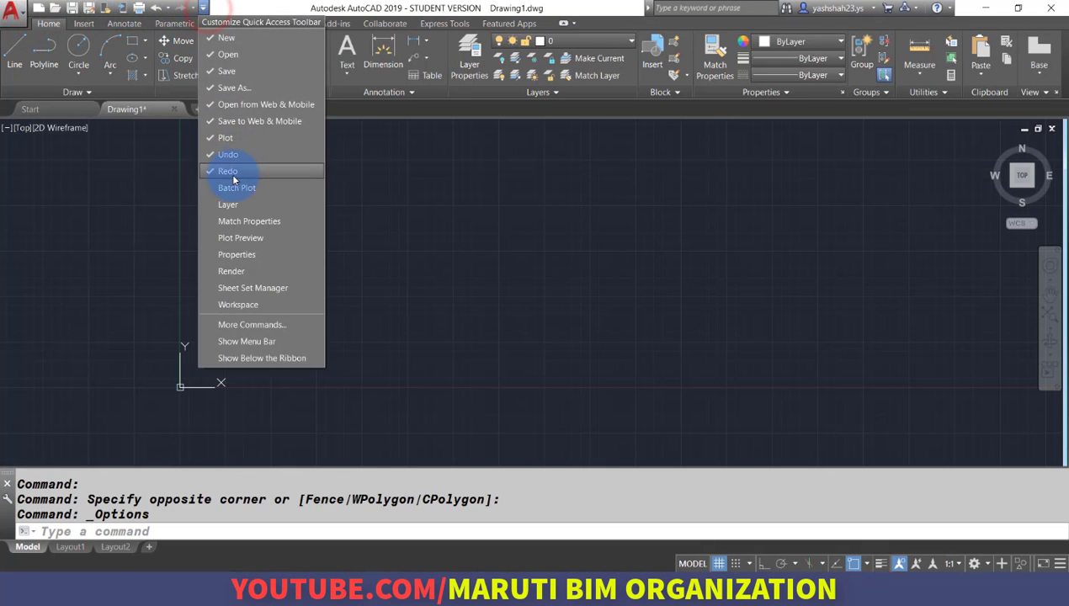
{"action": "left_click", "coordinate": [238, 305]}
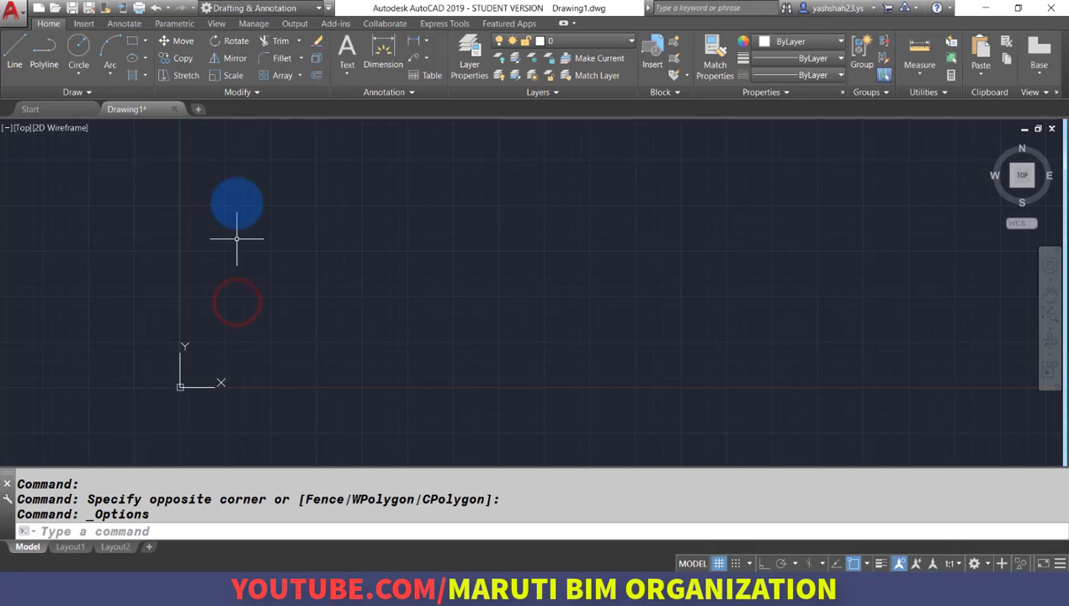
{"action": "left_click", "coordinate": [284, 8]}
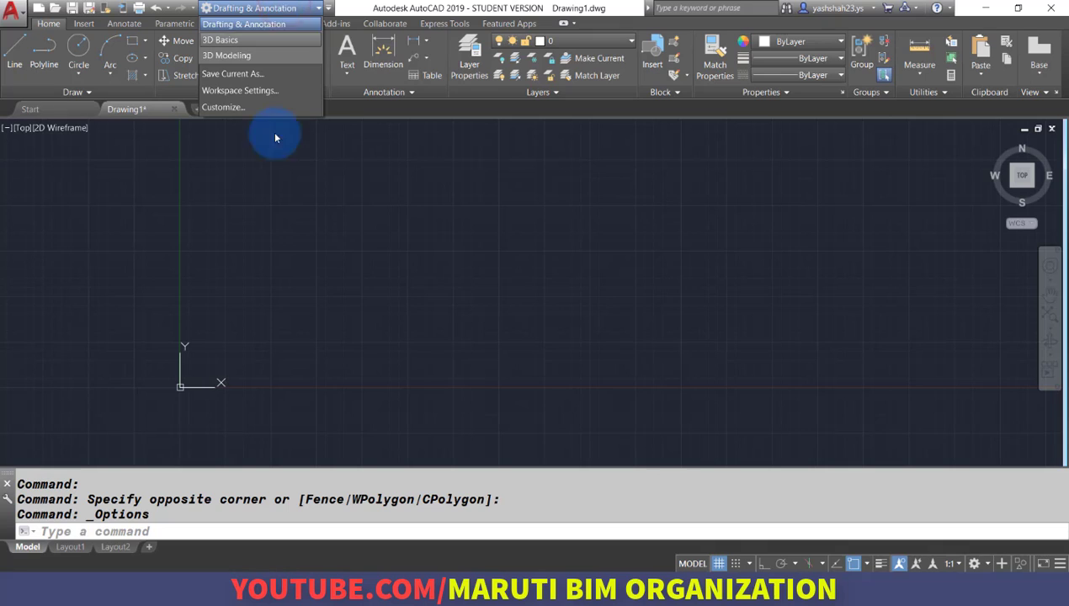
{"action": "left_click", "coordinate": [284, 223]}
Hide the Workspace switcher from the Quick Access Toolbar and show it again
{"action": "left_click", "coordinate": [329, 8]}
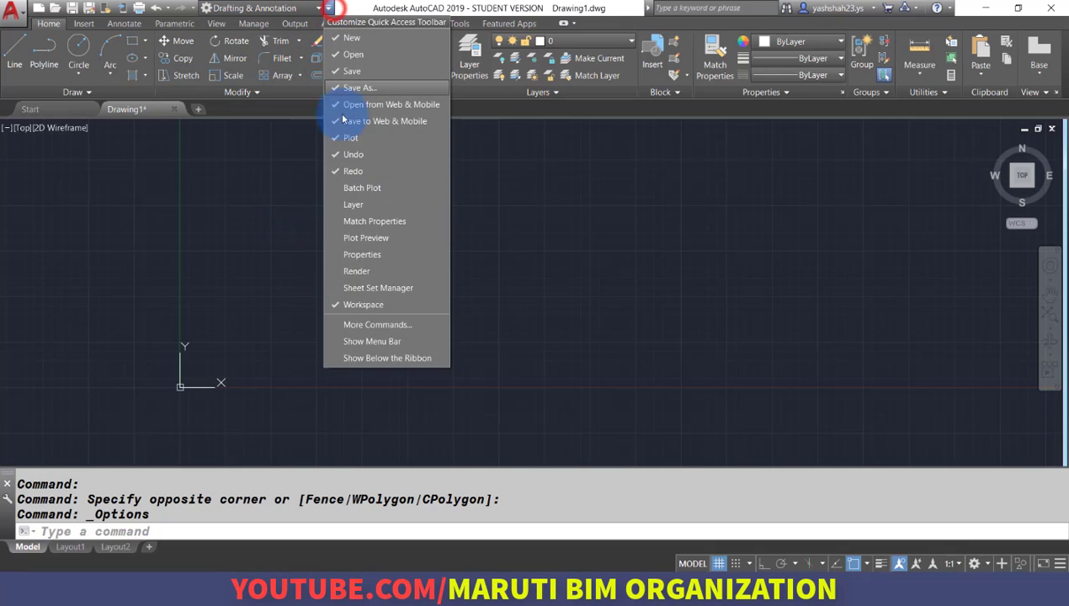
{"action": "left_click", "coordinate": [350, 305]}
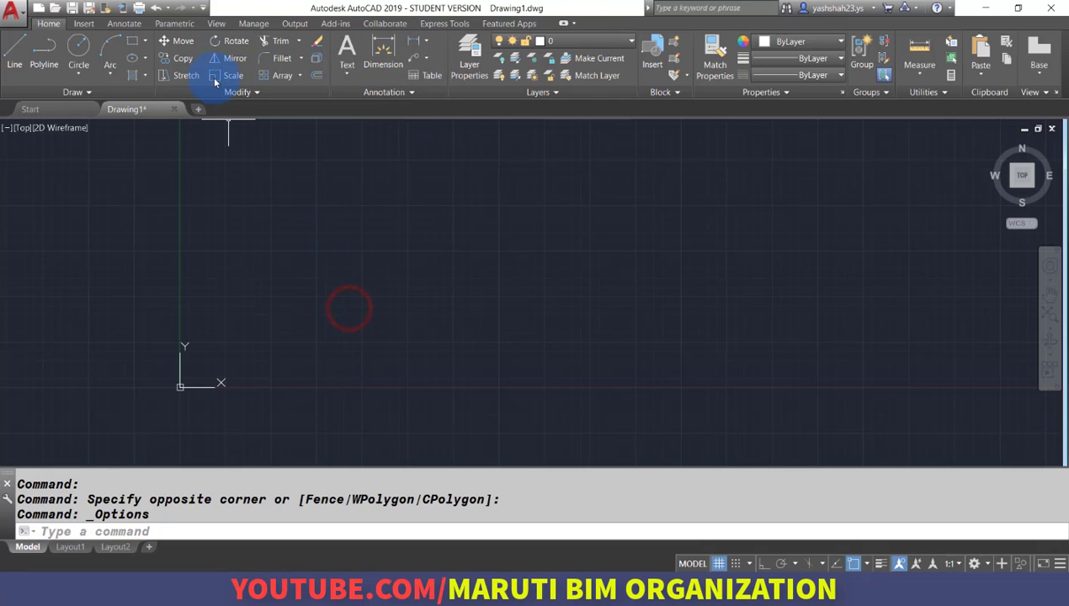
{"action": "left_click", "coordinate": [204, 7]}
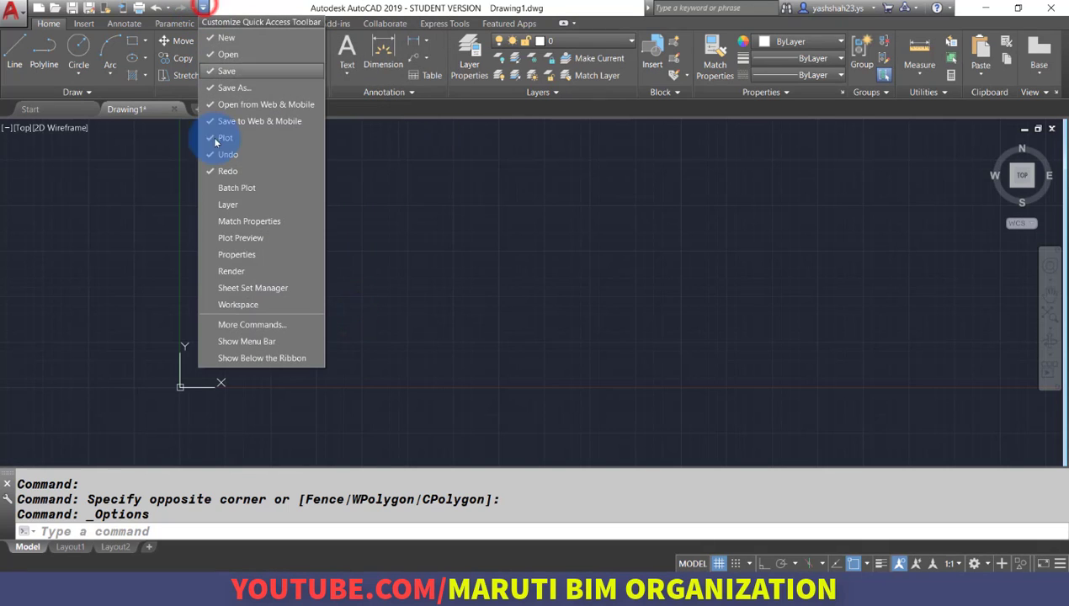
{"action": "left_click", "coordinate": [240, 307]}
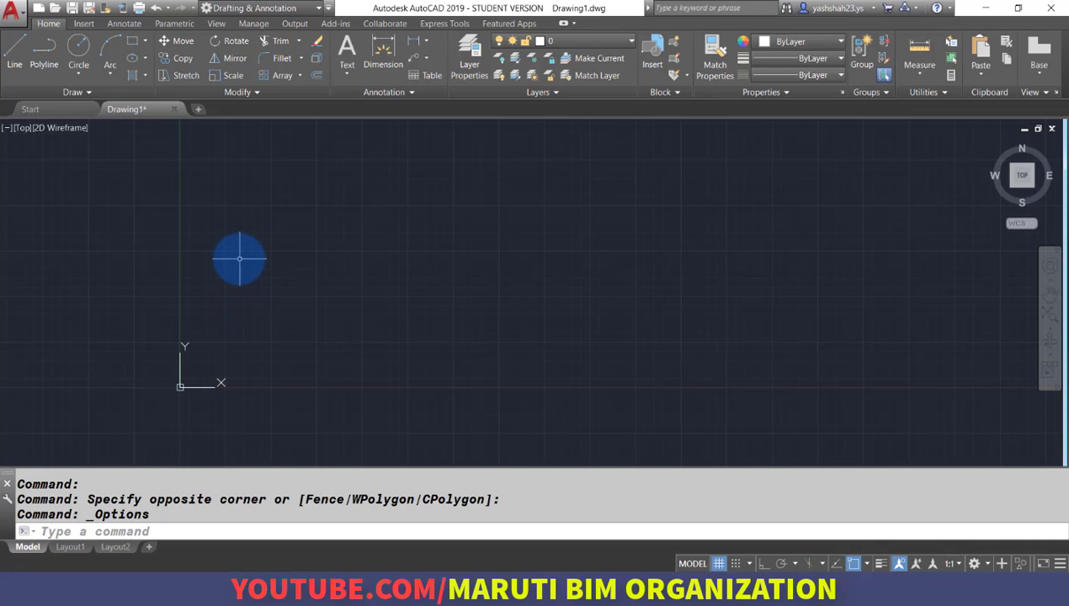
Add the Line command to the Quick Access Toolbar and remove it again
{"action": "right_click", "coordinate": [21, 52]}
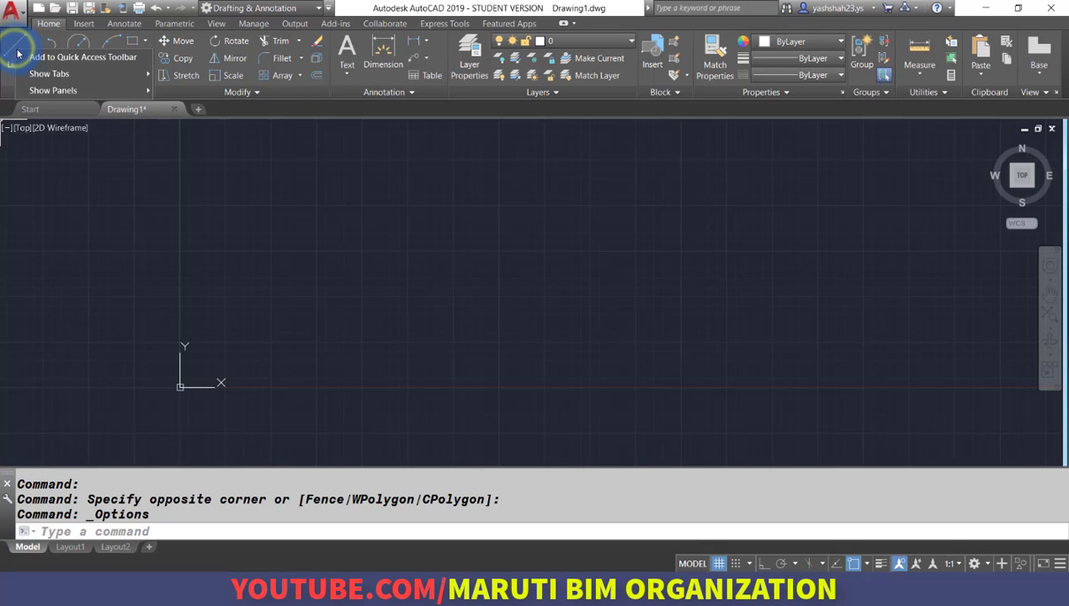
{"action": "left_click", "coordinate": [86, 57]}
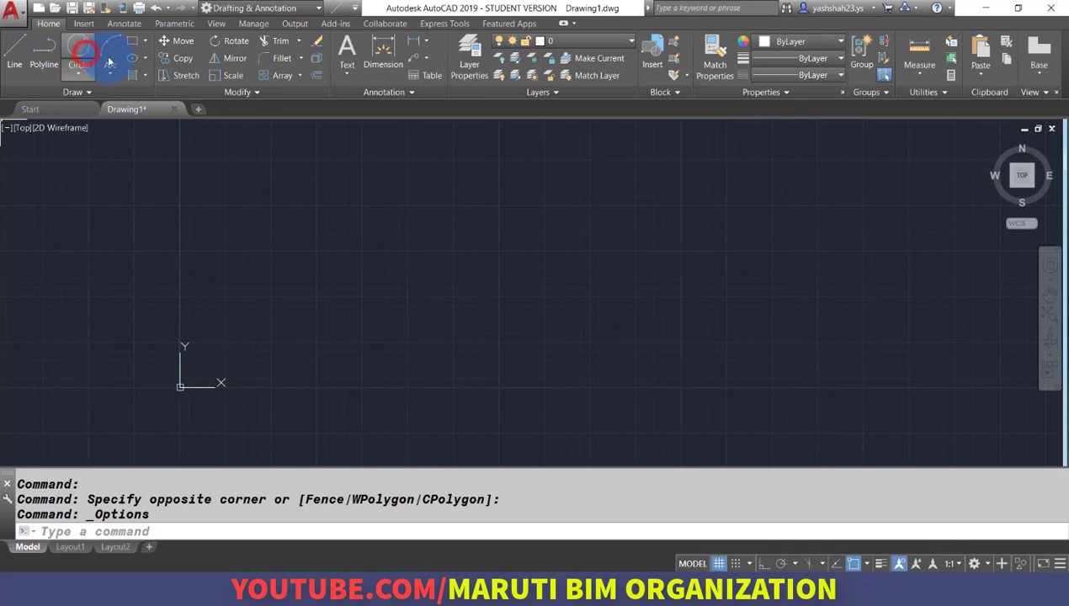
{"action": "right_click", "coordinate": [335, 14]}
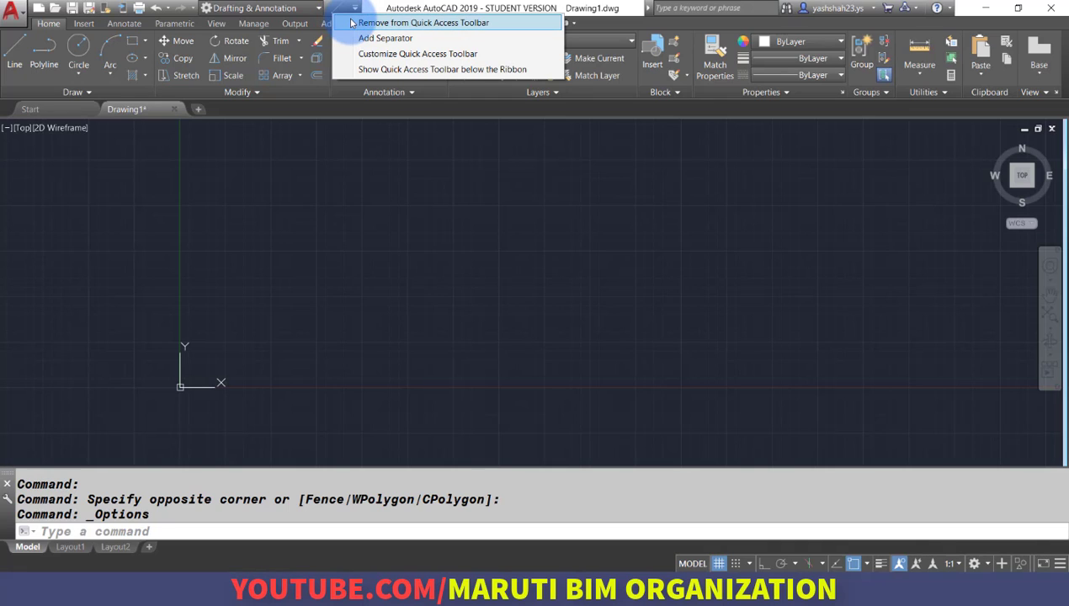
{"action": "left_click", "coordinate": [353, 23]}
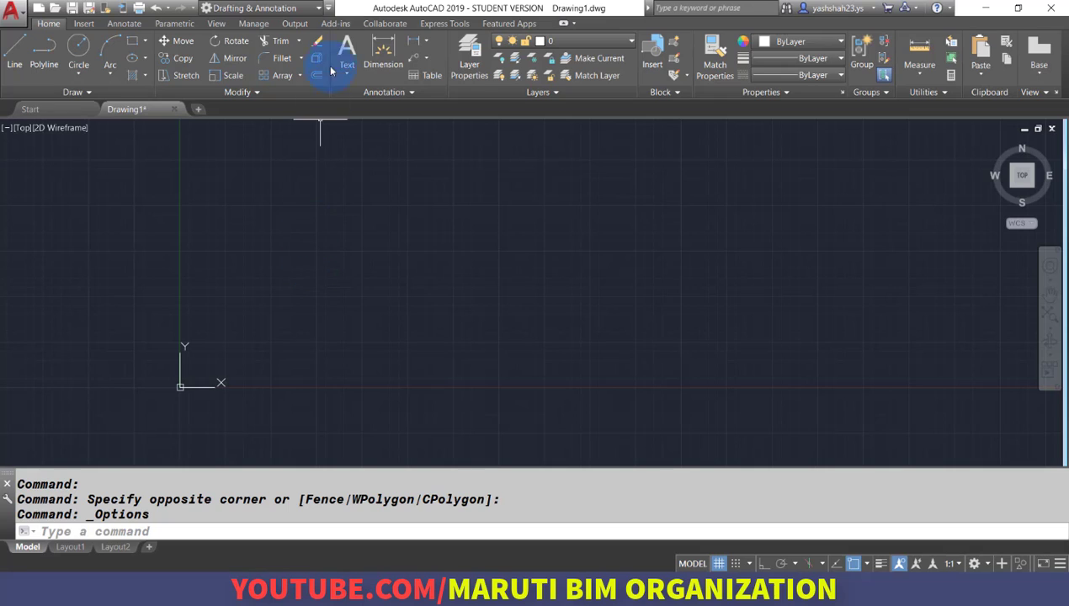
Place the Quick Access Toolbar below the ribbon and move it back above the ribbon
{"action": "left_click", "coordinate": [331, 8]}
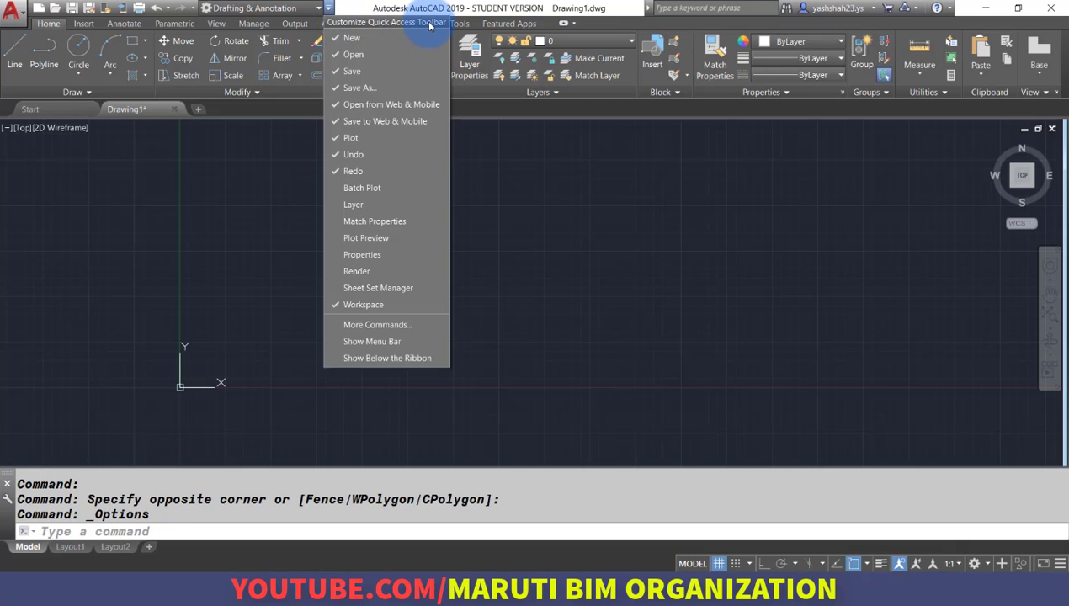
{"action": "left_click", "coordinate": [389, 358]}
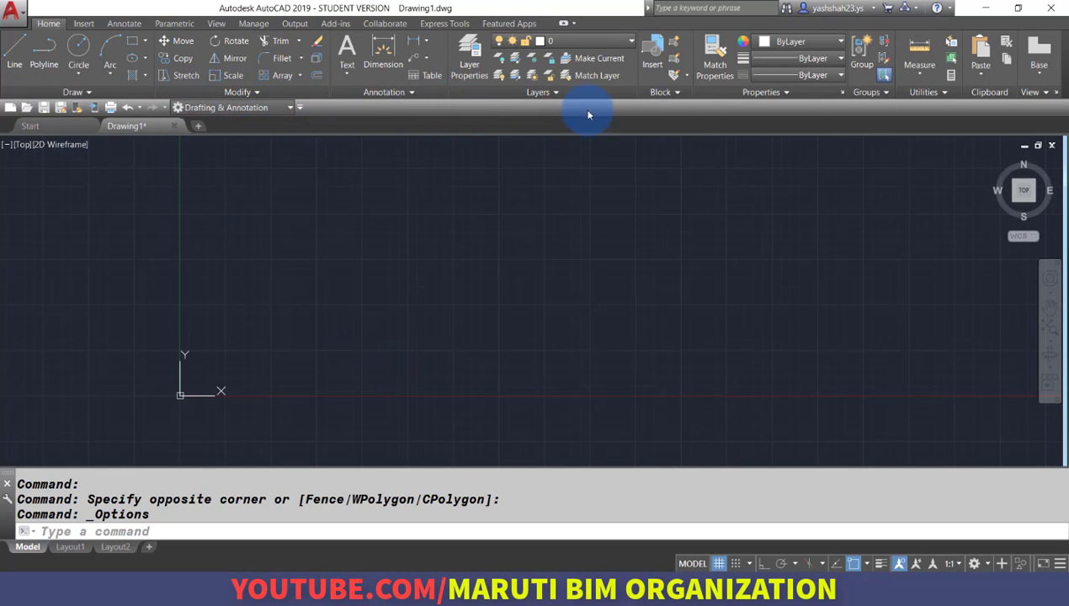
{"action": "left_click", "coordinate": [300, 107]}
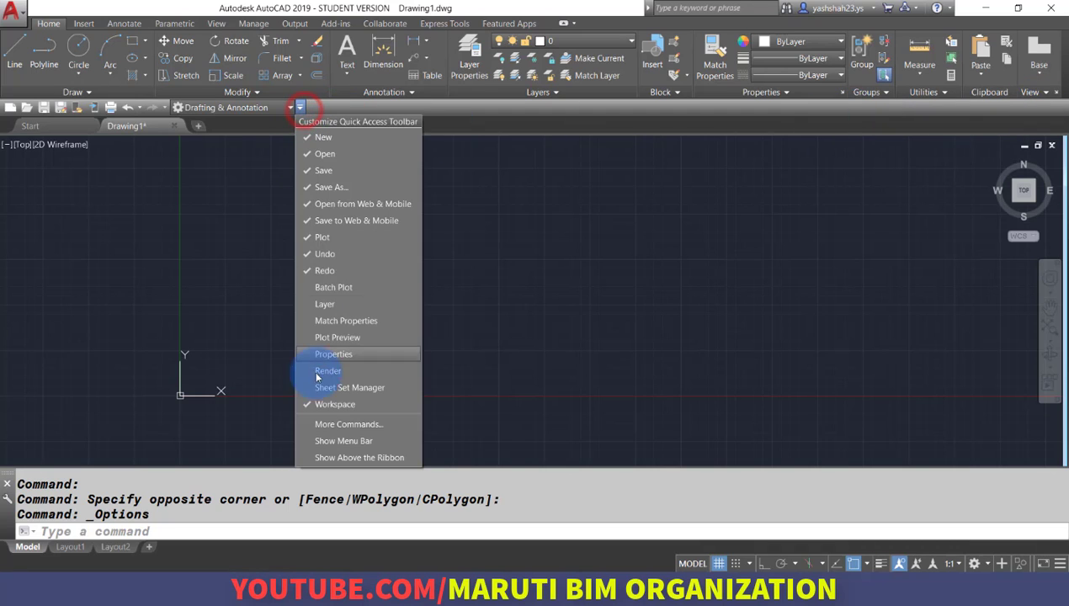
{"action": "left_click", "coordinate": [331, 457]}
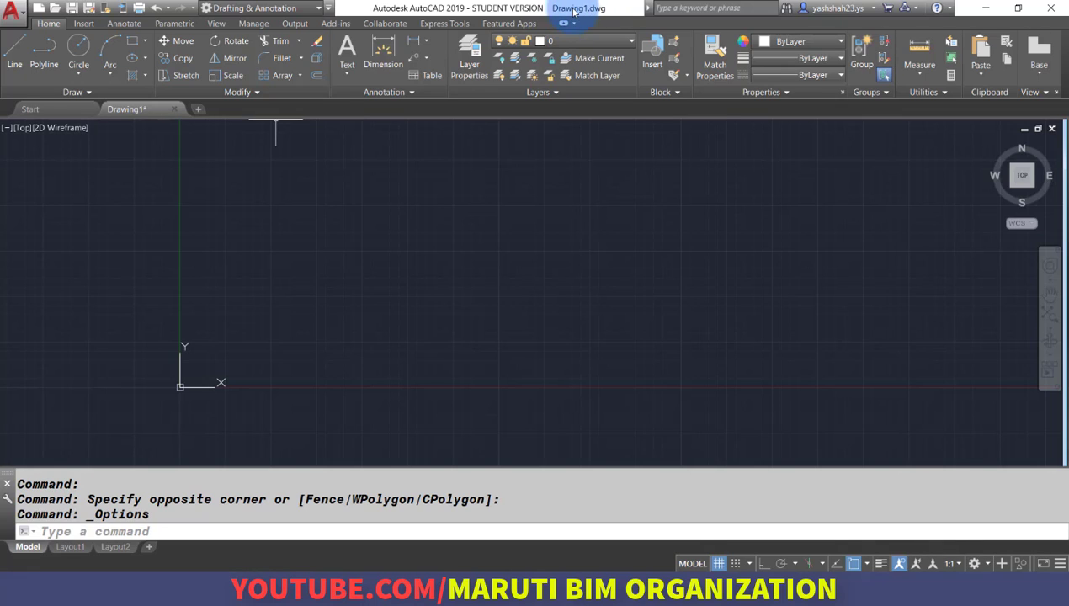
View the help options, and collapse and re-expand the title bar's keyword search box twice
{"action": "left_click", "coordinate": [950, 10]}
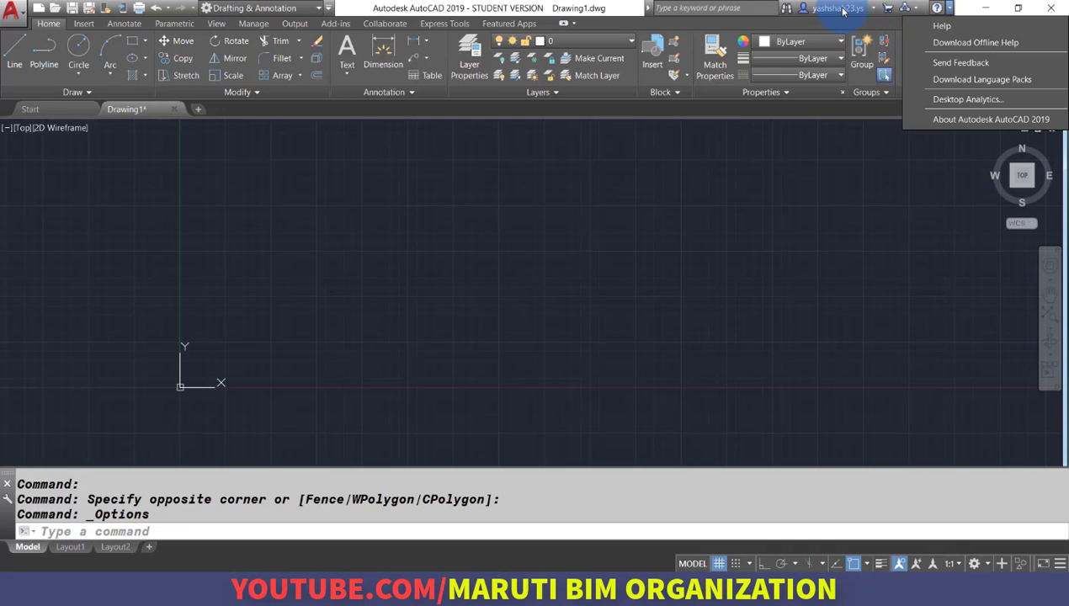
{"action": "left_click", "coordinate": [648, 10]}
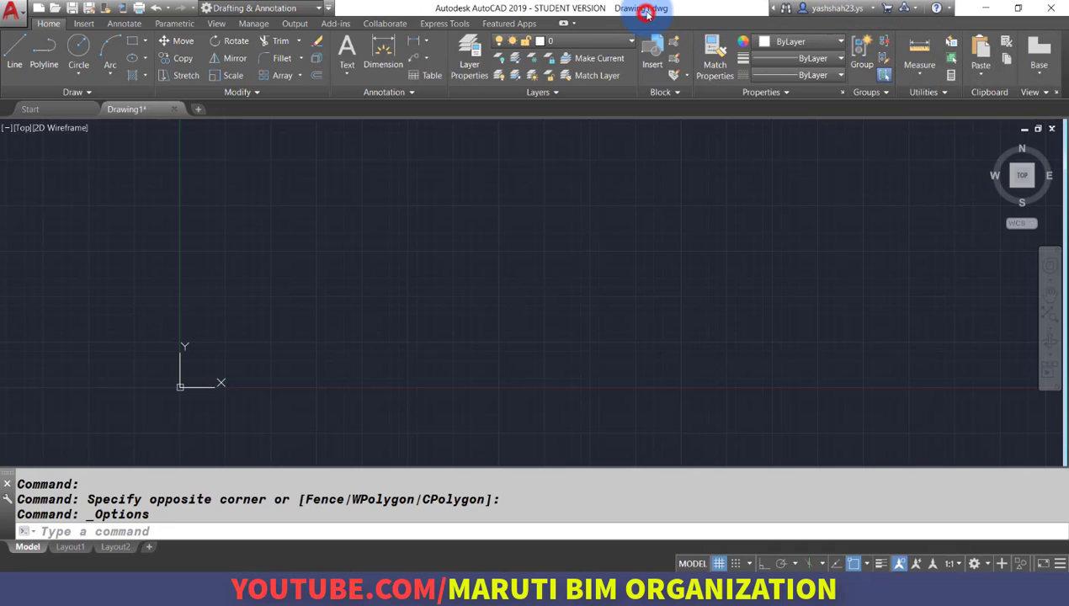
{"action": "left_click", "coordinate": [769, 10]}
{"action": "left_click", "coordinate": [647, 10]}
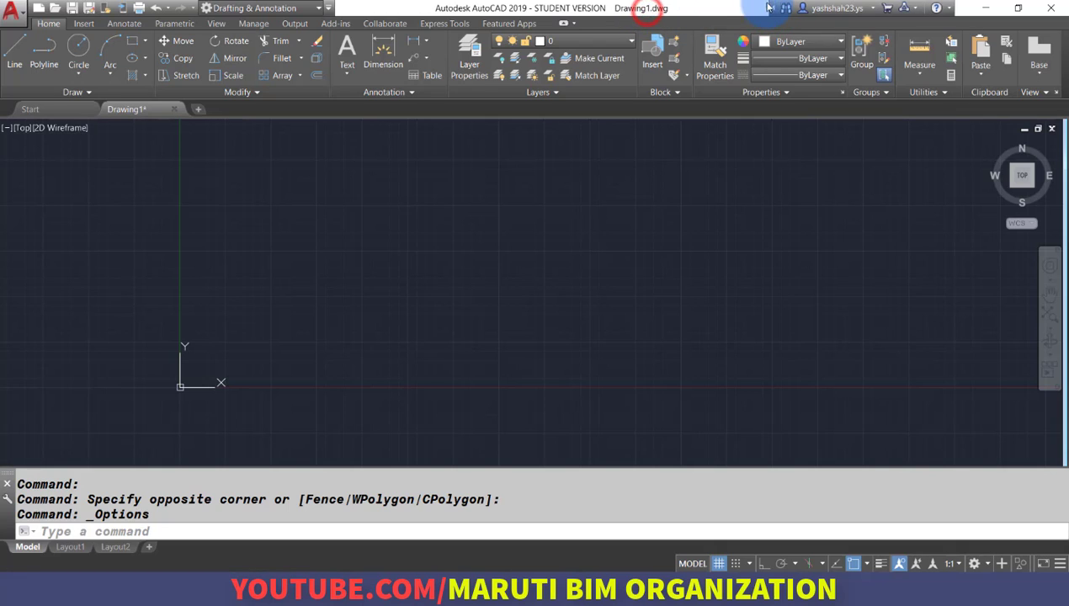
{"action": "left_click", "coordinate": [769, 10]}
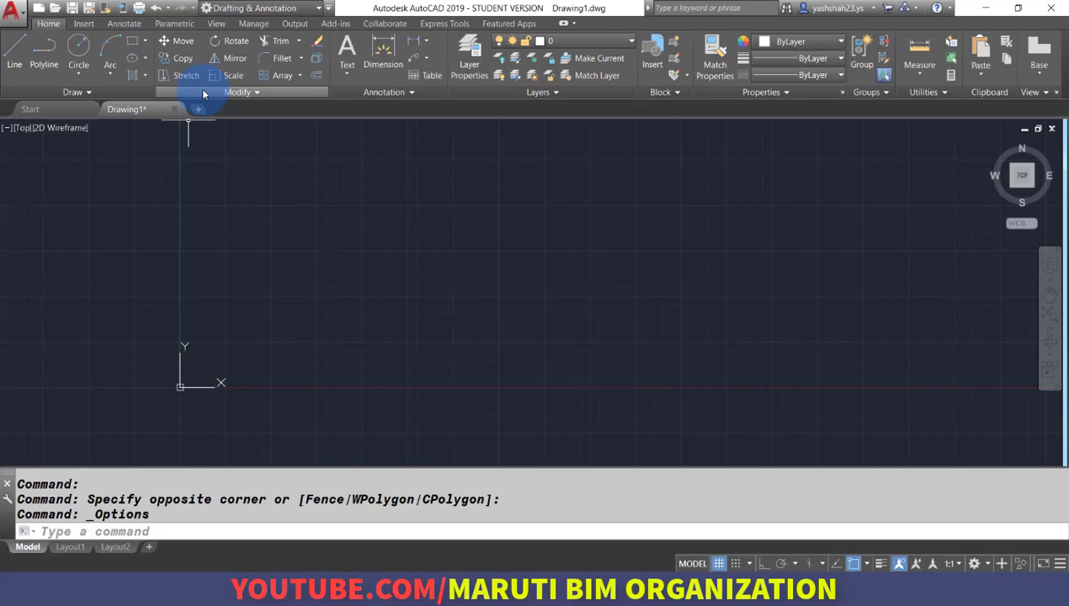
Look through the Insert, Annotate and Parametric ribbon tools and return to the Home tools
{"action": "left_click", "coordinate": [76, 26]}
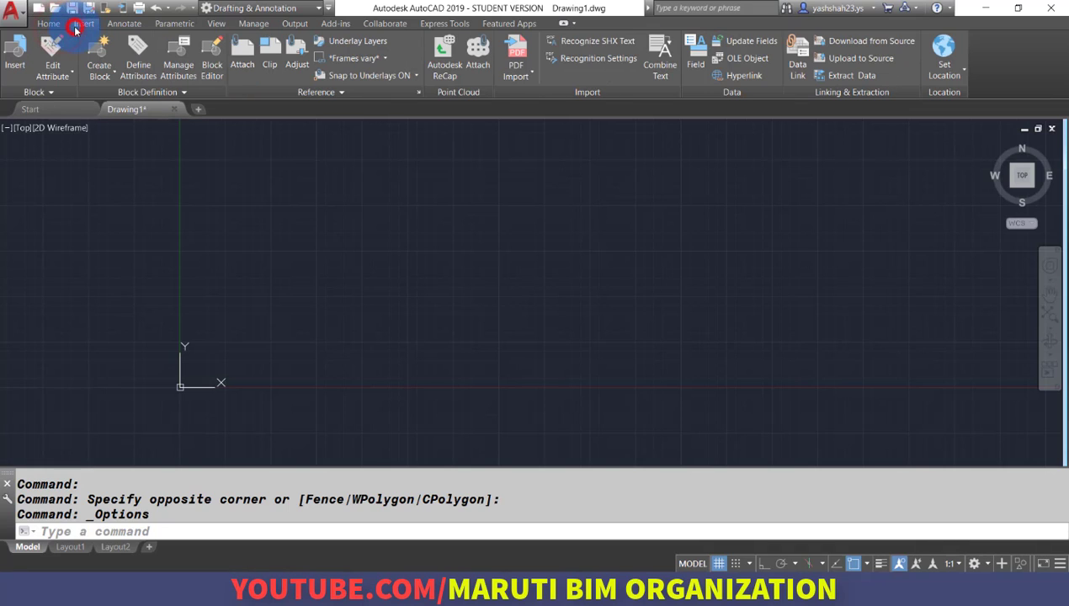
{"action": "left_click", "coordinate": [110, 25]}
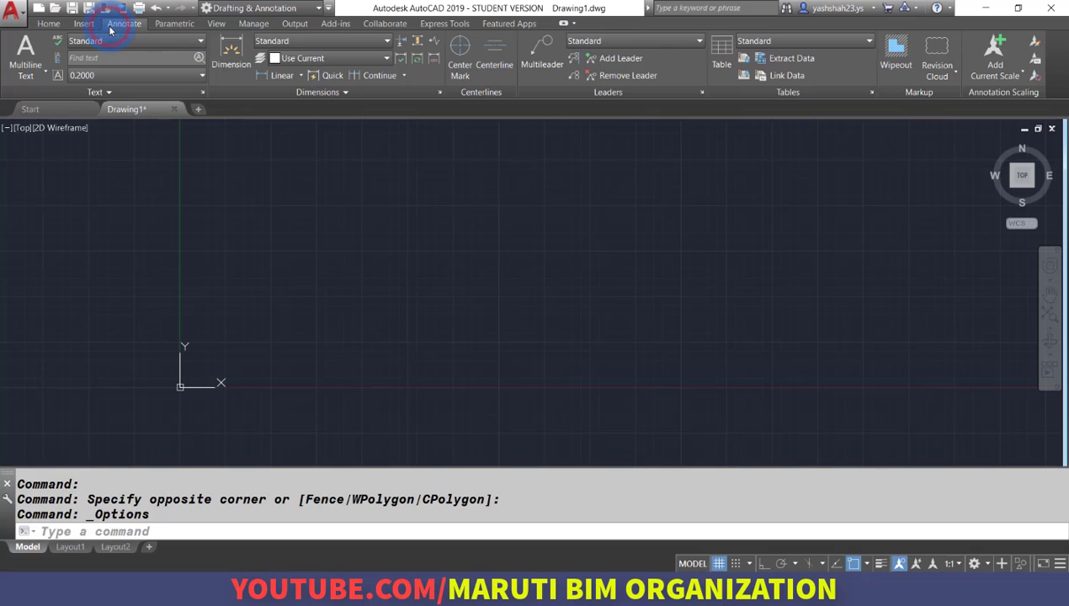
{"action": "left_click", "coordinate": [172, 24]}
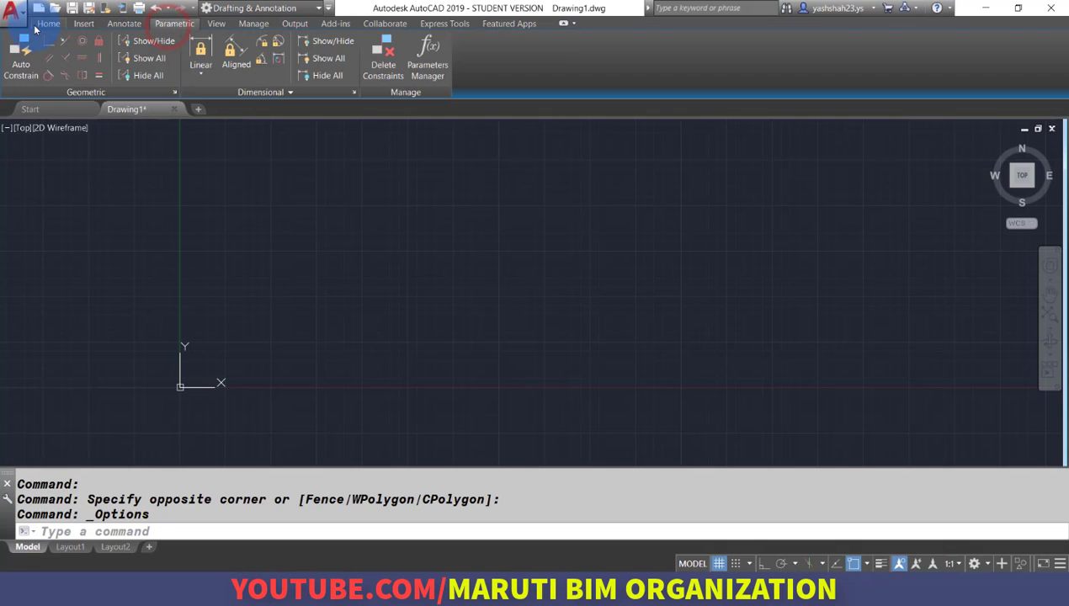
{"action": "left_click", "coordinate": [43, 25]}
Place the single-line text heading "GRAPHICAL USER INTERFACE" in the drawing, using the default 0.2000 height
{"action": "type", "text": "dt"}
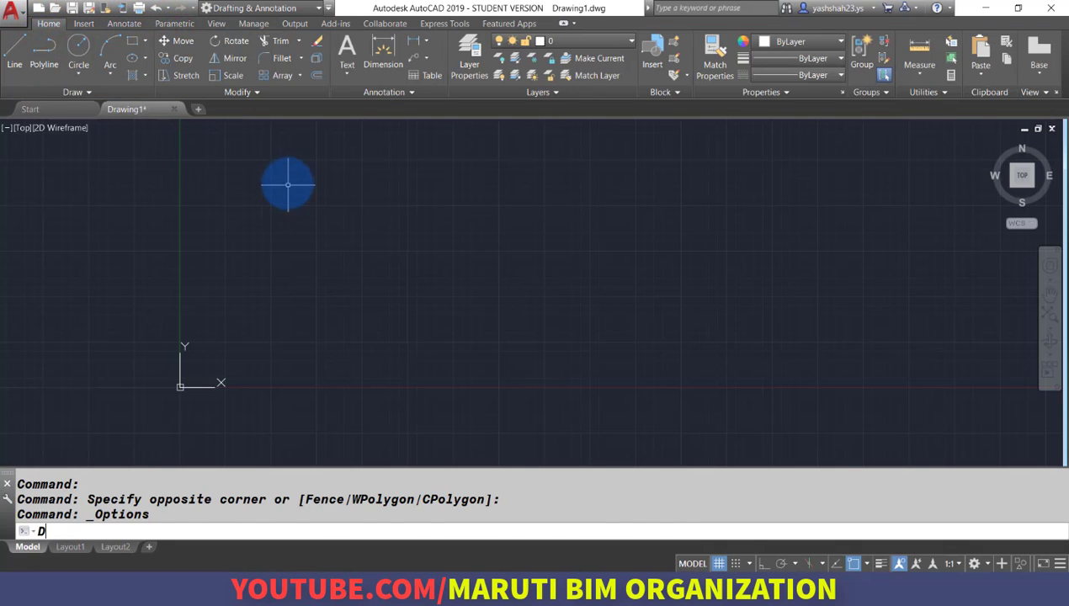
{"action": "key", "text": "Return"}
{"action": "left_click", "coordinate": [334, 179]}
{"action": "key", "text": "Return"}
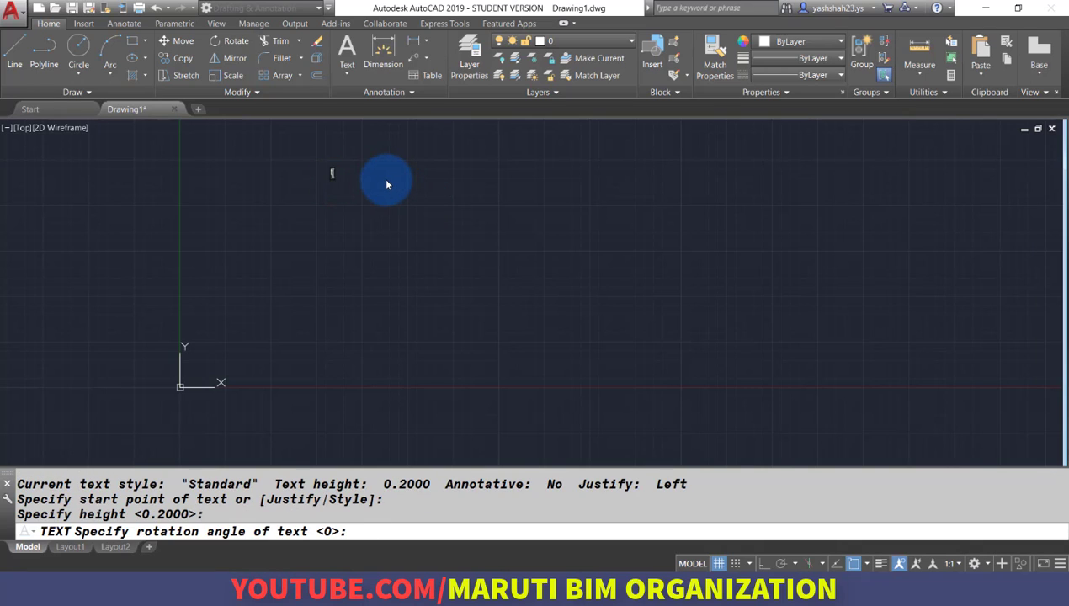
{"action": "scroll", "coordinate": [380, 179], "scroll_direction": "up", "scroll_amount": 2}
{"action": "type", "text": "GRA"}
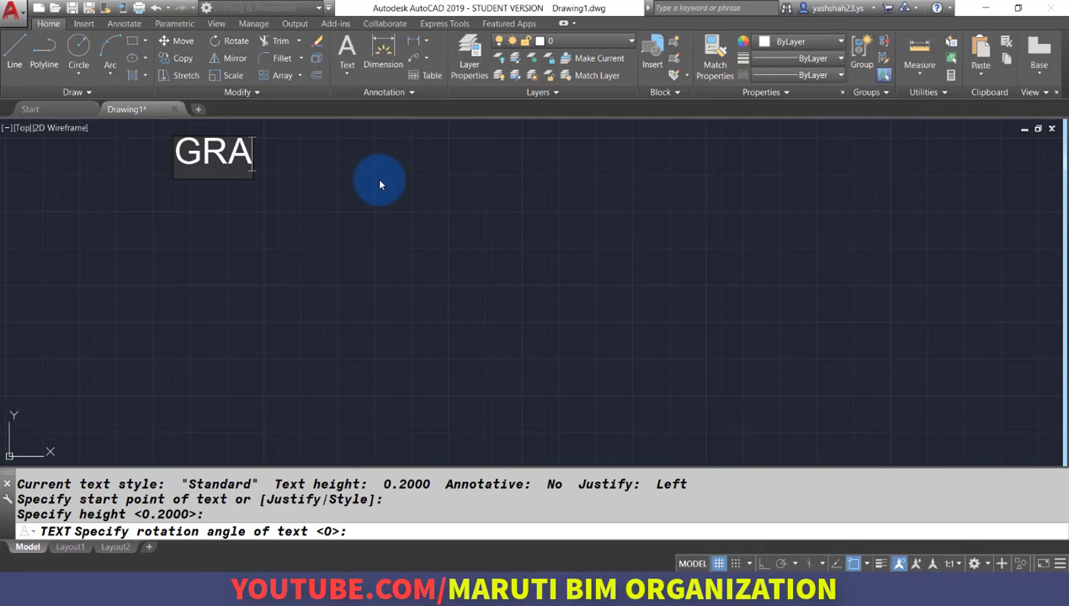
{"action": "type", "text": "PHICAL CUSE"}
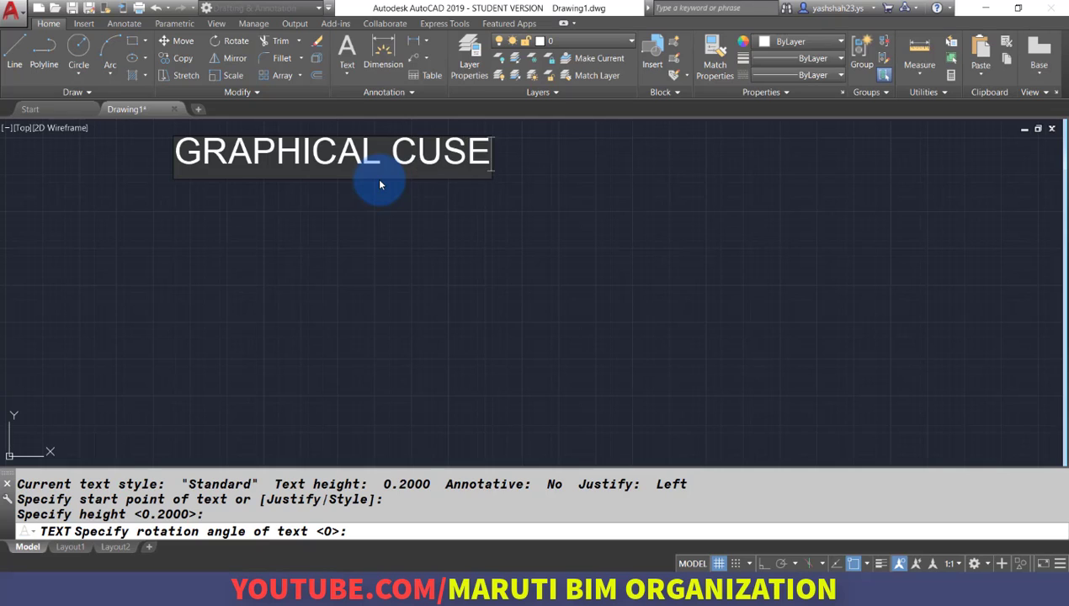
{"action": "key", "text": "BackSpace"}
{"action": "key", "text": "BackSpace"}
{"action": "key", "text": "BackSpace"}
{"action": "key", "text": "BackSpace"}
{"action": "type", "text": "USER INTERFACE"}
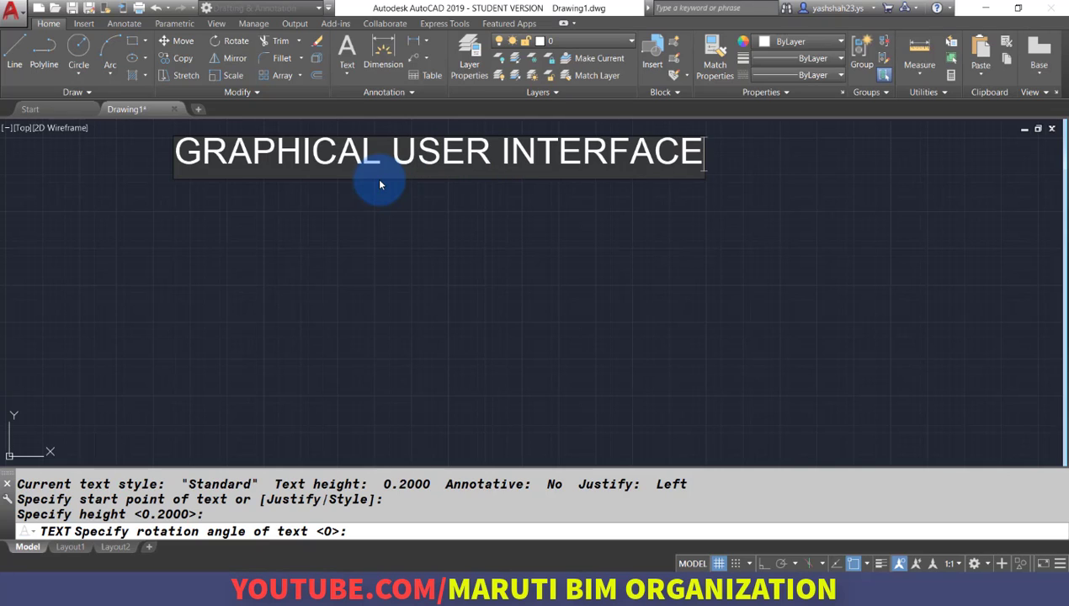
Add the text line "1 APPLICATION MENU" below the heading, slightly indented
{"action": "left_click", "coordinate": [244, 223]}
{"action": "type", "text": "1 APPLUICAT"}
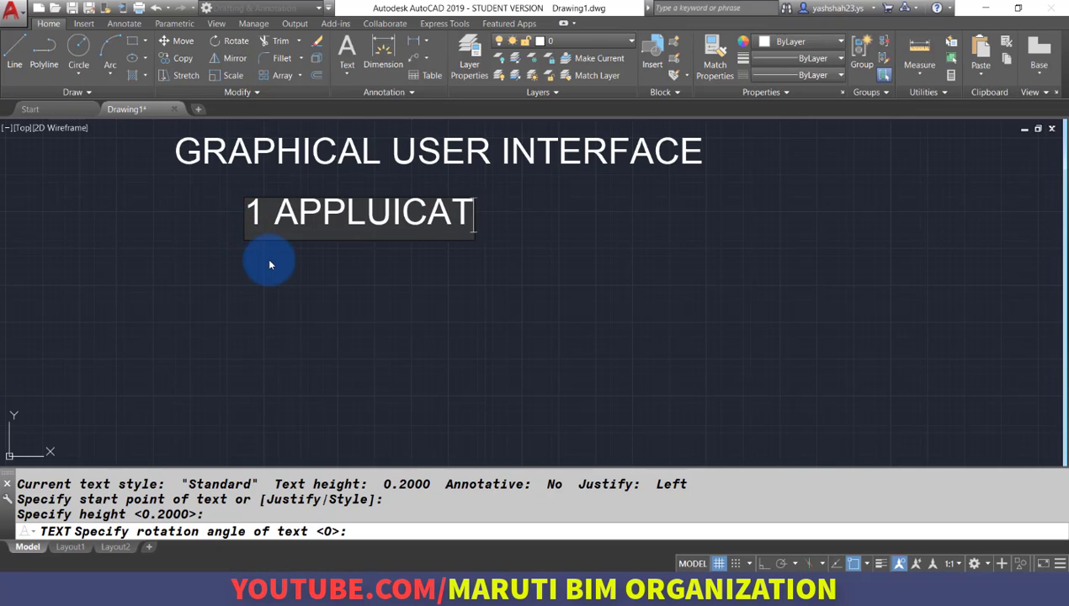
{"action": "key", "text": "BackSpace"}
{"action": "key", "text": "BackSpace"}
{"action": "key", "text": "BackSpace"}
{"action": "key", "text": "BackSpace"}
{"action": "key", "text": "BackSpace"}
{"action": "type", "text": "ICATO"}
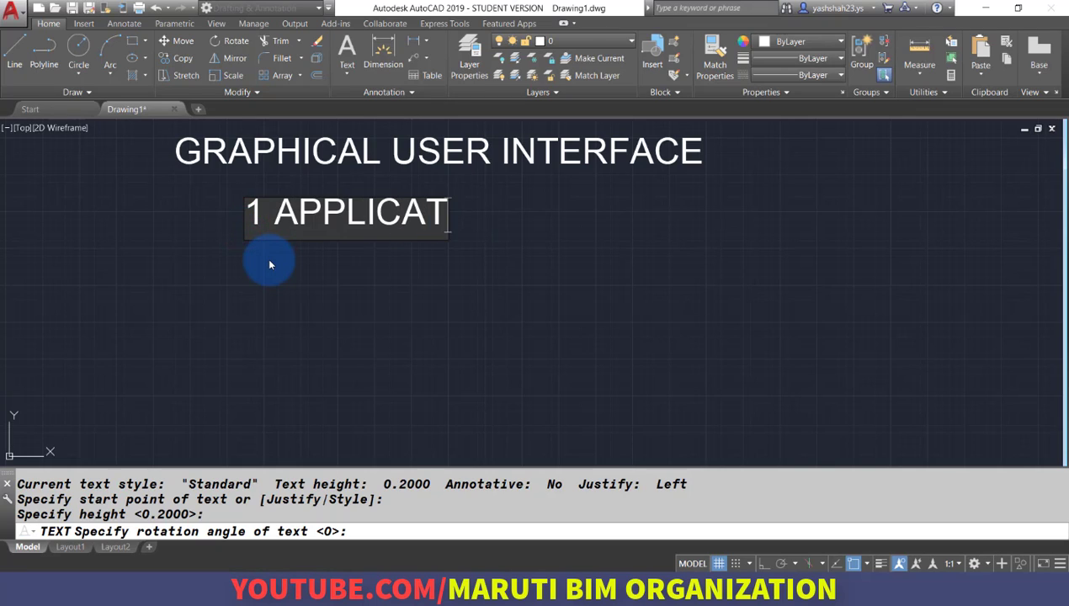
{"action": "key", "text": "BackSpace"}
{"action": "type", "text": "ION MENU"}
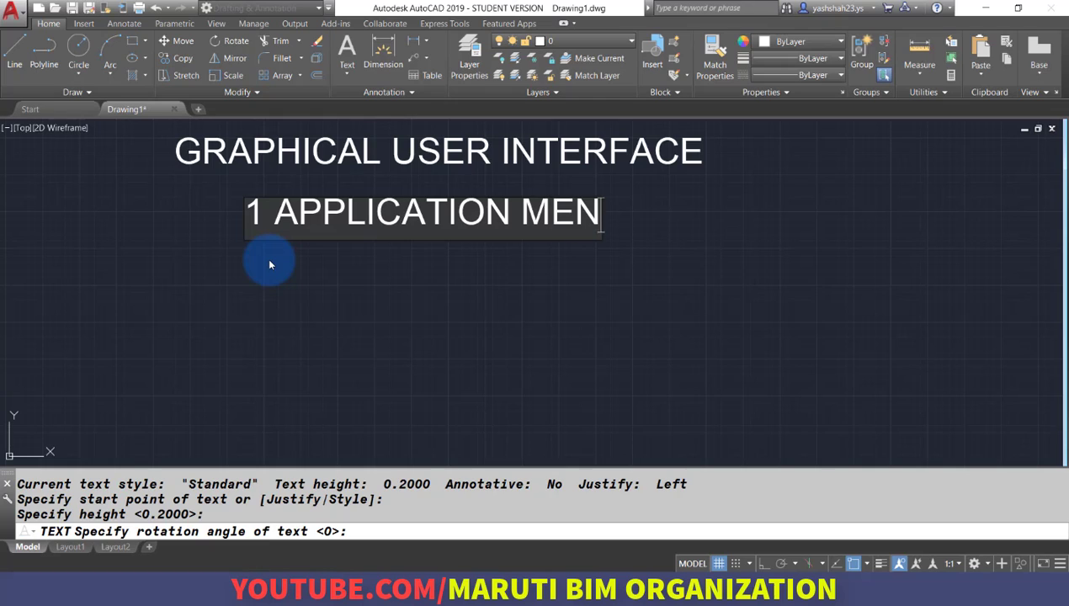
Add the list lines "2 QUICK ACCESS TOOLBAR" and "3 TITLE BAR" under the first item
{"action": "key", "text": "Return"}
{"action": "type", "text": "2.QUI"}
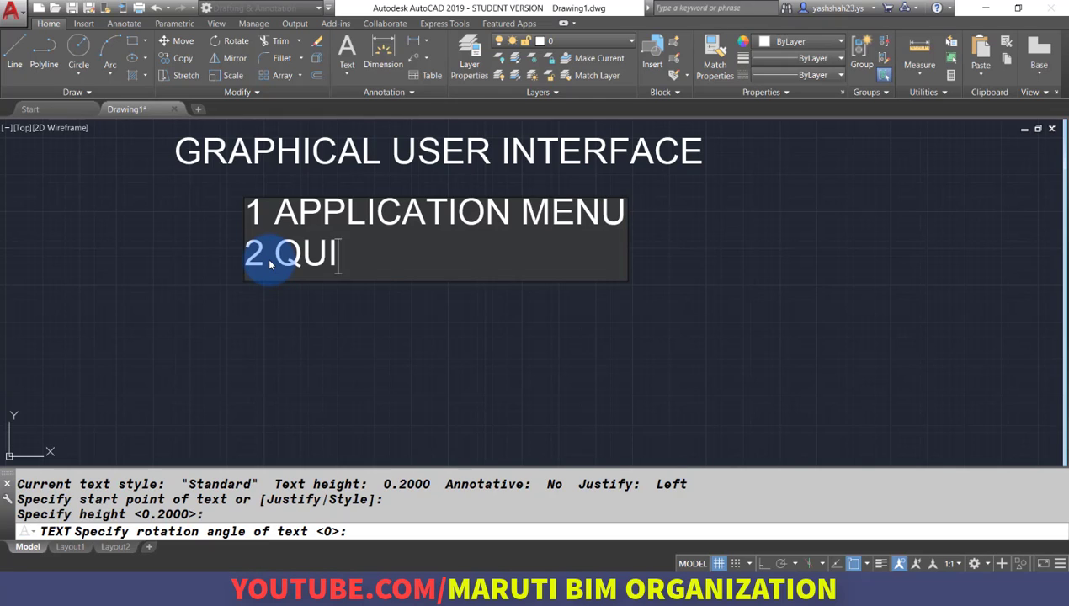
{"action": "type", "text": "CK ACCESS TOOLBAR"}
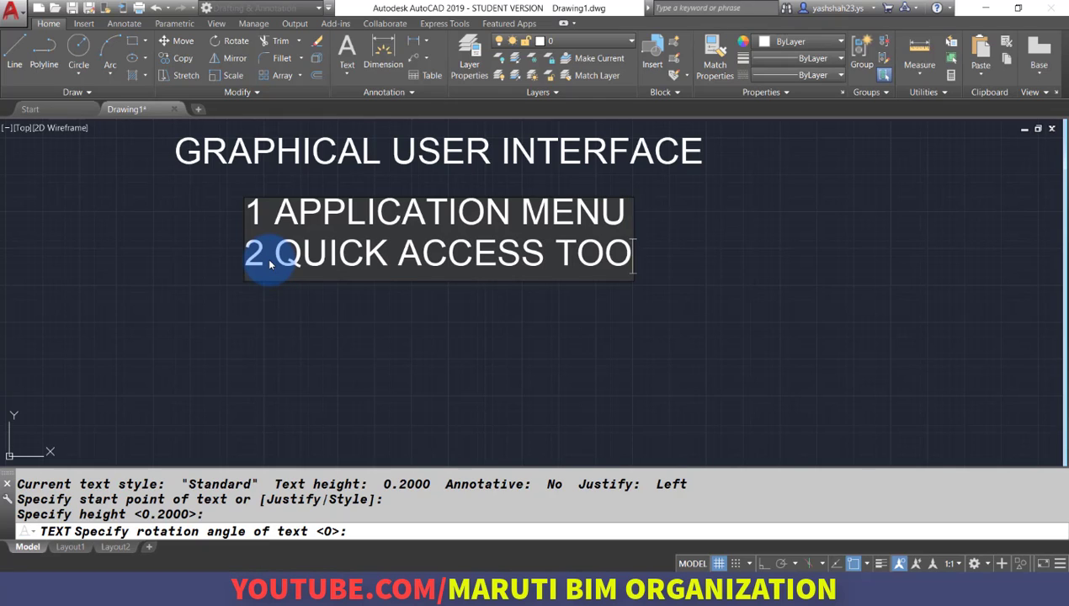
{"action": "key", "text": "Return"}
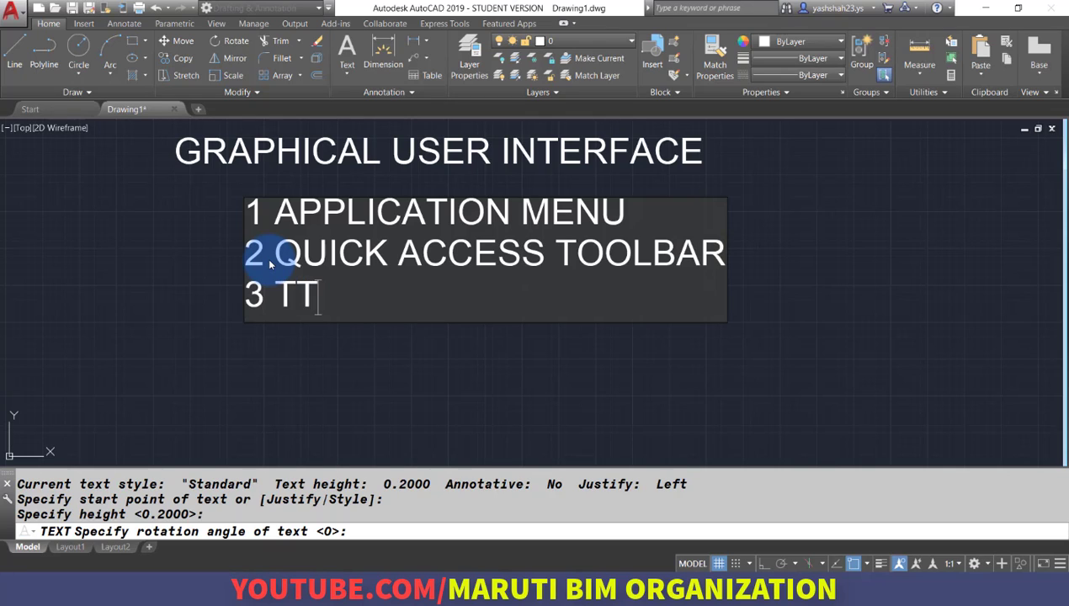
{"action": "type", "text": "3 TITLE BAR"}
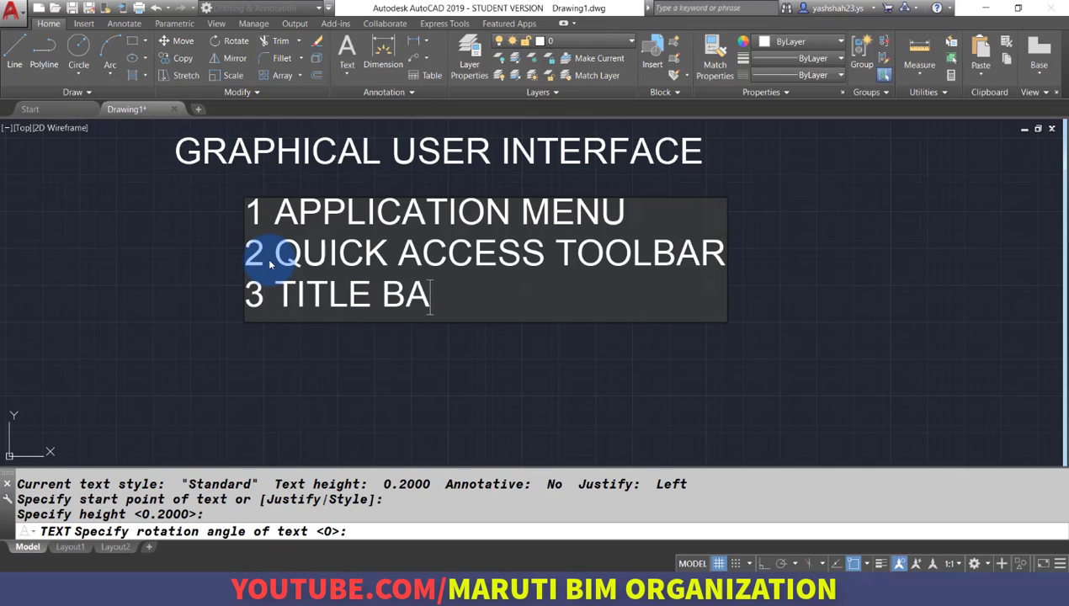
Continue the text list with the lines "4 INFO CENTER" and "5 RIBBON"
{"action": "key", "text": "Return"}
{"action": "type", "text": "4 INFO"}
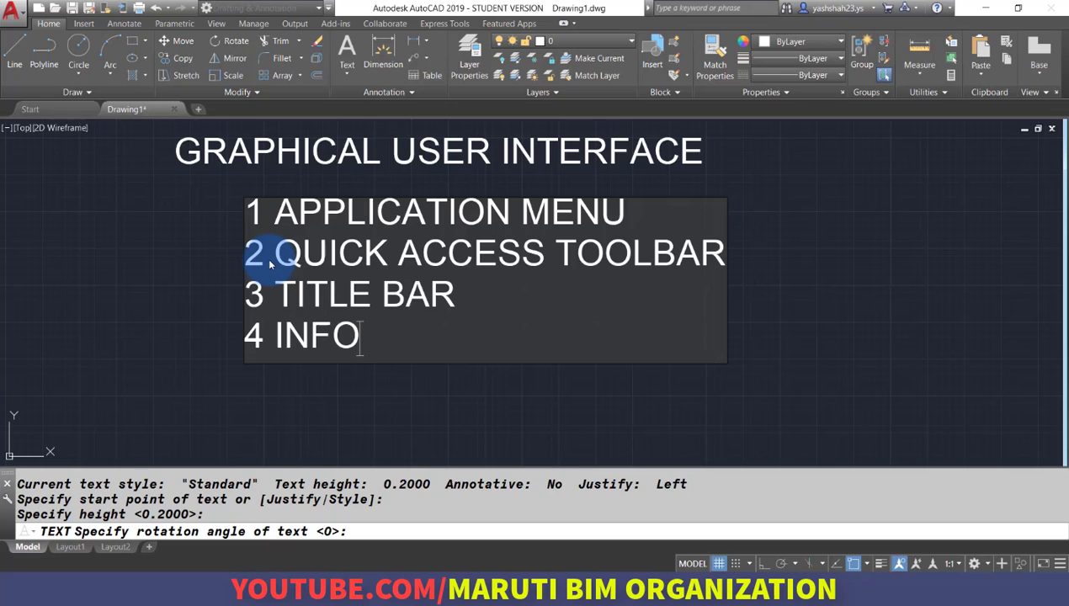
{"action": "type", "text": " CENTER"}
{"action": "key", "text": "Return"}
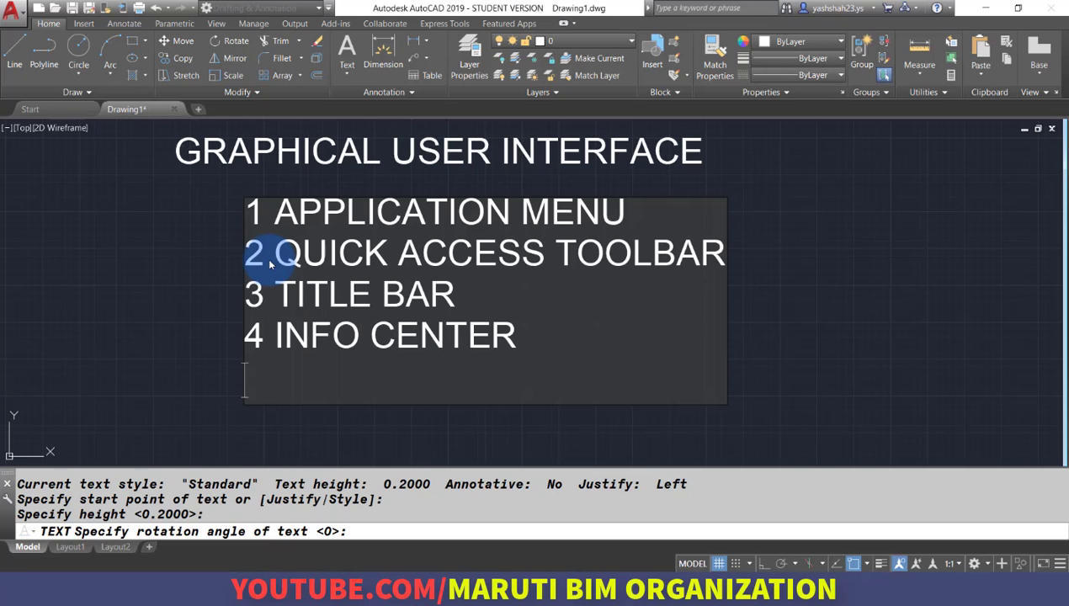
{"action": "type", "text": "5 RIBBON"}
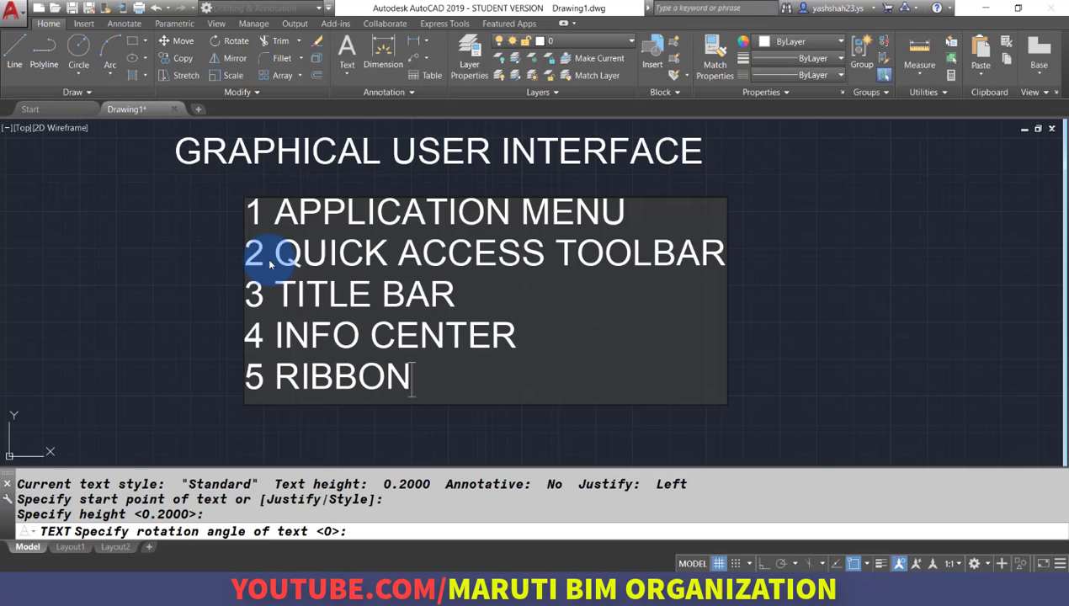
{"action": "key", "text": "Return"}
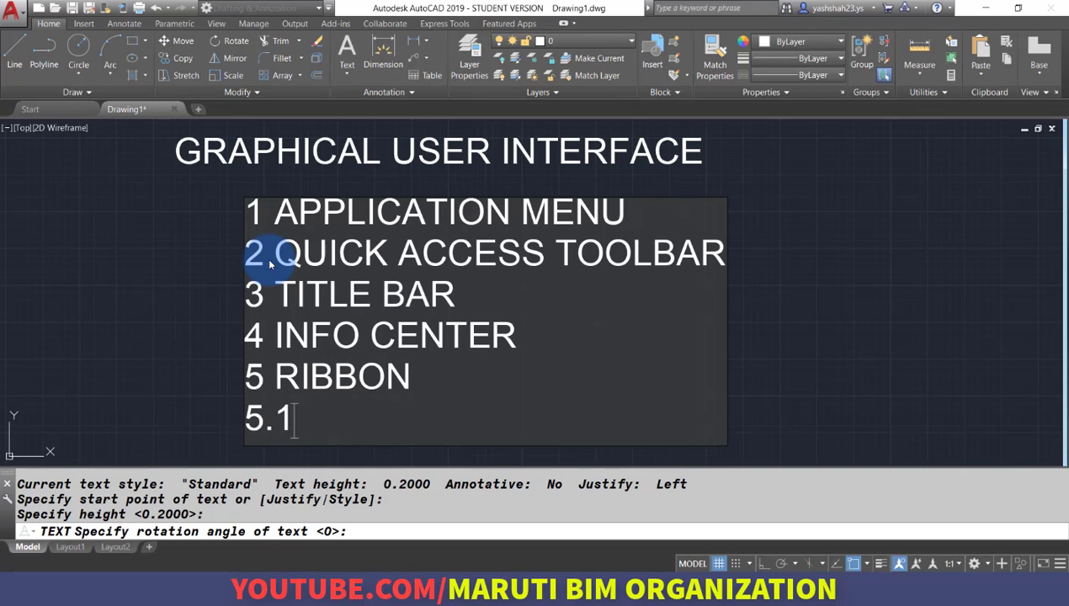
Add the ribbon sub-items "5.1 TABS", "5.2 PANELS" and "5.3 COMMANDS OR TOOLS" and finish the text
{"action": "type", "text": "5.1 TABS"}
{"action": "key", "text": "Return"}
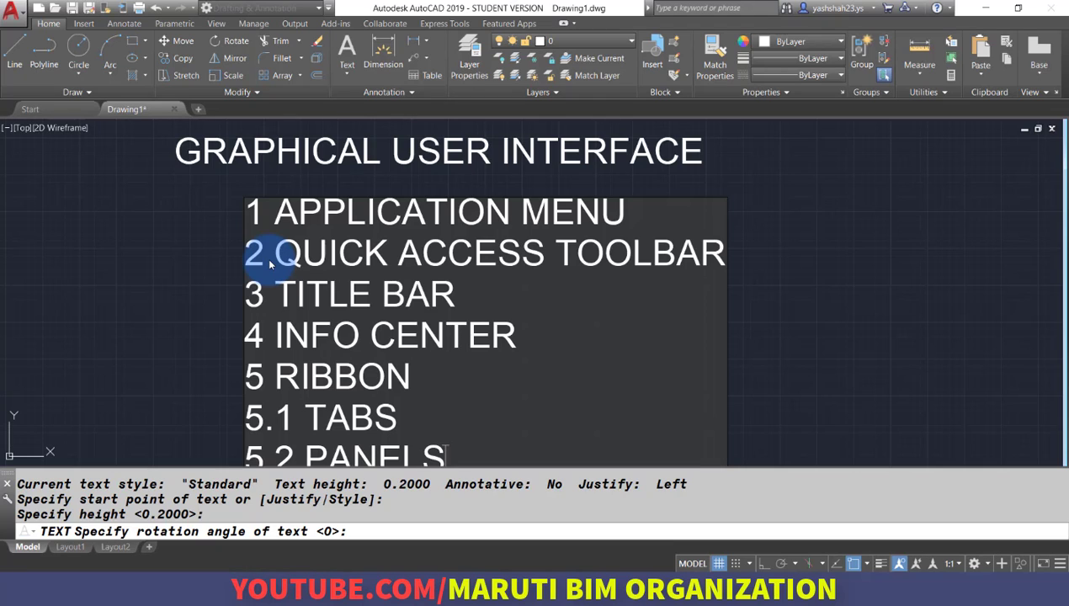
{"action": "key", "text": "Return"}
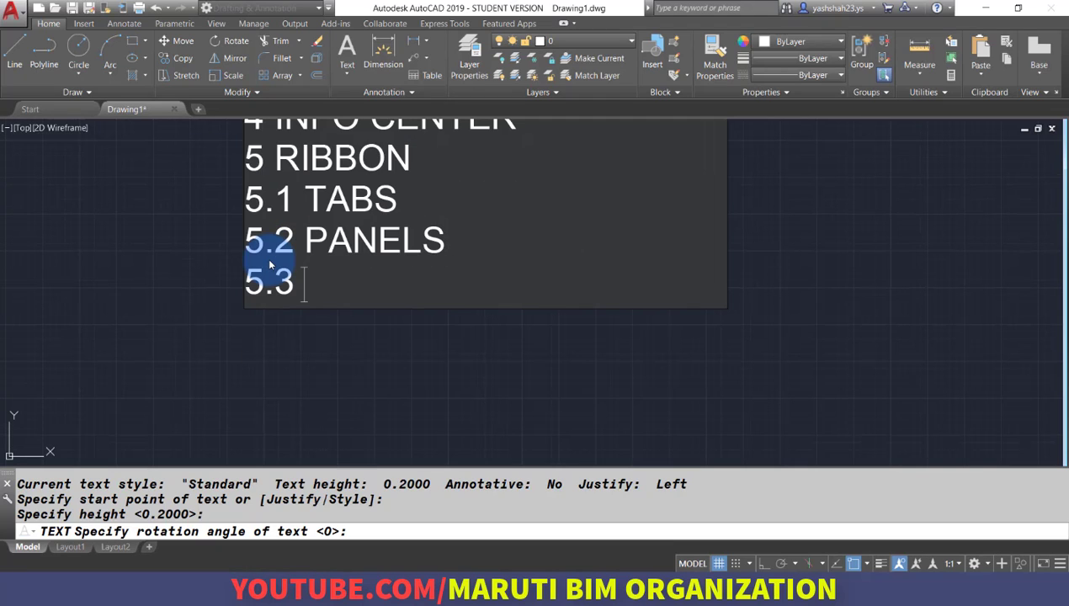
{"action": "type", "text": "5.3 COMM"}
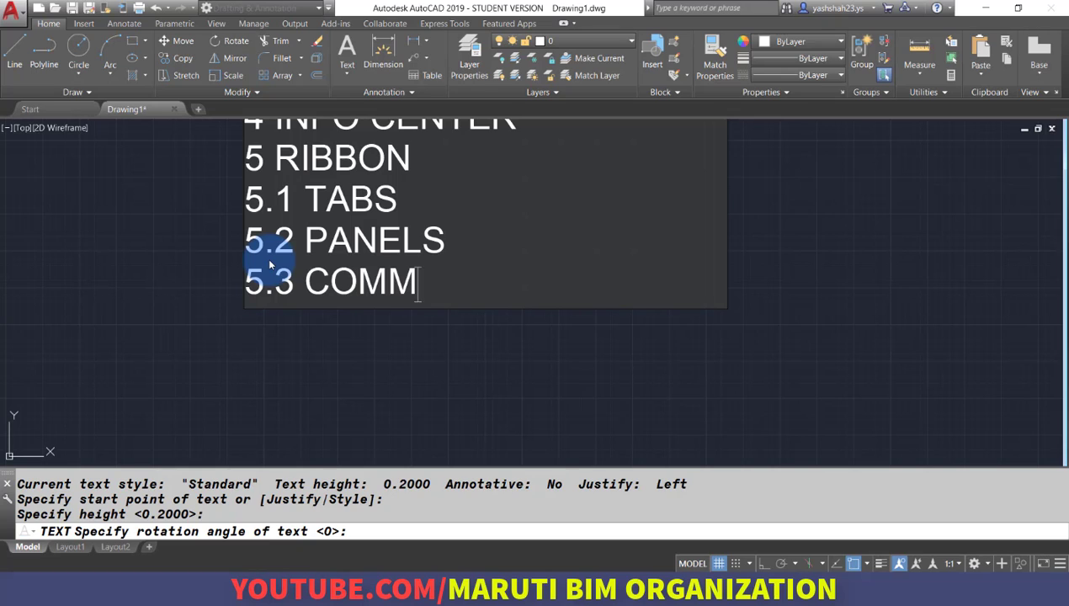
{"action": "type", "text": "ANDS OR TOO"}
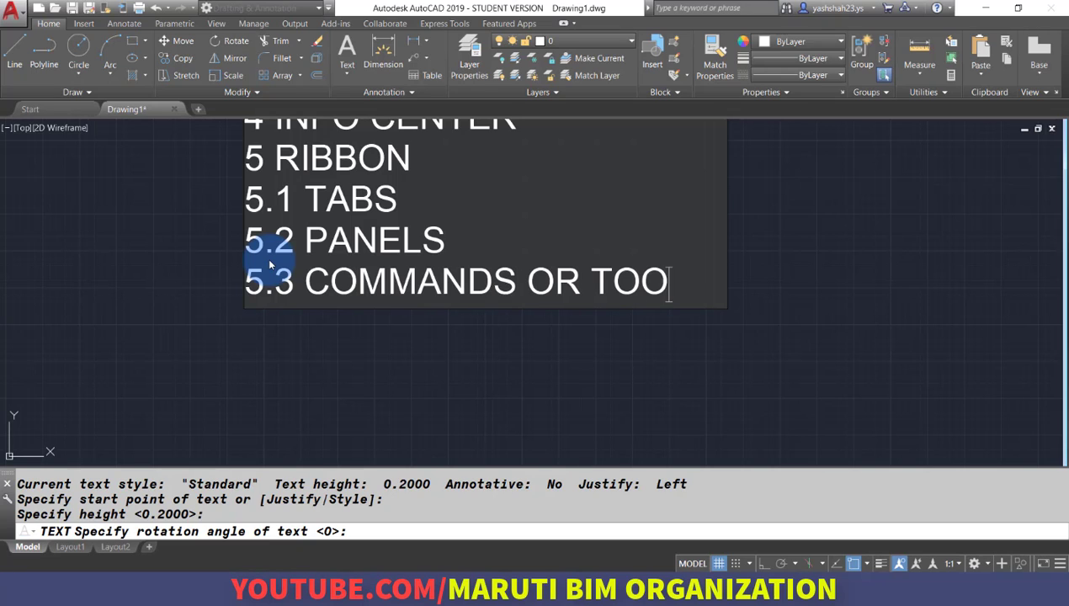
{"action": "type", "text": "LS"}
{"action": "key", "text": "Return"}
{"action": "key", "text": "Return"}
Zoom to the drawing's extents and regenerate the model
{"action": "type", "text": "xz"}
{"action": "key", "text": "Escape"}
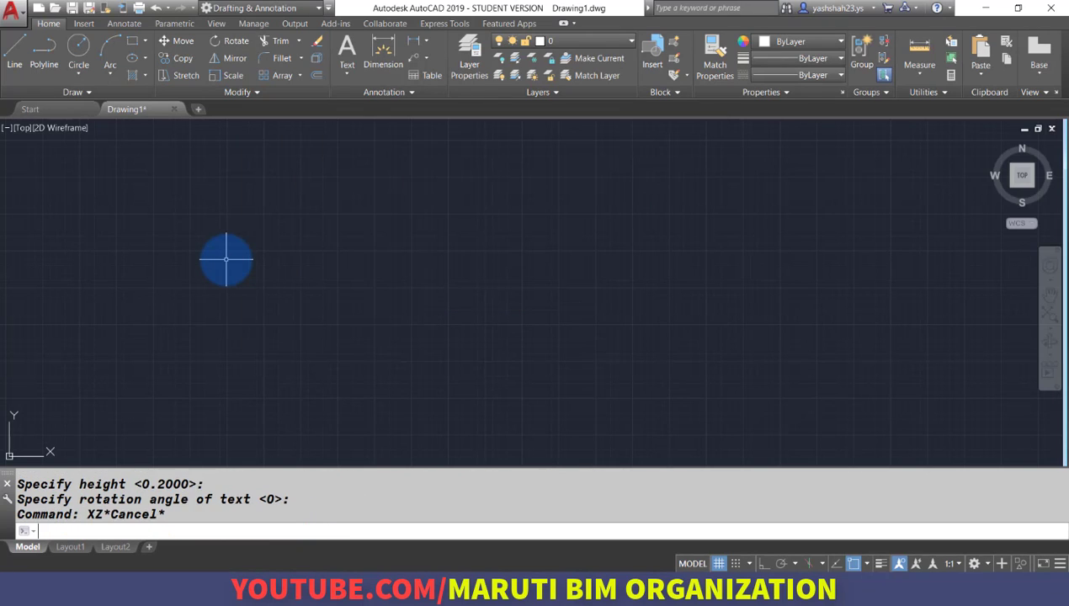
{"action": "type", "text": "Z"}
{"action": "key", "text": "Return"}
{"action": "type", "text": "e"}
{"action": "key", "text": "Return"}
{"action": "type", "text": "re"}
{"action": "key", "text": "Return"}
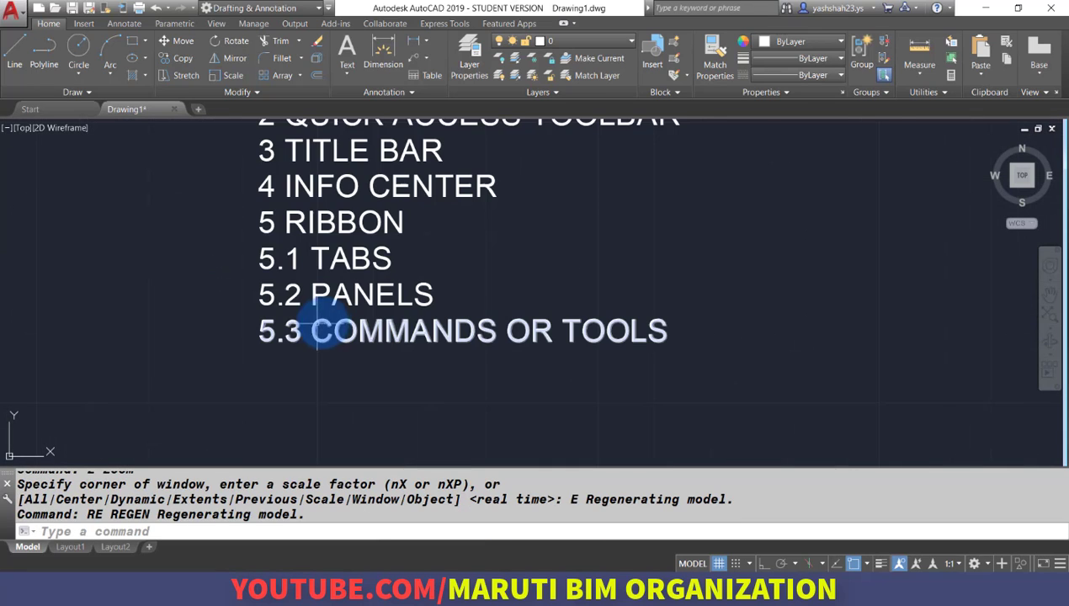
Examine the panels of the Insert, Annotate, Parametric and View ribbon tabs, ending back on the Home tab
{"action": "left_click", "coordinate": [304, 60]}
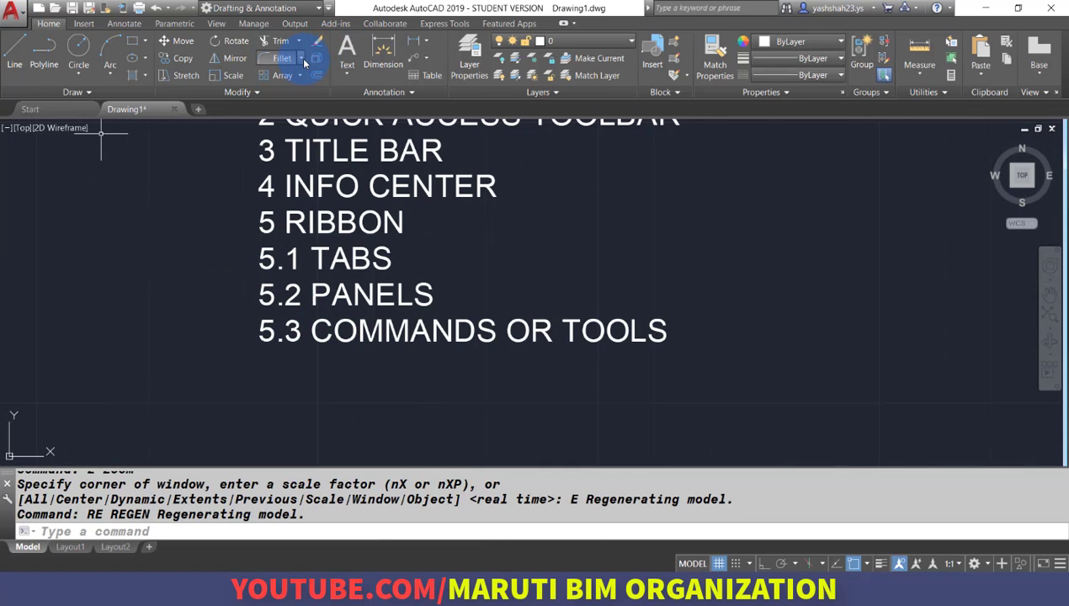
{"action": "left_click", "coordinate": [84, 23]}
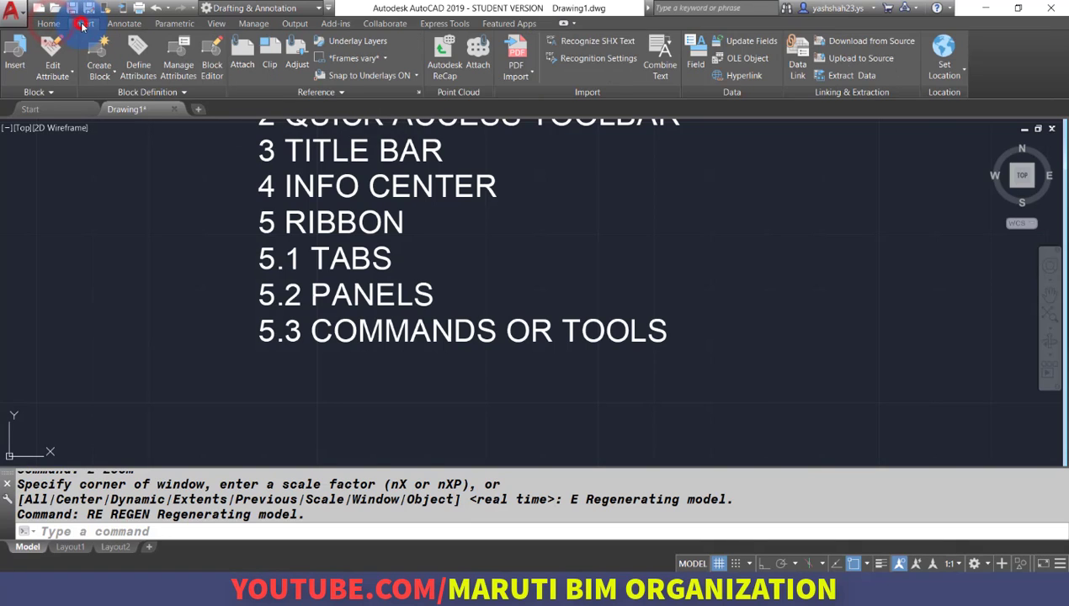
{"action": "left_click", "coordinate": [110, 23]}
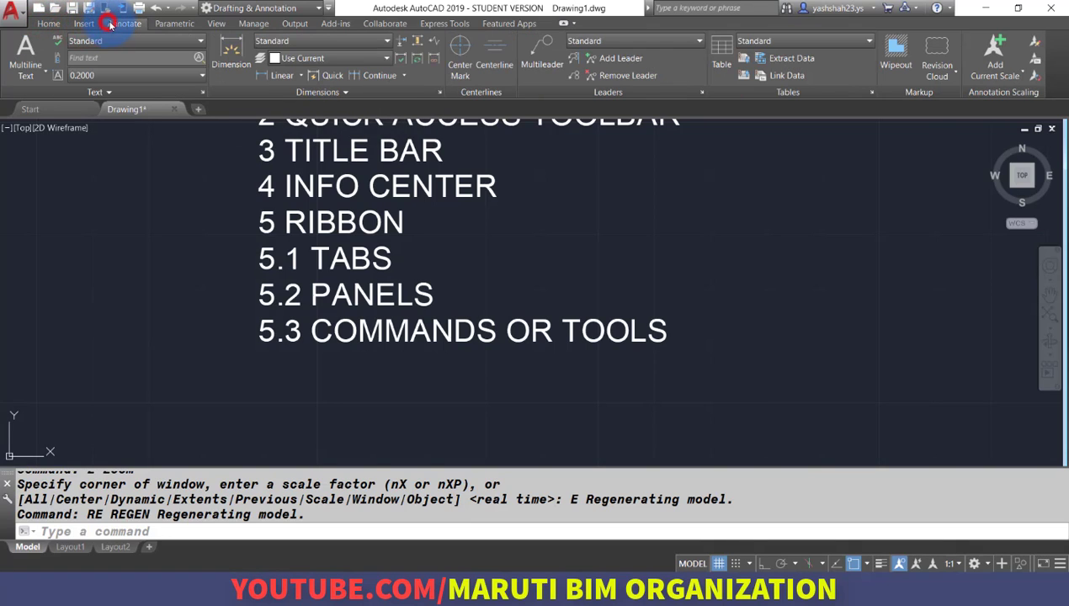
{"action": "left_click", "coordinate": [174, 24]}
{"action": "left_click", "coordinate": [217, 25]}
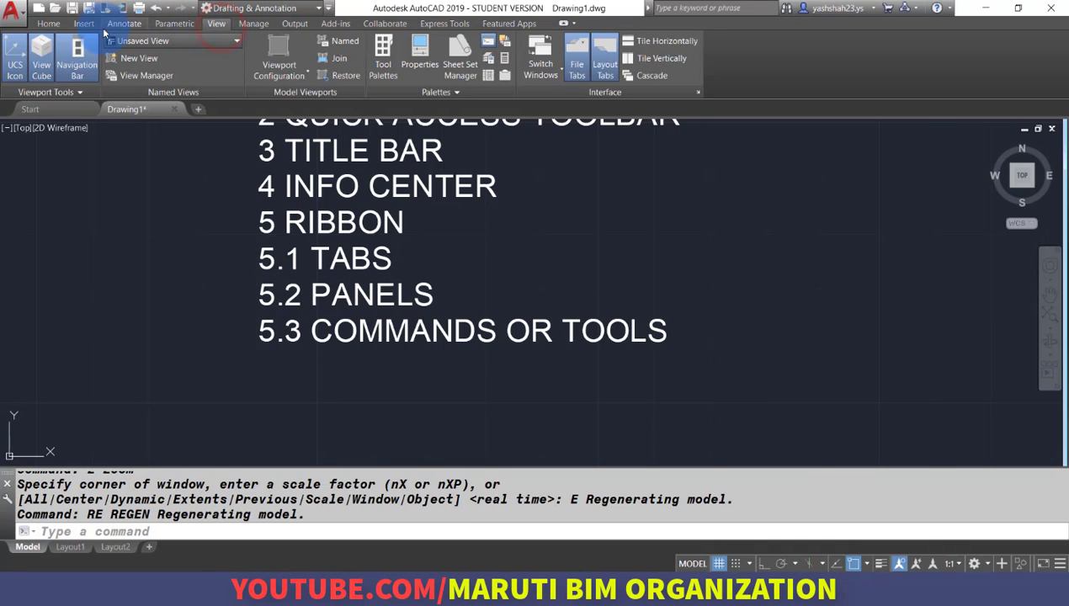
{"action": "left_click", "coordinate": [51, 25]}
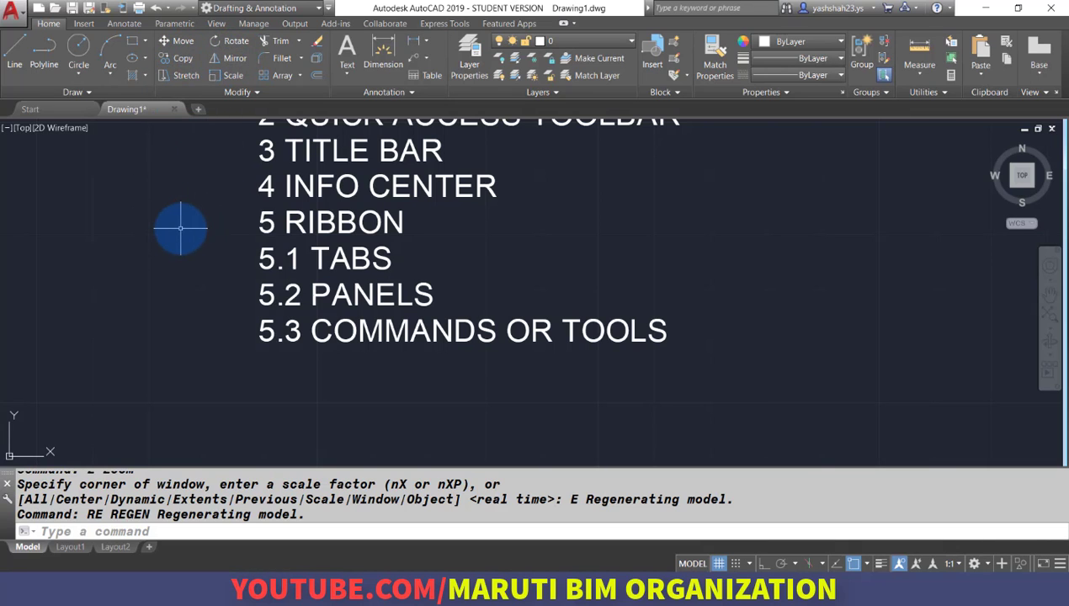
Set the window color scheme to Light in the display options and apply it
{"action": "type", "text": "OP"}
{"action": "key", "text": "Return"}
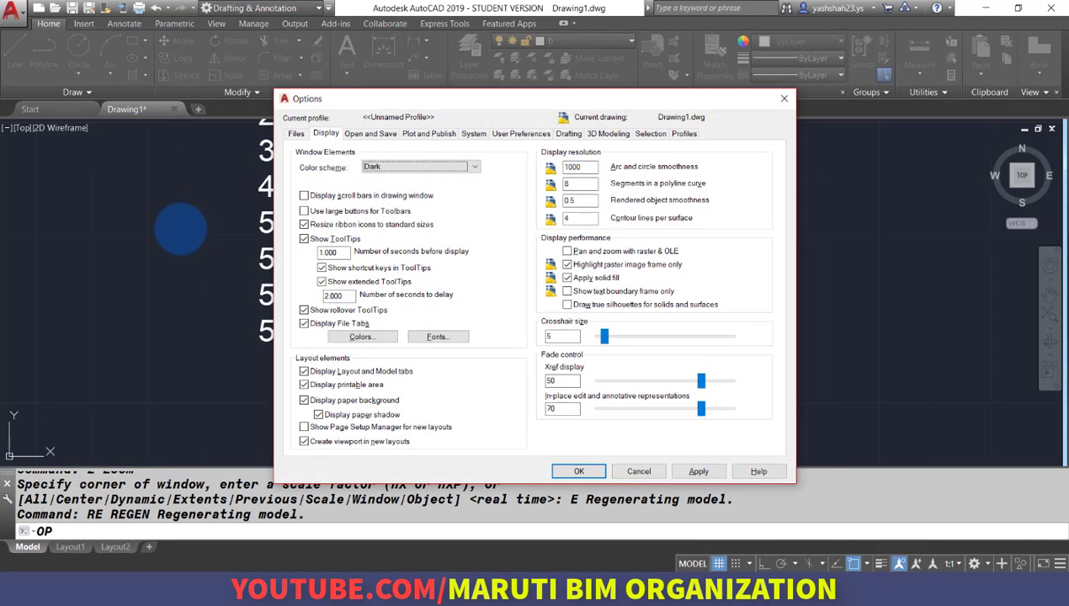
{"action": "left_click", "coordinate": [326, 133]}
{"action": "left_click", "coordinate": [411, 167]}
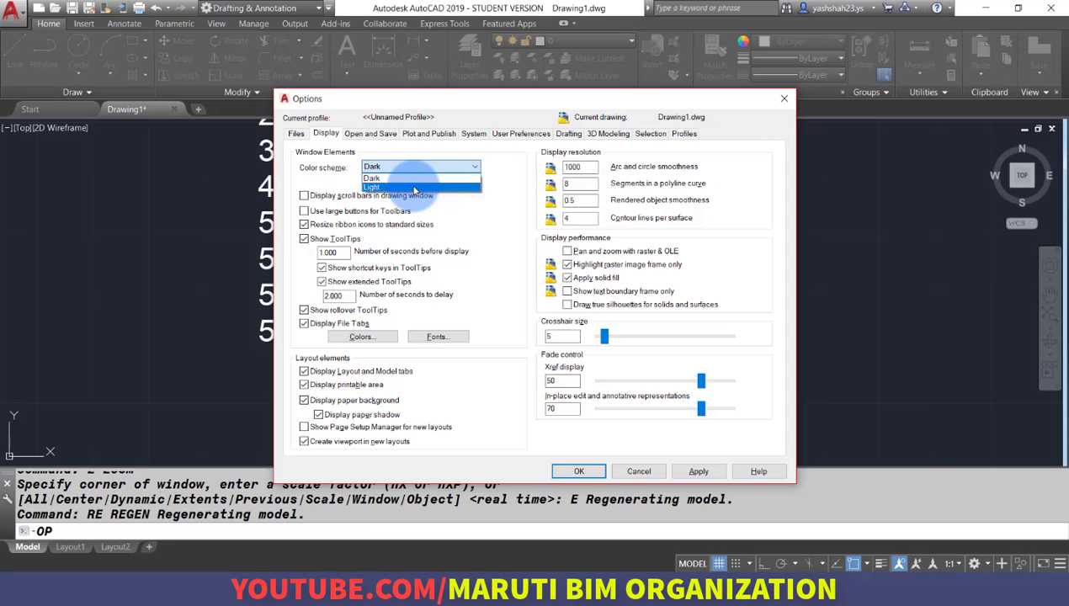
{"action": "left_click", "coordinate": [413, 186]}
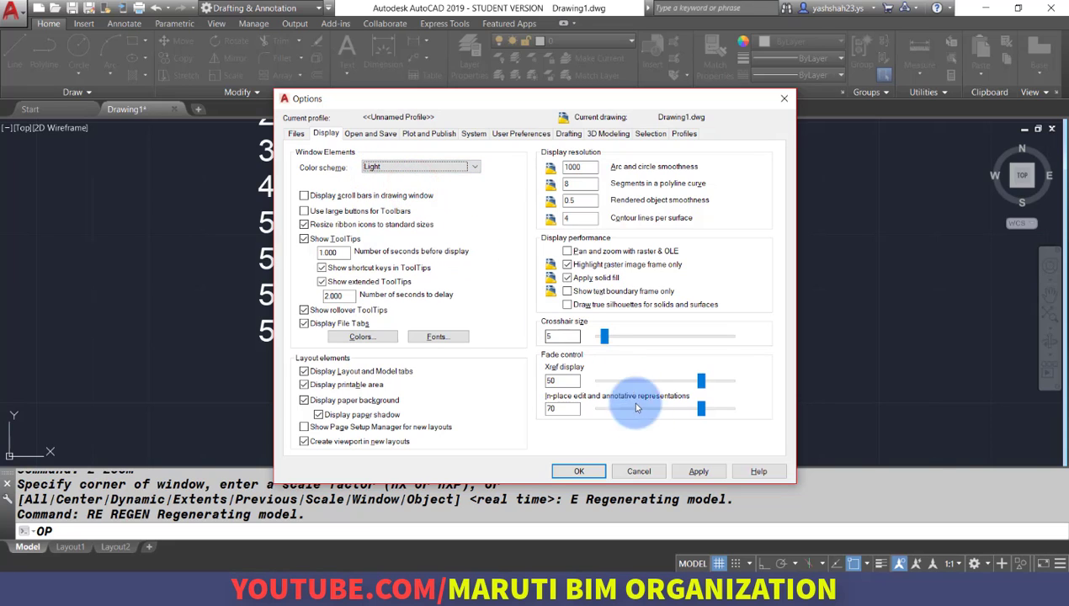
{"action": "left_click", "coordinate": [698, 472]}
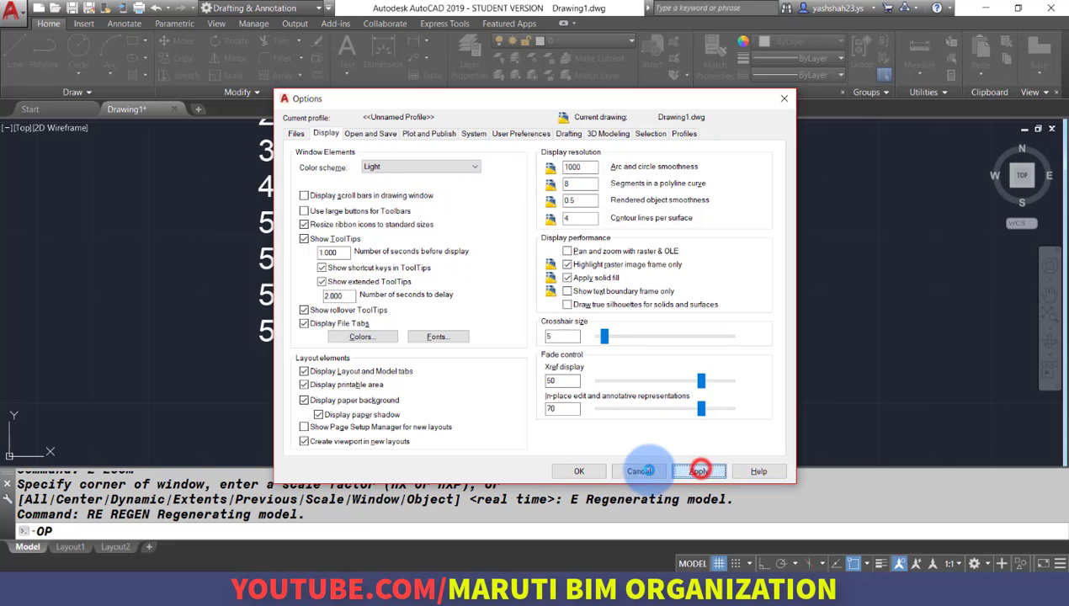
{"action": "left_click", "coordinate": [581, 471]}
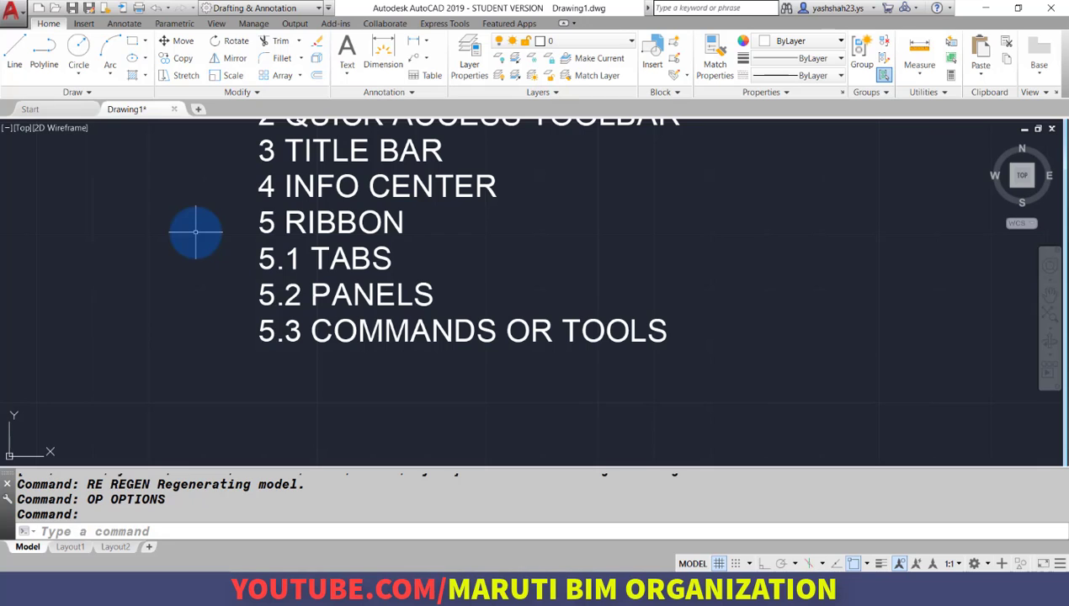
Set the window color scheme to Dark in the display options, apply it and close the options
{"action": "type", "text": "OP"}
{"action": "key", "text": "Return"}
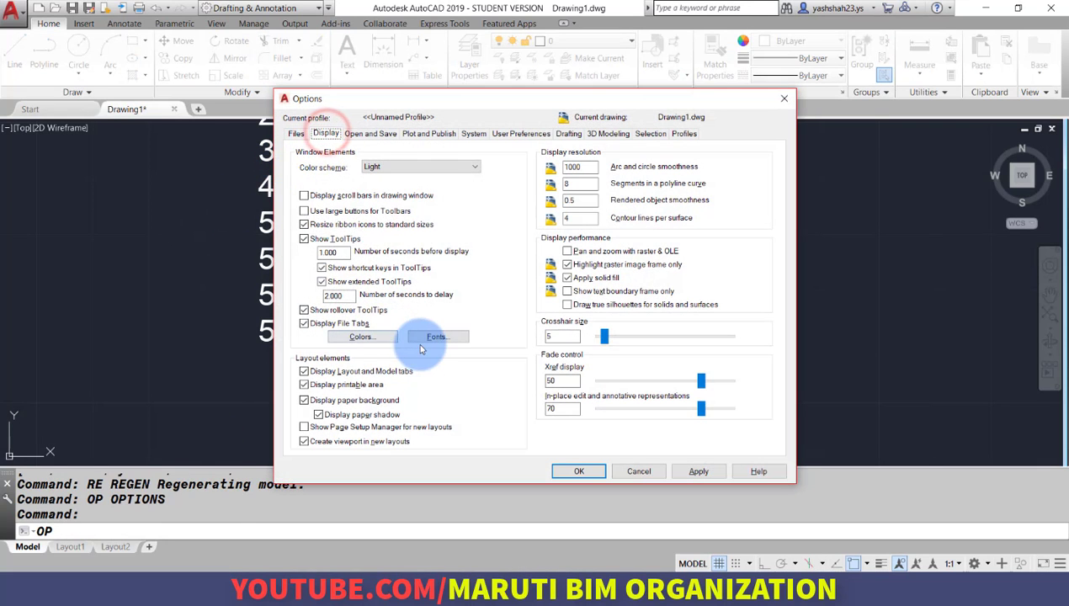
{"action": "left_click", "coordinate": [419, 168]}
{"action": "left_click", "coordinate": [417, 178]}
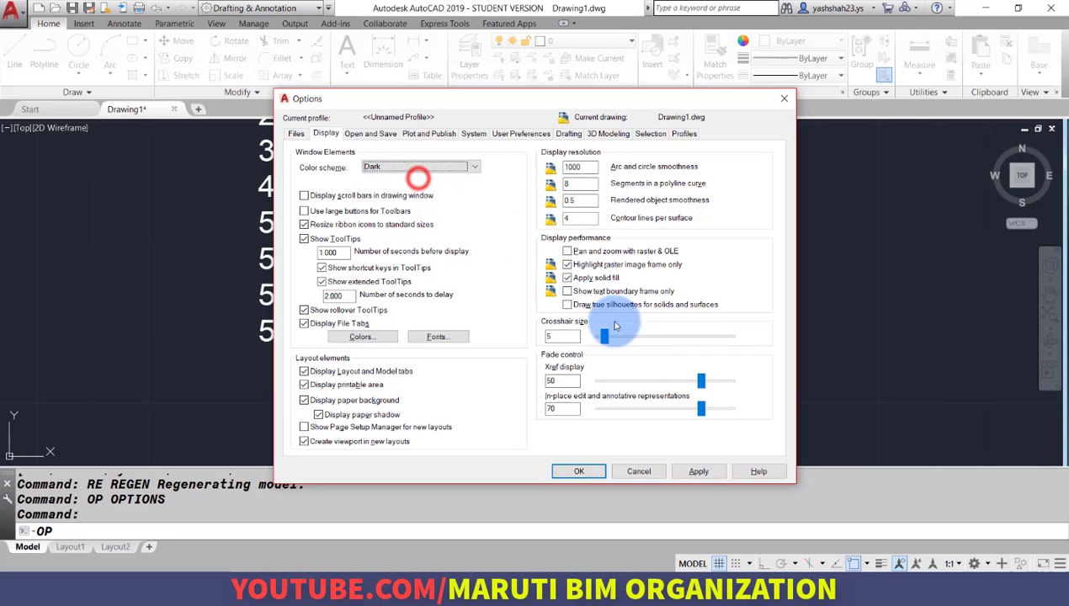
{"action": "left_click", "coordinate": [699, 471]}
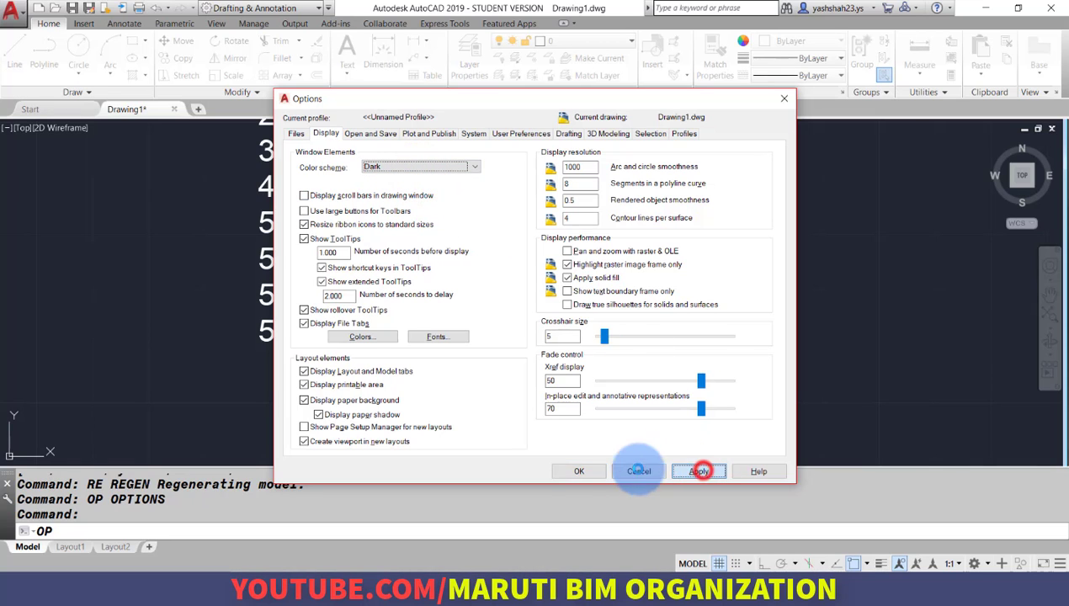
{"action": "left_click", "coordinate": [573, 471]}
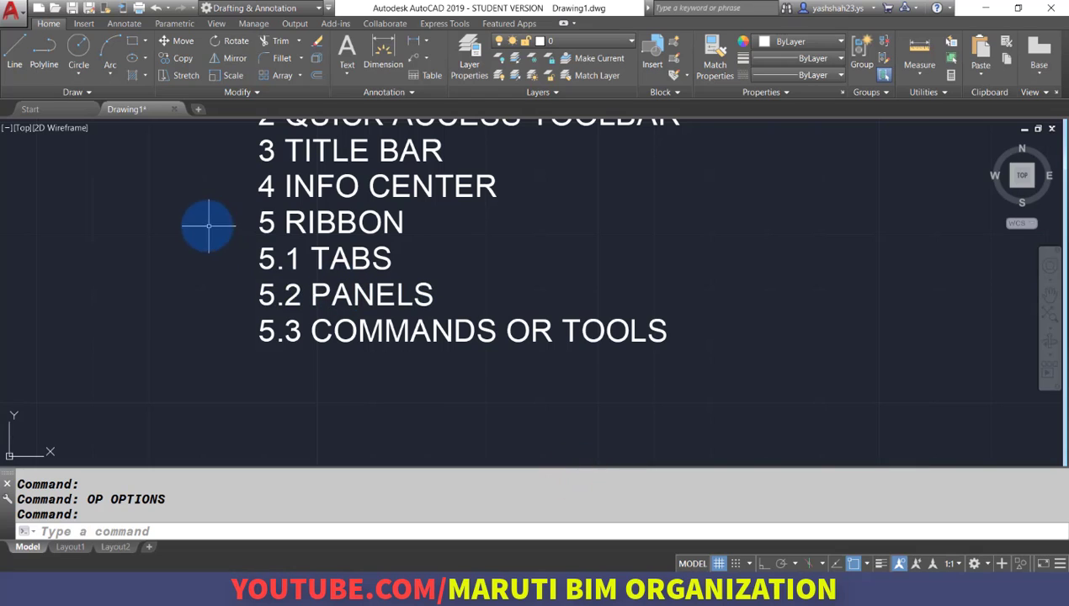
Add the single-line text "6 FILES TABS" below "5.3 COMMANDS OR TOOLS" with the default height and rotation
{"action": "middle_click_drag", "start_coordinate": [207, 262], "coordinate": [208, 216]}
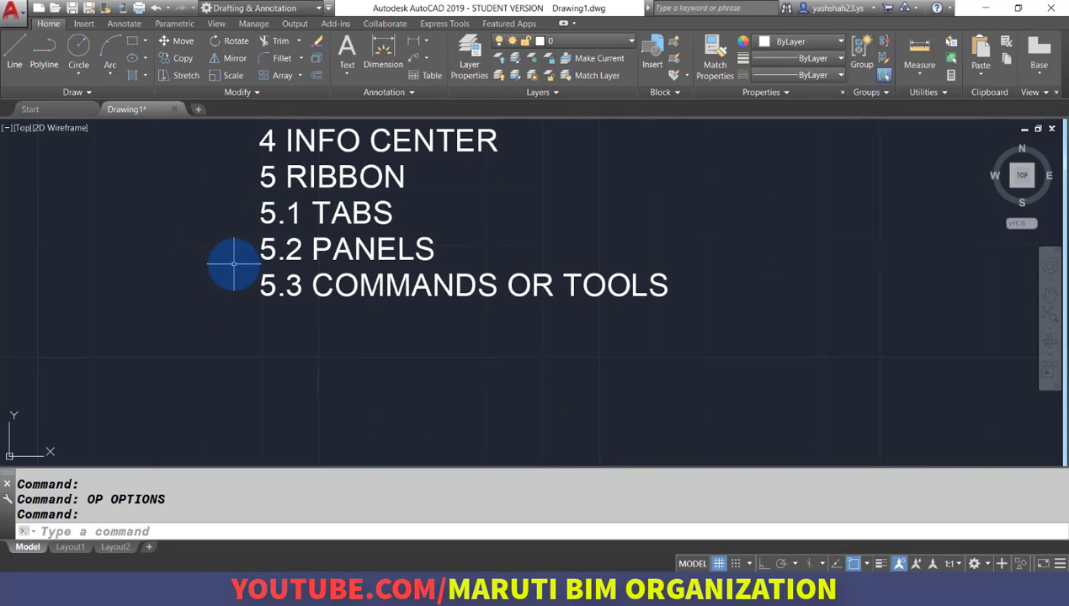
{"action": "type", "text": "DT"}
{"action": "key", "text": "Return"}
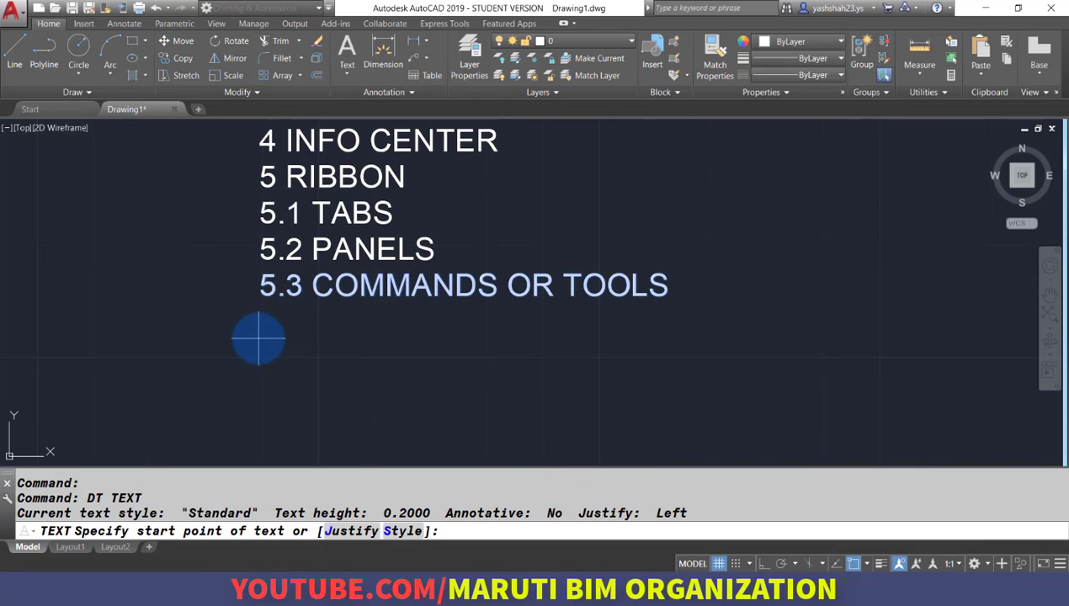
{"action": "left_click", "coordinate": [259, 339]}
{"action": "key", "text": "Return"}
{"action": "key", "text": "Return"}
{"action": "type", "text": "6 F"}
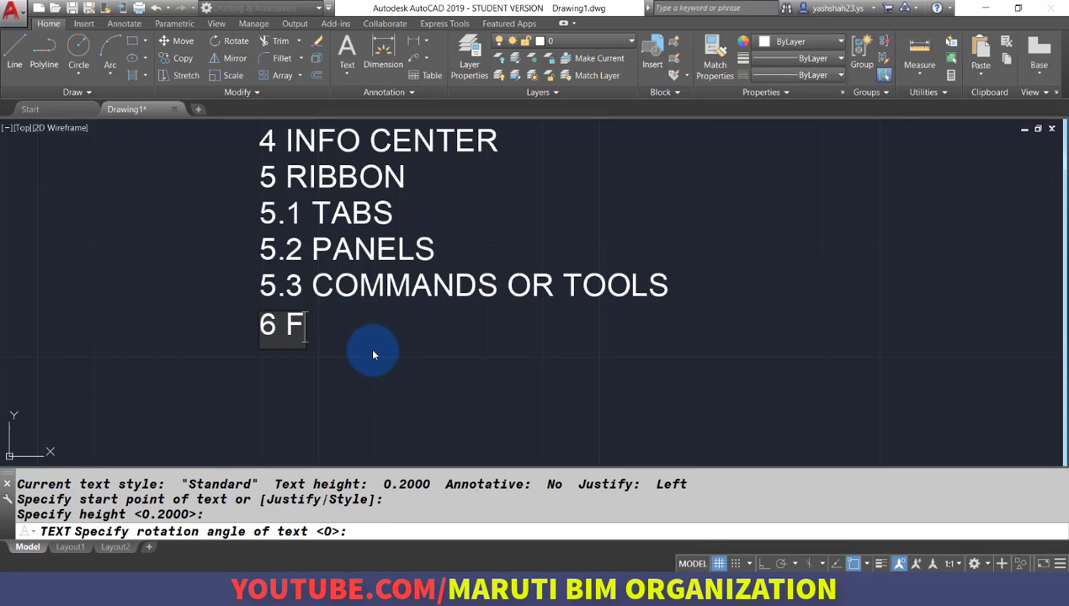
{"action": "type", "text": "ILES TABS"}
{"action": "key", "text": "Return"}
{"action": "key", "text": "Return"}
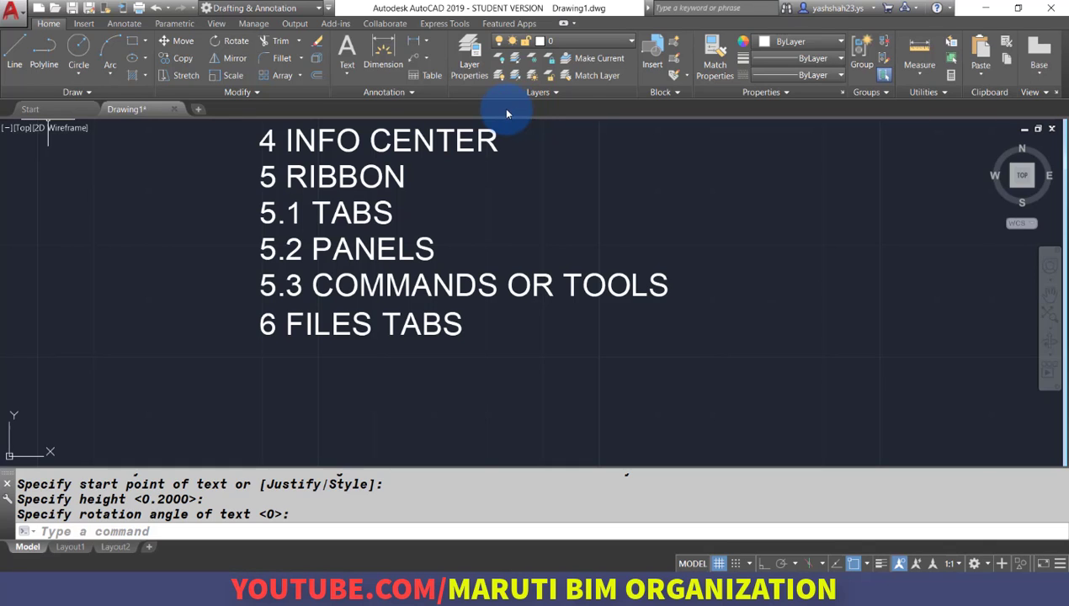
Open the drawing "IN SAP 2000 DESIGNING" from the Documents folder and inspect its first floor plan
{"action": "left_click", "coordinate": [55, 15]}
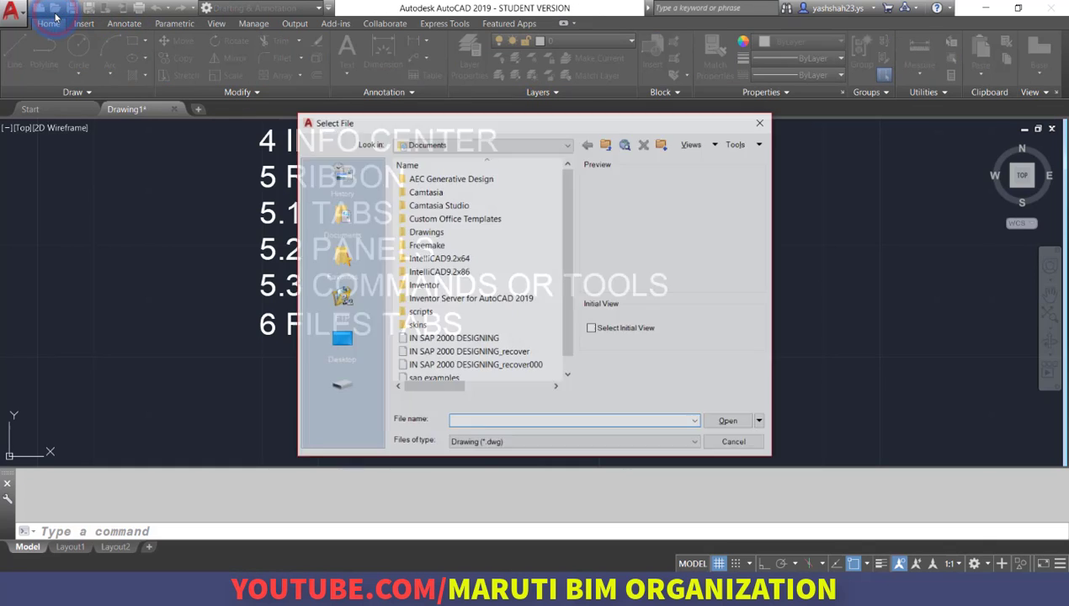
{"action": "scroll", "coordinate": [493, 332], "scroll_direction": "down", "scroll_amount": 1}
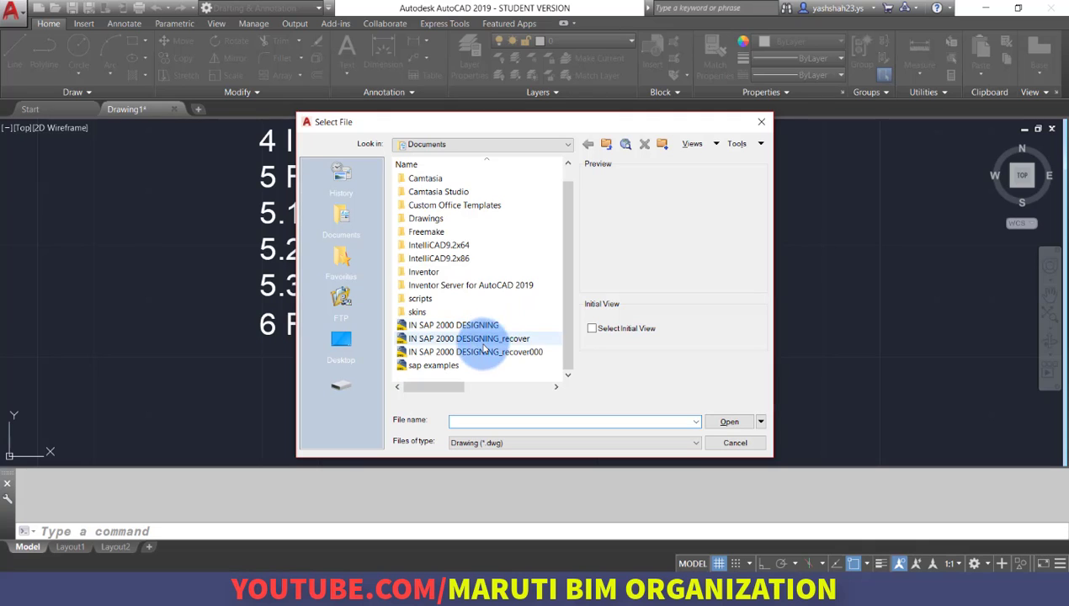
{"action": "double_click", "coordinate": [476, 328]}
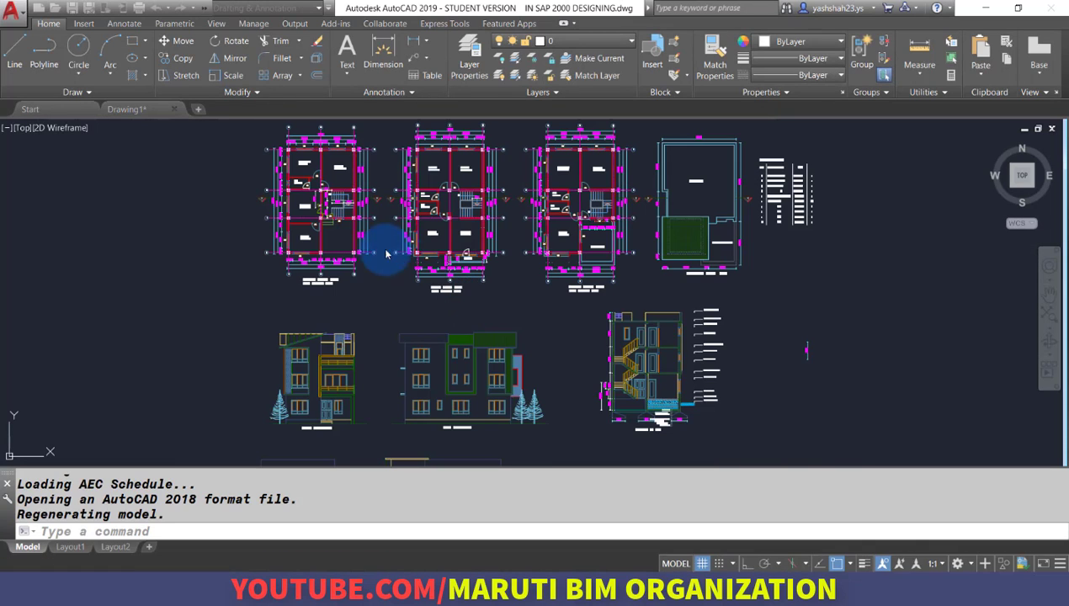
{"action": "scroll", "coordinate": [310, 226], "scroll_direction": "up", "scroll_amount": 5}
{"action": "scroll", "coordinate": [310, 225], "scroll_direction": "down", "scroll_amount": 5}
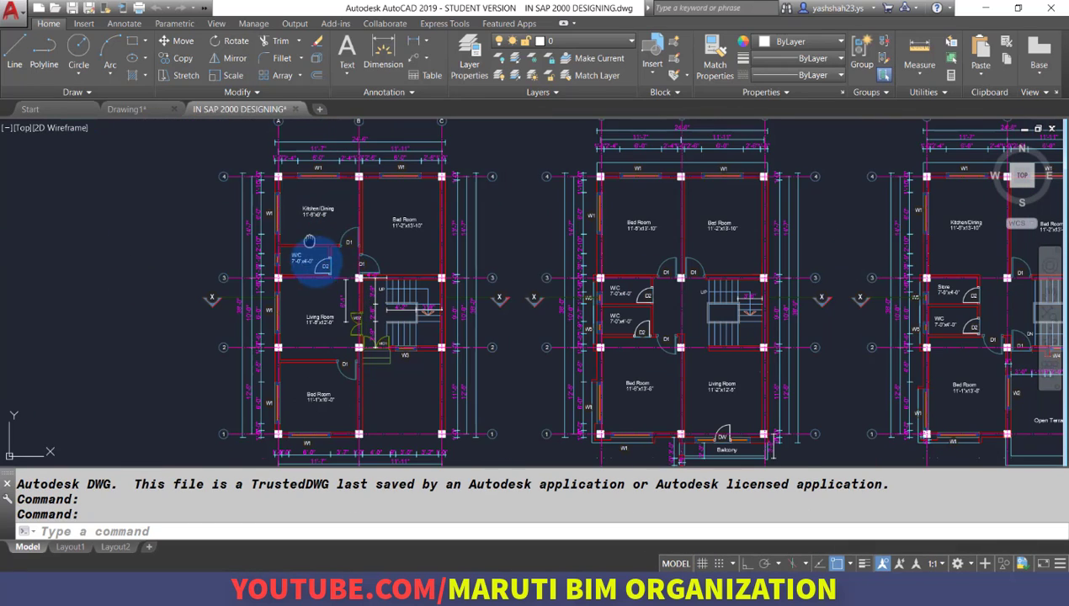
{"action": "scroll", "coordinate": [305, 231], "scroll_direction": "up", "scroll_amount": 6}
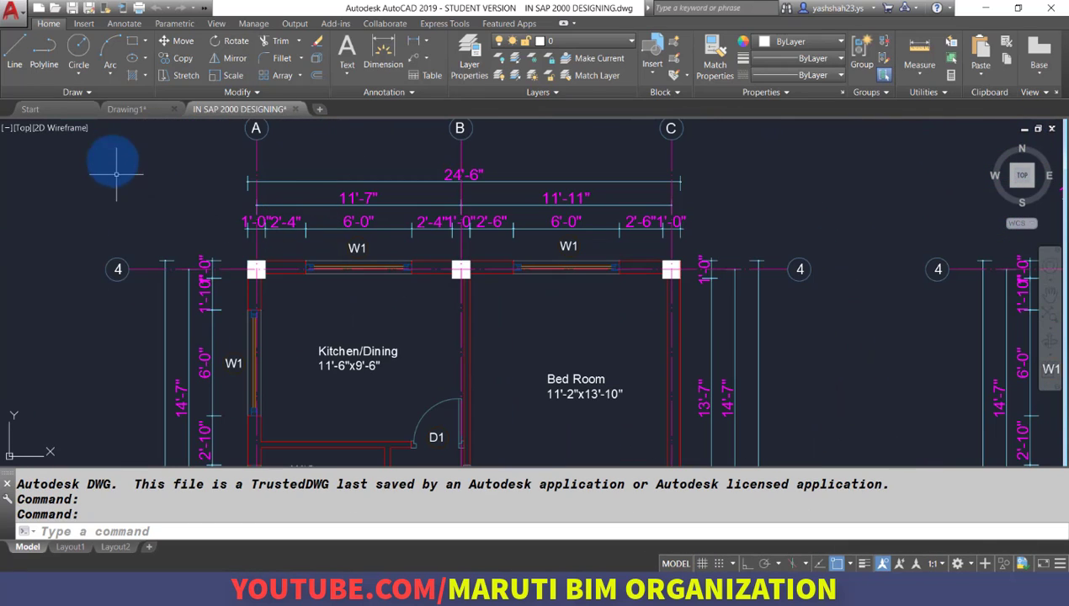
Switch back and forth between Drawing1 and IN SAP 2000 DESIGNING, then close IN SAP 2000 DESIGNING without saving
{"action": "left_click", "coordinate": [128, 111]}
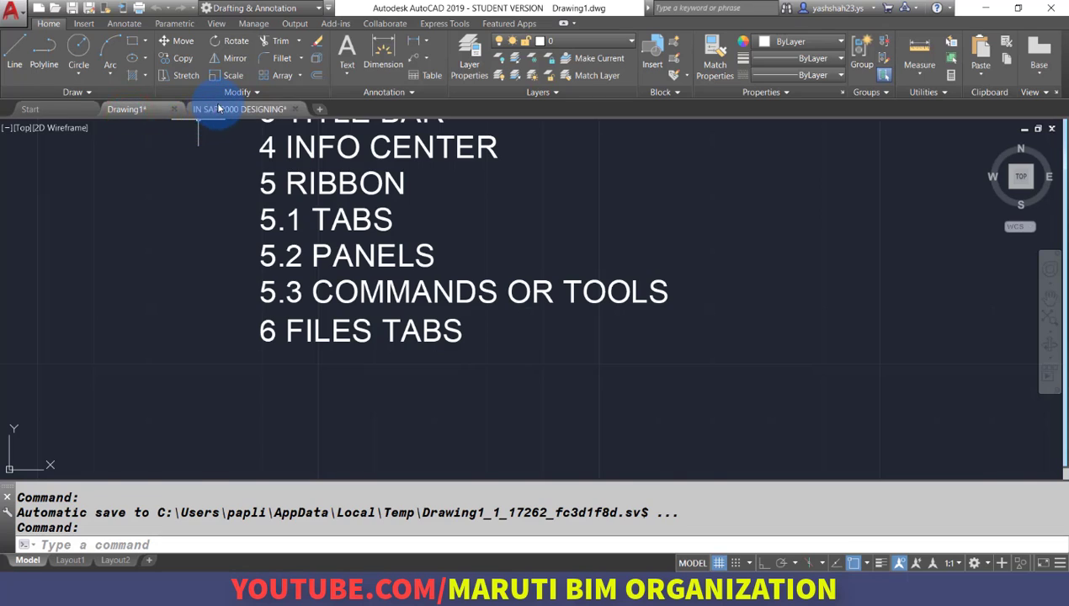
{"action": "left_click", "coordinate": [217, 109]}
{"action": "scroll", "coordinate": [295, 187], "scroll_direction": "down", "scroll_amount": 5}
{"action": "scroll", "coordinate": [171, 132], "scroll_direction": "up", "scroll_amount": 2}
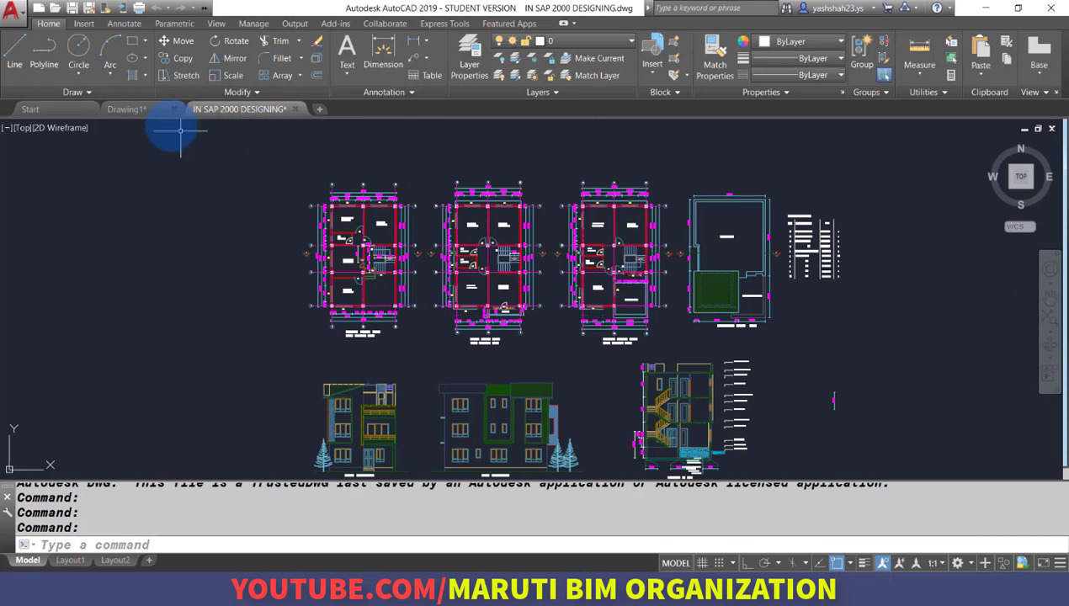
{"action": "left_click", "coordinate": [130, 111]}
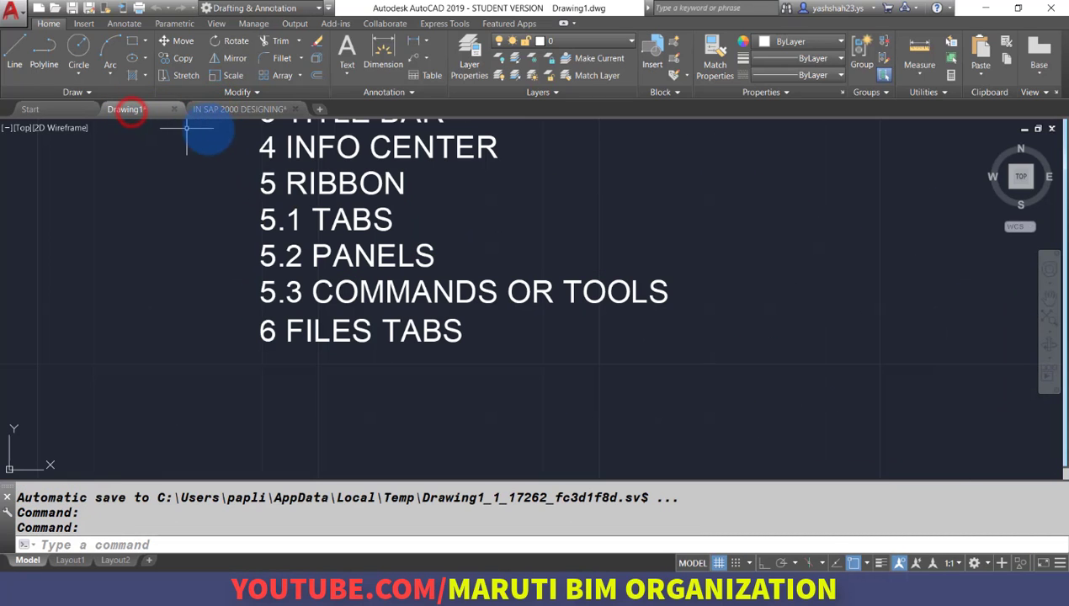
{"action": "left_click", "coordinate": [294, 111]}
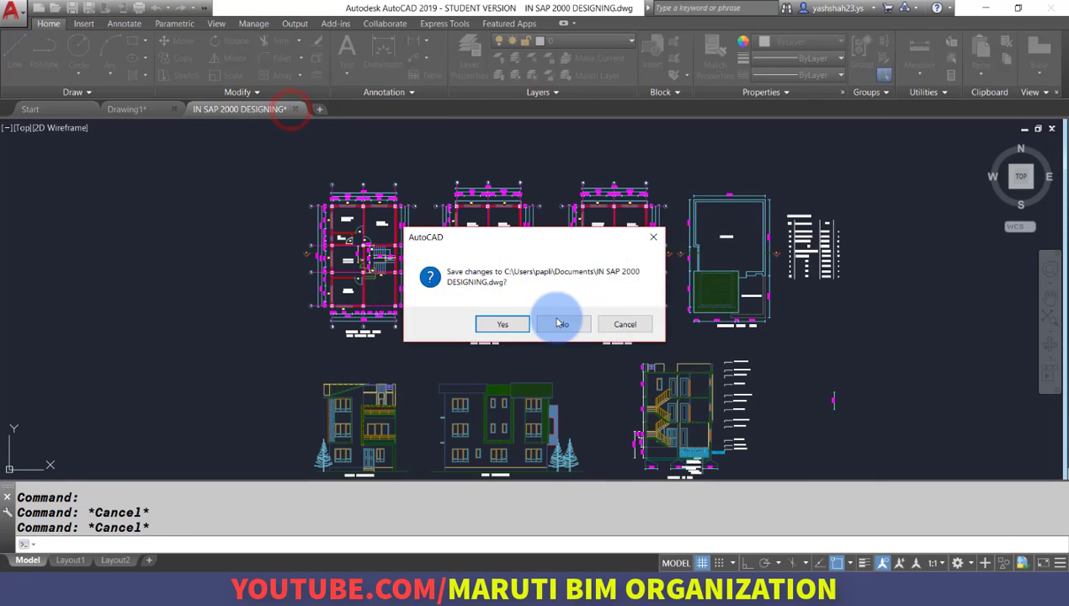
{"action": "left_click", "coordinate": [555, 322]}
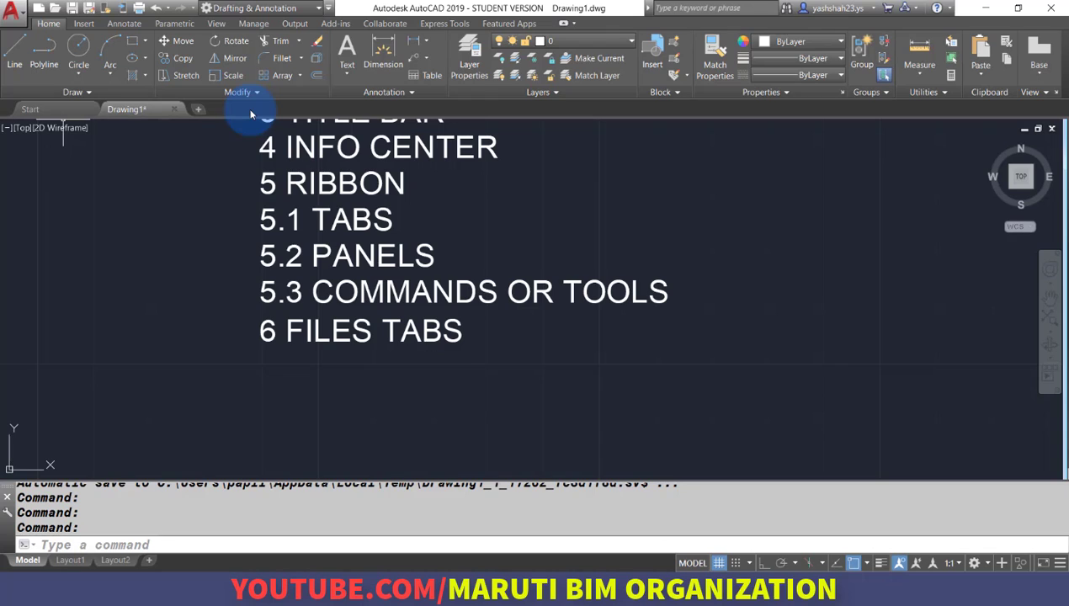
Toggle the display of the file tabs off and on several times, leaving them shown
{"action": "left_click", "coordinate": [221, 25]}
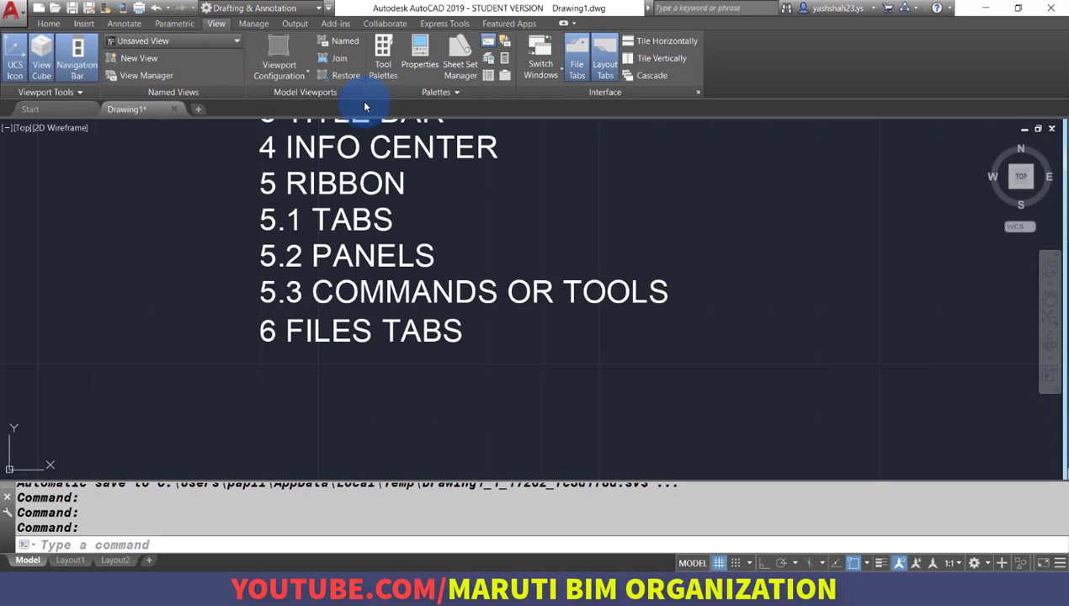
{"action": "left_click", "coordinate": [577, 69]}
{"action": "left_click", "coordinate": [577, 69]}
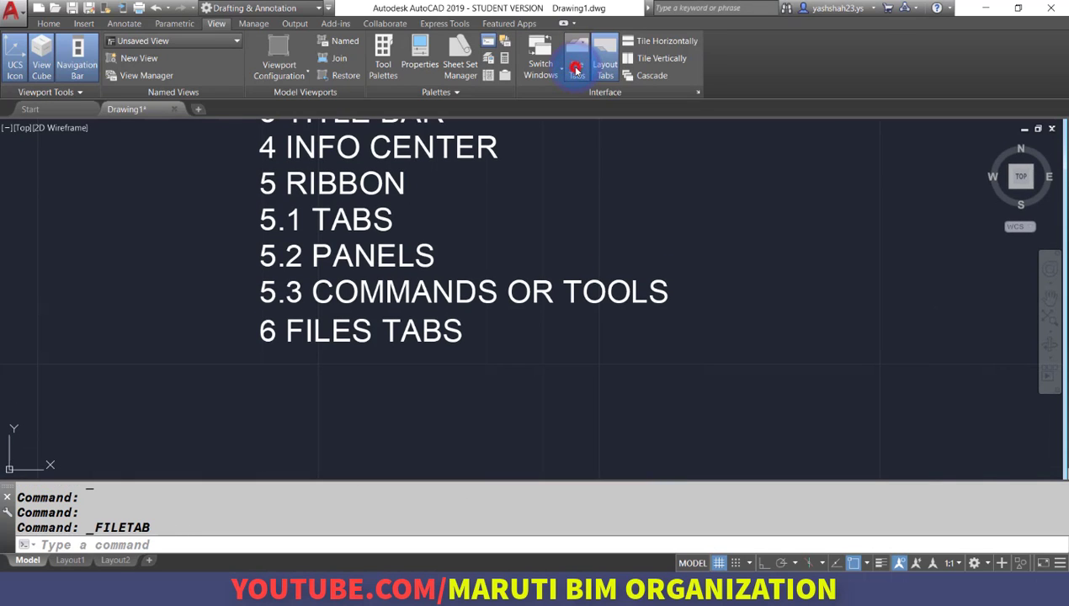
{"action": "left_click", "coordinate": [576, 67]}
{"action": "left_click", "coordinate": [576, 68]}
{"action": "left_click", "coordinate": [576, 67]}
{"action": "left_click", "coordinate": [575, 67]}
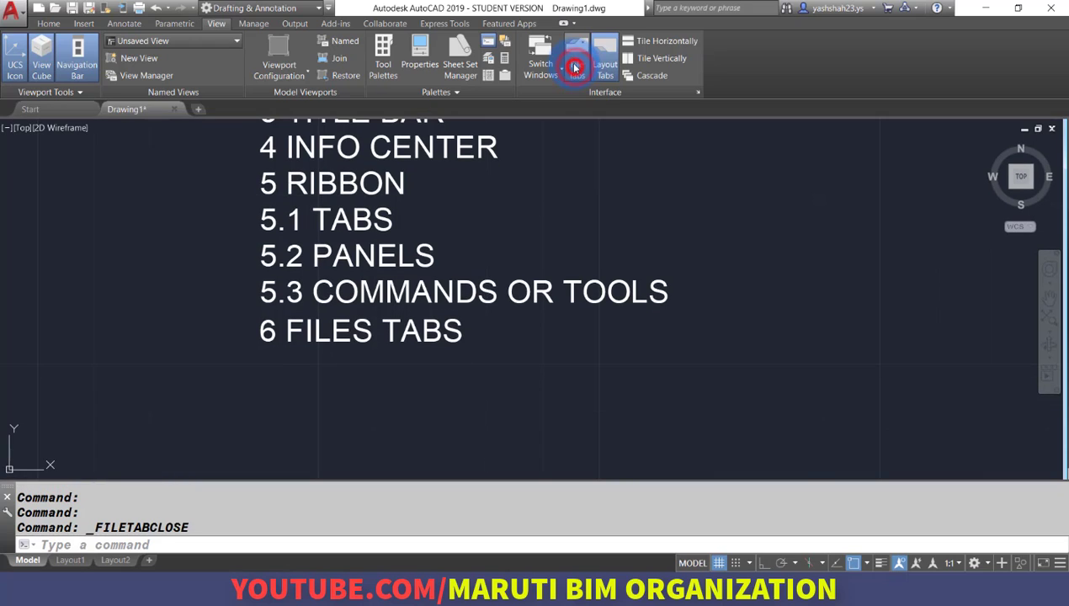
{"action": "left_click", "coordinate": [575, 67]}
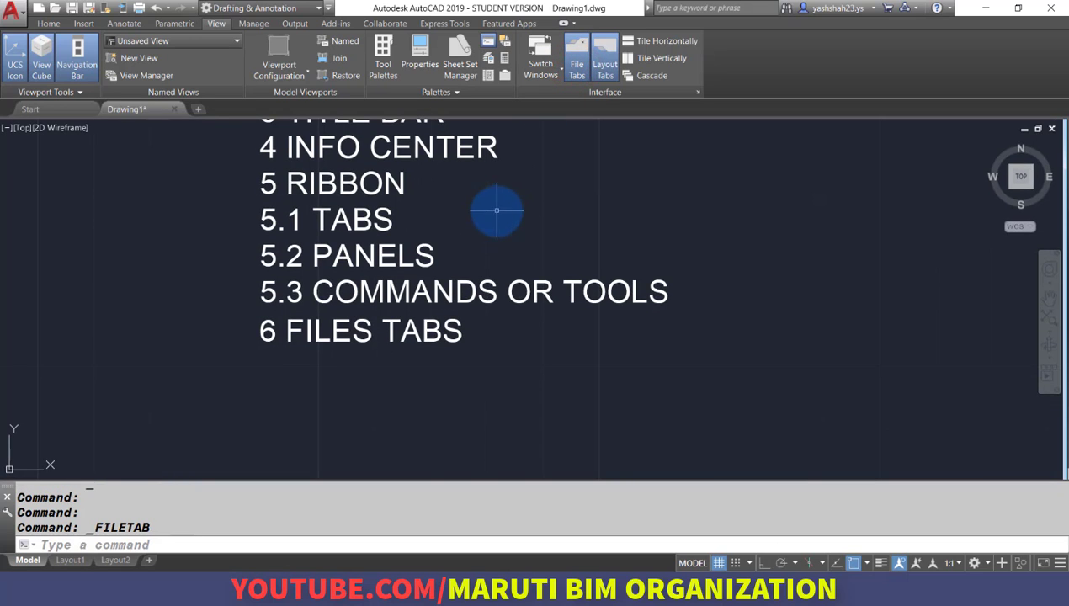
Review the list of interface parts and compare it with the labelled AutoCAD interface picture in the PDF-XChange Viewer book
{"action": "middle_click_drag", "start_coordinate": [496, 210], "coordinate": [472, 277]}
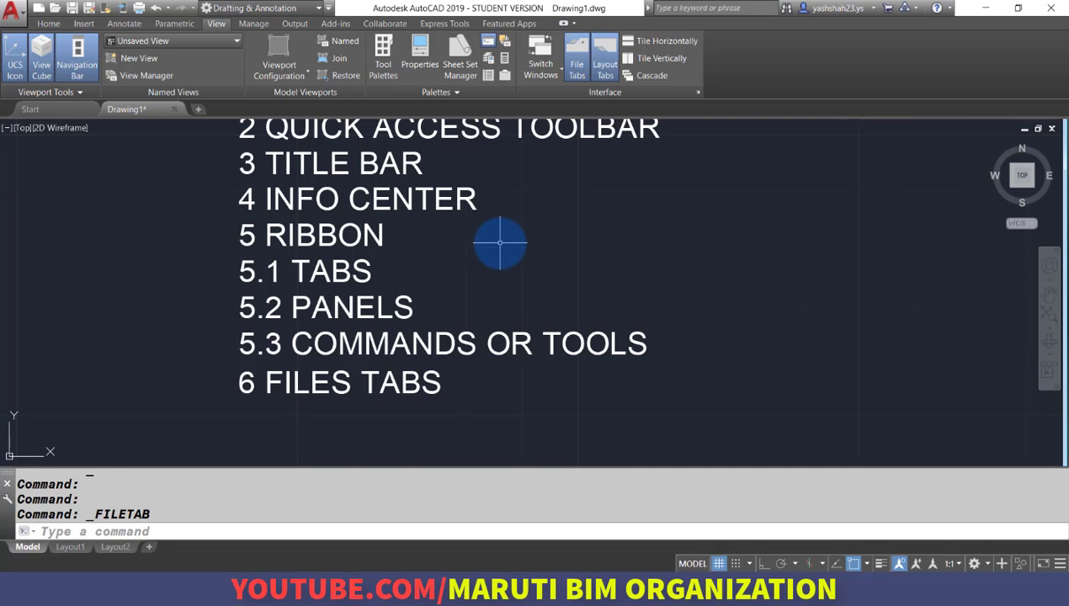
{"action": "scroll", "coordinate": [501, 239], "scroll_direction": "down", "scroll_amount": 4}
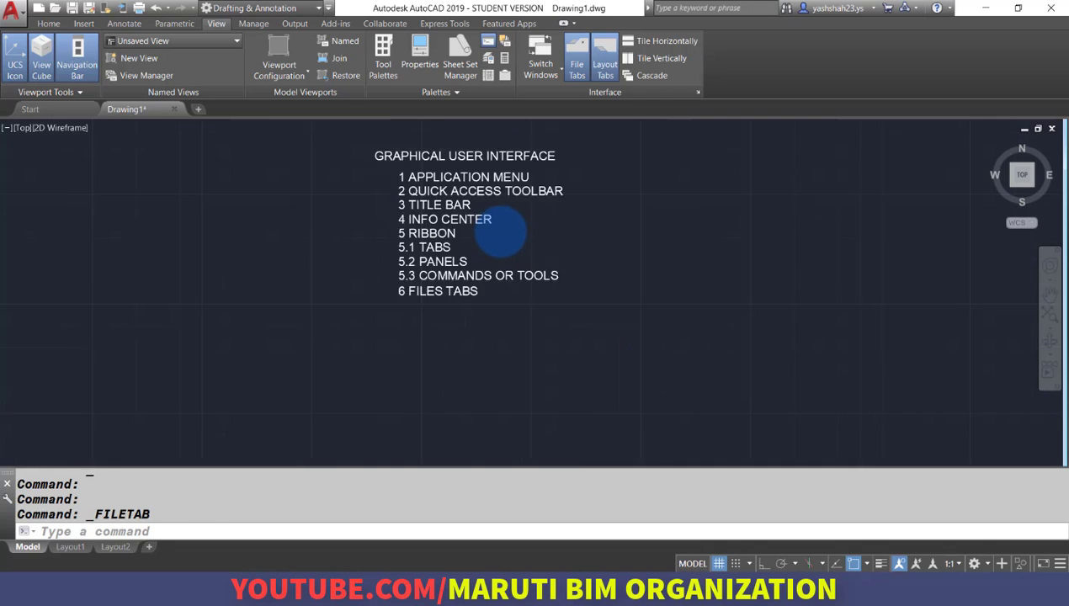
{"action": "scroll", "coordinate": [501, 258], "scroll_direction": "up", "scroll_amount": 4}
{"action": "scroll", "coordinate": [474, 271], "scroll_direction": "down", "scroll_amount": 3}
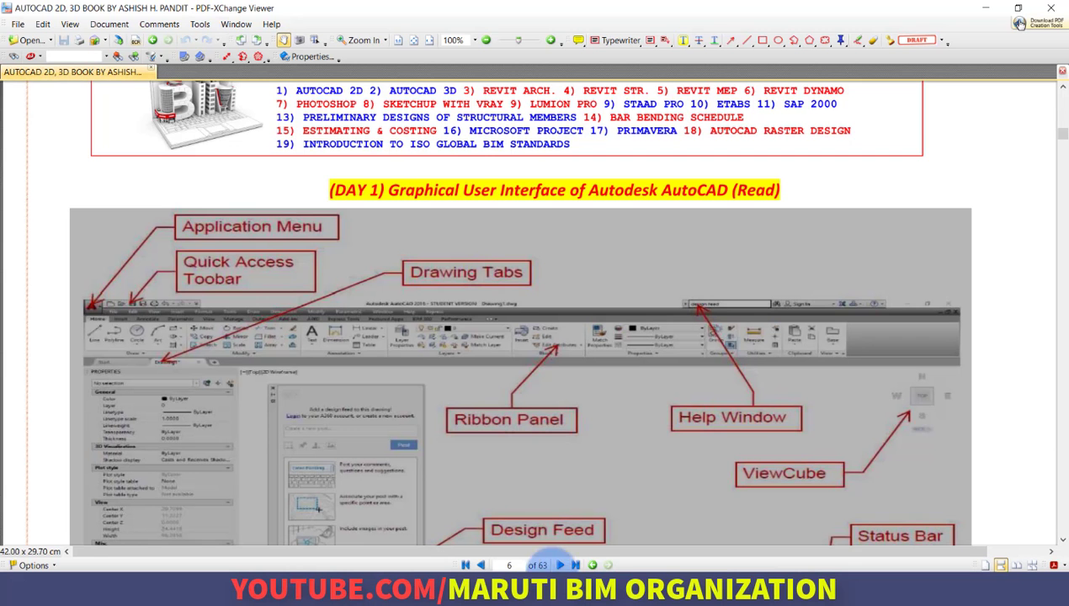
{"action": "left_click_drag", "start_coordinate": [514, 397], "coordinate": [479, 253]}
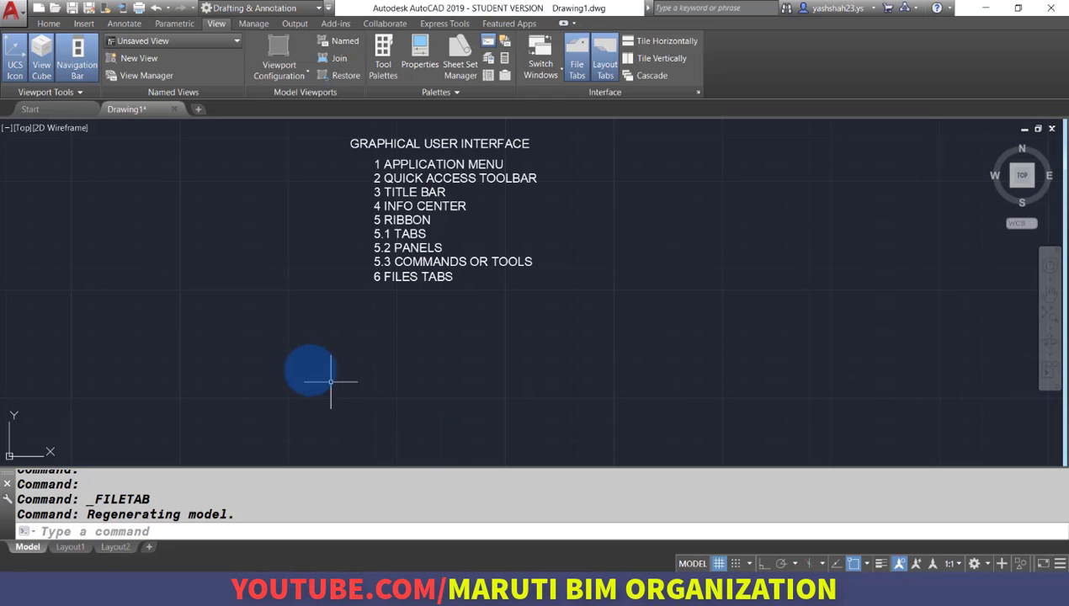
{"action": "right_click", "coordinate": [194, 253]}
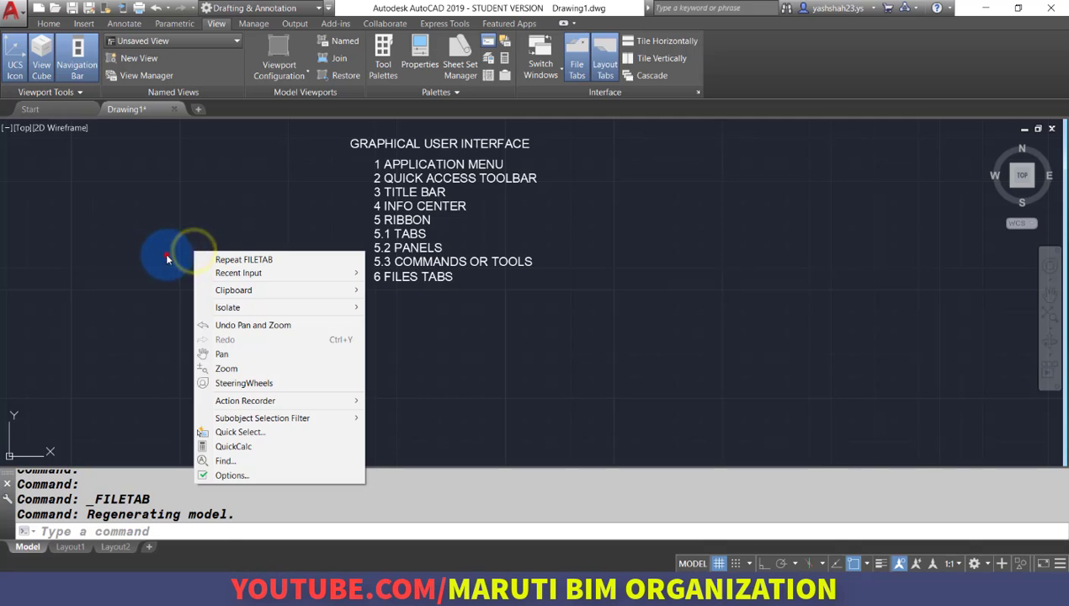
{"action": "left_click", "coordinate": [163, 246]}
{"action": "left_click", "coordinate": [162, 282]}
{"action": "left_click", "coordinate": [392, 278]}
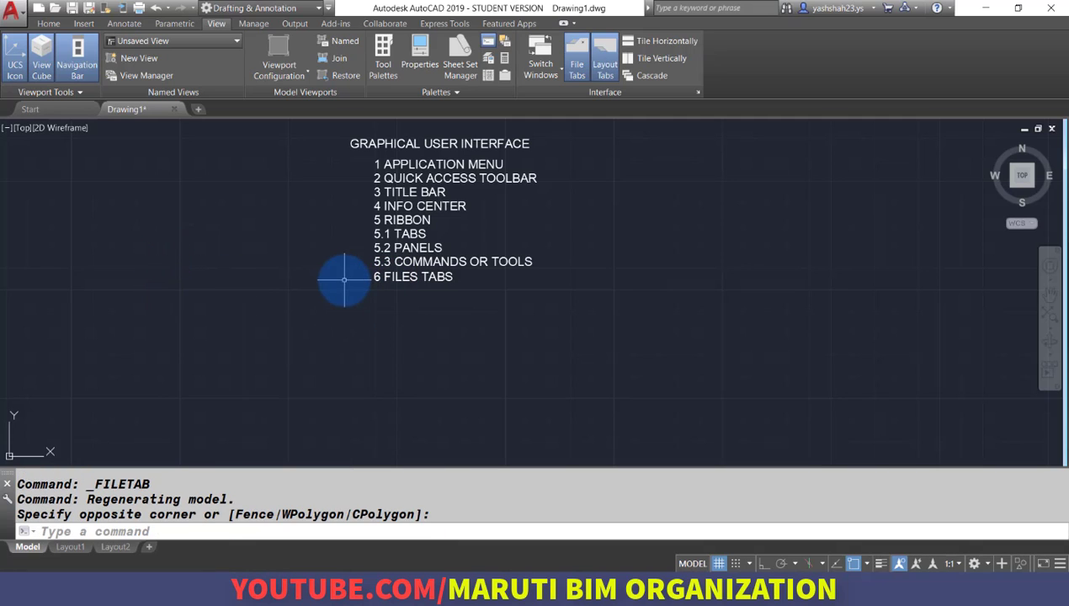
Open the Properties palette, view the properties of the "6 FILES TABS" text and deselect it
{"action": "key", "text": "ctrl+1"}
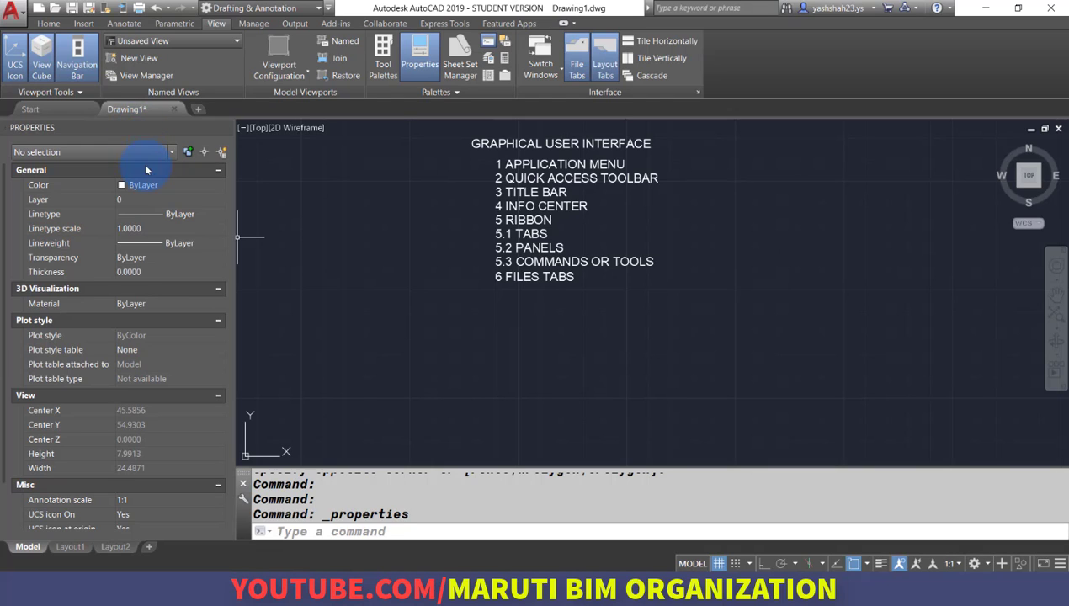
{"action": "scroll", "coordinate": [518, 282], "scroll_direction": "up", "scroll_amount": 3}
{"action": "left_click", "coordinate": [522, 288]}
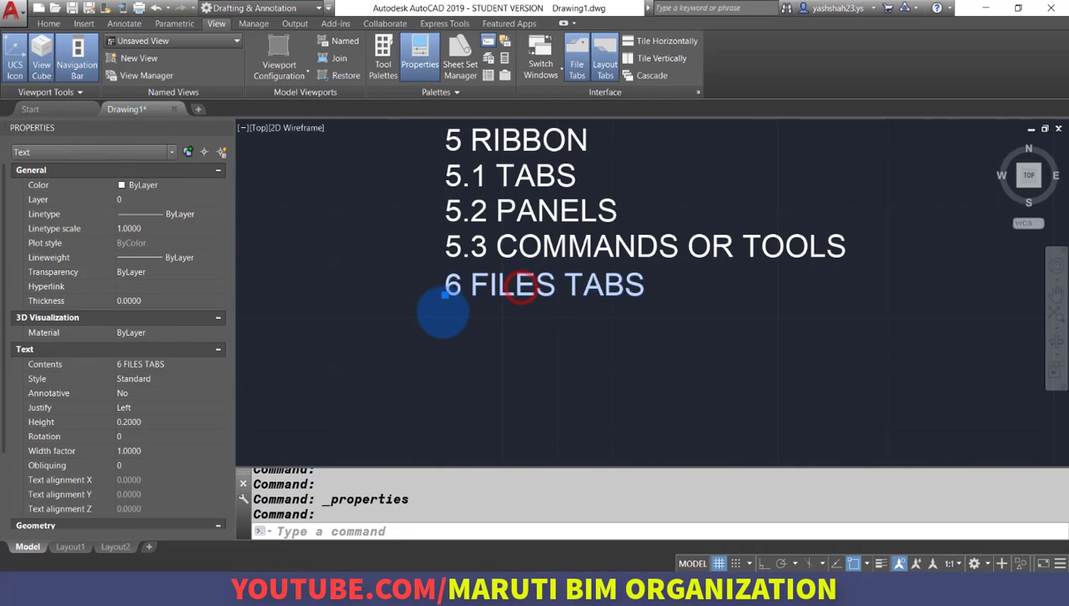
{"action": "scroll", "coordinate": [441, 308], "scroll_direction": "down", "scroll_amount": 5}
{"action": "key", "text": "Escape"}
Set the color of the "GRAPHICAL USER INTERFACE" title text to Magenta, deselect it and close the Properties palette
{"action": "scroll", "coordinate": [454, 215], "scroll_direction": "up", "scroll_amount": 5}
{"action": "left_click", "coordinate": [452, 223]}
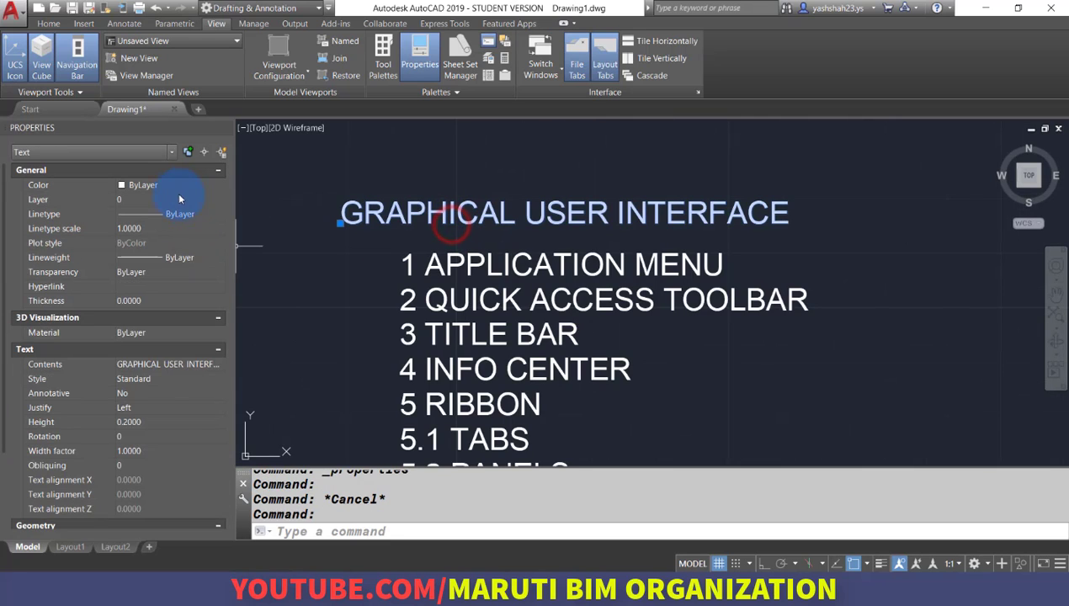
{"action": "left_click", "coordinate": [174, 189]}
{"action": "left_click", "coordinate": [175, 186]}
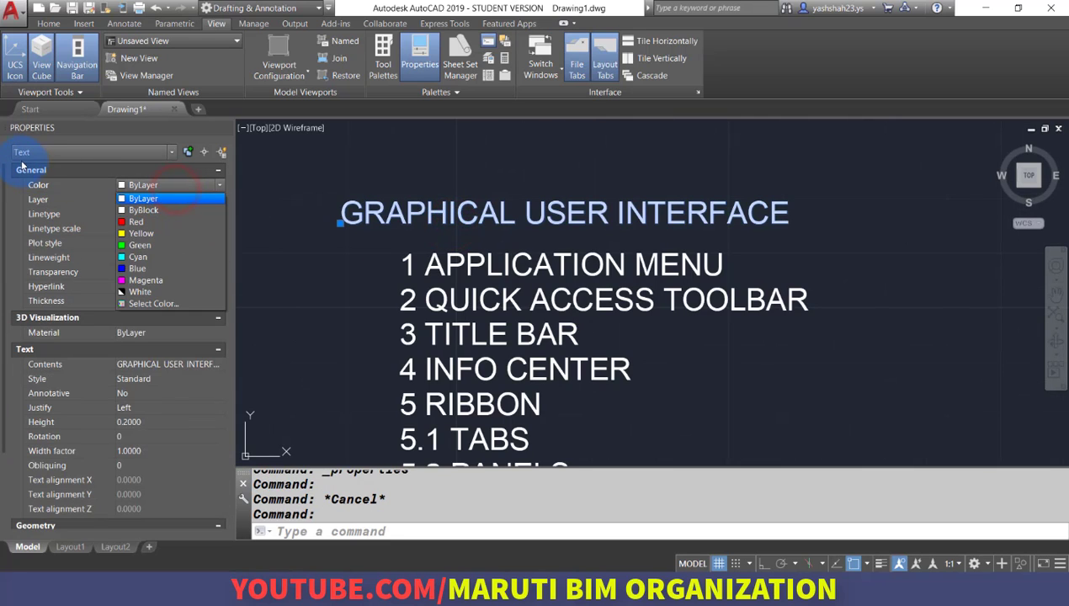
{"action": "left_click", "coordinate": [156, 280]}
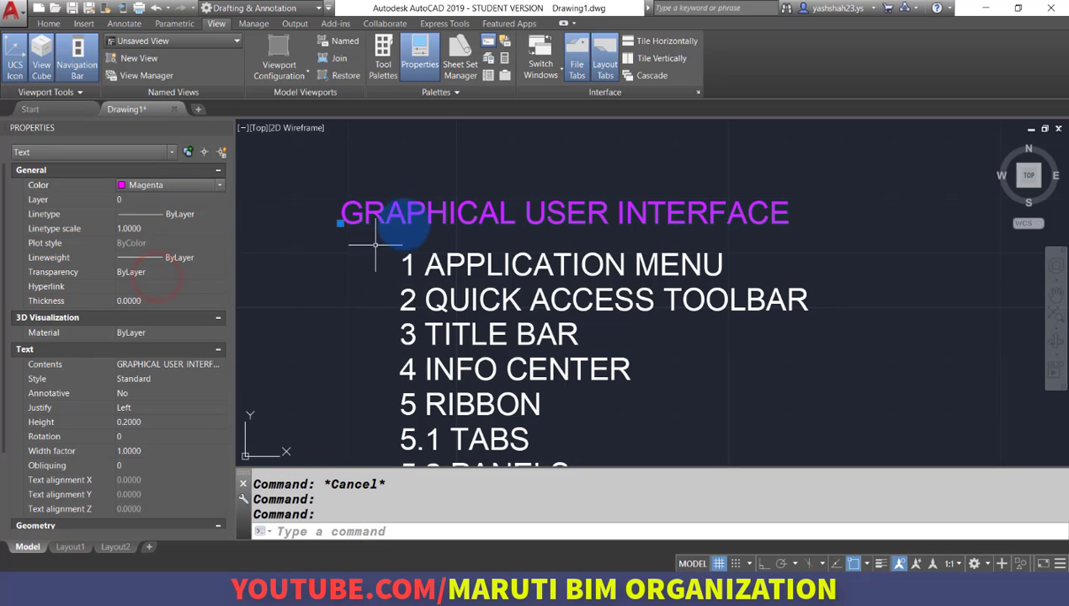
{"action": "scroll", "coordinate": [447, 194], "scroll_direction": "down", "scroll_amount": 4}
{"action": "scroll", "coordinate": [439, 281], "scroll_direction": "up", "scroll_amount": 2}
{"action": "key", "text": "Escape"}
{"action": "key", "text": "Escape"}
{"action": "scroll", "coordinate": [421, 278], "scroll_direction": "up", "scroll_amount": 2}
{"action": "scroll", "coordinate": [417, 274], "scroll_direction": "down", "scroll_amount": 2}
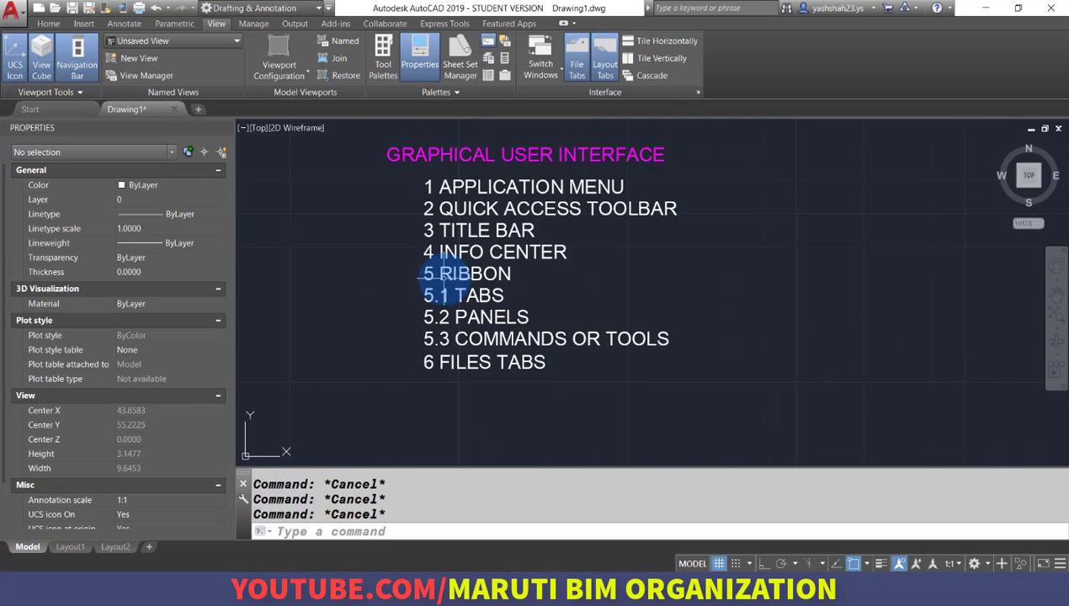
{"action": "key", "text": "ctrl+1"}
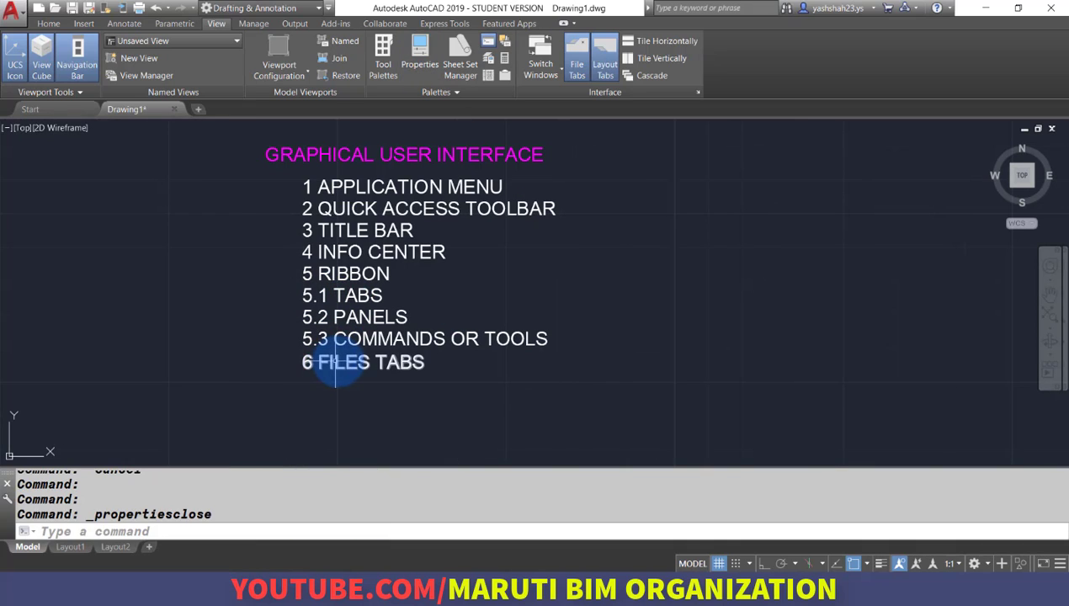
Add the single-line text "7 PROPERTIES (CTRL+1, CH, MO, PR)" below "6 FILES TABS"
{"action": "scroll", "coordinate": [355, 397], "scroll_direction": "up", "scroll_amount": 2}
{"action": "type", "text": "DT"}
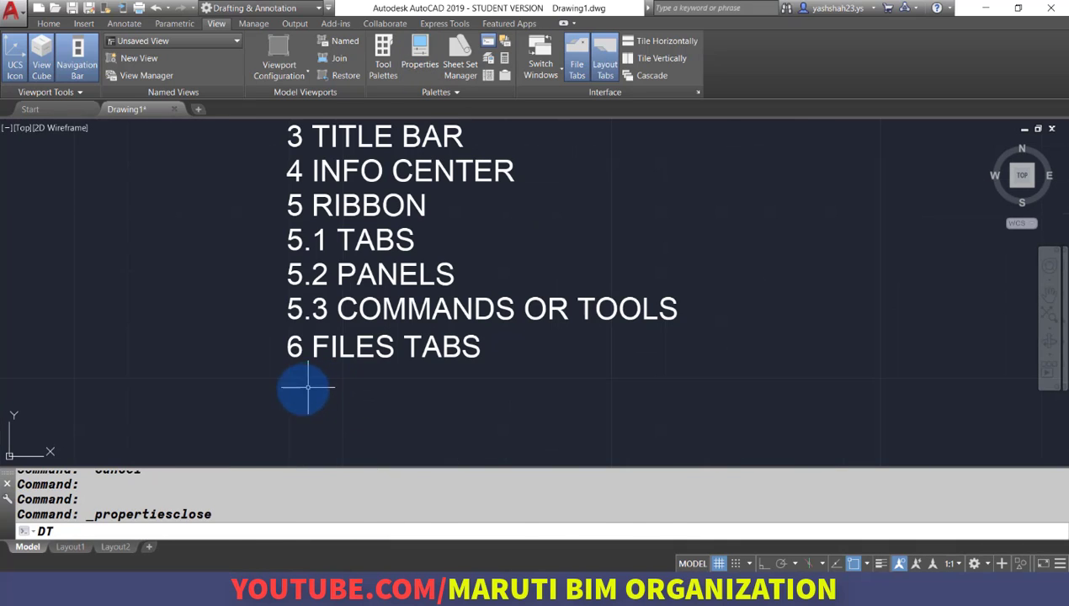
{"action": "key", "text": "Return"}
{"action": "type", "text": "7"}
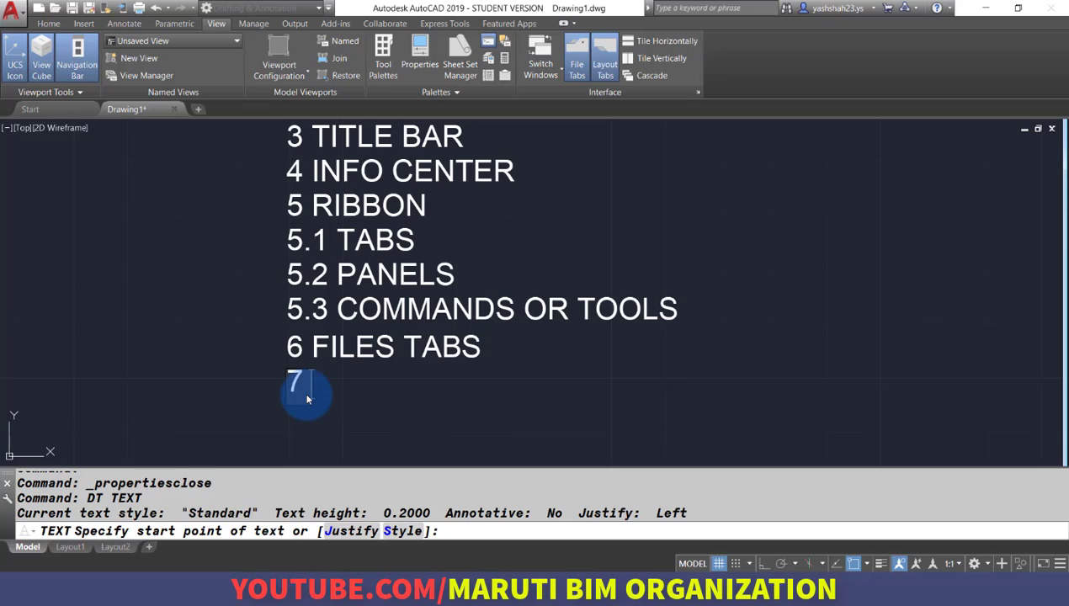
{"action": "type", "text": " PROPERTIES "}
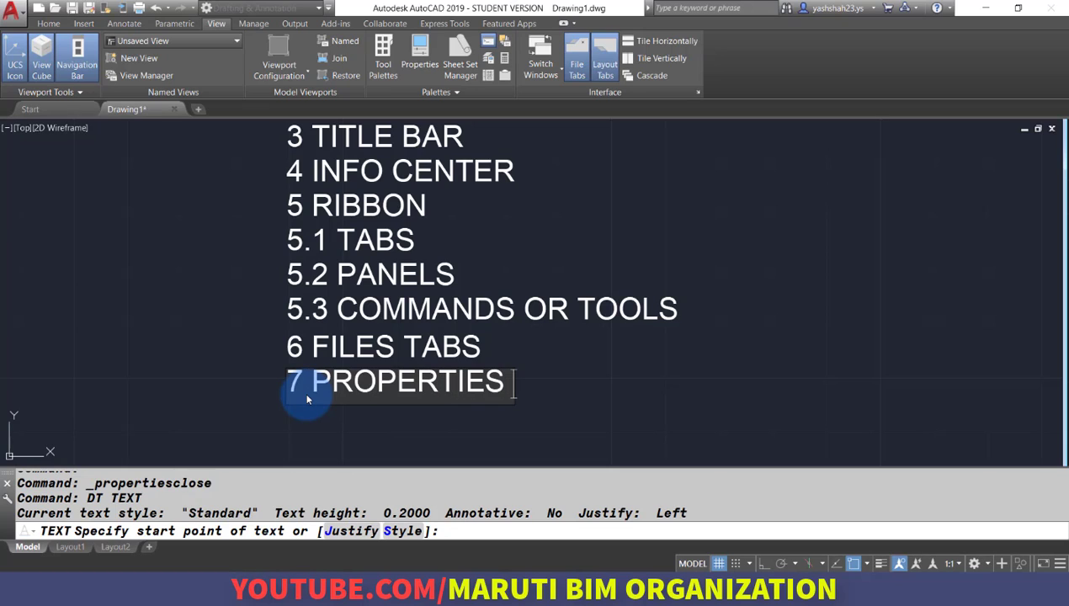
{"action": "type", "text": "(CTRL+1"}
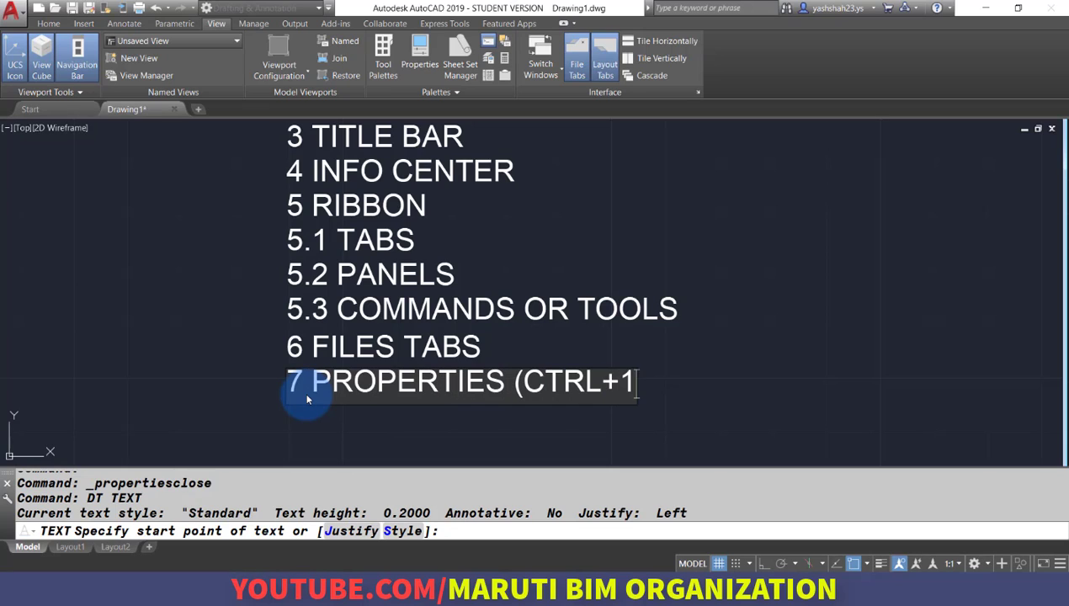
{"action": "type", "text": ", CH, MO"}
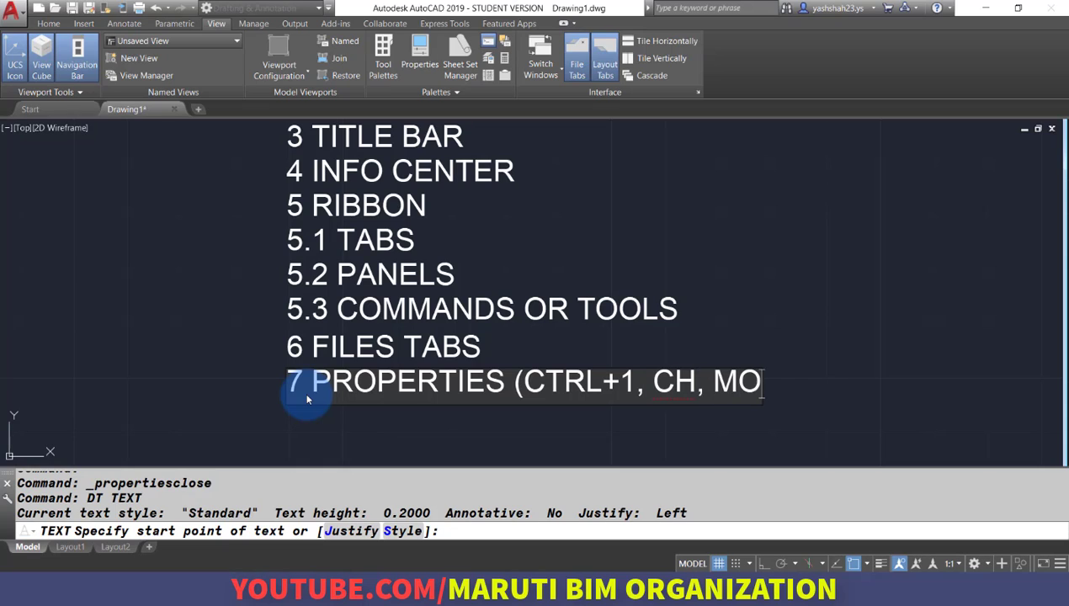
{"action": "type", "text": ", PR"}
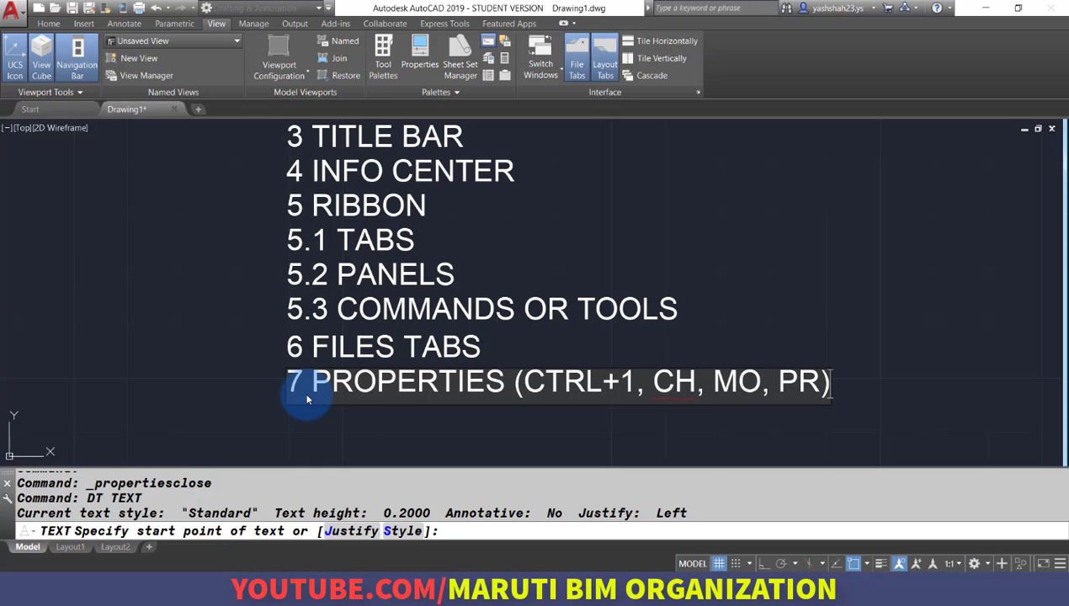
{"action": "type", "text": ")"}
{"action": "key", "text": "Return"}
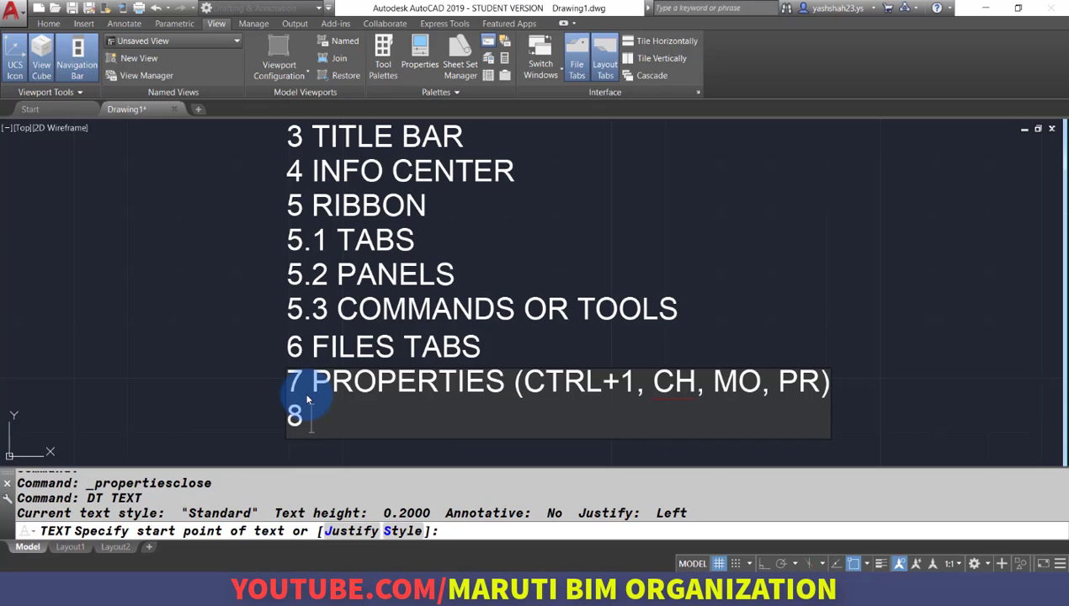
Add the list line "8 CURSOR" below the properties line and finish the text command
{"action": "type", "text": "SOR"}
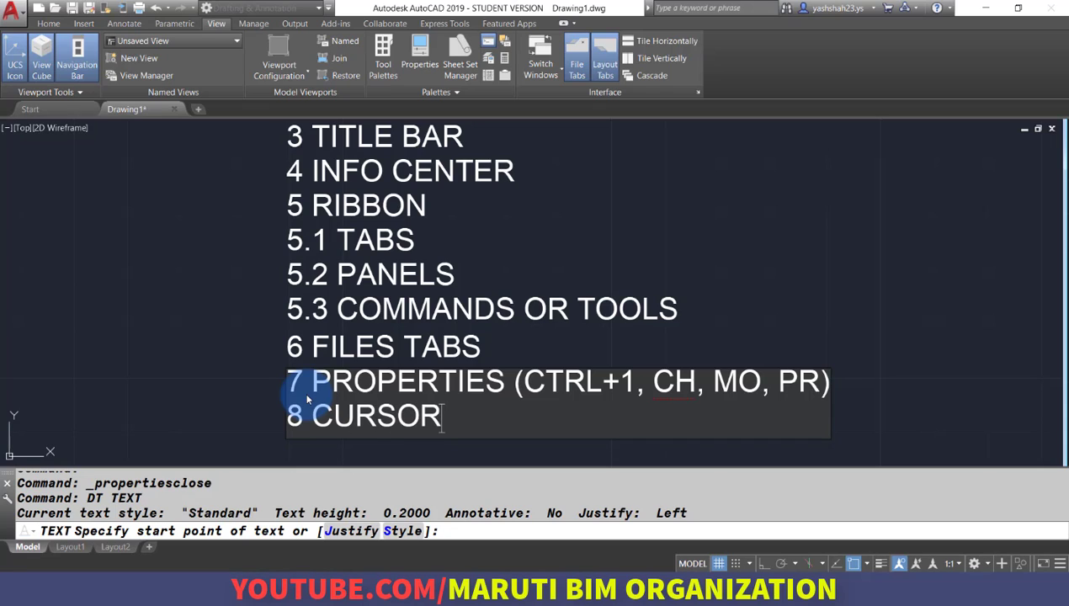
{"action": "type", "text": "S"}
{"action": "key", "text": "BackSpace"}
{"action": "key", "text": "Return"}
{"action": "key", "text": "Return"}
{"action": "key", "text": "Escape"}
{"action": "key", "text": "Escape"}
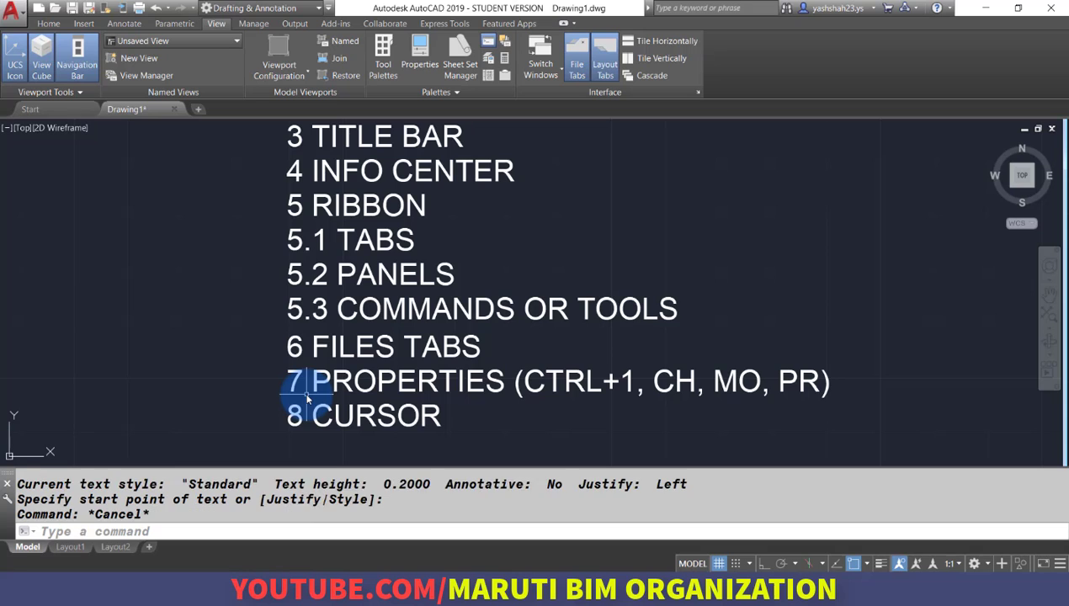
Add the single-line text "9 PICKBOX" directly below "8 CURSOR"
{"action": "scroll", "coordinate": [303, 383], "scroll_direction": "down", "scroll_amount": 4}
{"action": "scroll", "coordinate": [333, 408], "scroll_direction": "up", "scroll_amount": 4}
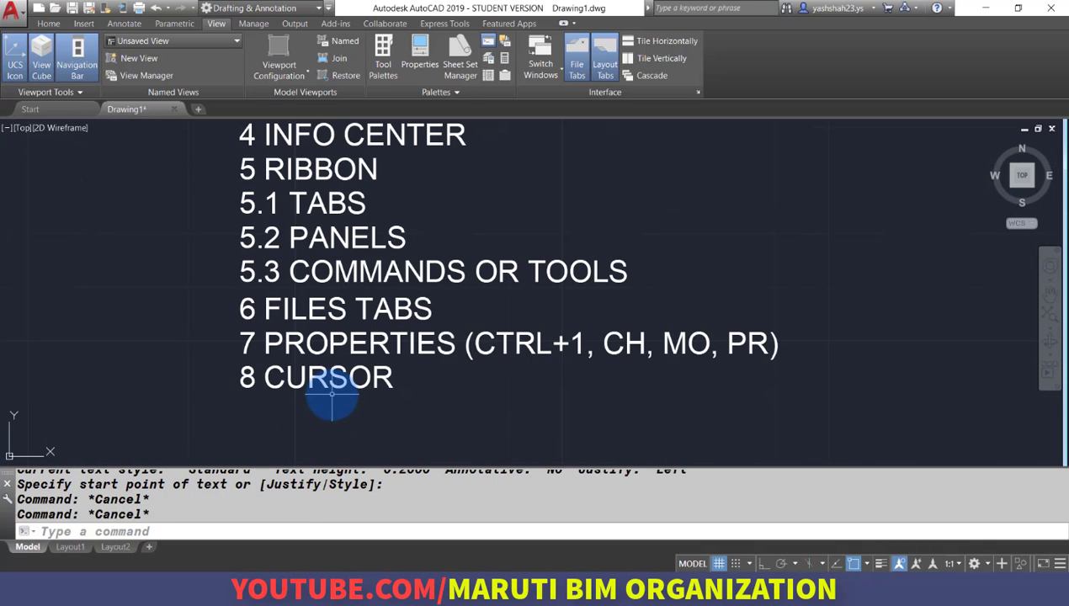
{"action": "scroll", "coordinate": [333, 396], "scroll_direction": "down", "scroll_amount": 3}
{"action": "middle_click_drag", "start_coordinate": [437, 279], "coordinate": [389, 312]}
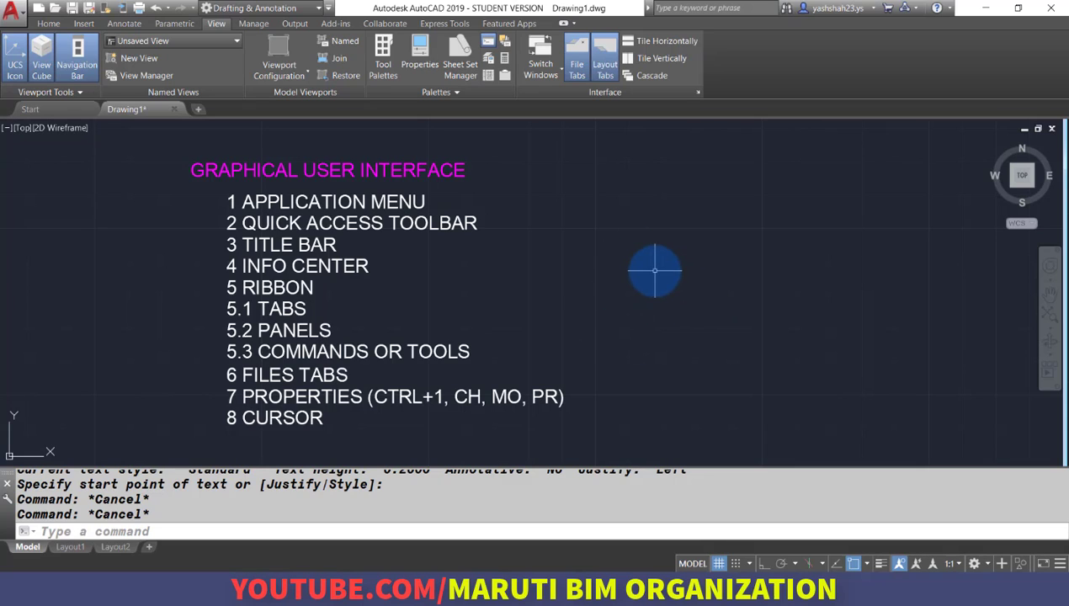
{"action": "type", "text": "DT"}
{"action": "key", "text": "Return"}
{"action": "key", "text": "Return"}
{"action": "type", "text": "9 "}
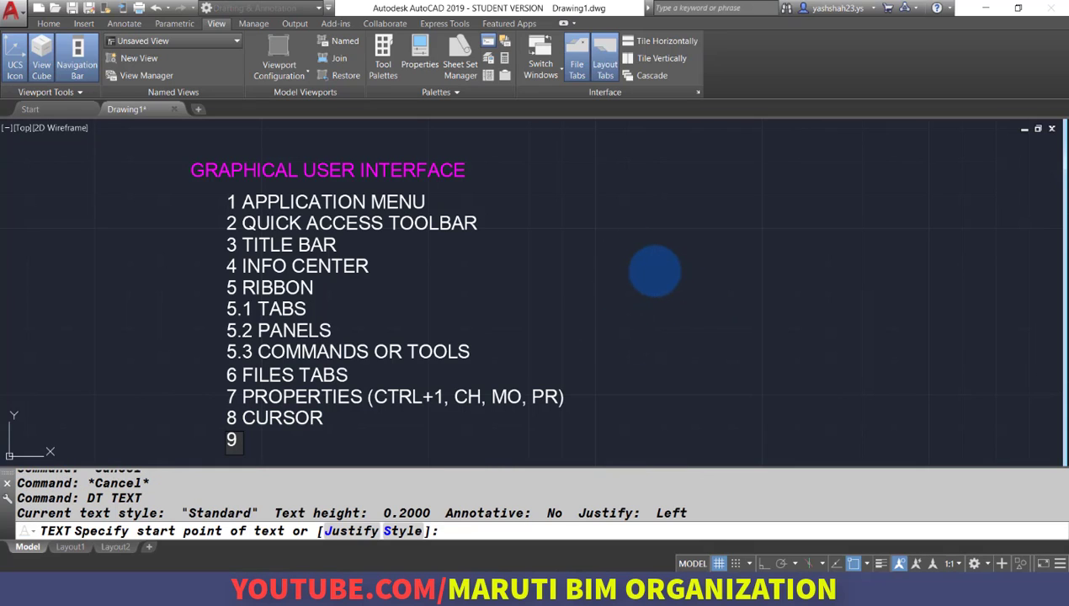
{"action": "type", "text": "PICKBOX"}
{"action": "key", "text": "Return"}
{"action": "key", "text": "Return"}
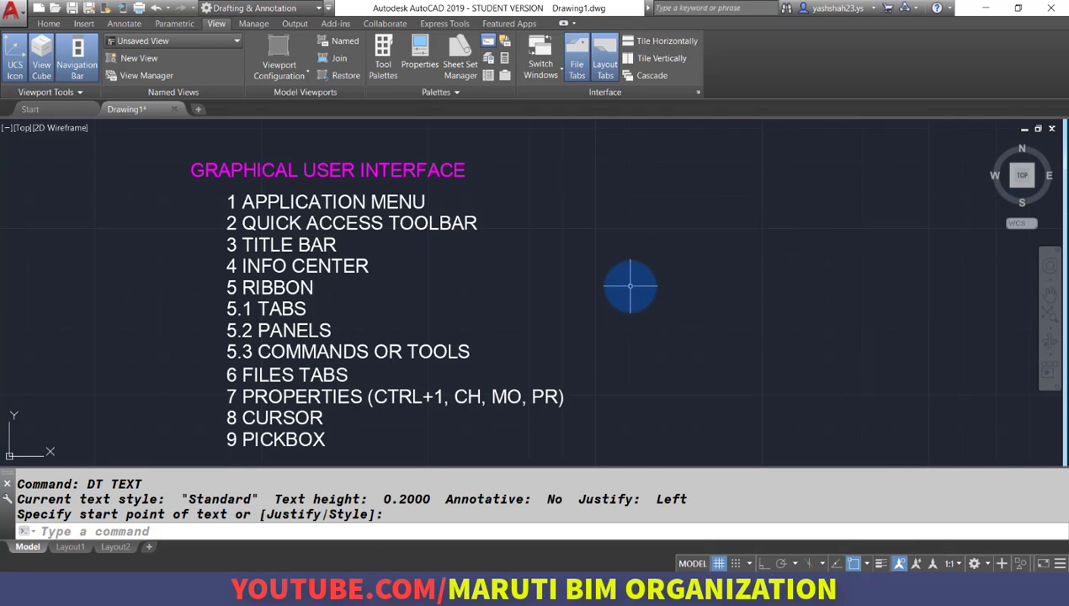
Pick the list lines individually from "7 PROPERTIES" up to "1 APPLICATION MENU" so that all of them are selected
{"action": "middle_click_drag", "start_coordinate": [629, 286], "coordinate": [571, 241]}
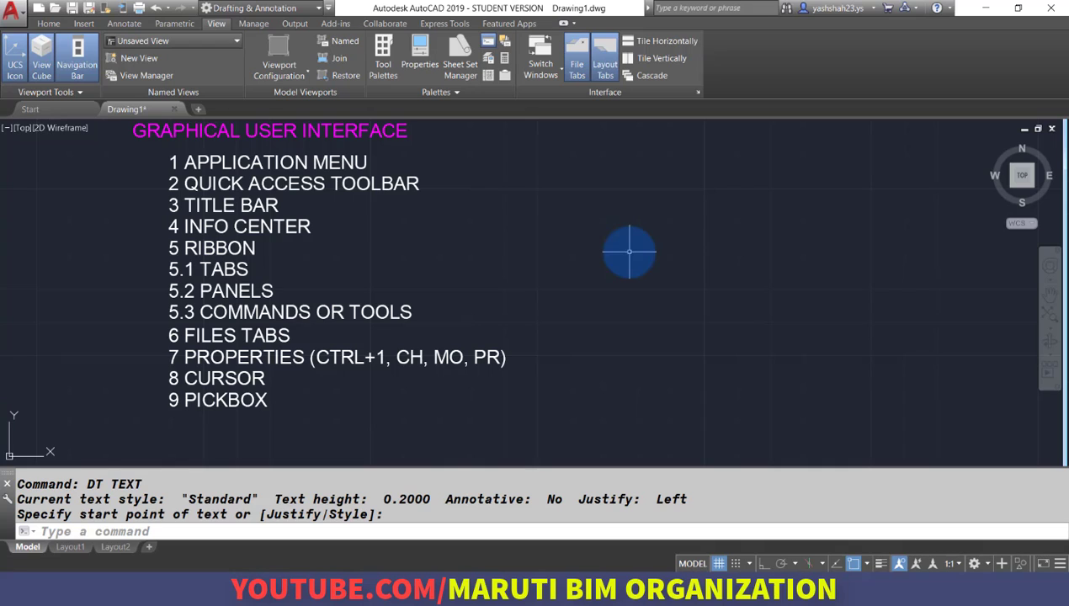
{"action": "left_click", "coordinate": [522, 362]}
{"action": "left_click", "coordinate": [360, 345]}
{"action": "left_click", "coordinate": [332, 338]}
{"action": "left_click", "coordinate": [307, 312]}
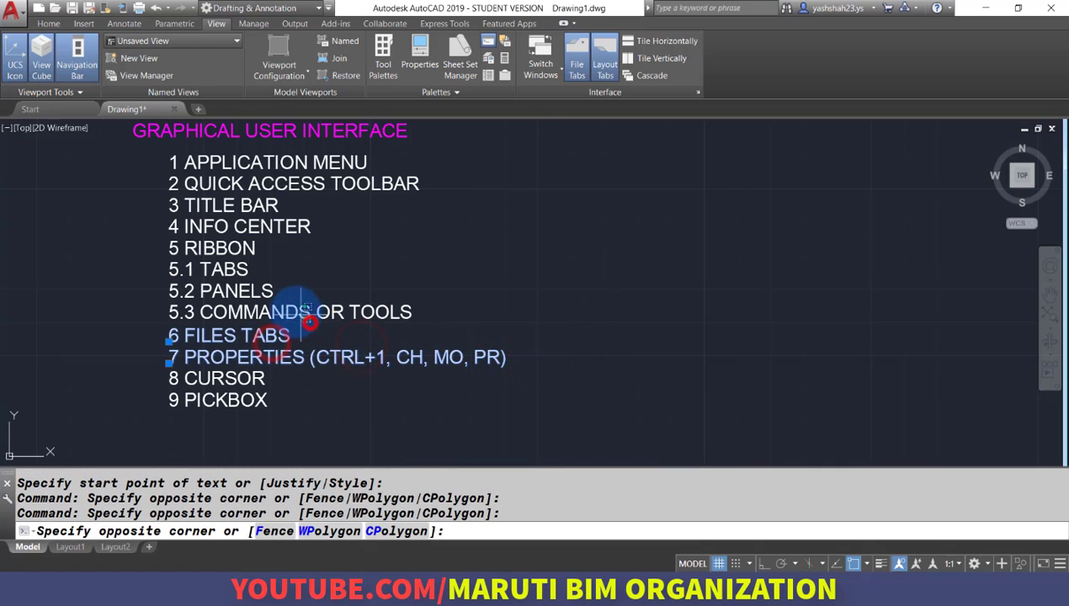
{"action": "left_click", "coordinate": [294, 309]}
{"action": "left_click", "coordinate": [252, 296]}
{"action": "left_click", "coordinate": [229, 268]}
{"action": "left_click", "coordinate": [215, 249]}
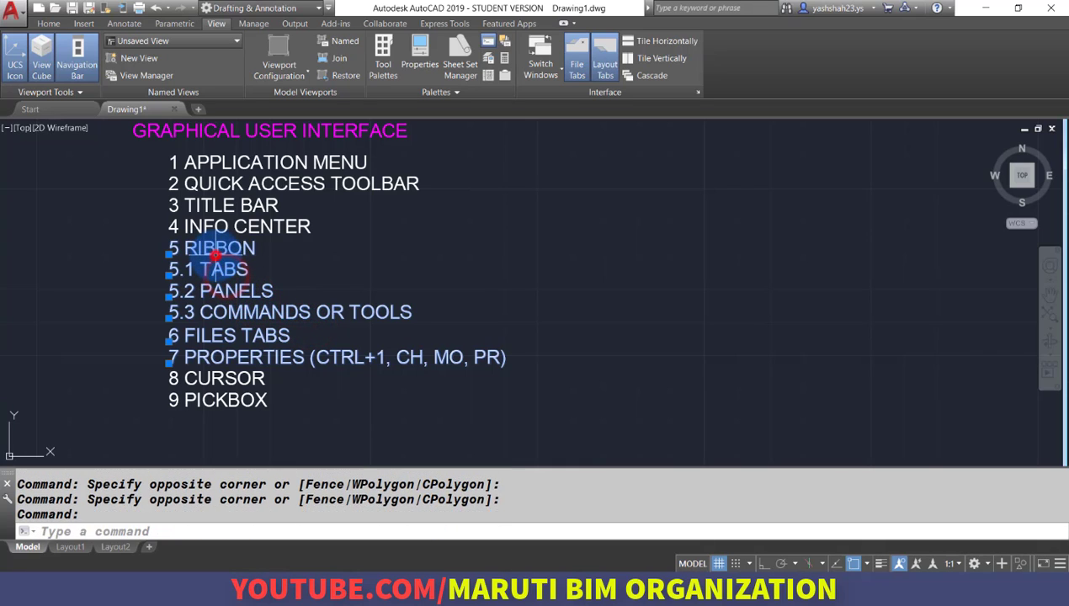
{"action": "left_click", "coordinate": [210, 228]}
{"action": "left_click", "coordinate": [217, 212]}
{"action": "left_click", "coordinate": [210, 203]}
{"action": "left_click", "coordinate": [234, 182]}
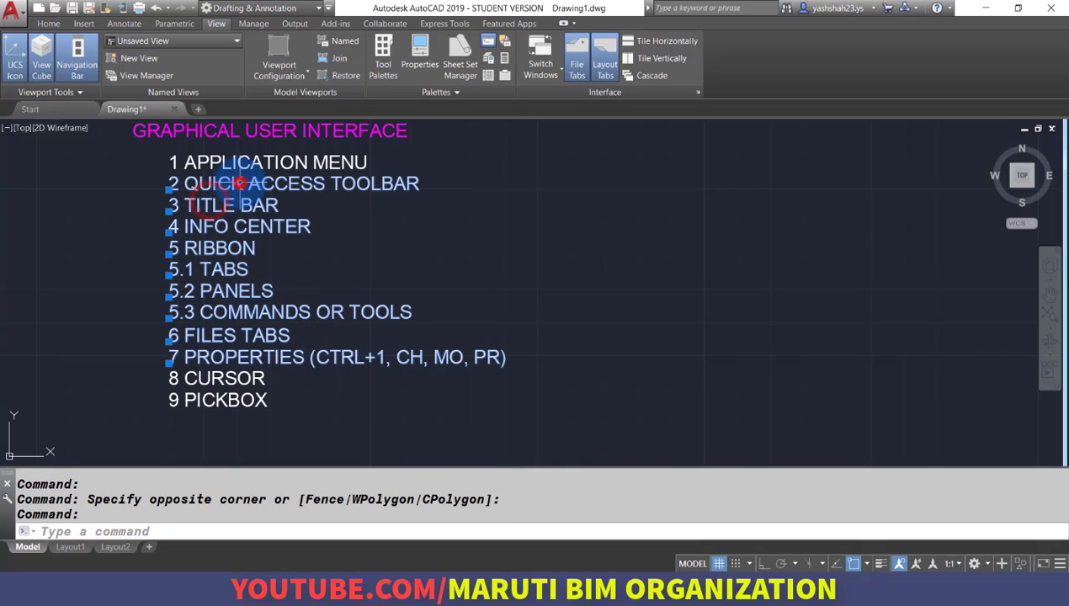
{"action": "left_click", "coordinate": [241, 165]}
{"action": "right_click", "coordinate": [454, 216]}
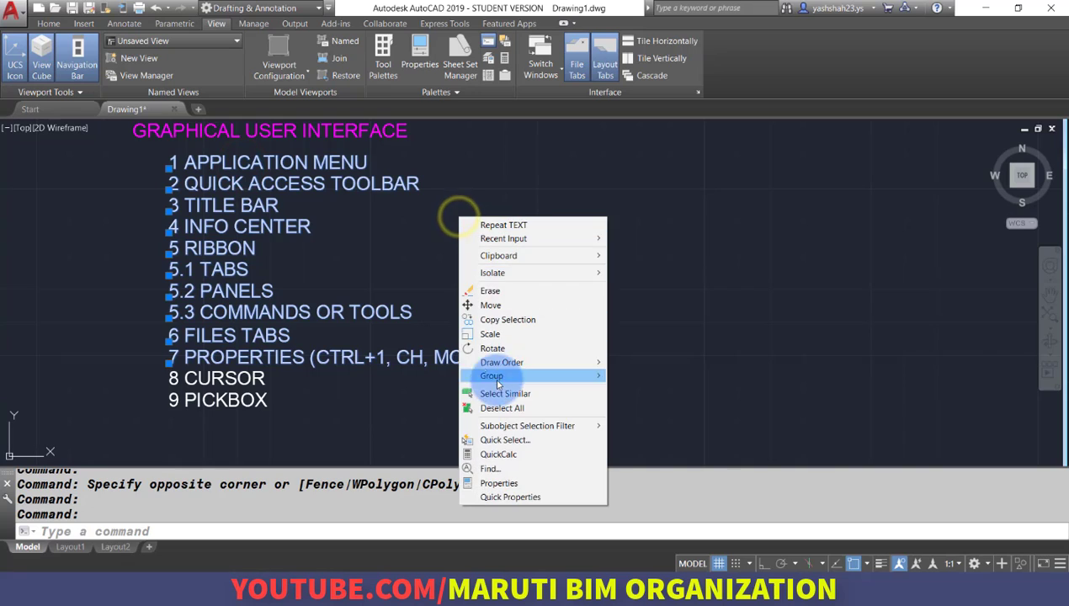
{"action": "left_click", "coordinate": [404, 191]}
{"action": "left_click", "coordinate": [426, 237]}
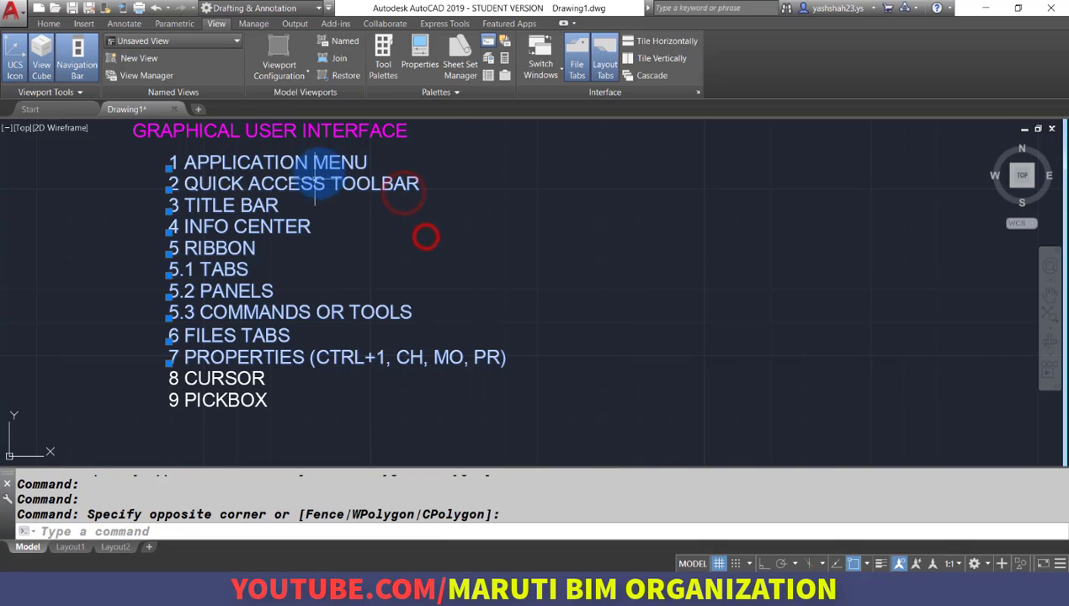
Remove the lines from "1 APPLICATION MENU" down to "5.3 COMMANDS OR TOOLS" from the selection one by one
{"action": "left_click", "coordinate": [369, 161], "text": "shift"}
{"action": "left_click", "coordinate": [362, 187], "text": "shift"}
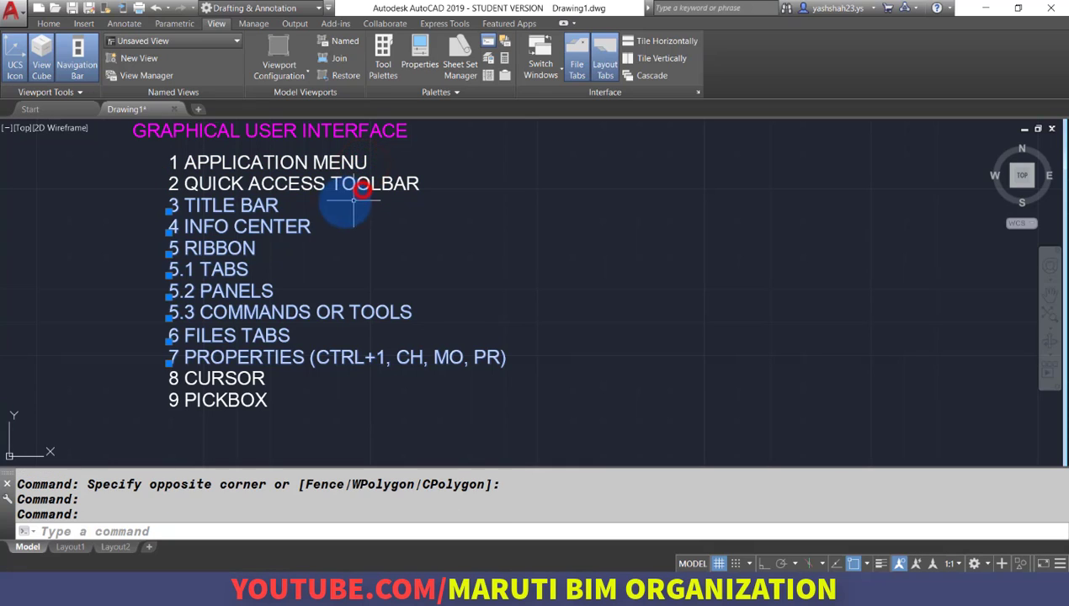
{"action": "left_click", "coordinate": [278, 204], "text": "shift"}
{"action": "left_click", "coordinate": [277, 228], "text": "shift"}
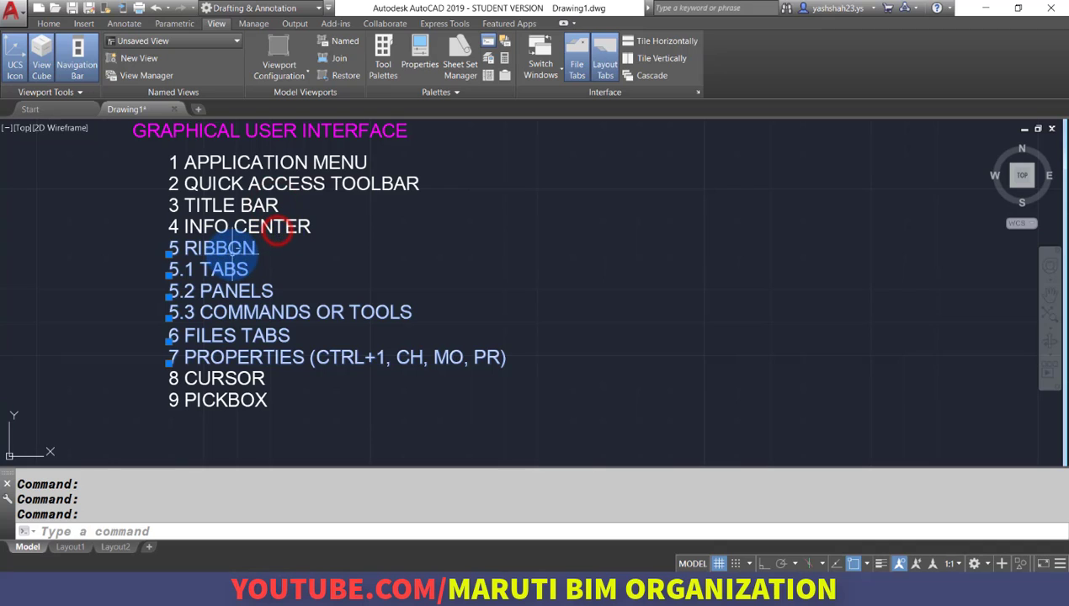
{"action": "left_click", "coordinate": [229, 249], "text": "shift"}
{"action": "left_click", "coordinate": [240, 269], "text": "shift"}
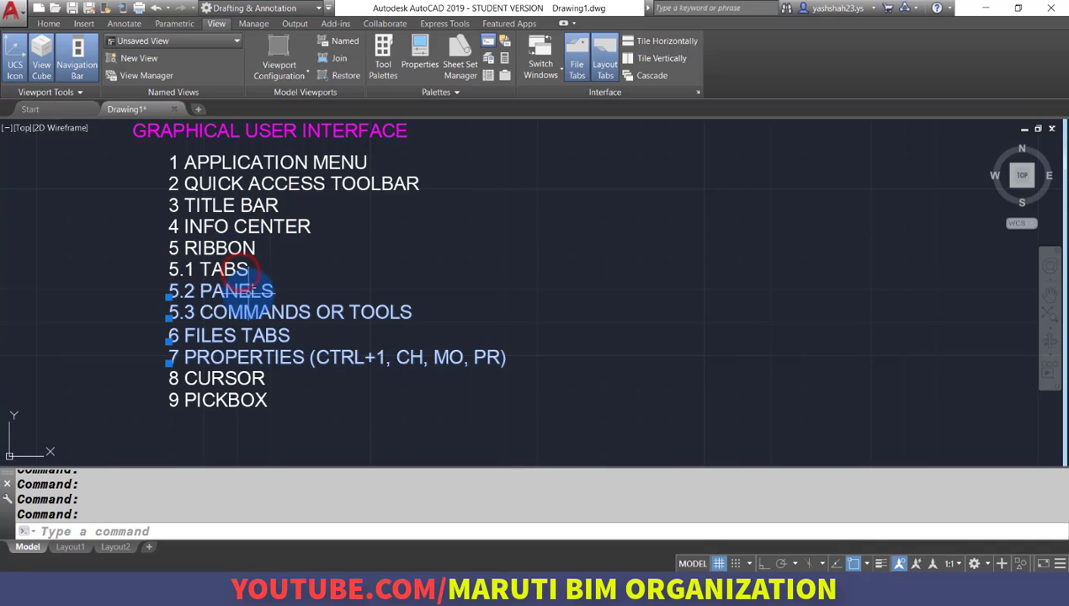
{"action": "left_click", "coordinate": [237, 290], "text": "shift"}
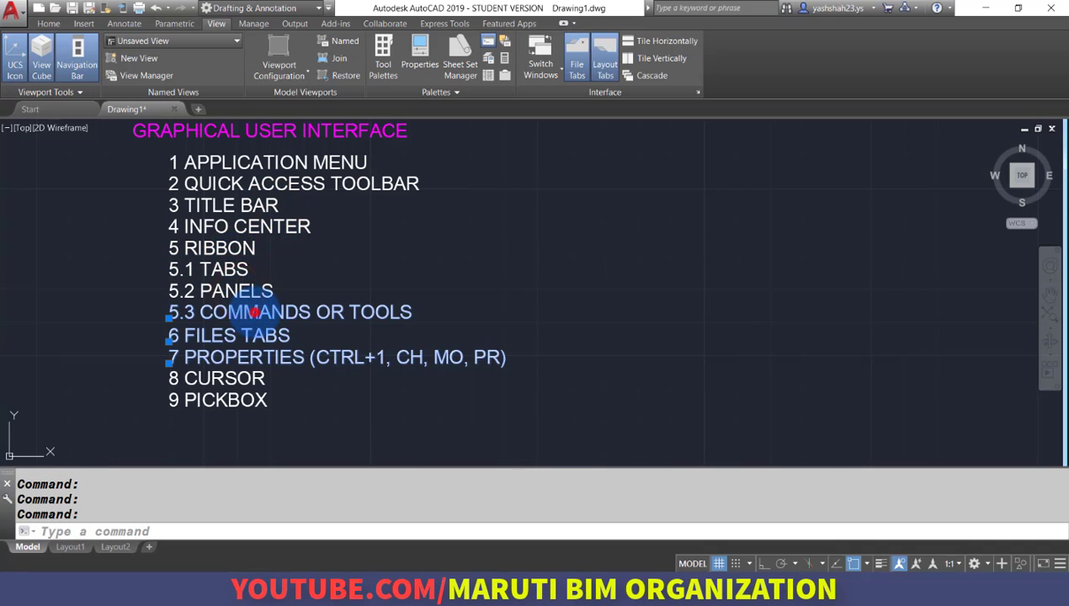
{"action": "left_click", "coordinate": [252, 312], "text": "shift"}
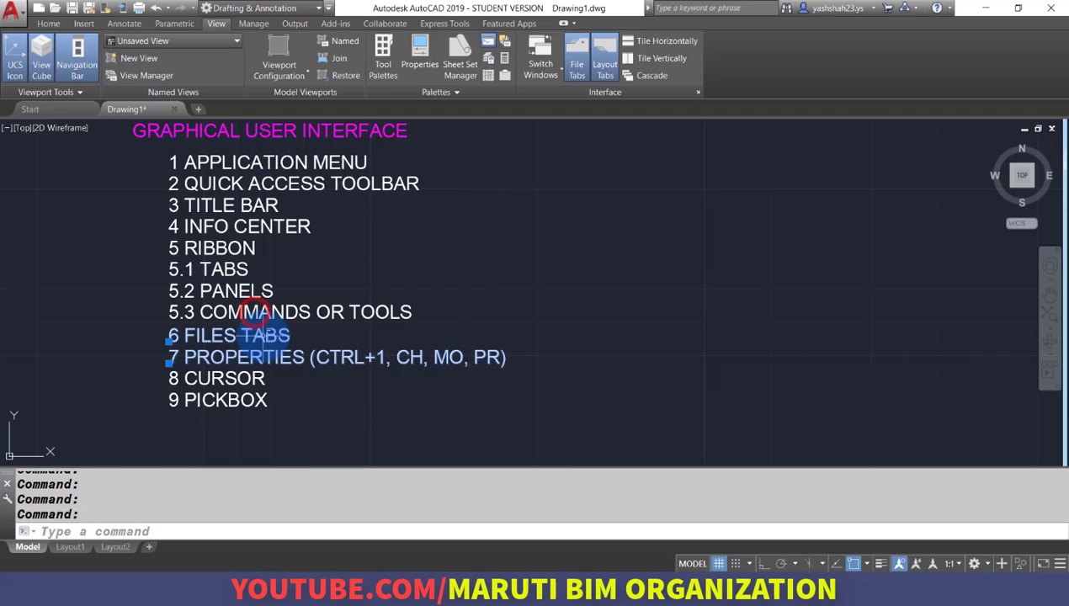
Select lines 1 to 7 with one selection window, remove "5 RIBBON" and "5.3 COMMANDS OR TOOLS" from the selection, and deselect everything
{"action": "left_click", "coordinate": [536, 364]}
{"action": "left_click", "coordinate": [144, 156]}
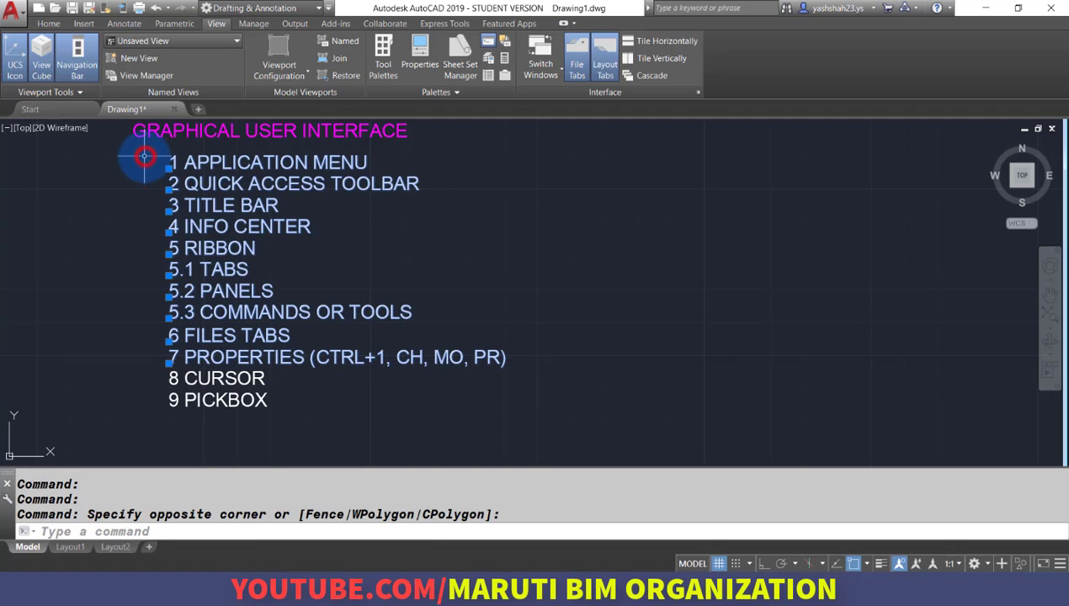
{"action": "left_click", "coordinate": [238, 248], "text": "shift"}
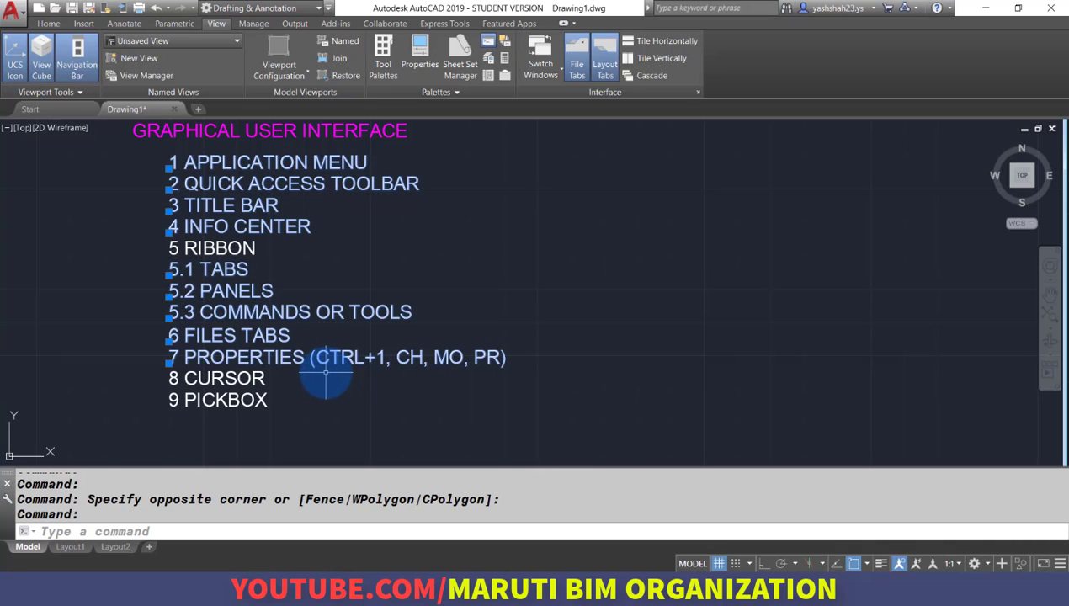
{"action": "left_click", "coordinate": [257, 314], "text": "shift"}
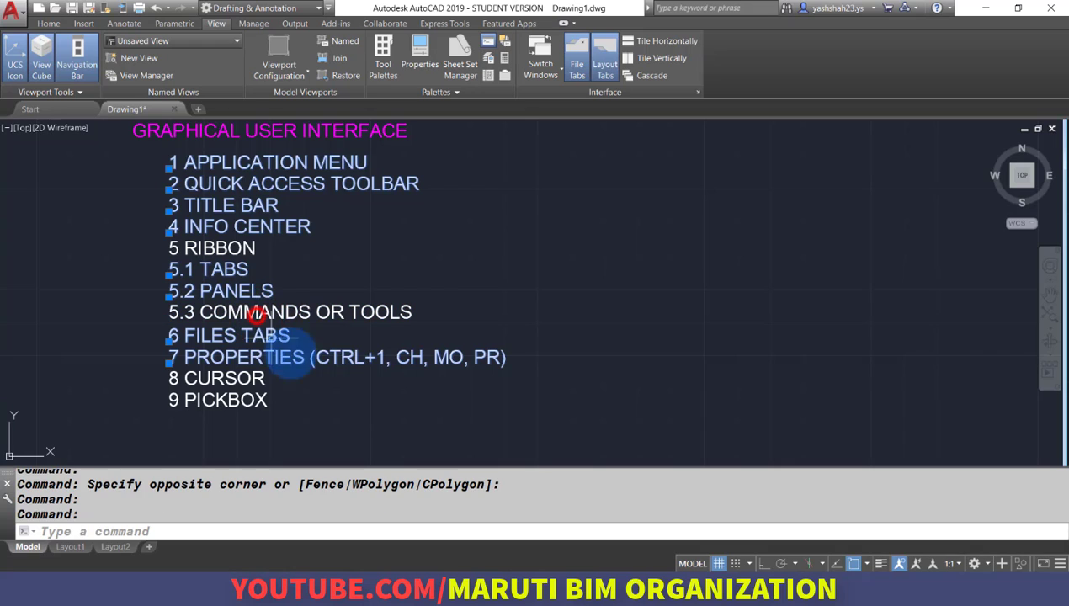
{"action": "key", "text": "Escape"}
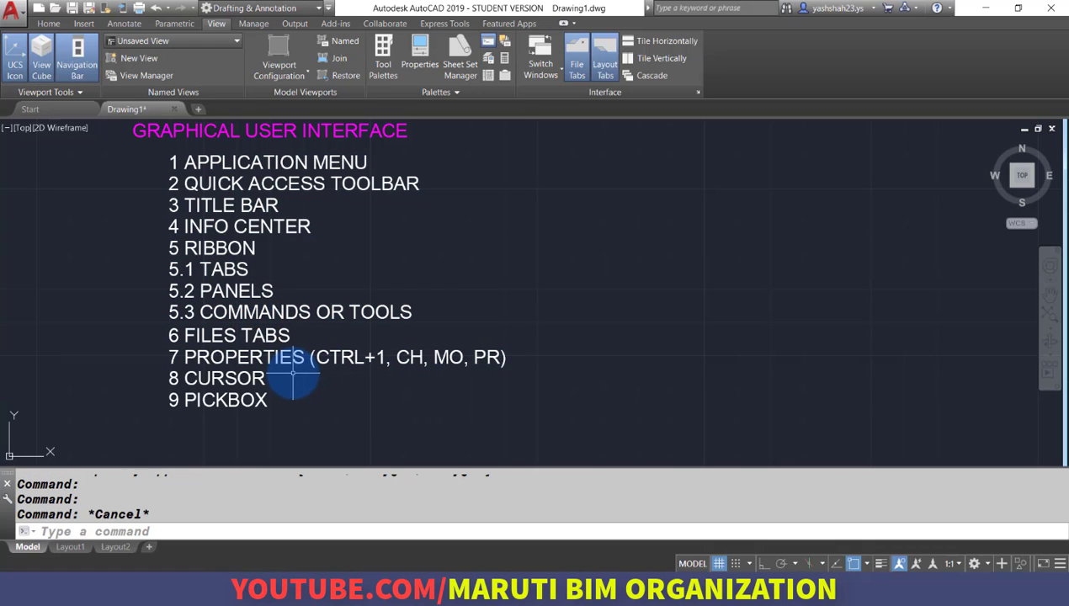
Add the single-line texts "10 VIEW CUBE" and "11 NAVIGATION BAR" below "9 PICKBOX"
{"action": "middle_click_drag", "start_coordinate": [289, 370], "coordinate": [292, 283]}
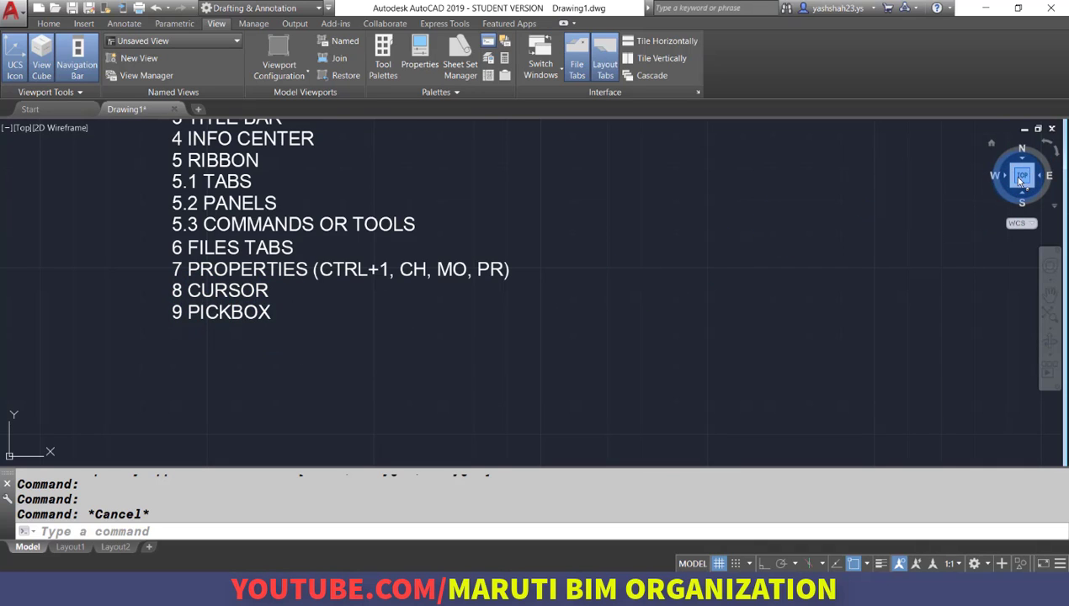
{"action": "type", "text": "DT"}
{"action": "key", "text": "Return"}
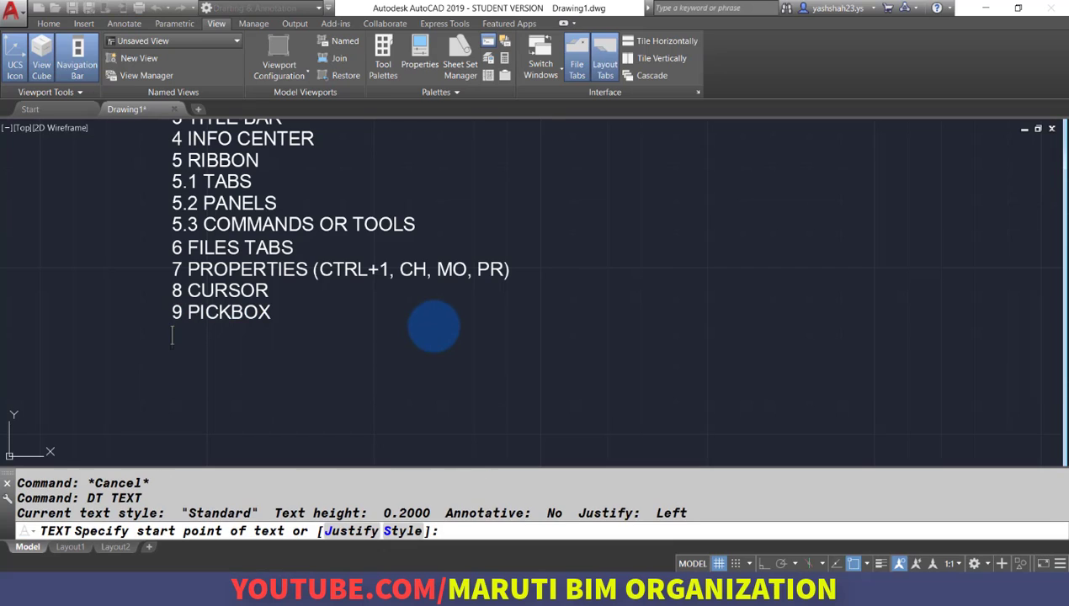
{"action": "key", "text": "Return"}
{"action": "type", "text": "10 VIEW"}
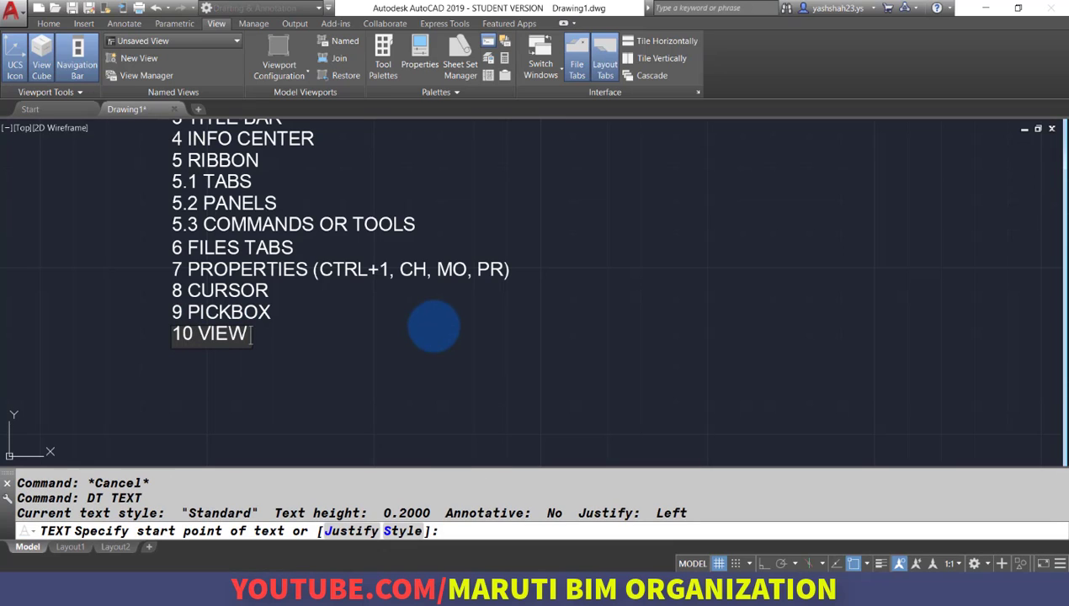
{"action": "type", "text": " CUBE"}
{"action": "key", "text": "Return"}
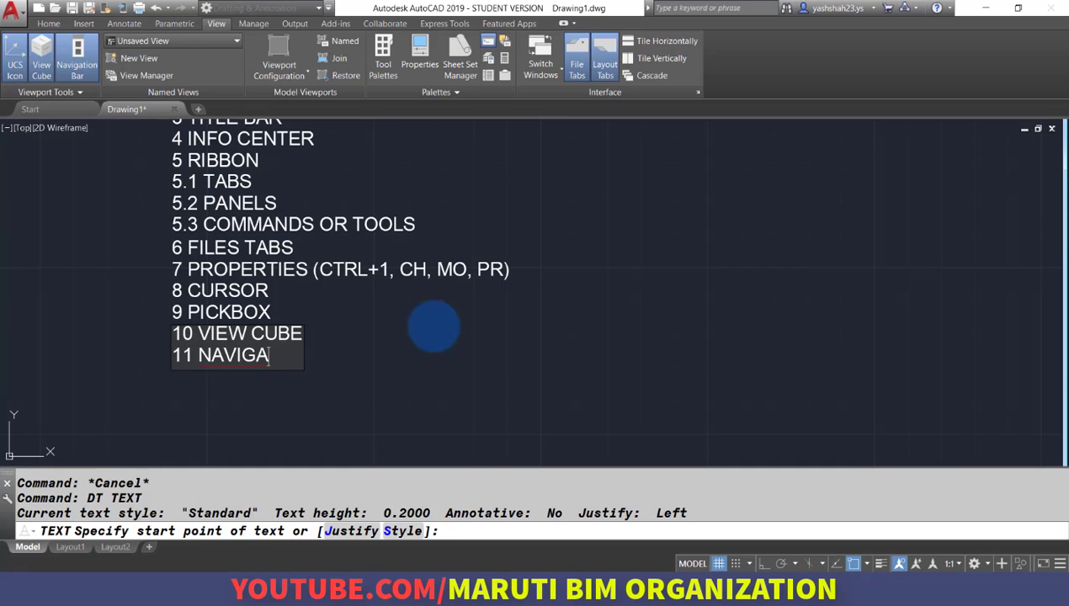
{"action": "type", "text": "11 NAVIGATION BAR"}
{"action": "key", "text": "Return"}
{"action": "key", "text": "Return"}
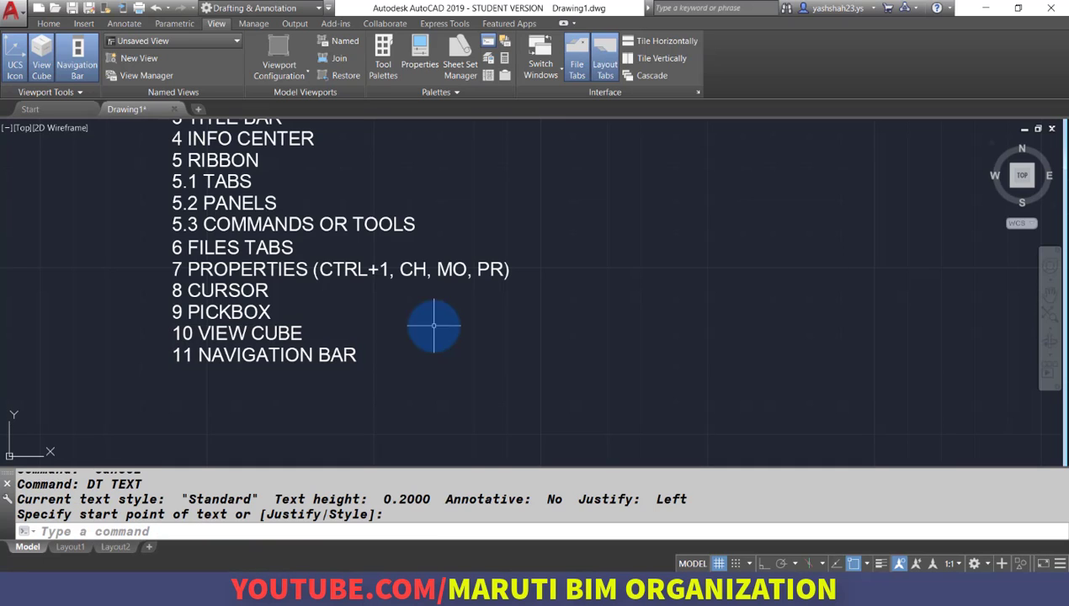
Switch the drawing from the top view to the SW Isometric view using the ViewCube
{"action": "mouse_move", "coordinate": [1028, 189]}
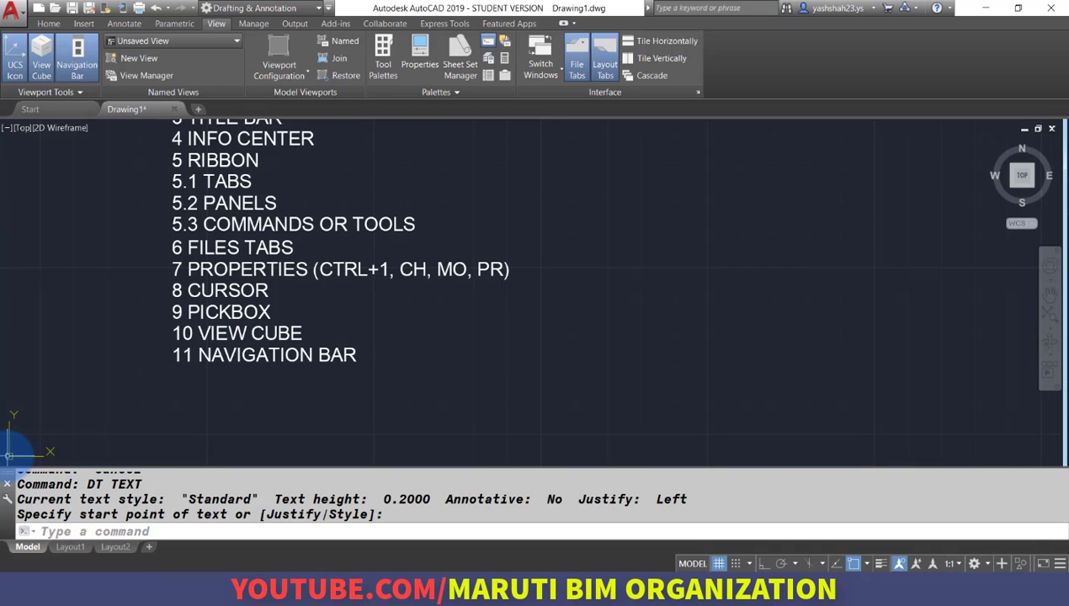
{"action": "left_click", "coordinate": [1013, 190]}
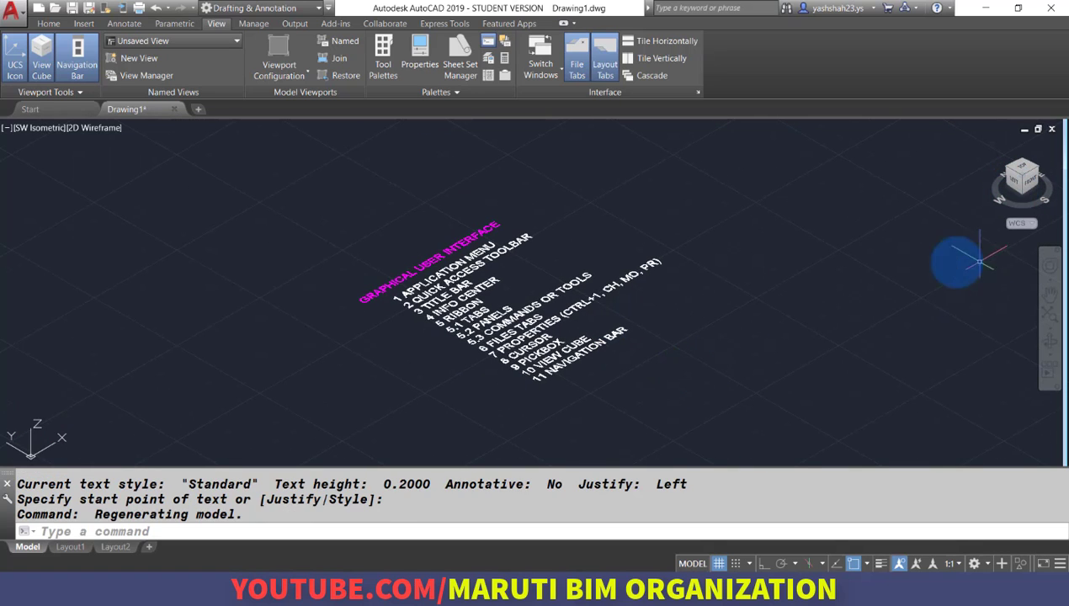
Return the drawing to the Top view with the ViewCube, and open and close the full navigation wheel
{"action": "left_click_drag", "start_coordinate": [1020, 170], "coordinate": [1022, 172]}
{"action": "left_click", "coordinate": [1021, 170]}
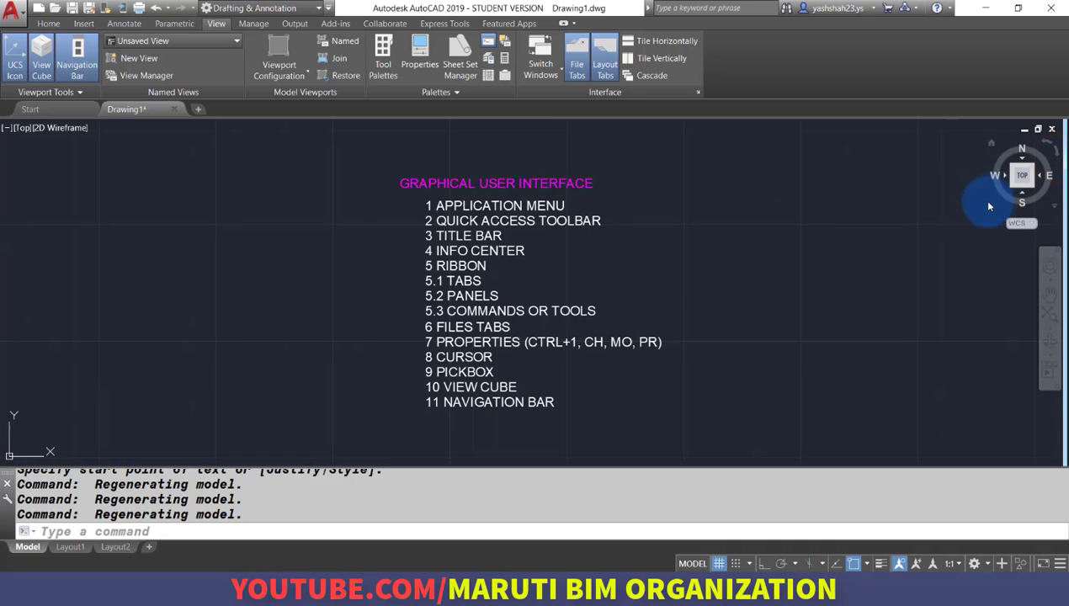
{"action": "left_click", "coordinate": [1047, 270]}
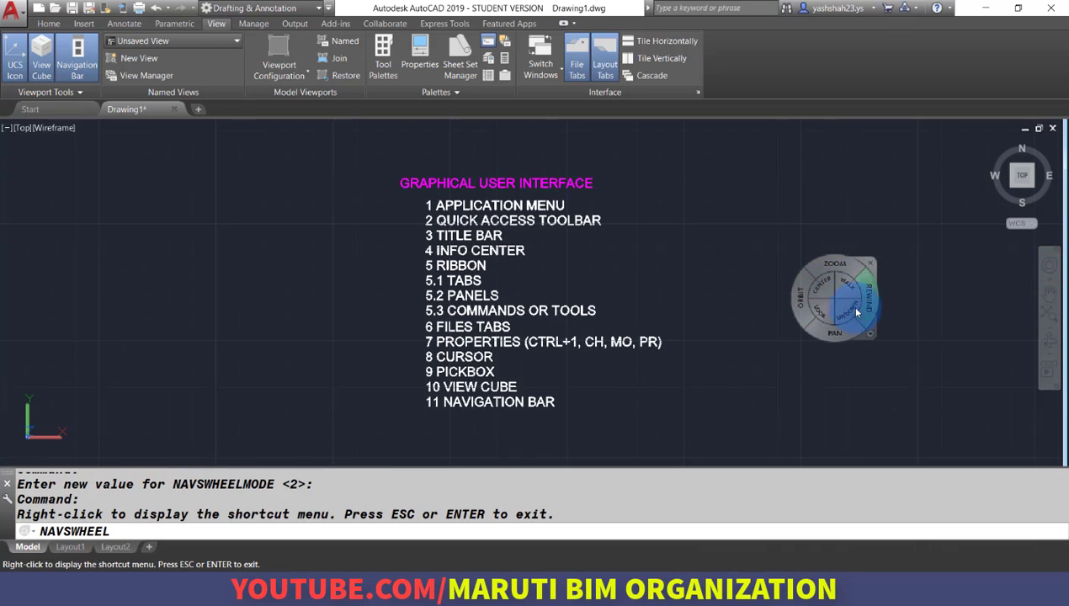
{"action": "left_click", "coordinate": [872, 265]}
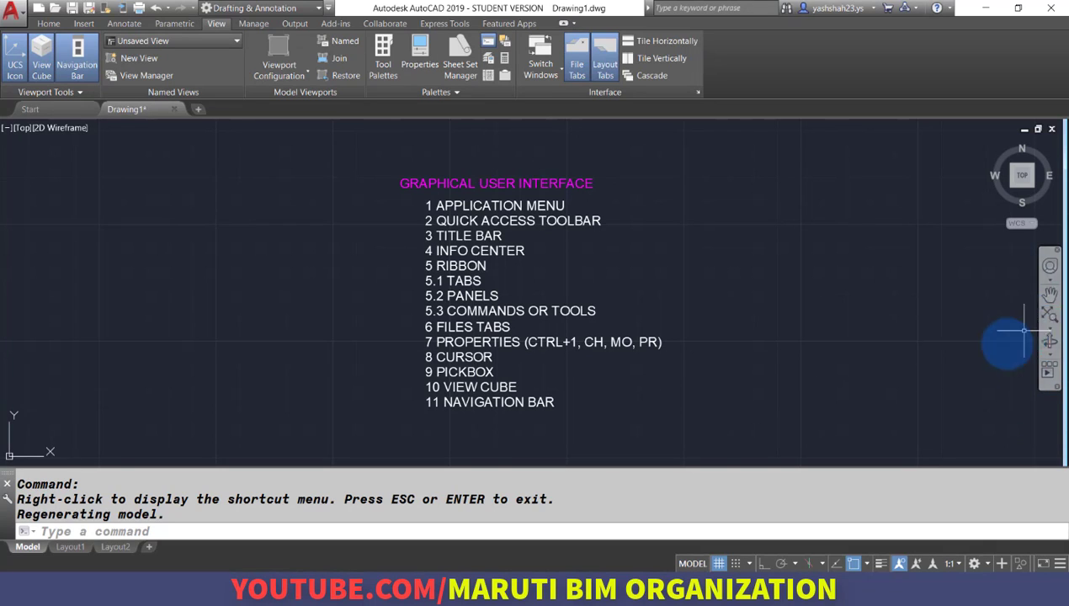
{"action": "mouse_move", "coordinate": [791, 322]}
{"action": "middle_mouse_down"}
{"action": "mouse_move", "coordinate": [604, 355]}
{"action": "mouse_move", "coordinate": [477, 341]}
{"action": "middle_mouse_up"}
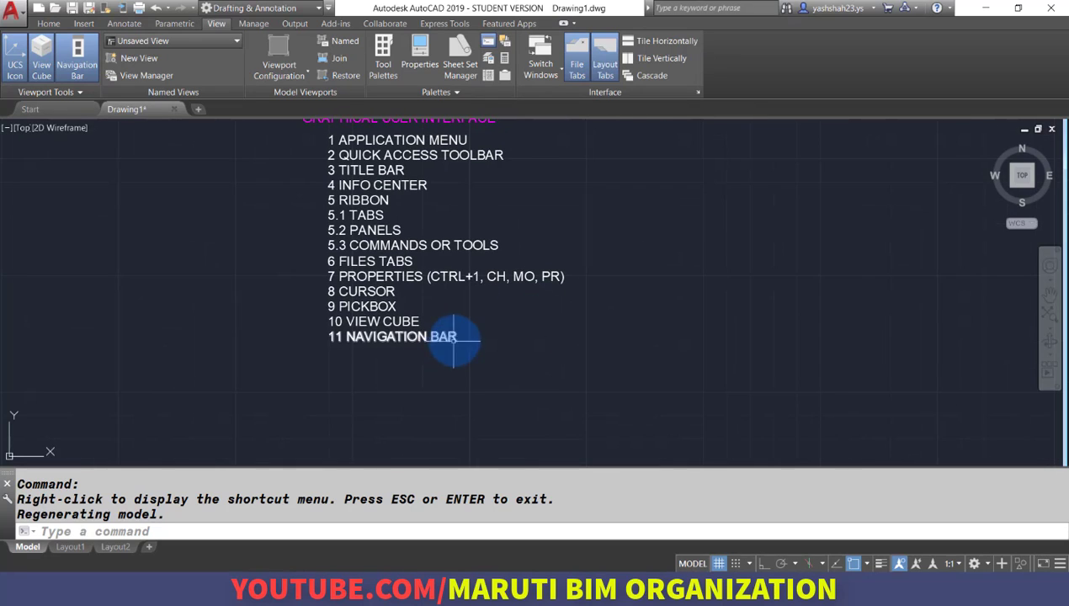
{"action": "type", "text": "D"}
{"action": "key", "text": "Return"}
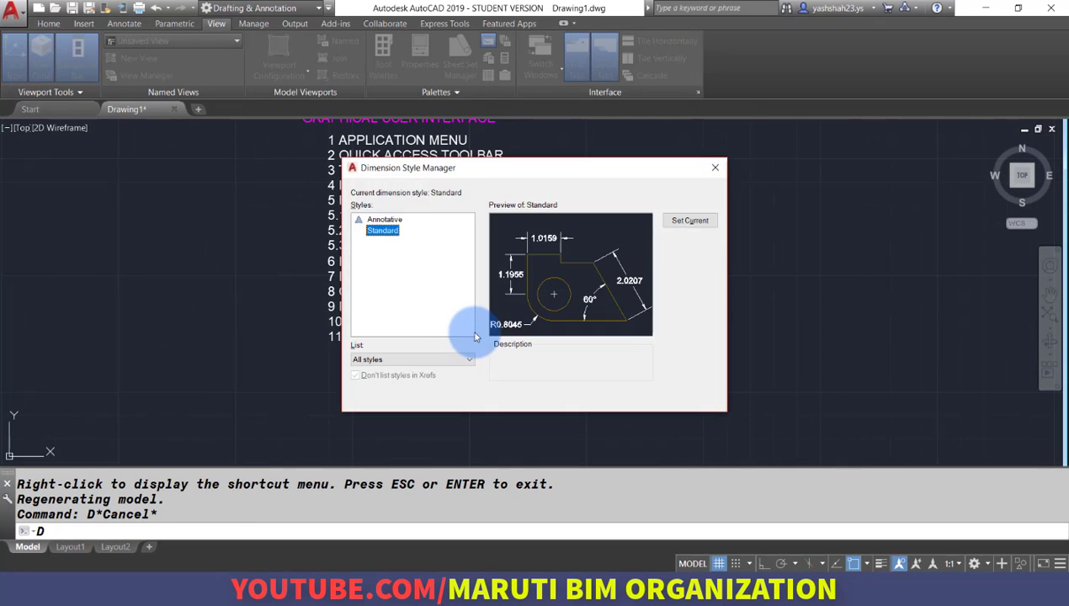
{"action": "left_click", "coordinate": [637, 399]}
Add the single-line text "12 UCSICON" directly below "11 NAVIGATION BAR"
{"action": "type", "text": "DT"}
{"action": "key", "text": "Return"}
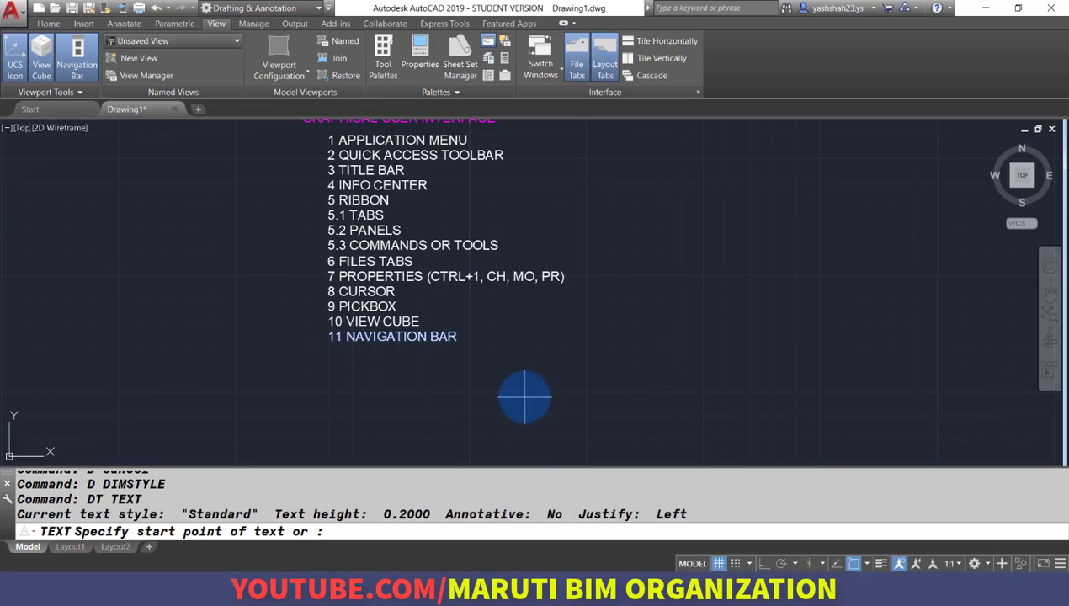
{"action": "type", "text": "12 COMMAND L"}
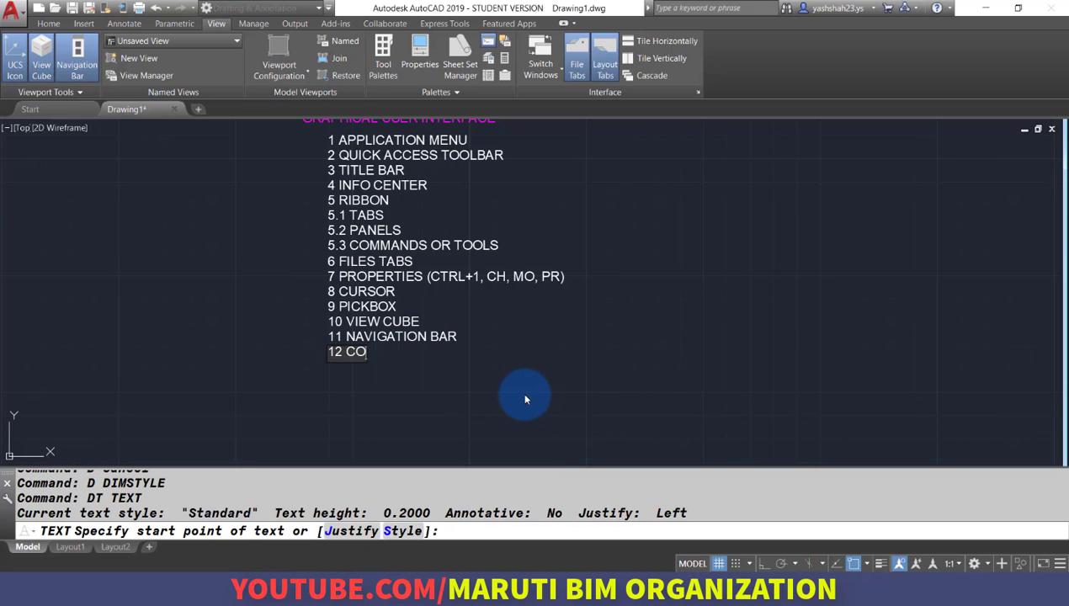
{"action": "key", "text": "BackSpace"}
{"action": "key", "text": "BackSpace"}
{"action": "key", "text": "BackSpace"}
{"action": "key", "text": "BackSpace"}
{"action": "key", "text": "BackSpace"}
{"action": "key", "text": "BackSpace"}
{"action": "key", "text": "BackSpace"}
{"action": "key", "text": "BackSpace"}
{"action": "key", "text": "BackSpace"}
{"action": "key", "text": "BackSpace"}
{"action": "key", "text": "BackSpace"}
{"action": "key", "text": "BackSpace"}
{"action": "type", "text": "UYC"}
{"action": "key", "text": "BackSpace"}
{"action": "key", "text": "BackSpace"}
{"action": "type", "text": "CSIC"}
{"action": "key", "text": "BackSpace"}
{"action": "key", "text": "BackSpace"}
{"action": "type", "text": "ICON"}
{"action": "key", "text": "Return"}
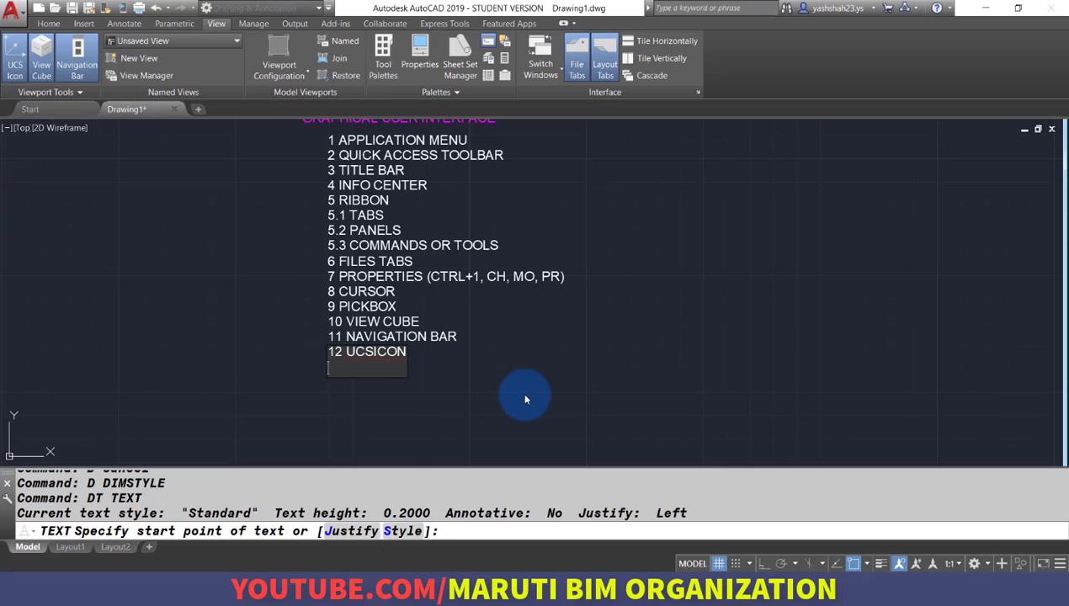
Continue the list with the lines "13 COMMAND LINE (CTRL+9, F2)", "14 LAYOUT" and "15 STATUS BAR", and finish the text
{"action": "type", "text": "13 COMMAND LINE"}
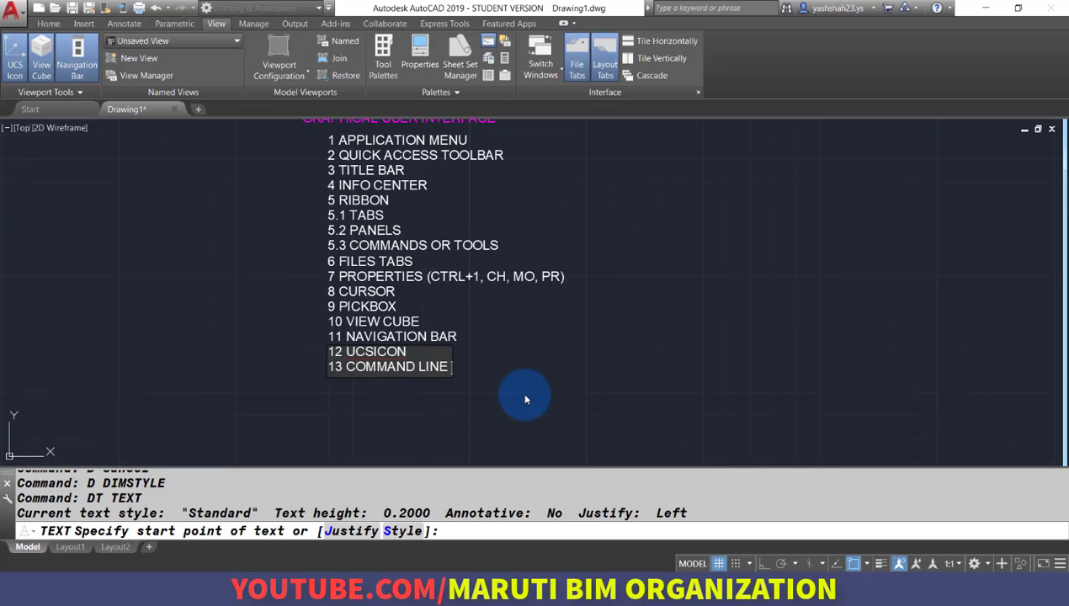
{"action": "type", "text": " (CTRL+9"}
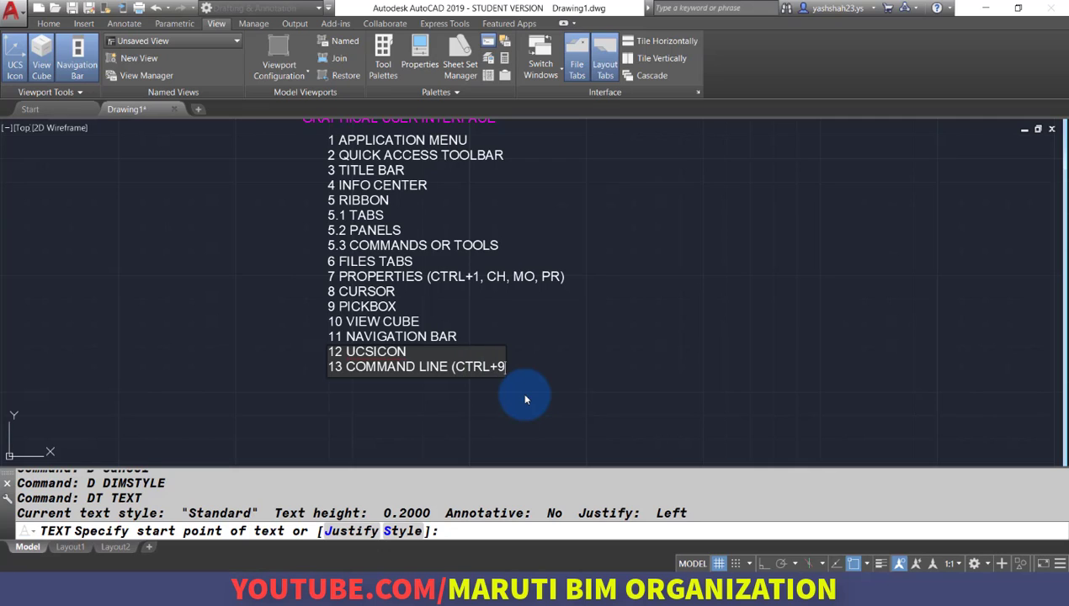
{"action": "type", "text": ", F2)"}
{"action": "key", "text": "Return"}
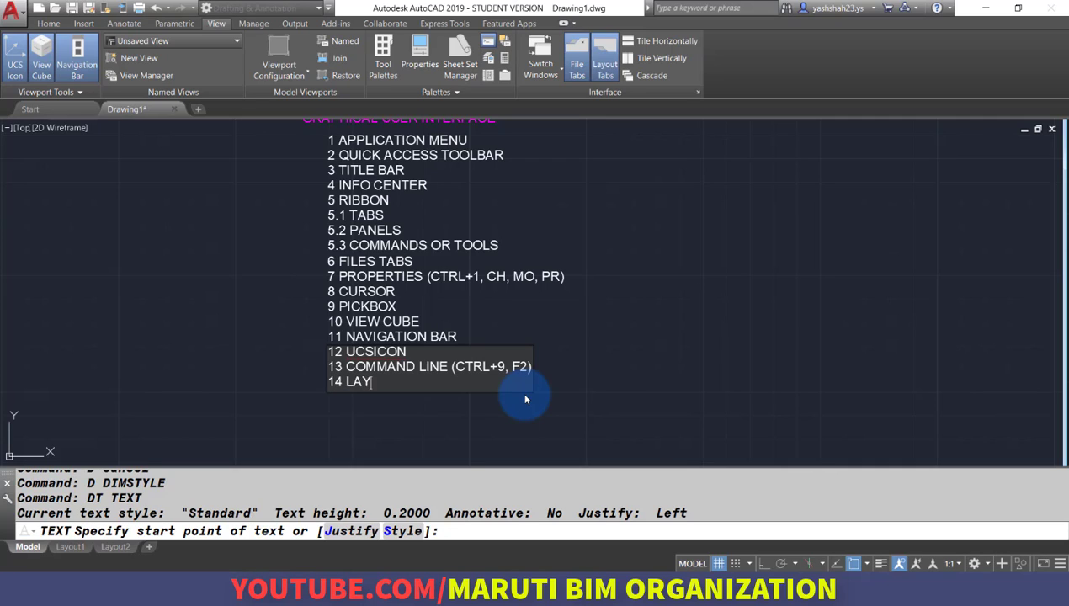
{"action": "key", "text": "Return"}
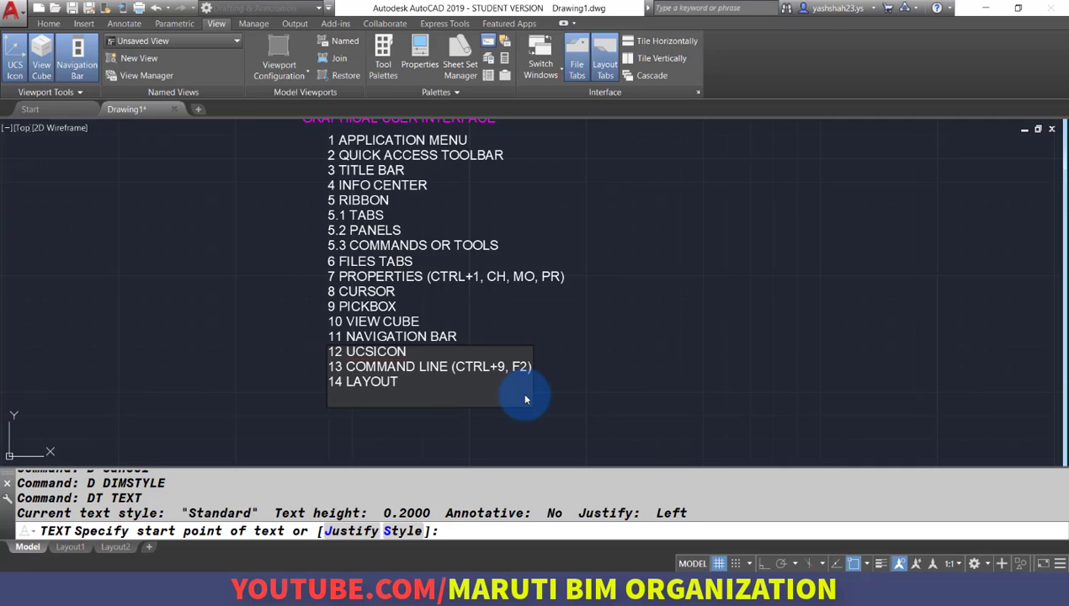
{"action": "type", "text": "15 STATUS BAR"}
{"action": "key", "text": "Return"}
{"action": "key", "text": "Return"}
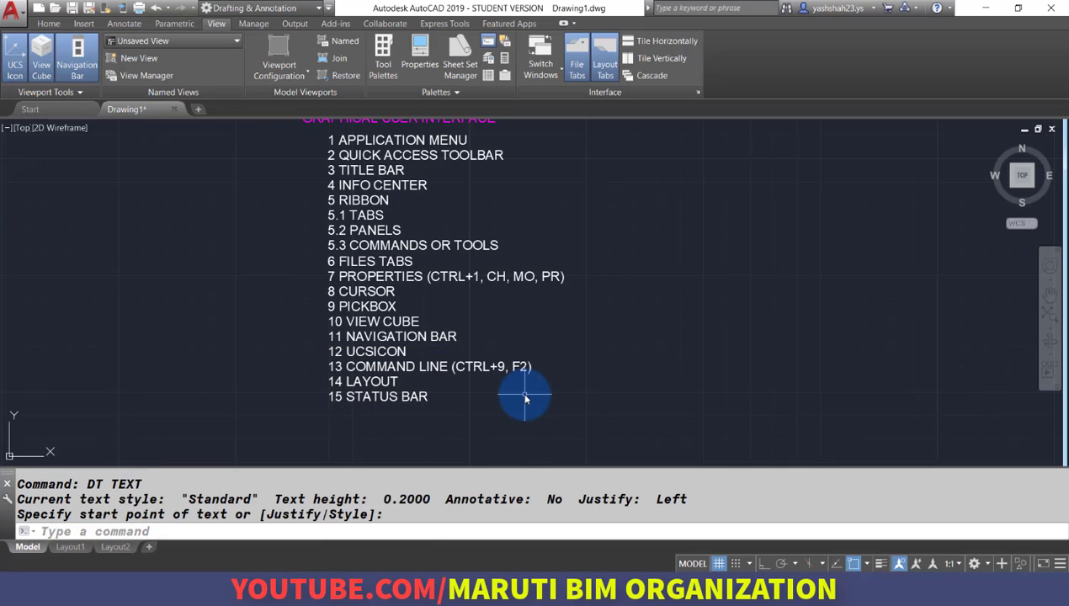
Place single-line text with height 0.2000 and rotation 0 beside the list, with the lines "UCS" and "USER CO-ORDINATE SYSTEM"
{"action": "scroll", "coordinate": [383, 341], "scroll_direction": "up", "scroll_amount": 3}
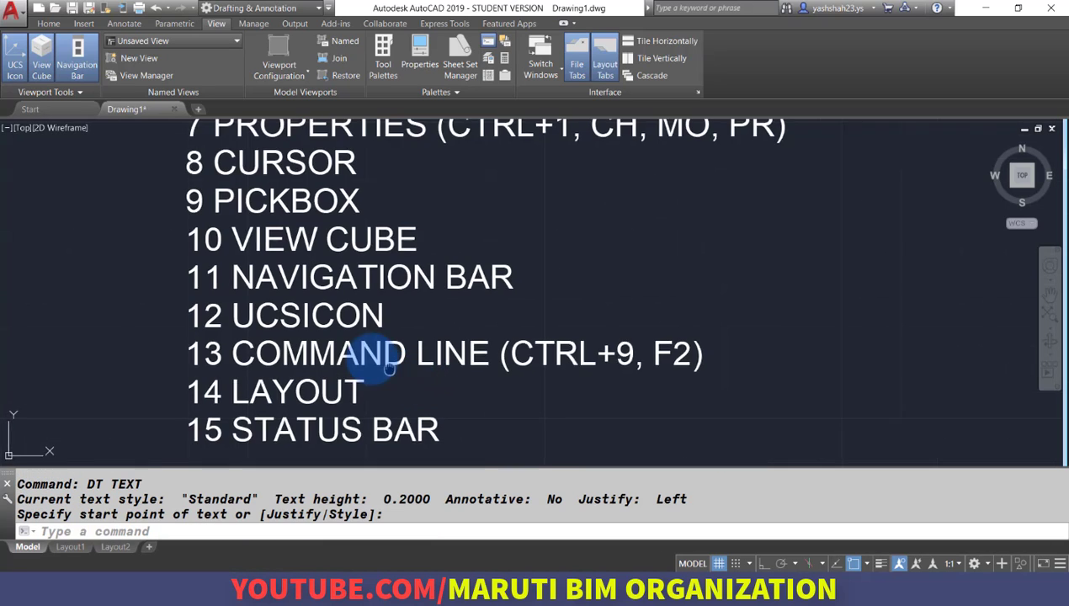
{"action": "scroll", "coordinate": [370, 358], "scroll_direction": "up", "scroll_amount": 1}
{"action": "middle_click_drag", "start_coordinate": [371, 358], "coordinate": [276, 290]}
{"action": "scroll", "coordinate": [220, 253], "scroll_direction": "down", "scroll_amount": 2}
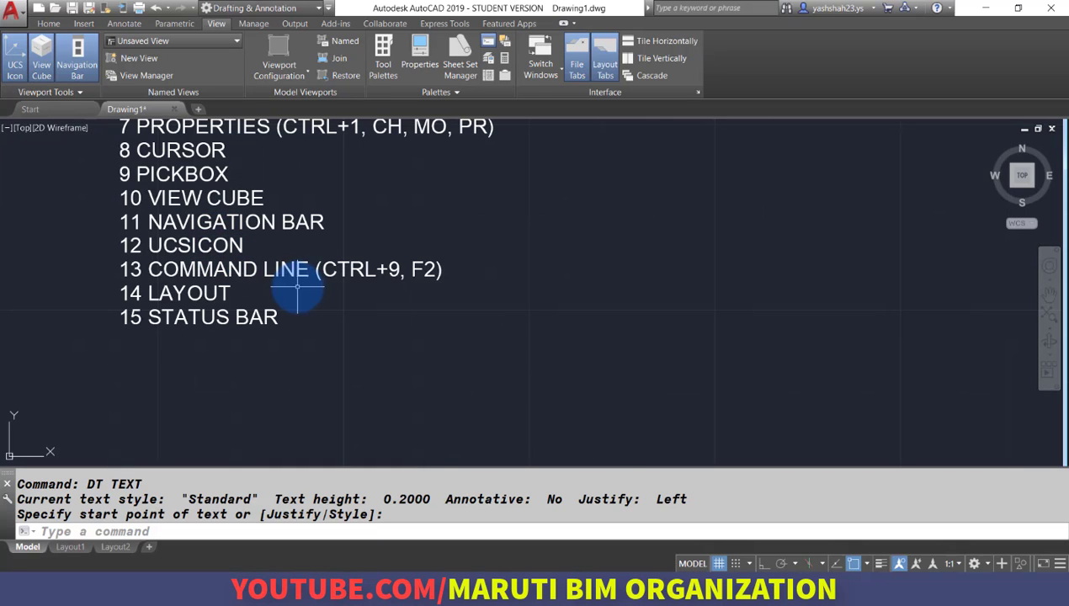
{"action": "type", "text": "DT"}
{"action": "key", "text": "Return"}
{"action": "left_click", "coordinate": [544, 268]}
{"action": "key", "text": "Return"}
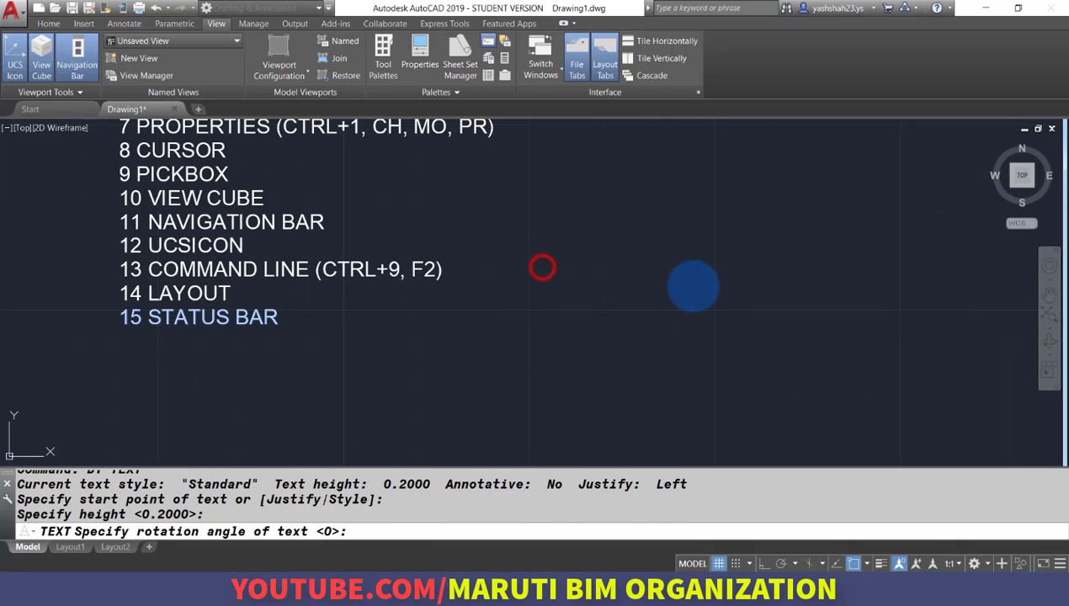
{"action": "type", "text": "UCS"}
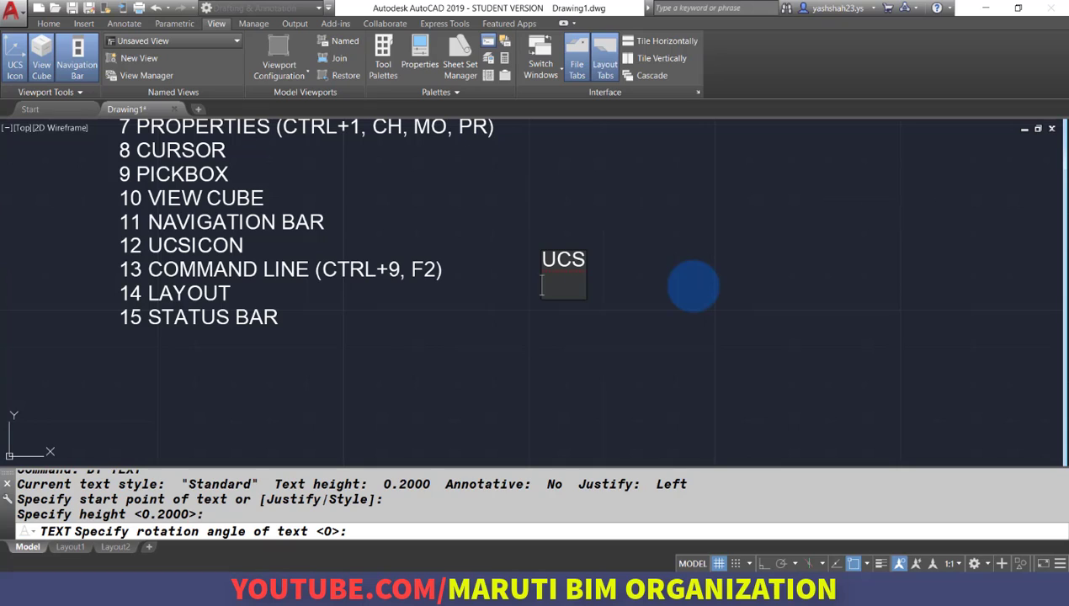
{"action": "type", "text": "USER CO"}
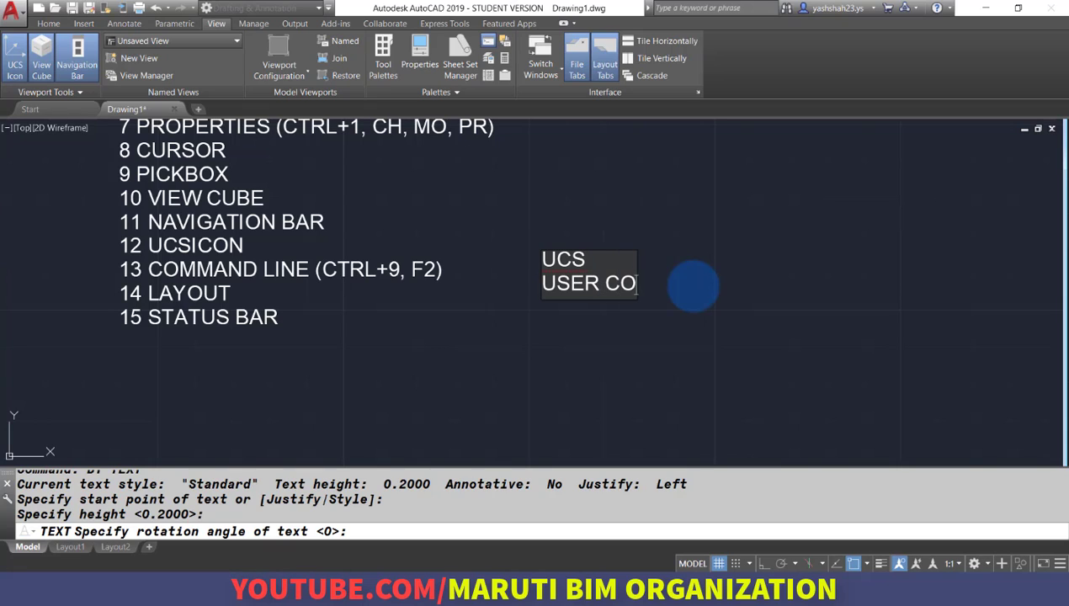
{"action": "type", "text": "-ORDINATE SYT"}
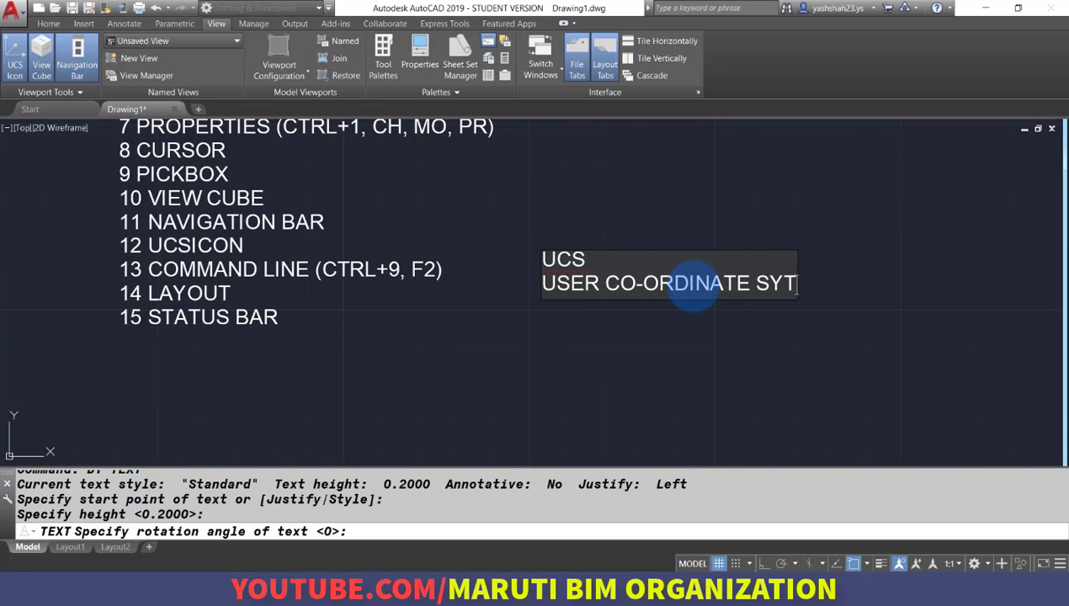
{"action": "key", "text": "BackSpace"}
{"action": "type", "text": "STEM"}
{"action": "key", "text": "Return"}
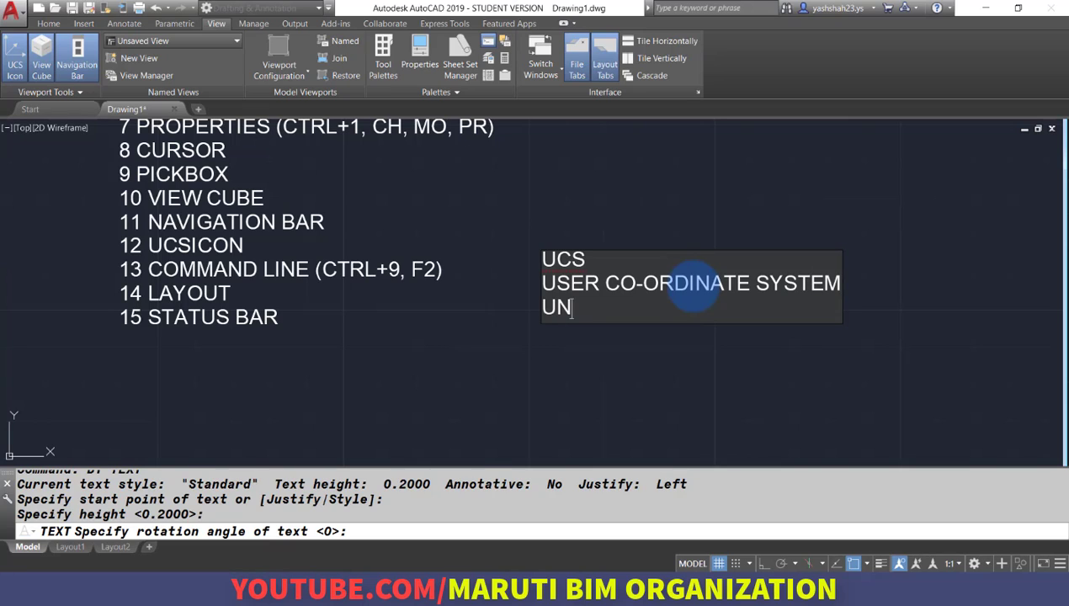
Add the line "UNIVERSAL CO-ORDINATE SYSTEM" below "USER CO-ORDINATE SYSTEM" and finish the text
{"action": "type", "text": "UNIVERSAL CO-"}
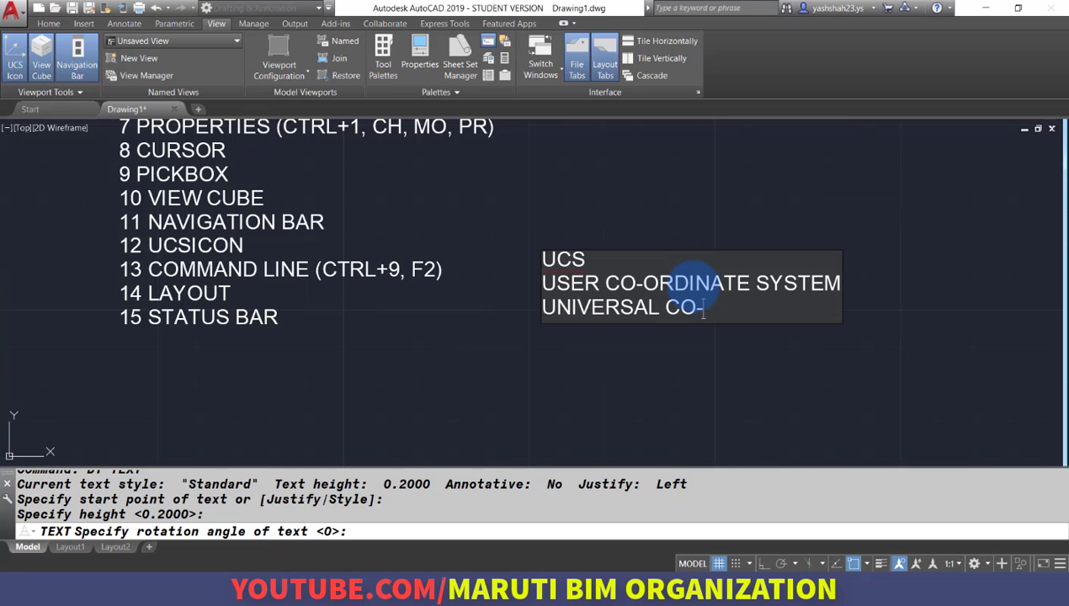
{"action": "type", "text": "ORDINATE SYSTEM"}
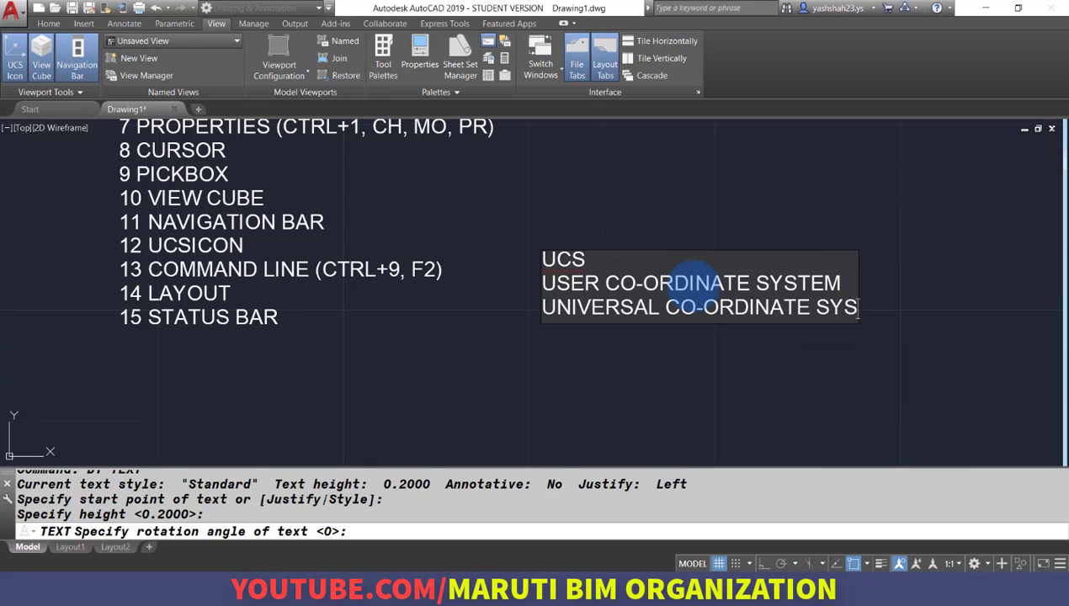
{"action": "key", "text": "Return"}
{"action": "key", "text": "Return"}
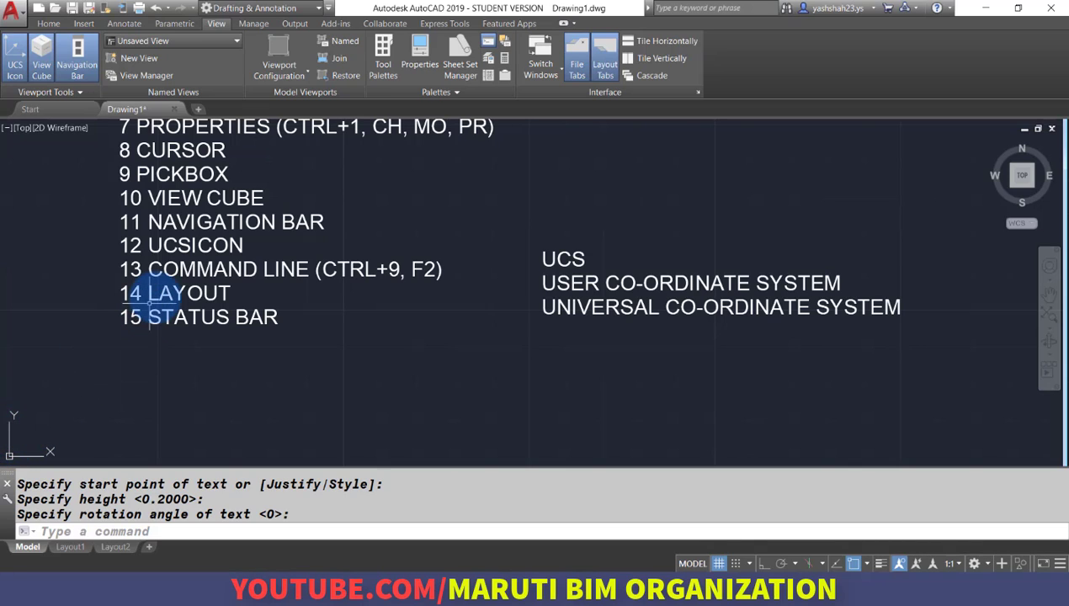
Examine the Command Line Window Font settings in the Display options, and leave the options without applying changes
{"action": "left_click", "coordinate": [112, 530]}
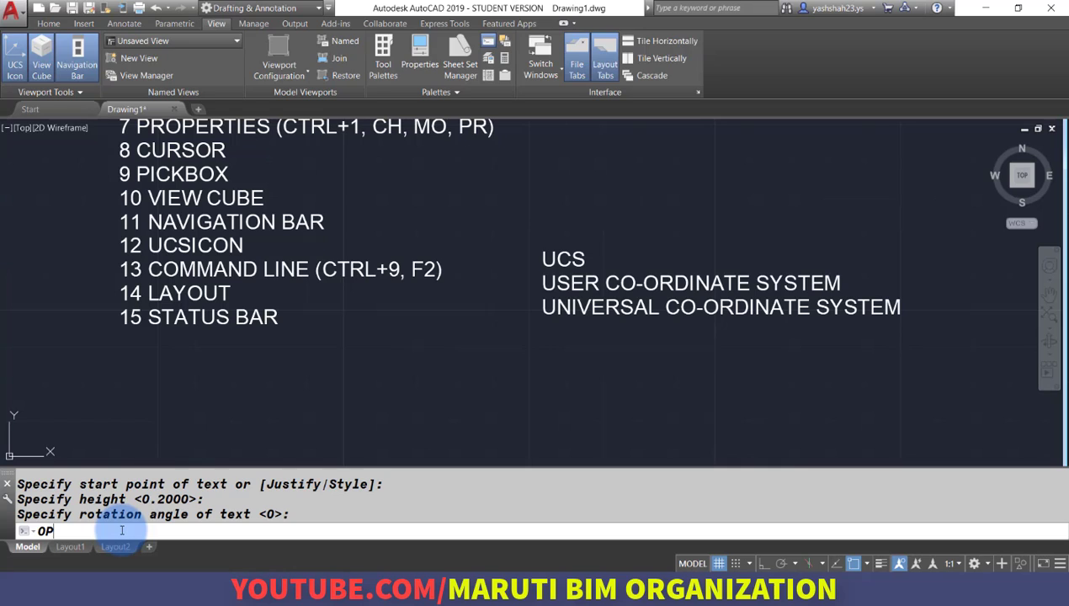
{"action": "type", "text": "OP"}
{"action": "key", "text": "Return"}
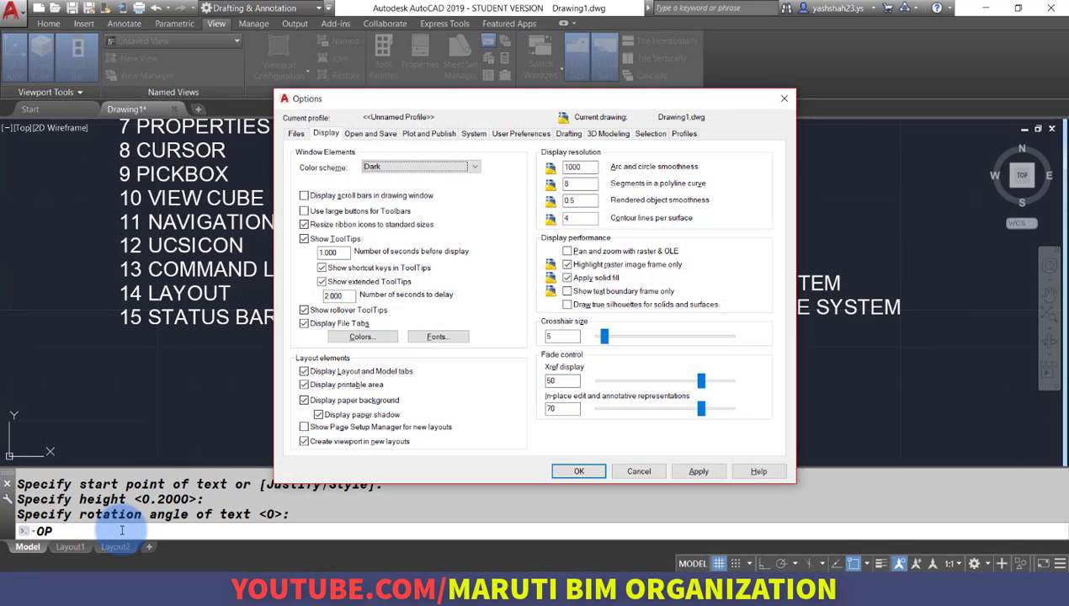
{"action": "left_click", "coordinate": [327, 134]}
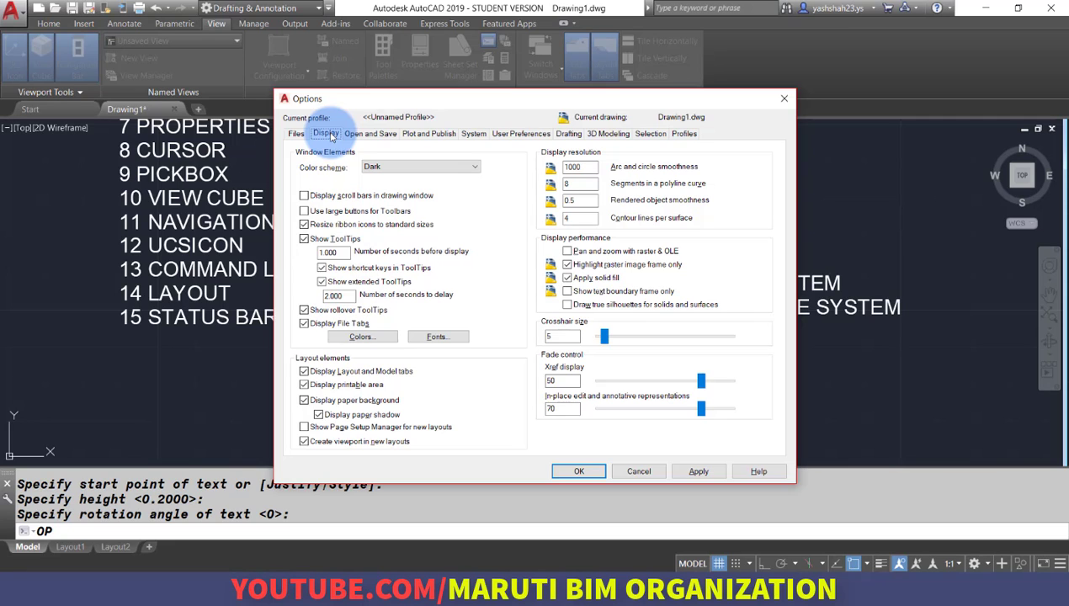
{"action": "left_click", "coordinate": [455, 336]}
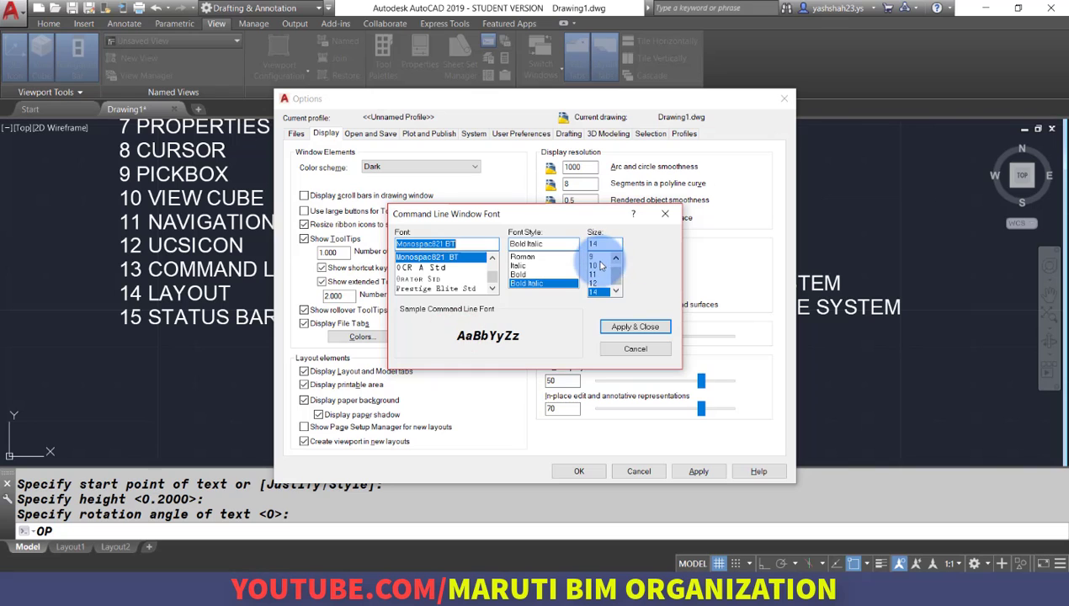
{"action": "left_click", "coordinate": [619, 345]}
{"action": "left_click", "coordinate": [638, 472]}
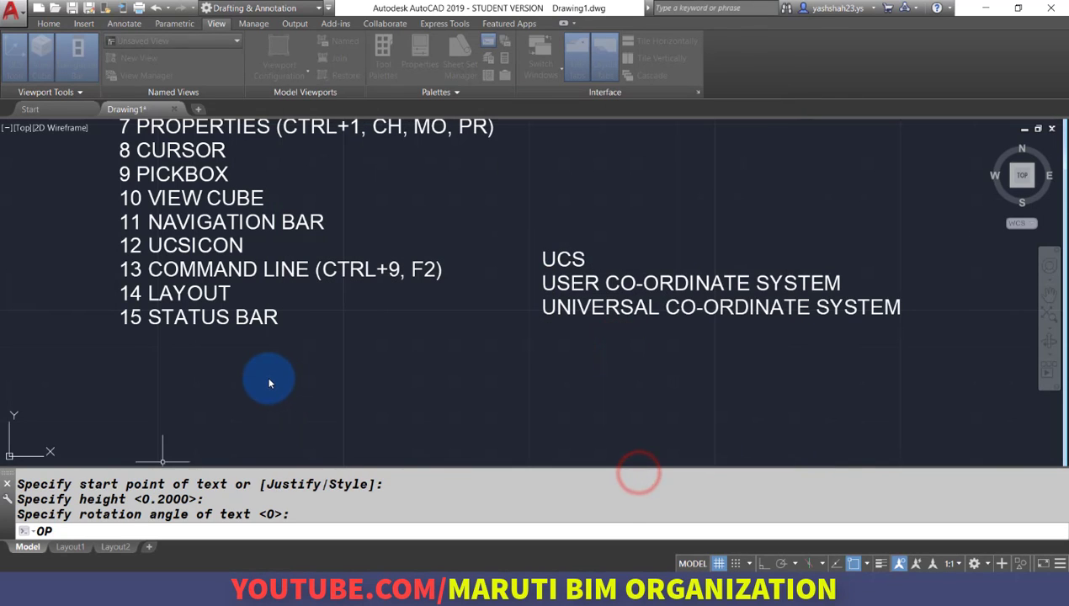
{"action": "left_click", "coordinate": [253, 386]}
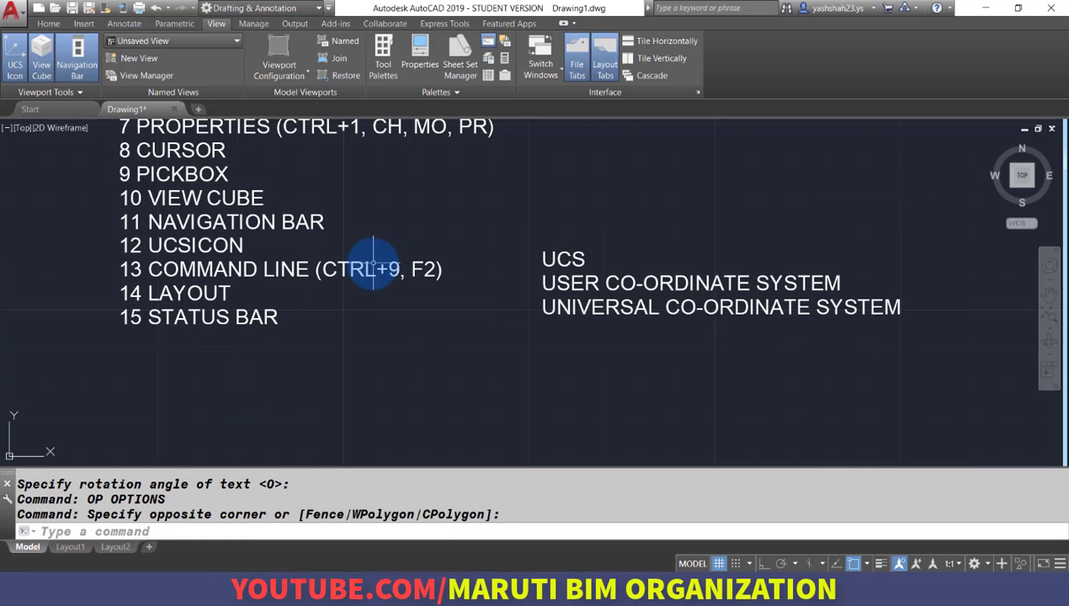
Close the Command Line window with the option "Always close the Command Line window" enabled
{"action": "left_click", "coordinate": [6, 486]}
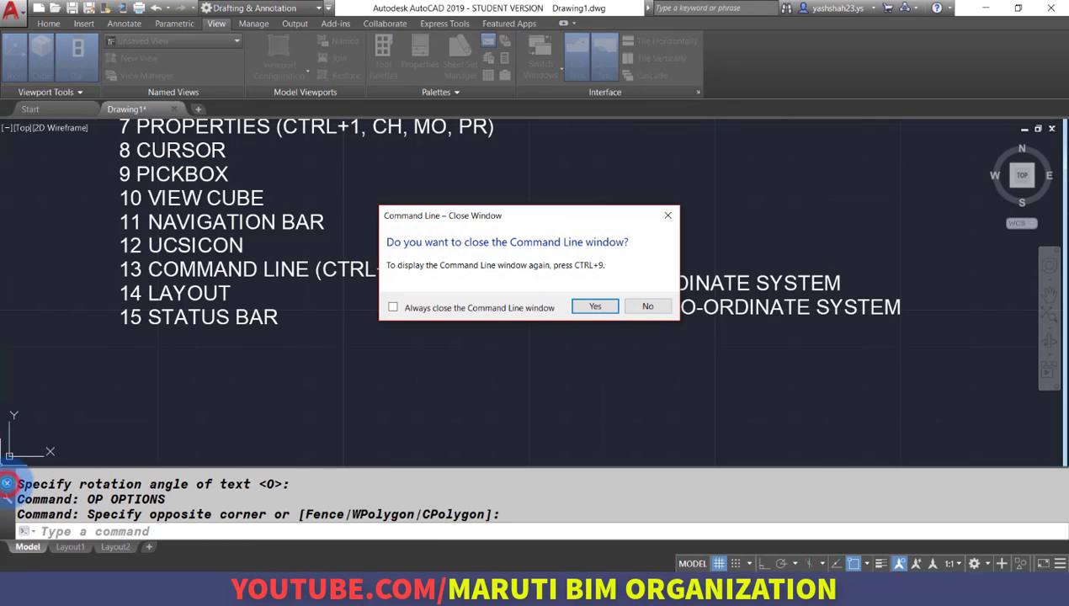
{"action": "left_click", "coordinate": [489, 308]}
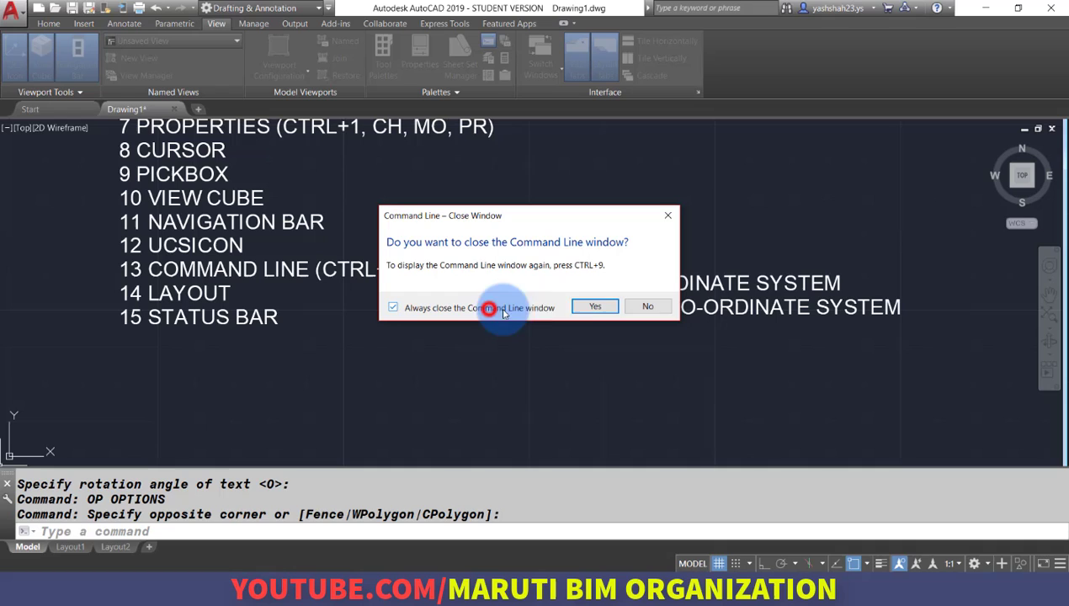
{"action": "left_click", "coordinate": [587, 308]}
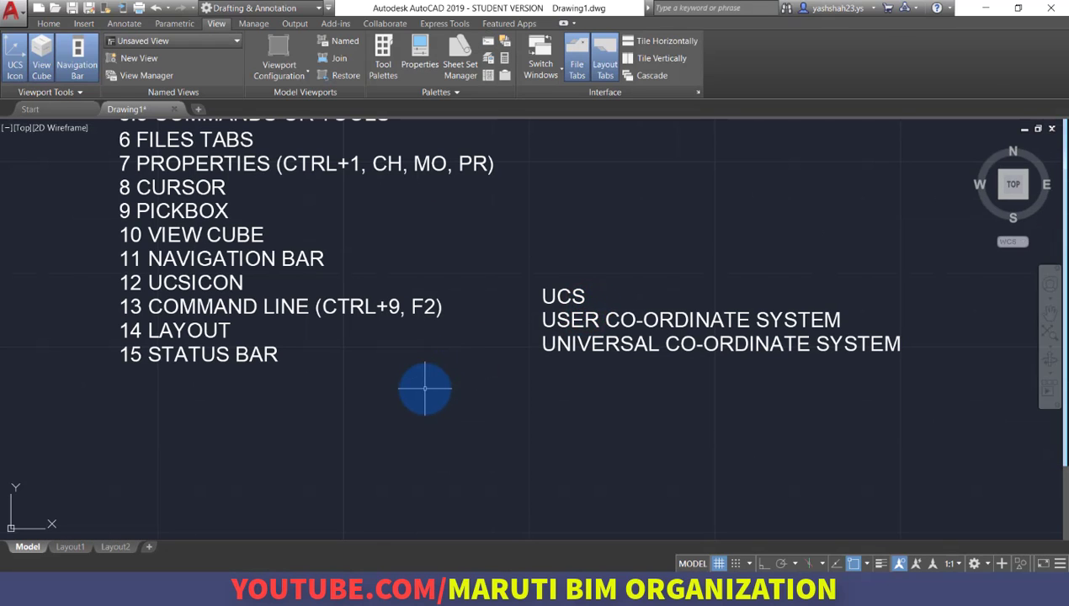
Toggle the Command Line window on and off several times, ending with it displayed
{"action": "key", "text": "ctrl+9"}
{"action": "key", "text": "ctrl+9"}
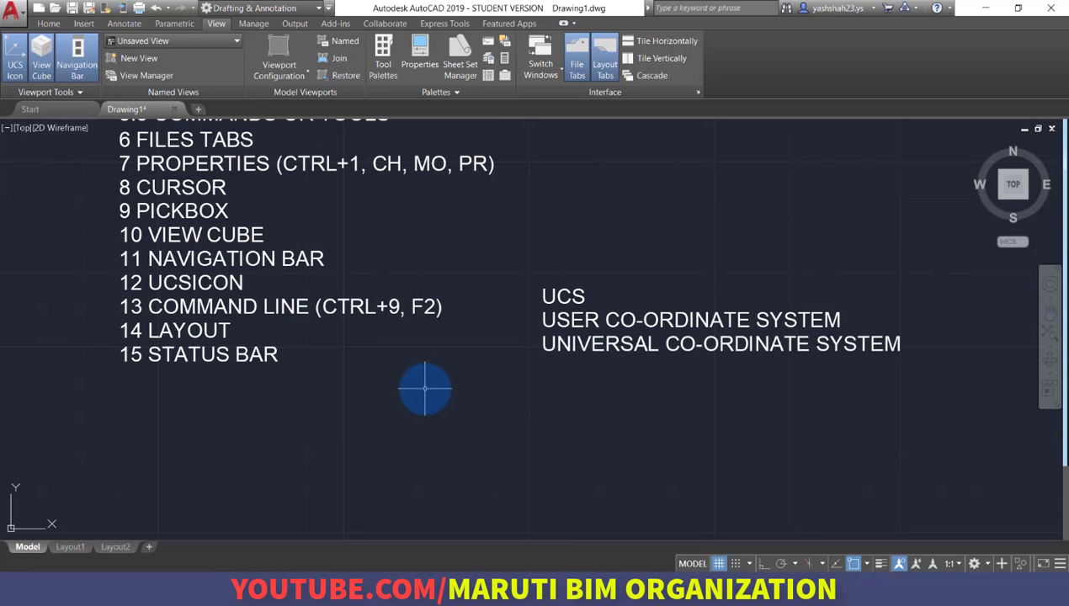
{"action": "key", "text": "ctrl+9"}
{"action": "key", "text": "ctrl+9"}
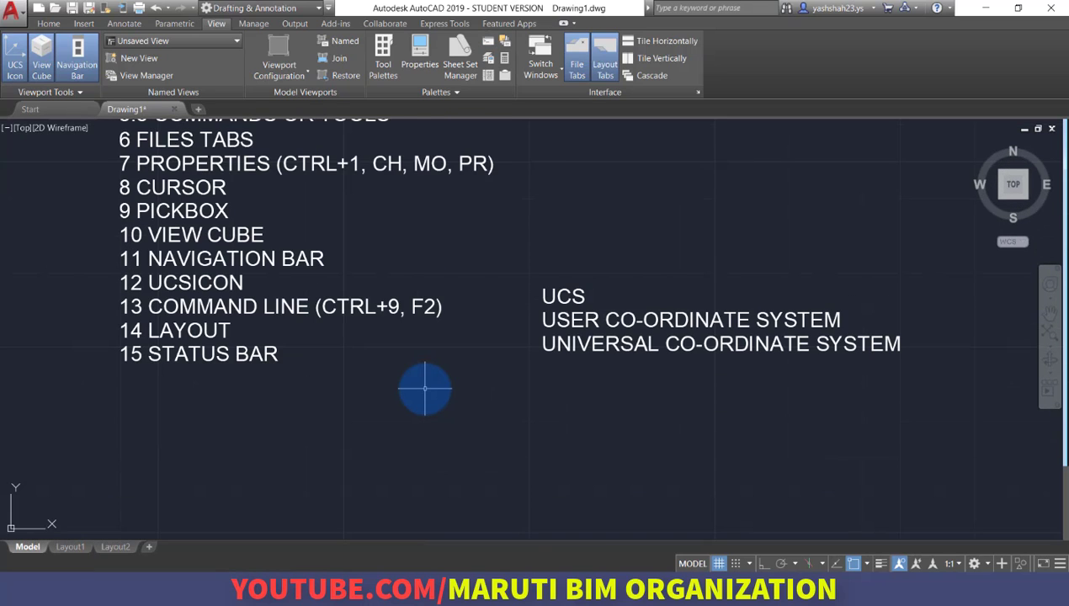
{"action": "key", "text": "ctrl+9"}
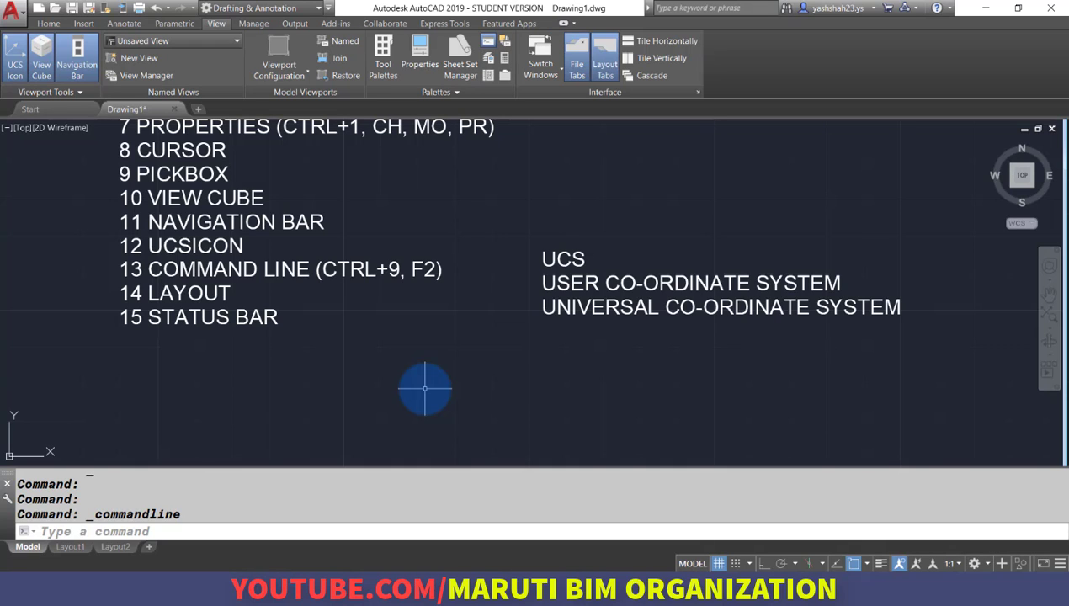
Open the AutoCAD Text Window and examine the history of earlier commands back to the start of the session
{"action": "key", "text": "F2"}
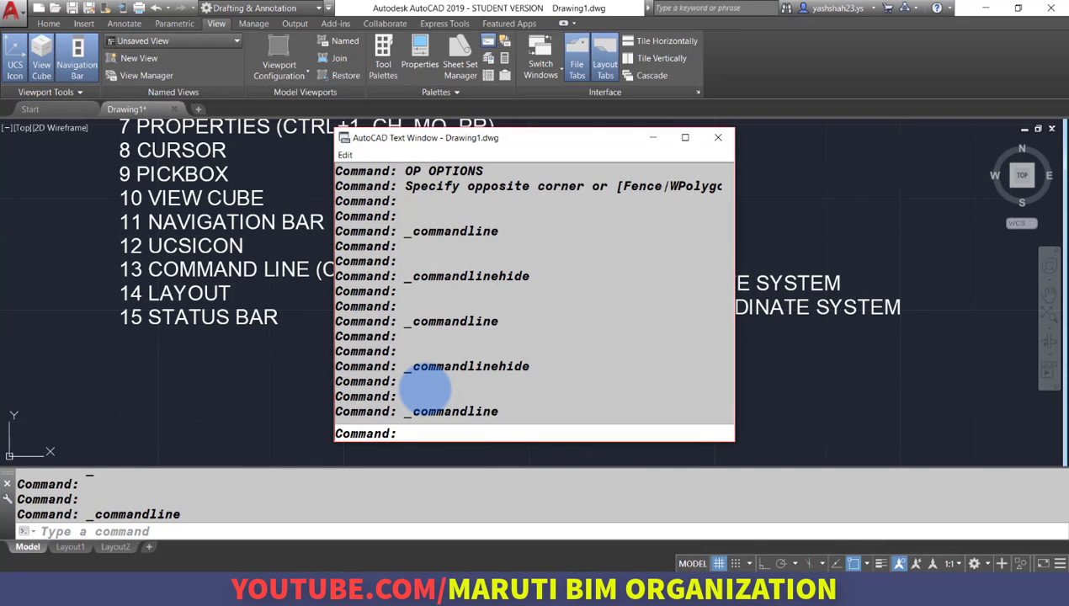
{"action": "scroll", "coordinate": [425, 387], "scroll_direction": "up", "scroll_amount": 7}
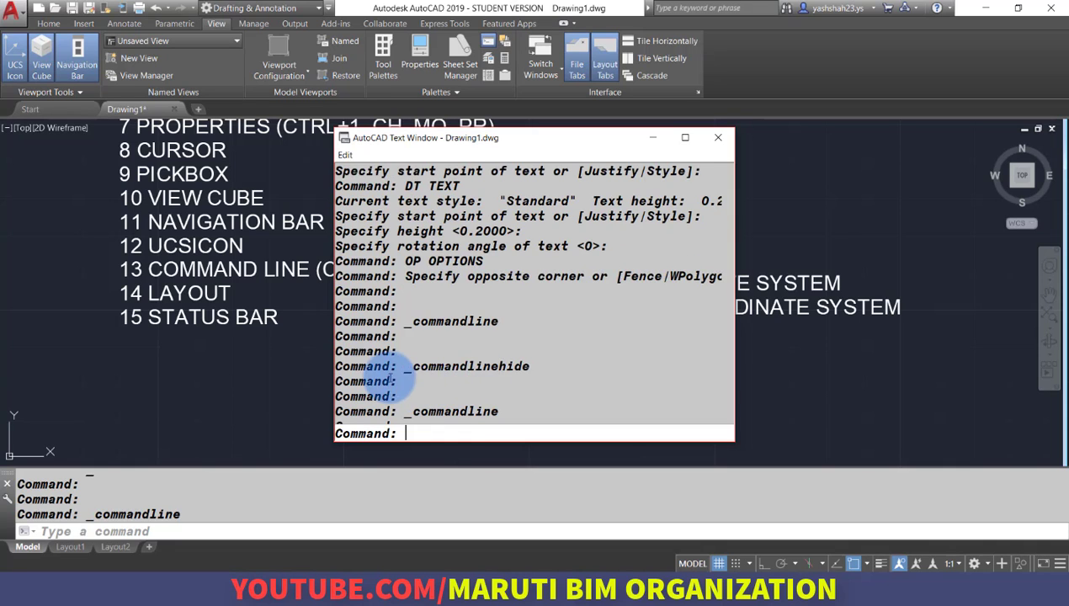
{"action": "scroll", "coordinate": [454, 335], "scroll_direction": "up", "scroll_amount": 1}
{"action": "scroll", "coordinate": [460, 329], "scroll_direction": "down", "scroll_amount": 8}
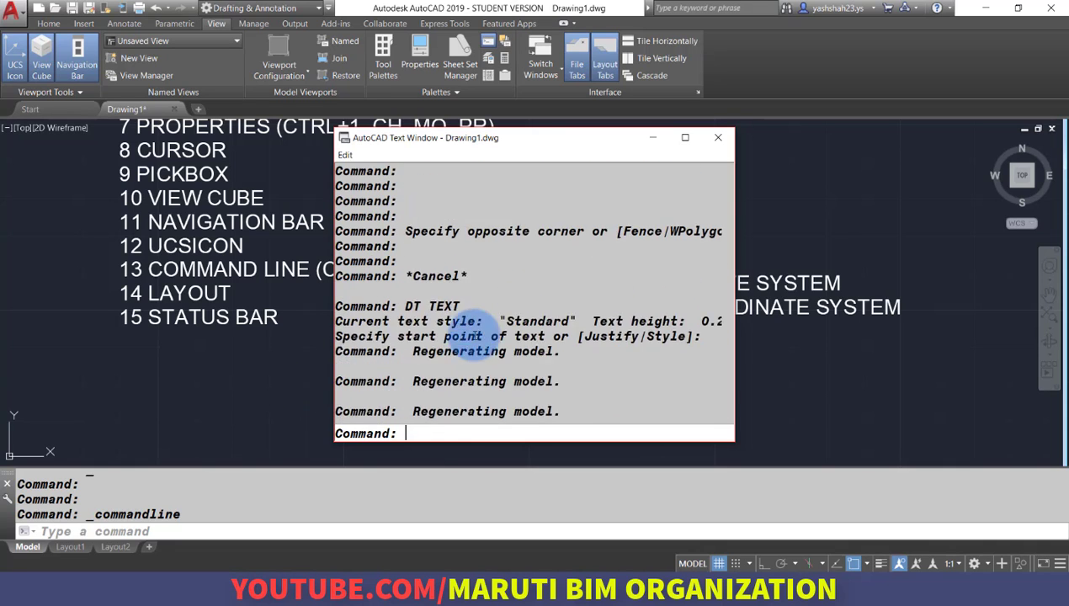
{"action": "scroll", "coordinate": [486, 345], "scroll_direction": "up", "scroll_amount": 8}
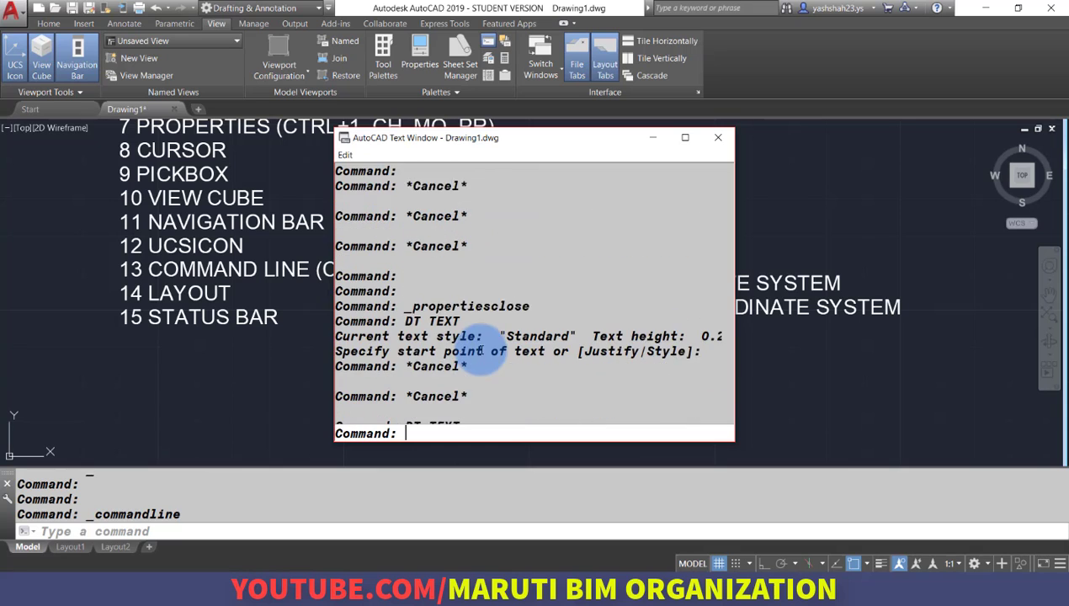
{"action": "scroll", "coordinate": [487, 331], "scroll_direction": "up", "scroll_amount": 8}
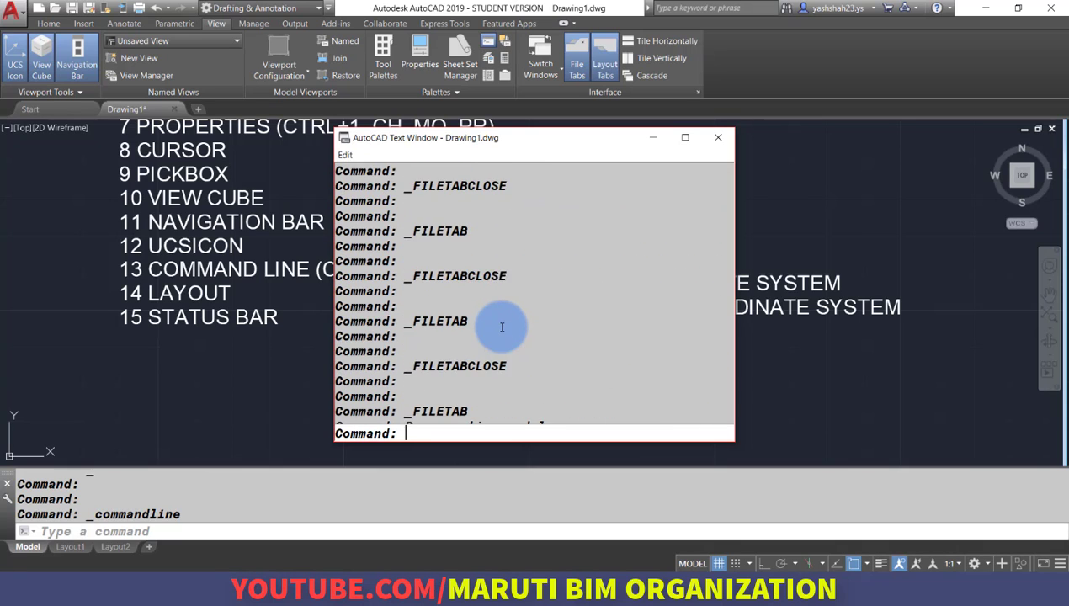
{"action": "scroll", "coordinate": [486, 333], "scroll_direction": "up", "scroll_amount": 10}
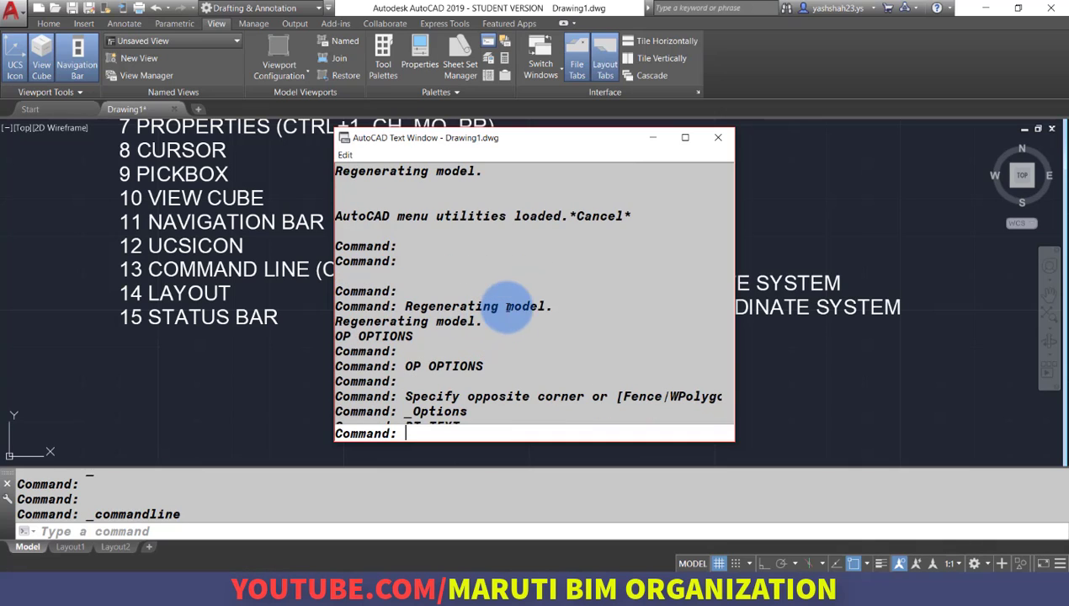
Copy the complete command history from the text window and close the window
{"action": "right_click", "coordinate": [531, 255]}
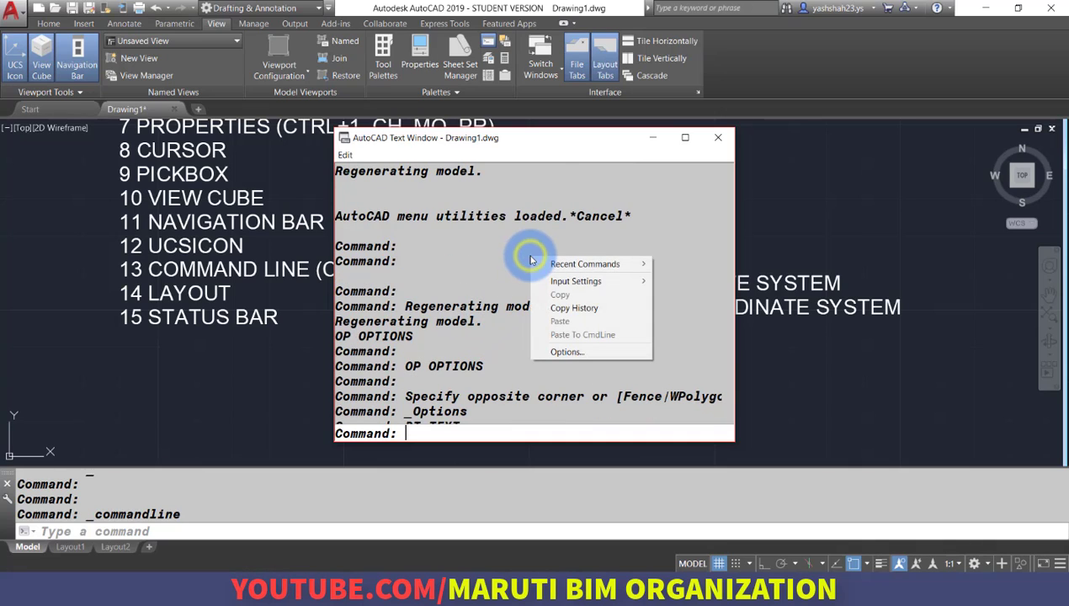
{"action": "left_click", "coordinate": [586, 309]}
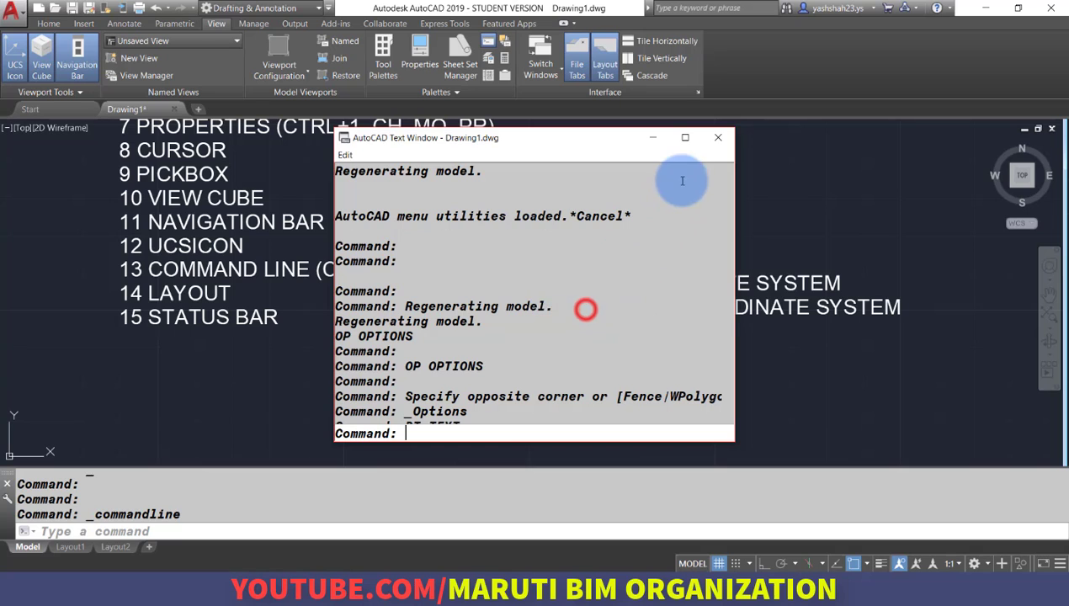
{"action": "left_click", "coordinate": [717, 137]}
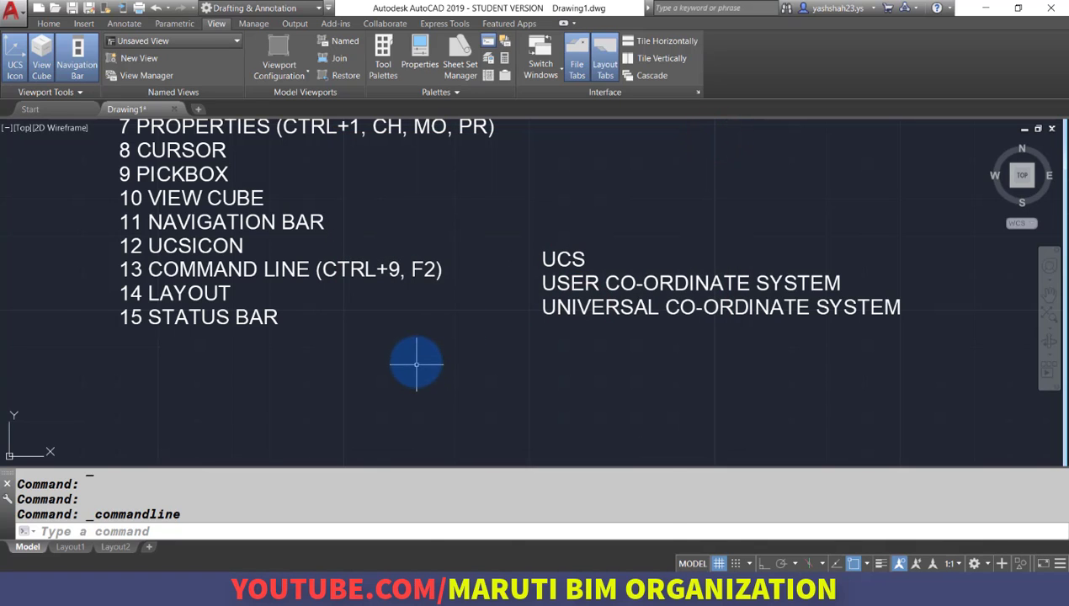
Paste the copied command history into a new Notepad document, look through it, and discard the document unsaved
{"action": "key", "text": "super"}
{"action": "type", "text": "note"}
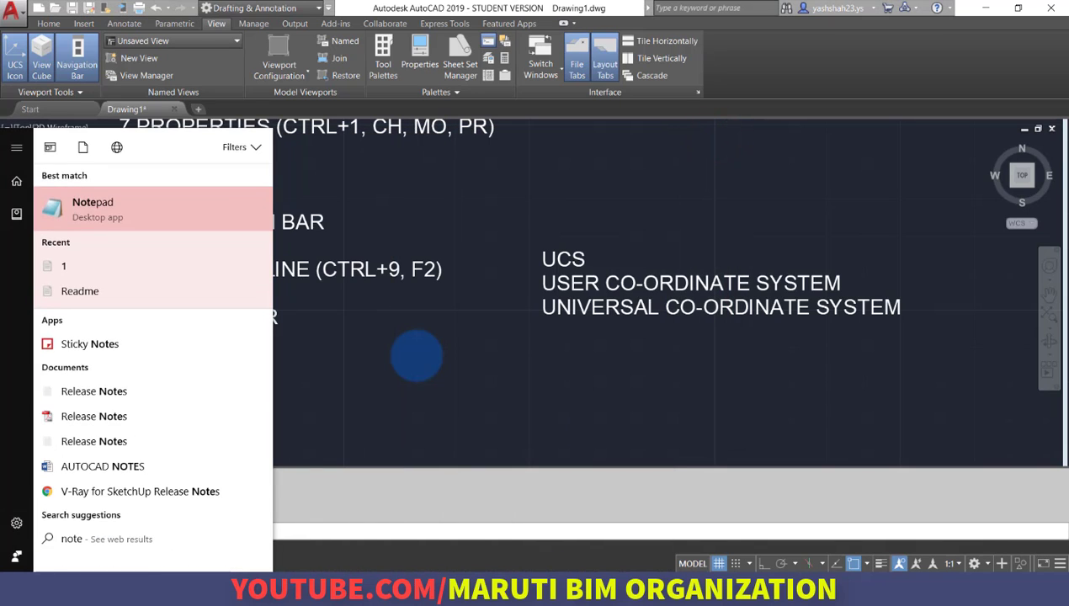
{"action": "key", "text": "Return"}
{"action": "key", "text": "ctrl+v"}
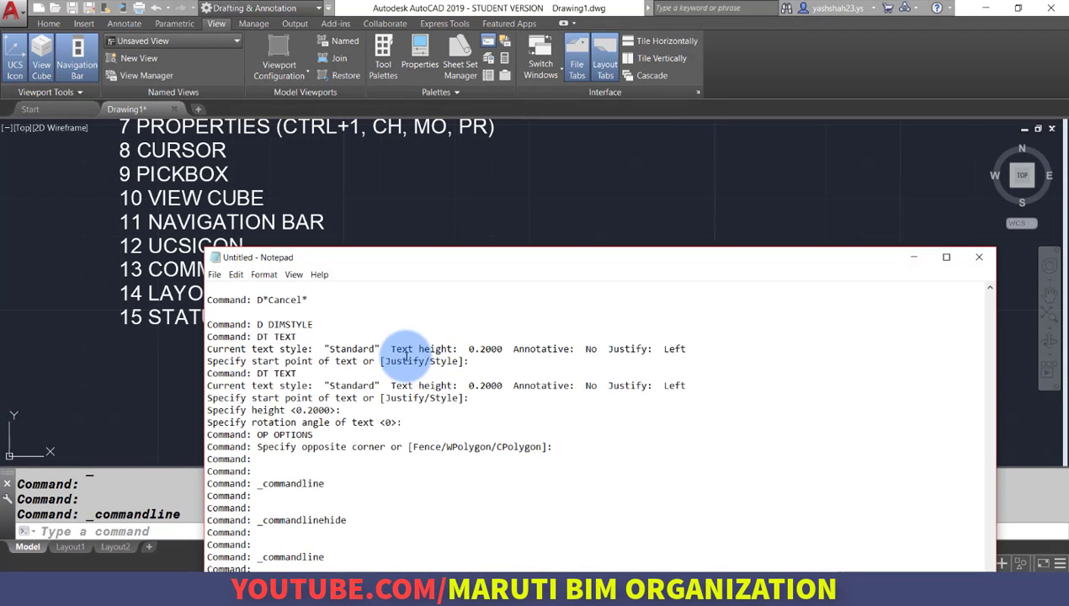
{"action": "scroll", "coordinate": [396, 357], "scroll_direction": "up", "scroll_amount": 5}
{"action": "scroll", "coordinate": [386, 357], "scroll_direction": "up", "scroll_amount": 10}
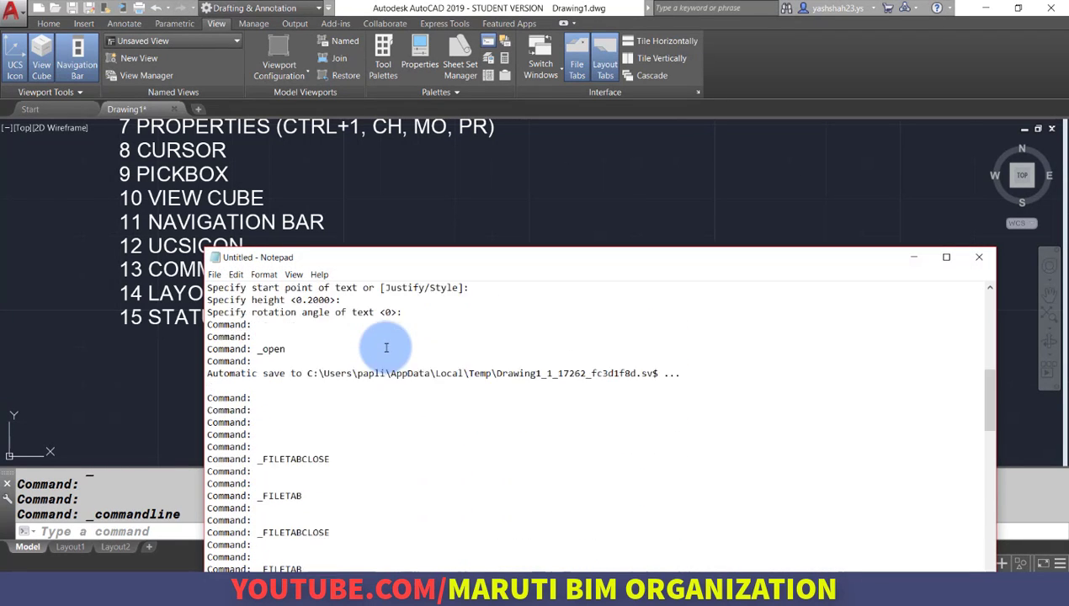
{"action": "left_click", "coordinate": [981, 257]}
{"action": "left_click", "coordinate": [552, 295]}
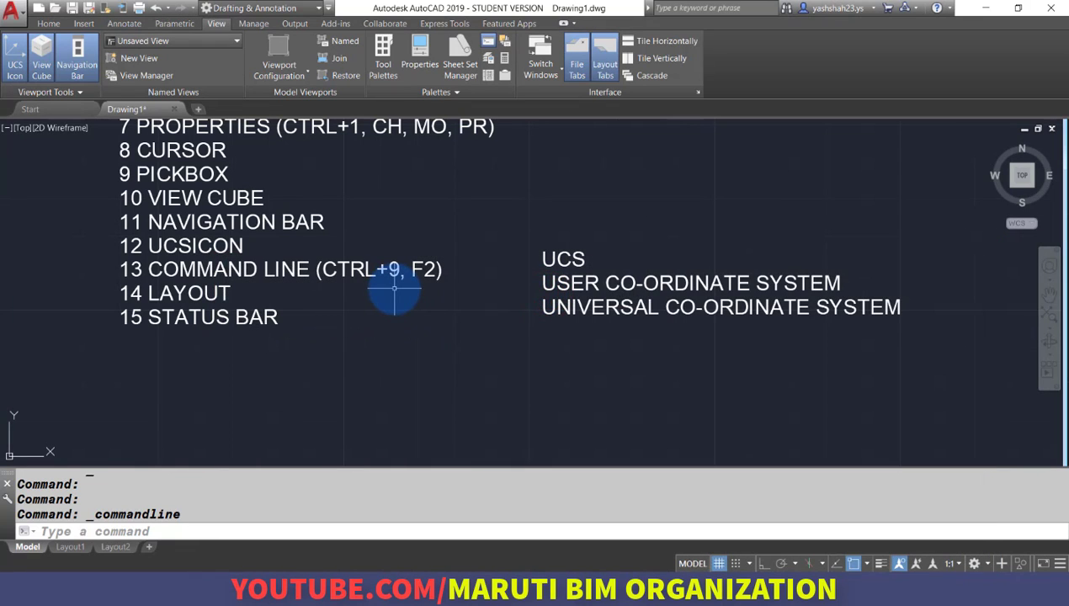
Toggle the AutoCAD Text Window open and closed several times, ending with it closed
{"action": "scroll", "coordinate": [425, 263], "scroll_direction": "up", "scroll_amount": 5}
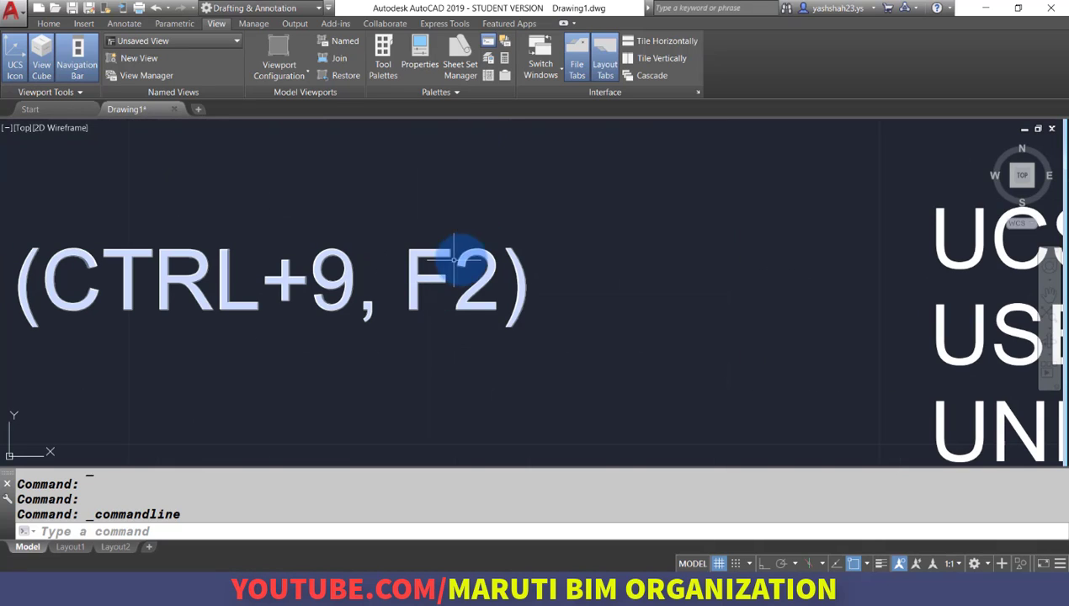
{"action": "key", "text": "F2"}
{"action": "key", "text": "F2"}
{"action": "key", "text": "F2"}
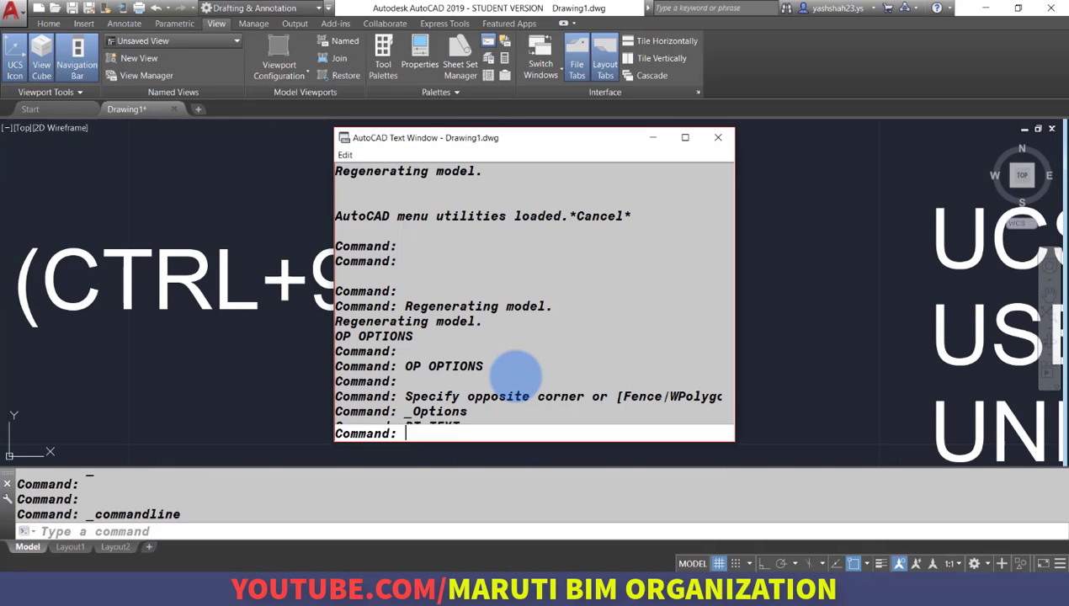
{"action": "key", "text": "F2"}
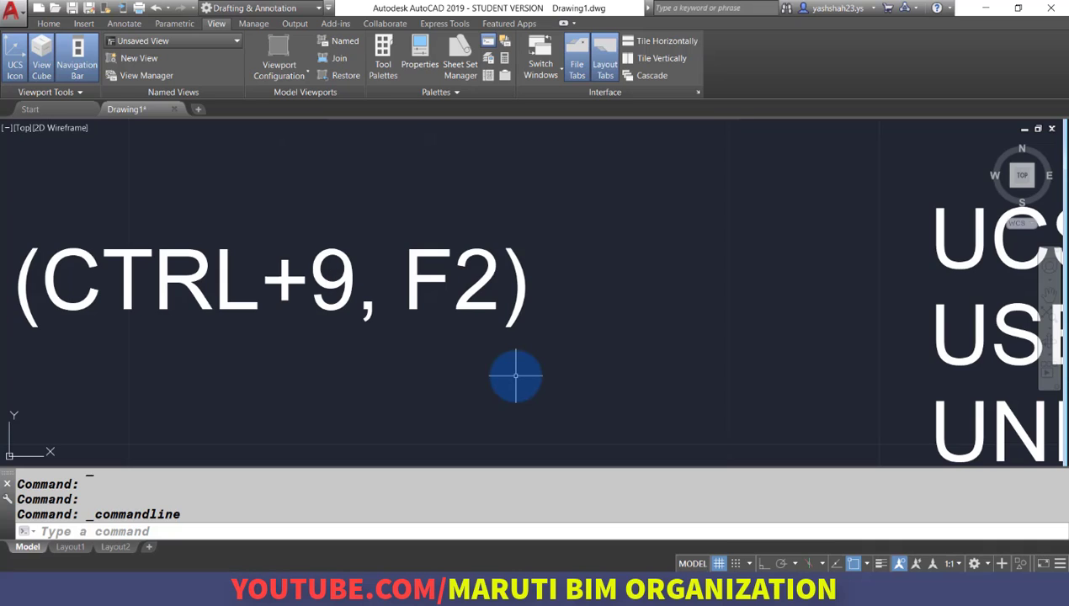
Examine the Model, Layout1 and Layout2 tabs, including the preview of Layout2
{"action": "scroll", "coordinate": [472, 323], "scroll_direction": "down", "scroll_amount": 3}
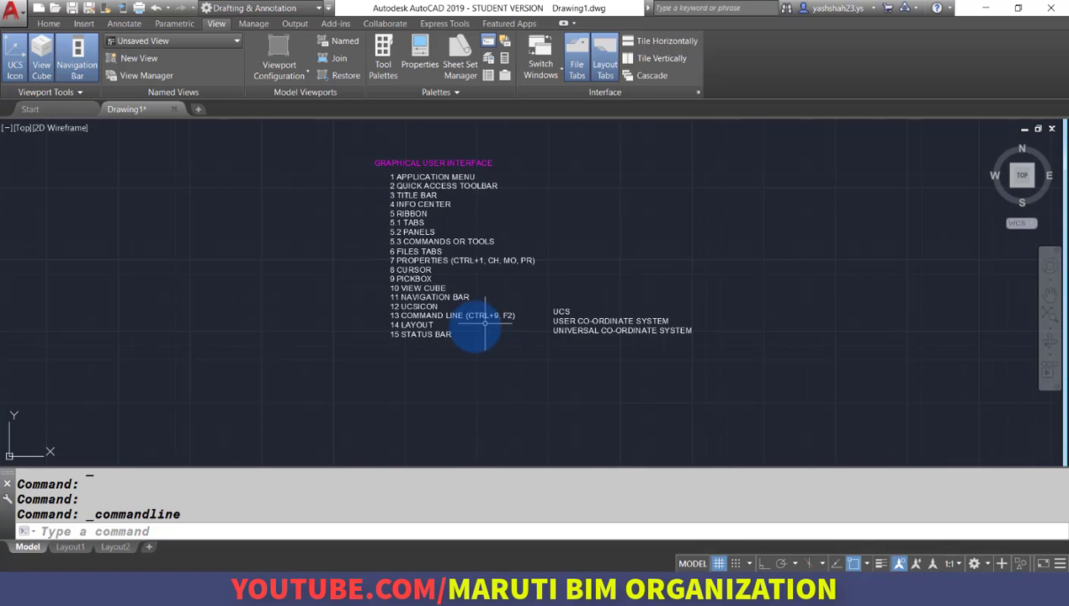
{"action": "scroll", "coordinate": [453, 327], "scroll_direction": "up", "scroll_amount": 4}
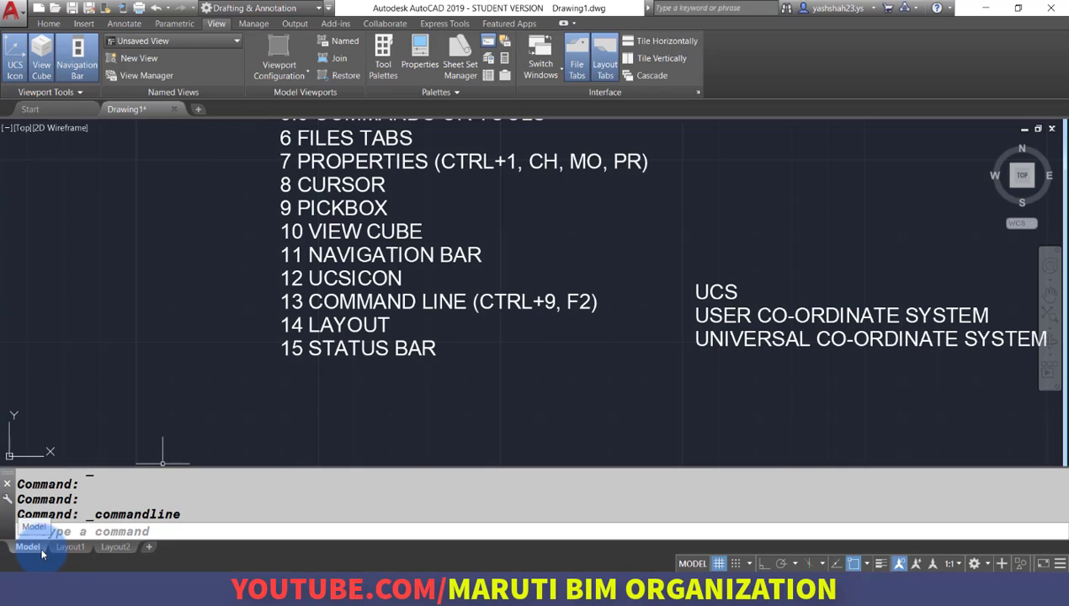
{"action": "mouse_move", "coordinate": [104, 555]}
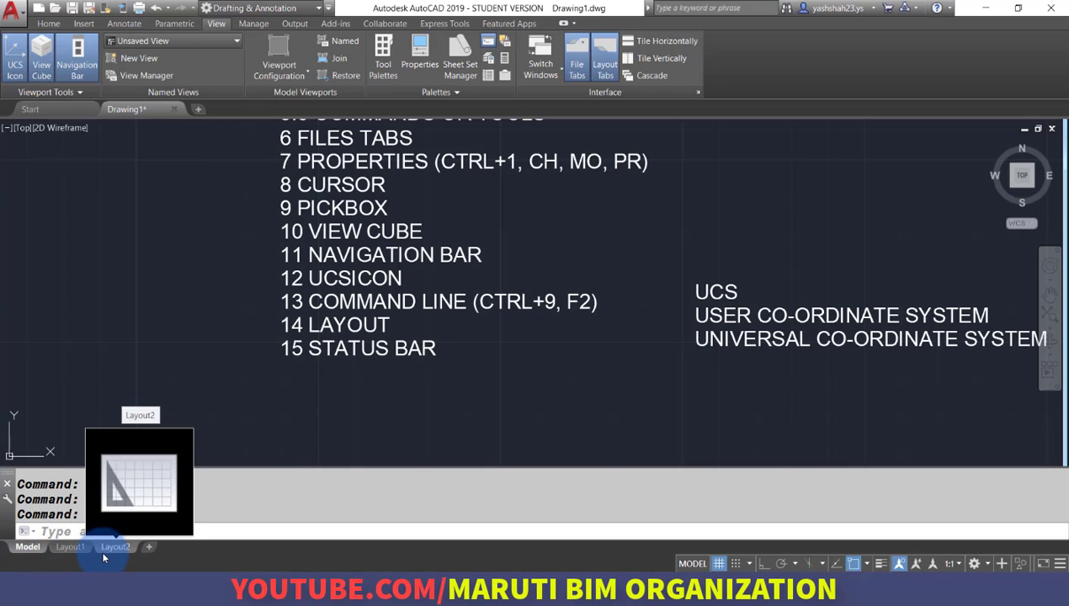
{"action": "key", "text": "ctrl+9"}
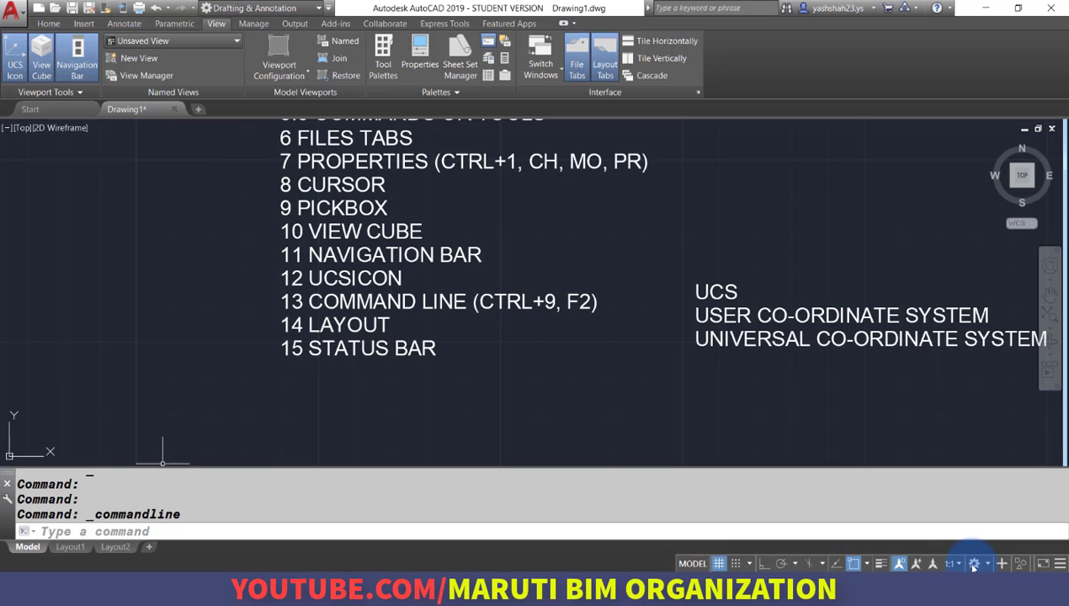
Customize the status bar to show Coordinates, Infer Constraints, Dynamic Input and Transparency
{"action": "left_click", "coordinate": [1060, 564]}
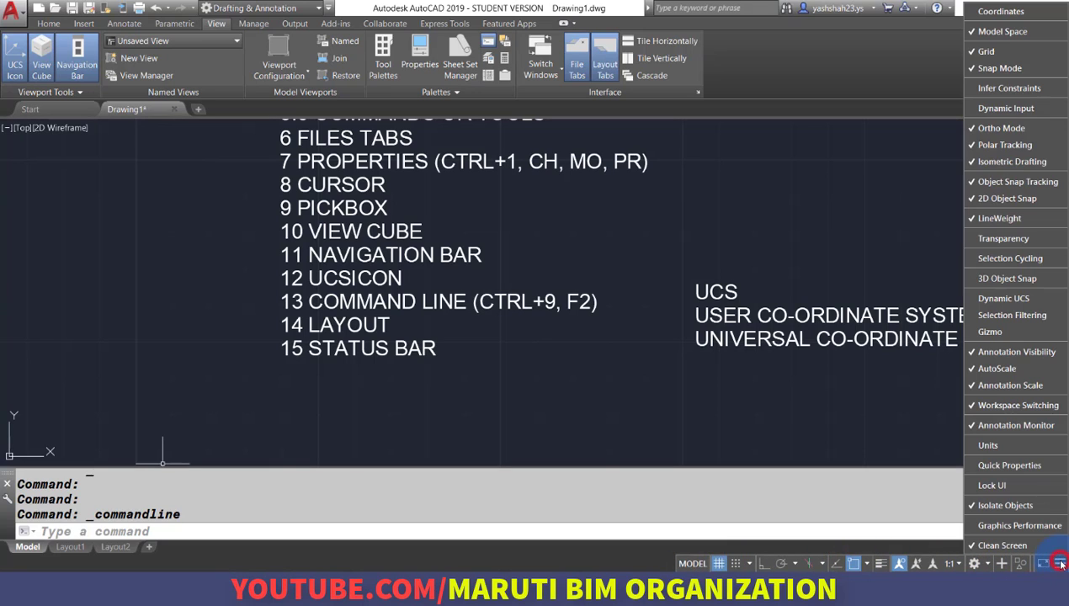
{"action": "left_click", "coordinate": [980, 12]}
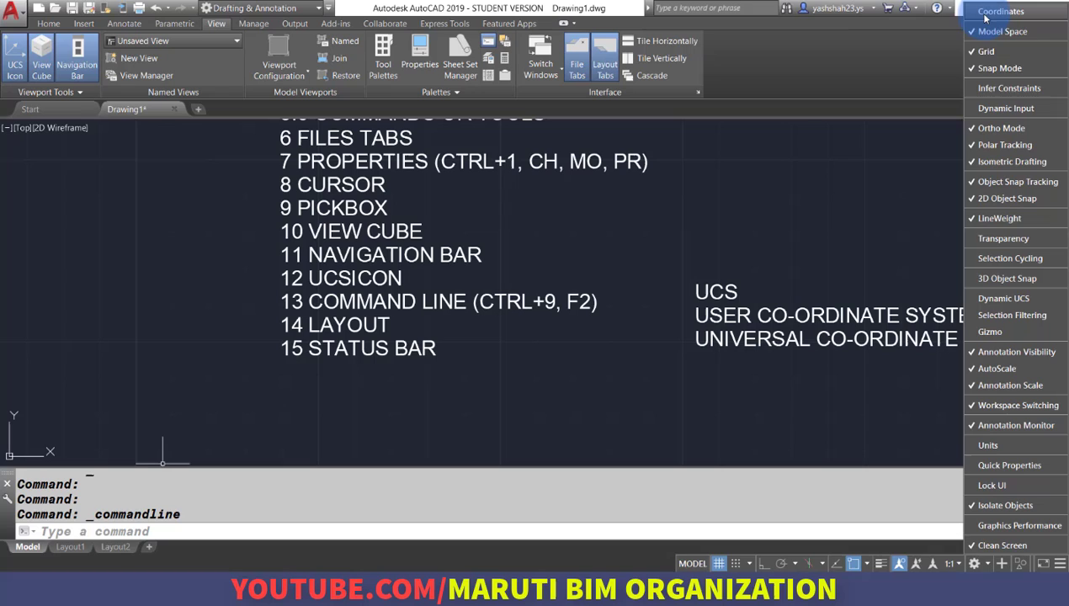
{"action": "left_click", "coordinate": [982, 87]}
{"action": "left_click", "coordinate": [989, 107]}
{"action": "left_click", "coordinate": [990, 238]}
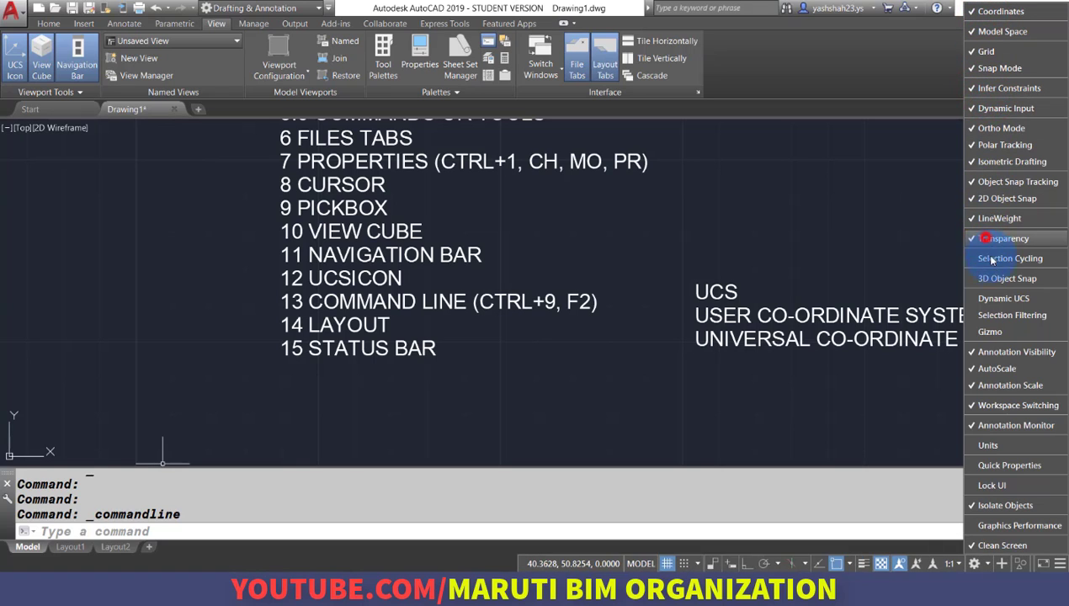
Add Selection Cycling, 3D Object Snap, Dynamic UCS, Selection Filtering and Gizmo to the status bar
{"action": "left_click", "coordinate": [990, 258]}
{"action": "left_click", "coordinate": [994, 279]}
{"action": "left_click", "coordinate": [993, 298]}
{"action": "left_click", "coordinate": [993, 315]}
{"action": "left_click", "coordinate": [990, 332]}
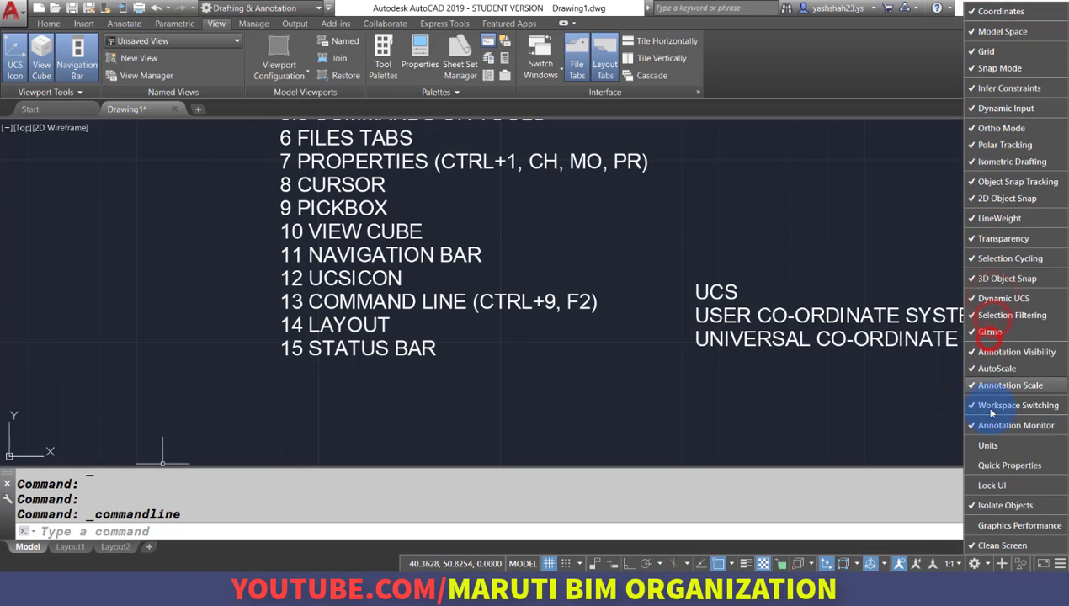
Add Units, Quick Properties, Lock UI and Graphics Performance to the status bar, and recheck the list of enabled items
{"action": "left_click", "coordinate": [989, 445]}
{"action": "left_click", "coordinate": [993, 465]}
{"action": "left_click", "coordinate": [992, 485]}
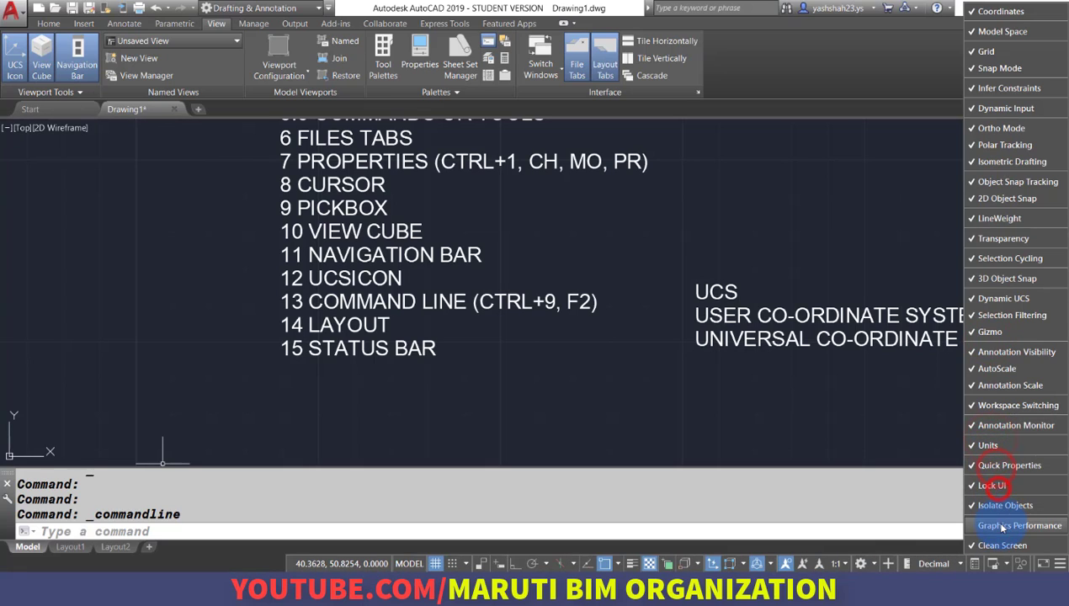
{"action": "left_click", "coordinate": [1004, 526]}
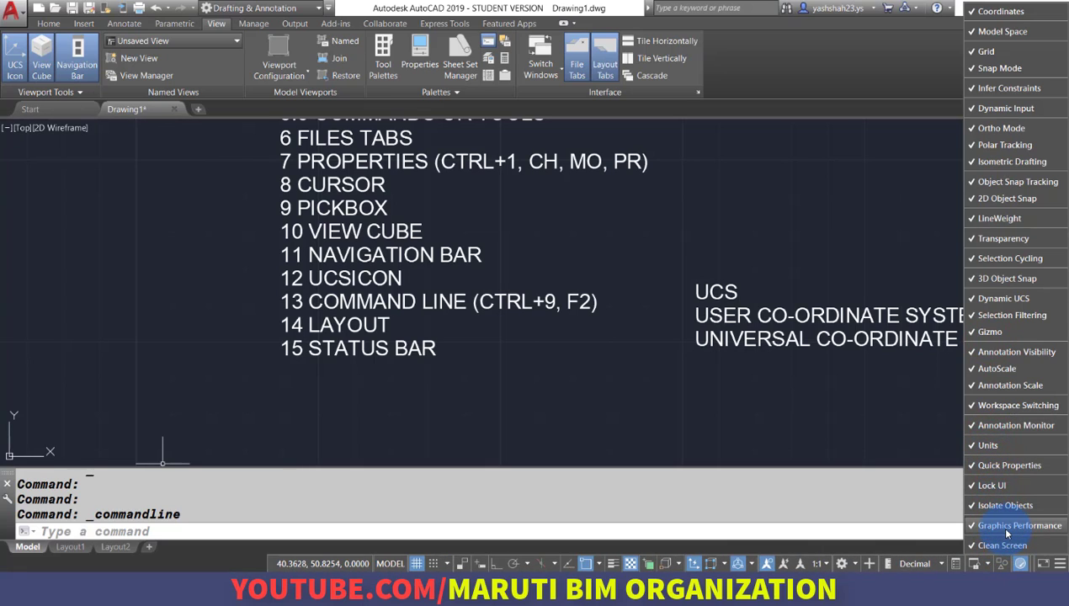
{"action": "left_click", "coordinate": [859, 424]}
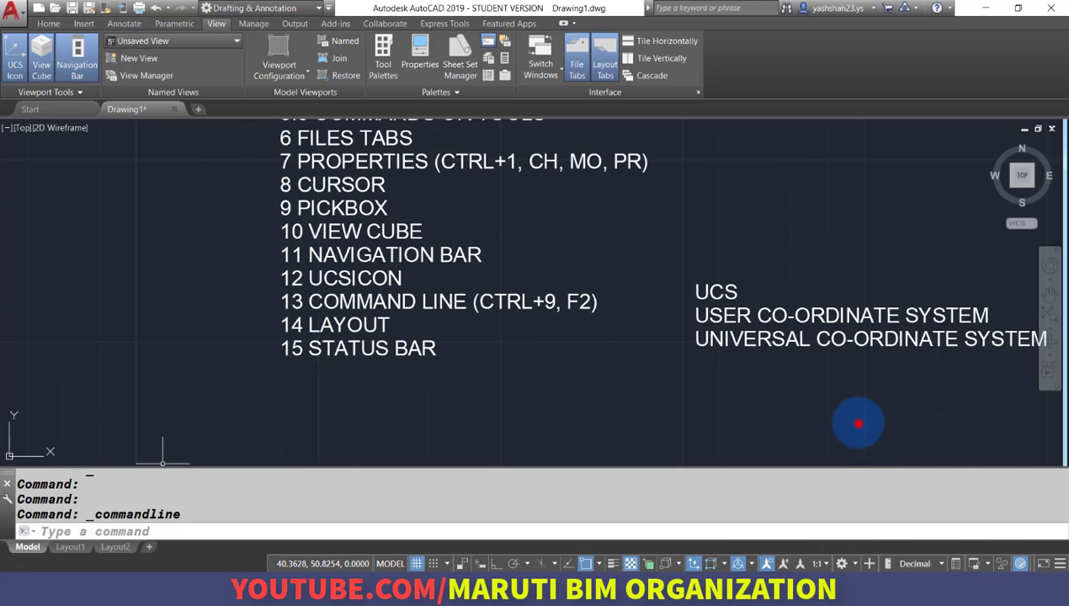
{"action": "left_click", "coordinate": [1059, 564]}
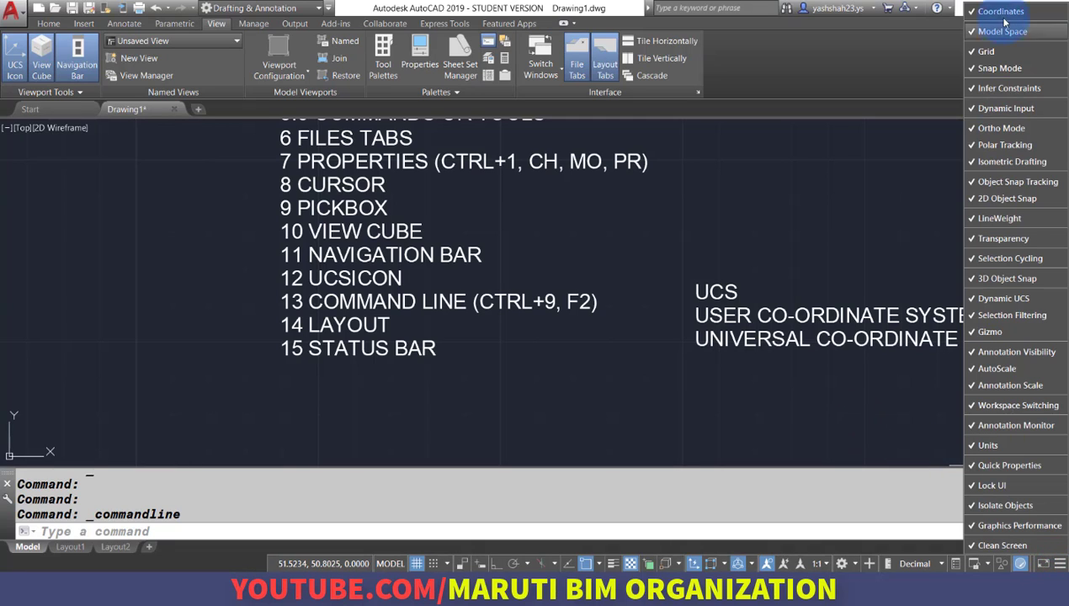
{"action": "left_click", "coordinate": [771, 405]}
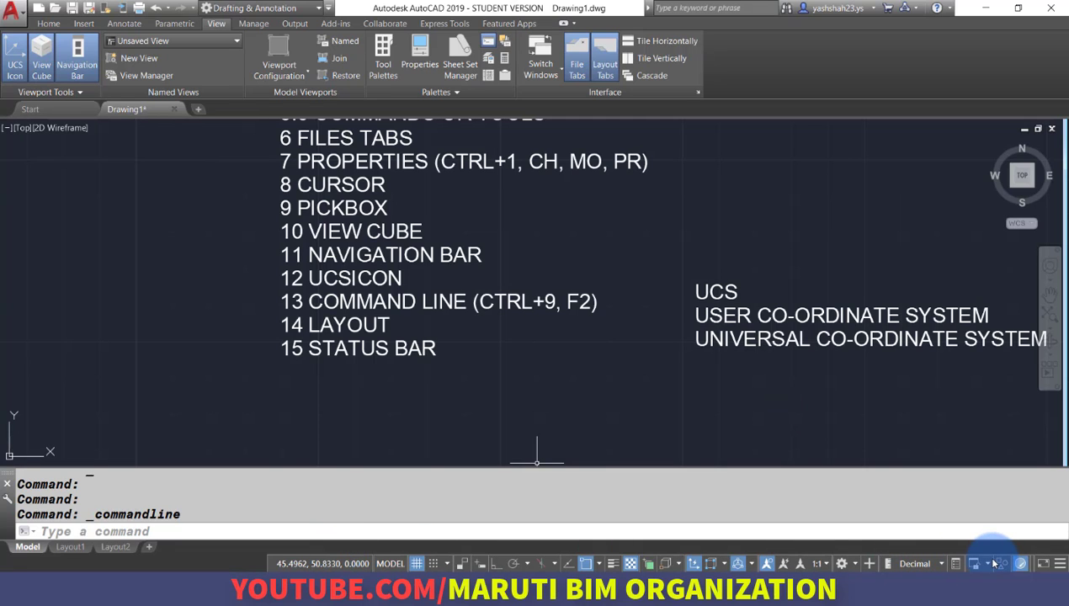
{"action": "scroll", "coordinate": [484, 370], "scroll_direction": "down", "scroll_amount": 5}
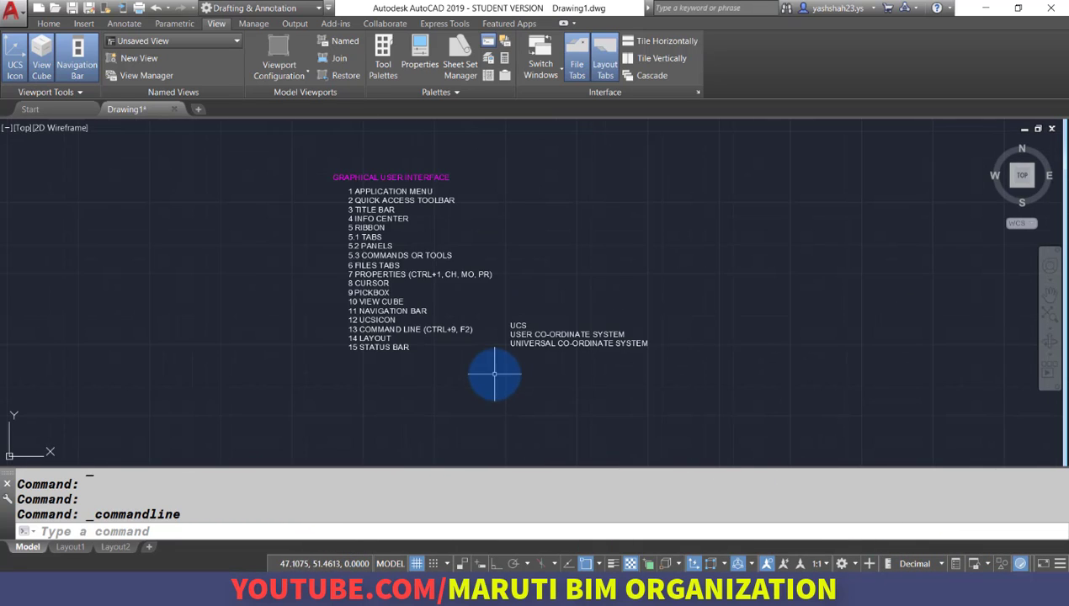
{"action": "scroll", "coordinate": [447, 182], "scroll_direction": "up", "scroll_amount": 5}
{"action": "scroll", "coordinate": [176, 198], "scroll_direction": "up", "scroll_amount": 4}
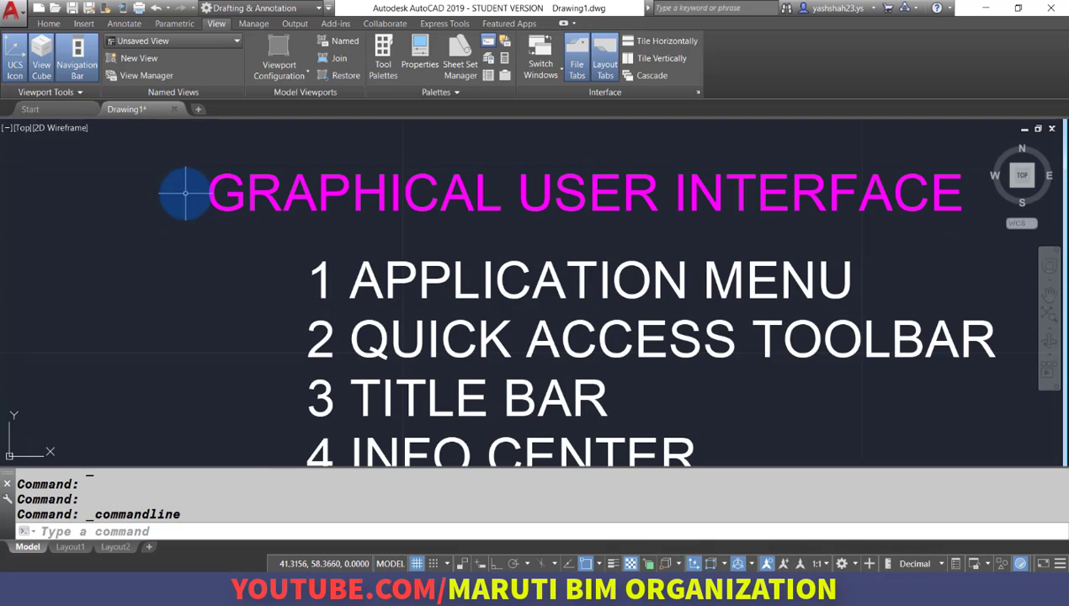
{"action": "middle_click_drag", "start_coordinate": [165, 218], "coordinate": [86, 284]}
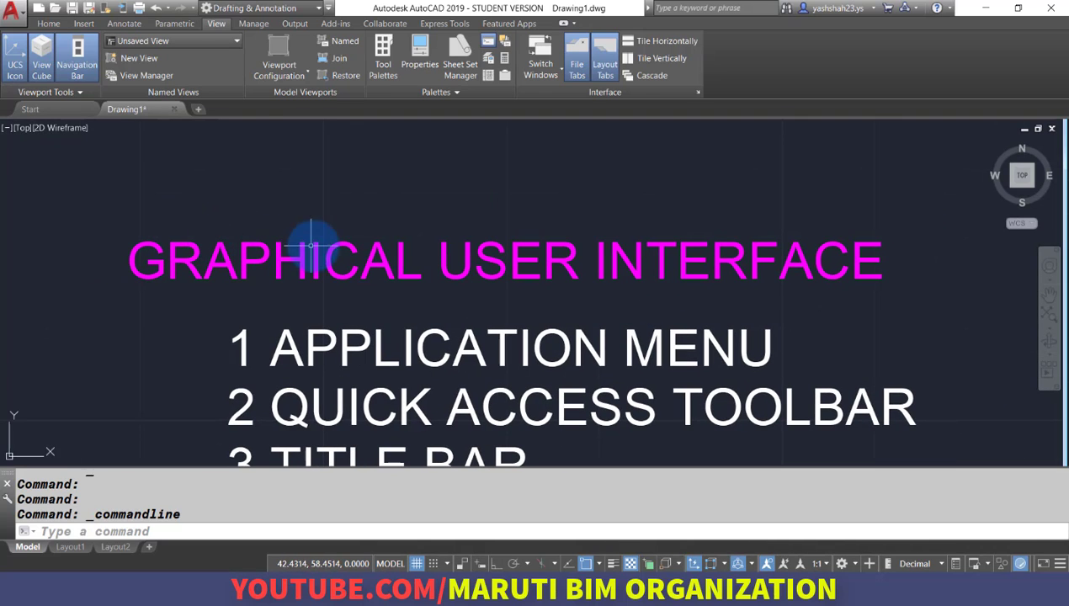
{"action": "scroll", "coordinate": [434, 231], "scroll_direction": "down", "scroll_amount": 5}
Switch to PDF-XChange Viewer to examine the labelled AutoCAD interface diagram on page 6, and return to the AutoCAD drawing
{"action": "left_click", "coordinate": [575, 593]}
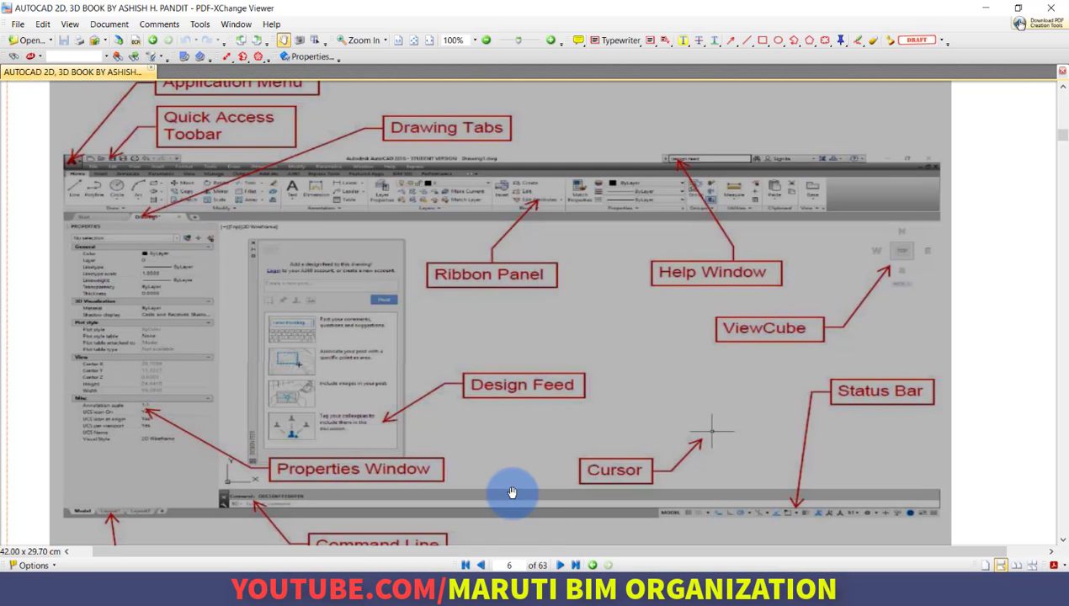
{"action": "scroll", "coordinate": [455, 346], "scroll_direction": "down", "scroll_amount": 12}
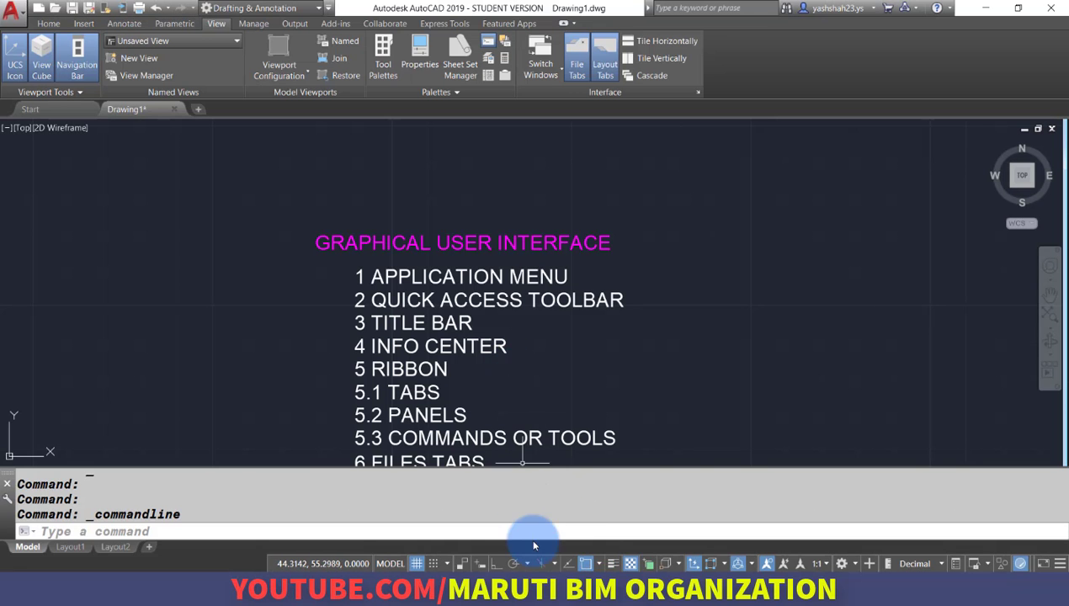
{"action": "scroll", "coordinate": [423, 282], "scroll_direction": "down", "scroll_amount": 5}
{"action": "scroll", "coordinate": [443, 320], "scroll_direction": "up", "scroll_amount": 2}
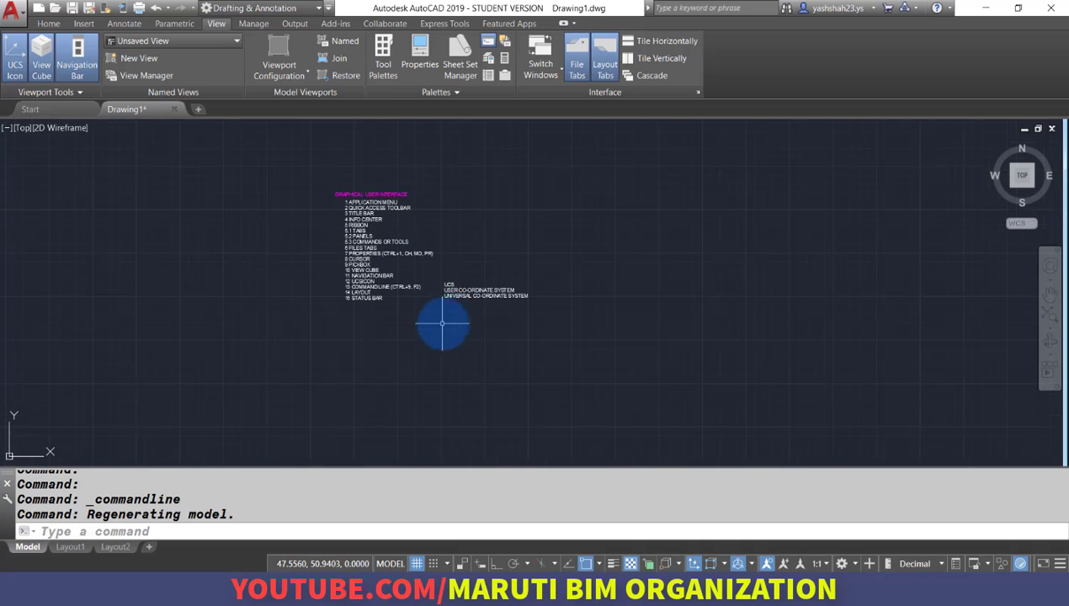
Add the single-line text AUTOCAD 2D BASIC COMMANDS, height 0.2 and rotation 0, in the empty area beside the interface list
{"action": "middle_click_drag", "start_coordinate": [516, 304], "coordinate": [283, 359]}
{"action": "scroll", "coordinate": [335, 276], "scroll_direction": "up", "scroll_amount": 2}
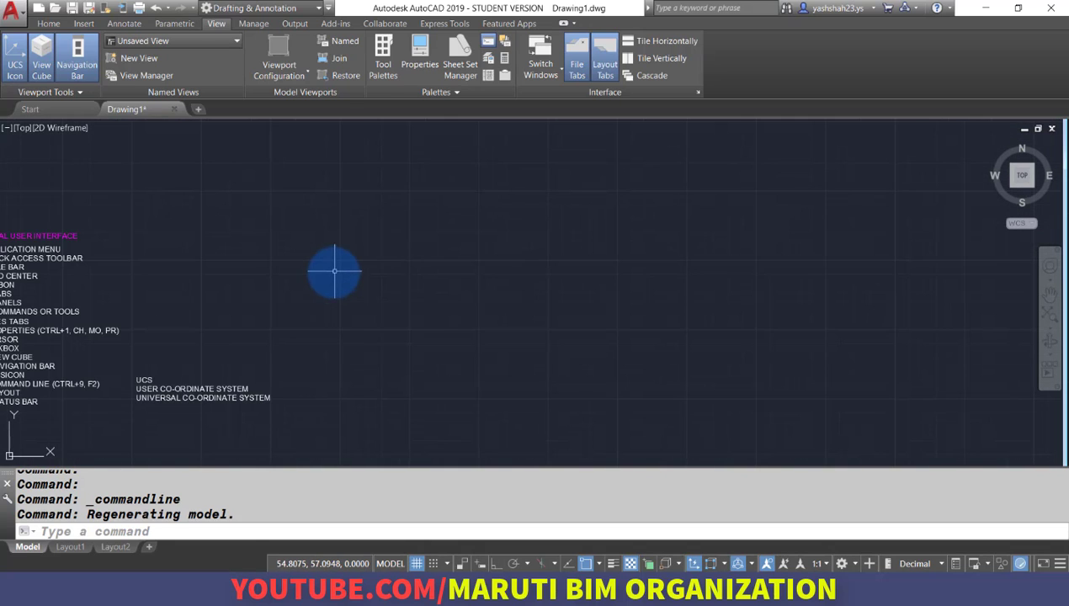
{"action": "type", "text": "dt"}
{"action": "key", "text": "Return"}
{"action": "left_click", "coordinate": [282, 266]}
{"action": "key", "text": "Return"}
{"action": "key", "text": "Return"}
{"action": "type", "text": "a"}
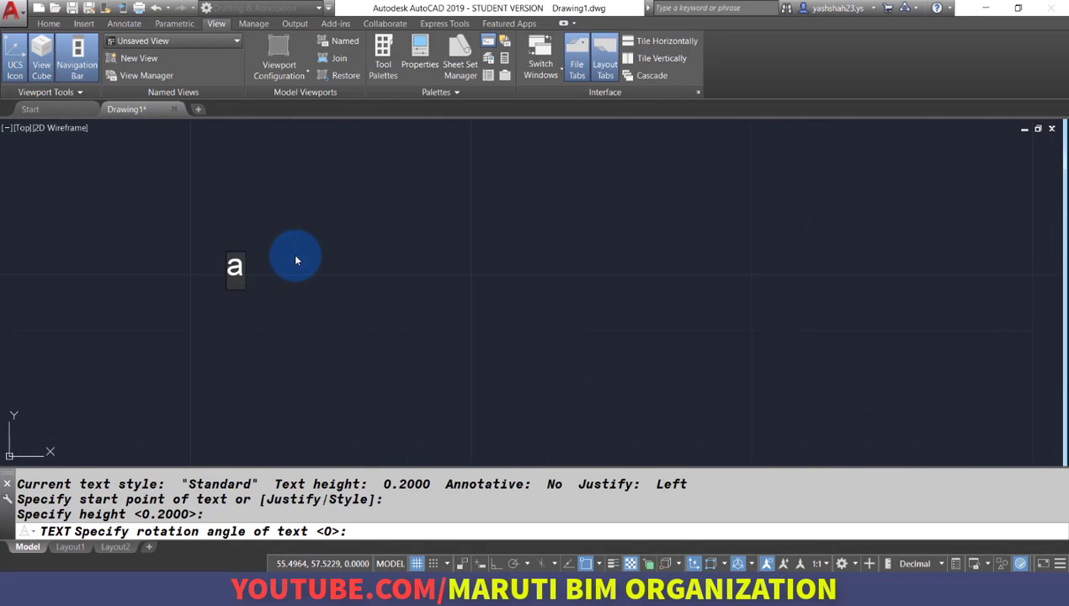
{"action": "type", "text": "utocad"}
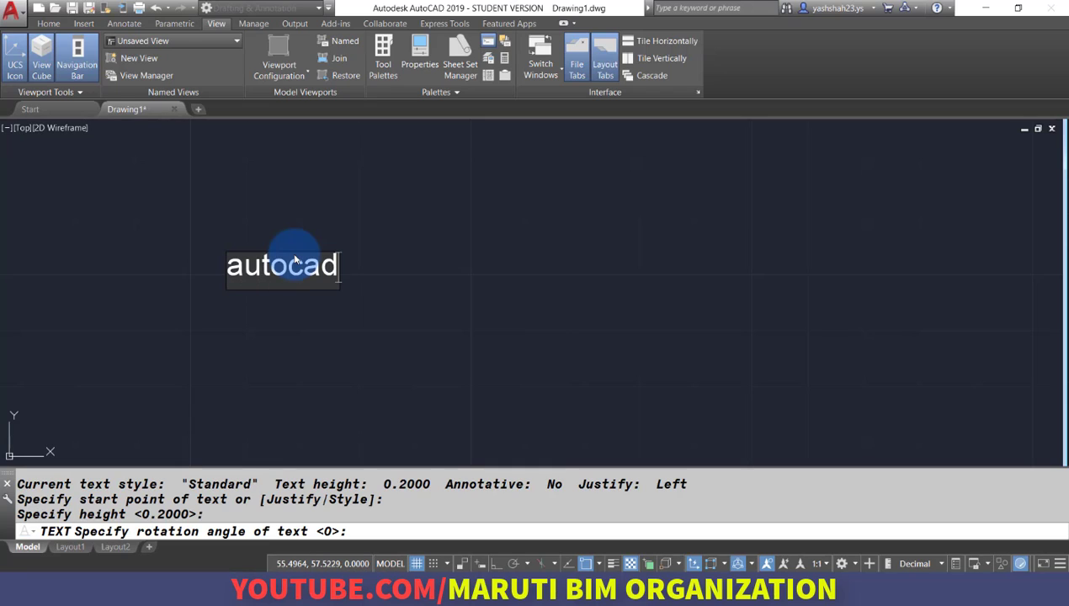
{"action": "type", "text": "AUTO"}
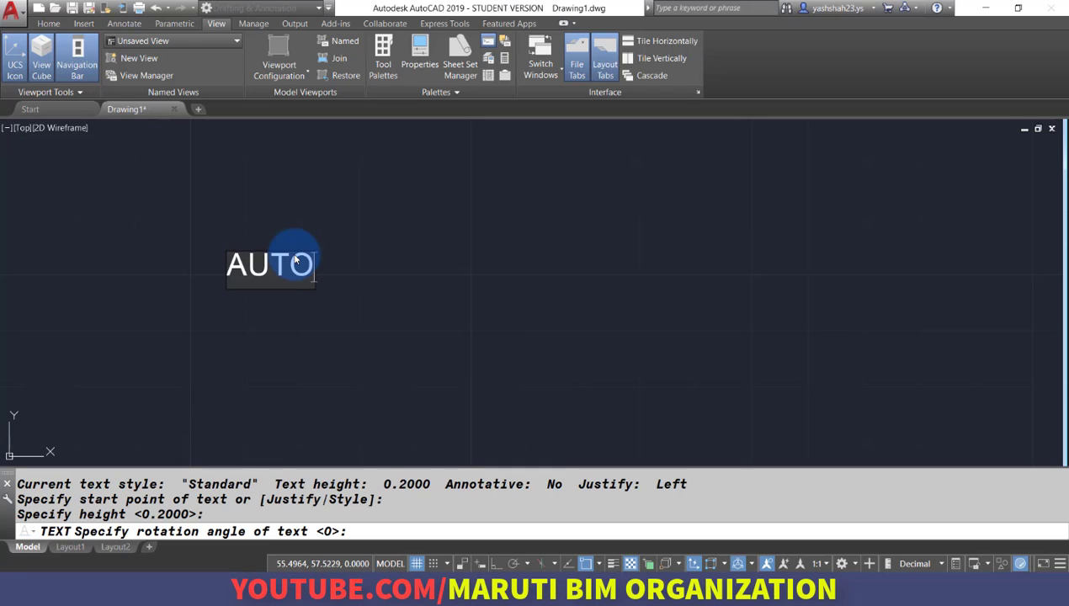
{"action": "type", "text": "CAD 2D BASUI"}
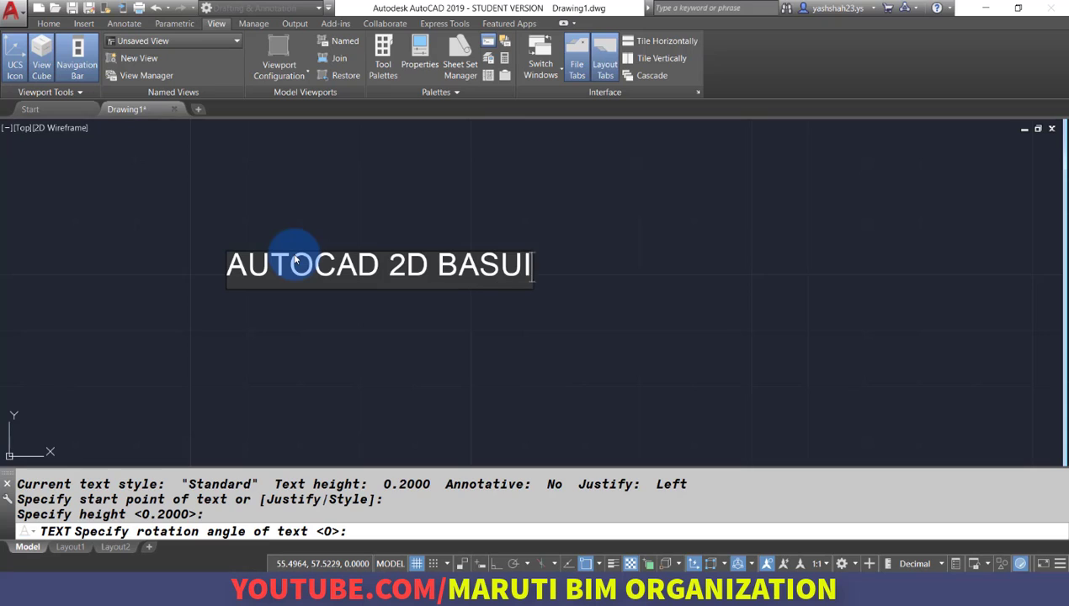
{"action": "key", "text": "BackSpace"}
{"action": "key", "text": "BackSpace"}
{"action": "type", "text": "IC COMMANDS"}
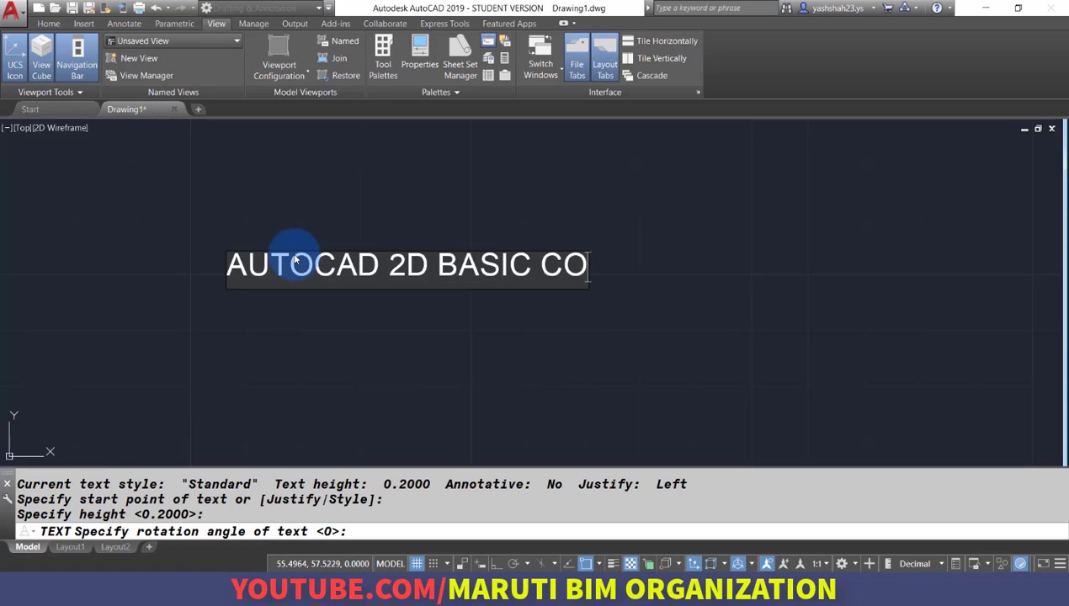
{"action": "key", "text": "Return"}
{"action": "key", "text": "Return"}
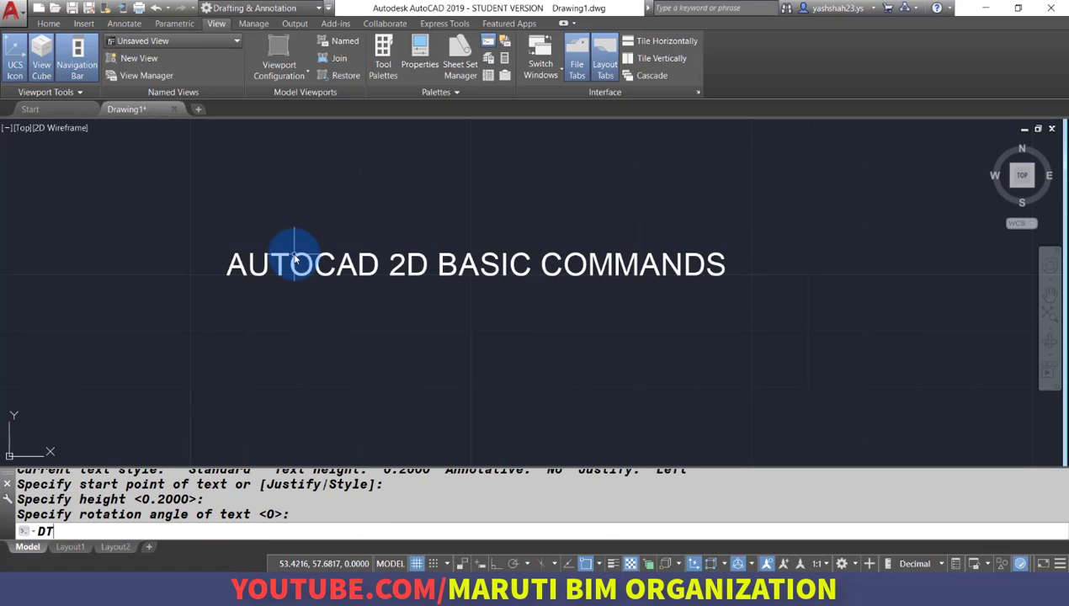
Add the single-line text 1 WORKSPACE below the AUTOCAD 2D BASIC COMMANDS heading, keeping height 0.2 and rotation 0
{"action": "key", "text": "Return"}
{"action": "left_click", "coordinate": [271, 346]}
{"action": "key", "text": "Return"}
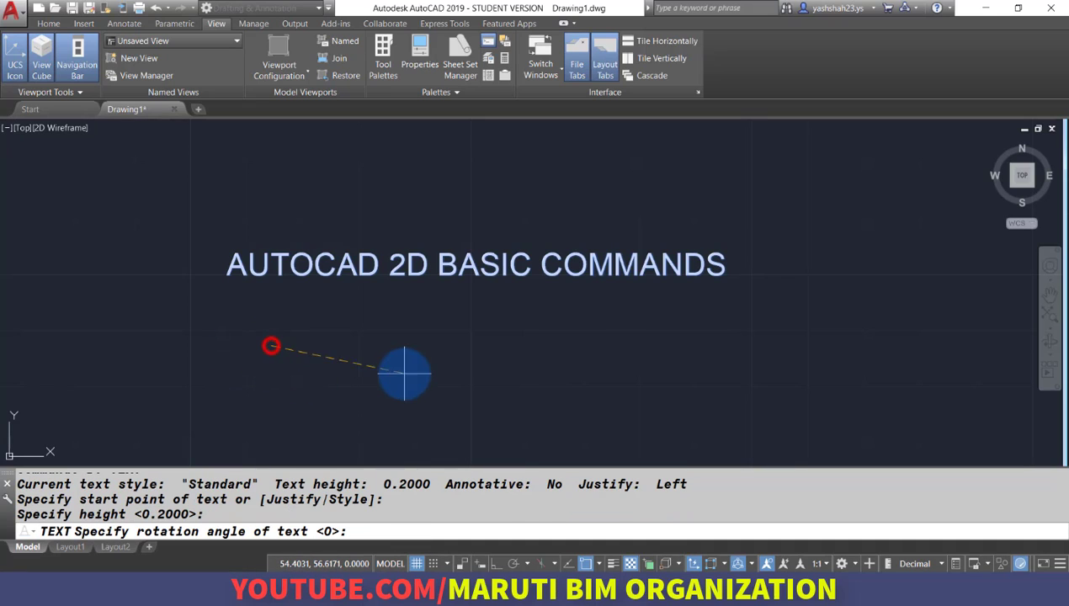
{"action": "key", "text": "Return"}
{"action": "type", "text": "1"}
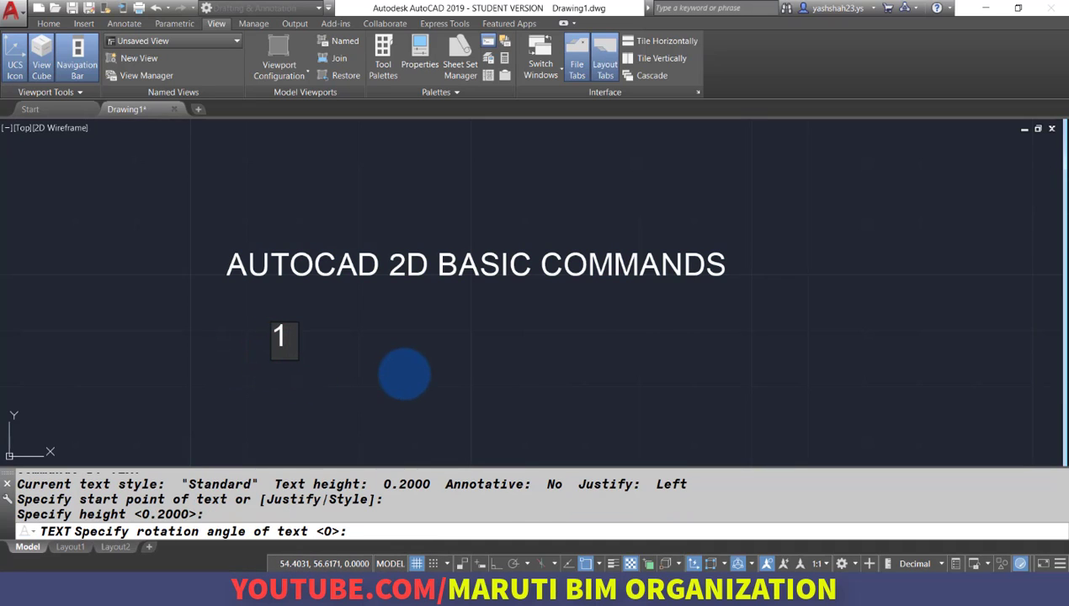
{"action": "type", "text": " WORKSPACE"}
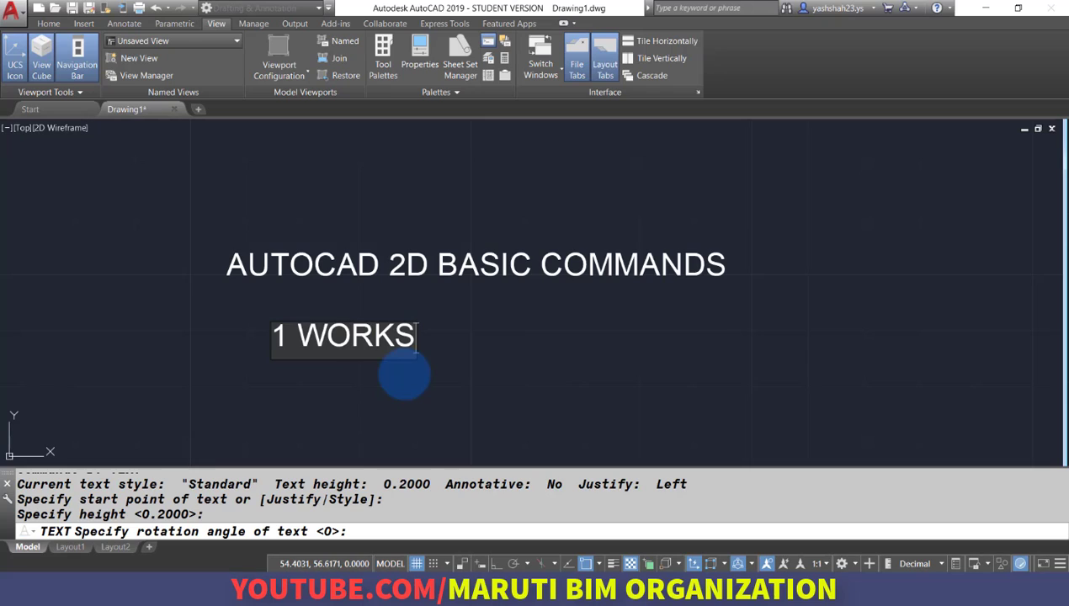
{"action": "key", "text": "Escape"}
{"action": "key", "text": "Escape"}
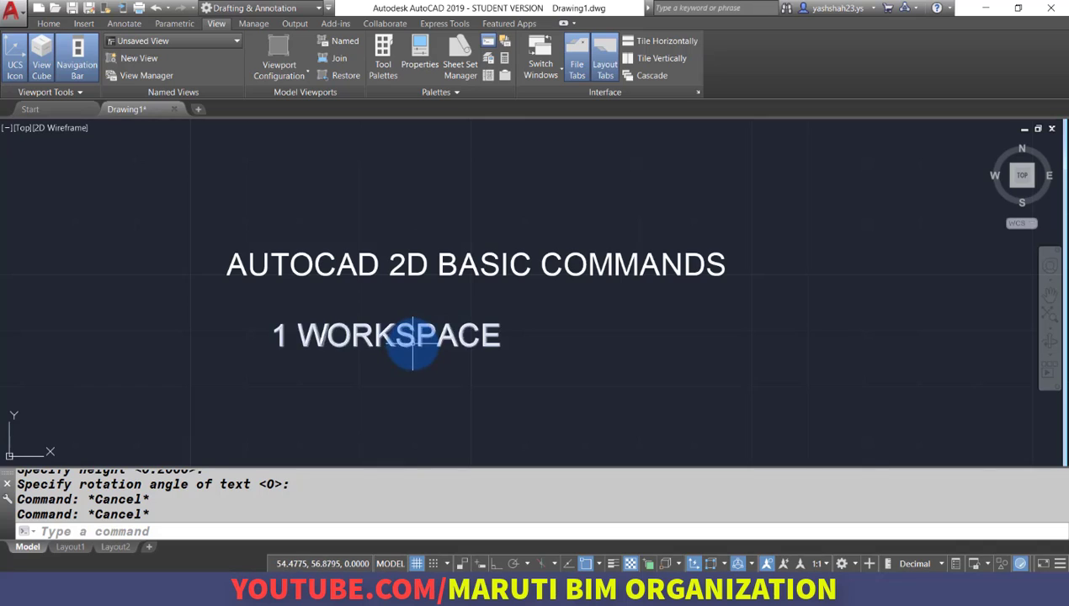
{"action": "scroll", "coordinate": [413, 347], "scroll_direction": "down", "scroll_amount": 4}
{"action": "scroll", "coordinate": [408, 345], "scroll_direction": "up", "scroll_amount": 2}
{"action": "scroll", "coordinate": [405, 341], "scroll_direction": "up", "scroll_amount": 4}
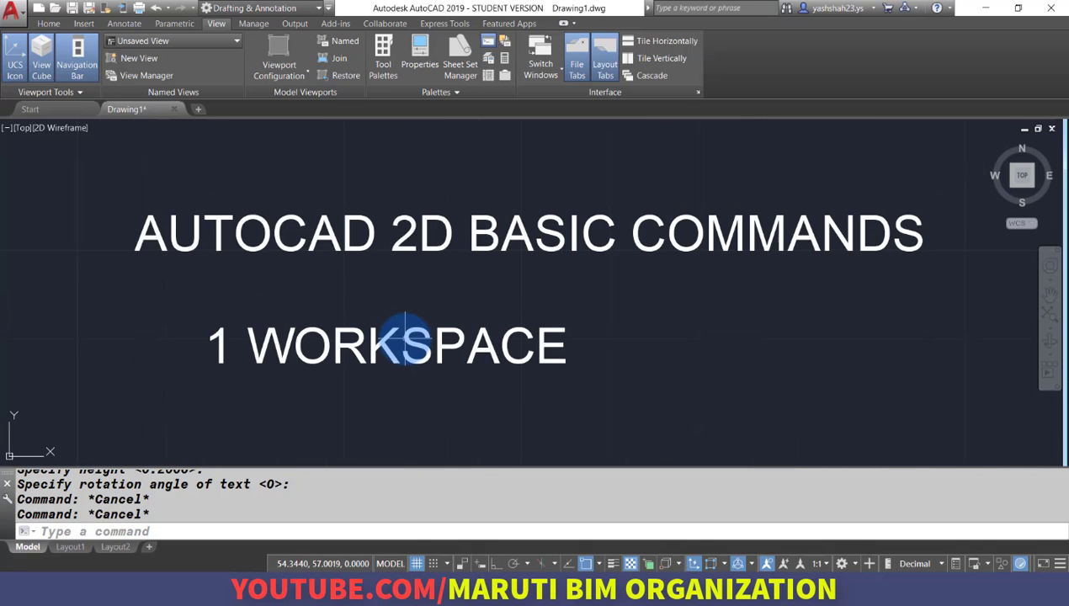
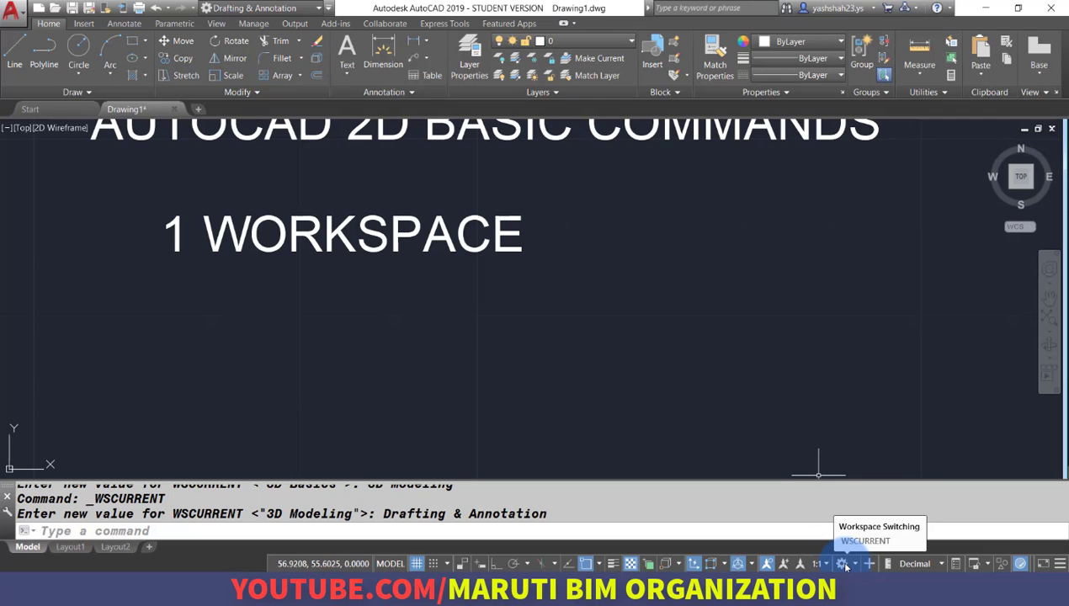
Examine the available workspaces and the workspace saving, settings and customization options without changing the current one
{"action": "left_click", "coordinate": [842, 564]}
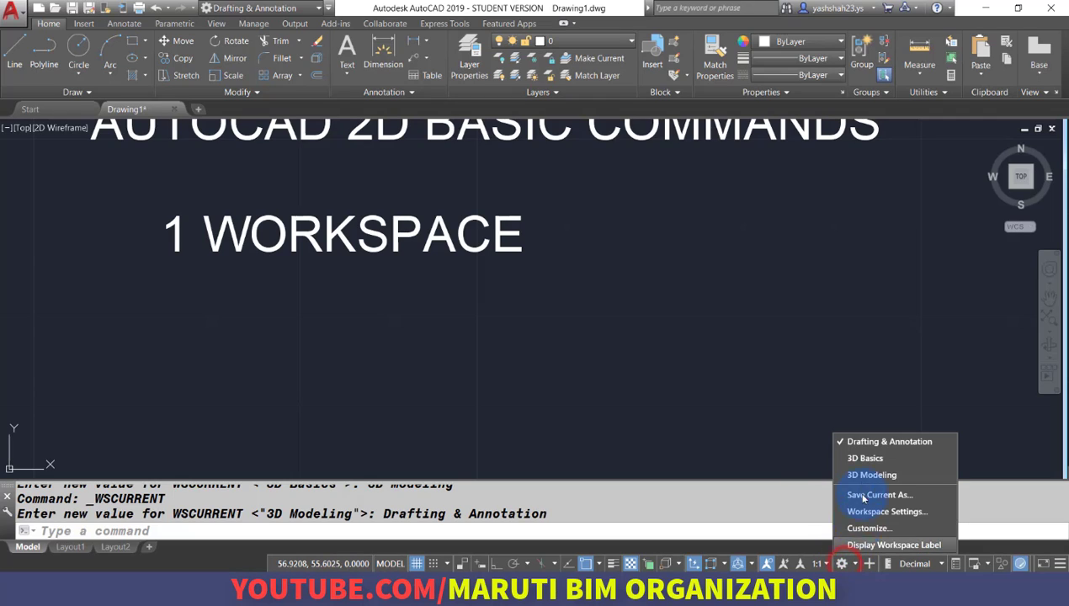
{"action": "left_click", "coordinate": [779, 454]}
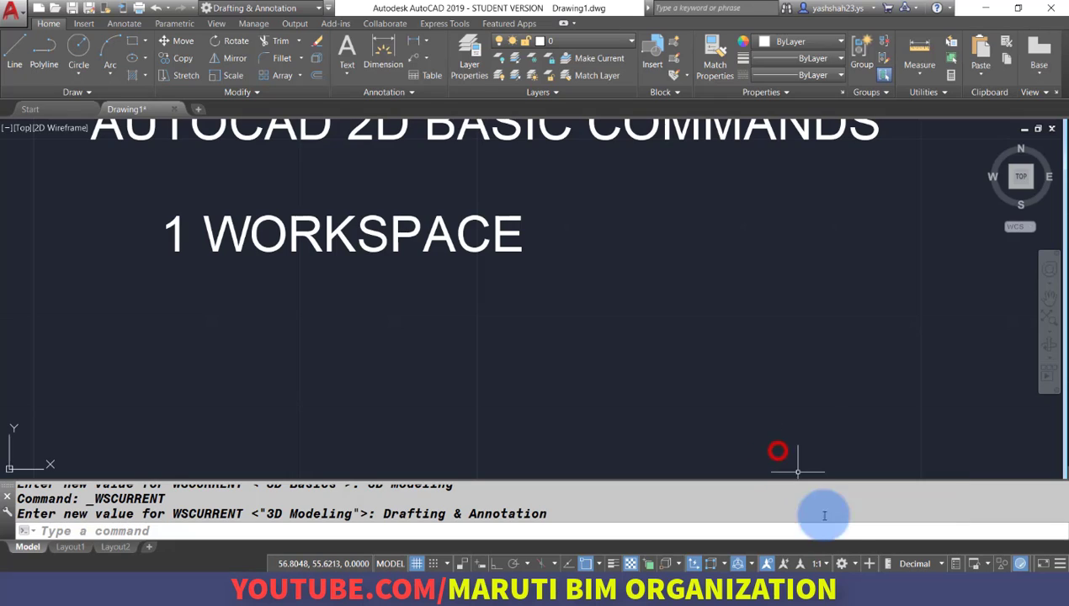
{"action": "left_click", "coordinate": [842, 563]}
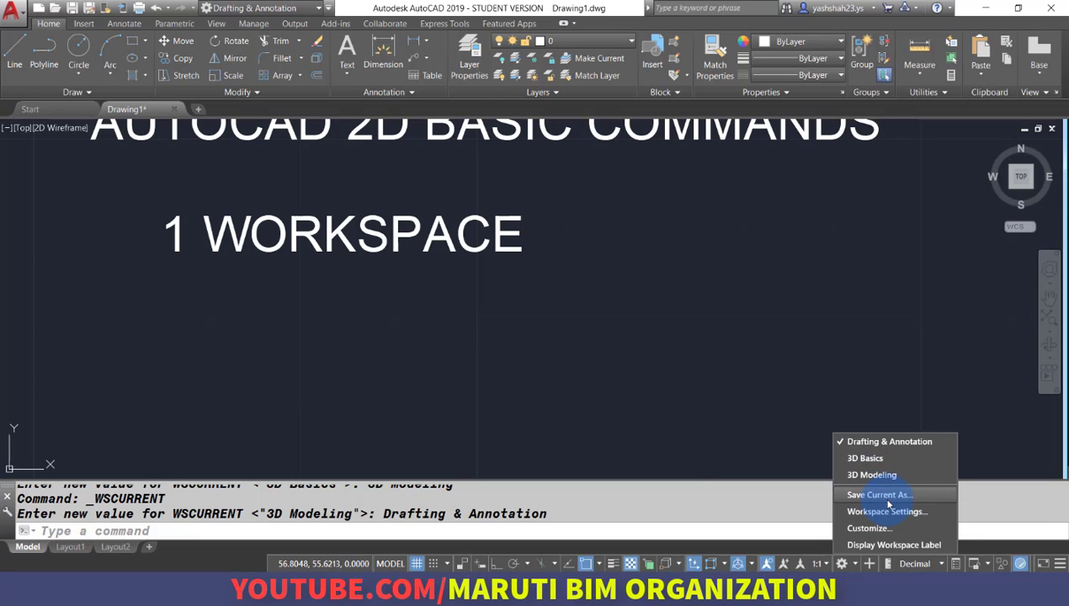
{"action": "left_click", "coordinate": [729, 463]}
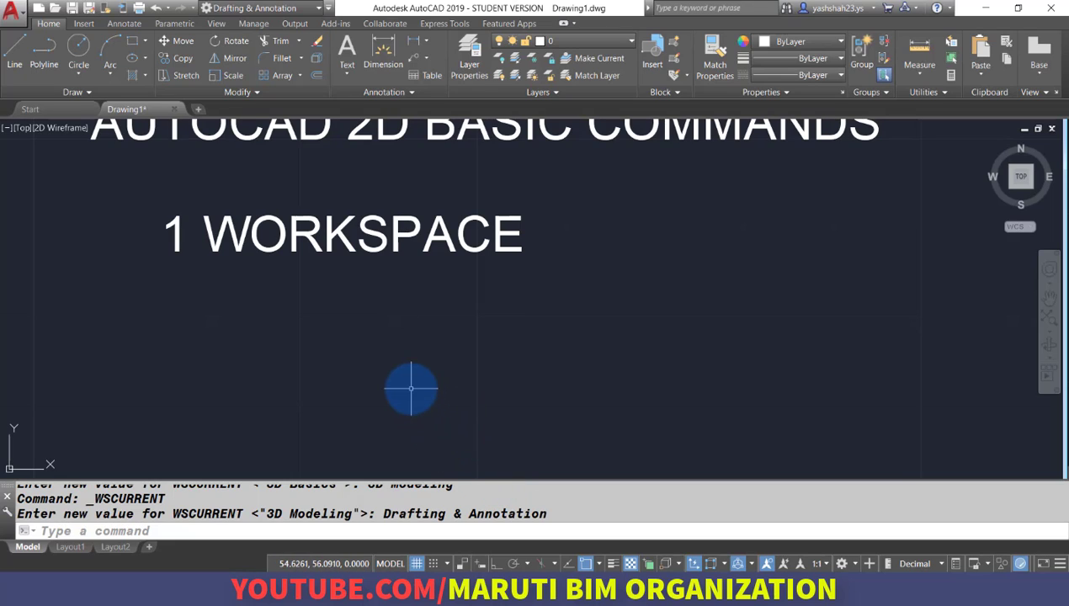
Display the classic menu bar by setting the MENUBAR variable to 1
{"action": "type", "text": "M"}
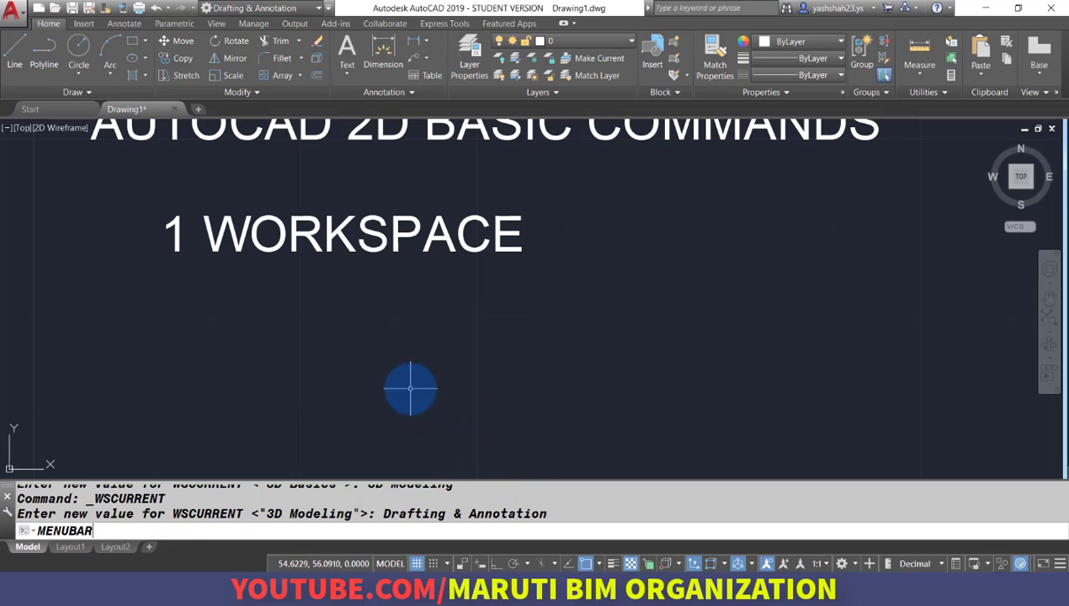
{"action": "type", "text": "ENUBAR"}
{"action": "key", "text": "Return"}
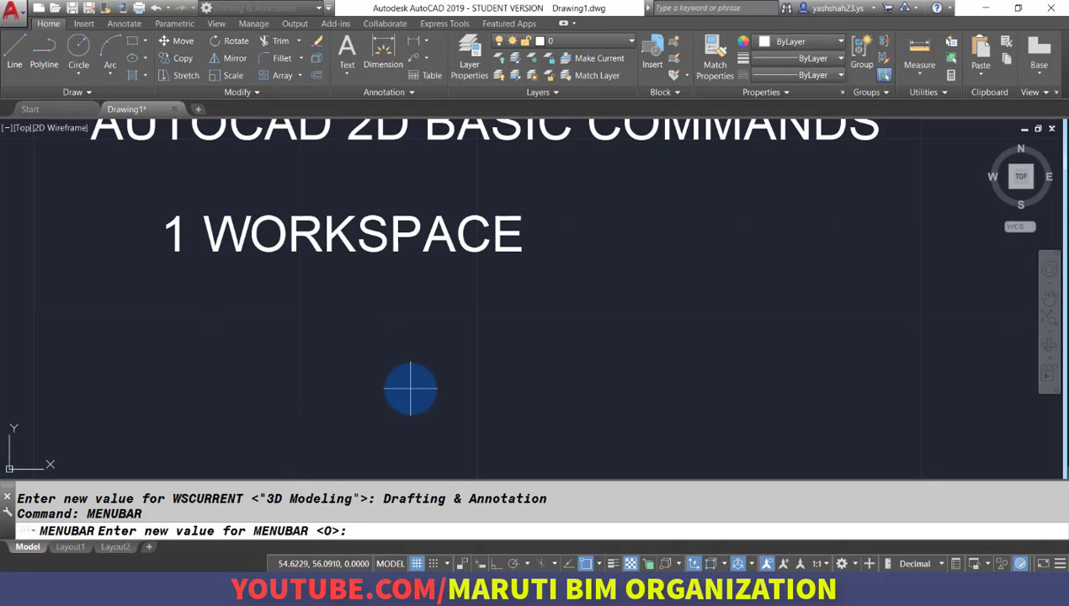
{"action": "key", "text": "Return"}
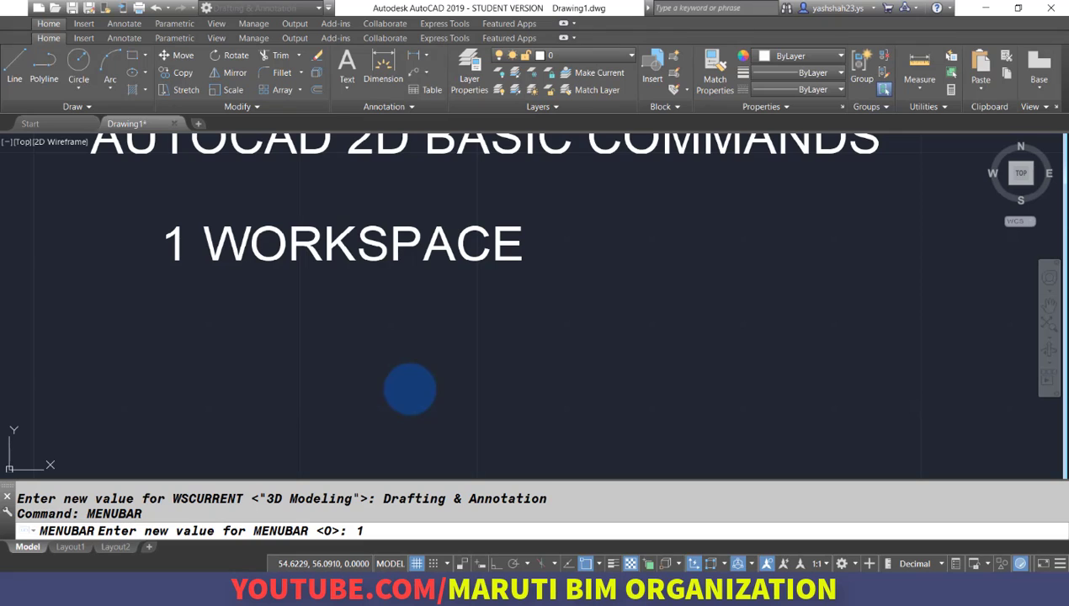
Add the single-line text 2 MENUBAR below the 1 WORKSPACE line, keeping height 0.2 and rotation 0
{"action": "type", "text": "DT"}
{"action": "key", "text": "Return"}
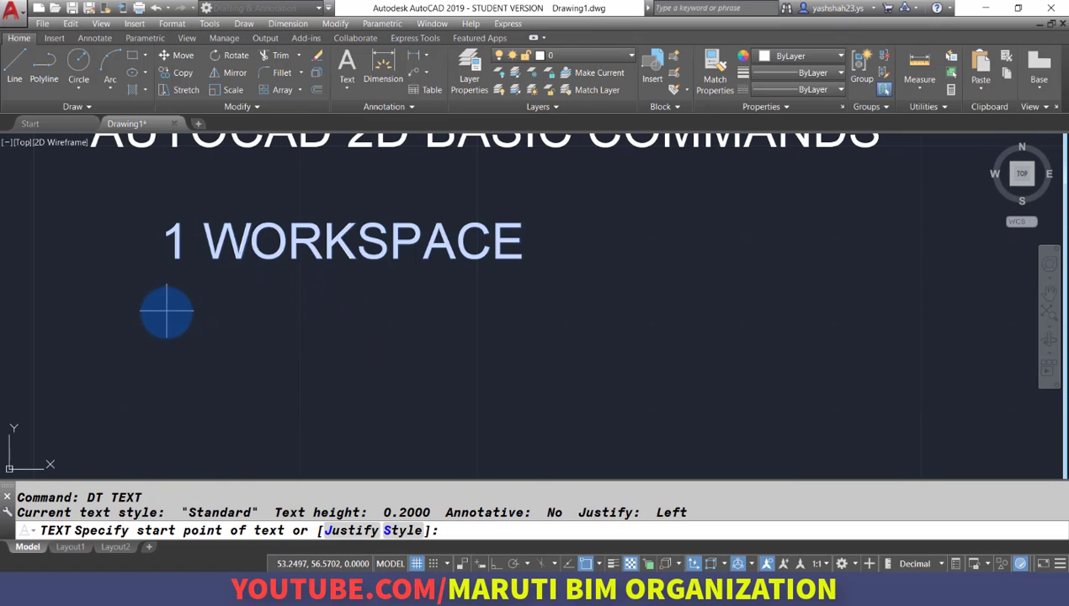
{"action": "left_click", "coordinate": [171, 329]}
{"action": "key", "text": "Return"}
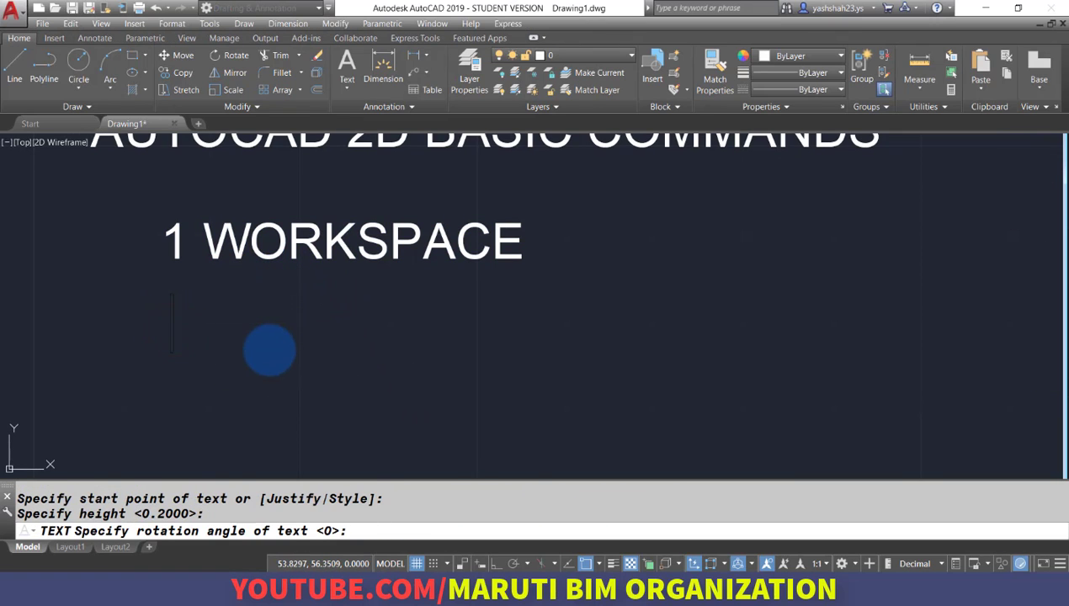
{"action": "type", "text": "2 MEN"}
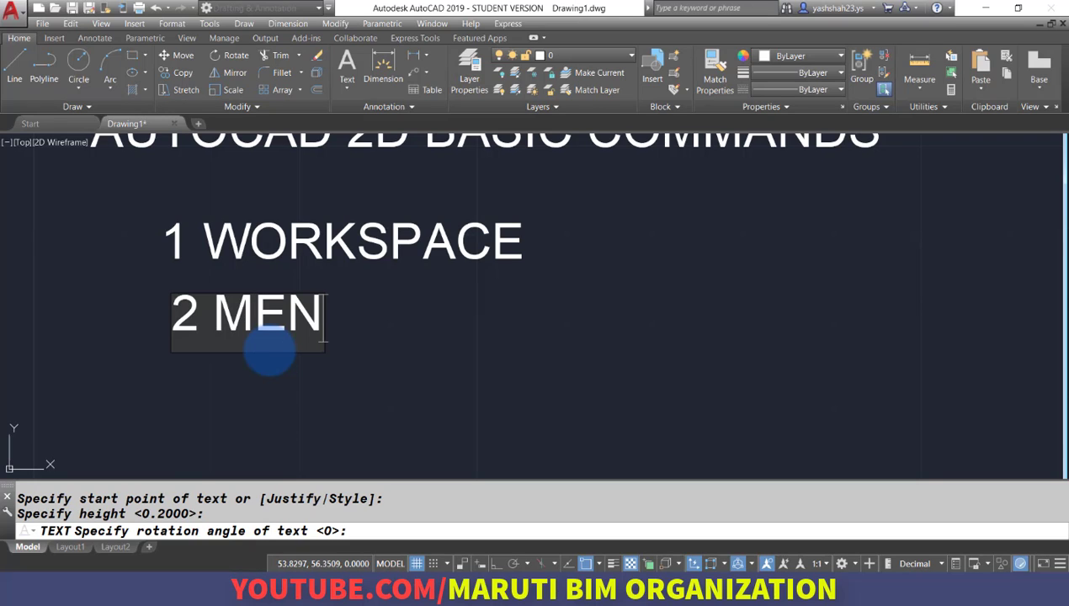
{"action": "type", "text": "UBAR"}
{"action": "key", "text": "Return"}
{"action": "key", "text": "Return"}
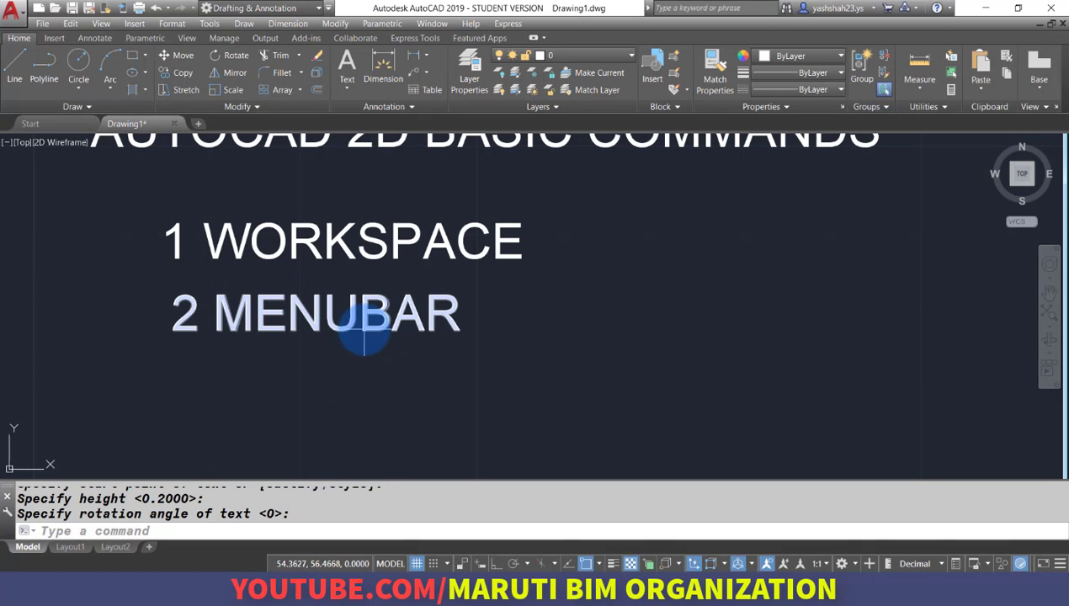
Display the AutoCAD Draw and Modify toolbars
{"action": "left_click", "coordinate": [210, 23]}
{"action": "mouse_move", "coordinate": [225, 65]}
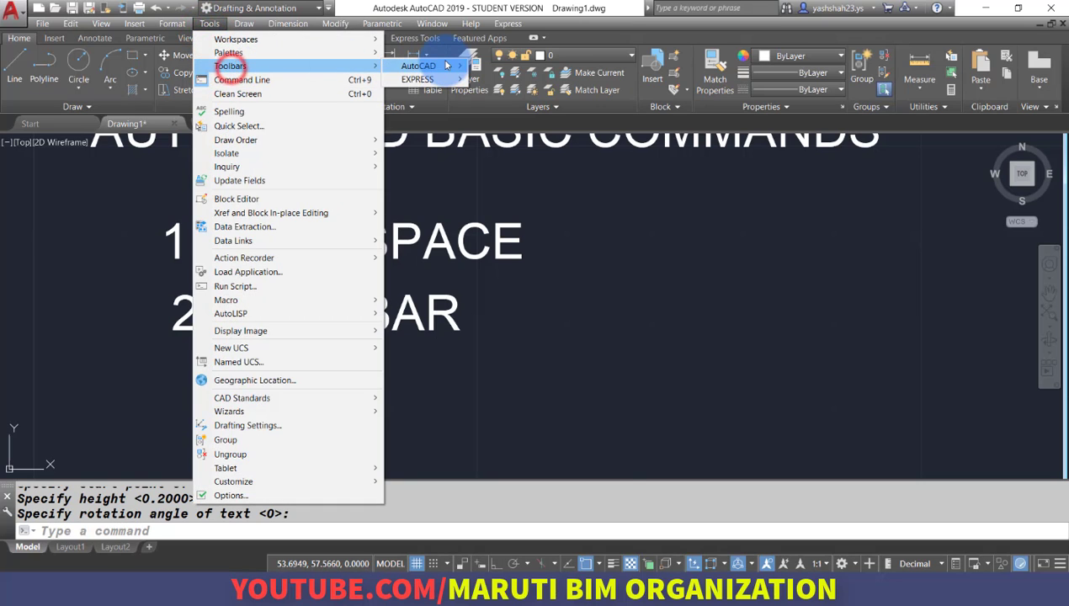
{"action": "mouse_move", "coordinate": [446, 66]}
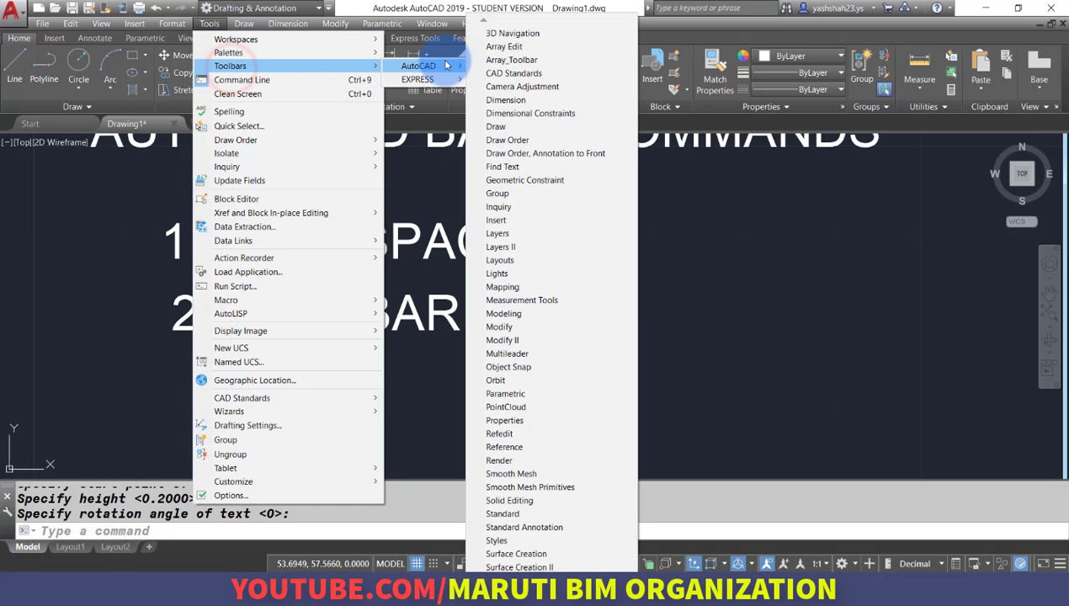
{"action": "left_click", "coordinate": [522, 132]}
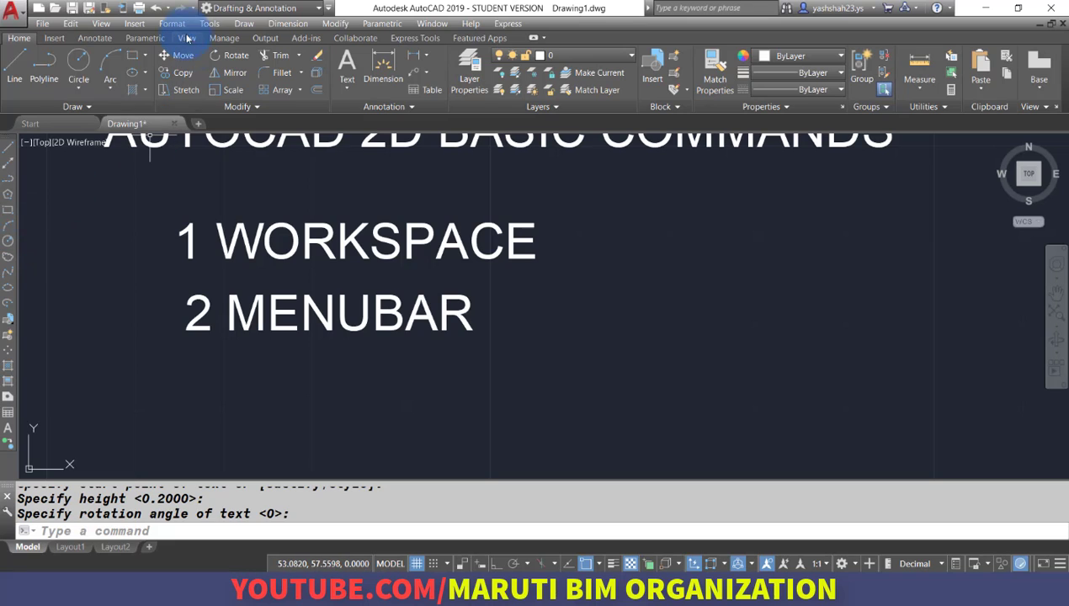
{"action": "left_click", "coordinate": [209, 23]}
{"action": "mouse_move", "coordinate": [230, 66]}
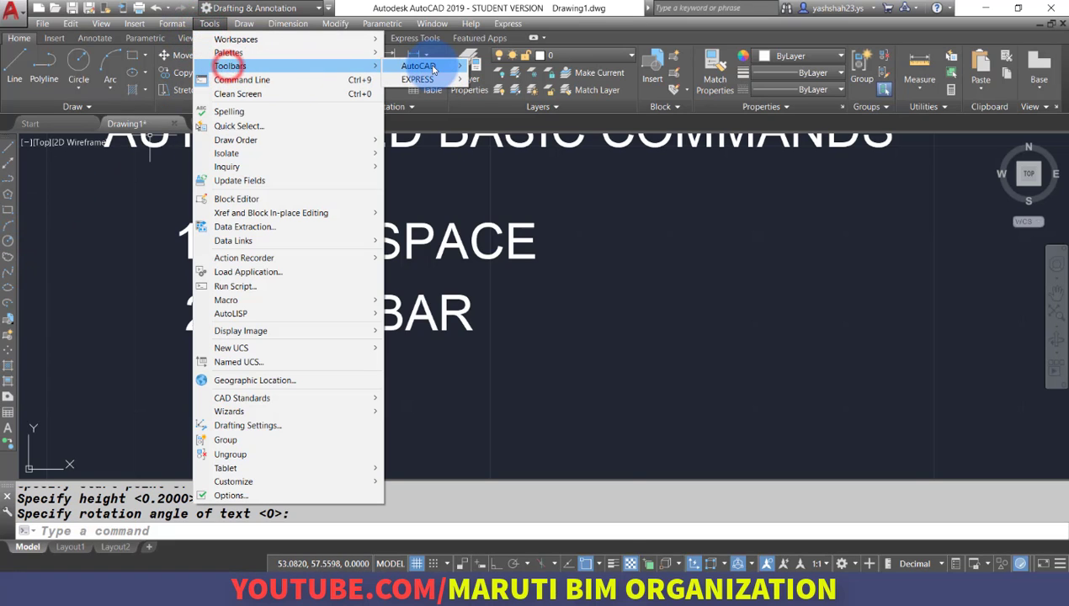
{"action": "mouse_move", "coordinate": [425, 66]}
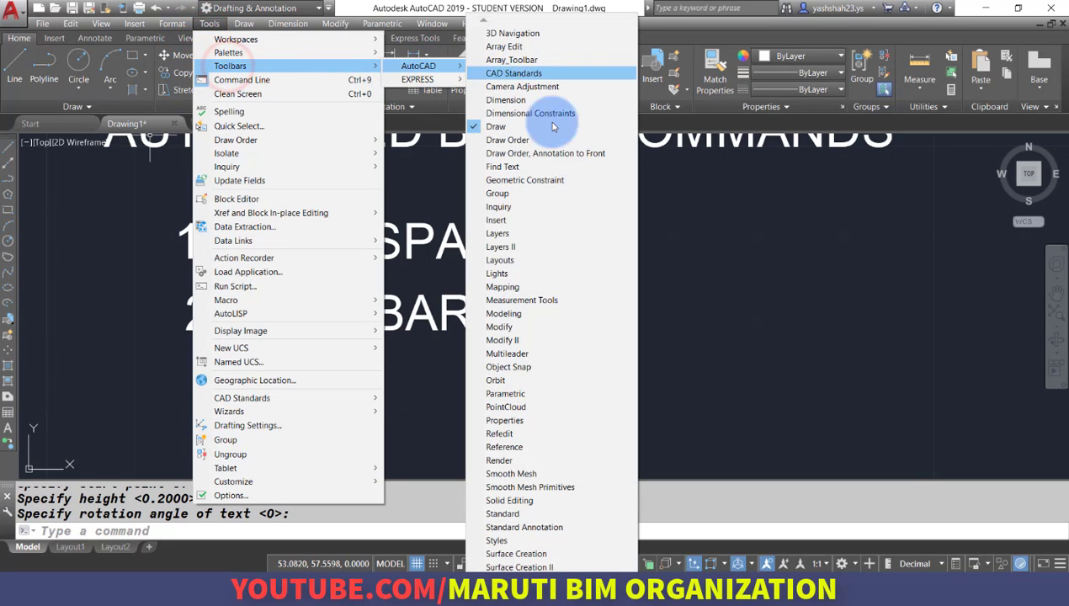
{"action": "left_click", "coordinate": [546, 327]}
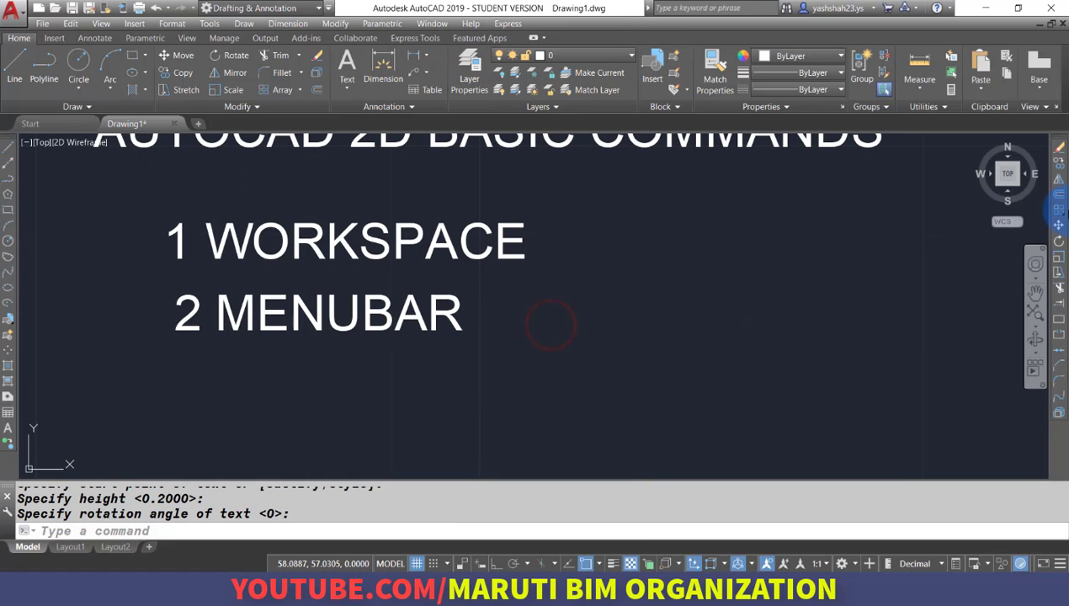
Display the AutoCAD Standard, Styles, Layers and Properties toolbars in addition to Draw and Modify
{"action": "right_click", "coordinate": [10, 248]}
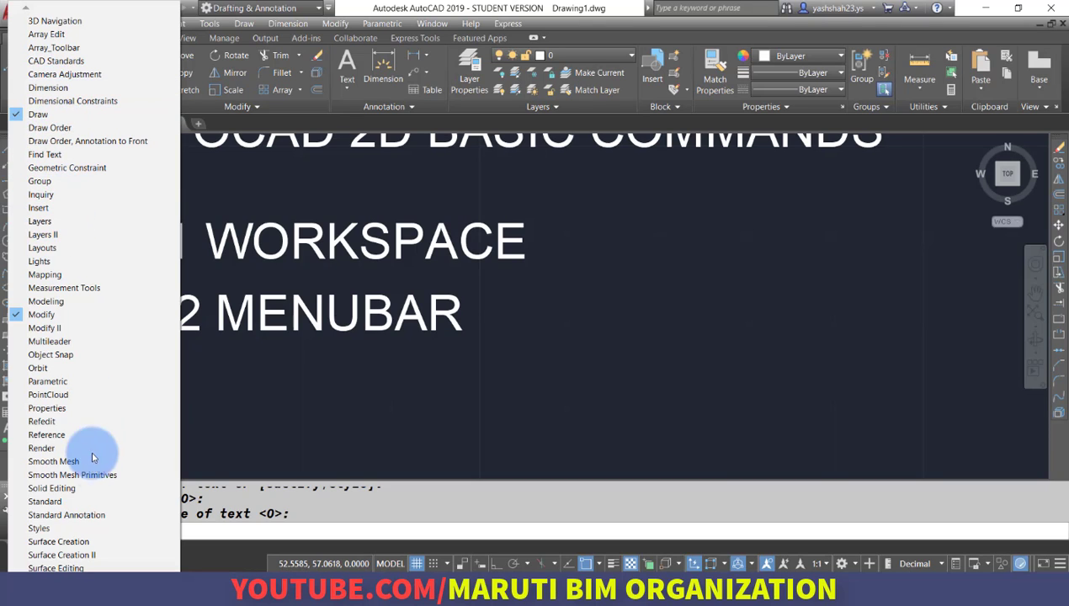
{"action": "left_click", "coordinate": [67, 502]}
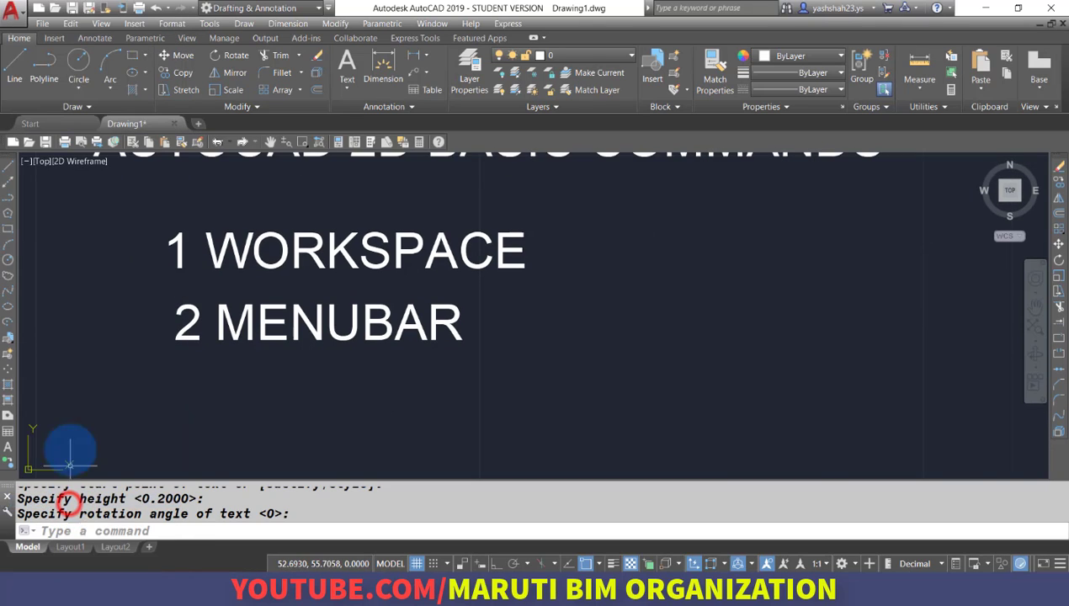
{"action": "right_click", "coordinate": [165, 141]}
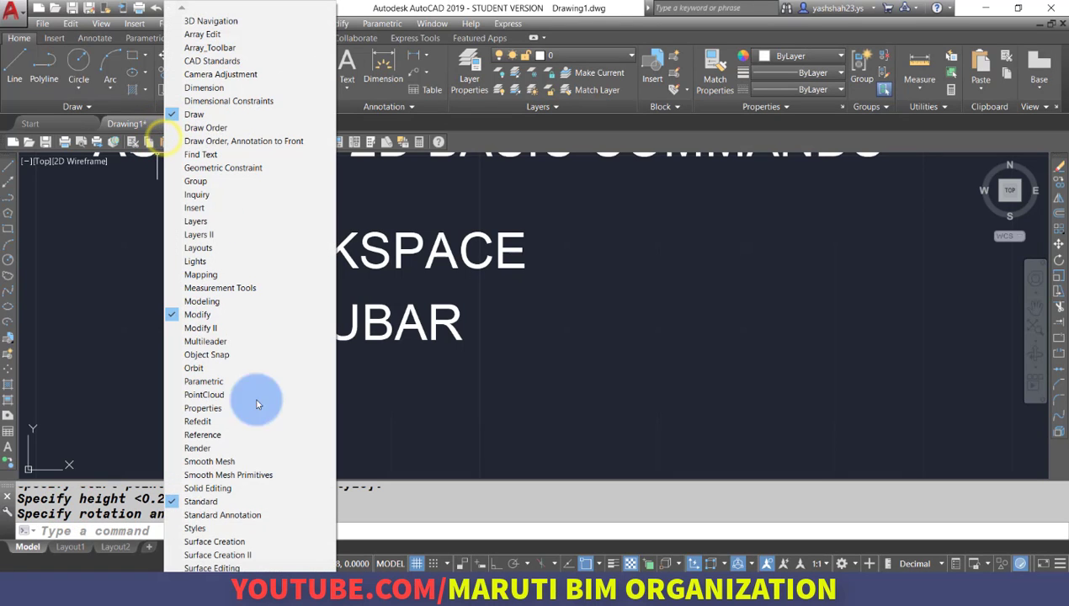
{"action": "left_click", "coordinate": [239, 528]}
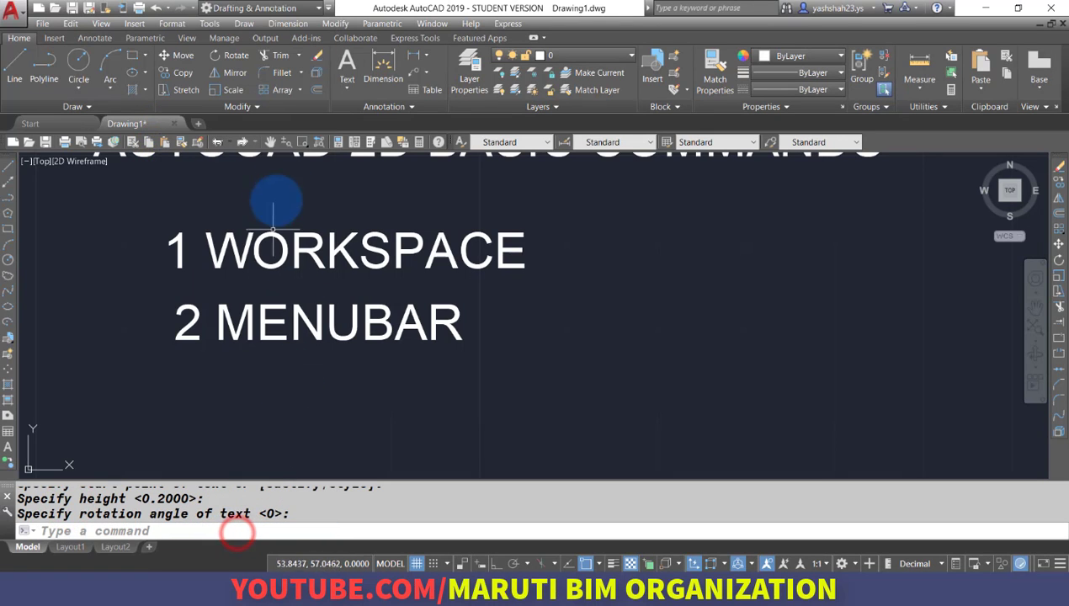
{"action": "right_click", "coordinate": [292, 141]}
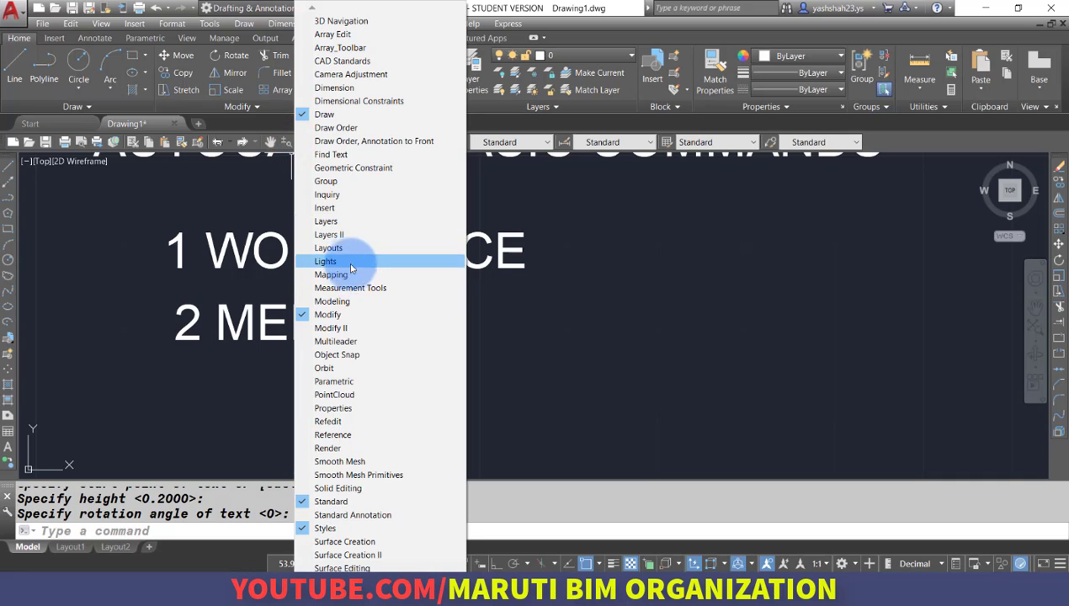
{"action": "left_click", "coordinate": [350, 221]}
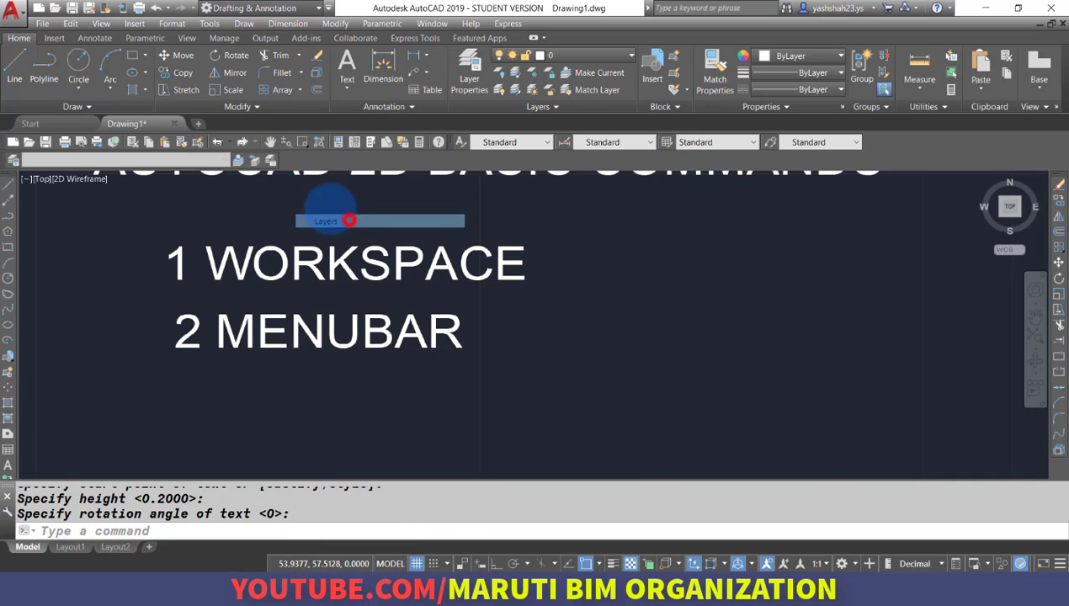
{"action": "right_click", "coordinate": [250, 156]}
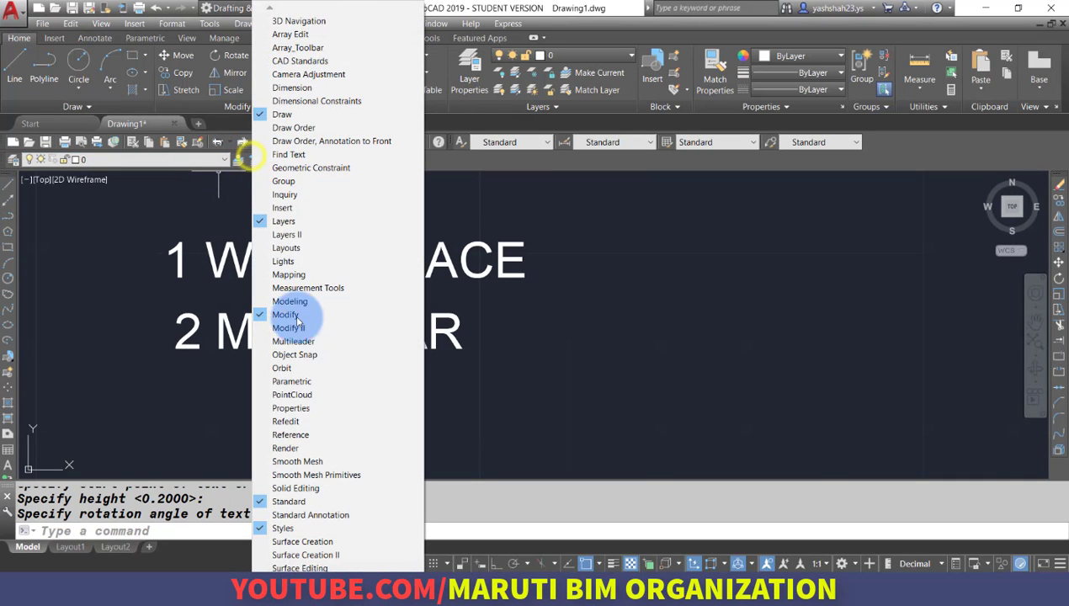
{"action": "left_click", "coordinate": [316, 410]}
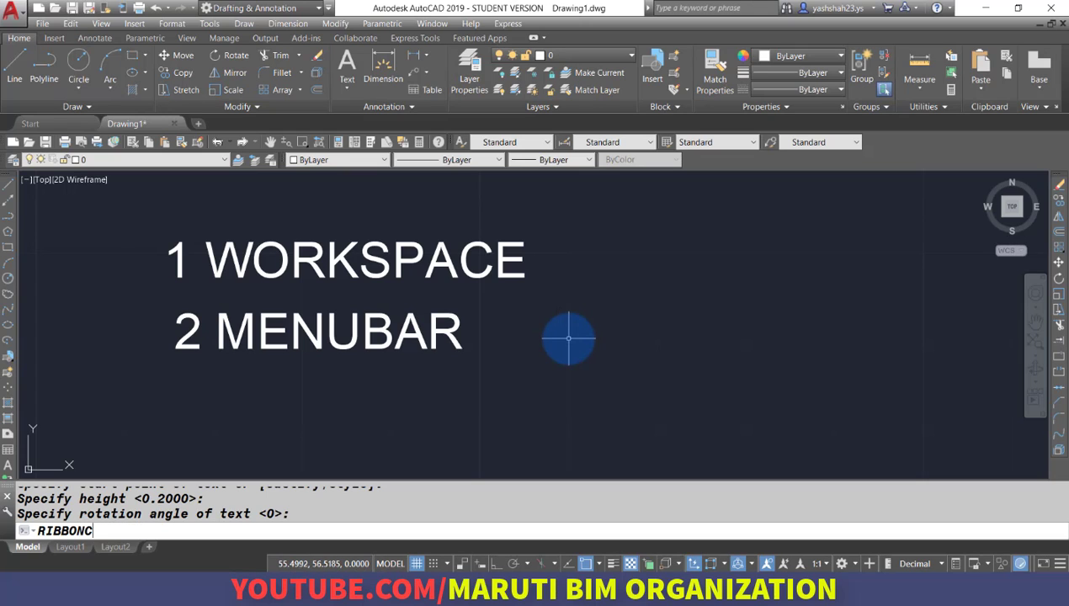
Close the ribbon with RIBBONCLOSE and save the current interface layout as a workspace named AUTOCAD CLASSIC
{"action": "key", "text": "Return"}
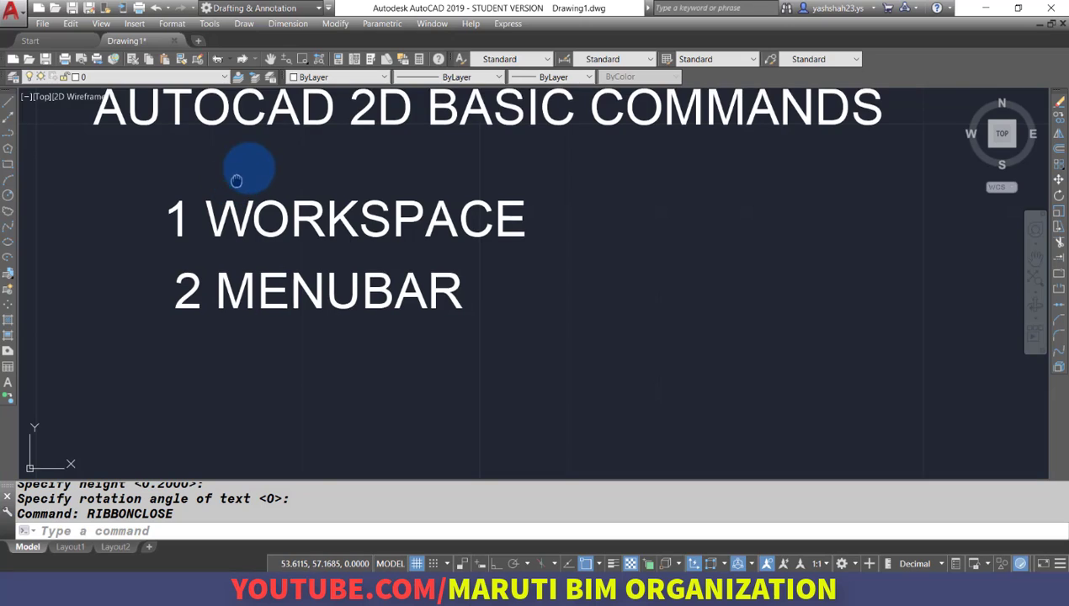
{"action": "middle_click_drag", "start_coordinate": [237, 178], "coordinate": [275, 131]}
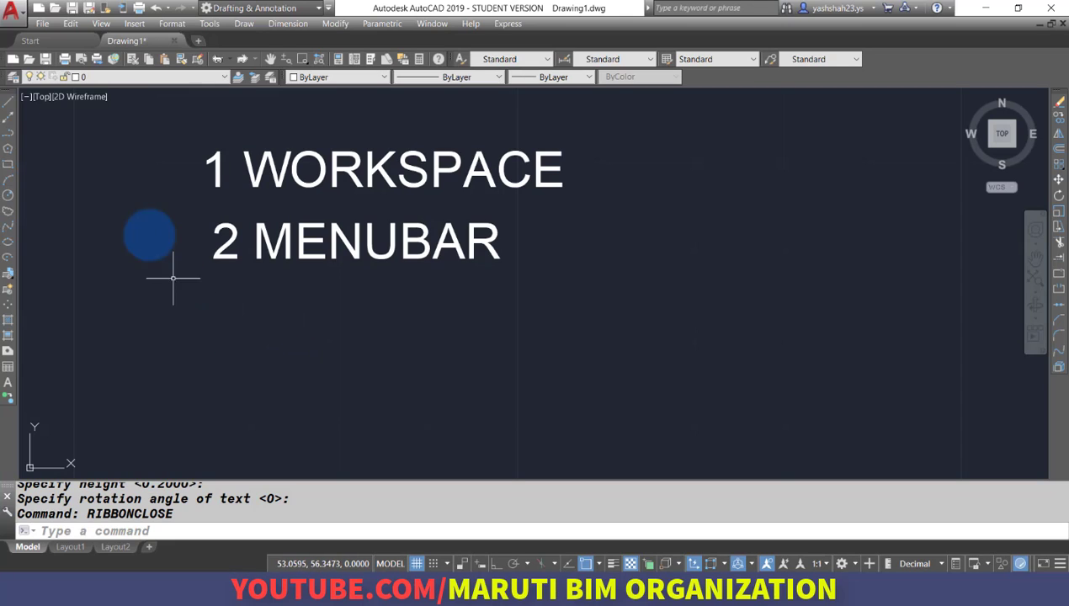
{"action": "left_click", "coordinate": [273, 10]}
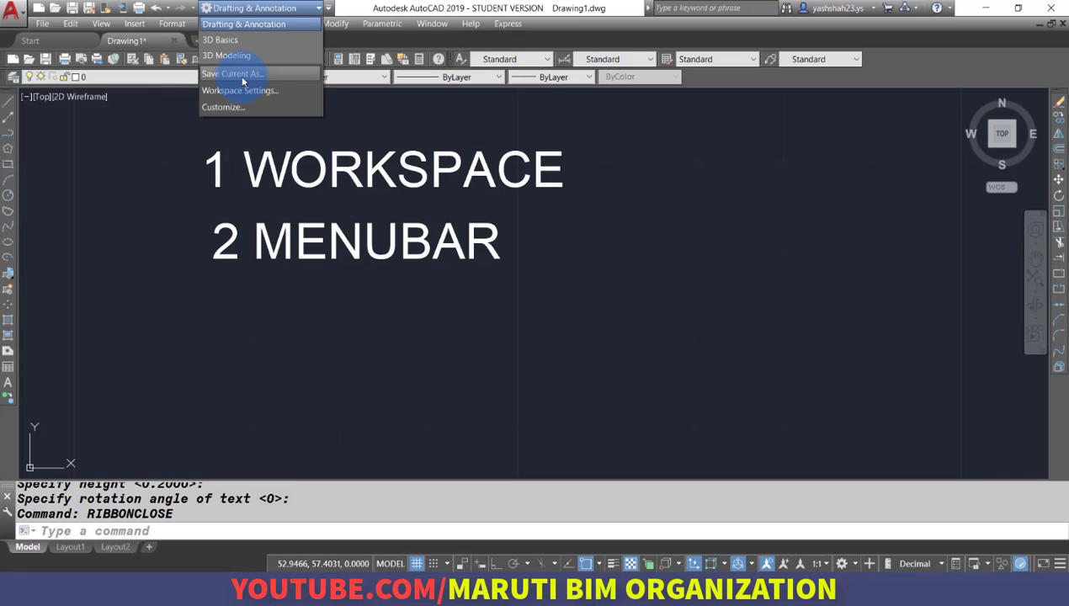
{"action": "left_click", "coordinate": [241, 77]}
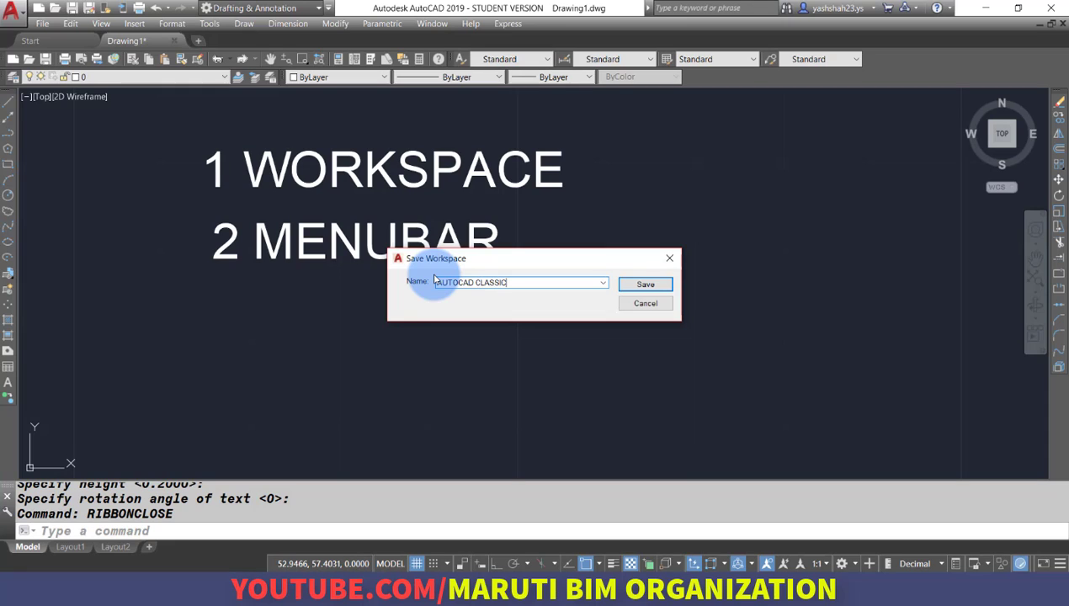
{"action": "key", "text": "Return"}
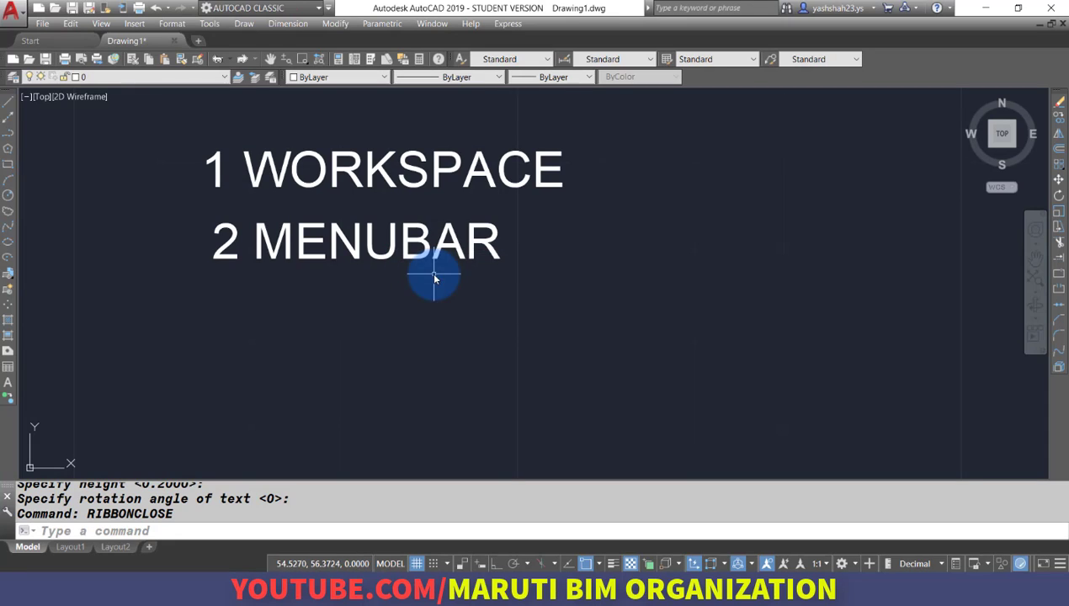
Set the workspace settings to automatically save workspace changes when switching workspaces
{"action": "left_click", "coordinate": [268, 8]}
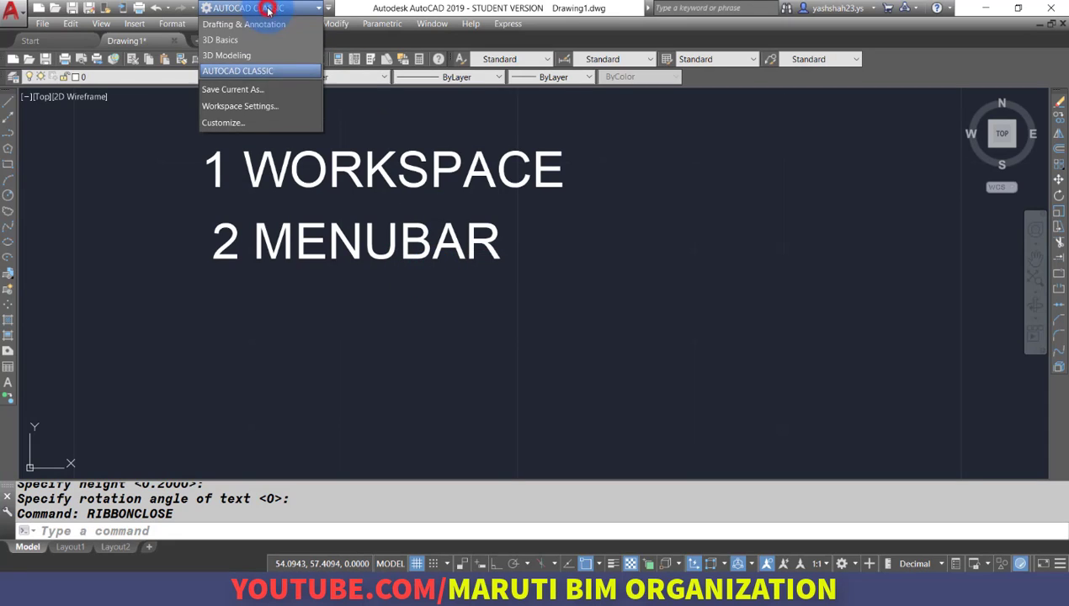
{"action": "left_click", "coordinate": [266, 107]}
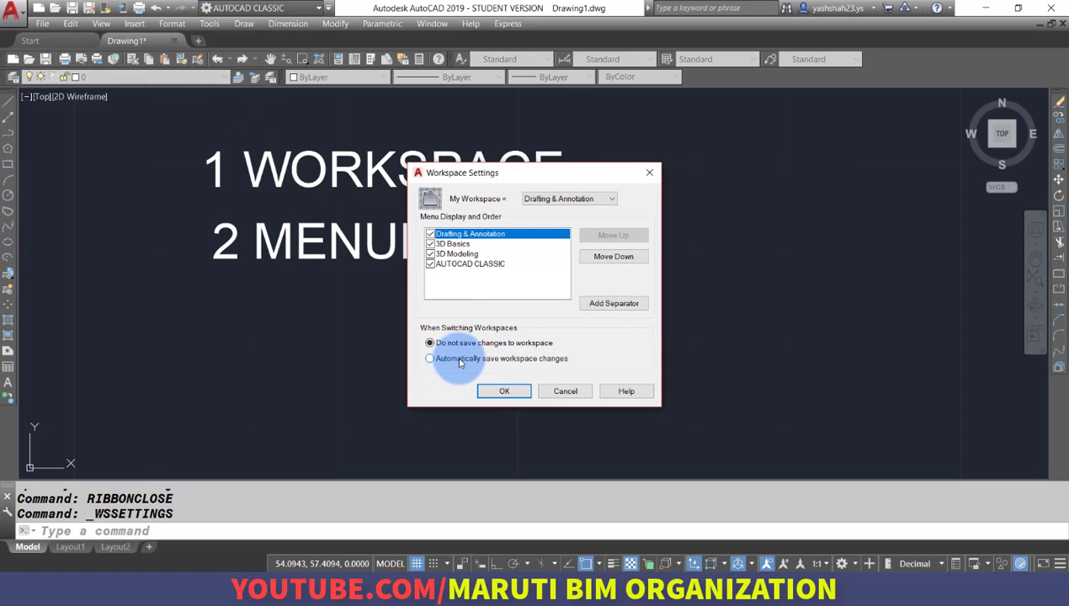
{"action": "left_click", "coordinate": [454, 360]}
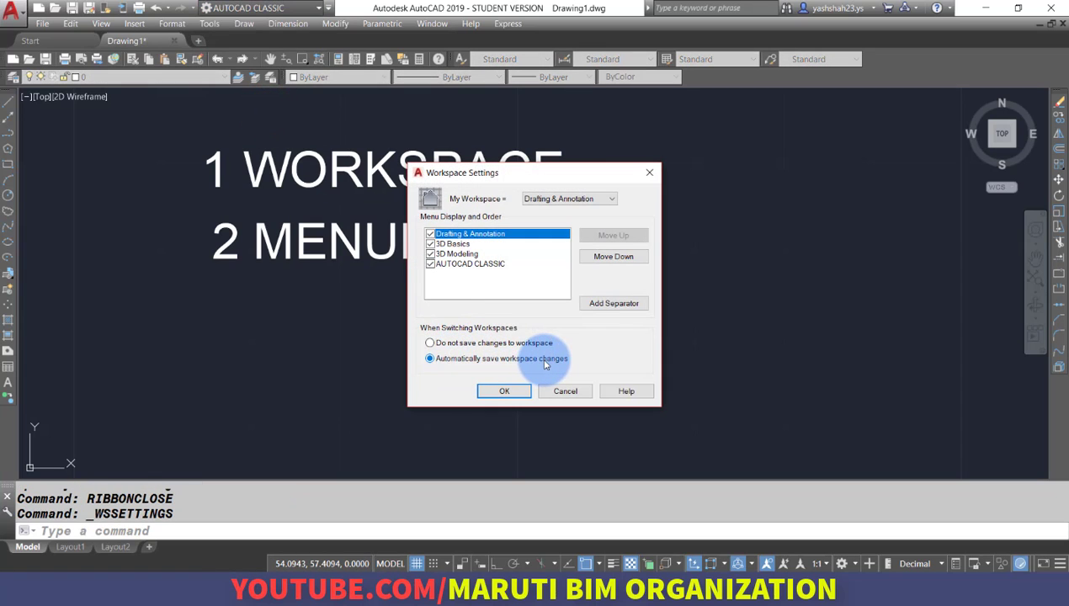
Accept the workspace settings and switch to the Drafting & Annotation workspace, docking the command line below the drawing area
{"action": "left_click", "coordinate": [504, 392]}
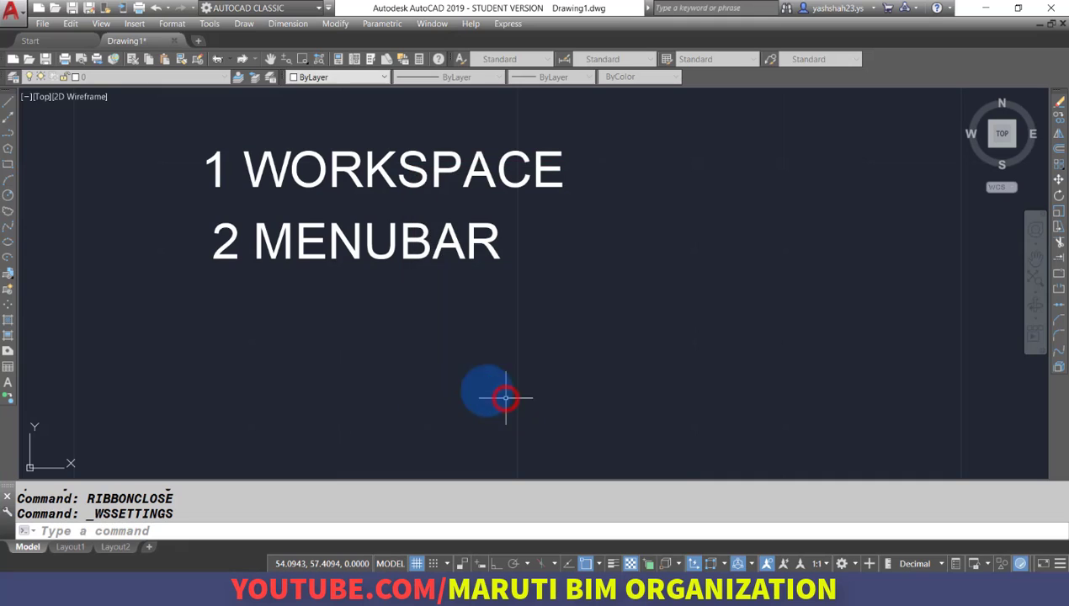
{"action": "left_click", "coordinate": [306, 11]}
{"action": "left_click", "coordinate": [298, 24]}
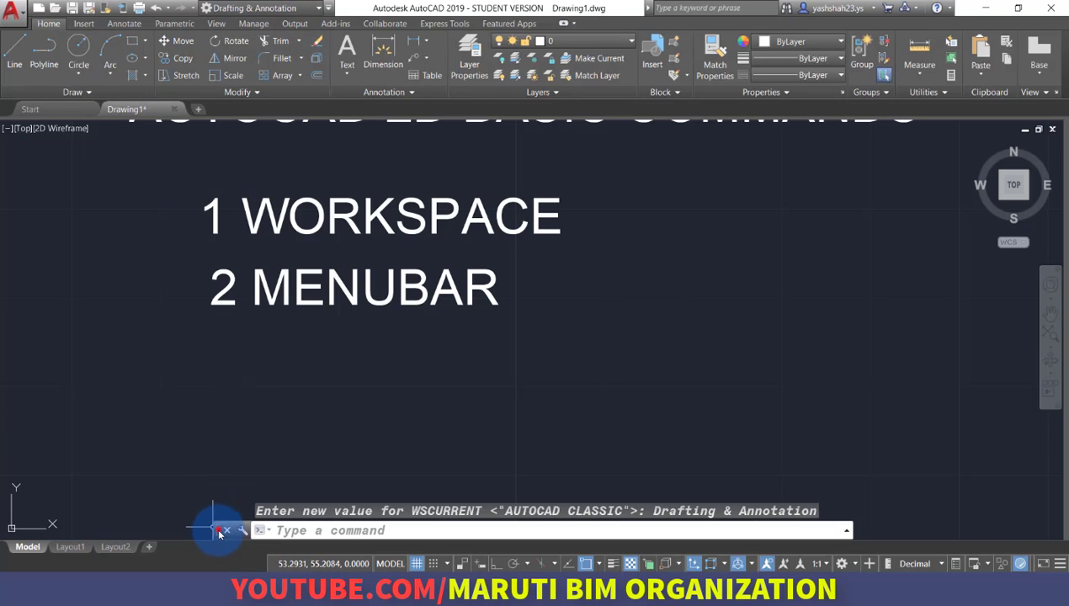
{"action": "left_click_drag", "start_coordinate": [218, 530], "coordinate": [204, 505]}
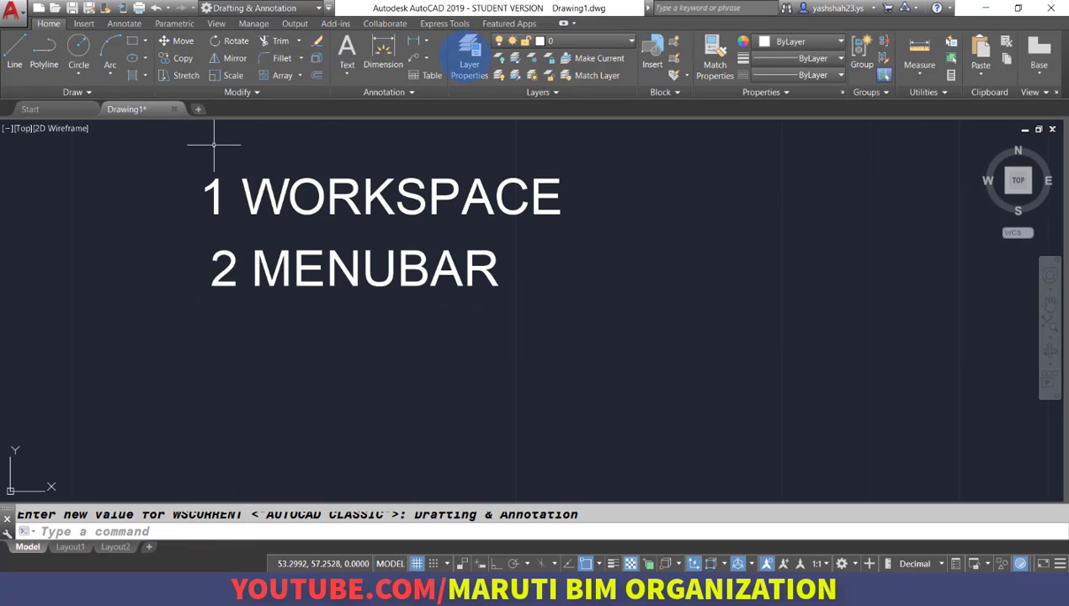
Switch the workspace to AUTOCAD CLASSIC
{"action": "left_click", "coordinate": [292, 10]}
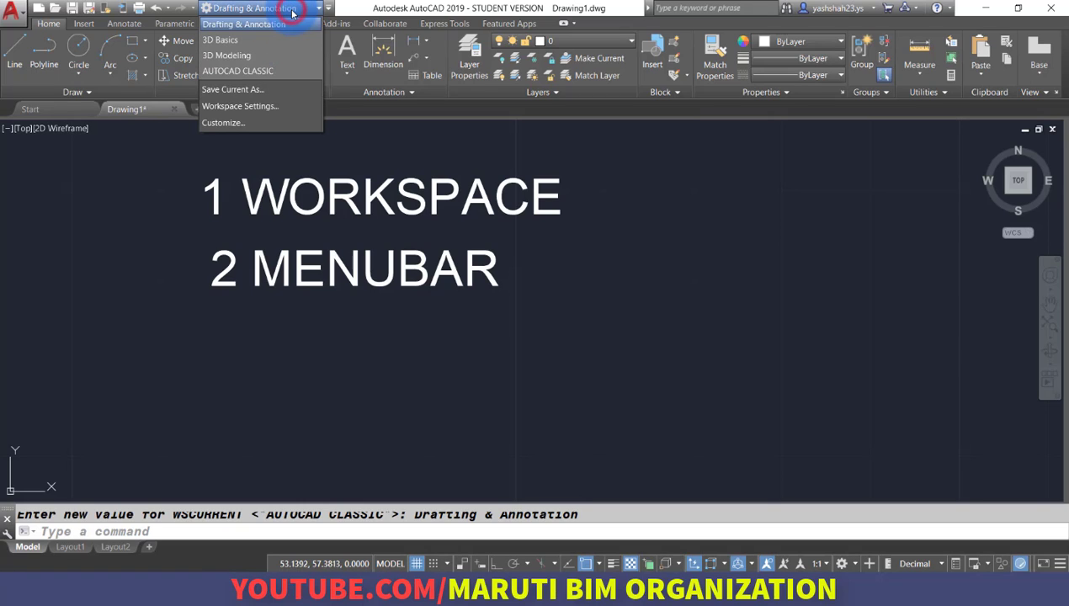
{"action": "left_click", "coordinate": [274, 71]}
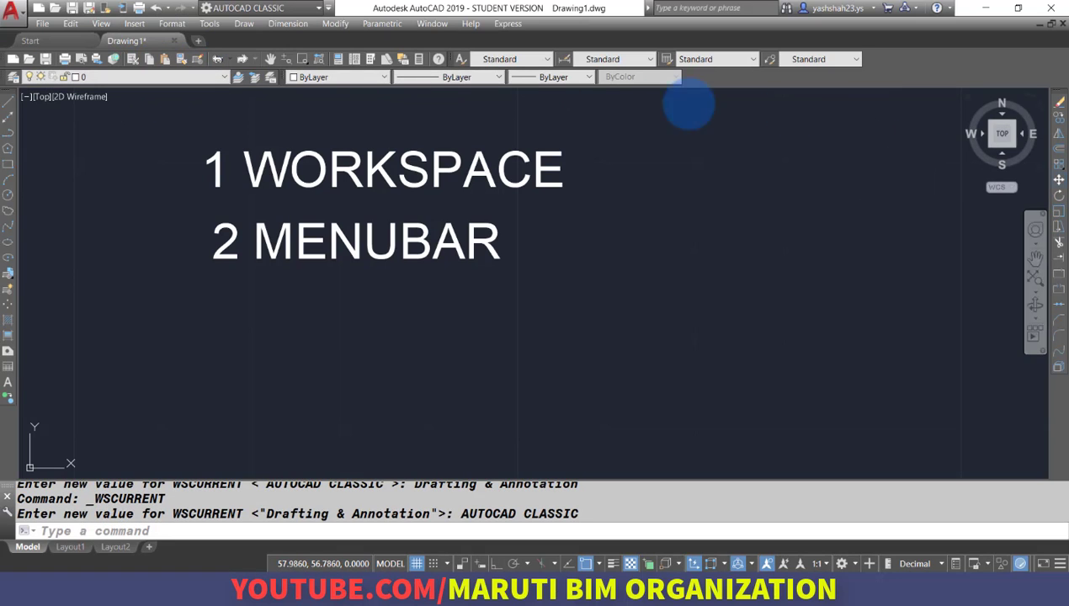
Return to the Drafting & Annotation workspace and enlarge the docked command line to show more history lines
{"action": "left_click", "coordinate": [257, 7]}
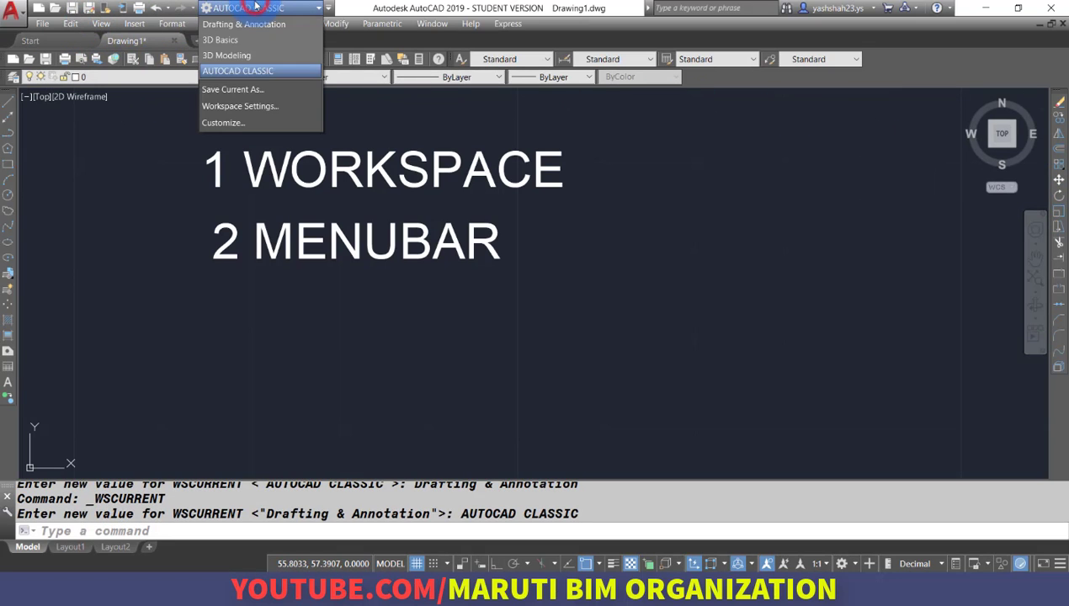
{"action": "left_click", "coordinate": [243, 22]}
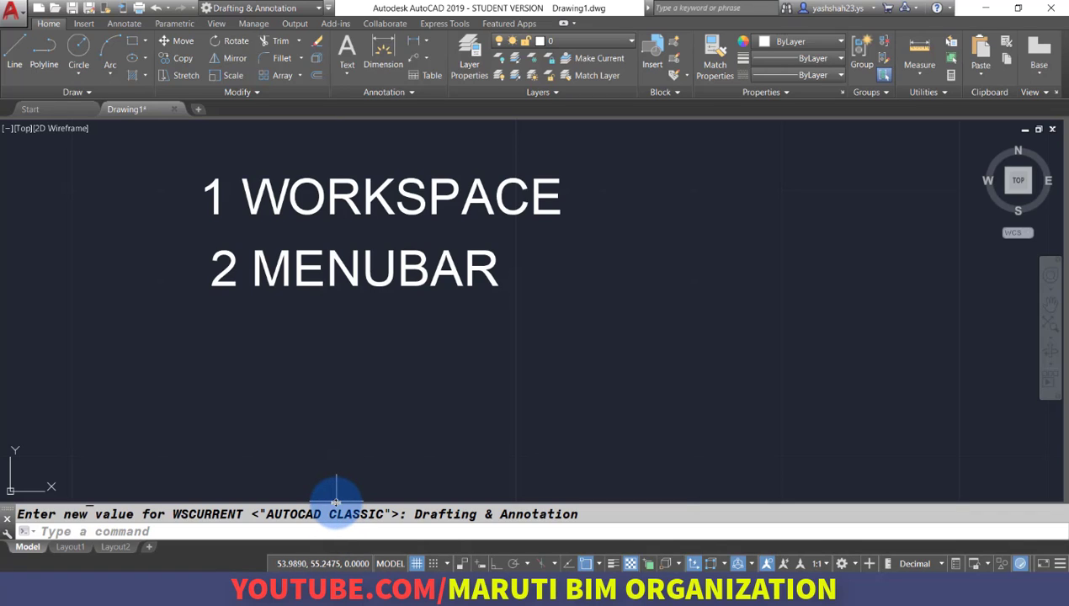
{"action": "left_click_drag", "start_coordinate": [336, 502], "coordinate": [336, 477]}
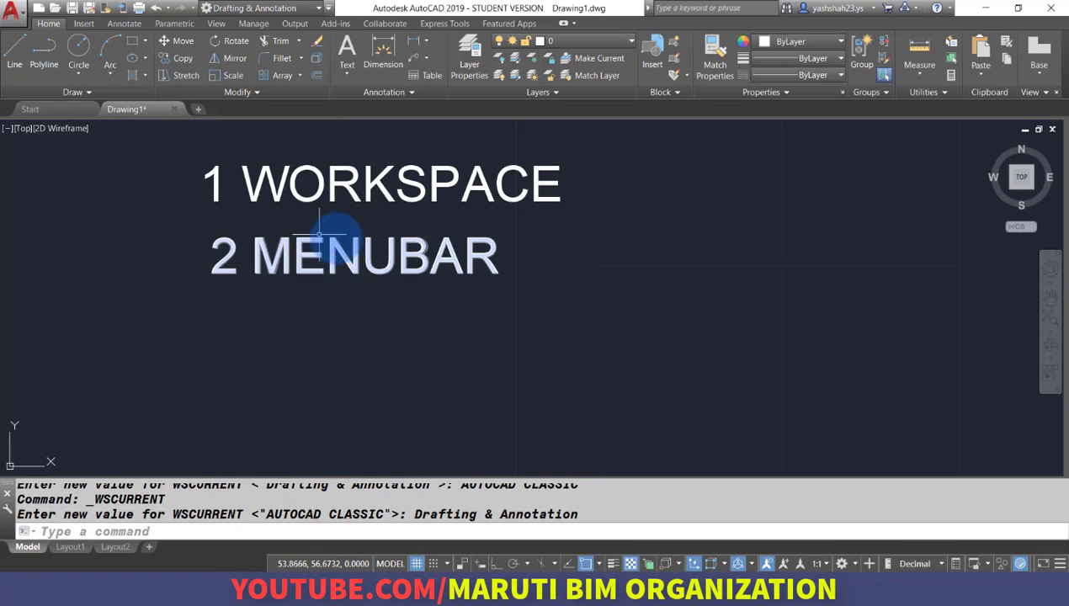
Switch to PDF-XChange Viewer to read the Workspace, Units and Menubar command notes on page 7, and return to AutoCAD
{"action": "left_click", "coordinate": [537, 589]}
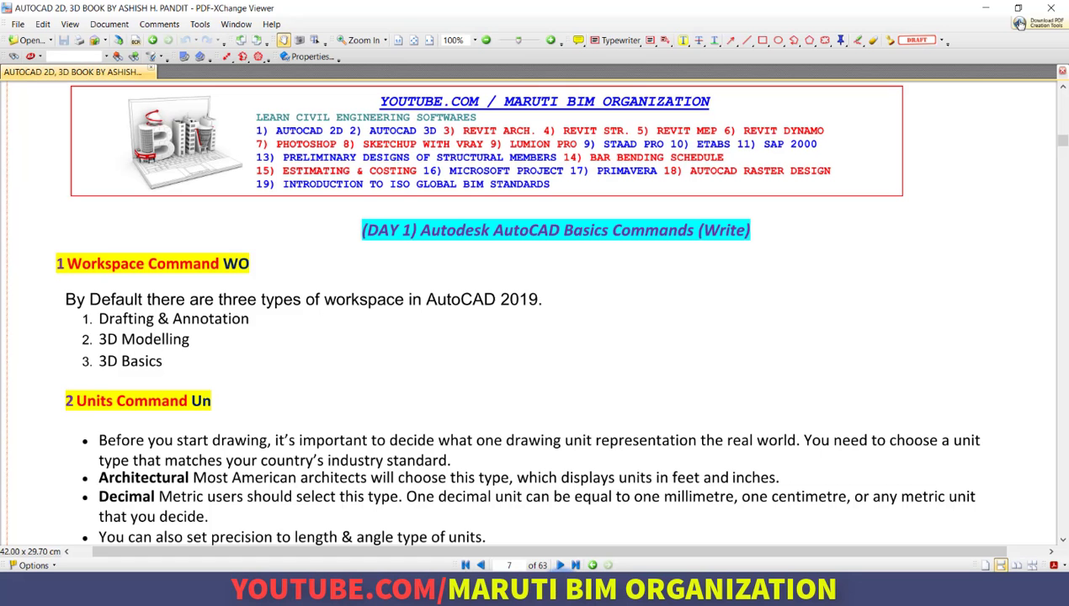
{"action": "left_click_drag", "start_coordinate": [245, 447], "coordinate": [232, 386]}
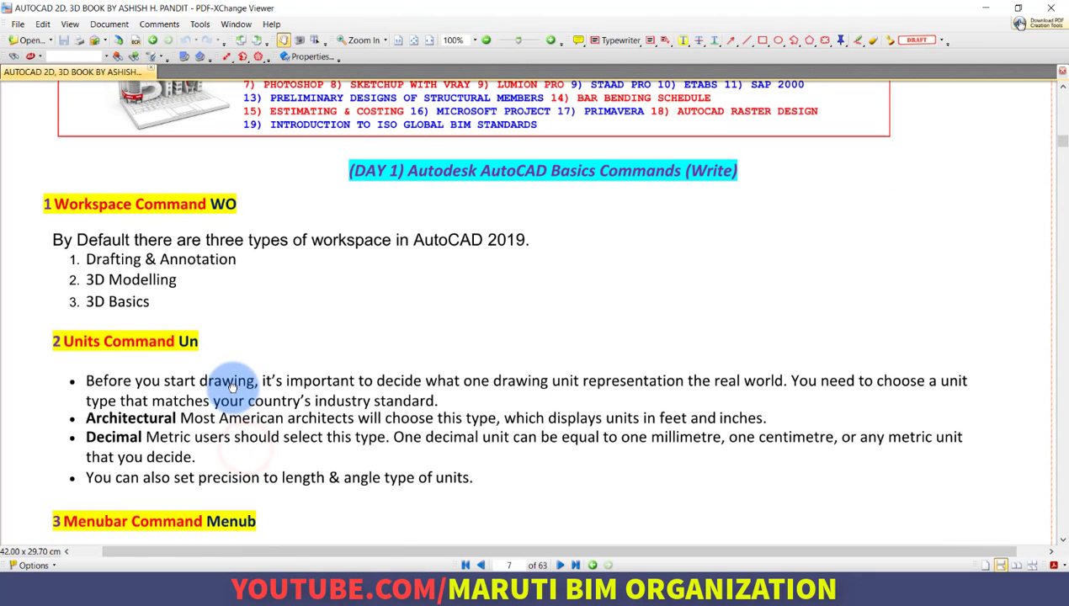
{"action": "left_click", "coordinate": [589, 588]}
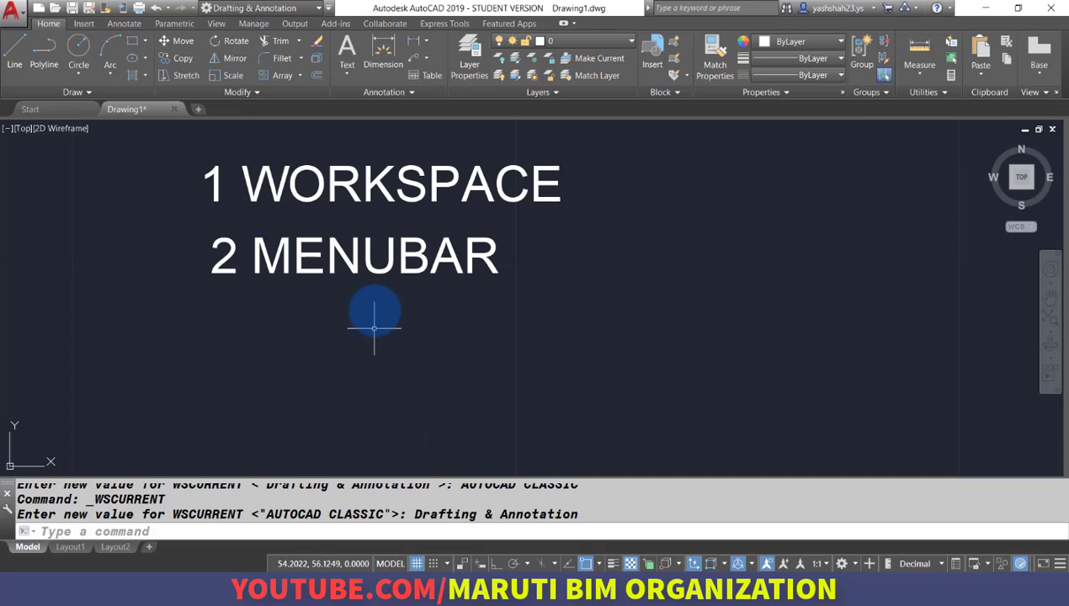
{"action": "left_click", "coordinate": [365, 280]}
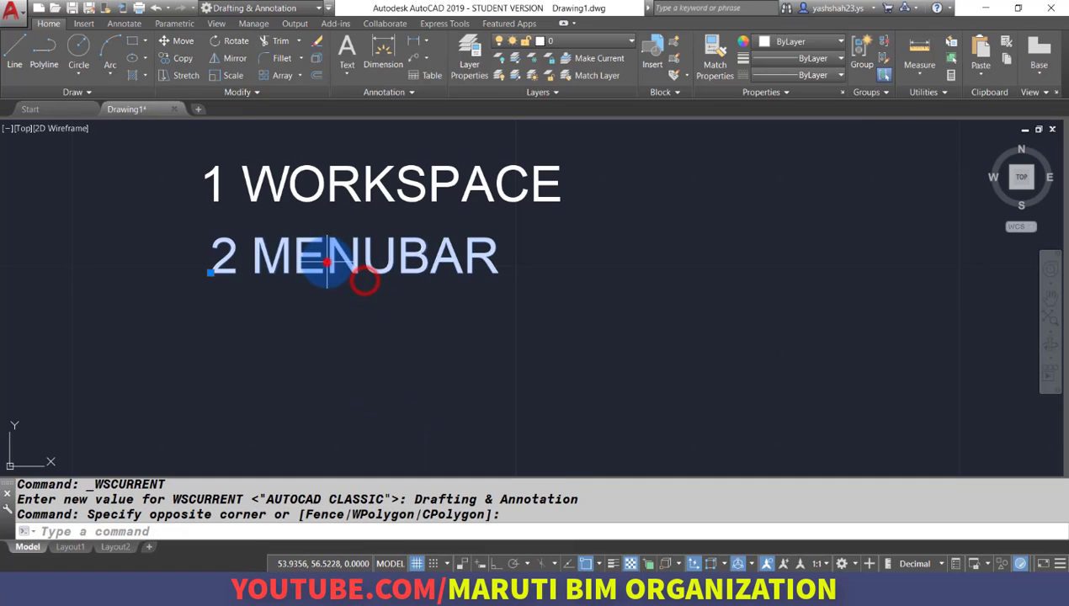
{"action": "key", "text": "Escape"}
{"action": "key", "text": "Escape"}
{"action": "key", "text": "Escape"}
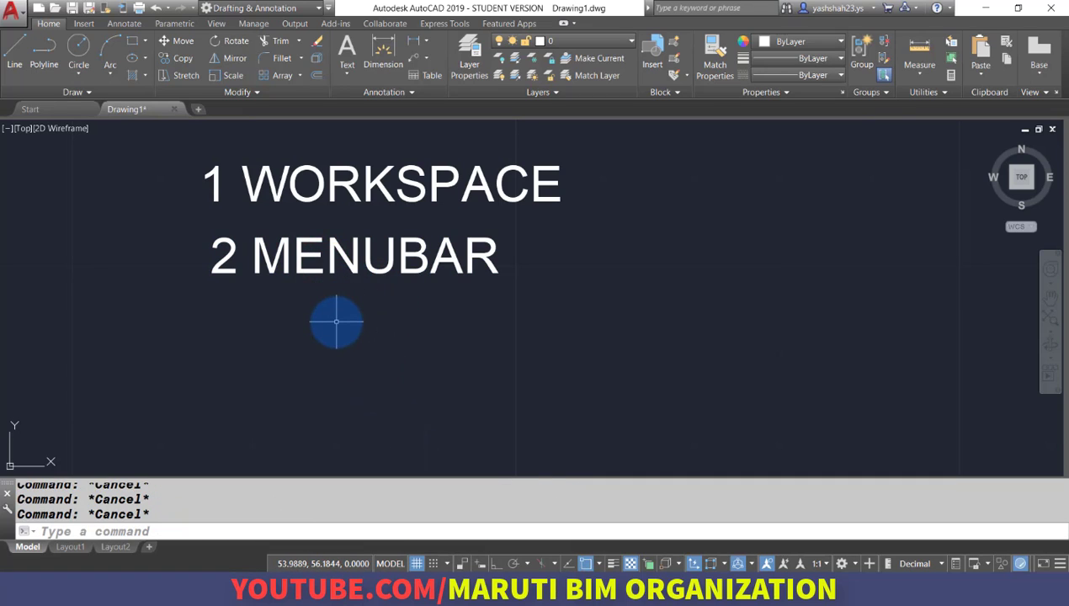
Set the MENUBAR variable to 0 to hide the classic menu bar
{"action": "key", "text": "Return"}
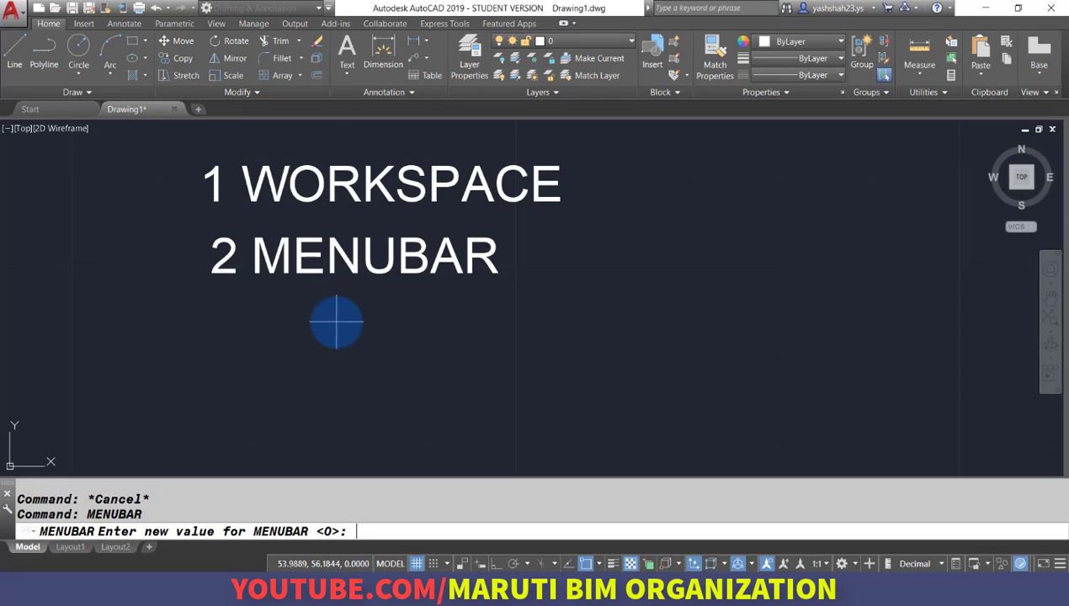
{"action": "type", "text": "0"}
{"action": "key", "text": "Return"}
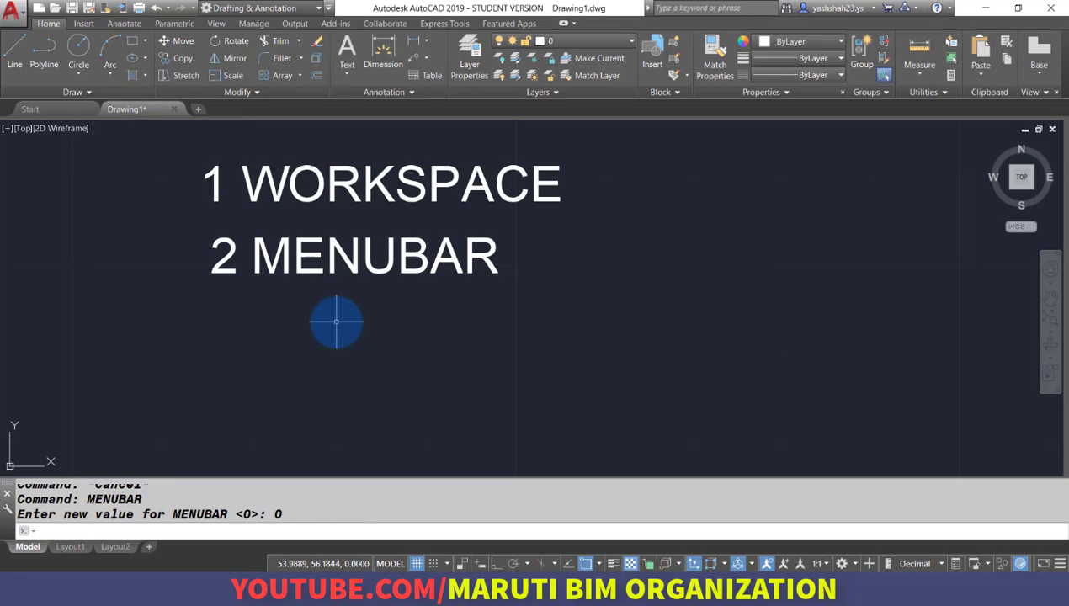
Start single-line text beside the "2 MENUBAR" entry with height 0.2 and rotation 0, and write "TO REPEAT LAST USED COMMAND" and "ENTER" below it
{"action": "type", "text": "DT"}
{"action": "key", "text": "Return"}
{"action": "left_click", "coordinate": [660, 307]}
{"action": "key", "text": "Return"}
{"action": "key", "text": "Return"}
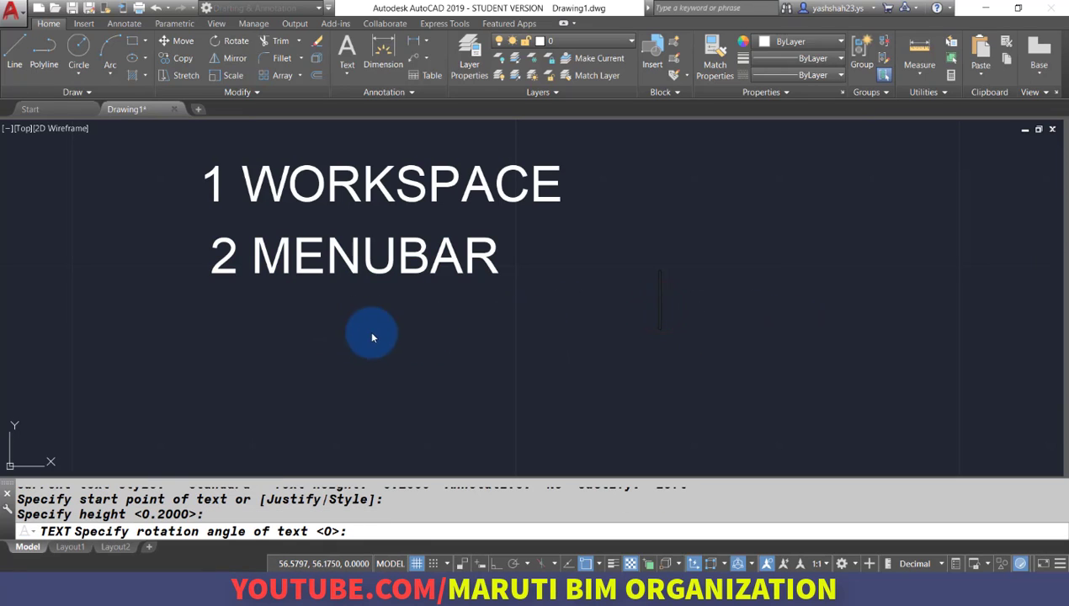
{"action": "type", "text": "TO REOP"}
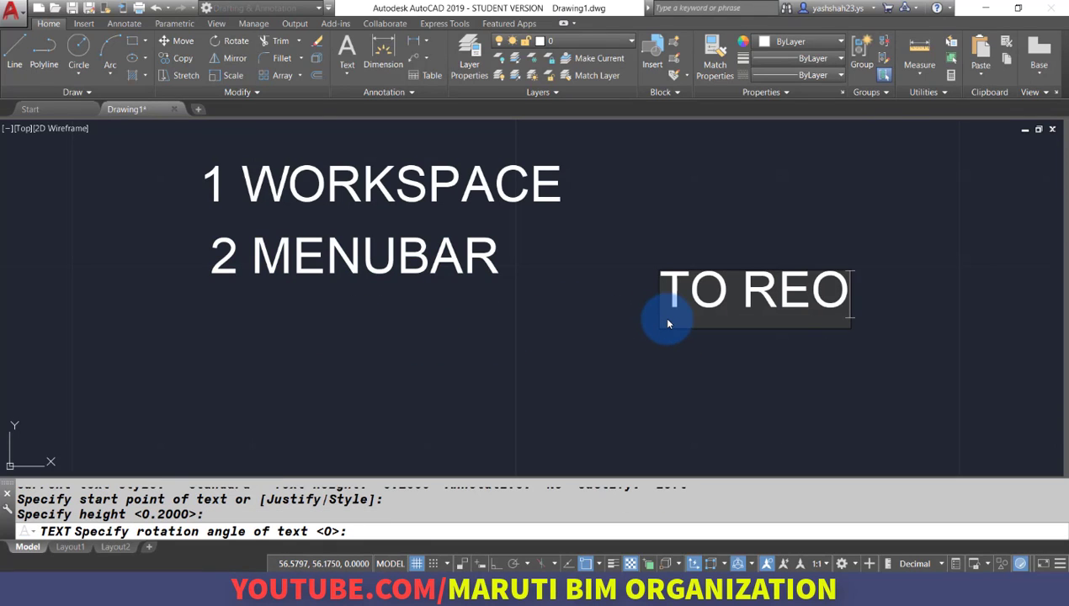
{"action": "key", "text": "BackSpace"}
{"action": "key", "text": "BackSpace"}
{"action": "type", "text": "PEAT L"}
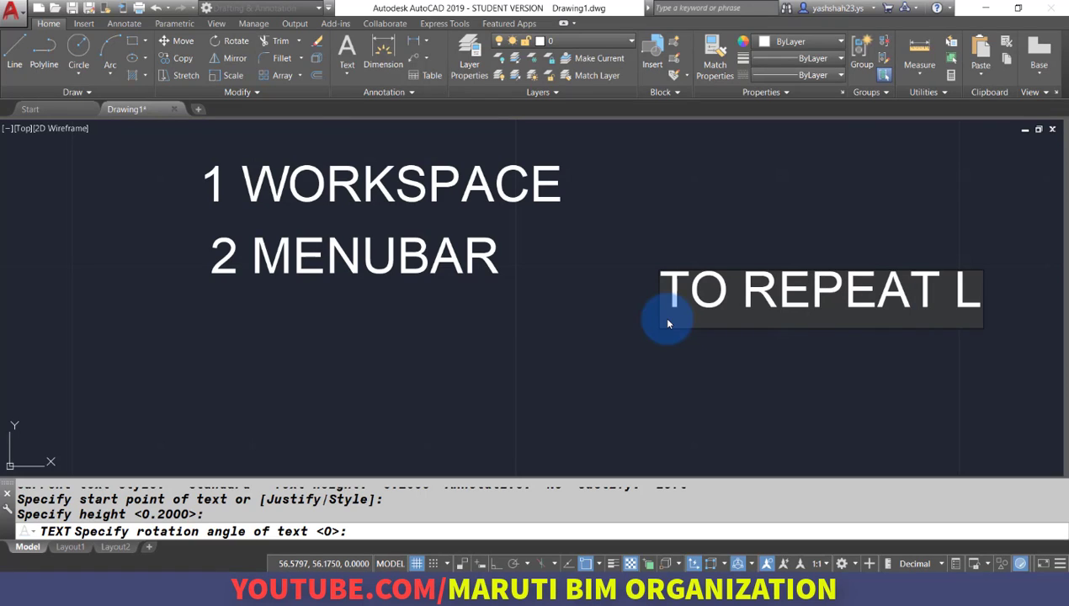
{"action": "type", "text": "AST USED COMMAND"}
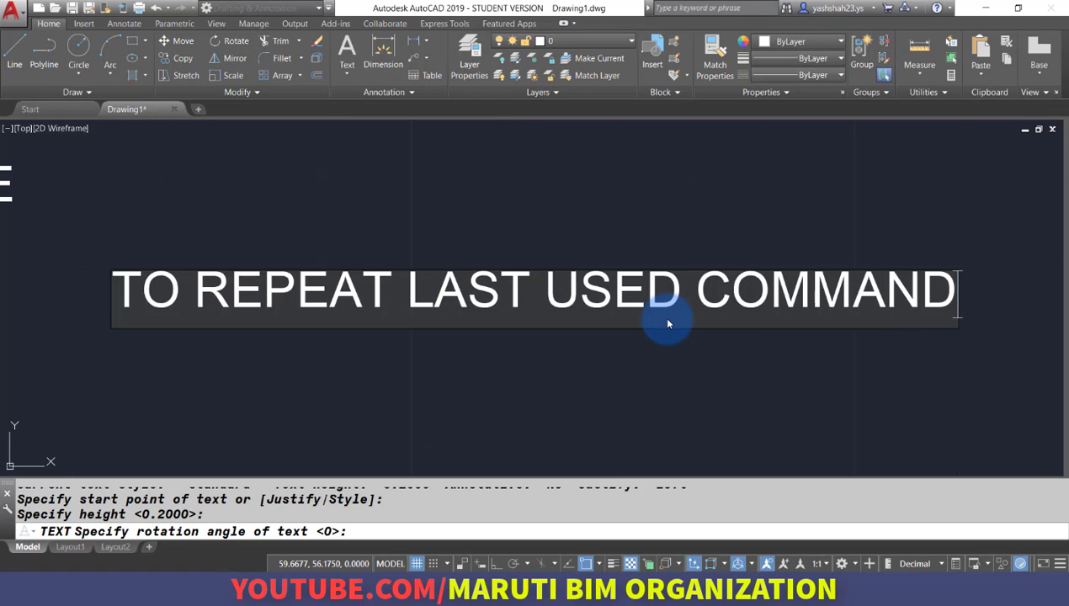
{"action": "key", "text": "Return"}
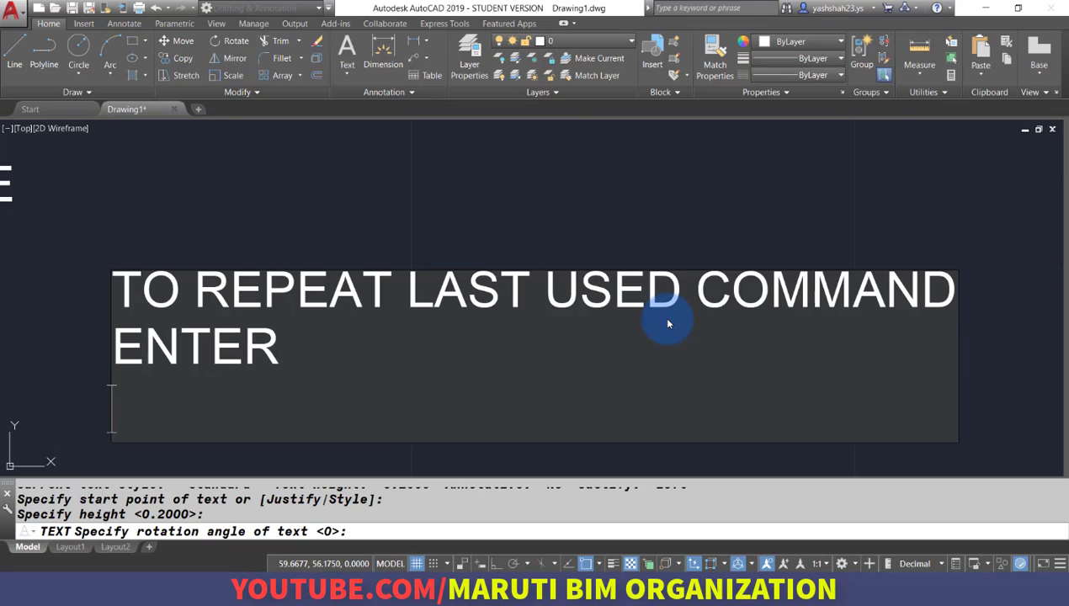
Add the text lines "OR SPACEBAR", "OR CTRL+J" and "OR CTRL+M" below, and finish the single-line text
{"action": "type", "text": "OR SPA"}
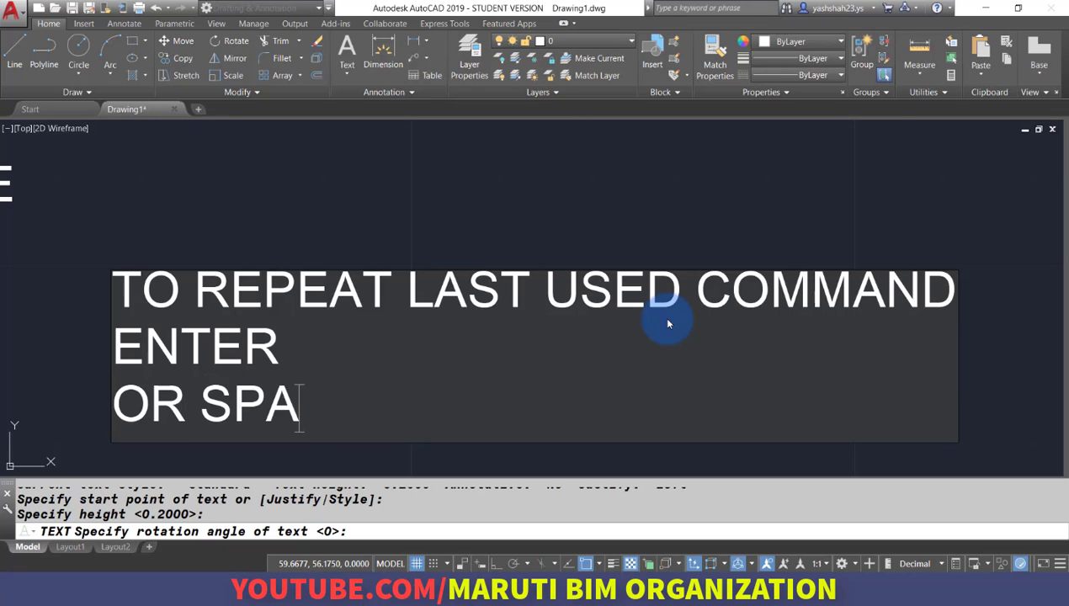
{"action": "type", "text": "CEBAR"}
{"action": "key", "text": "Return"}
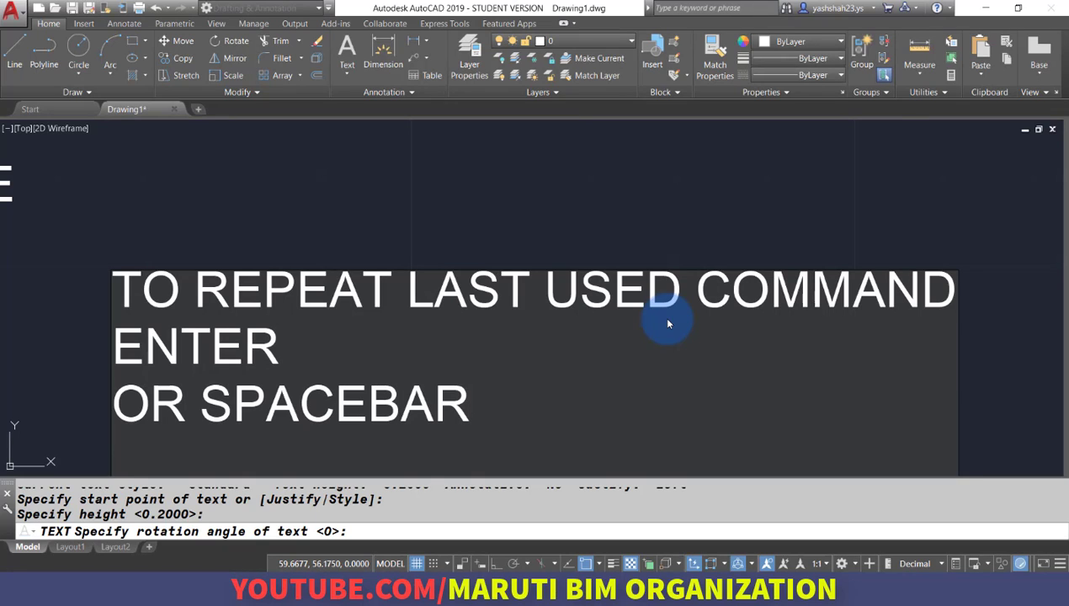
{"action": "type", "text": "OR "}
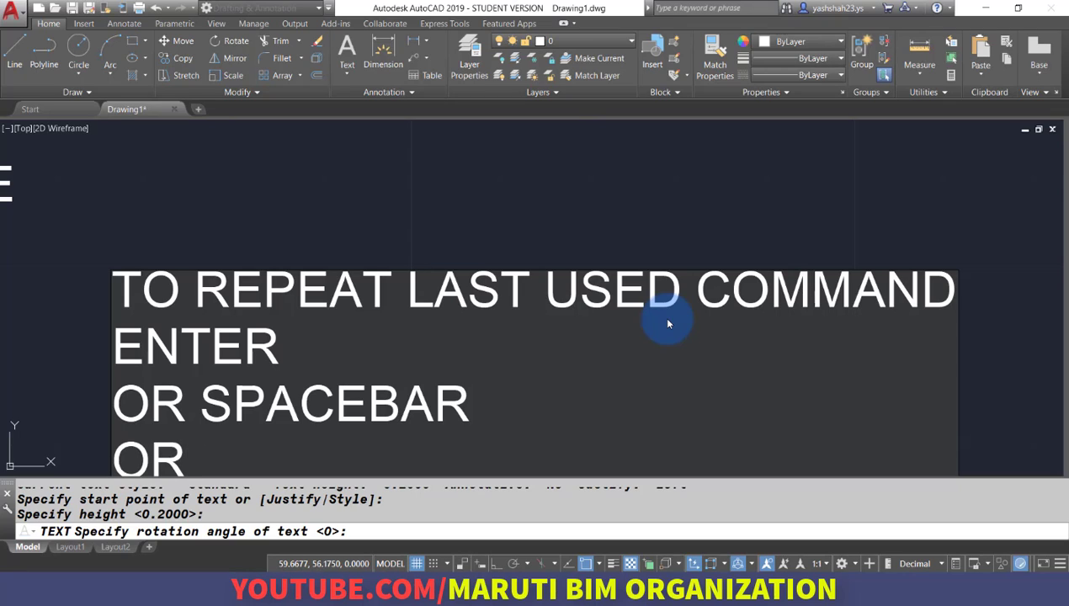
{"action": "type", "text": "CTRL+"}
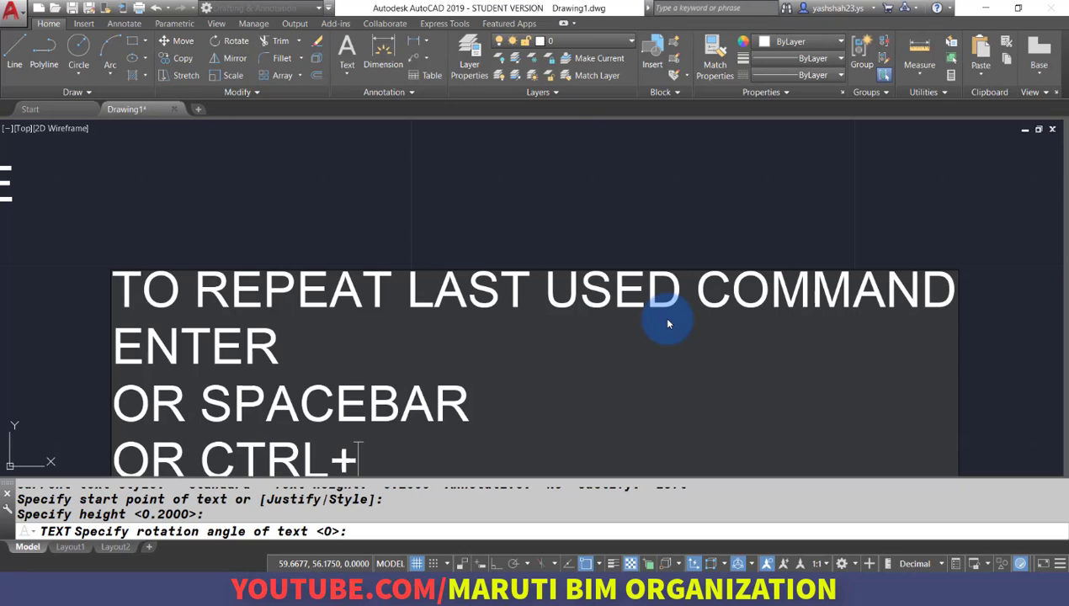
{"action": "type", "text": "J"}
{"action": "key", "text": "Return"}
{"action": "type", "text": "OR "}
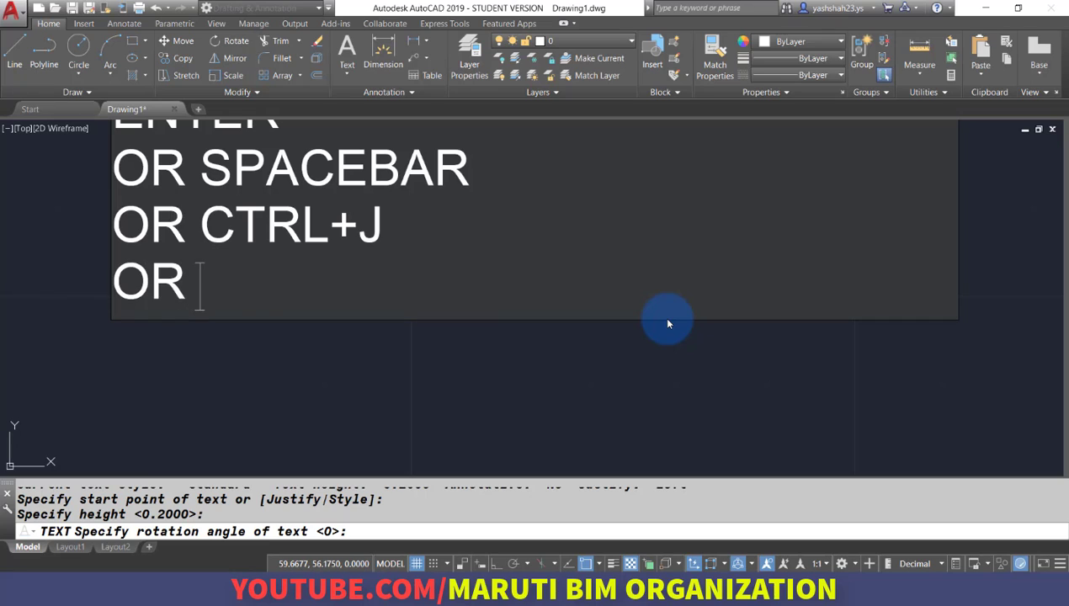
{"action": "type", "text": "CTRL+M"}
{"action": "key", "text": "Return"}
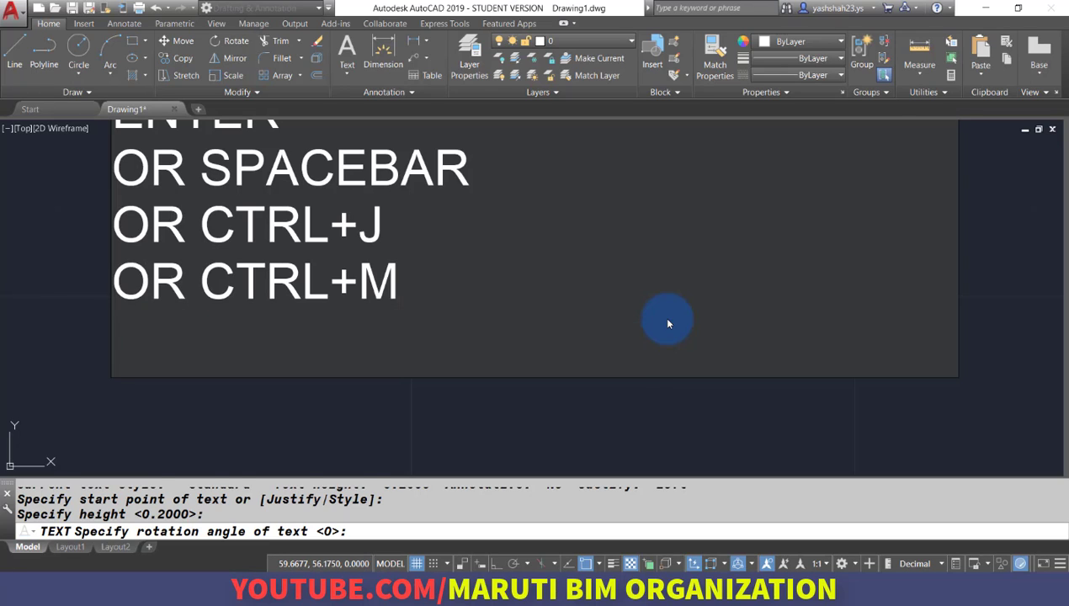
{"action": "key", "text": "Return"}
{"action": "key", "text": "Escape"}
{"action": "scroll", "coordinate": [418, 346], "scroll_direction": "down", "scroll_amount": 6}
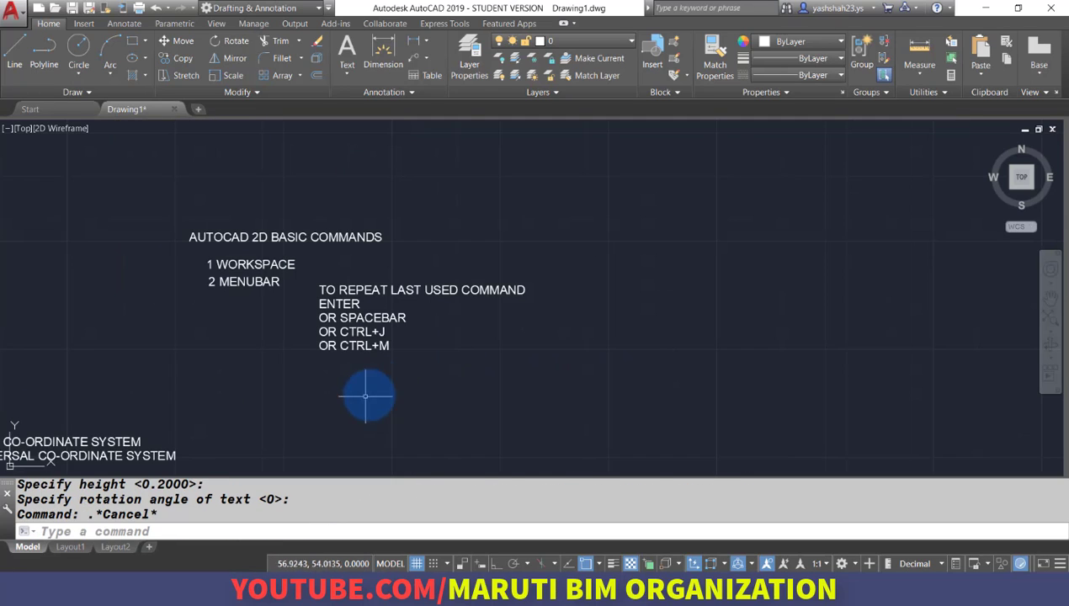
Move the five lines of repeat-command text straight up, beside the WORKSPACE and MENUBAR entries
{"action": "scroll", "coordinate": [307, 321], "scroll_direction": "up", "scroll_amount": 2}
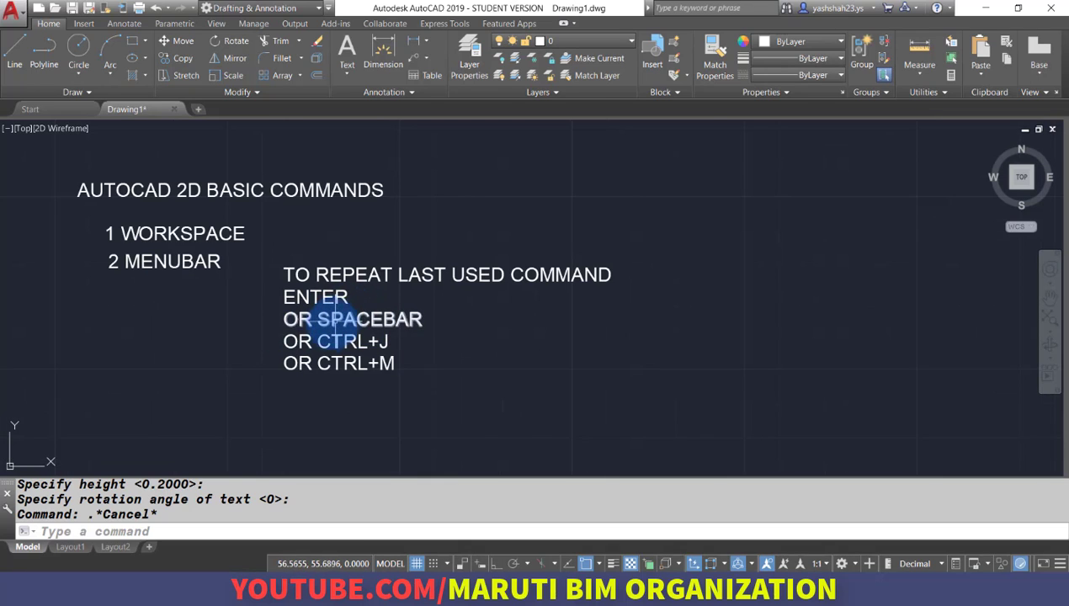
{"action": "left_click", "coordinate": [420, 402]}
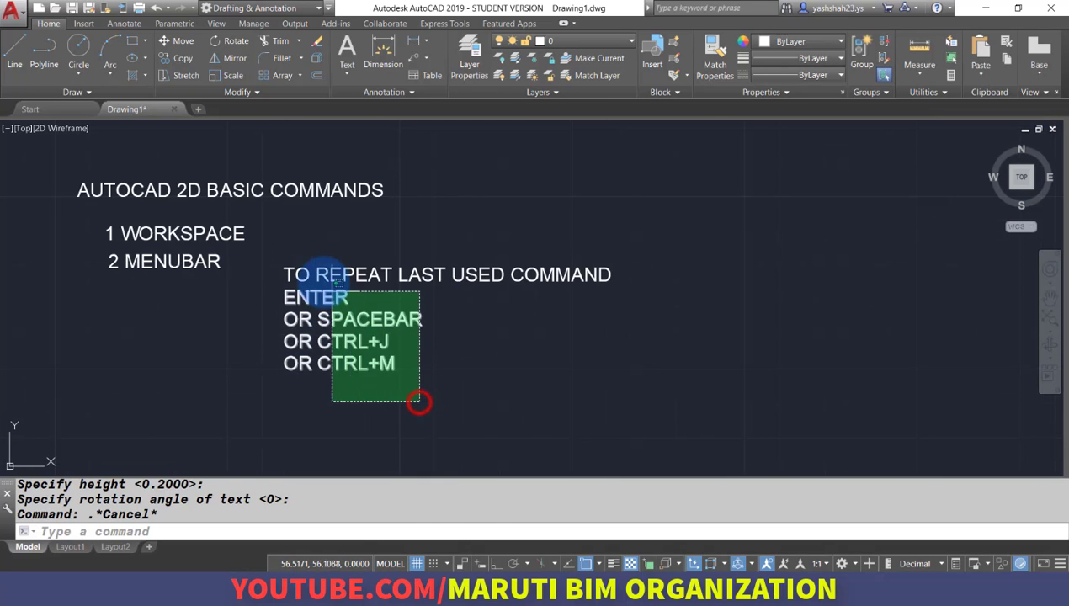
{"action": "left_click", "coordinate": [309, 266]}
{"action": "type", "text": "m"}
{"action": "key", "text": "Return"}
{"action": "left_click", "coordinate": [394, 355]}
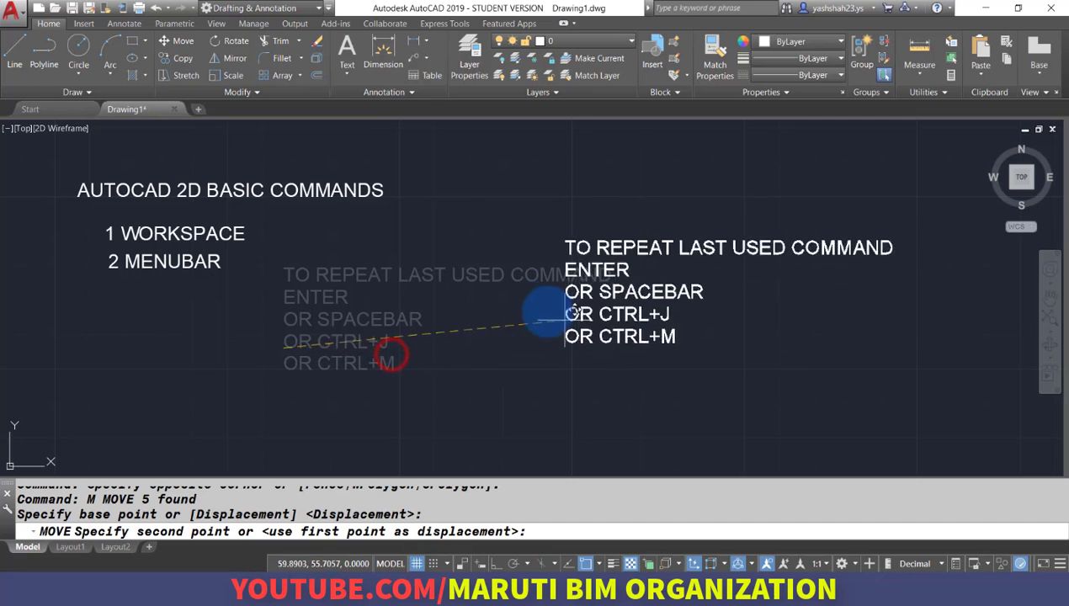
{"action": "left_click", "coordinate": [508, 258]}
{"action": "left_click", "coordinate": [477, 329]}
{"action": "left_click", "coordinate": [410, 310]}
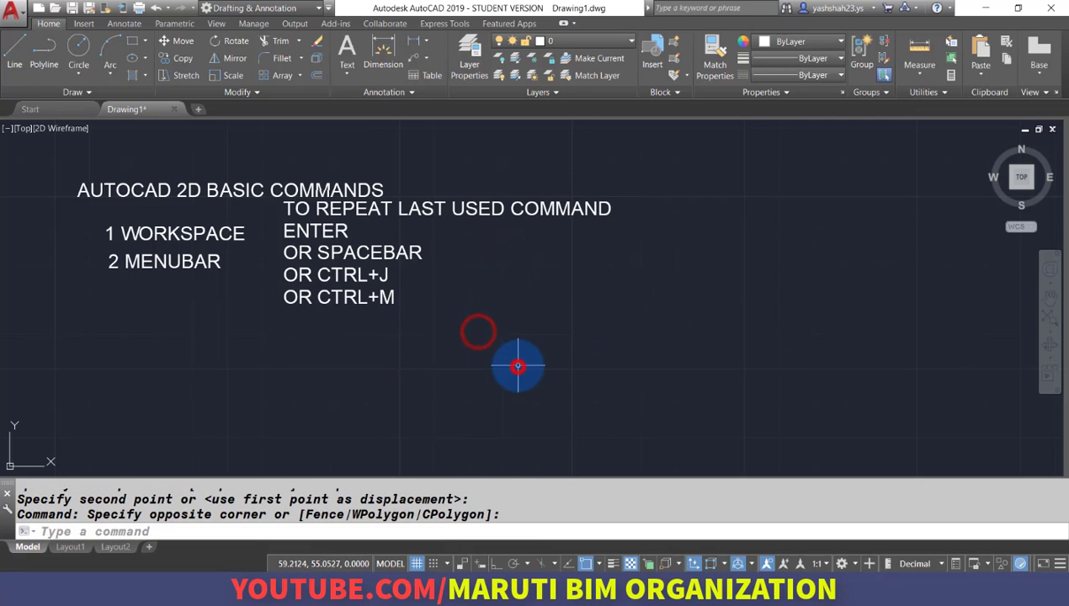
Move the same five text lines again, using the previous selection, to clear space right of the "AUTOCAD 2D BASIC COMMANDS" heading
{"action": "type", "text": "m"}
{"action": "key", "text": "Return"}
{"action": "type", "text": "p"}
{"action": "key", "text": "Return"}
{"action": "key", "text": "Return"}
{"action": "left_click", "coordinate": [485, 396]}
{"action": "left_click", "coordinate": [678, 360]}
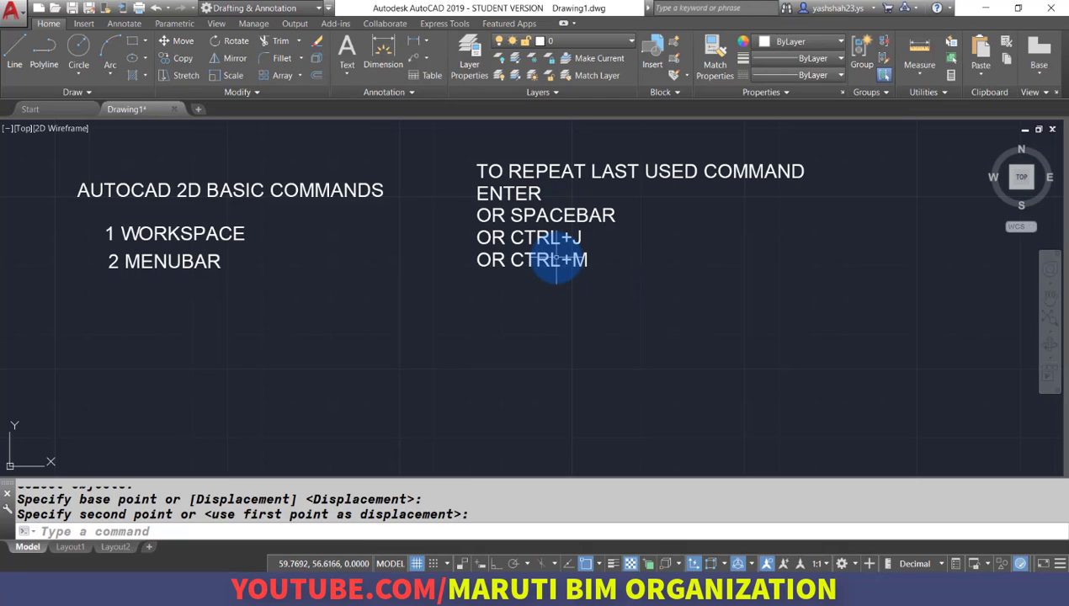
Set the MENUBAR variable to 0, and repeat the last command to set it to 1 and show the menu bar
{"action": "type", "text": "MENUBAR"}
{"action": "key", "text": "Return"}
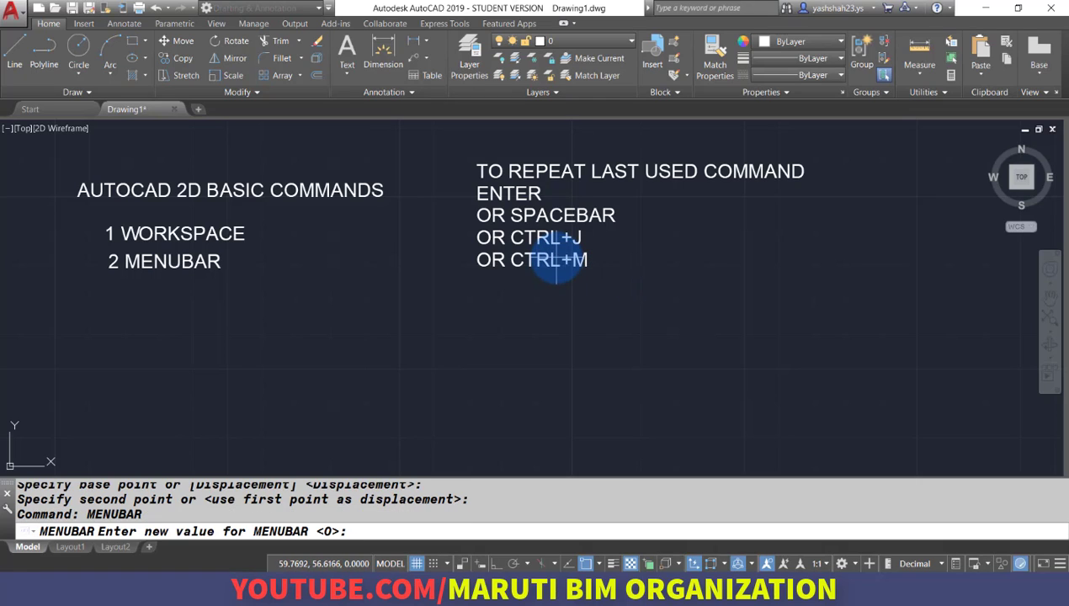
{"action": "type", "text": "0"}
{"action": "key", "text": "Return"}
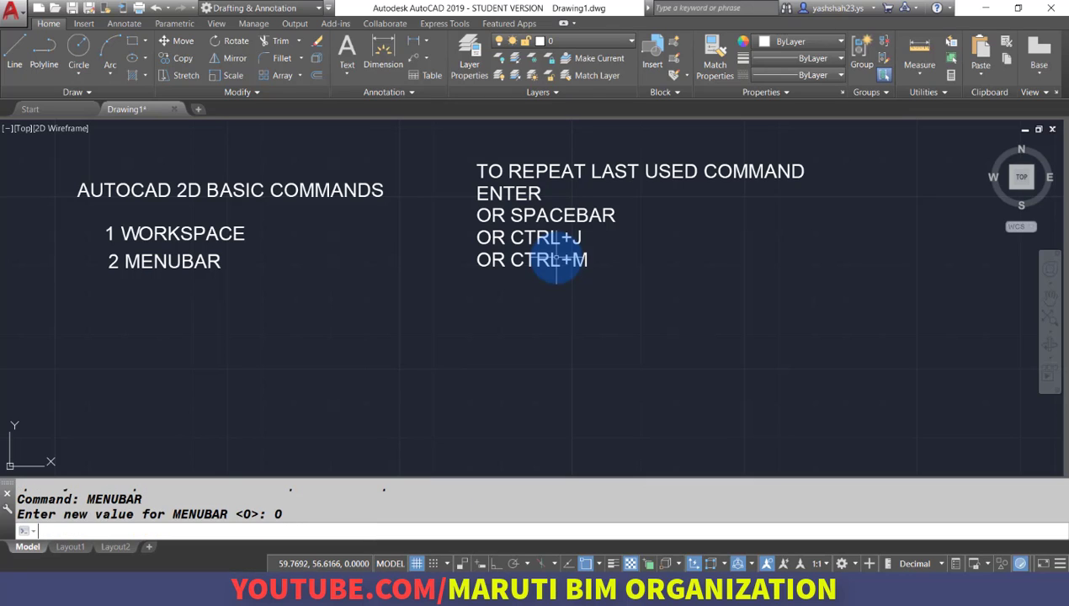
{"action": "key", "text": "Return"}
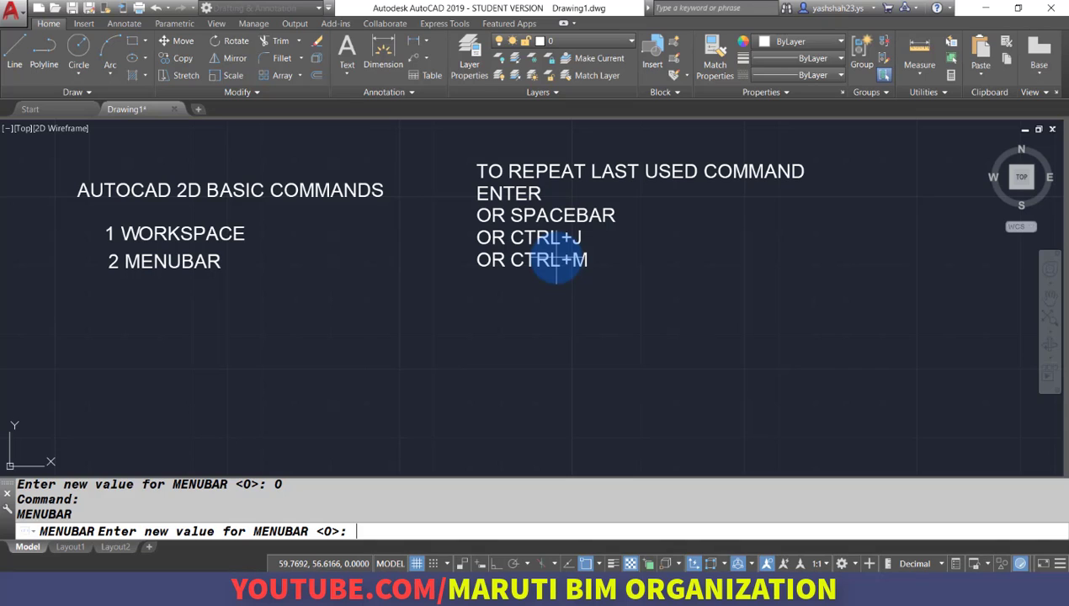
{"action": "type", "text": "1"}
{"action": "key", "text": "Return"}
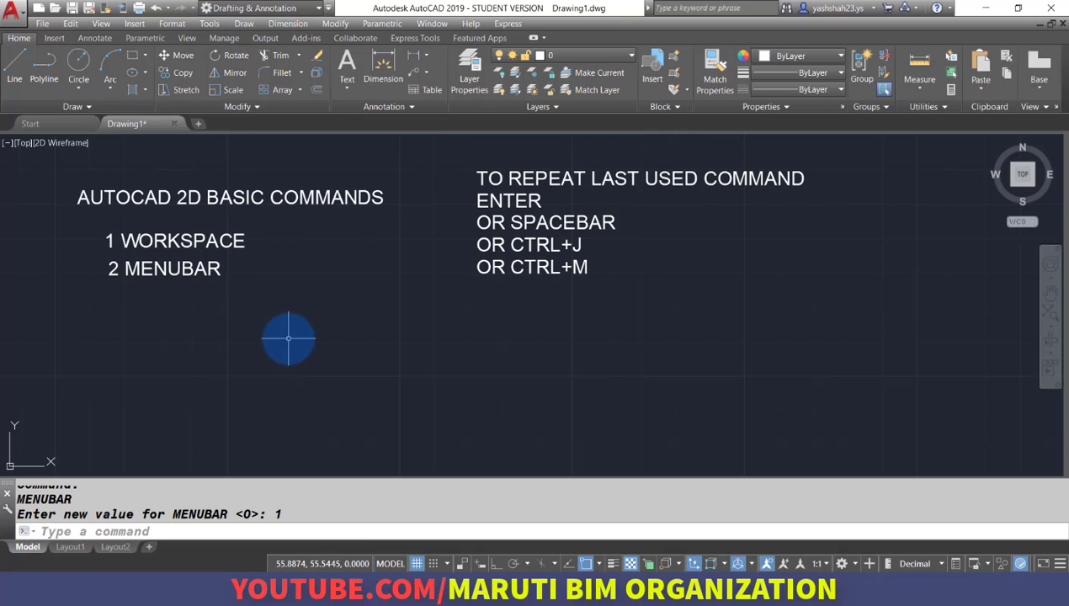
Repeat the MENUBAR command and set its value to 0 to hide the menu bar
{"action": "key", "text": "Return"}
{"action": "type", "text": "M"}
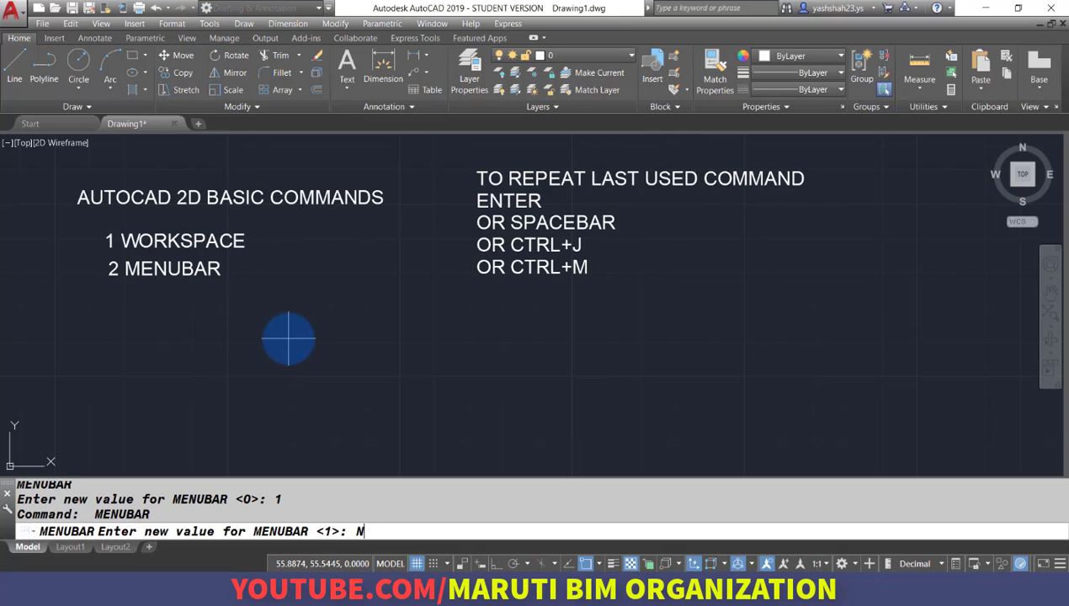
{"action": "key", "text": "BackSpace"}
{"action": "type", "text": "0"}
{"action": "key", "text": "Return"}
{"action": "key", "text": "Return"}
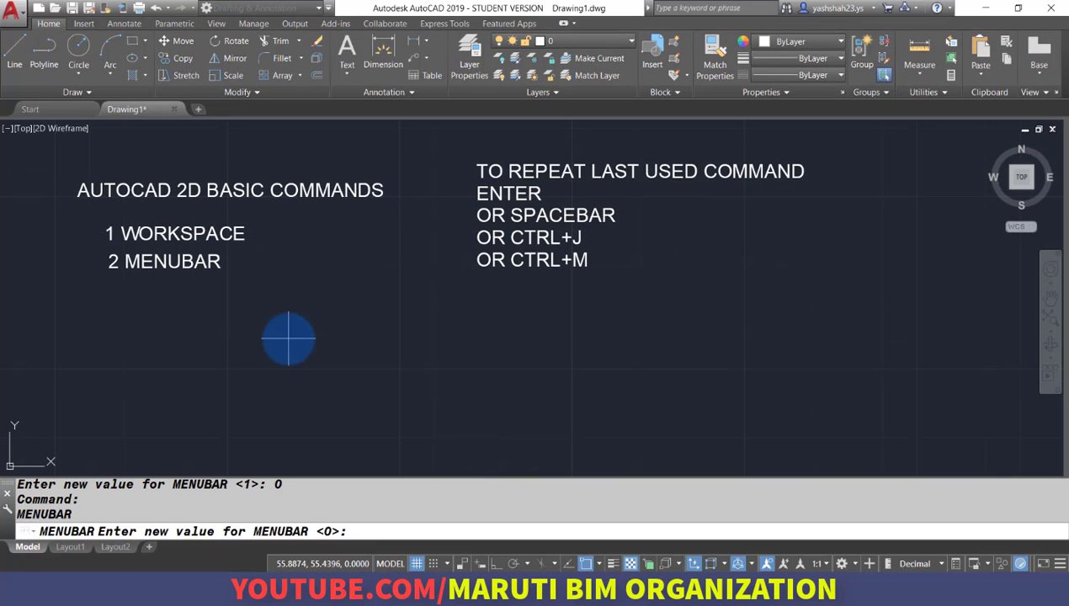
{"action": "key", "text": "Escape"}
{"action": "key", "text": "Escape"}
{"action": "key", "text": "Escape"}
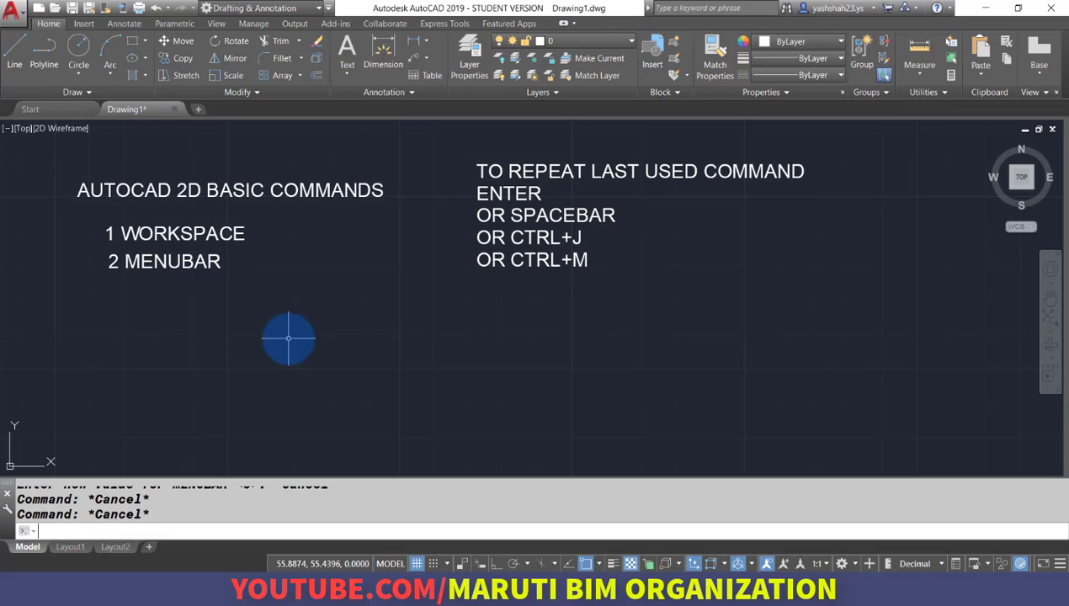
{"action": "key", "text": "Return"}
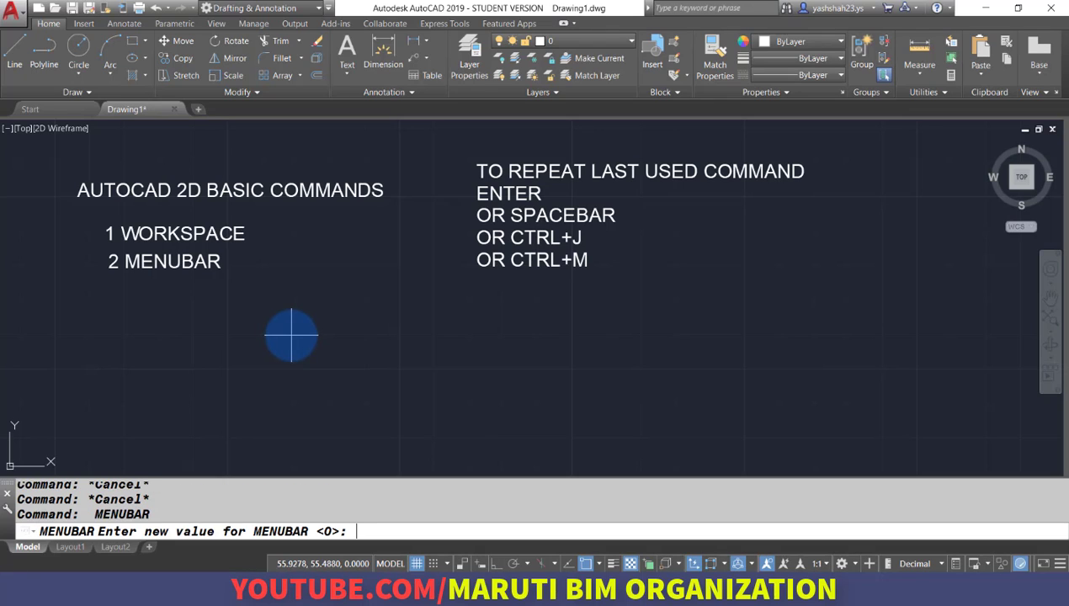
{"action": "key", "text": "Escape"}
{"action": "key", "text": "Escape"}
{"action": "key", "text": "Escape"}
Add the single-line text "3 UNITS UN" below the "2 MENUBAR" entry with height 0.2 and rotation 0
{"action": "type", "text": "dt"}
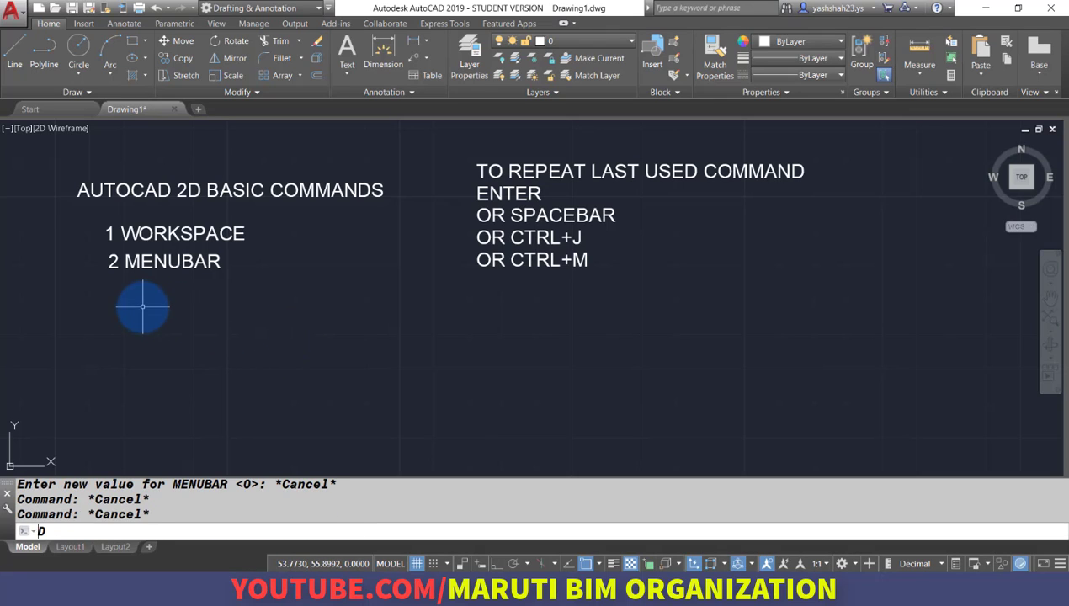
{"action": "key", "text": "Return"}
{"action": "left_click", "coordinate": [106, 298]}
{"action": "key", "text": "Return"}
{"action": "key", "text": "Return"}
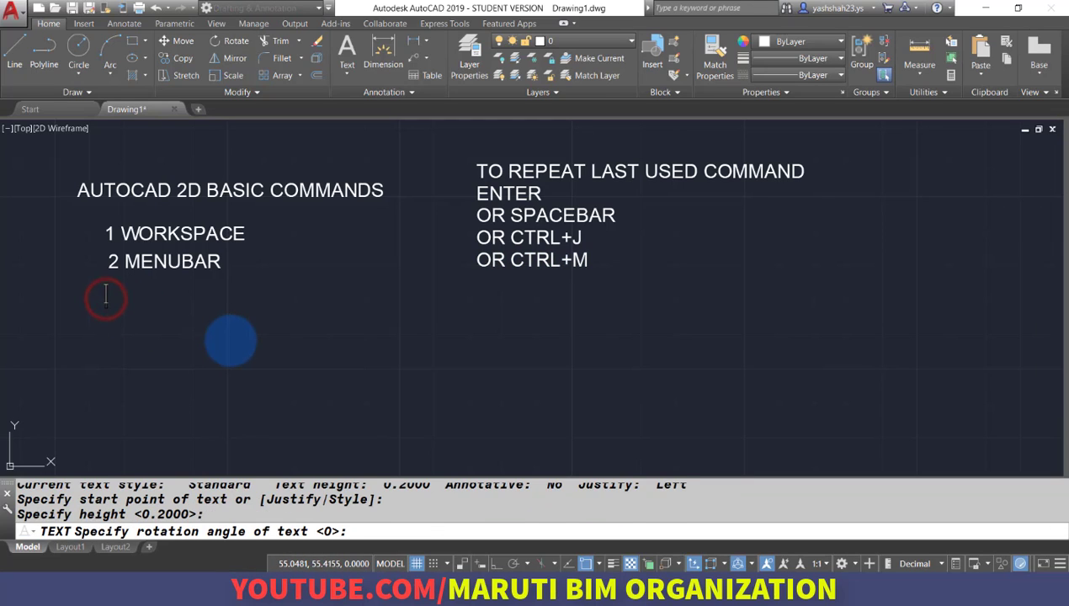
{"action": "type", "text": "3 UNITS"}
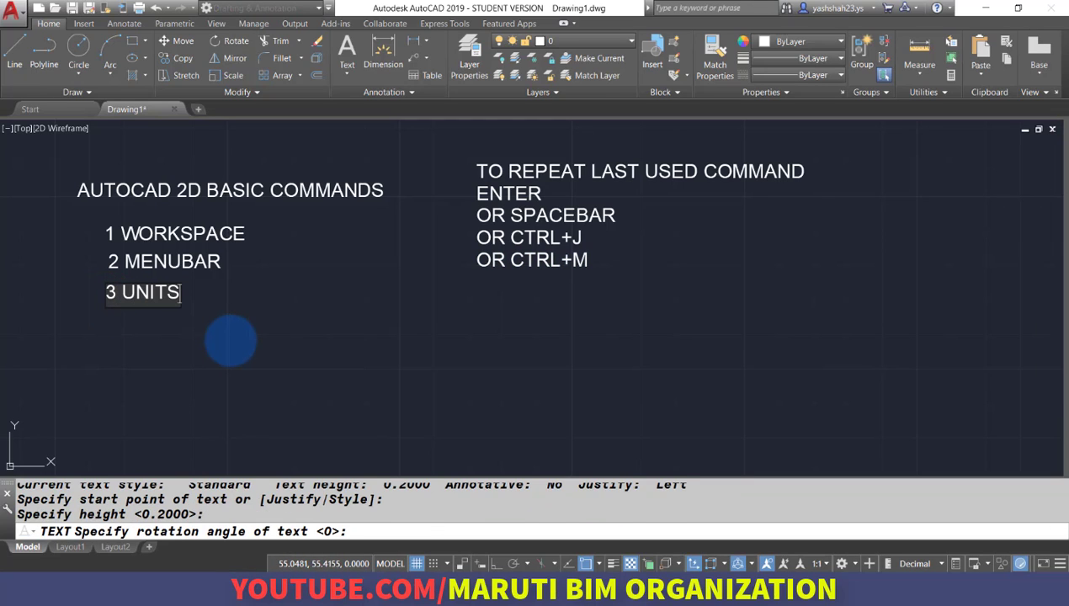
{"action": "type", "text": "   UN"}
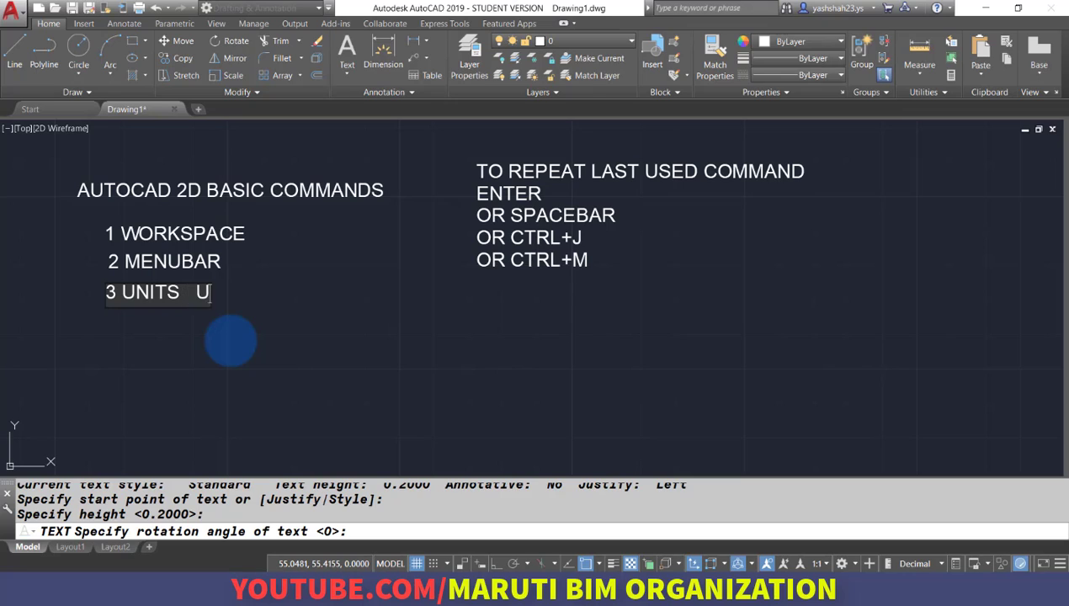
{"action": "key", "text": "Escape"}
{"action": "key", "text": "Escape"}
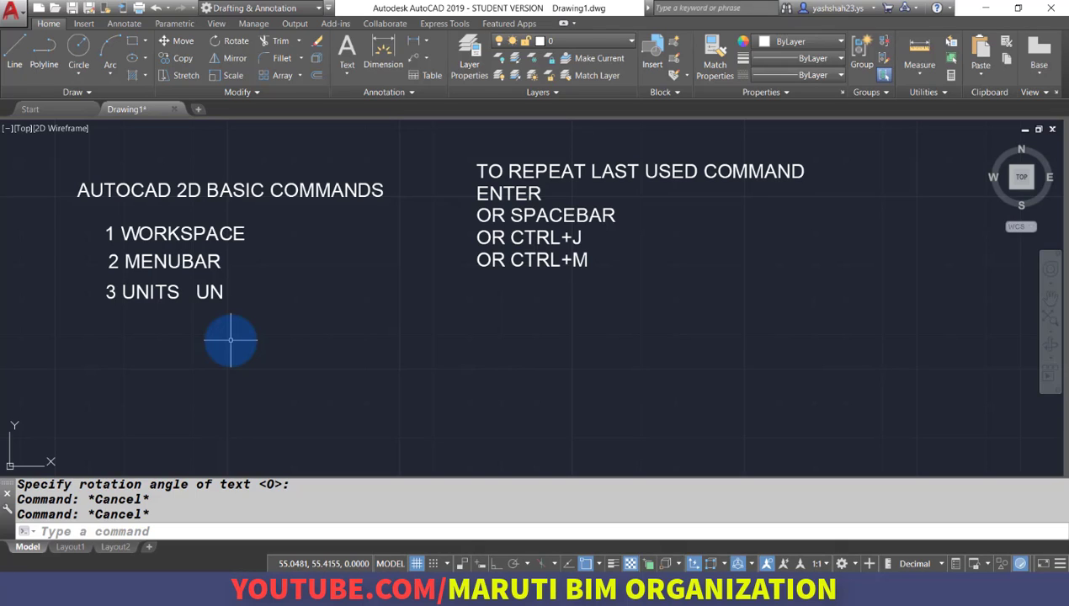
Undo the placement of the "3 UNITS UN" text and redo it
{"action": "type", "text": "u"}
{"action": "key", "text": "Return"}
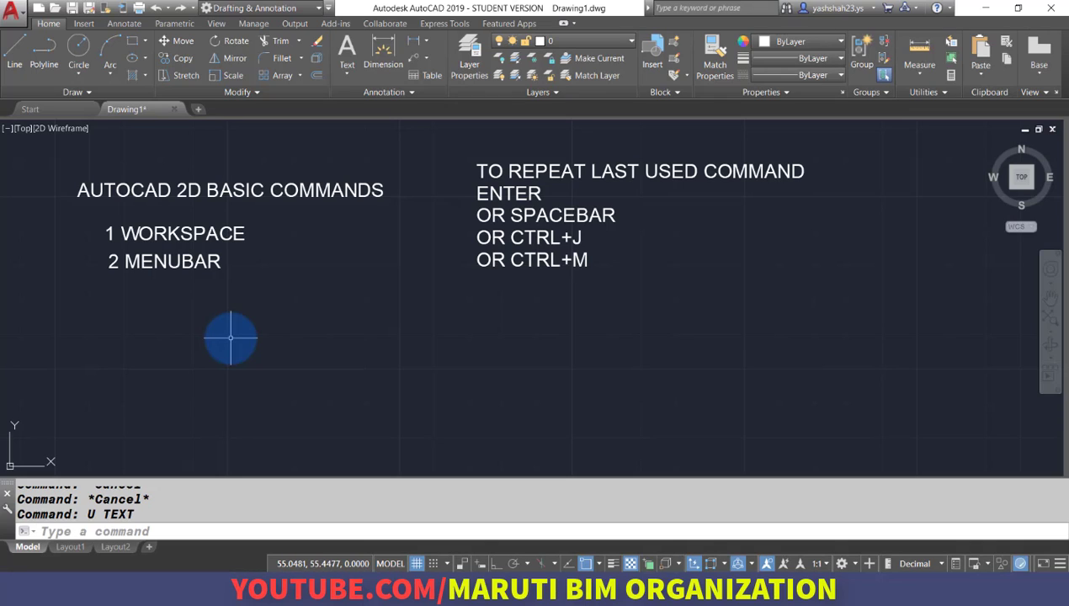
{"action": "key", "text": "ctrl+y"}
Set the length type in the drawing units to Architectural
{"action": "type", "text": "UN"}
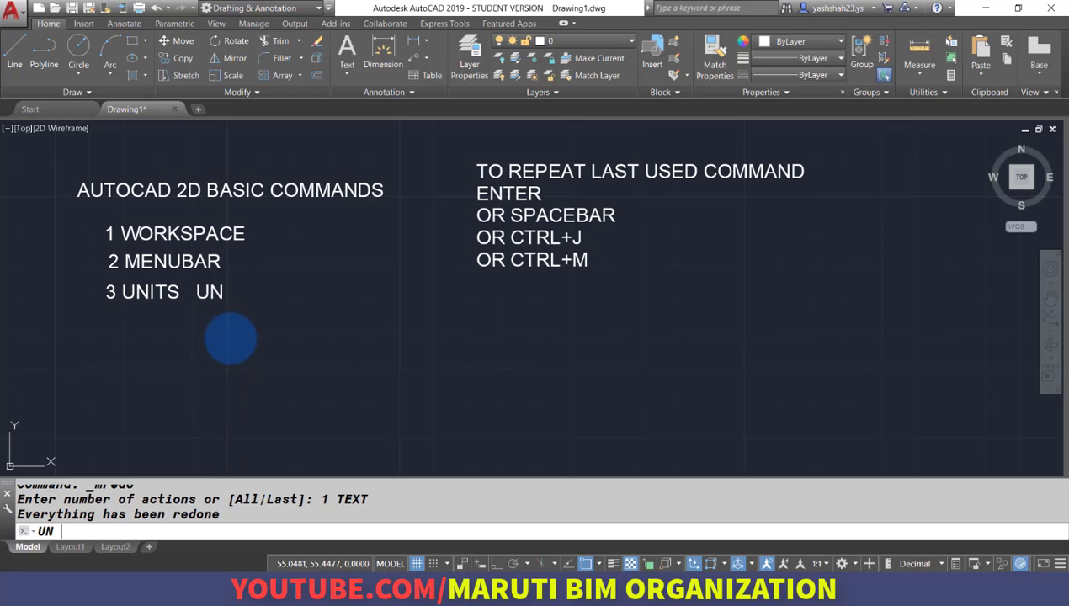
{"action": "key", "text": "Return"}
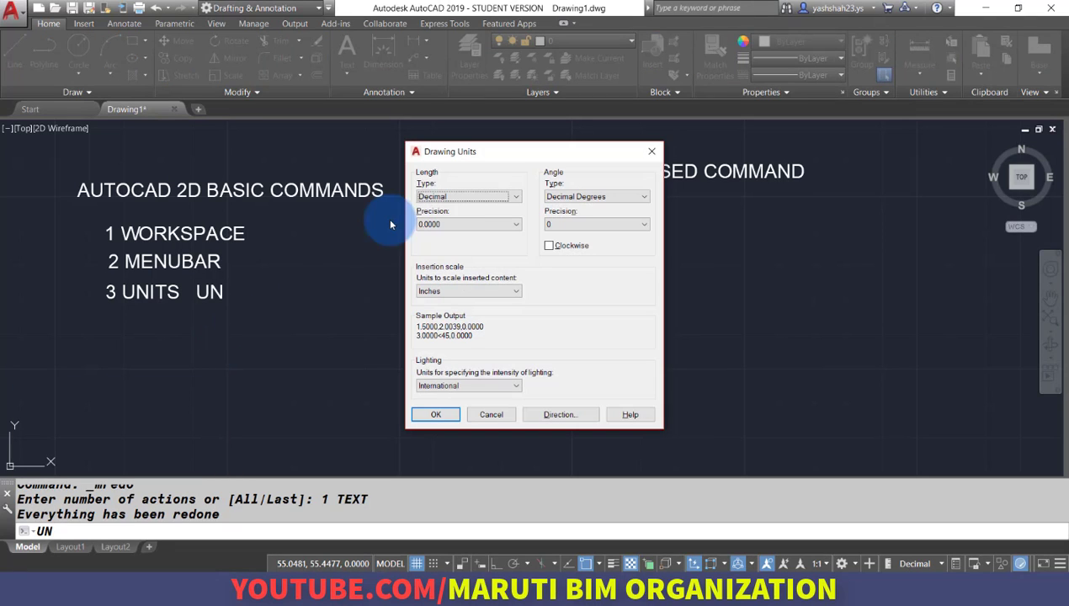
{"action": "left_click", "coordinate": [451, 200]}
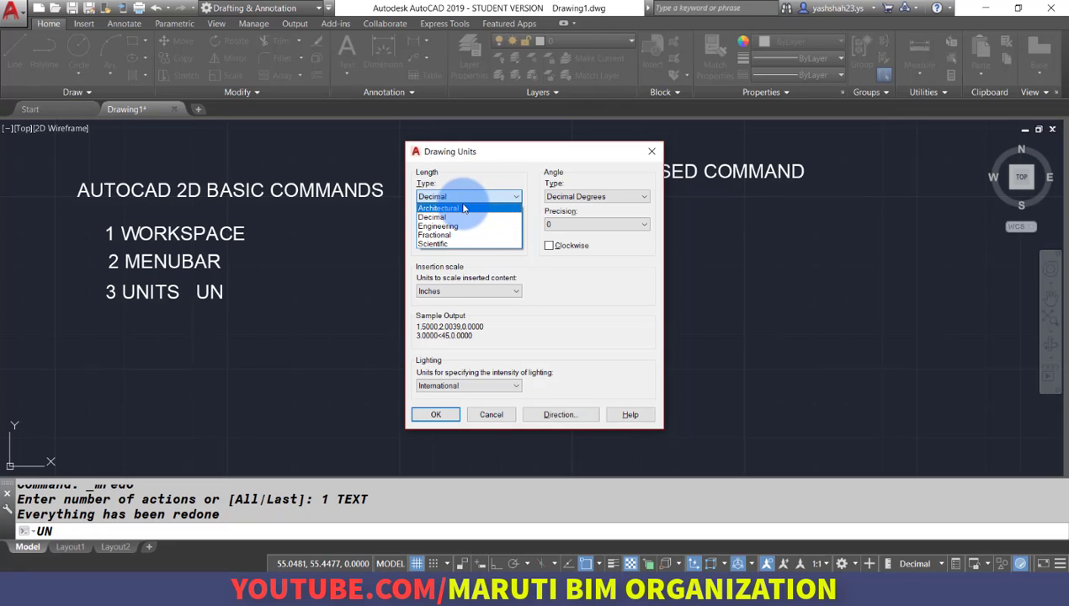
{"action": "left_click", "coordinate": [463, 207]}
{"action": "left_click", "coordinate": [436, 414]}
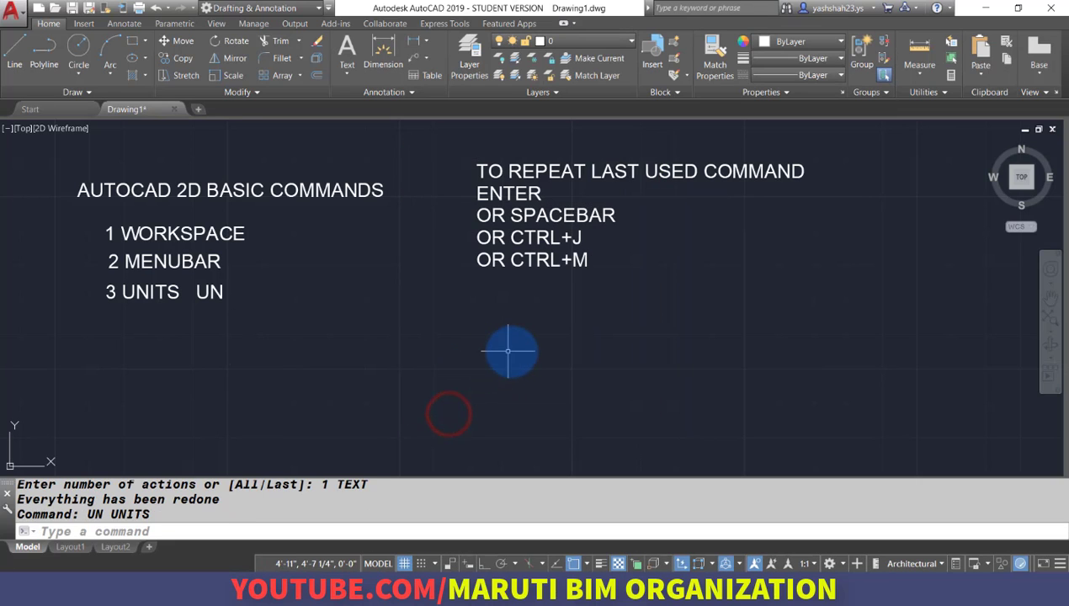
Draw a horizontal line 3'4.5" long in the empty area beside the repeat-command notes, with Ortho on
{"action": "middle_click_drag", "start_coordinate": [554, 366], "coordinate": [169, 332]}
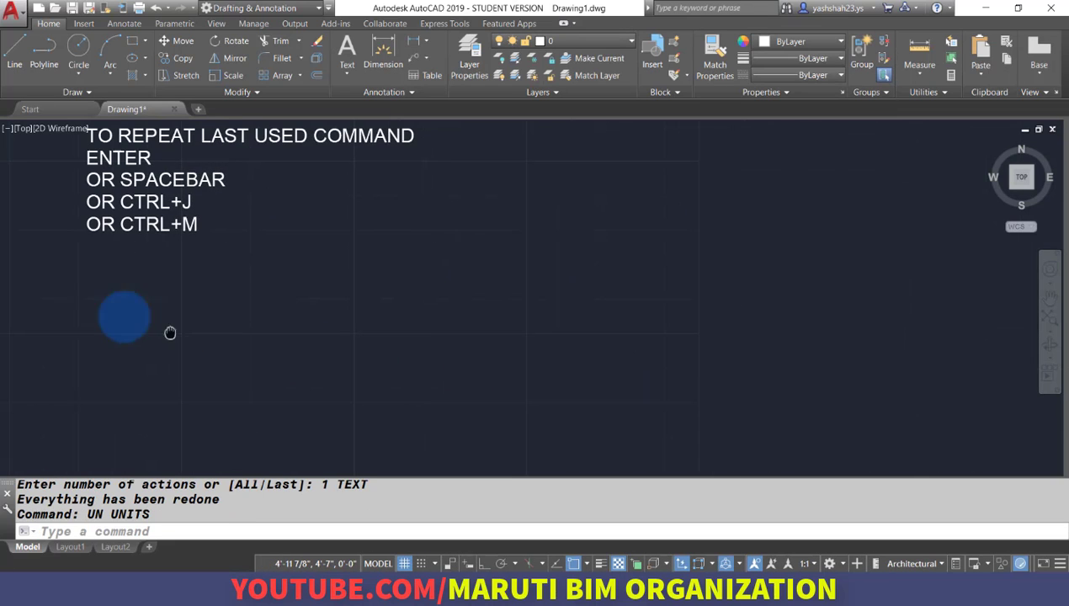
{"action": "left_click", "coordinate": [15, 59]}
{"action": "left_click", "coordinate": [341, 289]}
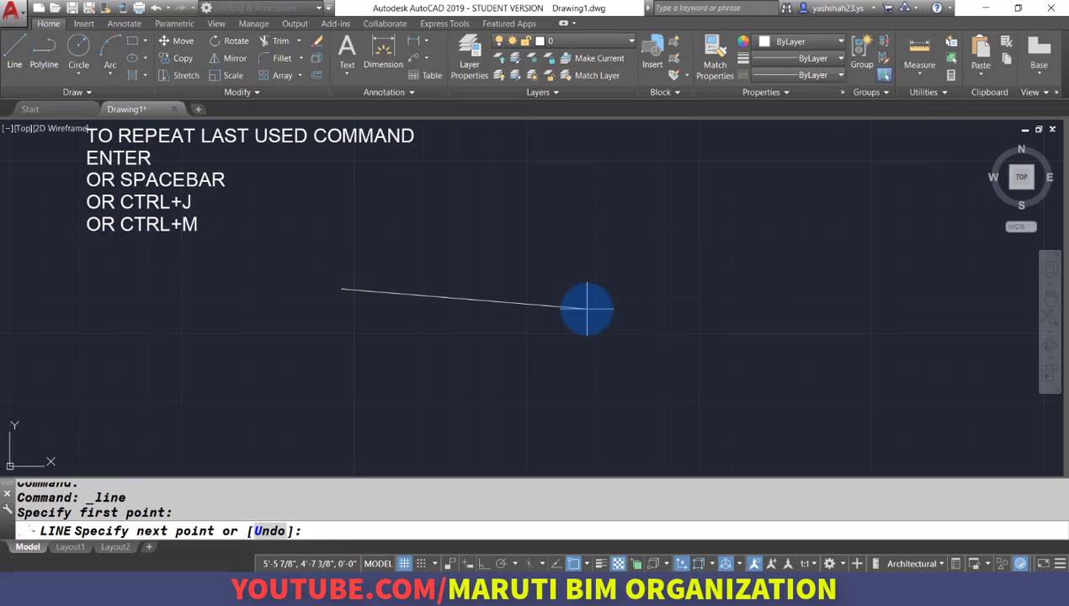
{"action": "key", "text": "F8"}
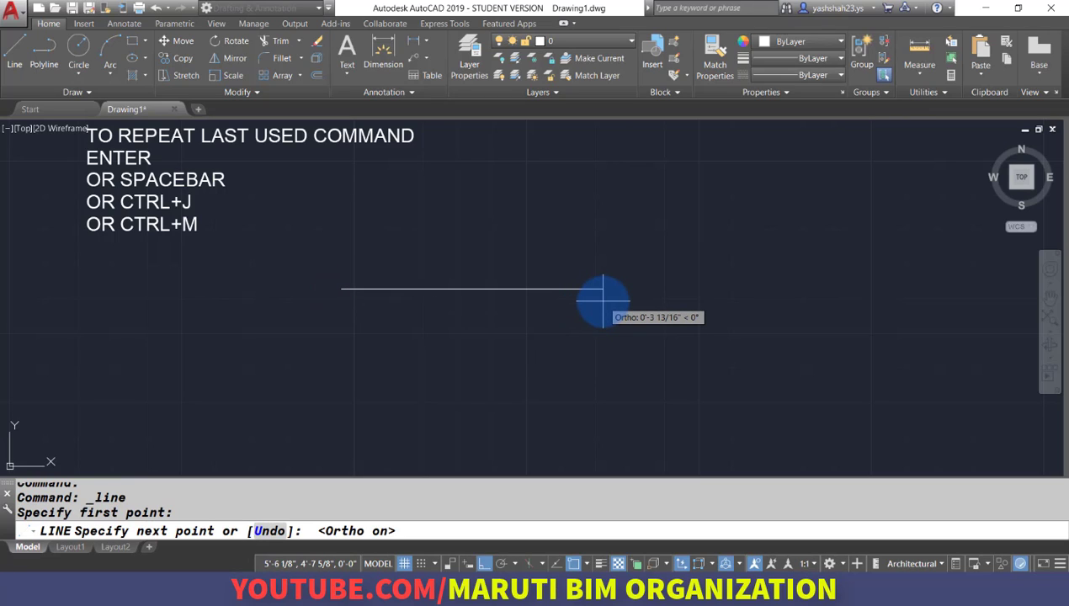
{"action": "type", "text": "3'4.5\""}
{"action": "key", "text": "Return"}
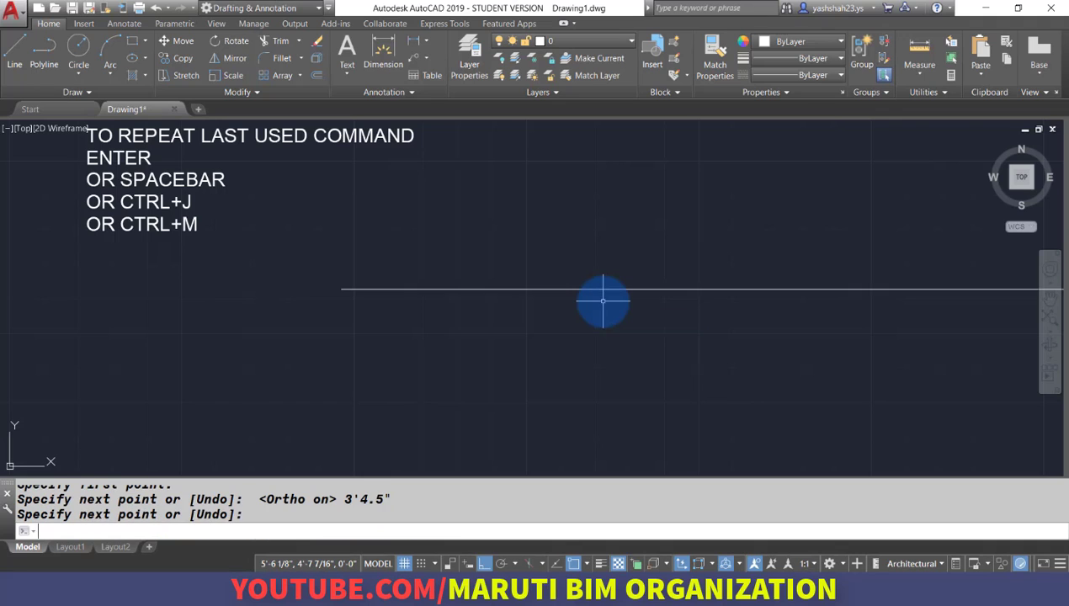
Select the horizontal line and open its properties to check its Delta X and length in architectural units
{"action": "scroll", "coordinate": [387, 337], "scroll_direction": "down", "scroll_amount": 5}
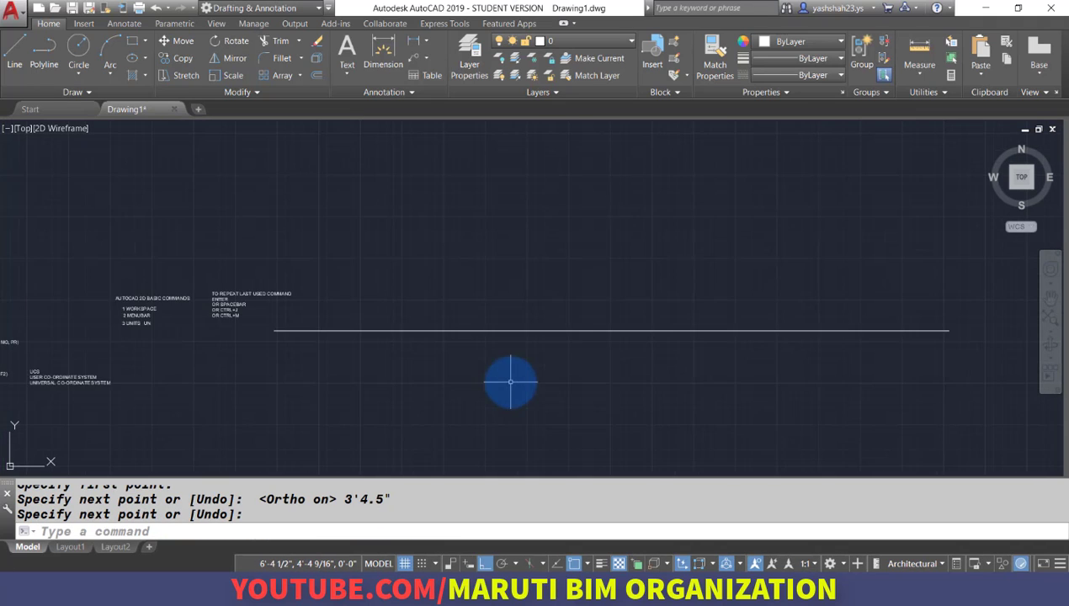
{"action": "left_click", "coordinate": [527, 344]}
{"action": "left_click", "coordinate": [469, 285]}
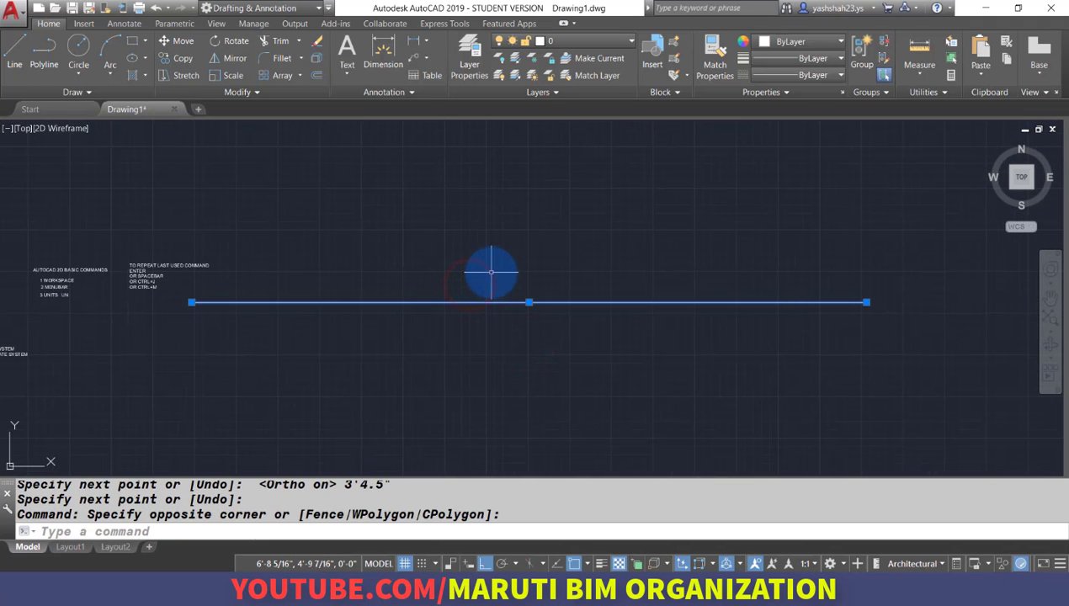
{"action": "right_click", "coordinate": [491, 271]}
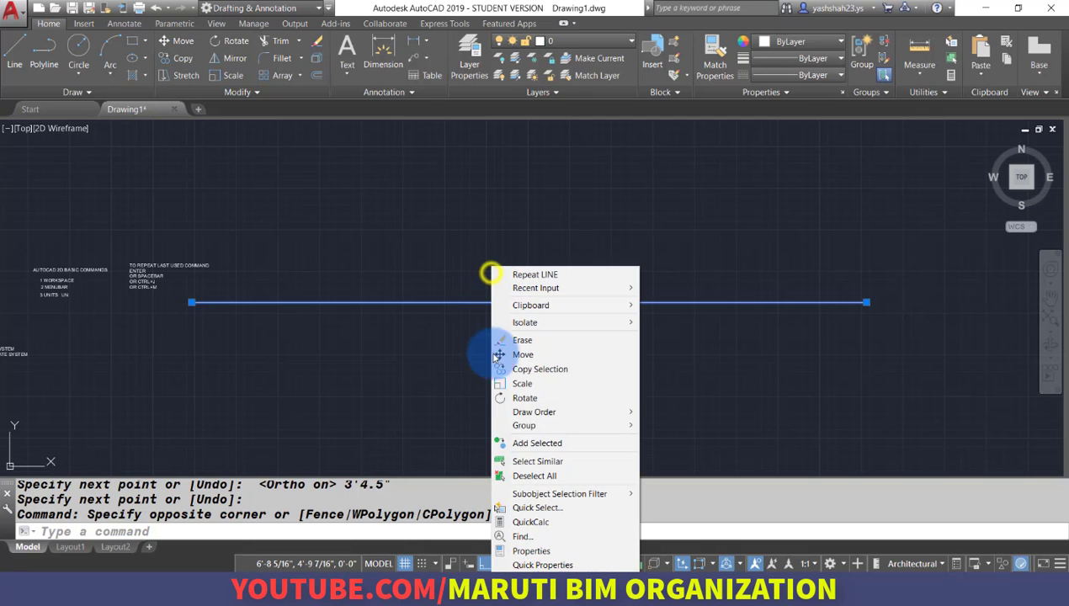
{"action": "left_click", "coordinate": [523, 552]}
{"action": "left_click", "coordinate": [156, 450]}
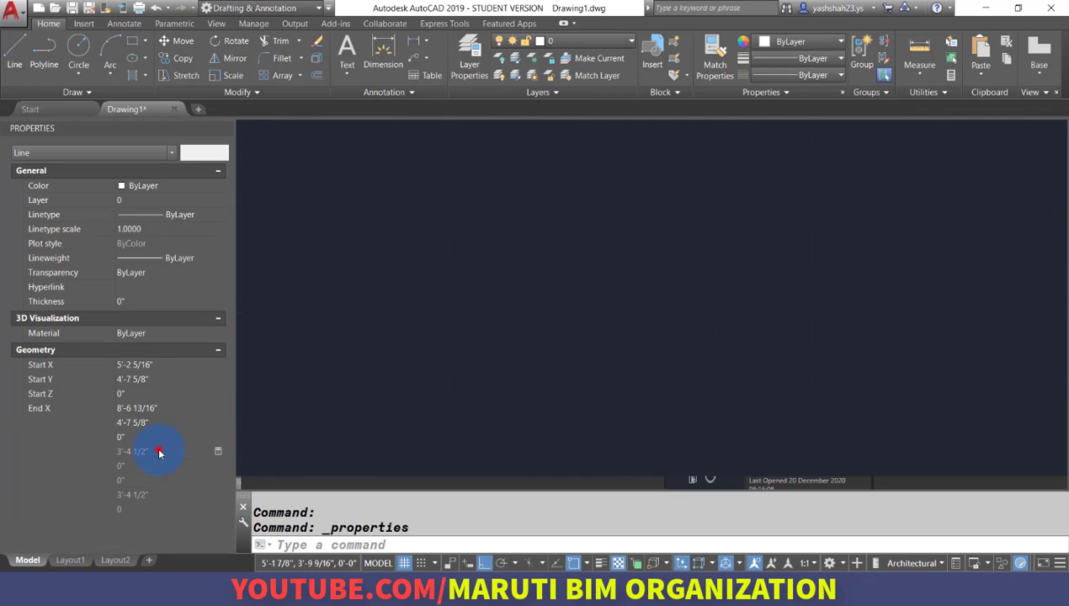
{"action": "left_click", "coordinate": [148, 496]}
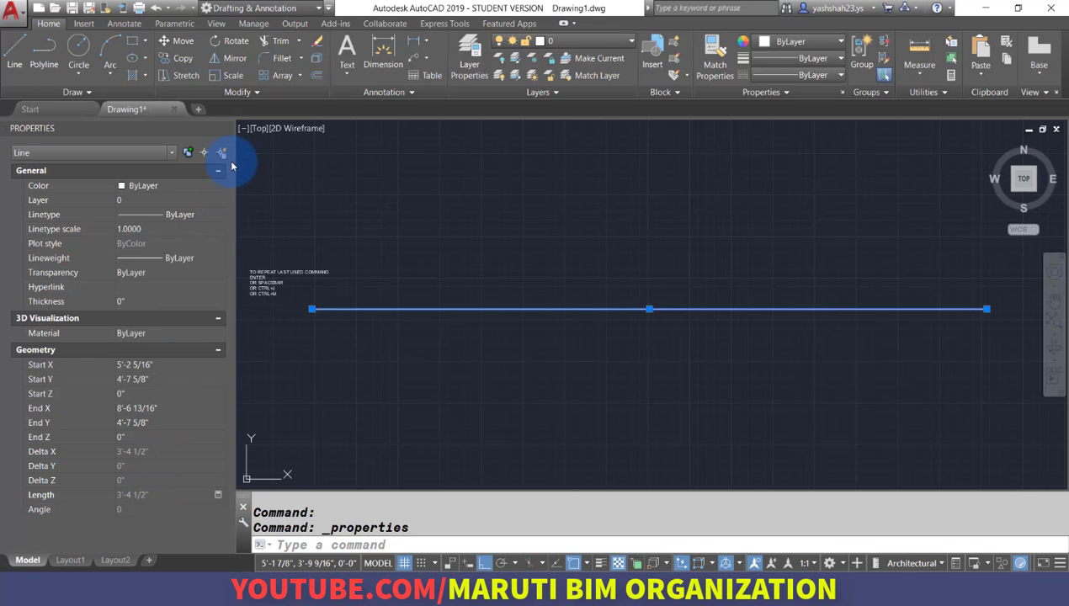
Close the line's properties and erase the horizontal line
{"action": "left_click", "coordinate": [224, 128]}
{"action": "left_click", "coordinate": [439, 337]}
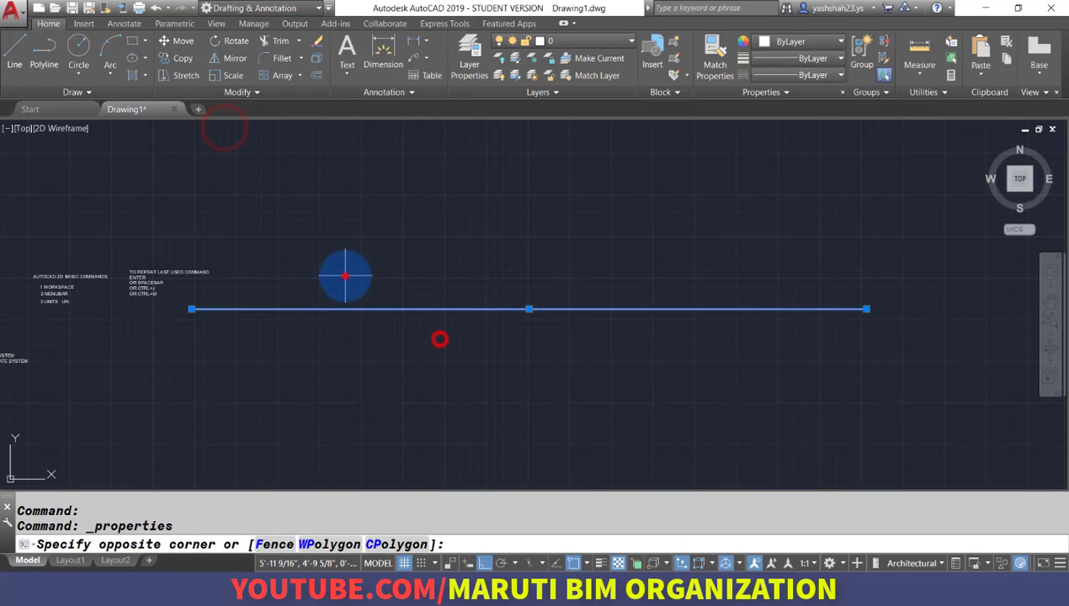
{"action": "left_click", "coordinate": [346, 271]}
{"action": "key", "text": "Delete"}
Set the length type in the drawing units to Decimal
{"action": "type", "text": "UN"}
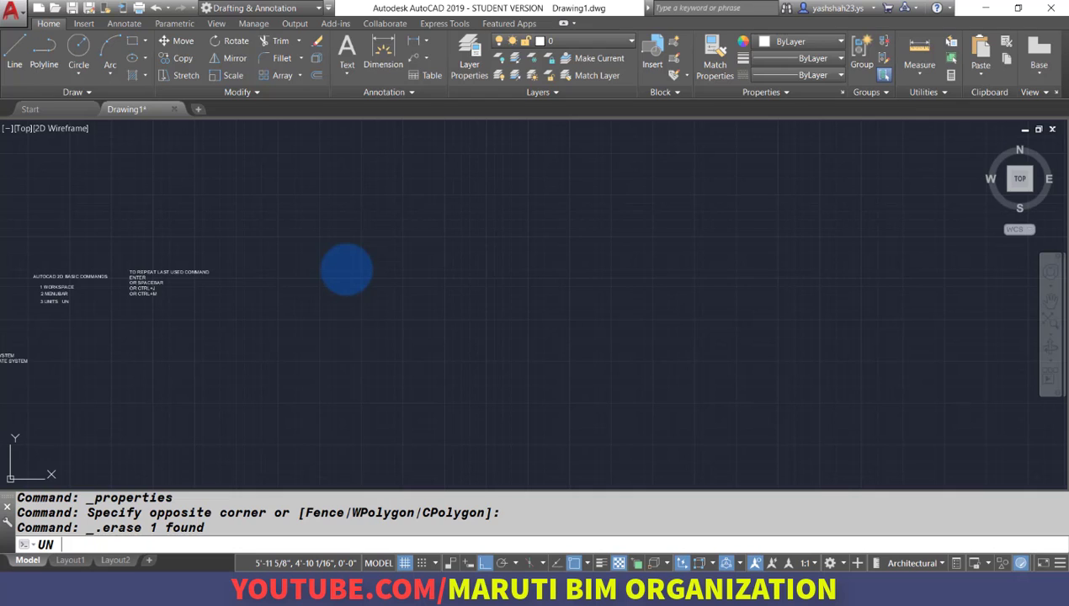
{"action": "key", "text": "Return"}
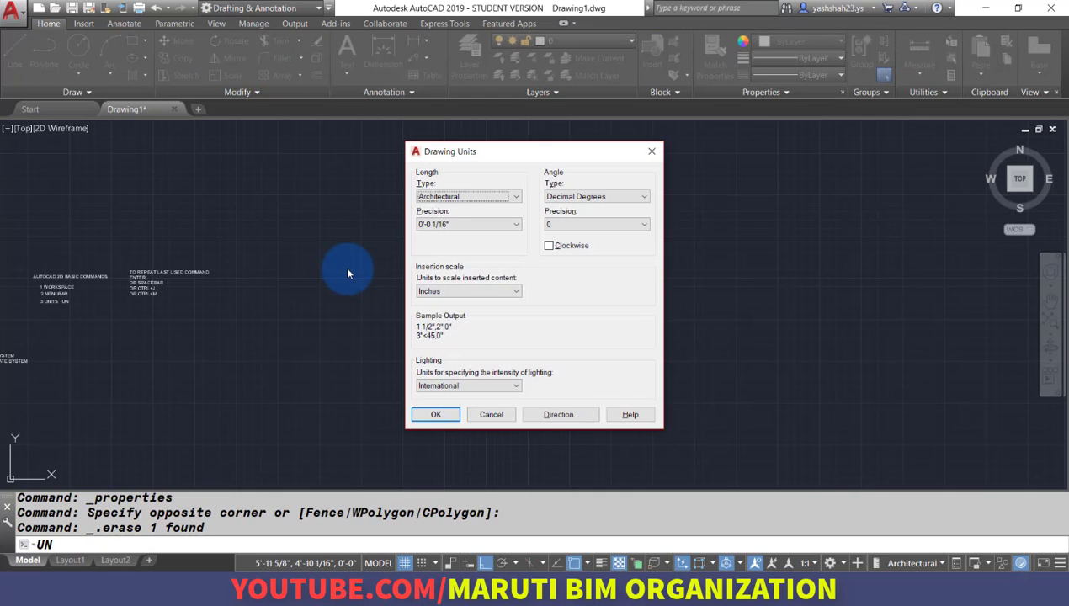
{"action": "left_click", "coordinate": [470, 198]}
{"action": "left_click", "coordinate": [470, 216]}
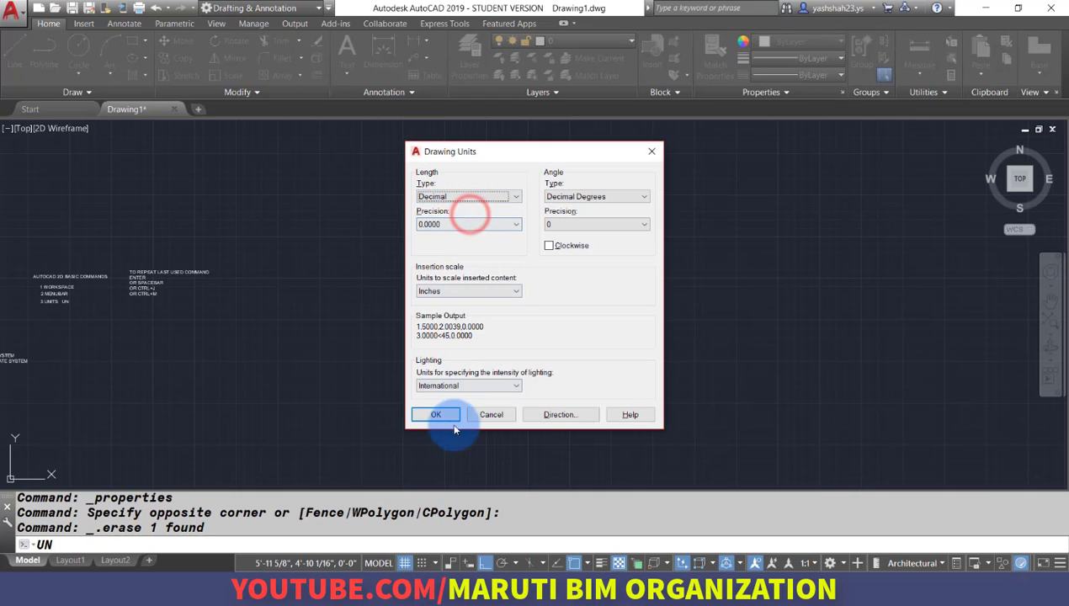
{"action": "left_click", "coordinate": [437, 225]}
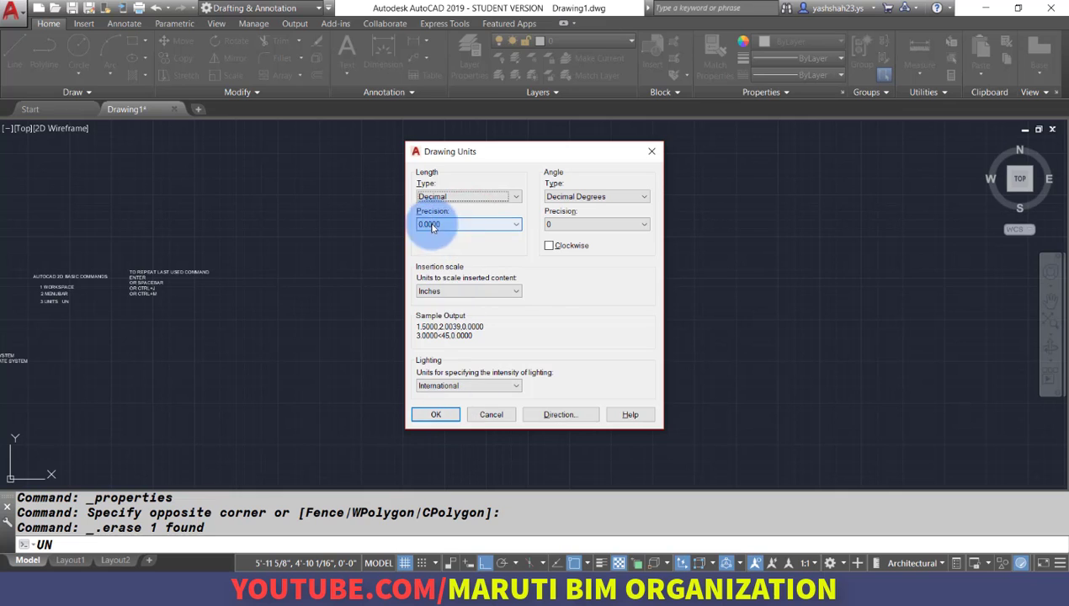
{"action": "left_click", "coordinate": [436, 415]}
Draw a horizontal line about 28.48 units long in the empty area beside the text notes
{"action": "left_click", "coordinate": [15, 53]}
{"action": "left_click", "coordinate": [355, 371]}
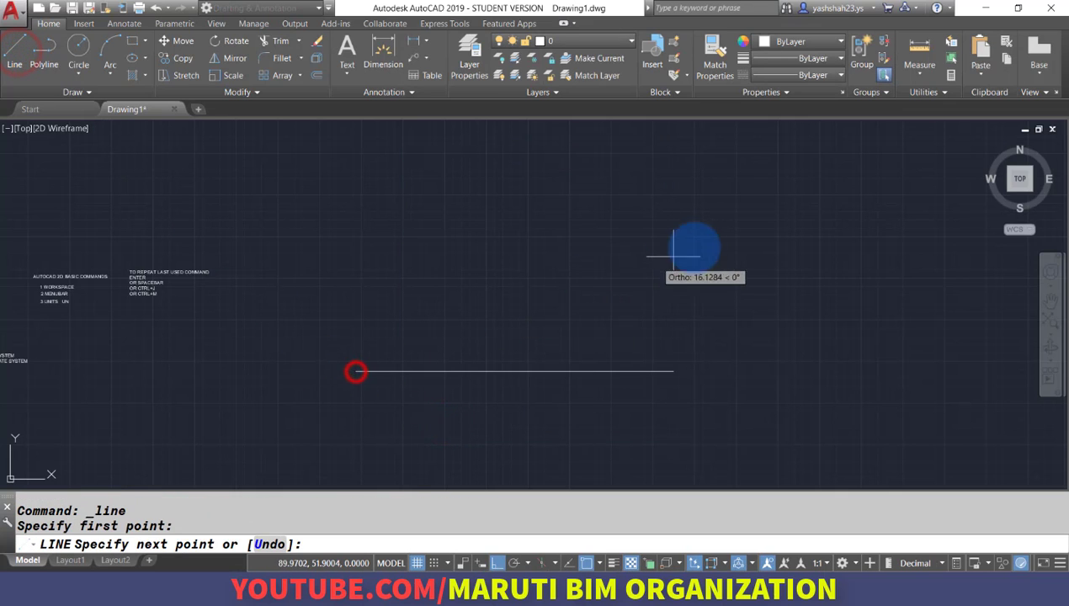
{"action": "right_click", "coordinate": [826, 269]}
{"action": "left_click", "coordinate": [855, 302]}
Select the new horizontal line and open its properties to check its length in decimal units
{"action": "left_click", "coordinate": [690, 339]}
{"action": "left_click", "coordinate": [637, 395]}
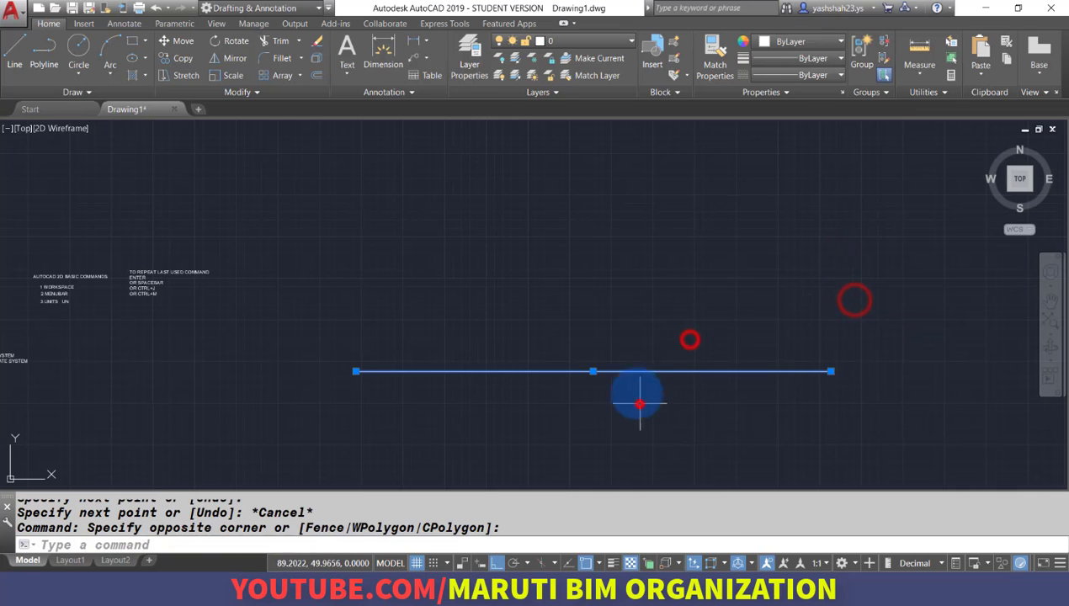
{"action": "right_click", "coordinate": [588, 267]}
{"action": "left_click", "coordinate": [628, 552]}
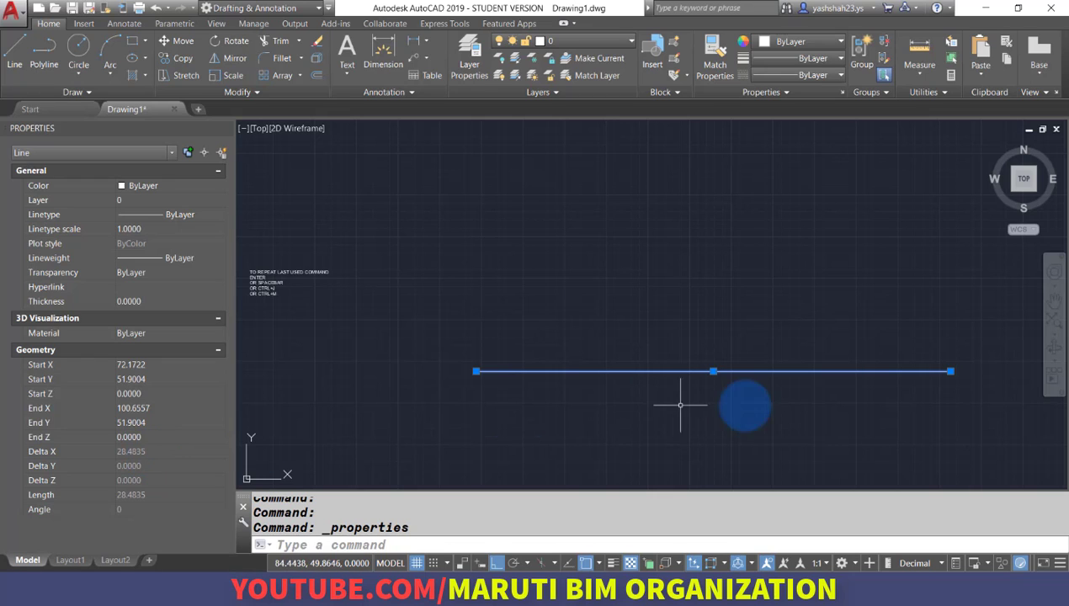
Stretch the horizontal line's right endpoint upward so the line is about 30.33 units long at about 20 degrees
{"action": "left_click", "coordinate": [949, 371]}
{"action": "left_click", "coordinate": [854, 198]}
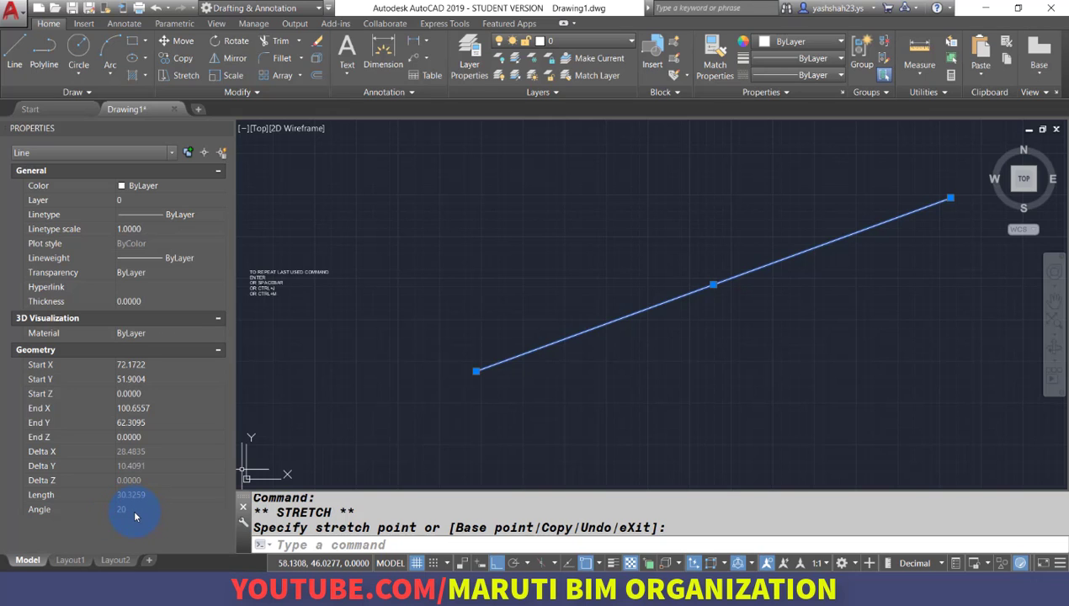
{"action": "scroll", "coordinate": [425, 345], "scroll_direction": "down", "scroll_amount": 4}
{"action": "scroll", "coordinate": [529, 341], "scroll_direction": "up", "scroll_amount": 4}
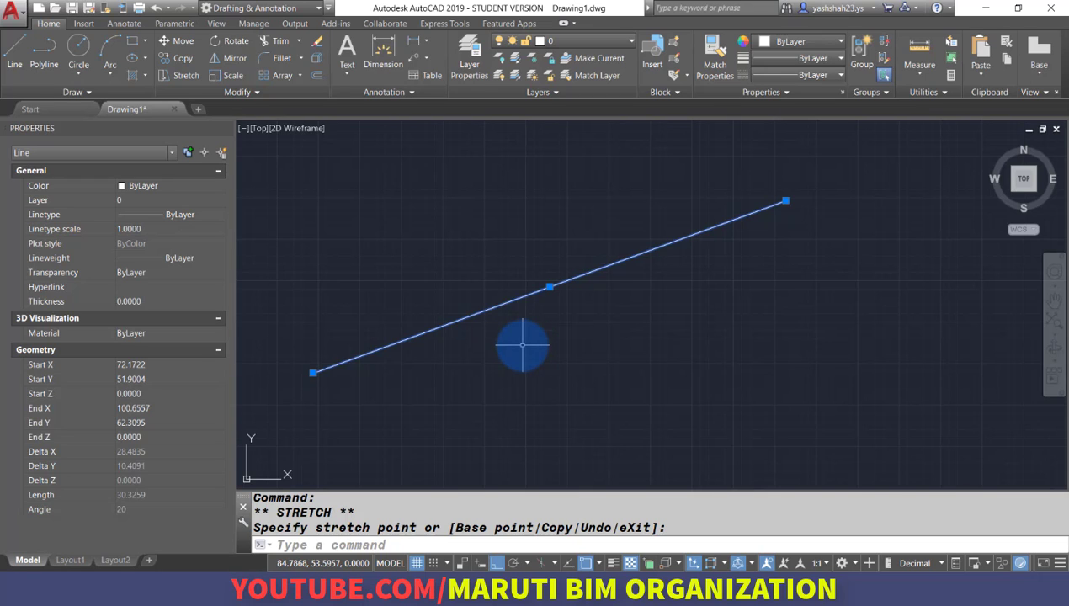
Set the angle precision in the drawing units to 0.00000 for Decimal Degrees
{"action": "type", "text": "UN"}
{"action": "key", "text": "Return"}
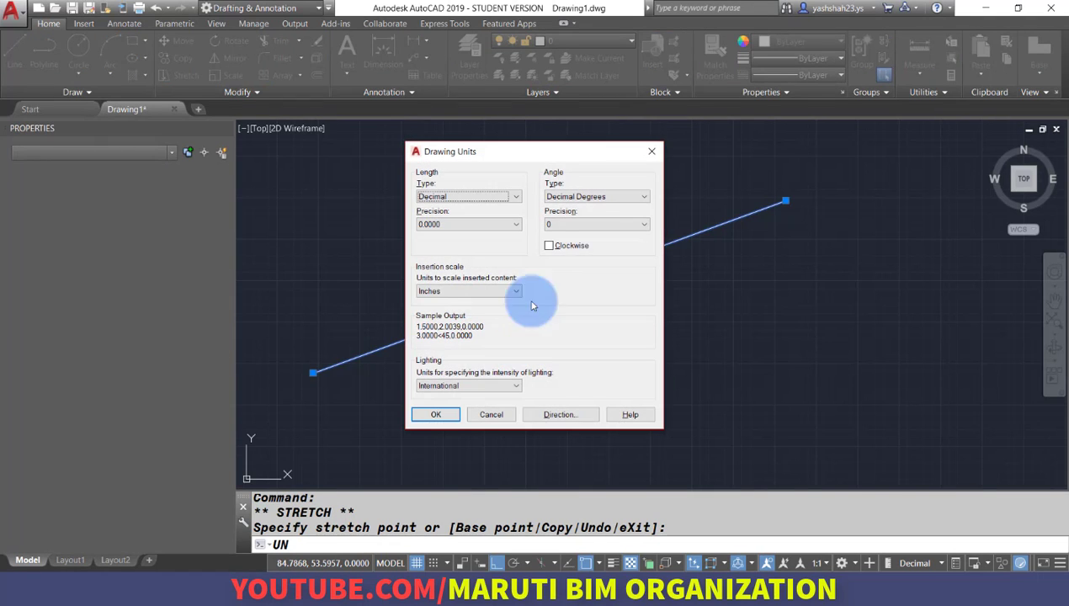
{"action": "left_click", "coordinate": [605, 224]}
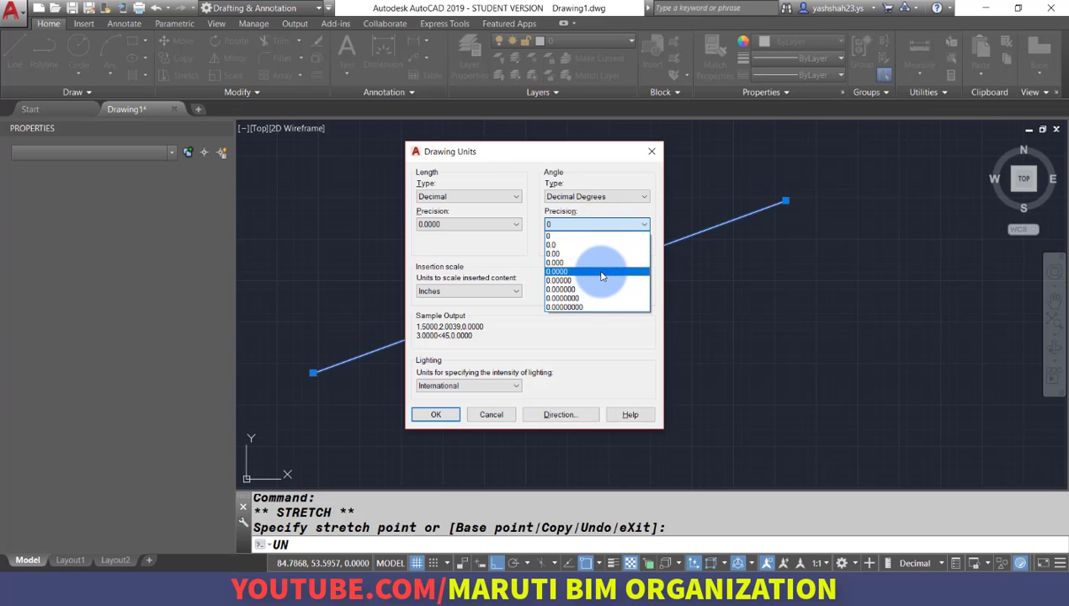
{"action": "left_click", "coordinate": [601, 281]}
{"action": "left_click", "coordinate": [436, 414]}
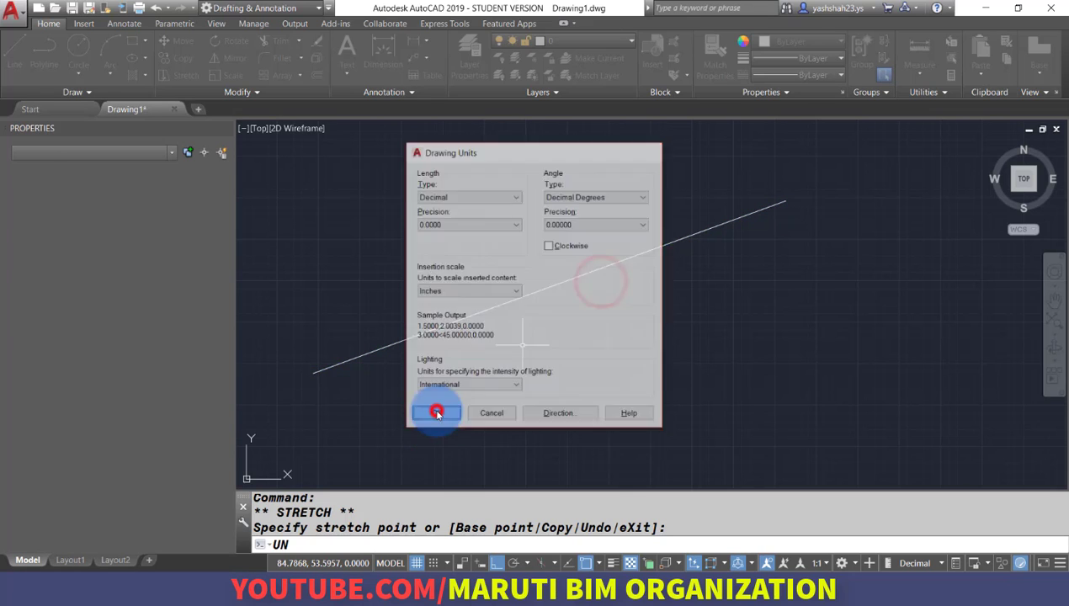
Select the inclined line and check its angle in the properties at the finer precision
{"action": "left_click", "coordinate": [463, 329]}
{"action": "left_click", "coordinate": [399, 284]}
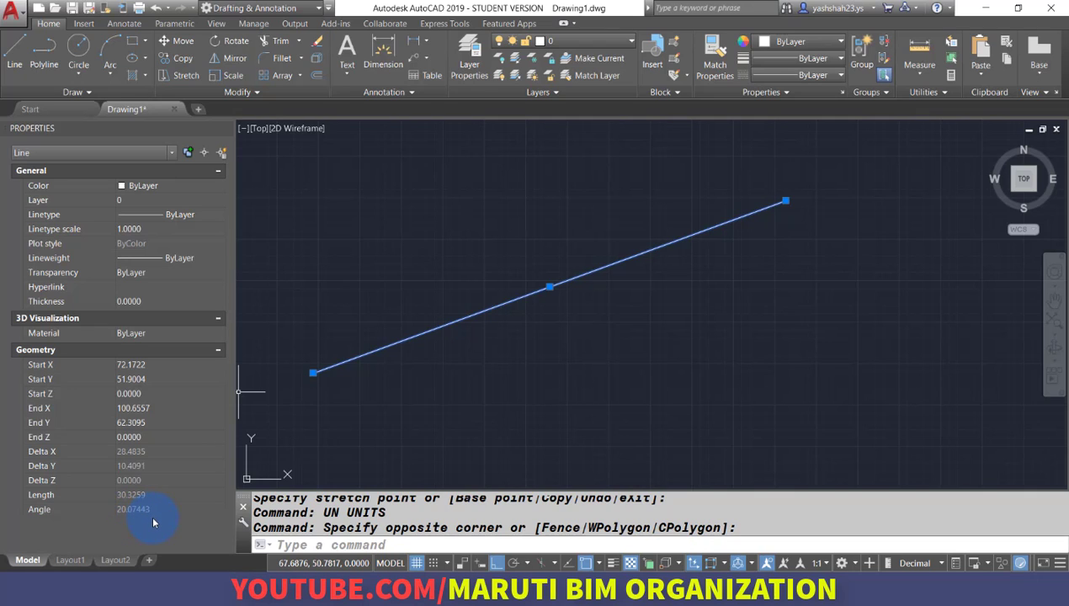
{"action": "scroll", "coordinate": [678, 282], "scroll_direction": "down", "scroll_amount": 2}
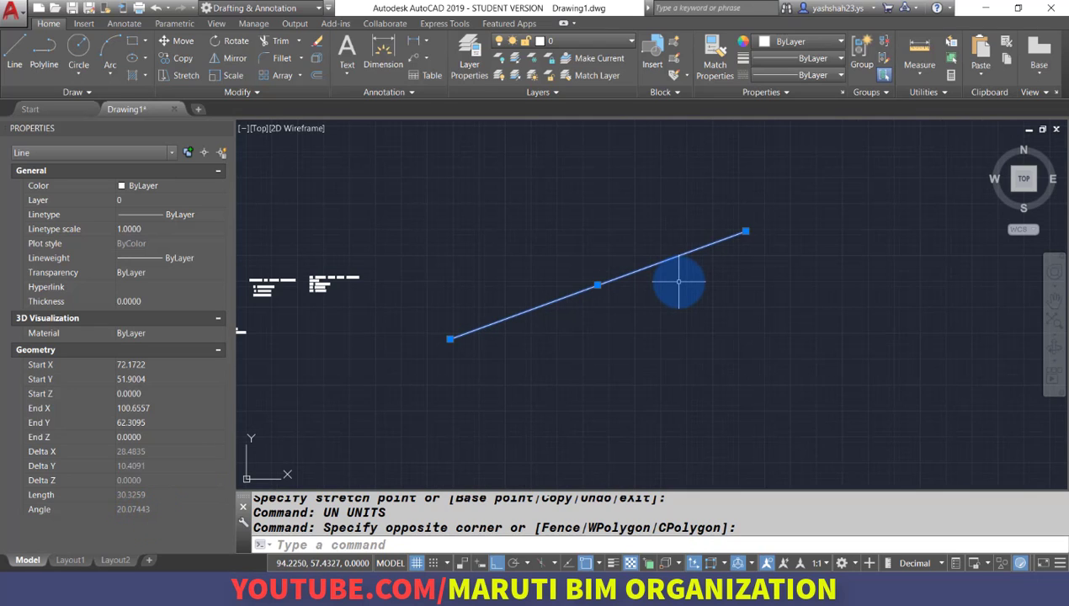
Set the angle type in the drawing units to Deg/Min/Sec with a precision of 0d00'00.0"
{"action": "type", "text": "UN"}
{"action": "key", "text": "Return"}
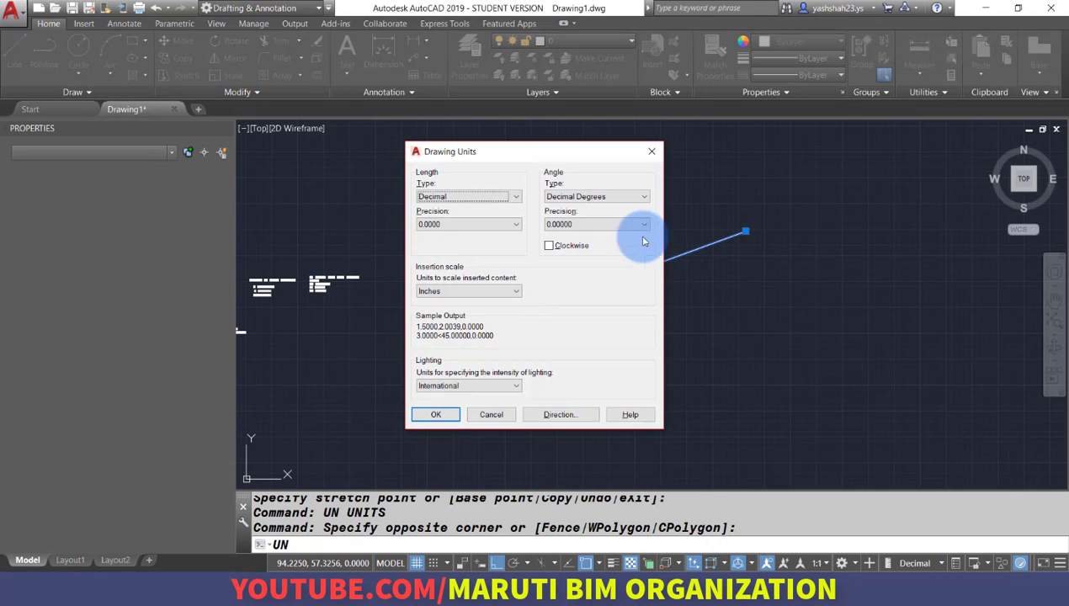
{"action": "left_click", "coordinate": [627, 197]}
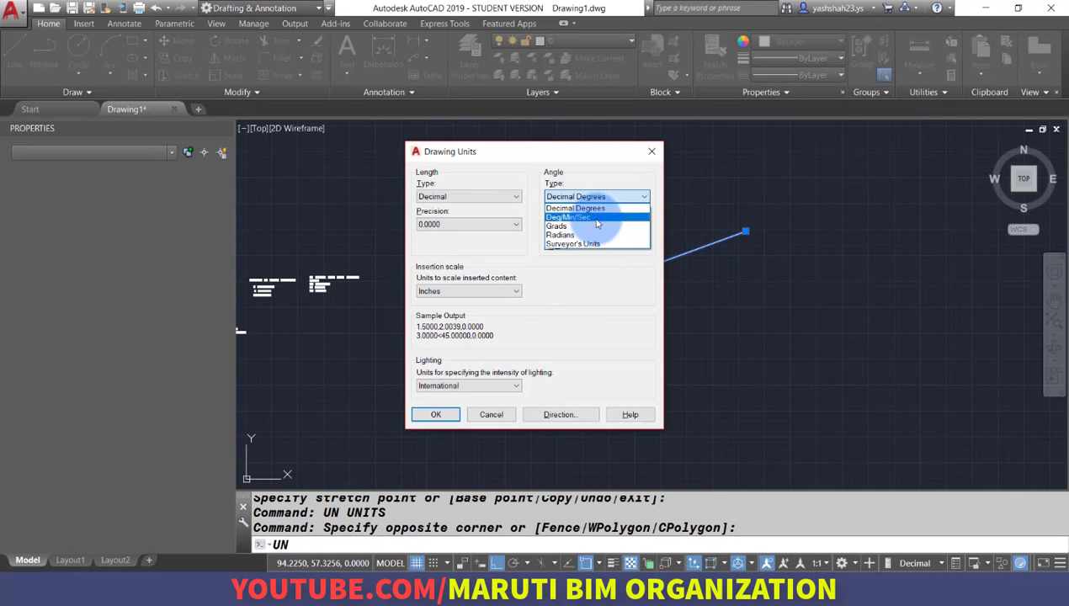
{"action": "left_click", "coordinate": [597, 218]}
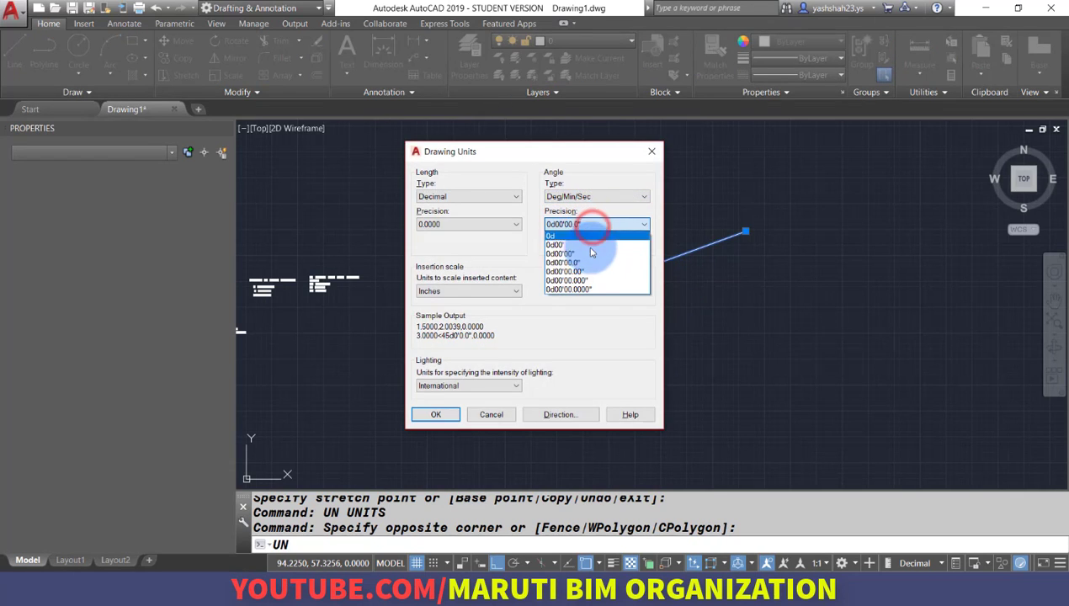
{"action": "left_click", "coordinate": [586, 263]}
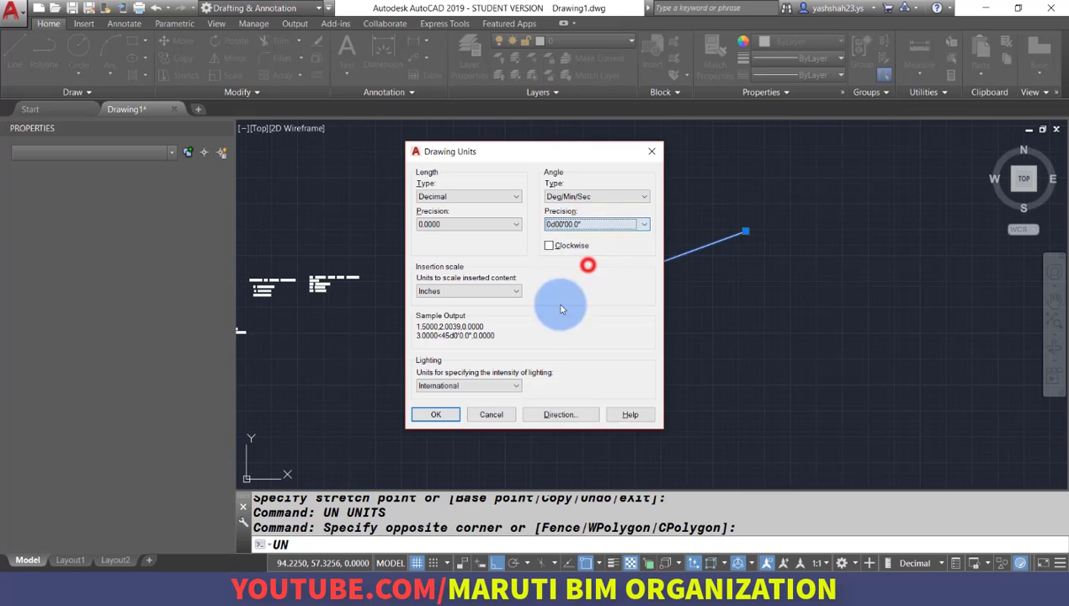
{"action": "left_click", "coordinate": [448, 416]}
Check the inclined line's angle in its properties in degrees, minutes and seconds, and erase the line
{"action": "left_click", "coordinate": [652, 316]}
{"action": "left_click", "coordinate": [612, 249]}
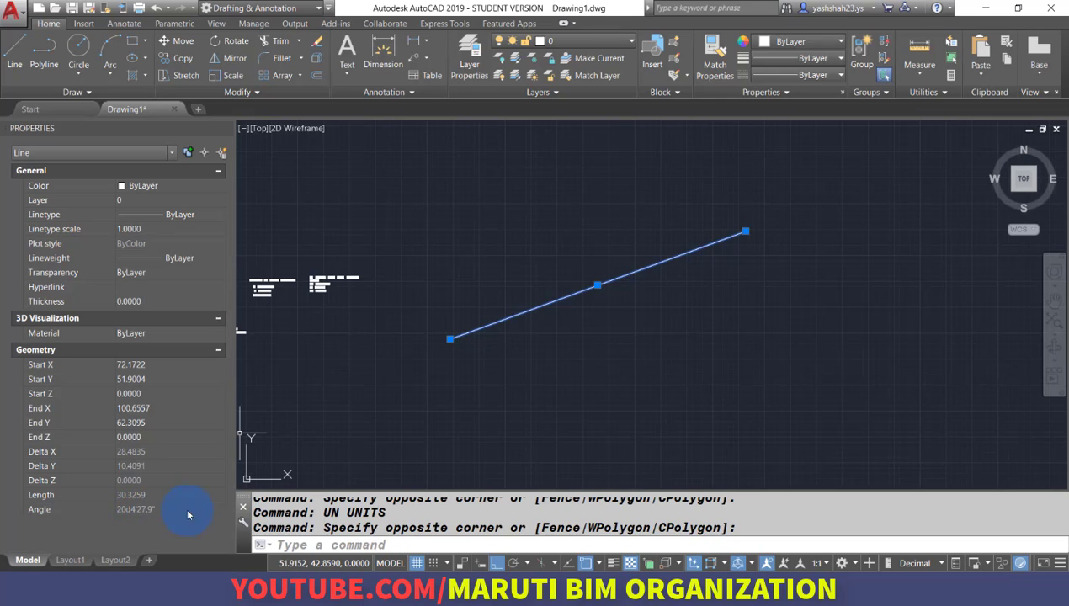
{"action": "left_click", "coordinate": [652, 324]}
{"action": "left_click", "coordinate": [611, 265]}
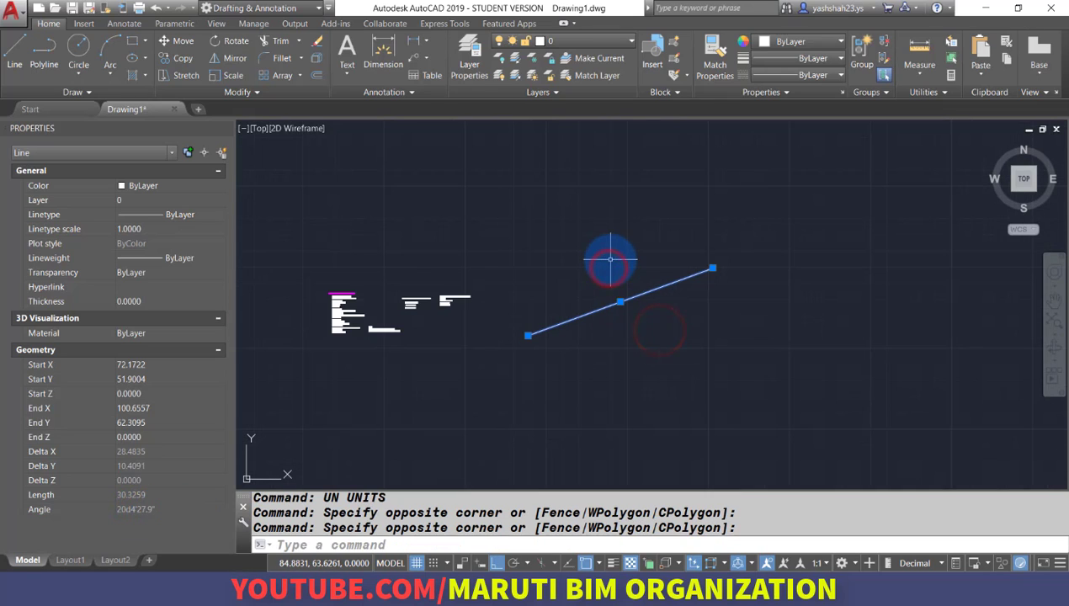
{"action": "key", "text": "Delete"}
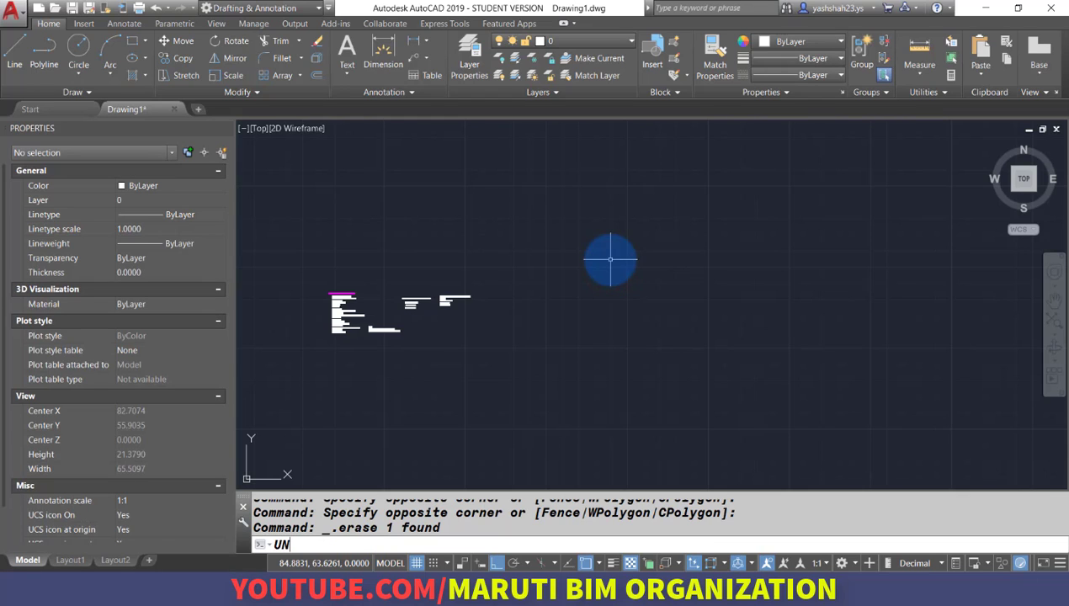
Enable the Clockwise angle option in the drawing units, disable it again and close the dialog
{"action": "key", "text": "Return"}
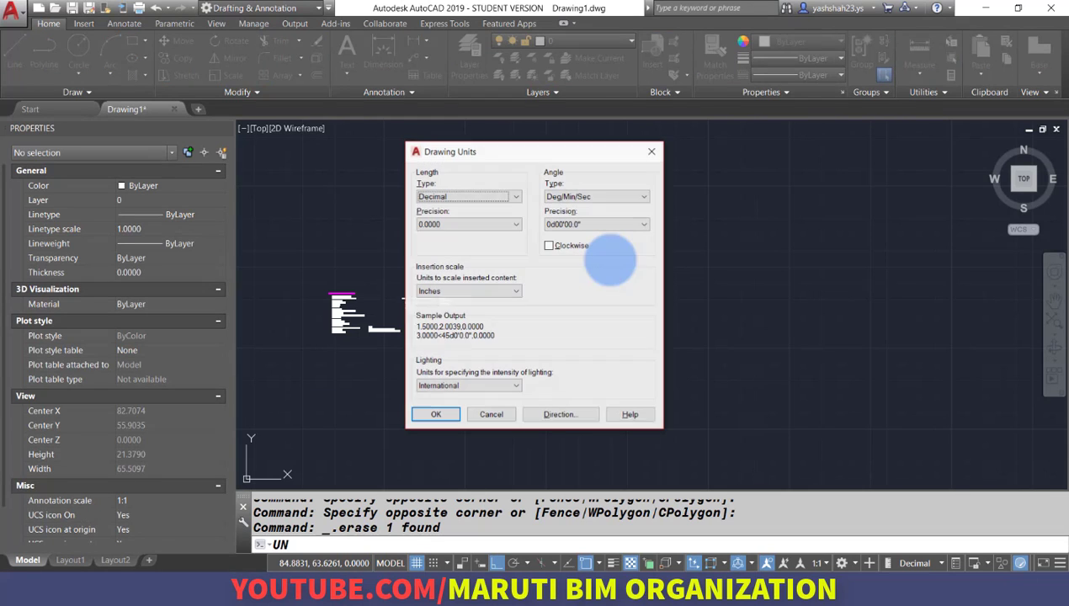
{"action": "left_click", "coordinate": [564, 248]}
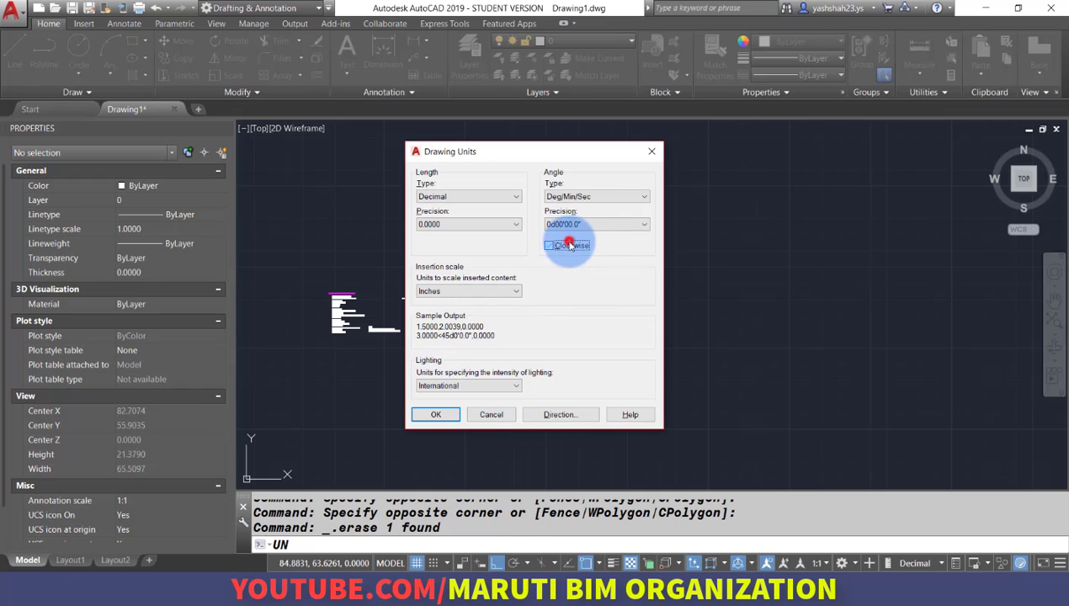
{"action": "left_click", "coordinate": [569, 245]}
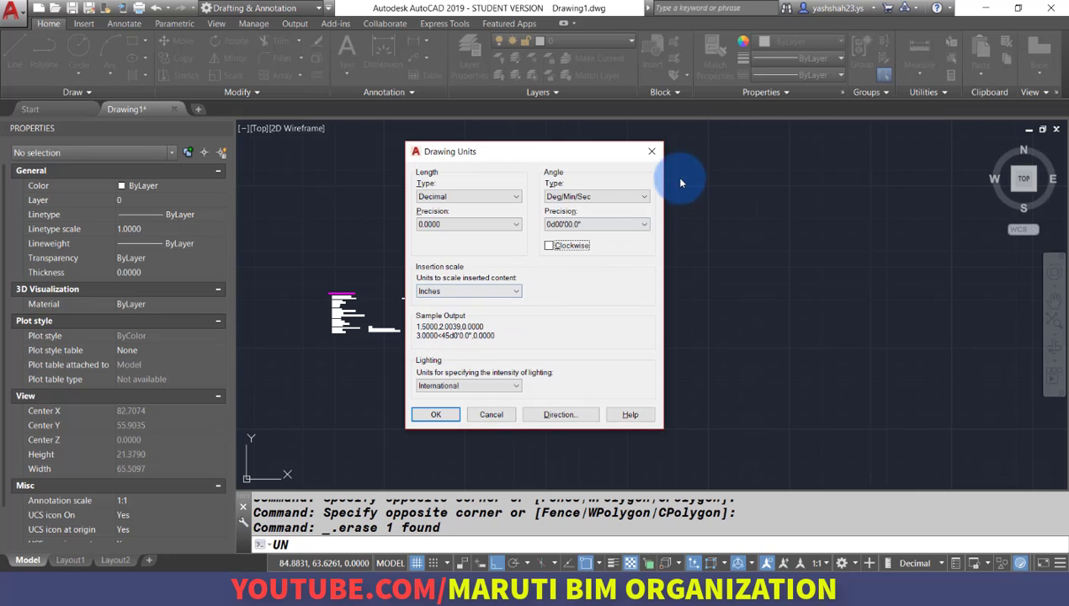
{"action": "left_click", "coordinate": [652, 151]}
Switch to the AutoCAD book in PDF-XChange Viewer, read the notes from Units through Cursorsize, and return to AutoCAD
{"action": "scroll", "coordinate": [440, 311], "scroll_direction": "up", "scroll_amount": 2}
{"action": "scroll", "coordinate": [439, 311], "scroll_direction": "up", "scroll_amount": 8}
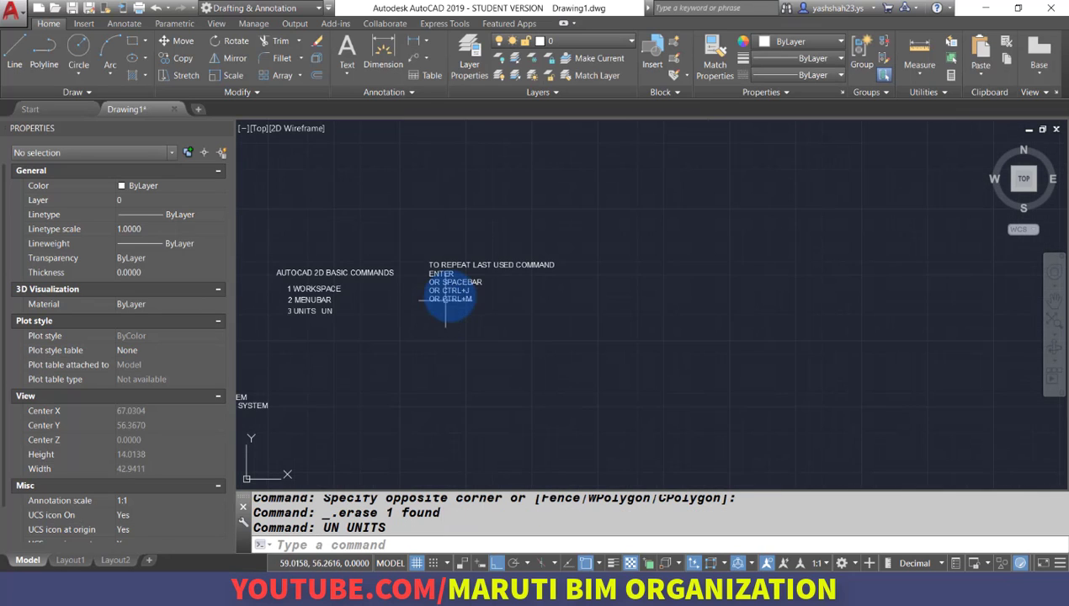
{"action": "mouse_move", "coordinate": [392, 338]}
{"action": "middle_mouse_down"}
{"action": "mouse_move", "coordinate": [540, 339]}
{"action": "mouse_move", "coordinate": [520, 330]}
{"action": "mouse_move", "coordinate": [556, 320]}
{"action": "middle_mouse_up"}
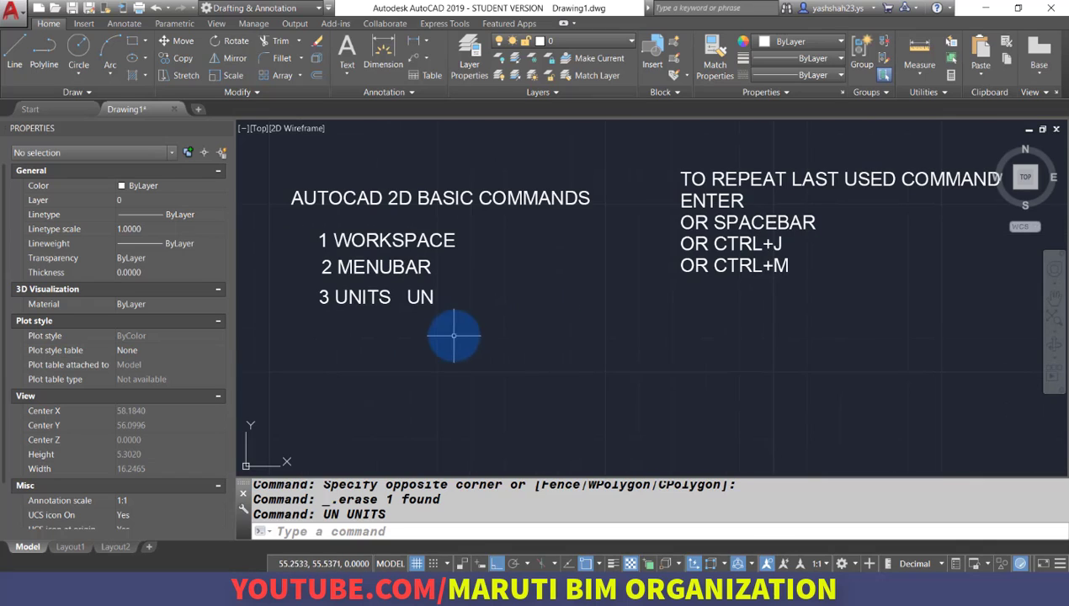
{"action": "middle_click_drag", "start_coordinate": [373, 341], "coordinate": [398, 296]}
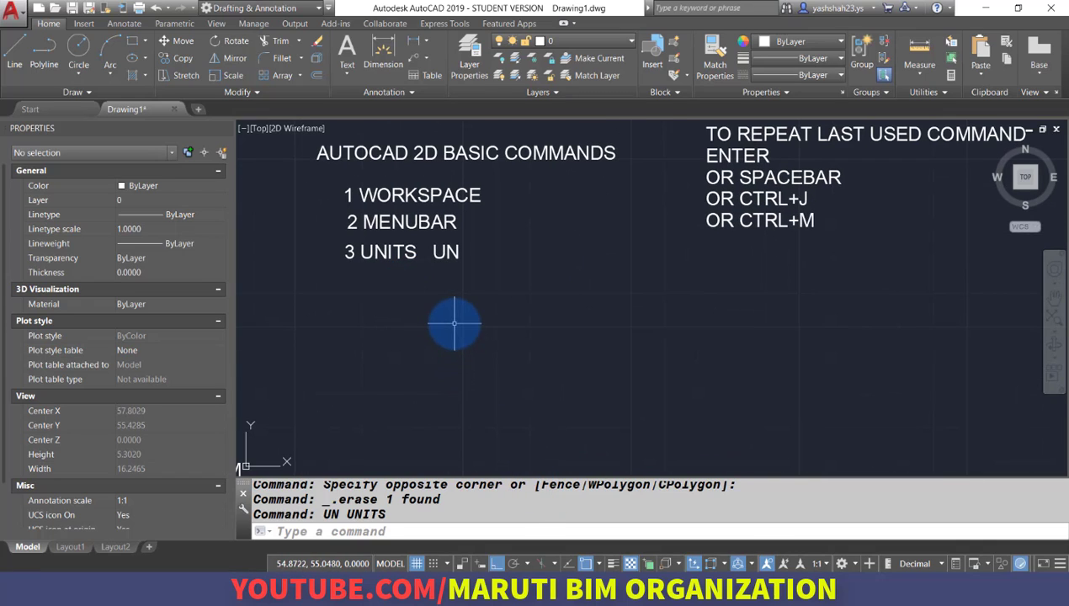
{"action": "left_click", "coordinate": [557, 590]}
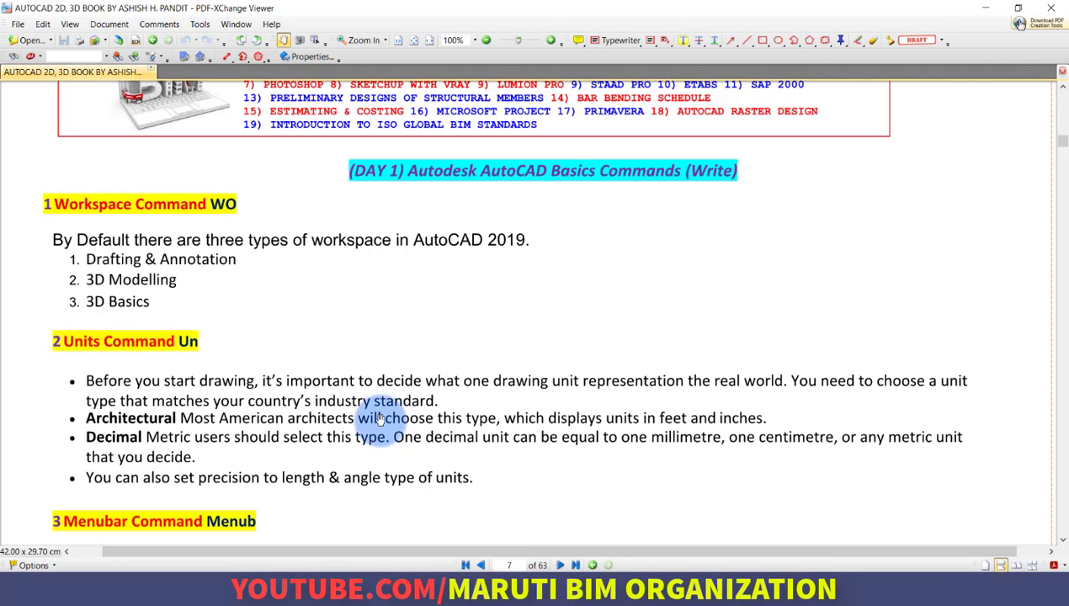
{"action": "left_click_drag", "start_coordinate": [378, 417], "coordinate": [352, 314]}
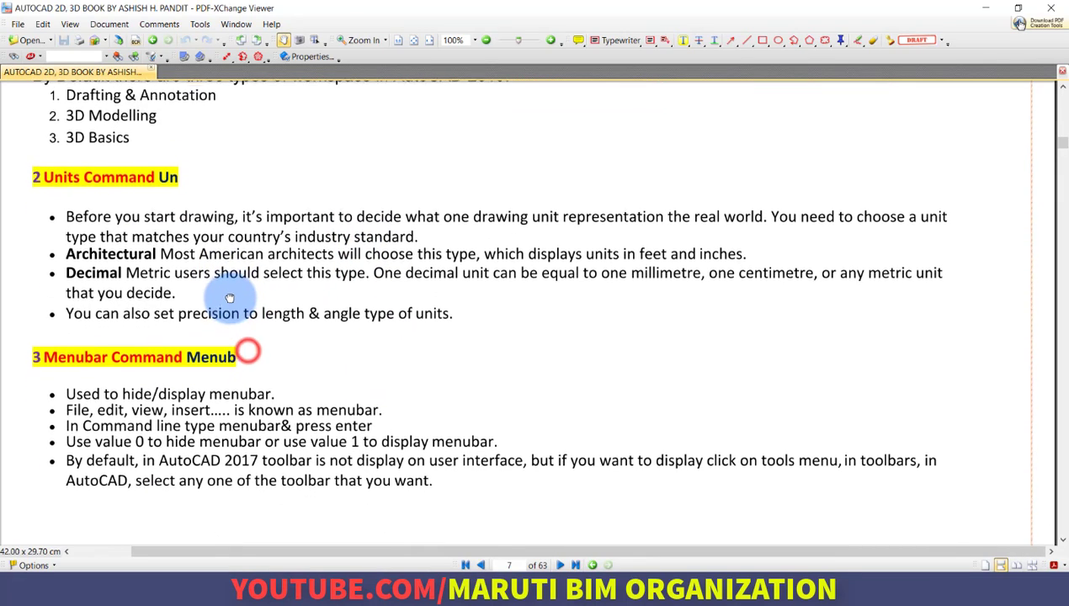
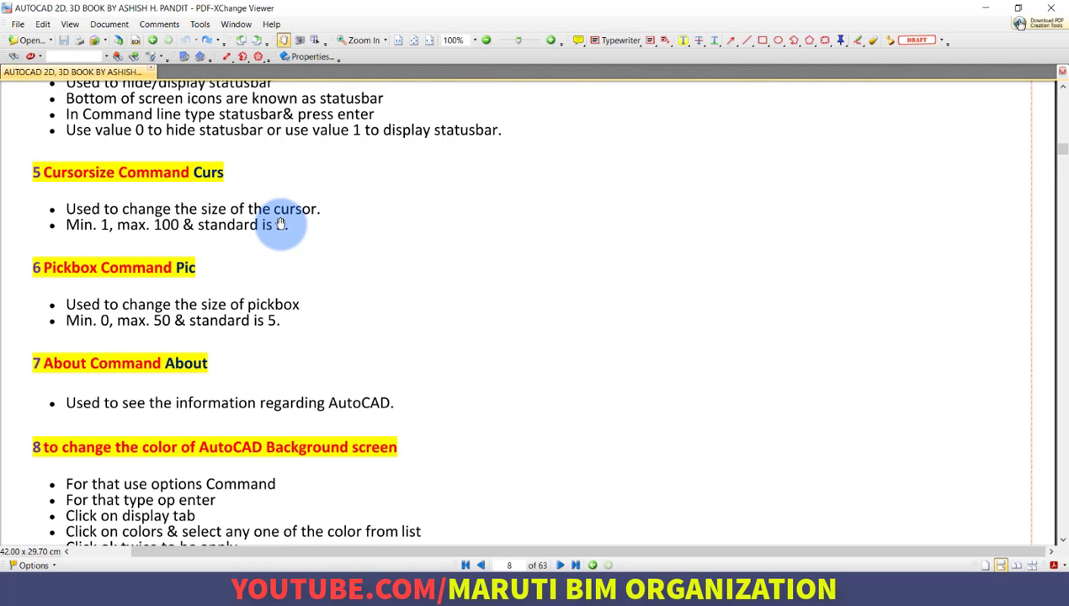
{"action": "left_click", "coordinate": [572, 589]}
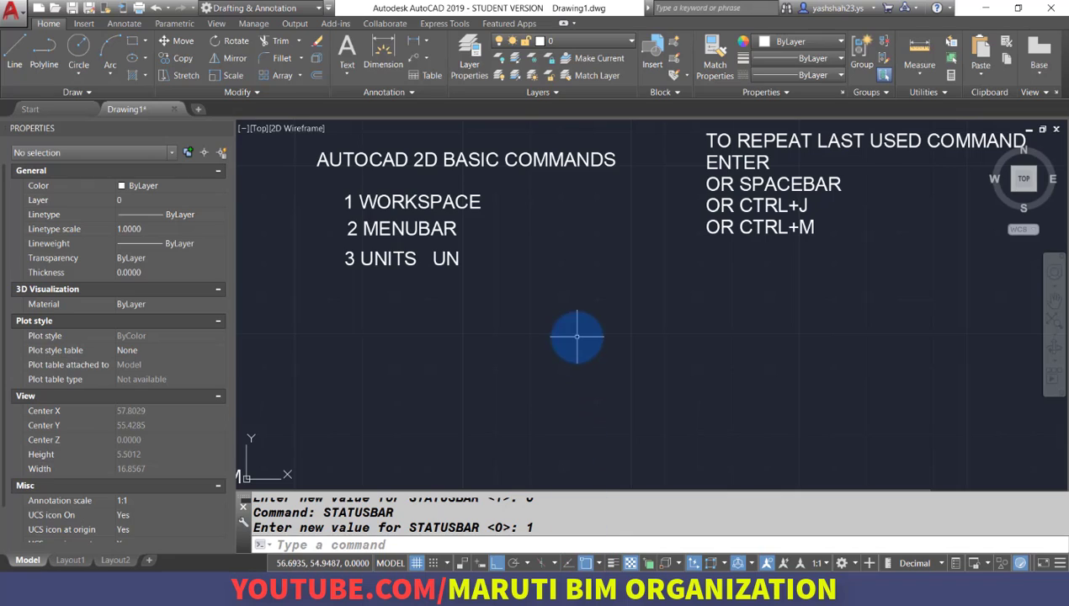
Set the crosshair size to the minimum value of 1 with CURSORSIZE
{"action": "type", "text": "CURS"}
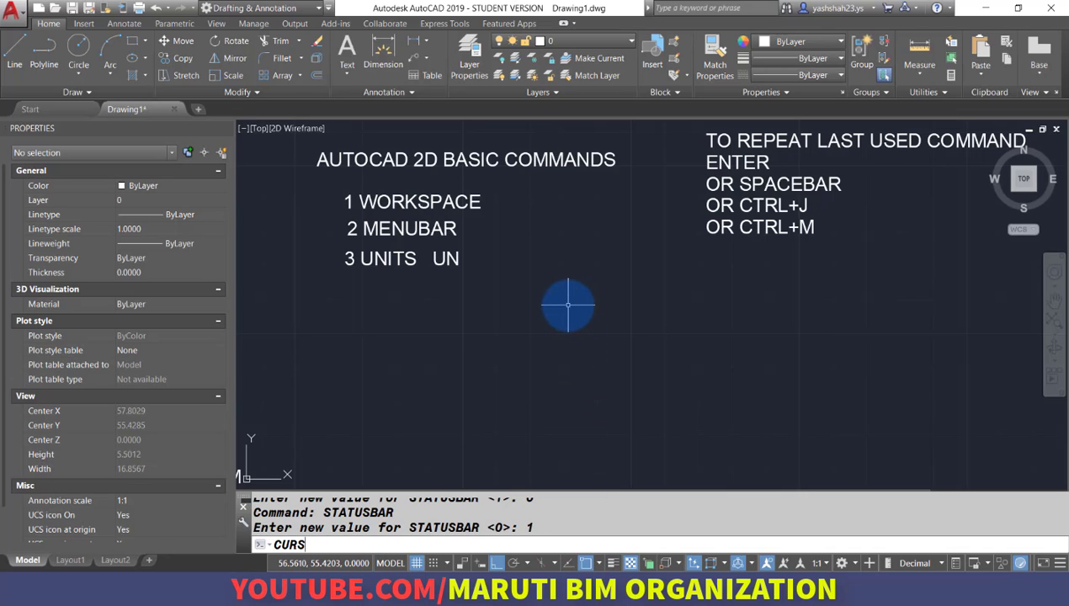
{"action": "type", "text": "ORSIZE"}
{"action": "key", "text": "Return"}
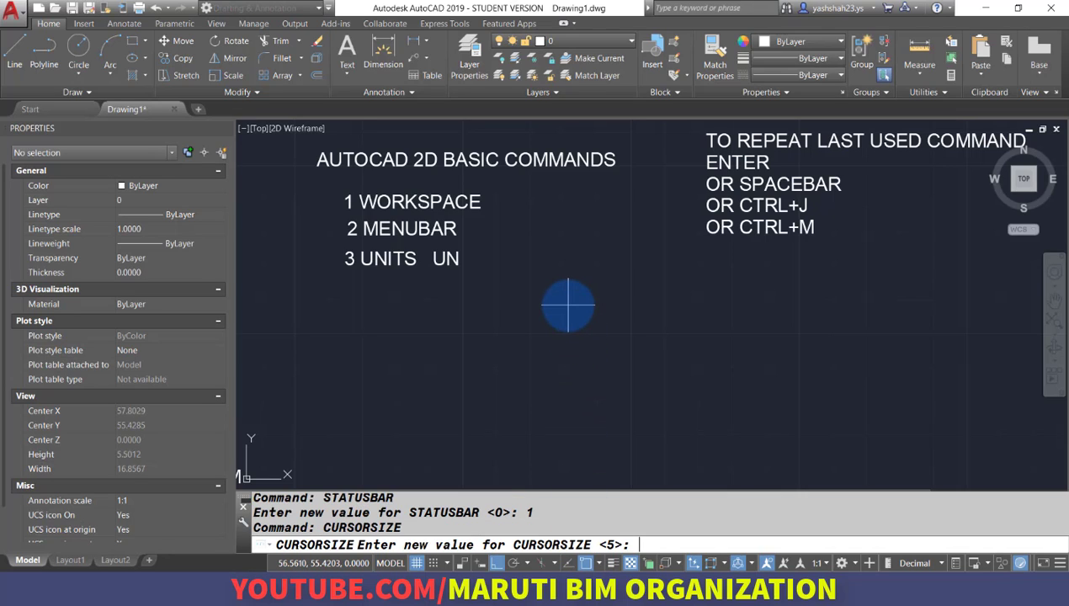
{"action": "type", "text": "1"}
{"action": "key", "text": "Return"}
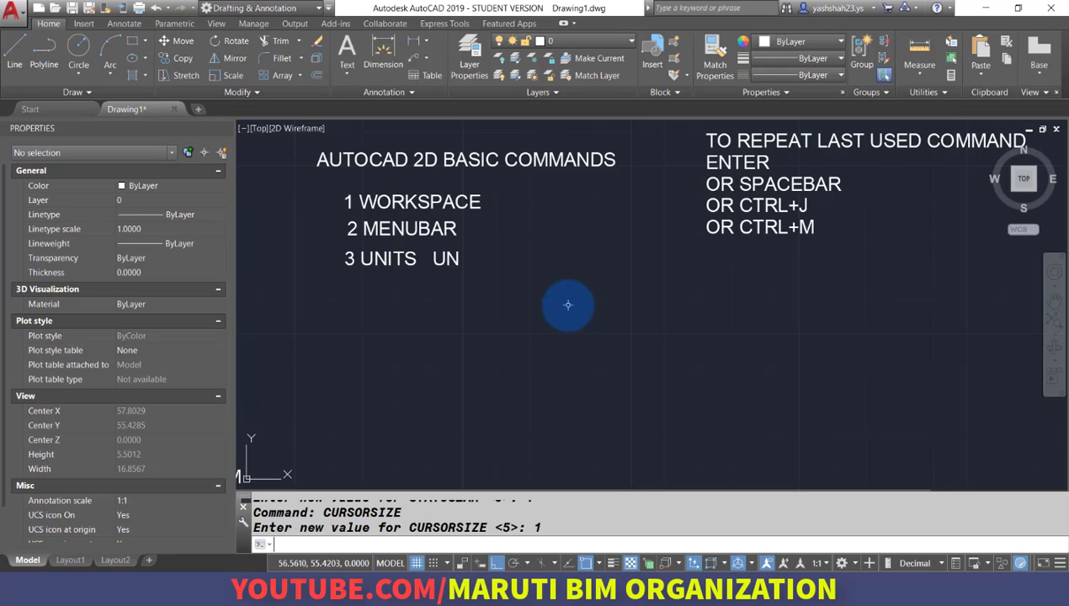
Repeat CURSORSIZE to set the crosshair size to 100 and after that to 50
{"action": "key", "text": "Return"}
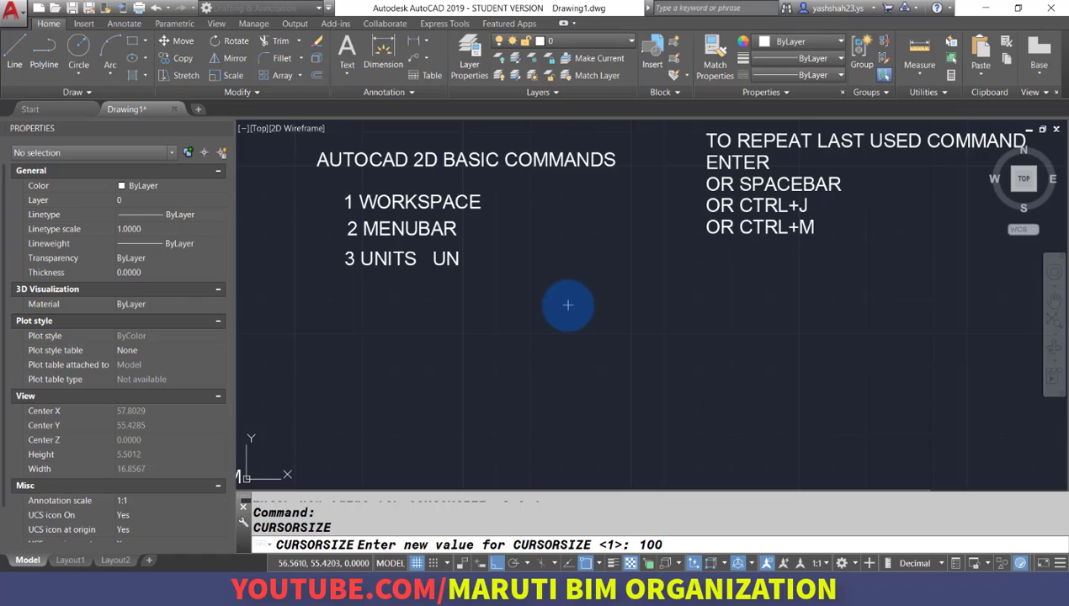
{"action": "key", "text": "Return"}
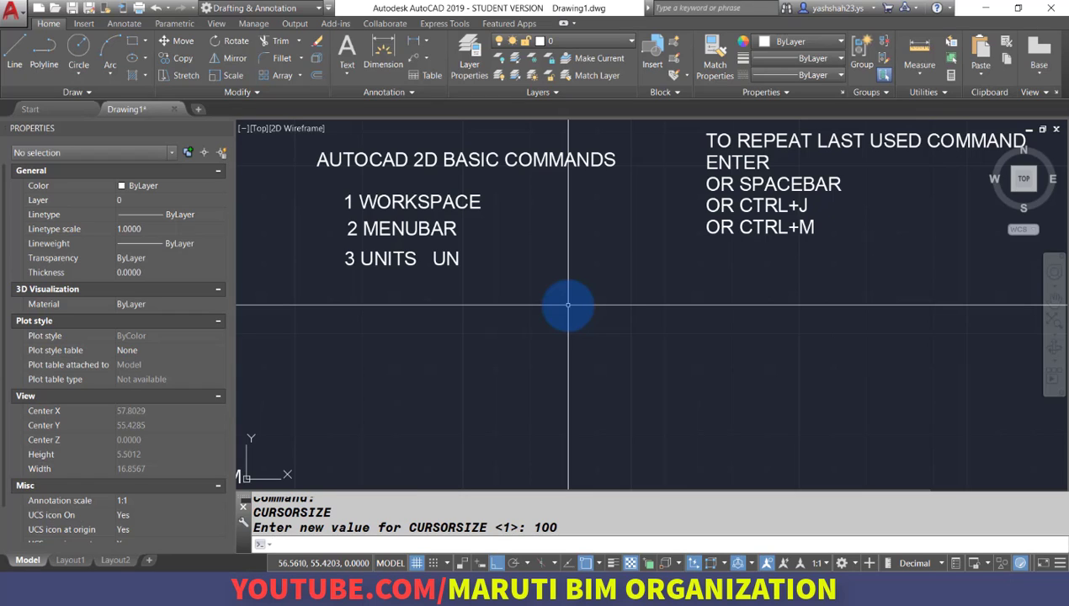
{"action": "key", "text": "Return"}
{"action": "type", "text": "050"}
{"action": "key", "text": "Return"}
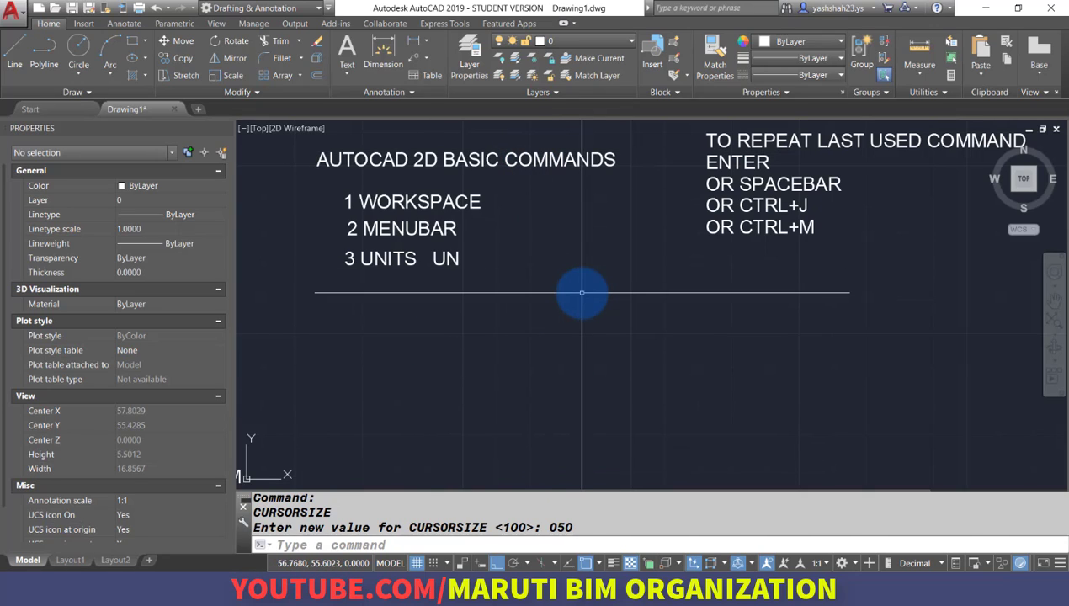
Set the crosshair size back to the maximum of 100 by repeating CURSORSIZE
{"action": "key", "text": "Return"}
{"action": "type", "text": "100"}
{"action": "key", "text": "Return"}
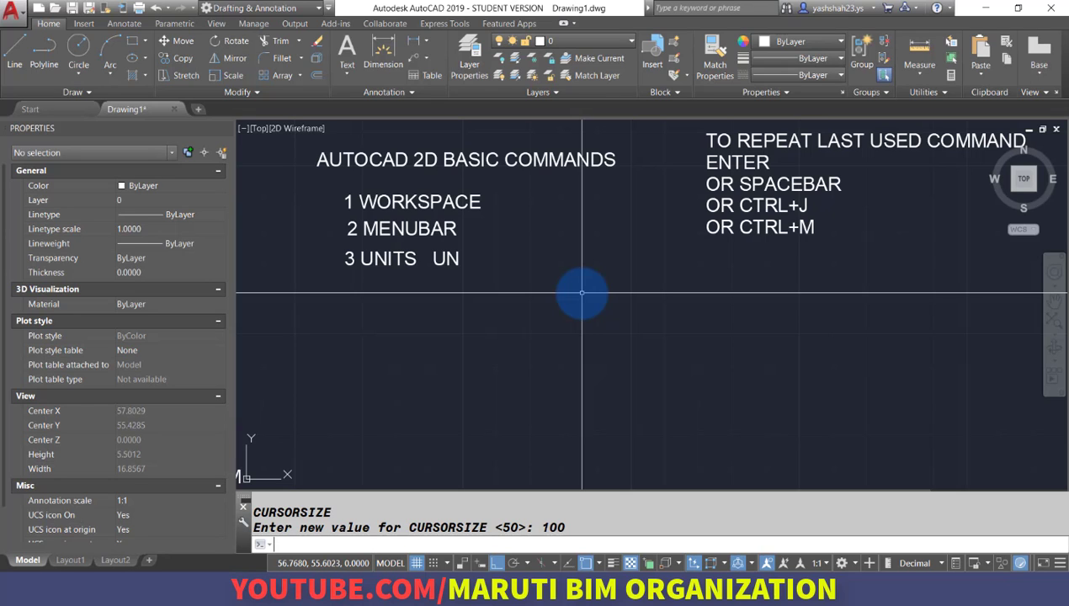
Set the 2D model space crosshairs color to Magenta in the drawing window color options and apply it
{"action": "type", "text": "OP"}
{"action": "key", "text": "Return"}
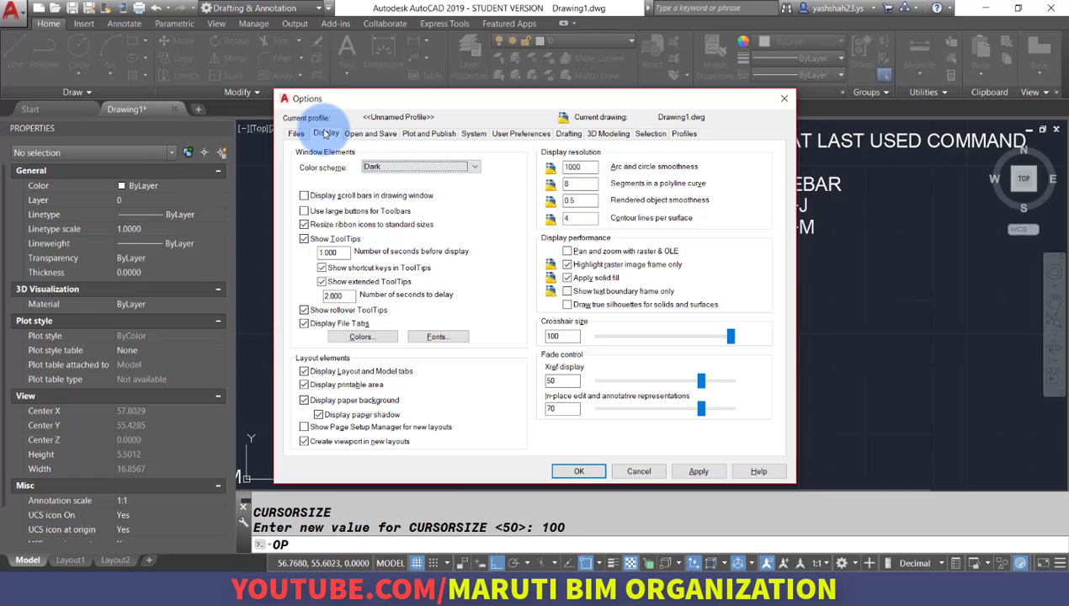
{"action": "left_click", "coordinate": [363, 337]}
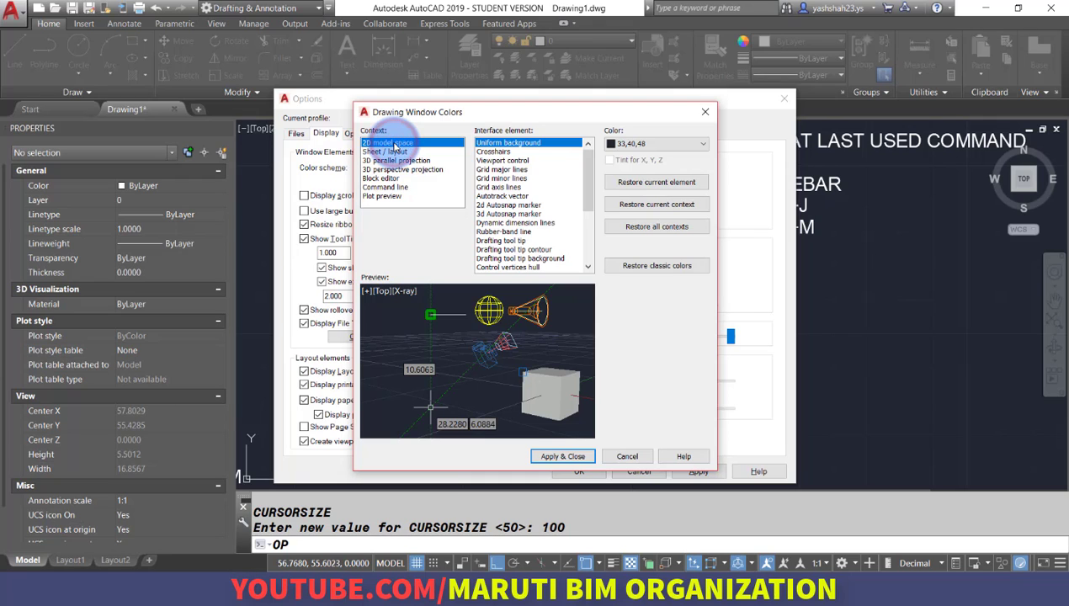
{"action": "left_click", "coordinate": [503, 151]}
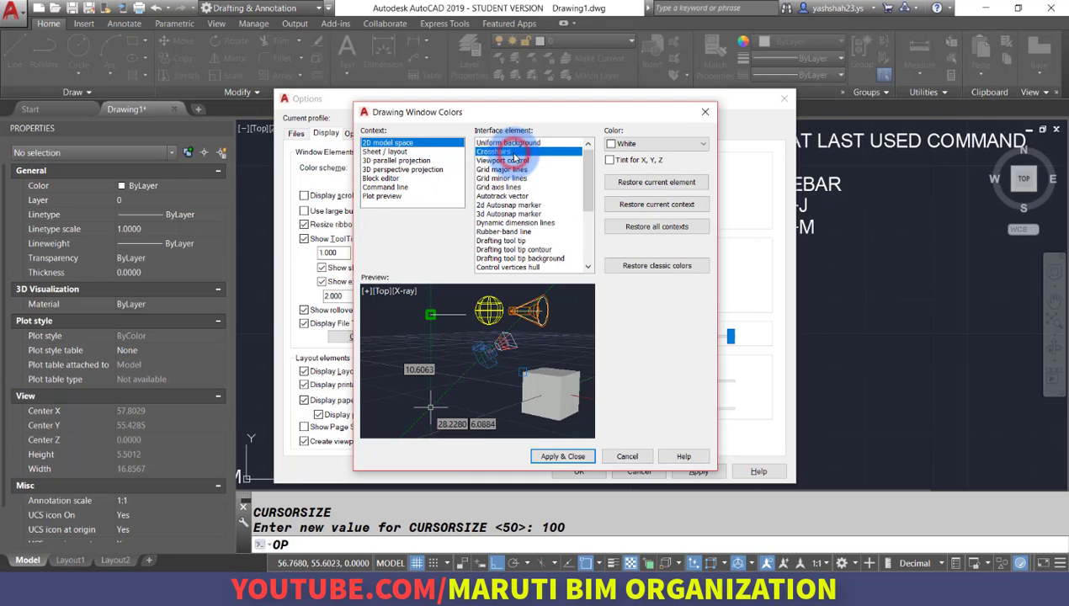
{"action": "left_click", "coordinate": [644, 144]}
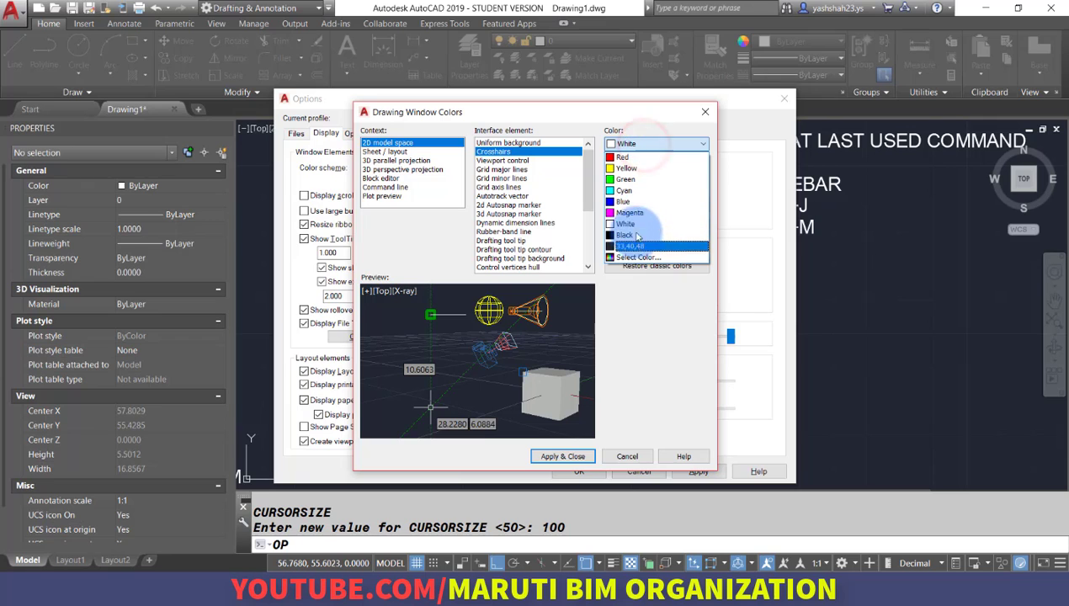
{"action": "left_click", "coordinate": [634, 214]}
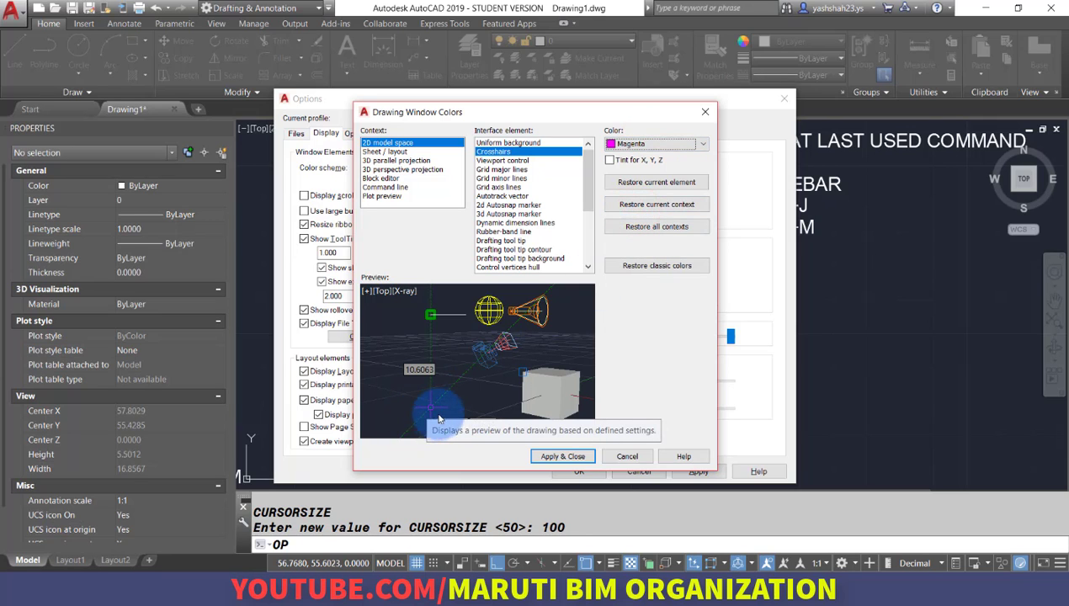
{"action": "left_click", "coordinate": [560, 457]}
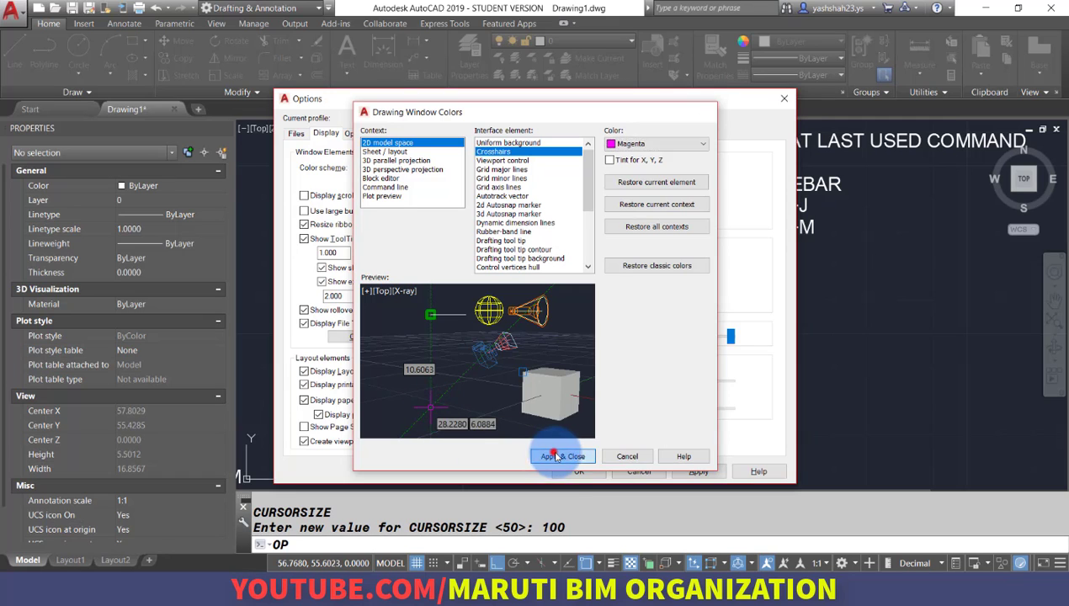
{"action": "left_click", "coordinate": [578, 471]}
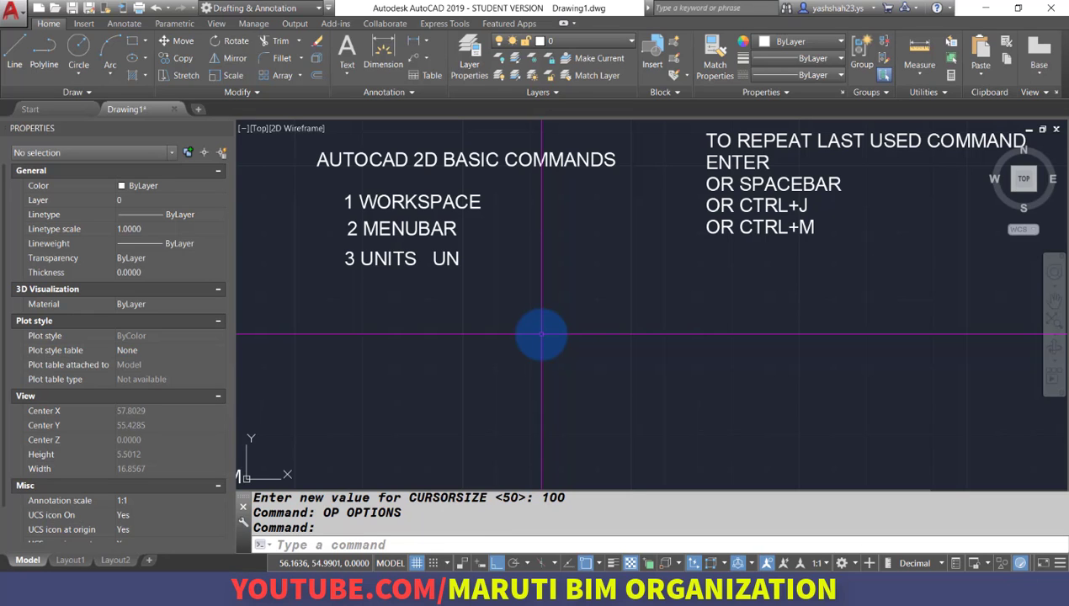
Set the 2D model space uniform background color to White in the drawing window color options and apply it
{"action": "type", "text": "op"}
{"action": "key", "text": "Return"}
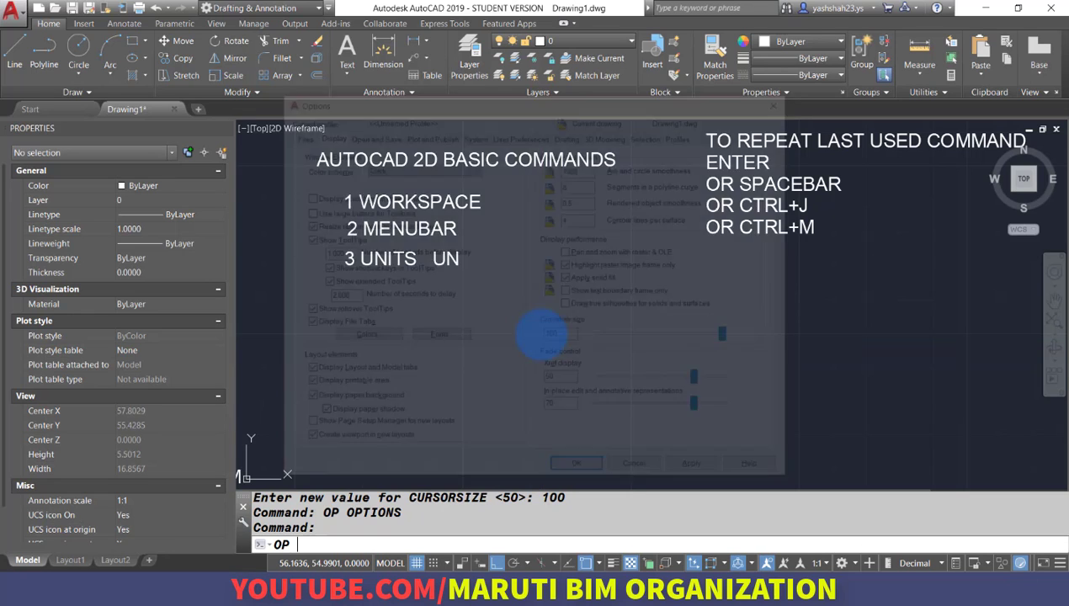
{"action": "left_click", "coordinate": [362, 336]}
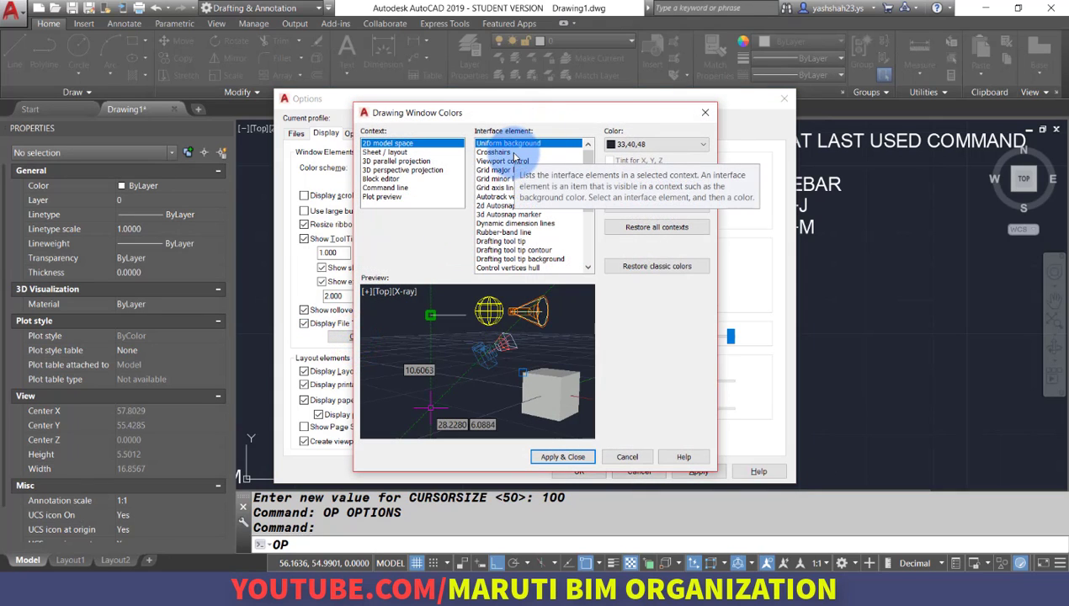
{"action": "left_click", "coordinate": [623, 145]}
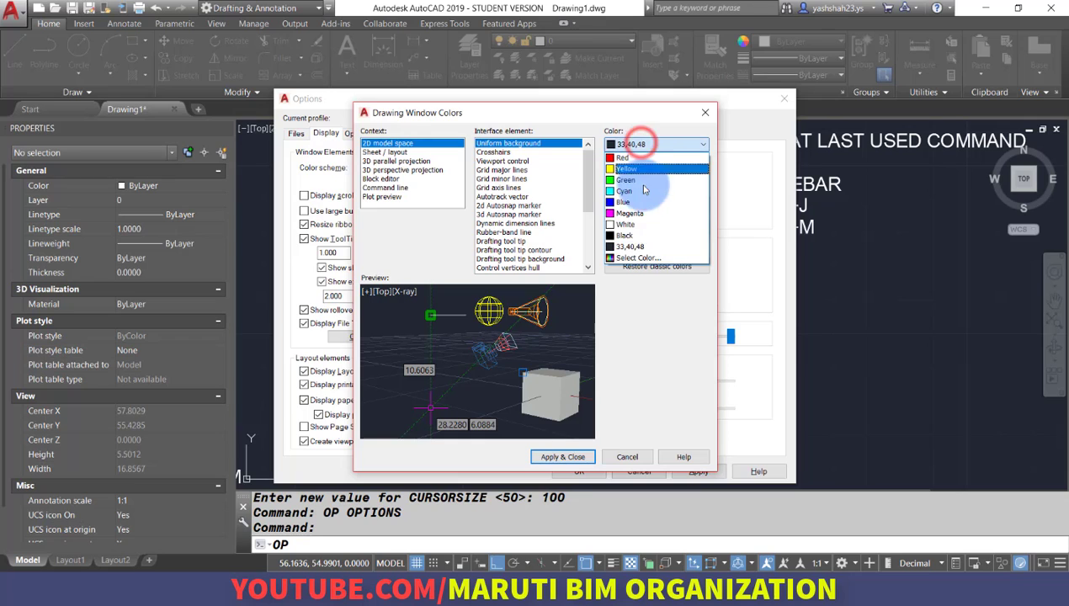
{"action": "left_click", "coordinate": [382, 143]}
{"action": "left_click", "coordinate": [521, 145]}
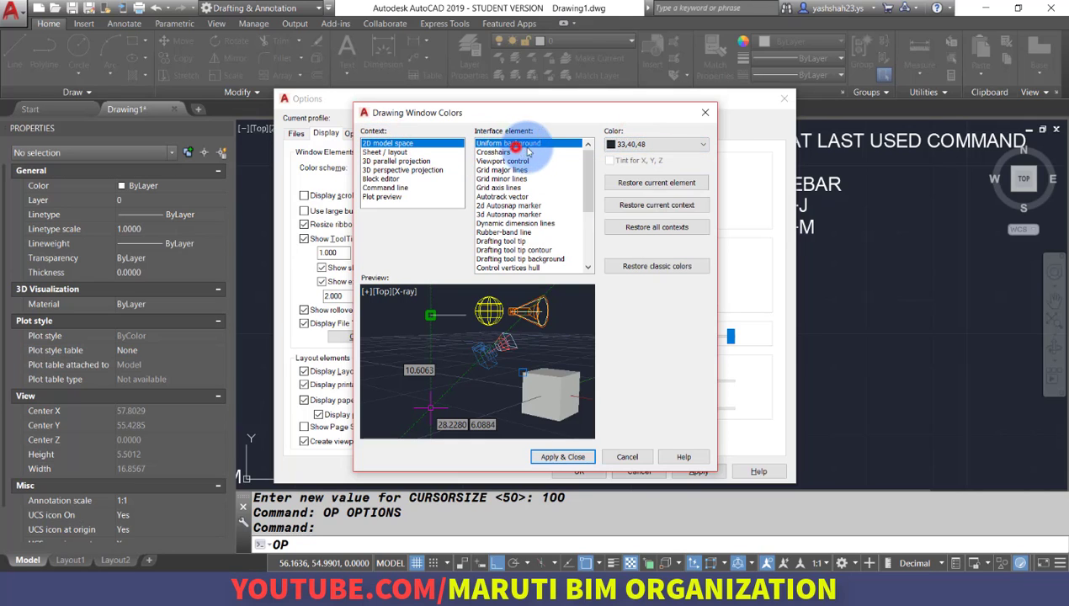
{"action": "left_click", "coordinate": [644, 144]}
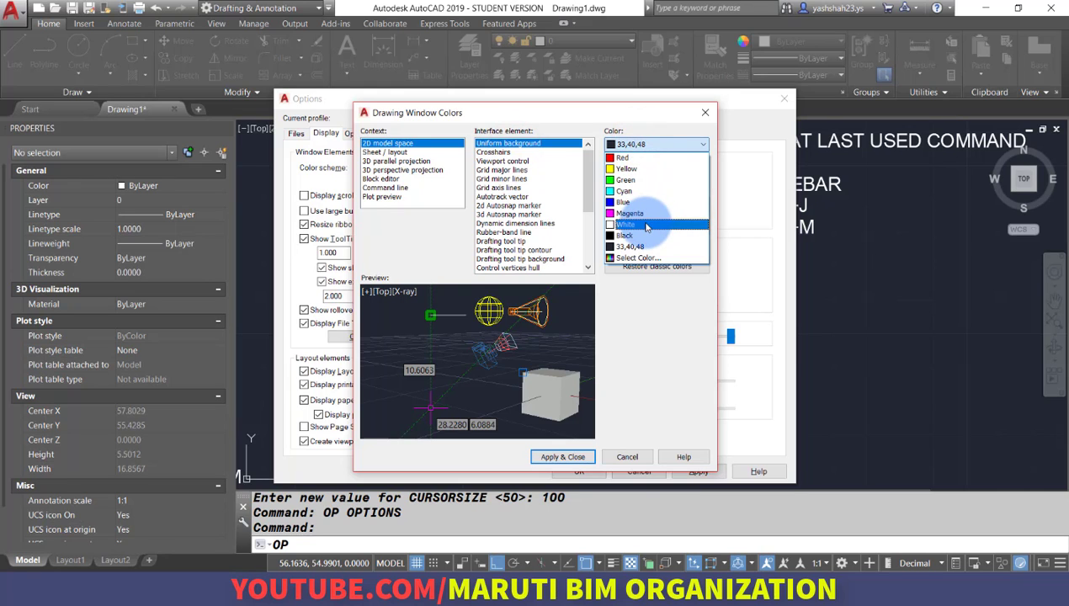
{"action": "left_click", "coordinate": [645, 226]}
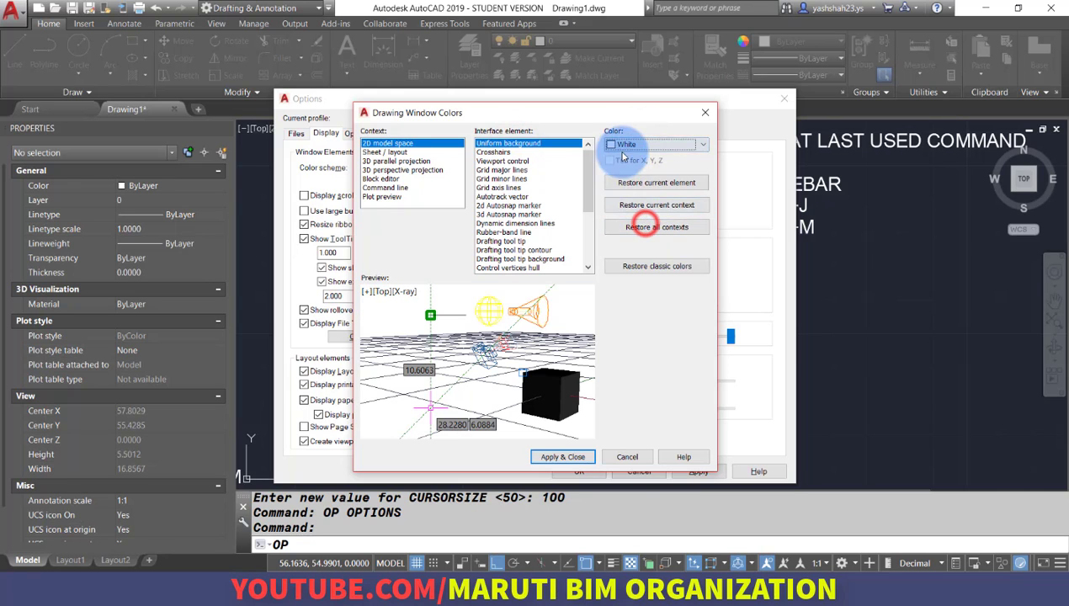
{"action": "left_click", "coordinate": [563, 456]}
{"action": "left_click", "coordinate": [684, 475]}
{"action": "left_click", "coordinate": [579, 471]}
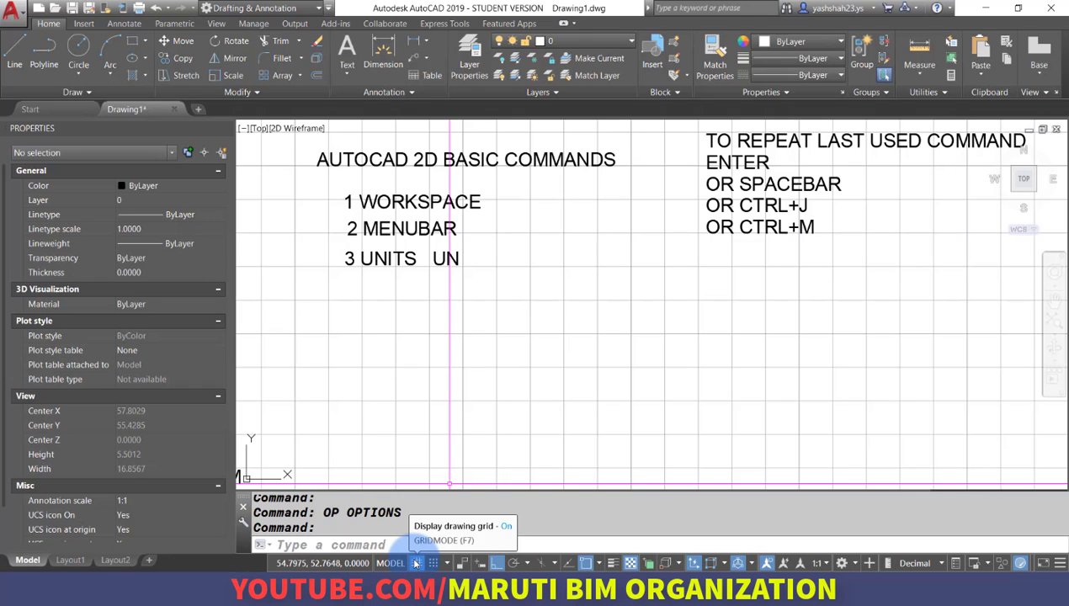
Toggle the drawing grid off, on and off again, leaving it off
{"action": "right_click", "coordinate": [545, 319]}
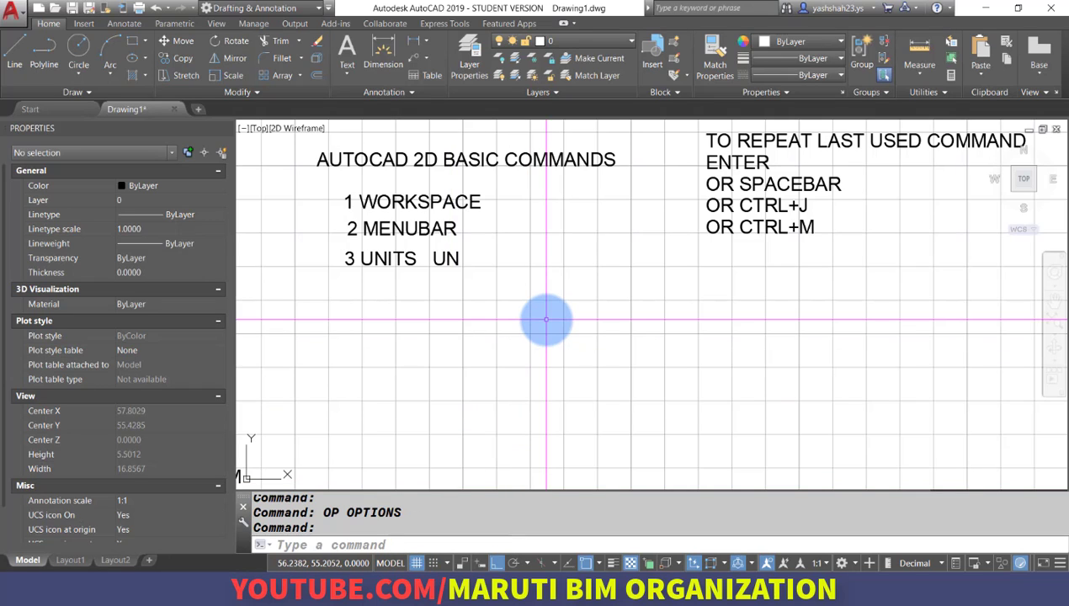
{"action": "key", "text": "F7"}
{"action": "key", "text": "F7"}
{"action": "key", "text": "F7"}
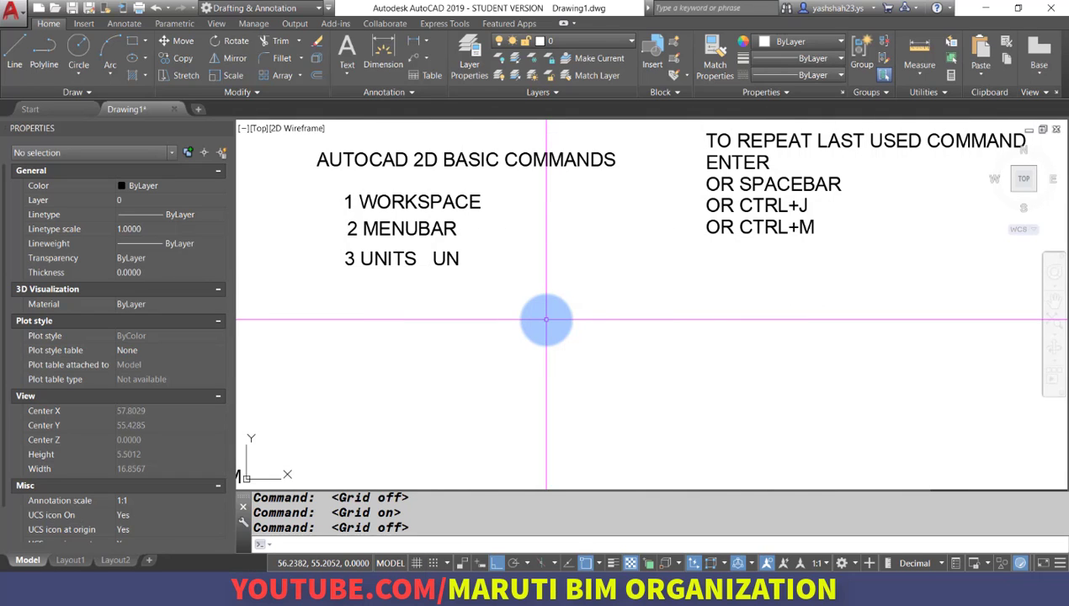
Switch to the AutoCAD book in PDF-XChange Viewer, review the Statusbar, Cursorsize and Pickbox notes, and return to AutoCAD
{"action": "key", "text": "Return"}
{"action": "key", "text": "alt+Tab"}
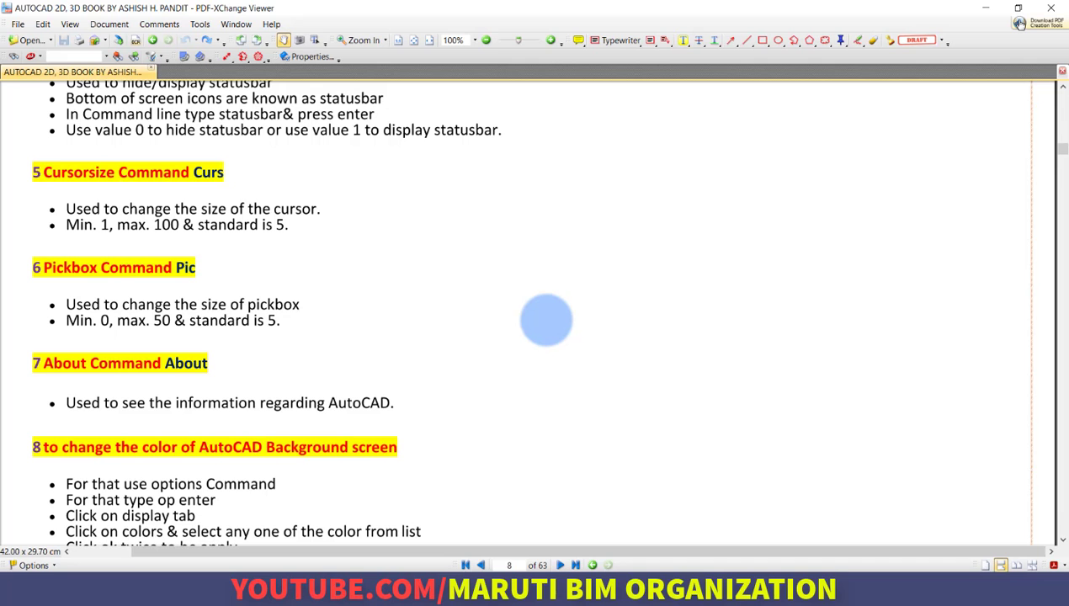
{"action": "scroll", "coordinate": [282, 396], "scroll_direction": "up", "scroll_amount": 6}
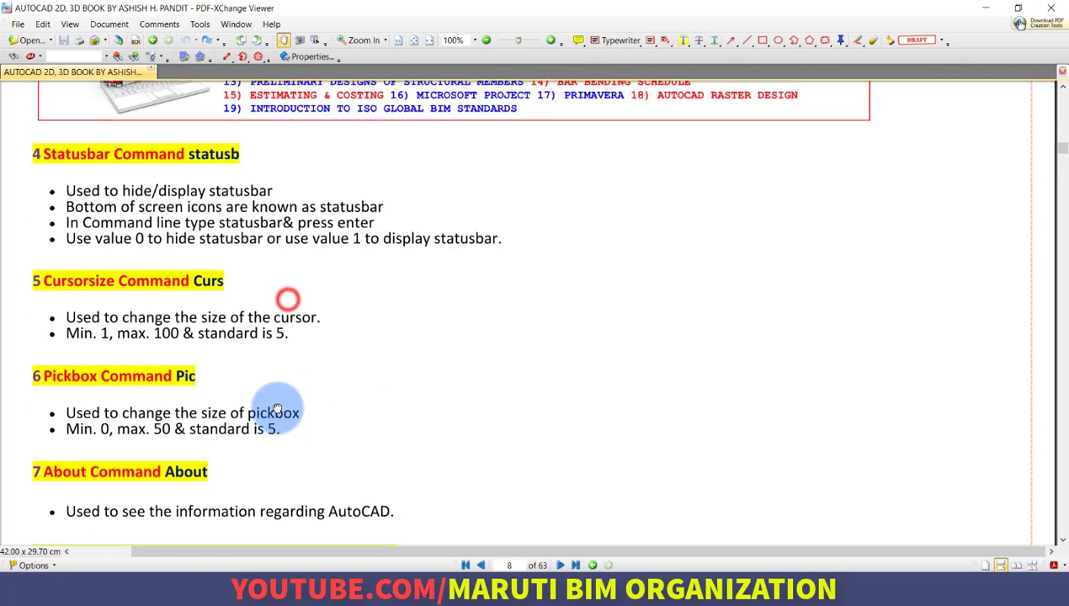
{"action": "scroll", "coordinate": [271, 418], "scroll_direction": "up", "scroll_amount": 3}
{"action": "scroll", "coordinate": [271, 374], "scroll_direction": "down", "scroll_amount": 6}
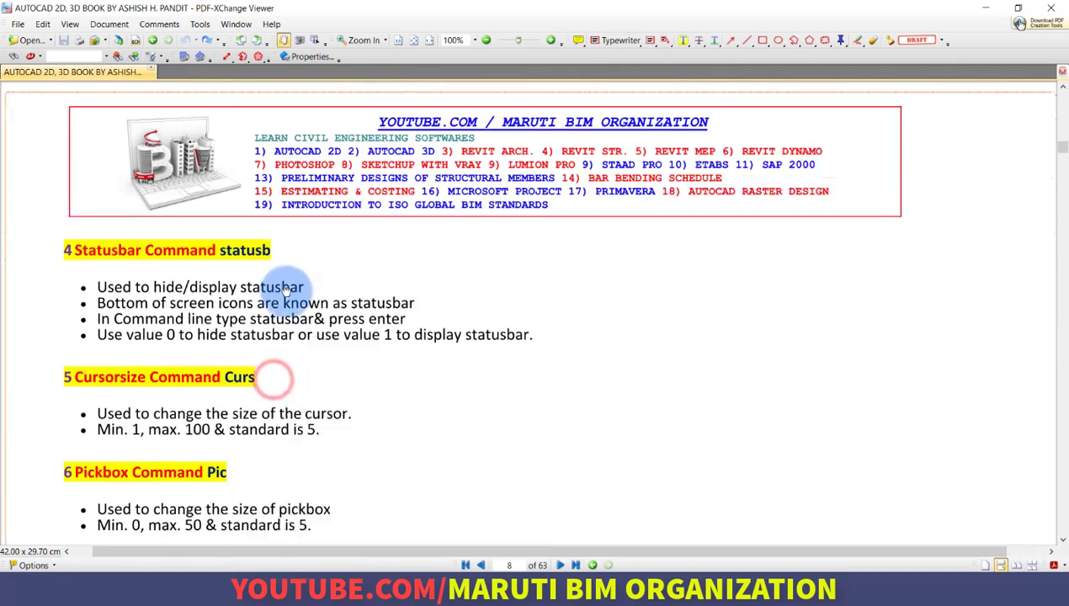
{"action": "scroll", "coordinate": [243, 217], "scroll_direction": "down", "scroll_amount": 1}
{"action": "key", "text": "alt+Tab"}
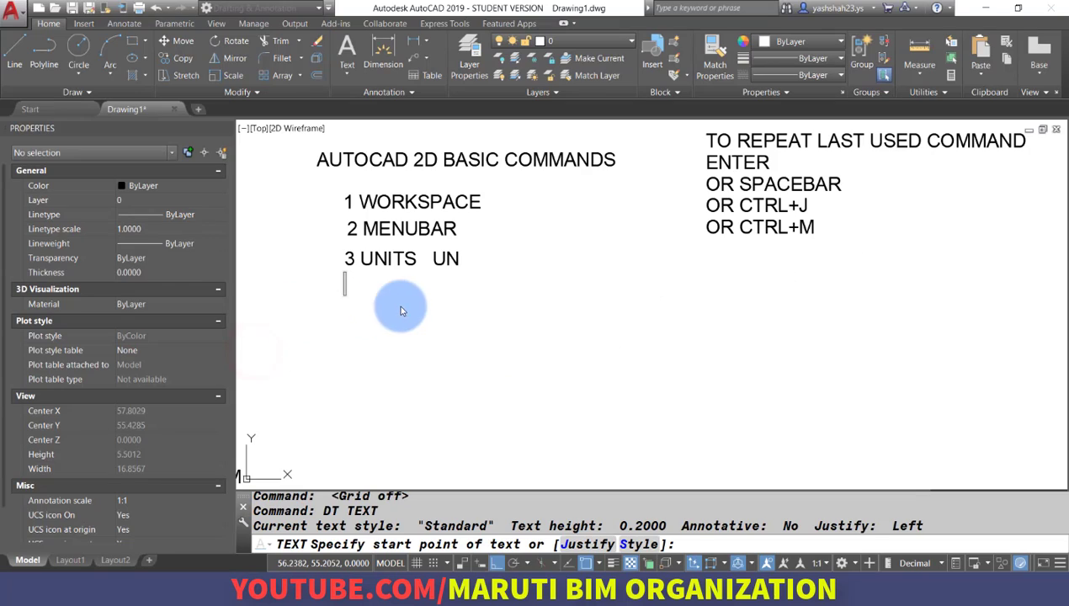
Add the text lines "4 STATUSBAR", "5 CURSORSIZE" and "6 PICKBOX" below the UNITS line in the command list
{"action": "type", "text": "4 STATUSBAR"}
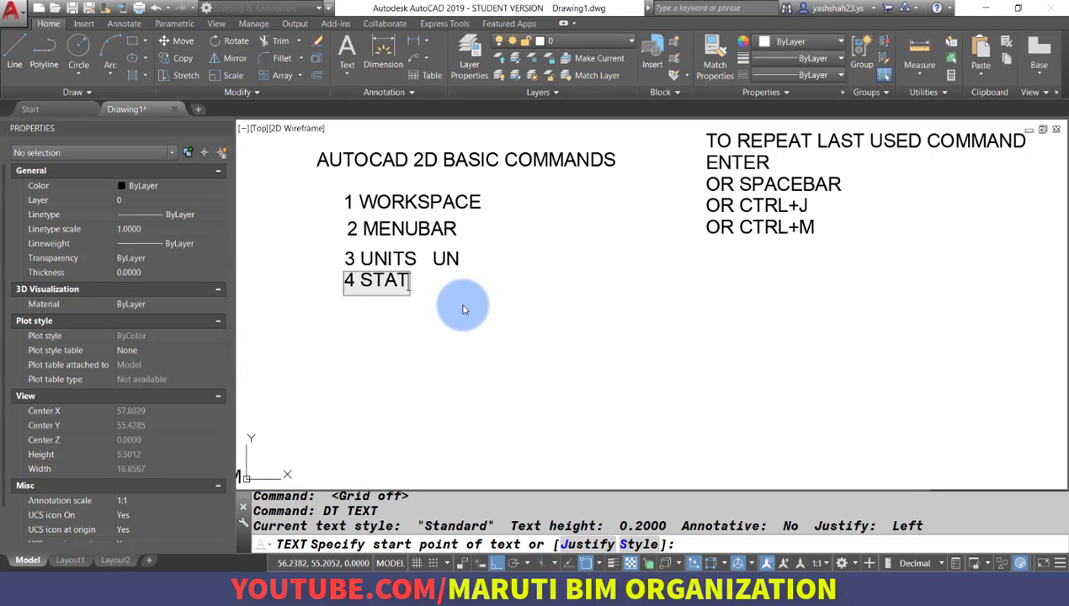
{"action": "key", "text": "Return"}
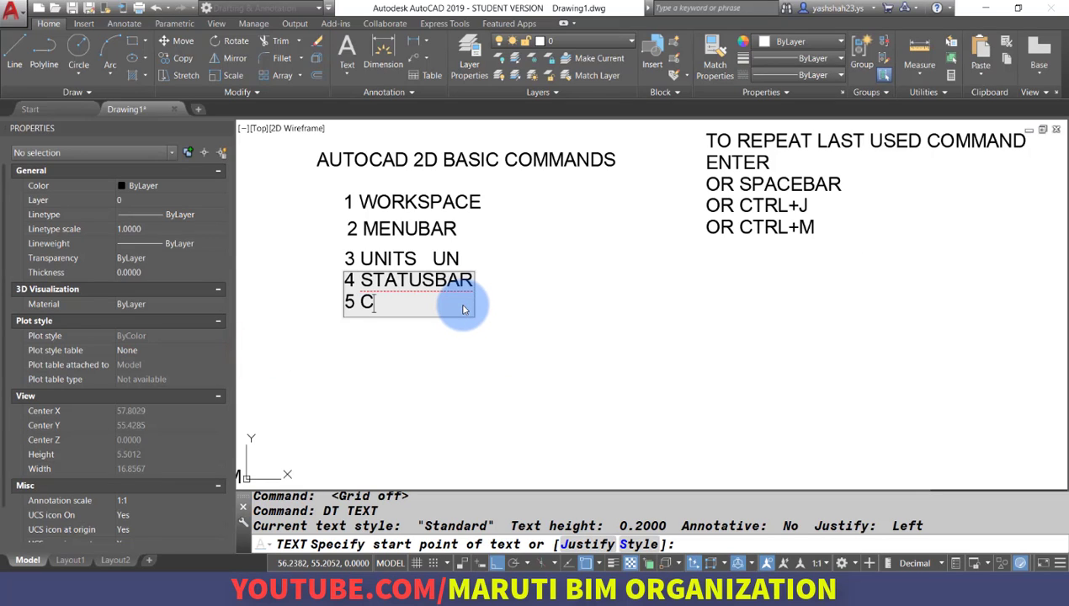
{"action": "type", "text": "5 CURSORSIZE"}
{"action": "key", "text": "Return"}
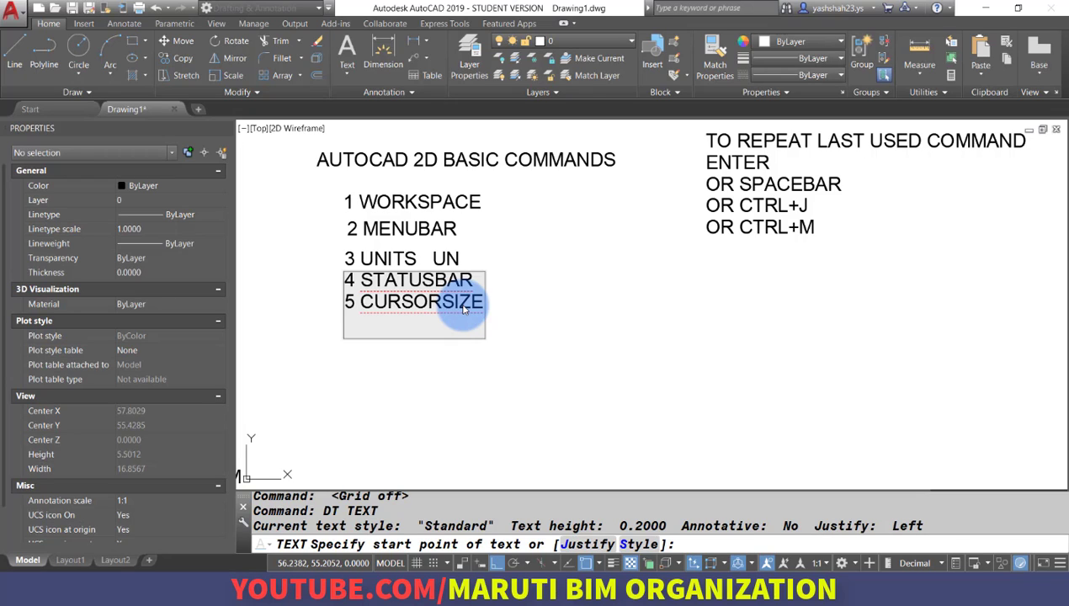
{"action": "type", "text": "6 PICKBOX"}
{"action": "key", "text": "Return"}
{"action": "key", "text": "Escape"}
{"action": "key", "text": "Escape"}
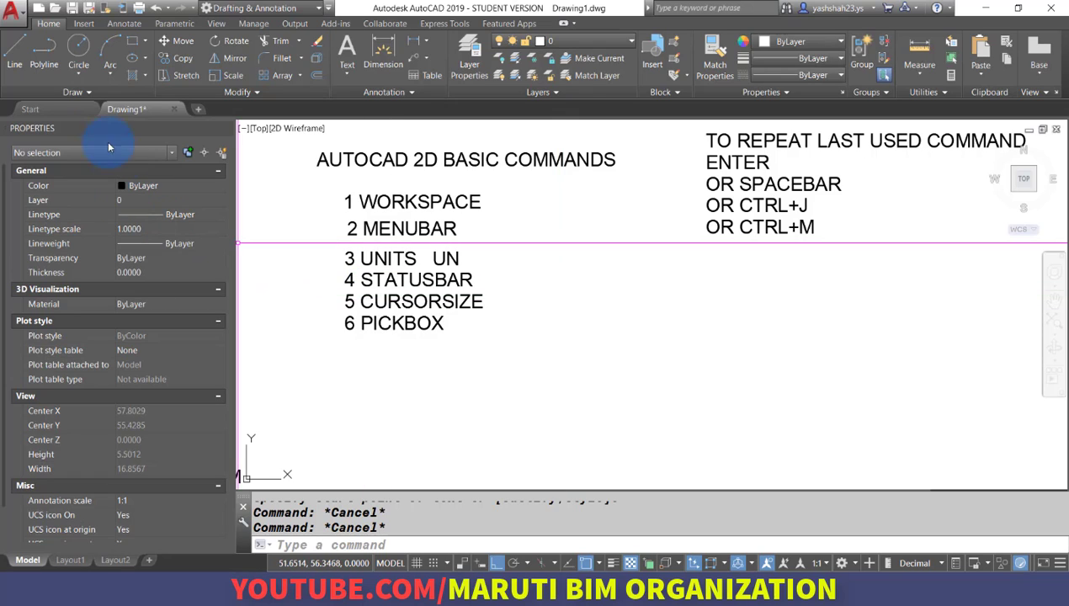
Open the drawing IN SAP 2000 DESIGNING from the Documents folder
{"action": "left_click", "coordinate": [56, 9]}
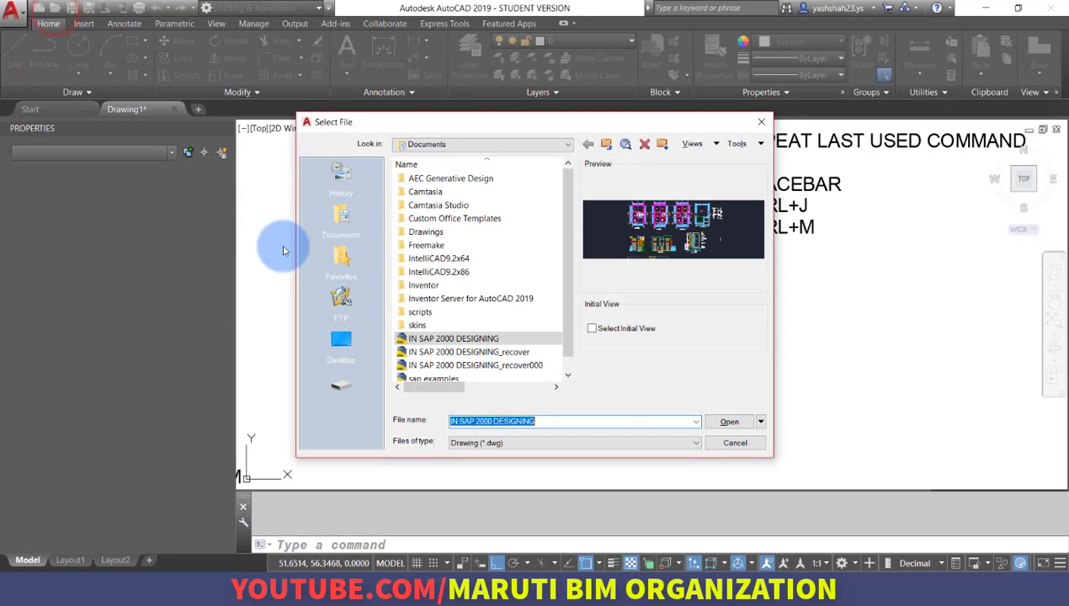
{"action": "left_click", "coordinate": [741, 425]}
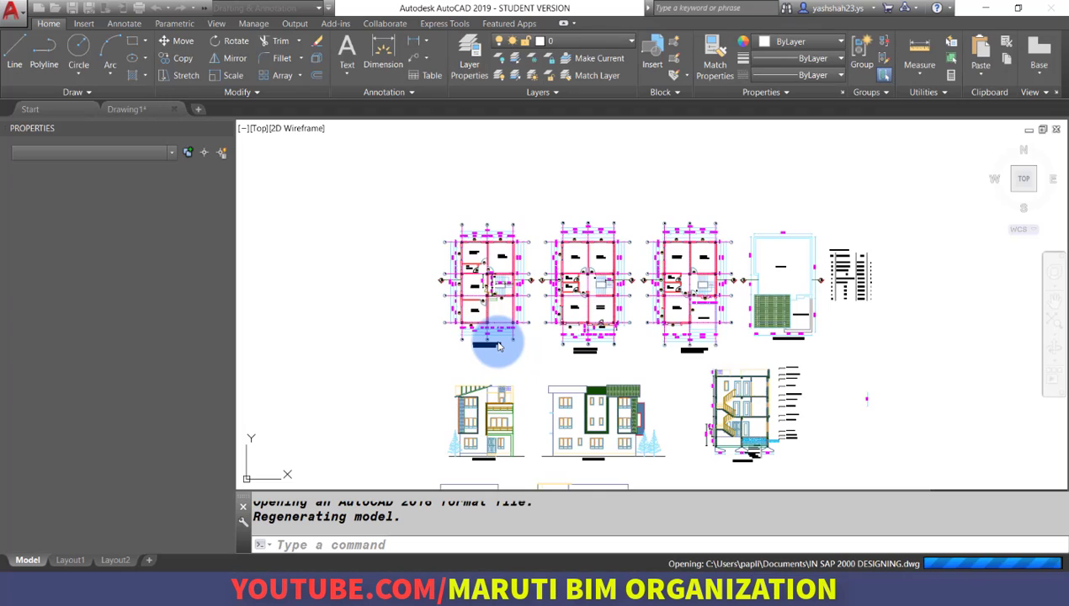
{"action": "scroll", "coordinate": [447, 291], "scroll_direction": "up", "scroll_amount": 6}
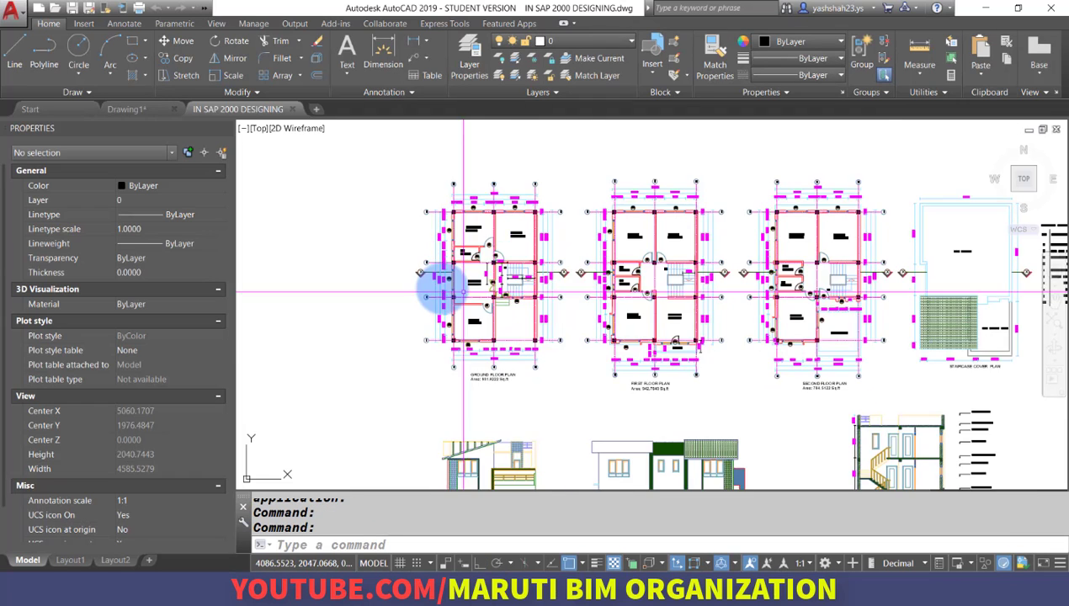
{"action": "scroll", "coordinate": [430, 283], "scroll_direction": "up", "scroll_amount": 5}
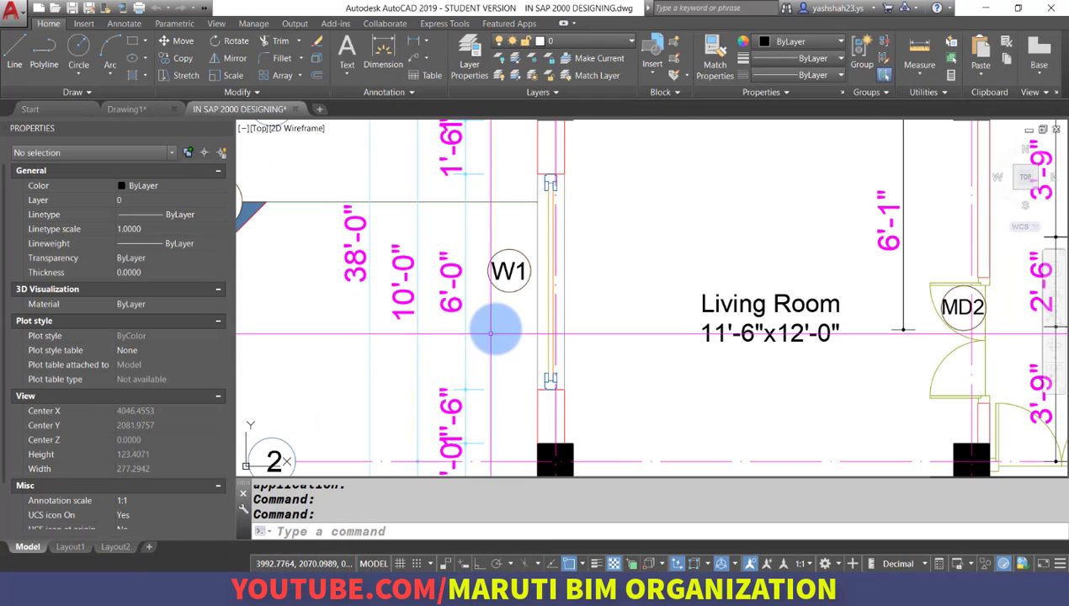
Pick the W1 circle and its label, the section line, the 1'-6" dimension and the nearby column, and clear the selection
{"action": "left_click", "coordinate": [508, 292]}
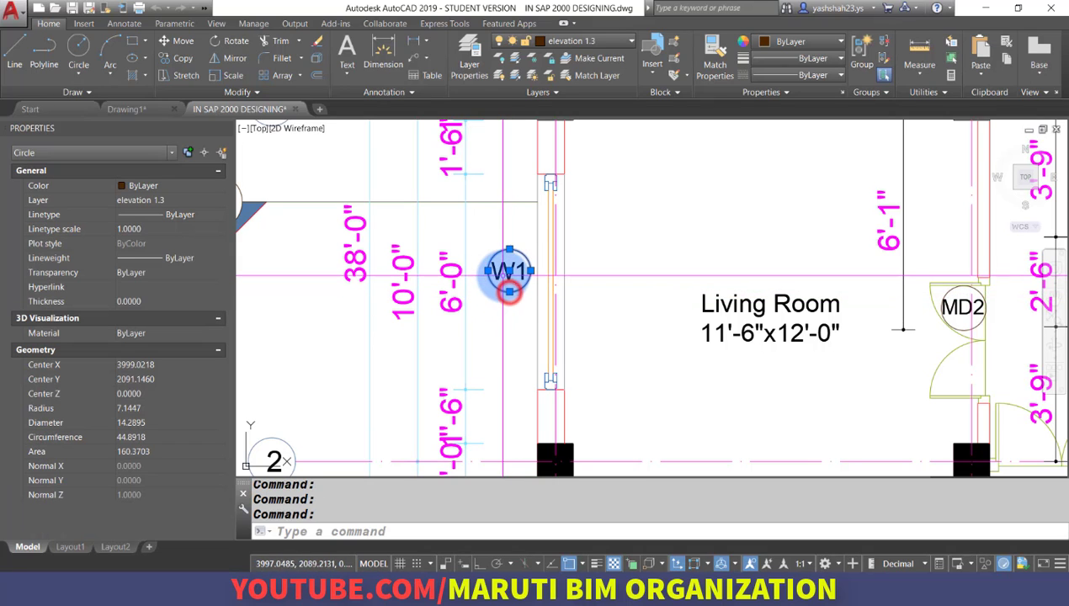
{"action": "left_click", "coordinate": [506, 270]}
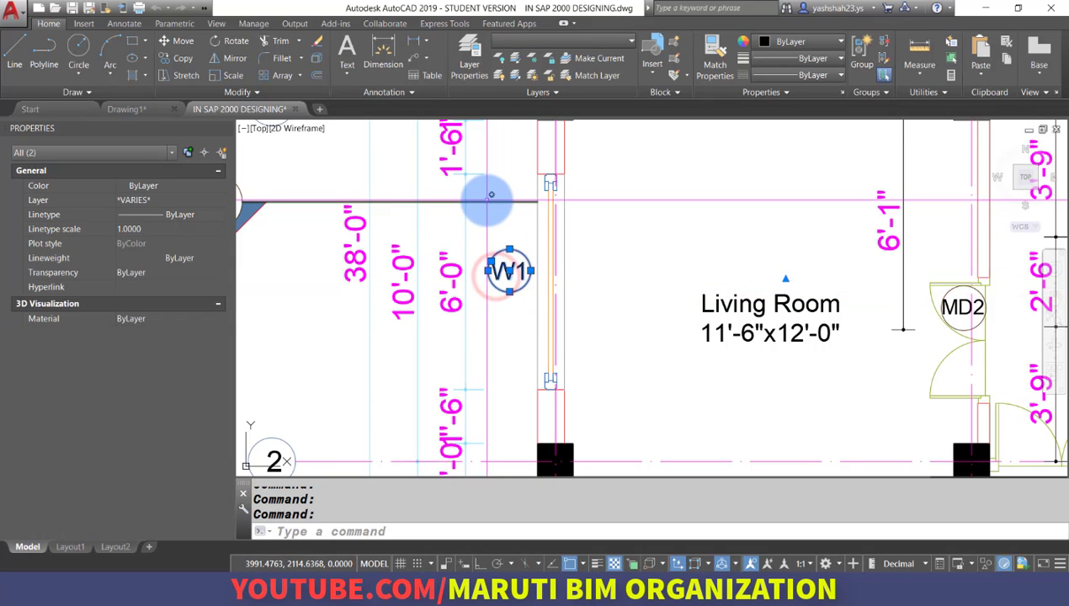
{"action": "left_click", "coordinate": [487, 201]}
{"action": "middle_click_drag", "start_coordinate": [482, 139], "coordinate": [454, 272]}
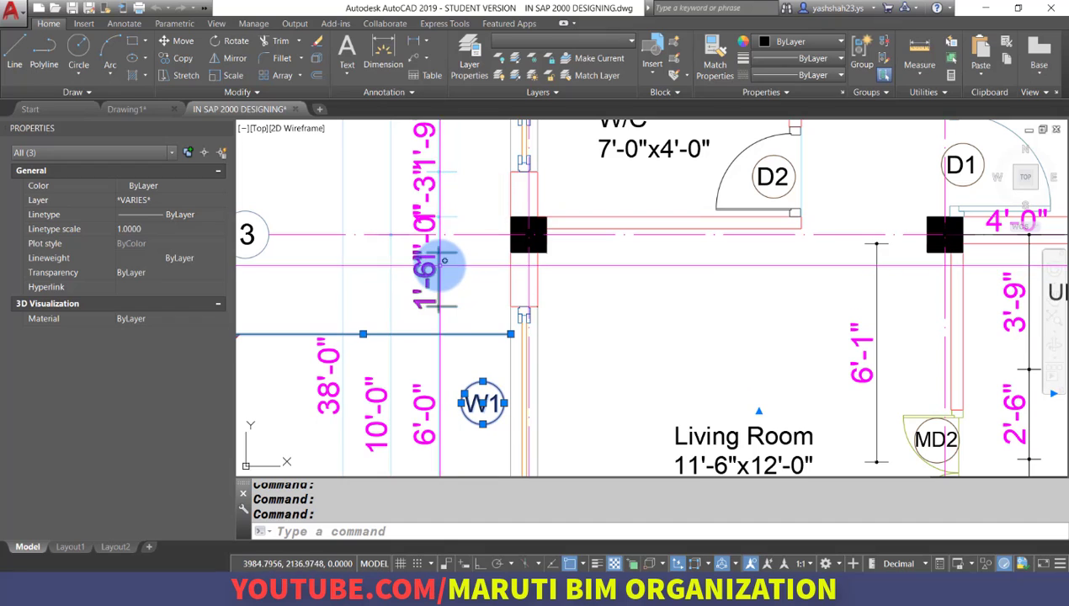
{"action": "left_click", "coordinate": [439, 265]}
{"action": "left_click", "coordinate": [524, 253]}
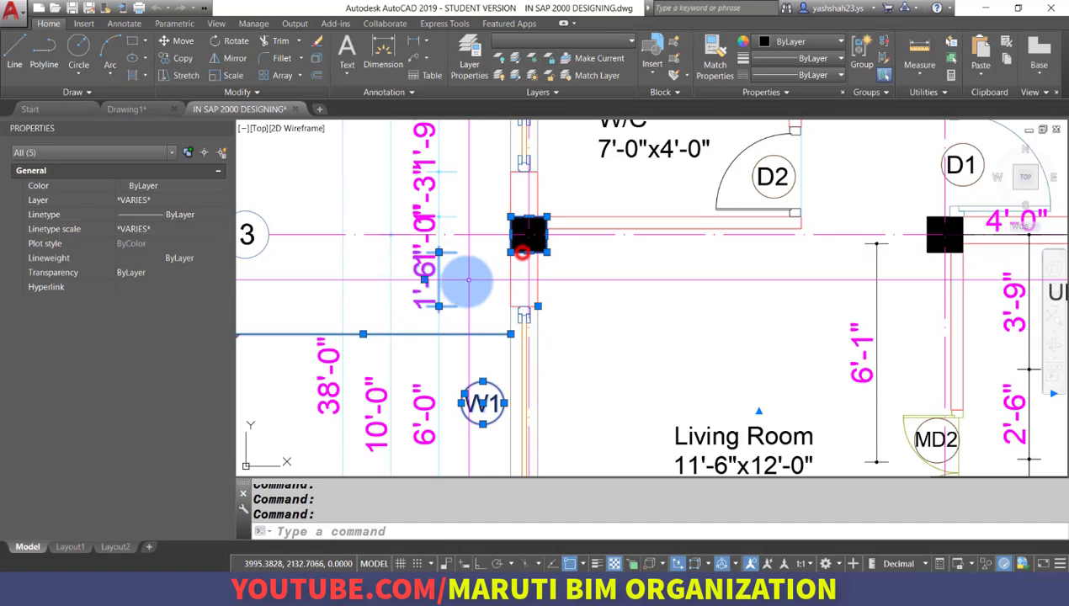
{"action": "key", "text": "Escape"}
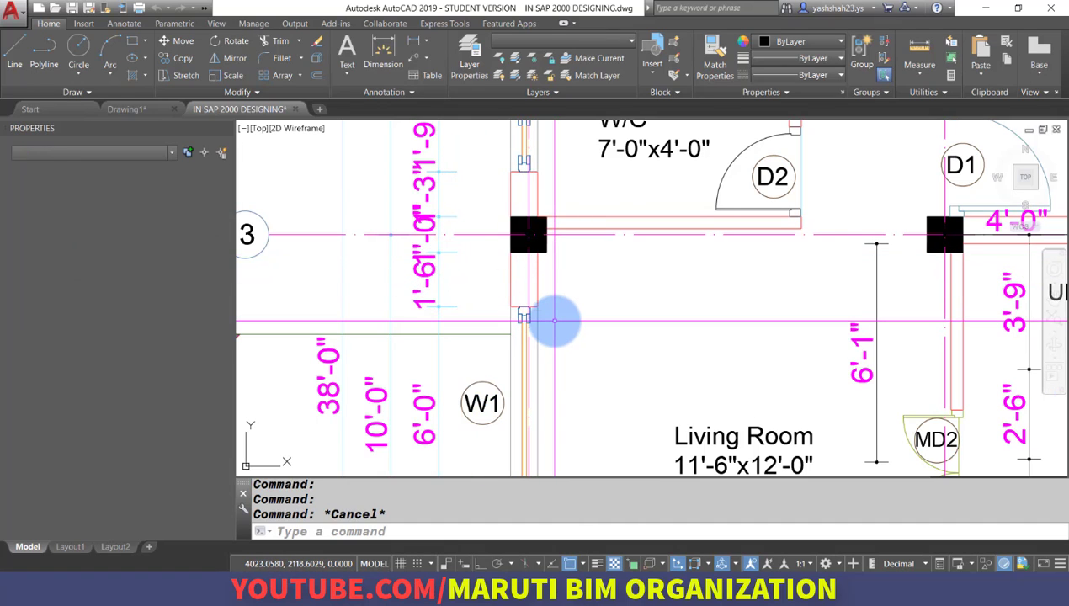
{"action": "key", "text": "Escape"}
Set PICKBOX to 50, pick the grid 3 centerline at the black column, and clear the selection
{"action": "type", "text": "pickb"}
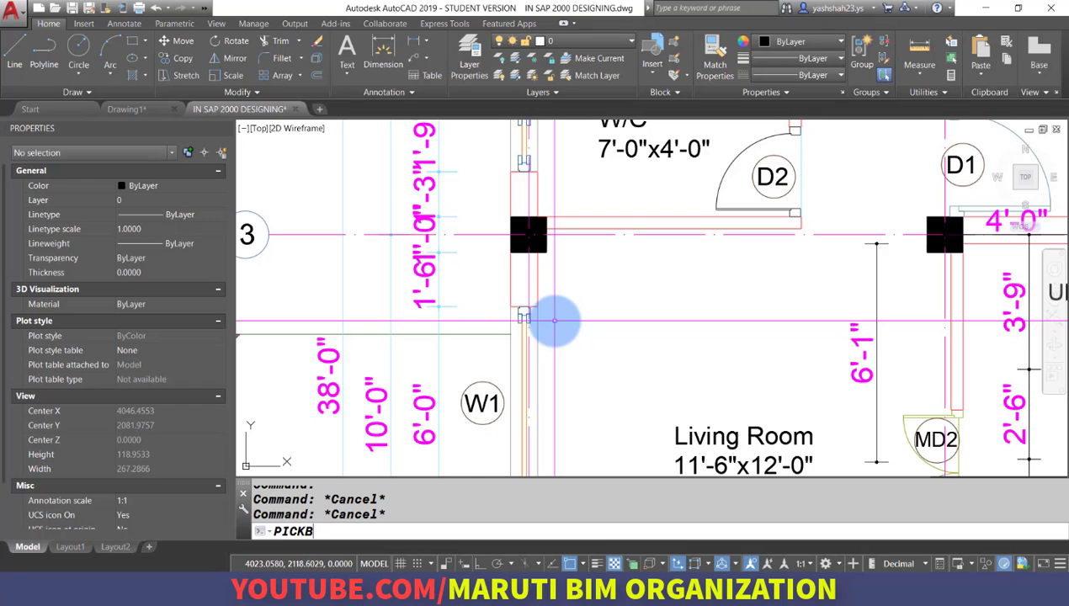
{"action": "type", "text": "ox"}
{"action": "key", "text": "Return"}
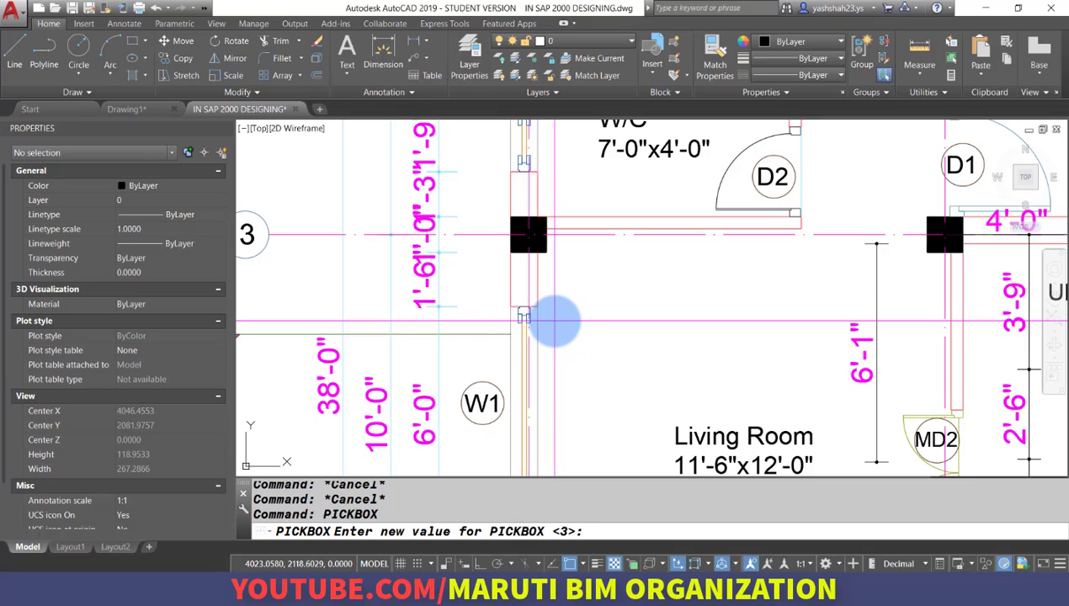
{"action": "type", "text": "50"}
{"action": "key", "text": "Return"}
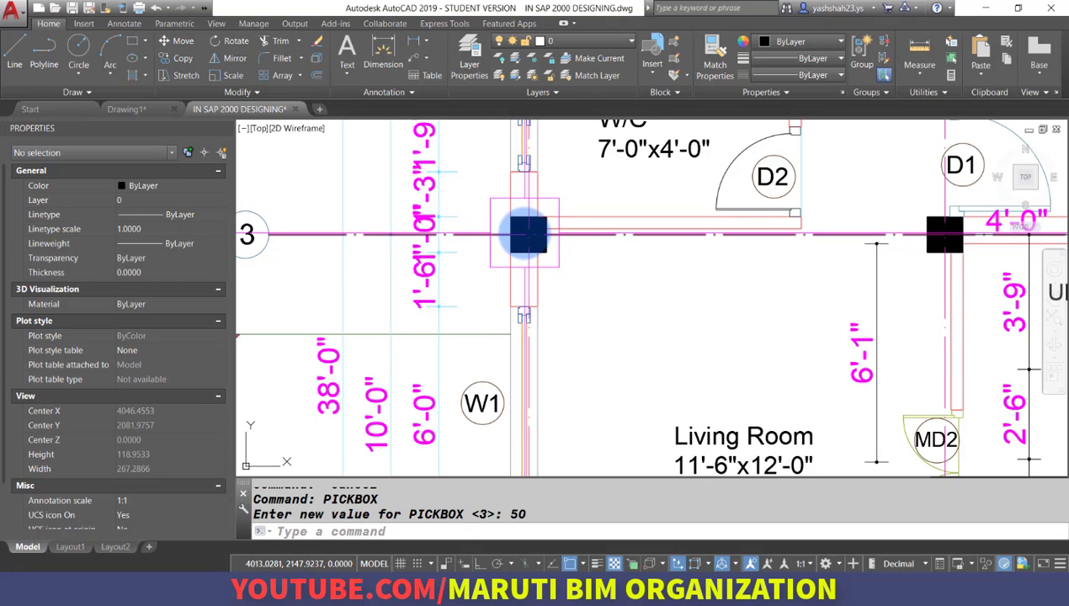
{"action": "mouse_move", "coordinate": [528, 234]}
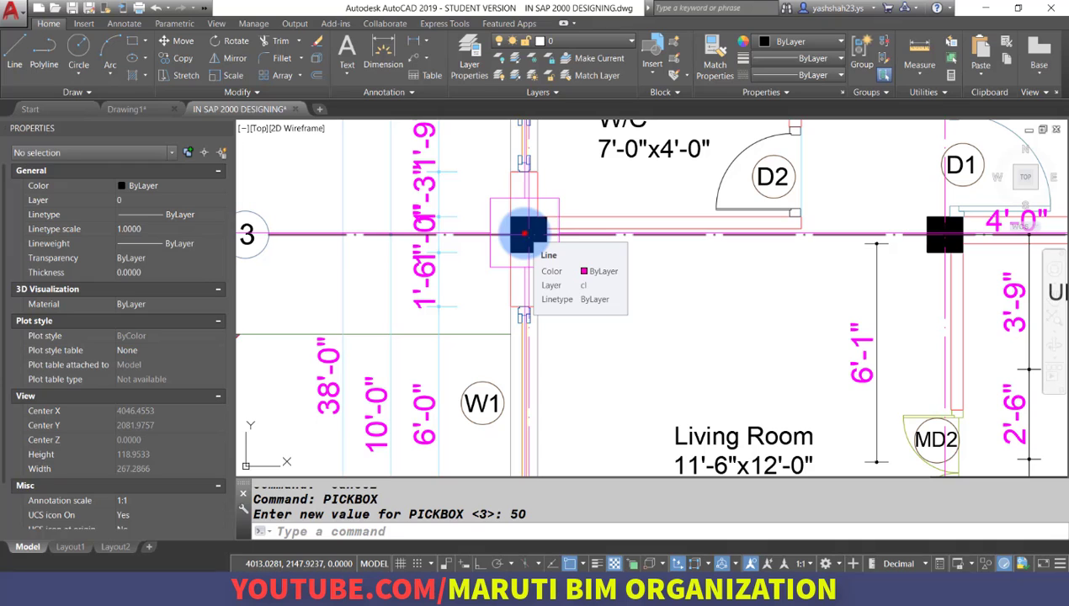
{"action": "left_click", "coordinate": [528, 234]}
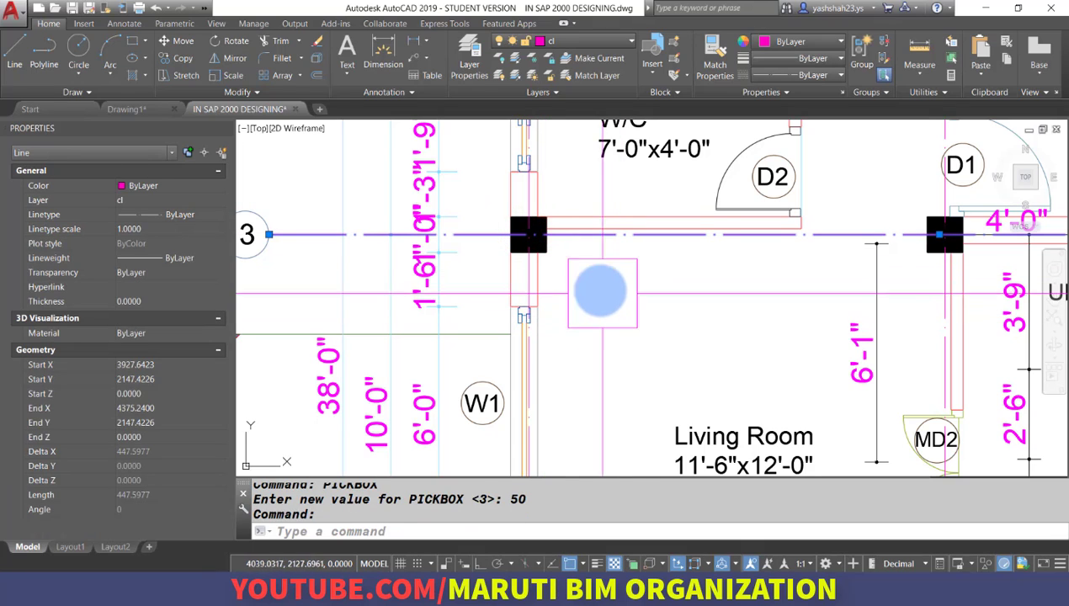
{"action": "key", "text": "Escape"}
{"action": "key", "text": "Escape"}
Reduce the pickbox size to 5 with the PICKBOX command
{"action": "type", "text": "PICKBO"}
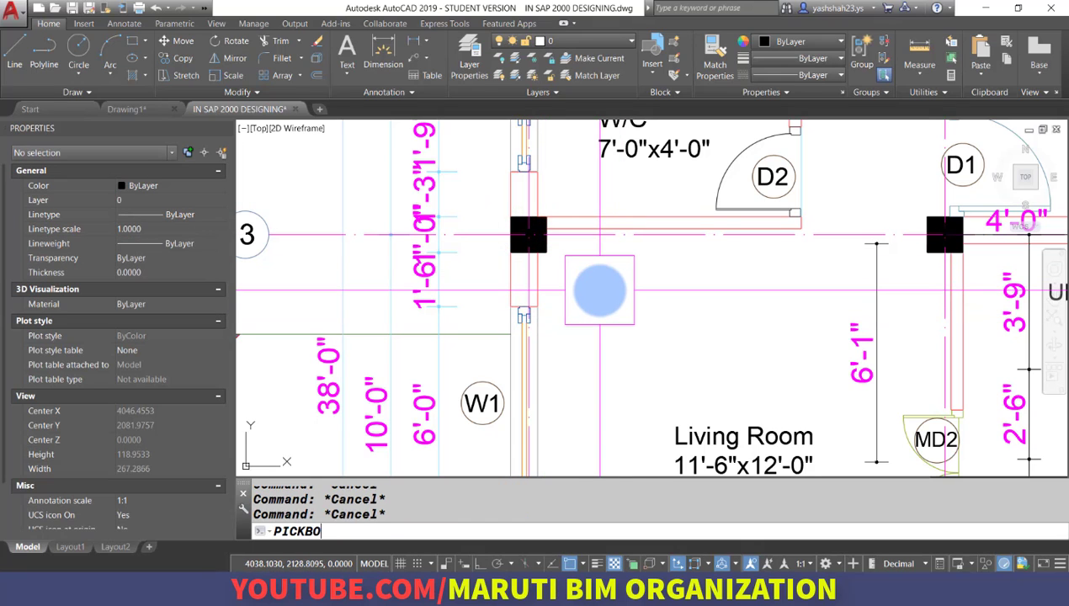
{"action": "type", "text": "X"}
{"action": "key", "text": "Return"}
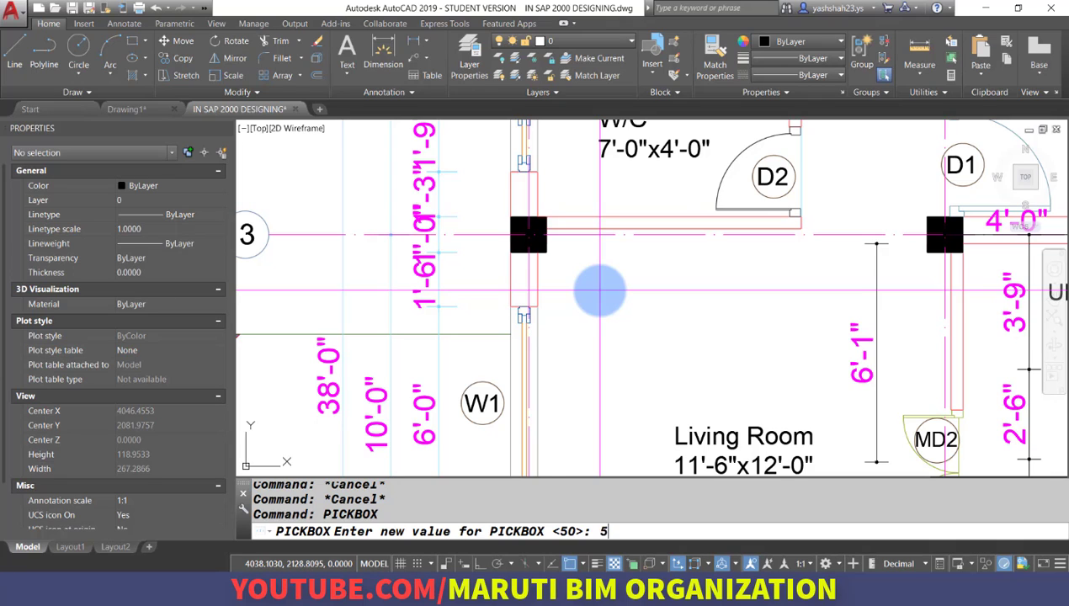
{"action": "type", "text": "5"}
{"action": "key", "text": "Return"}
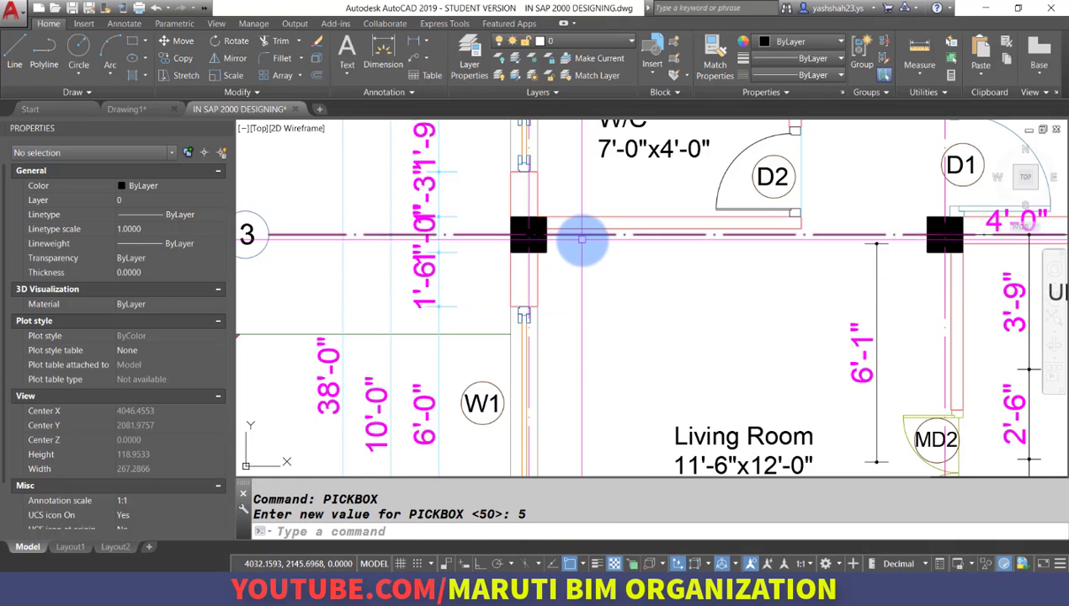
Pick the grid 3 centerline, both lines of the wall below the W/C and the D2 door, and clear the selection
{"action": "left_click", "coordinate": [583, 235]}
{"action": "left_click", "coordinate": [585, 228]}
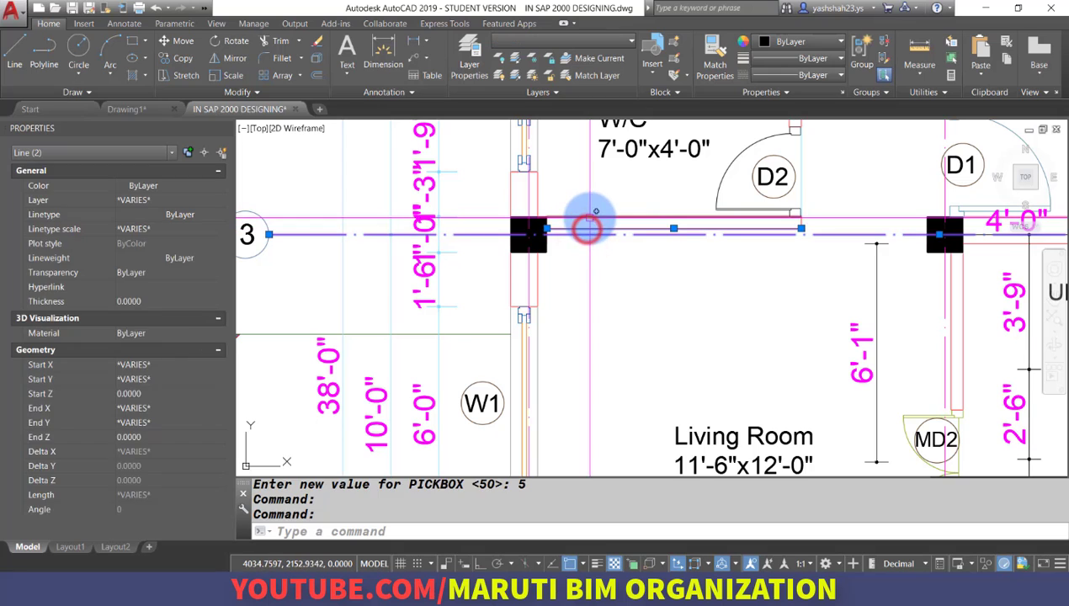
{"action": "left_click", "coordinate": [590, 219]}
{"action": "left_click", "coordinate": [762, 210]}
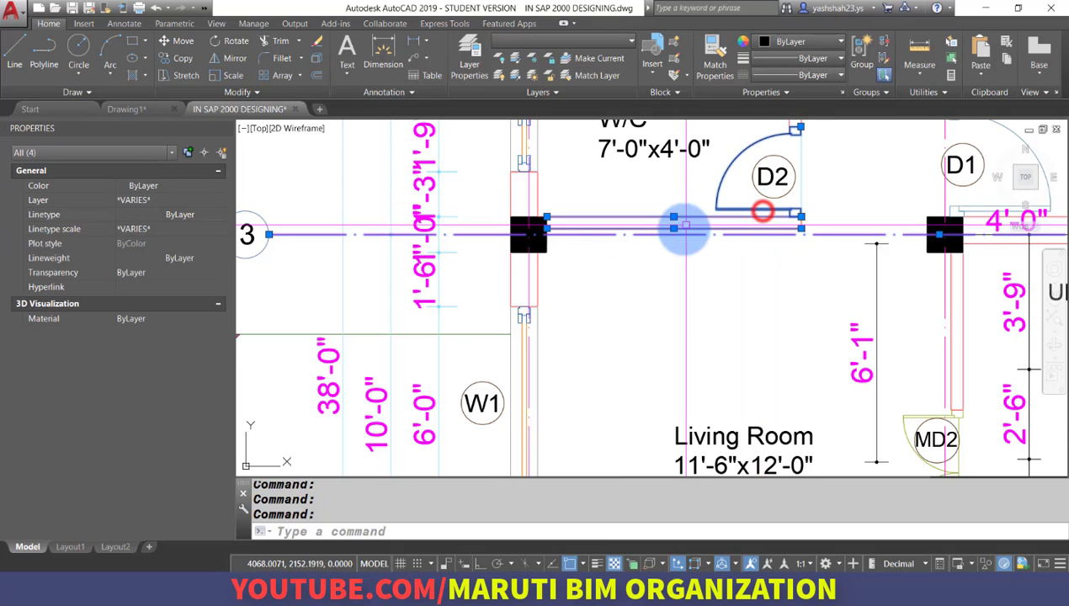
{"action": "middle_click_drag", "start_coordinate": [665, 240], "coordinate": [642, 269]}
{"action": "key", "text": "Escape"}
{"action": "key", "text": "Escape"}
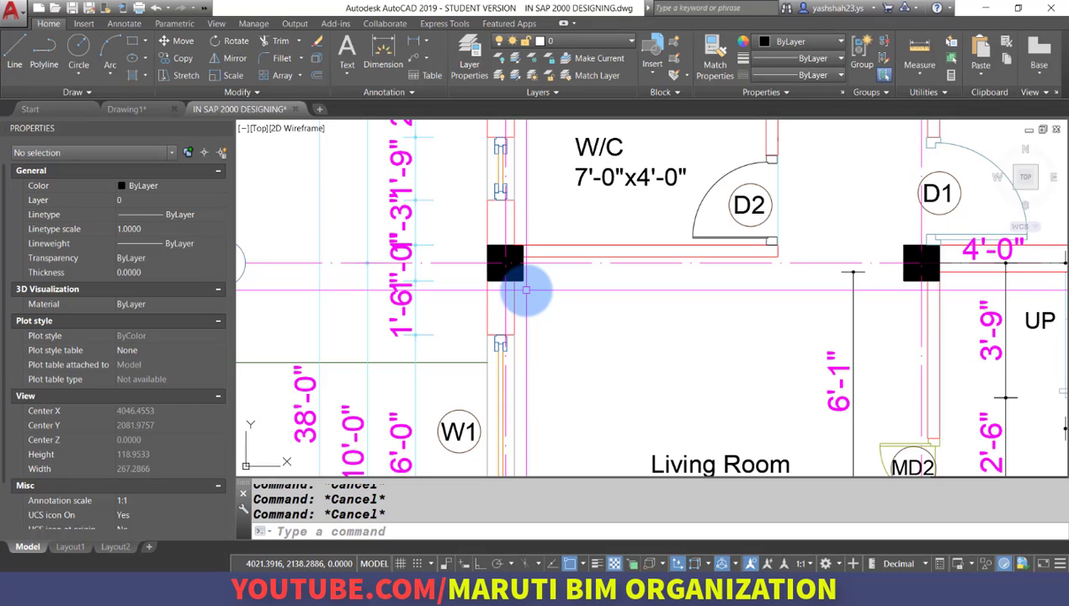
Set the pickbox size to its minimum of 0, and rerun PICKBOX with the maximum of 50
{"action": "type", "text": "pickb"}
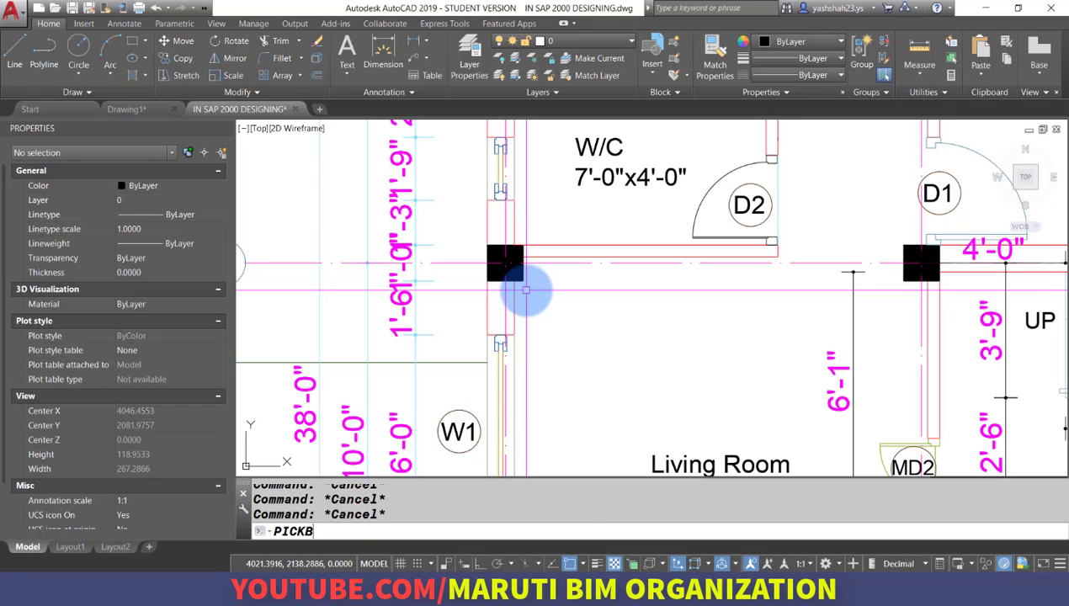
{"action": "type", "text": "ox"}
{"action": "key", "text": "Return"}
{"action": "type", "text": "0"}
{"action": "key", "text": "Return"}
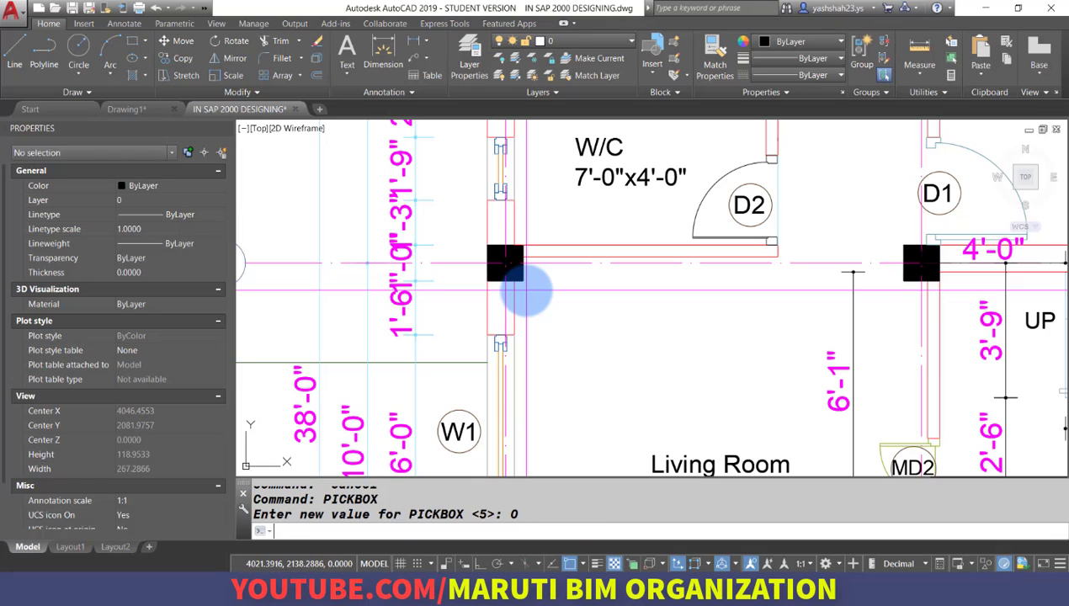
{"action": "key", "text": "Return"}
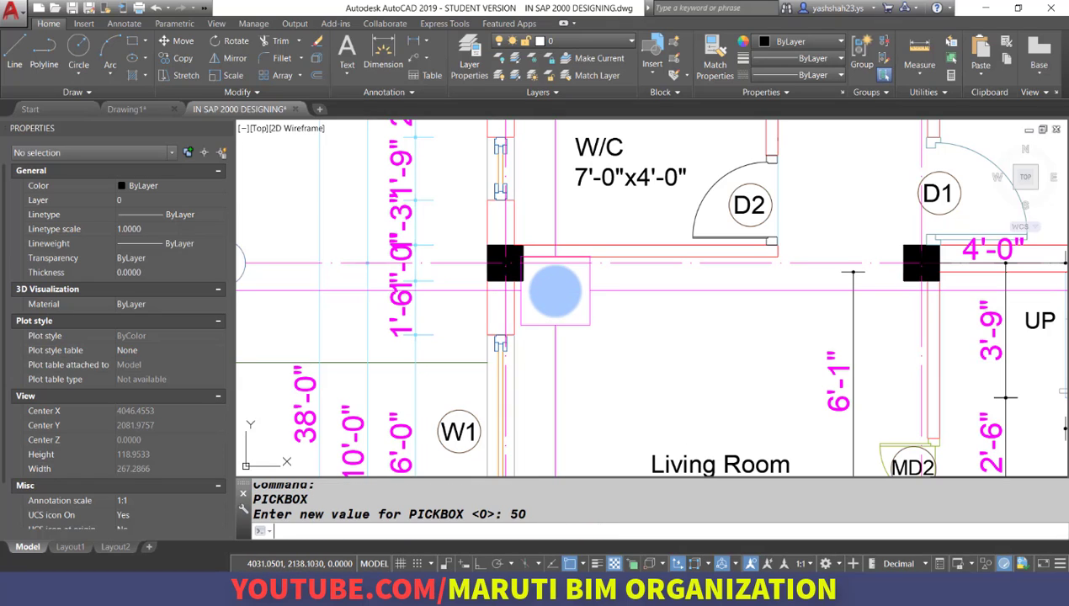
Try a PICKBOX value of 51, and set it to the standard value 5
{"action": "key", "text": "Return"}
{"action": "key", "text": "Return"}
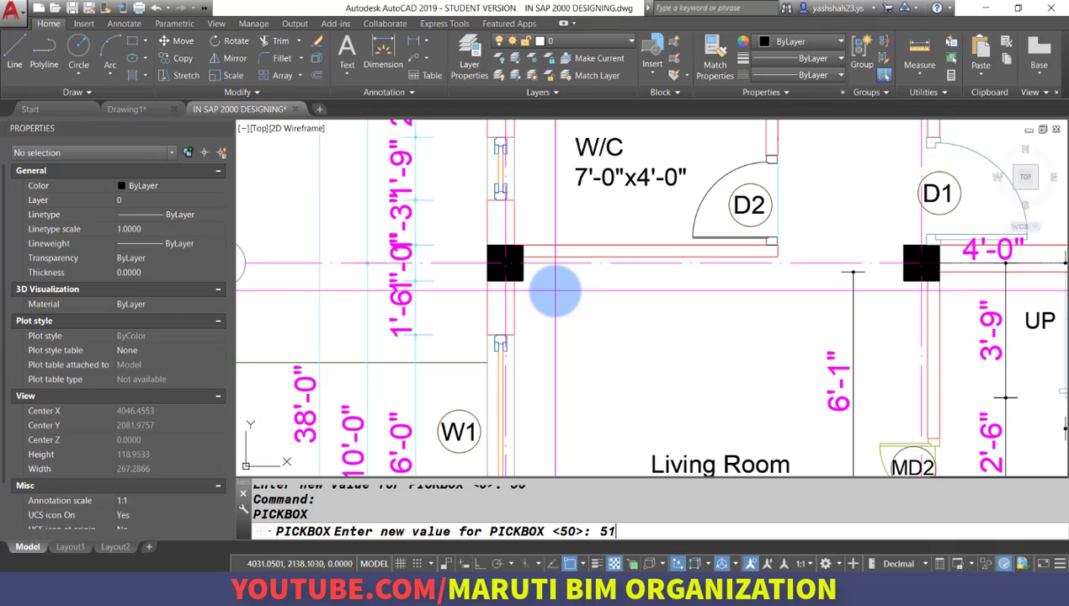
{"action": "key", "text": "Return"}
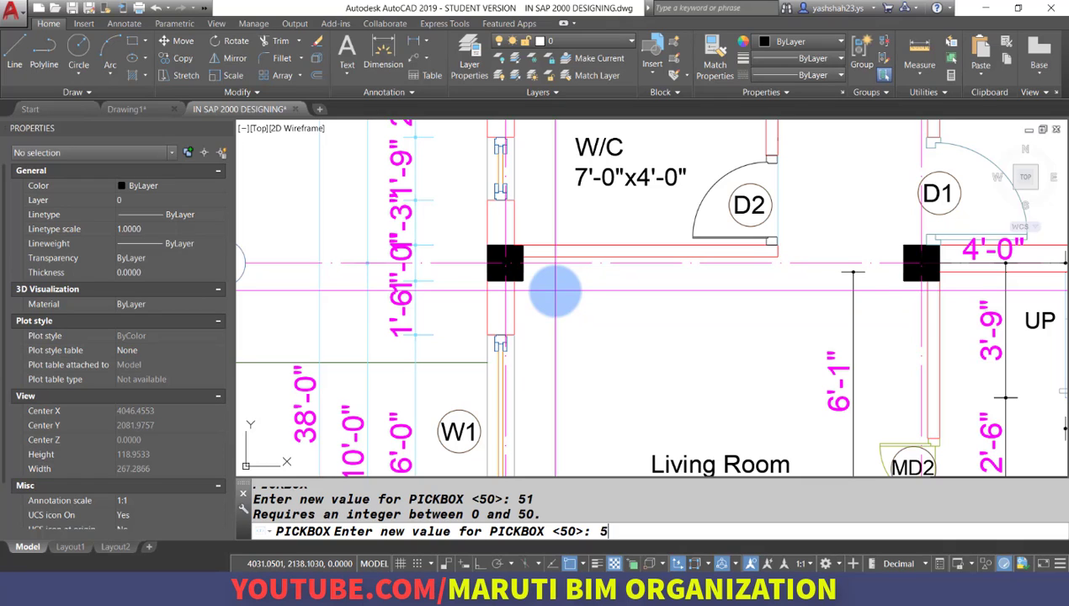
{"action": "key", "text": "Return"}
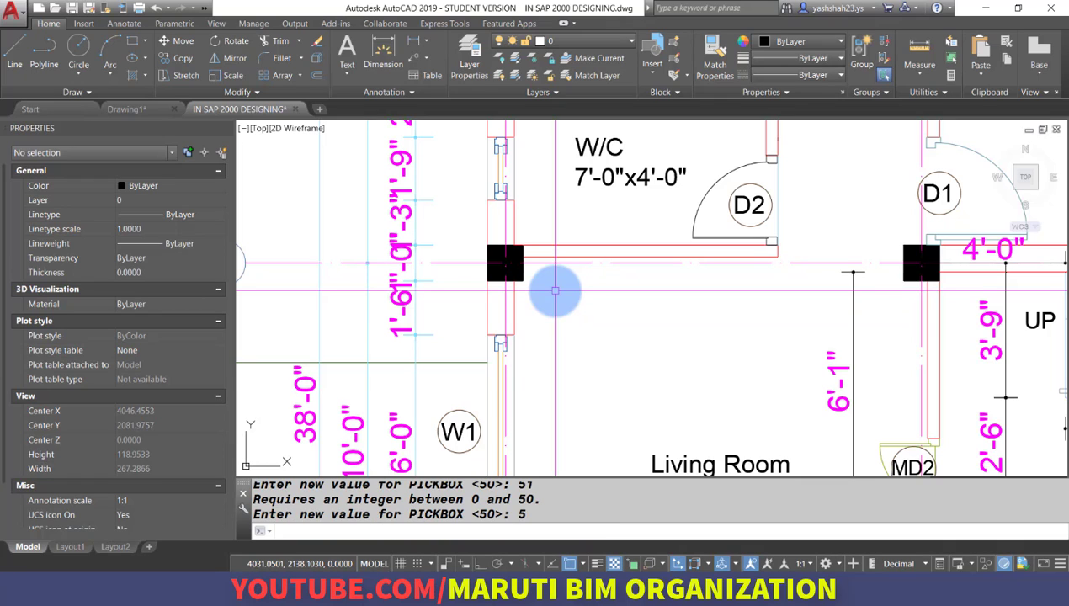
Switch to Drawing1, review the Pickbox, About and background color notes in the PDF-XChange Viewer book, and return to AutoCAD
{"action": "left_click", "coordinate": [152, 112]}
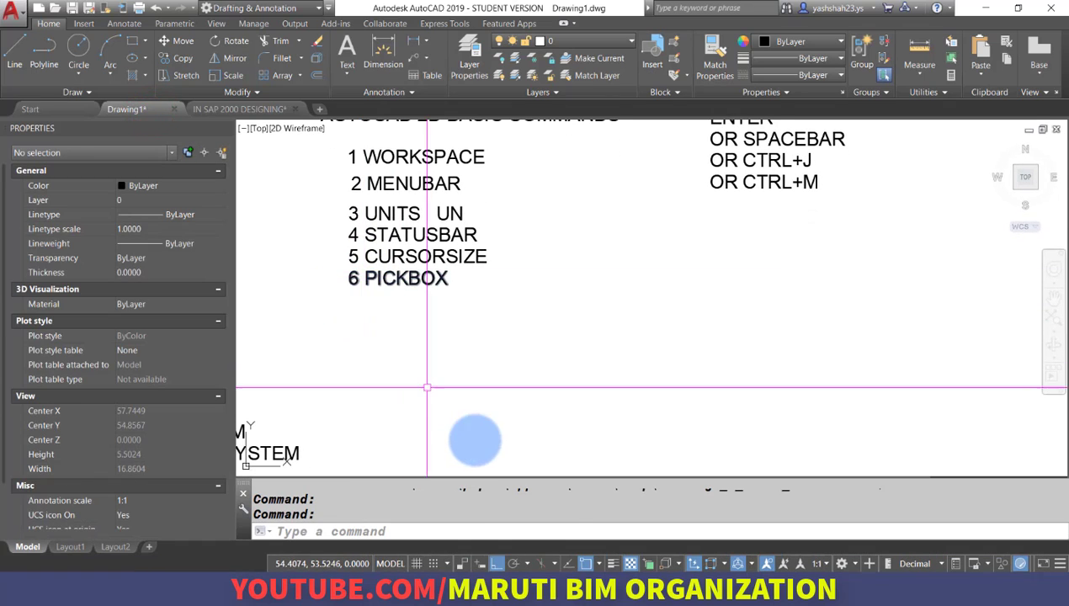
{"action": "key", "text": "alt+Tab"}
{"action": "left_click", "coordinate": [313, 355]}
{"action": "scroll", "coordinate": [307, 303], "scroll_direction": "down", "scroll_amount": 2}
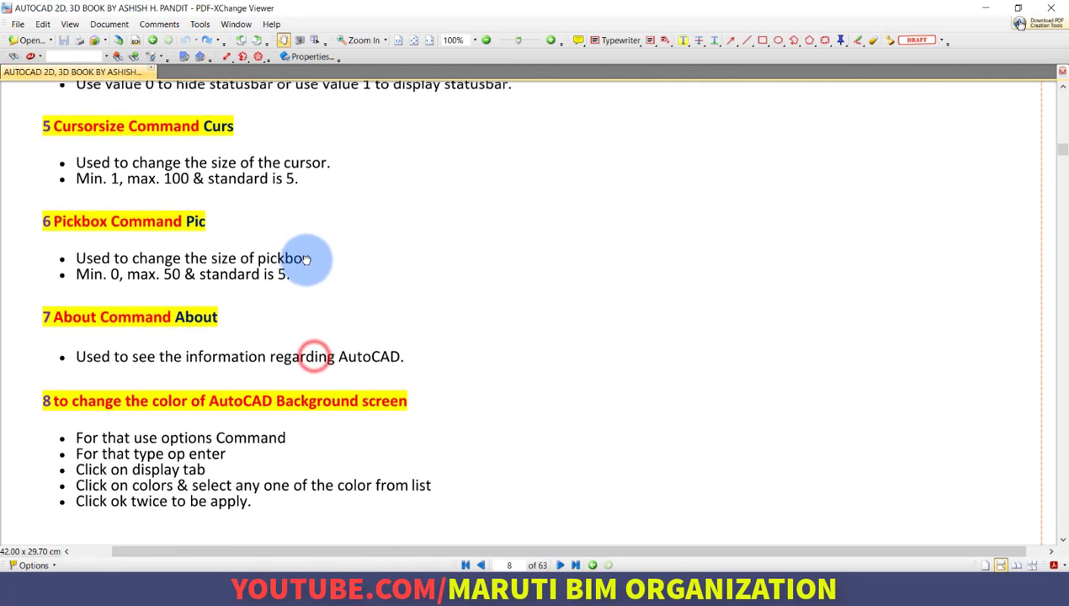
{"action": "scroll", "coordinate": [307, 260], "scroll_direction": "down", "scroll_amount": 2}
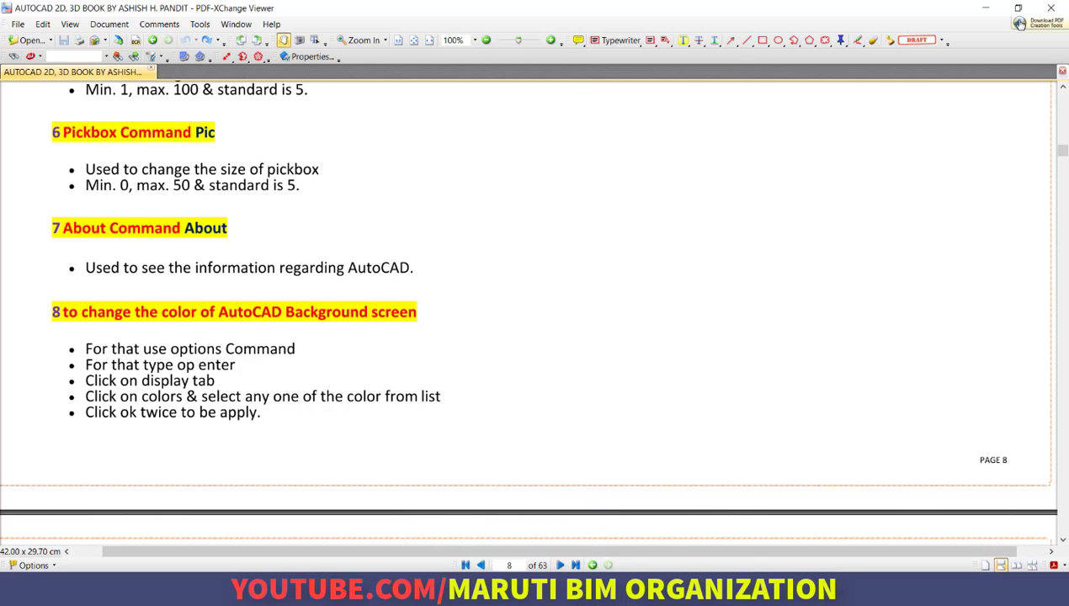
{"action": "mouse_move", "coordinate": [587, 560]}
{"action": "left_click", "coordinate": [567, 537]}
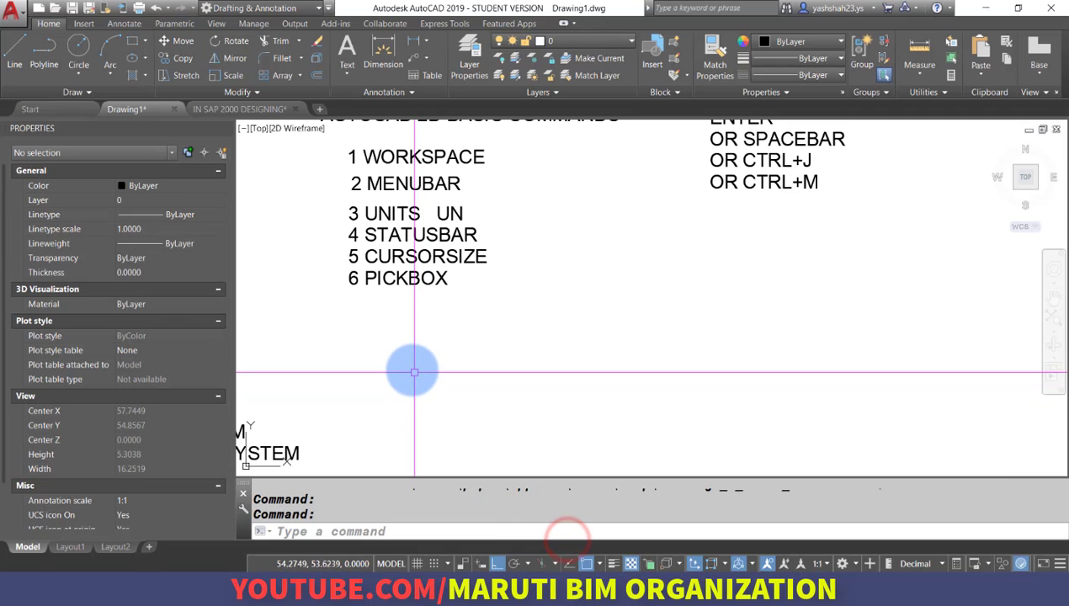
Add the single-line text "7 ABOUT" below the PICKBOX line in the command list
{"action": "type", "text": "DT"}
{"action": "key", "text": "Return"}
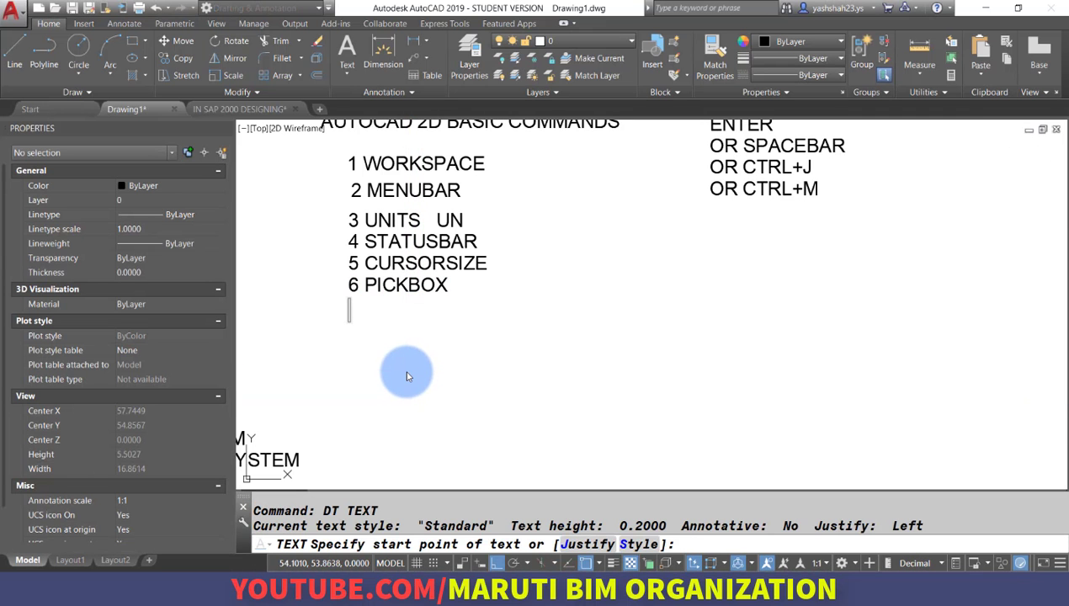
{"action": "type", "text": "7 ABOUT"}
{"action": "key", "text": "Return"}
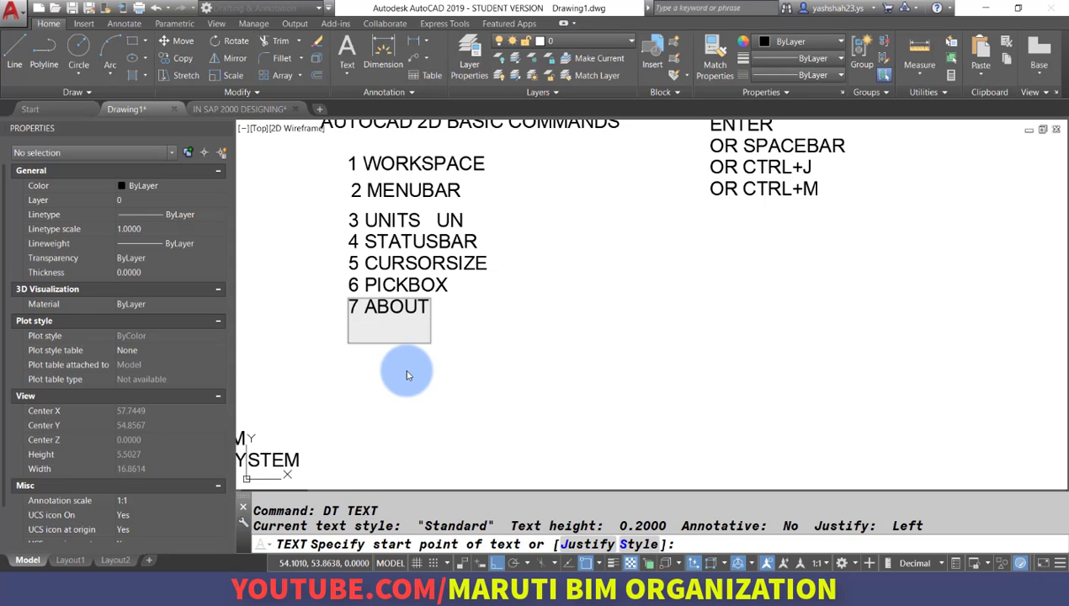
{"action": "key", "text": "Return"}
Run the ABOUT command, look through the product and license information, and close the window
{"action": "type", "text": "ABOUT"}
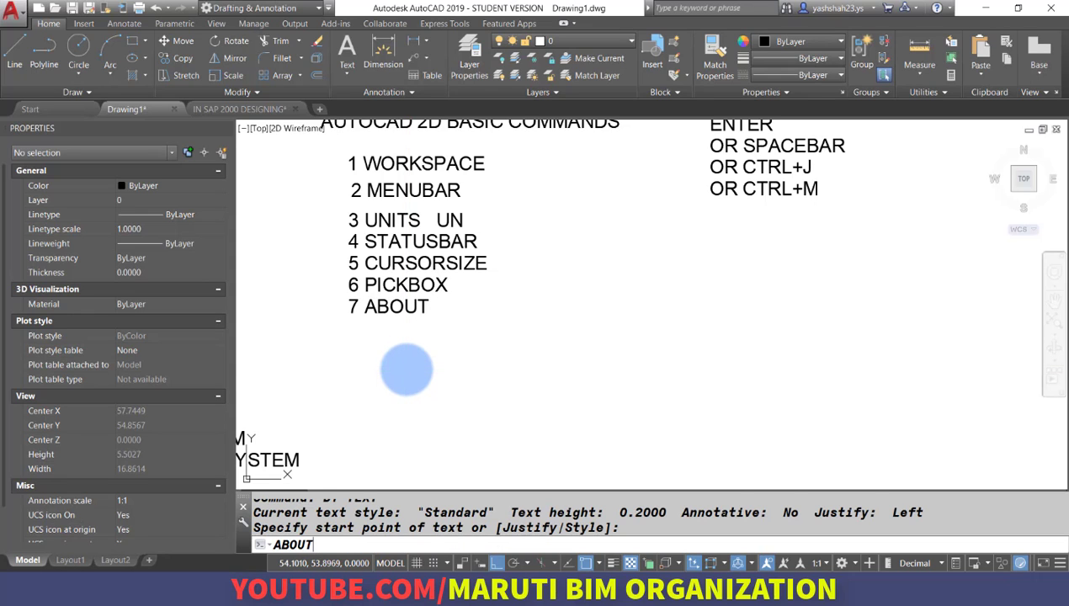
{"action": "key", "text": "Return"}
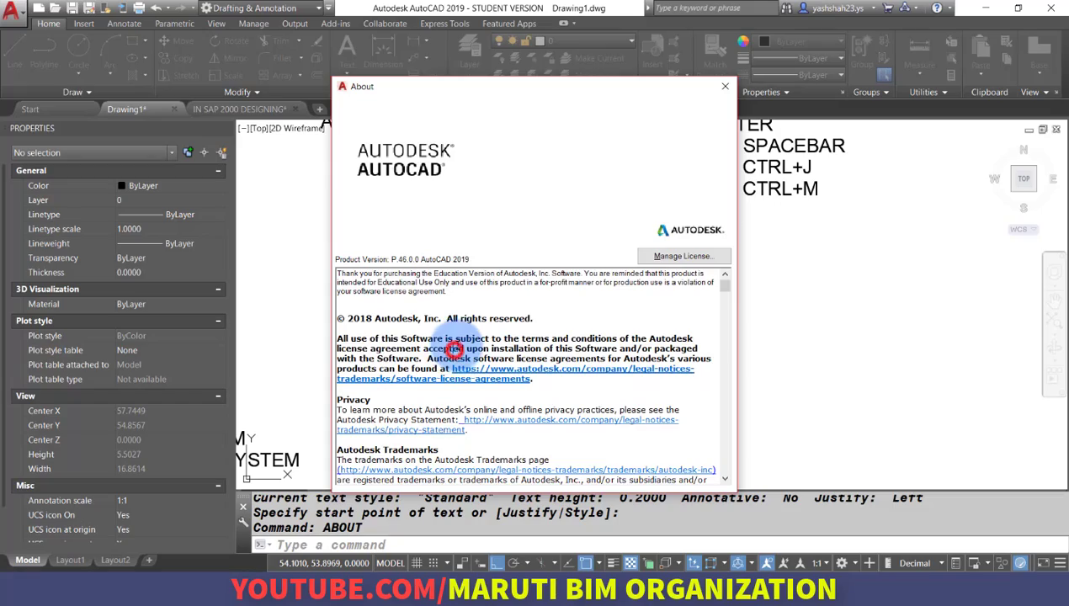
{"action": "scroll", "coordinate": [455, 348], "scroll_direction": "down", "scroll_amount": 10}
{"action": "scroll", "coordinate": [459, 370], "scroll_direction": "down", "scroll_amount": 15}
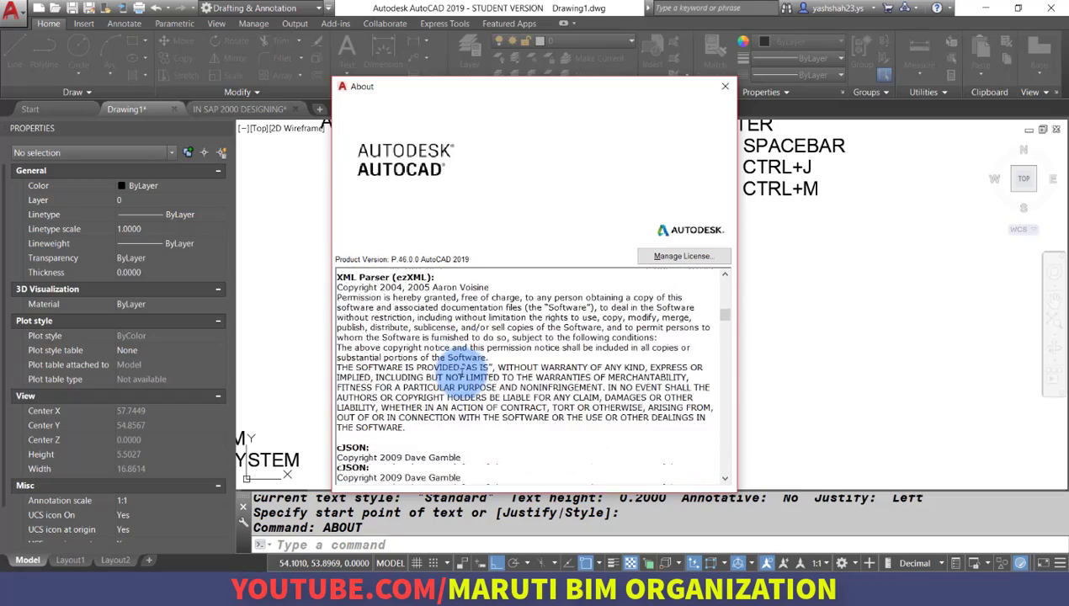
{"action": "scroll", "coordinate": [455, 392], "scroll_direction": "down", "scroll_amount": 15}
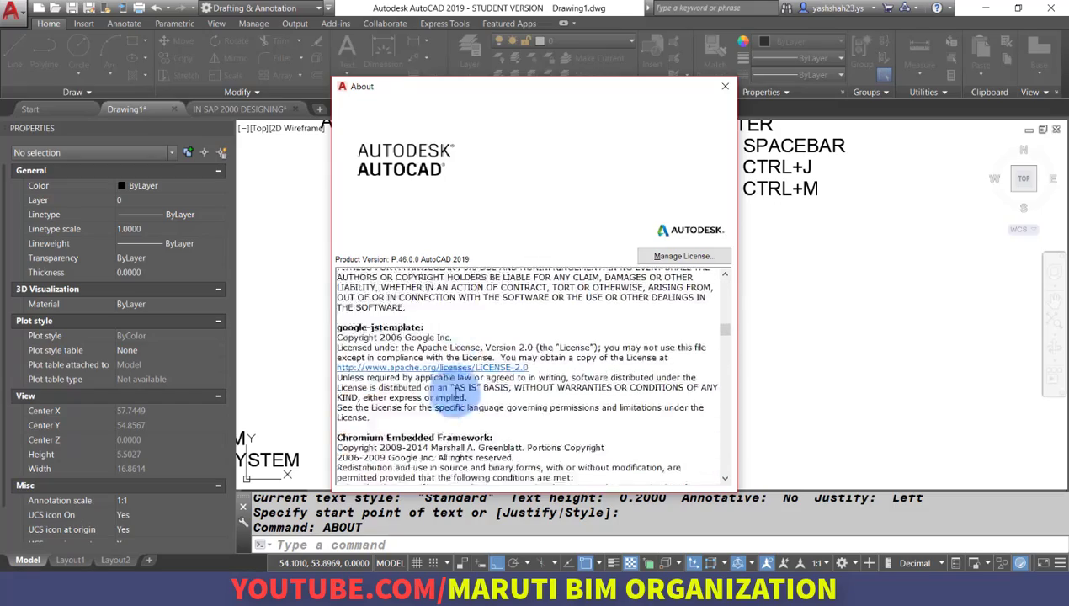
{"action": "scroll", "coordinate": [453, 393], "scroll_direction": "down", "scroll_amount": 6}
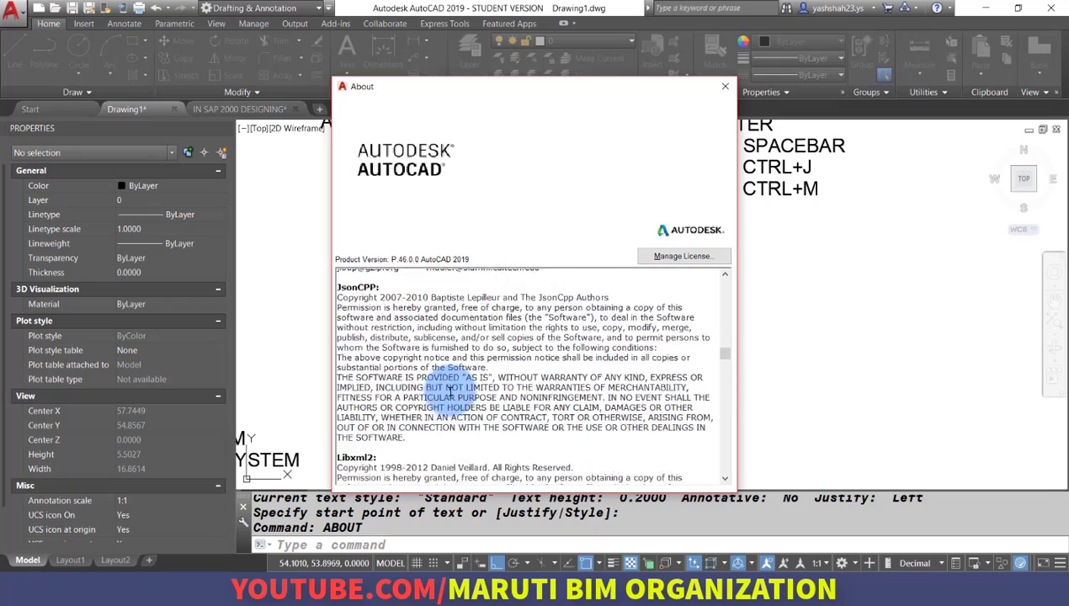
{"action": "left_click", "coordinate": [721, 88]}
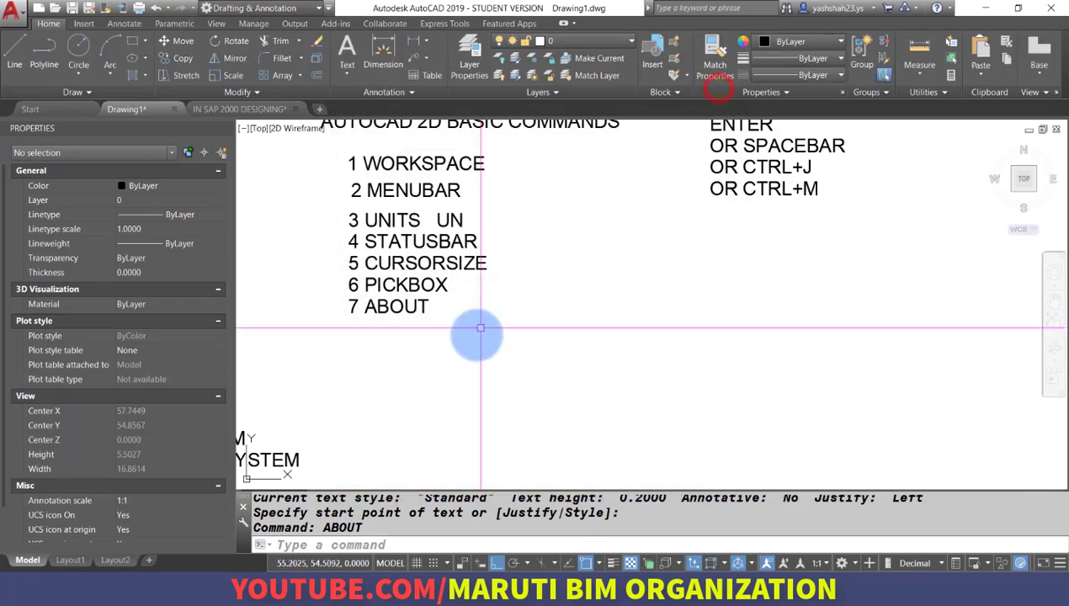
Add the text line "8 TO CHANGE THE AUTOCAD BACKGROUND SCREEN COLOR" below the ABOUT line
{"action": "type", "text": "dt"}
{"action": "key", "text": "Return"}
{"action": "key", "text": "Return"}
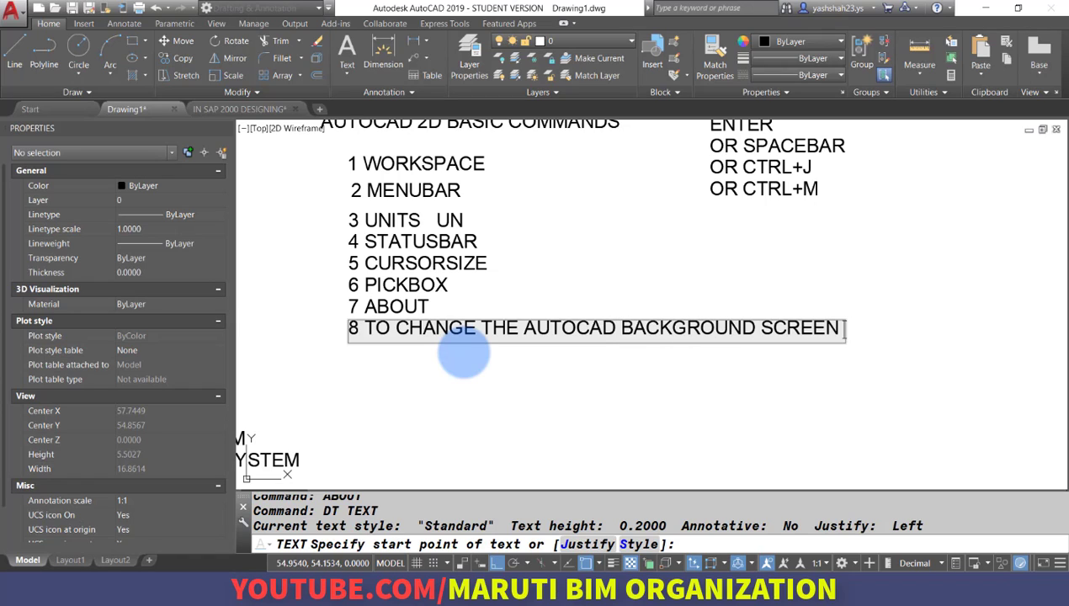
{"action": "type", "text": "OR"}
{"action": "key", "text": "Return"}
{"action": "key", "text": "Return"}
{"action": "key", "text": "Escape"}
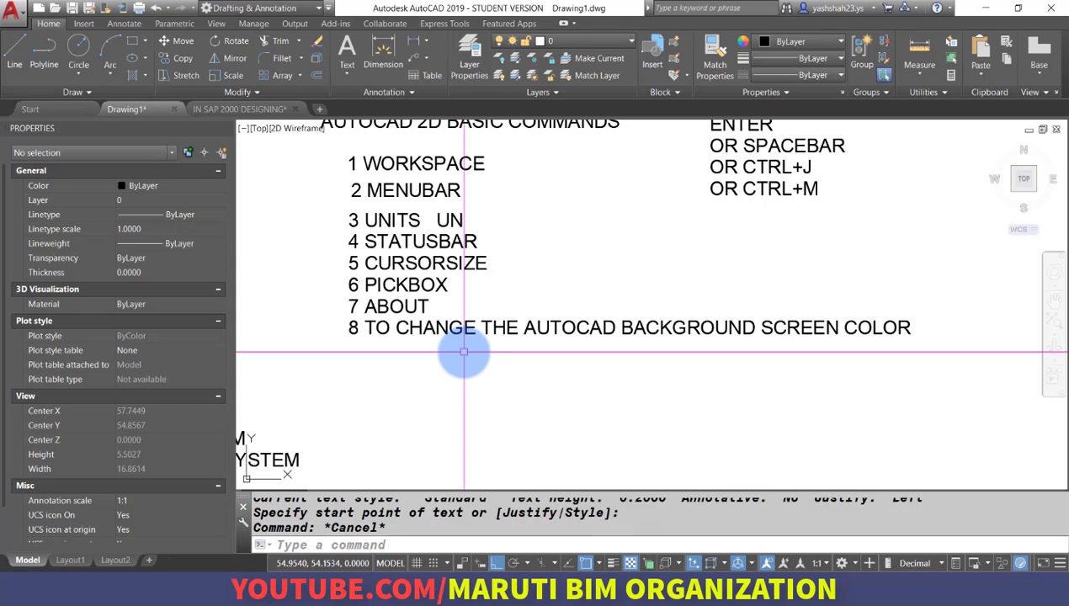
{"action": "key", "text": "Escape"}
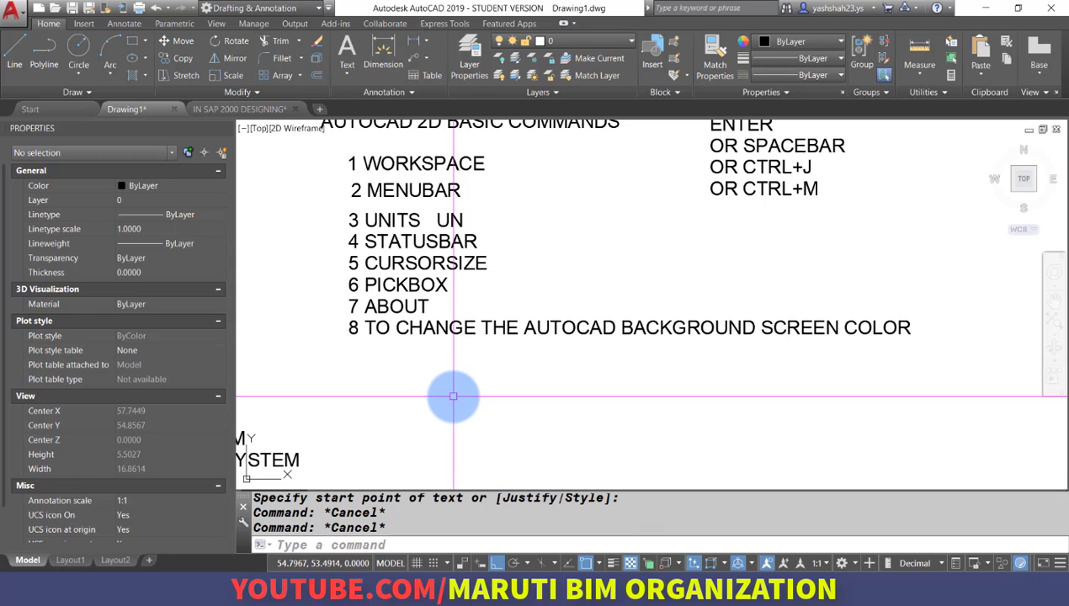
In the Options display settings, set the 2D model space uniform background color to Black and apply it
{"action": "type", "text": "OP"}
{"action": "key", "text": "Return"}
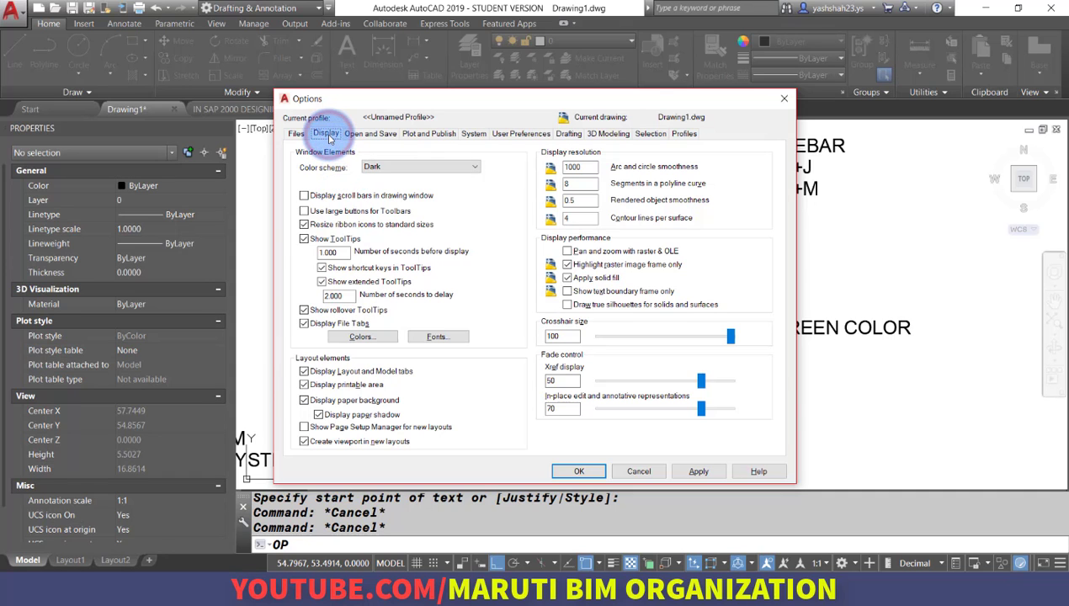
{"action": "left_click", "coordinate": [373, 336]}
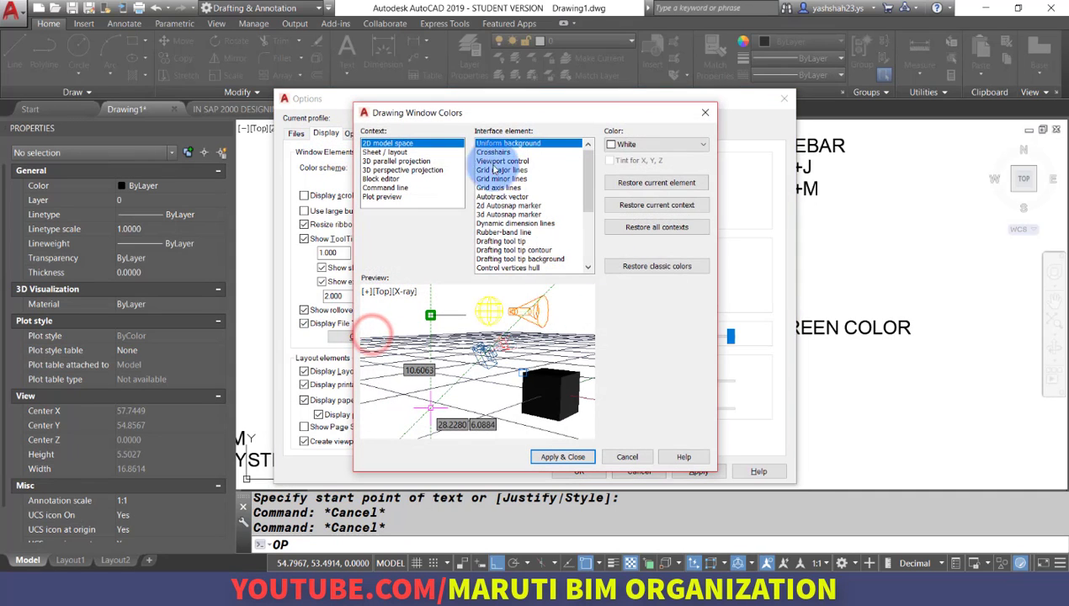
{"action": "left_click", "coordinate": [389, 143]}
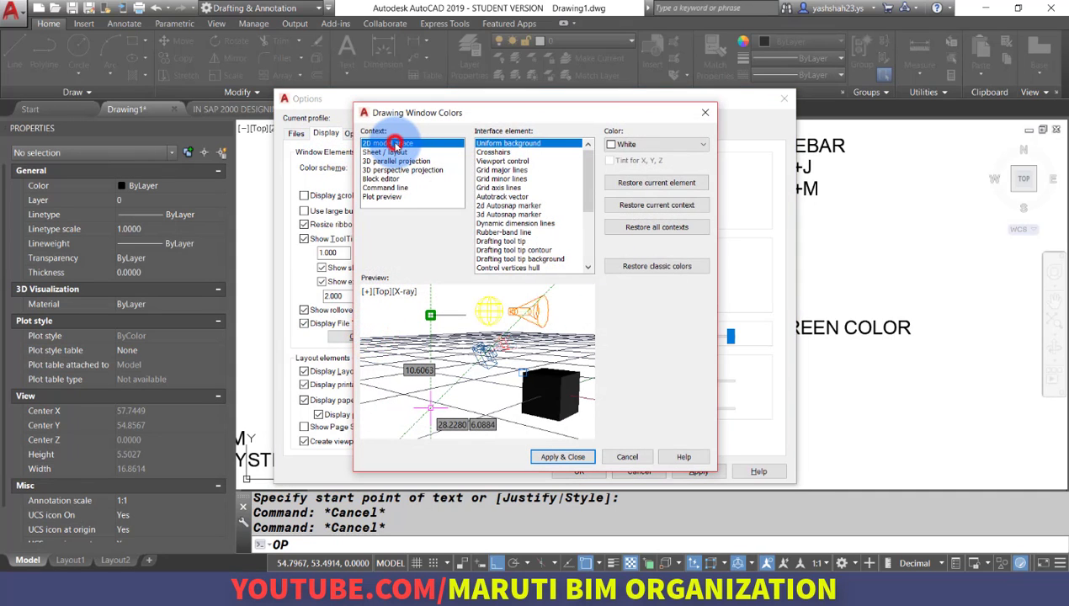
{"action": "left_click", "coordinate": [494, 144]}
{"action": "left_click", "coordinate": [659, 144]}
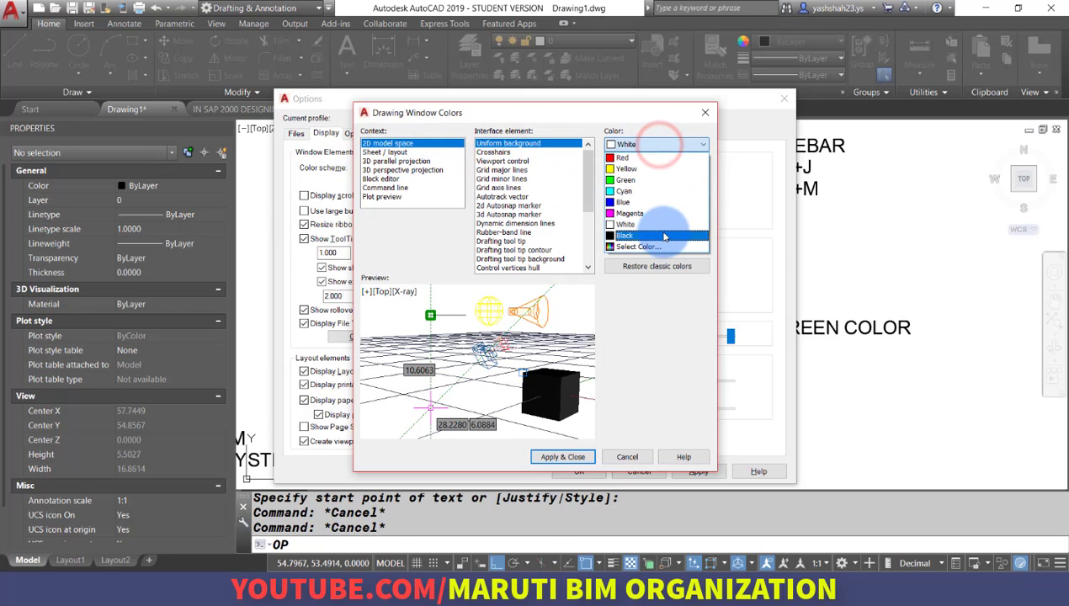
{"action": "left_click", "coordinate": [664, 235]}
{"action": "left_click", "coordinate": [562, 457]}
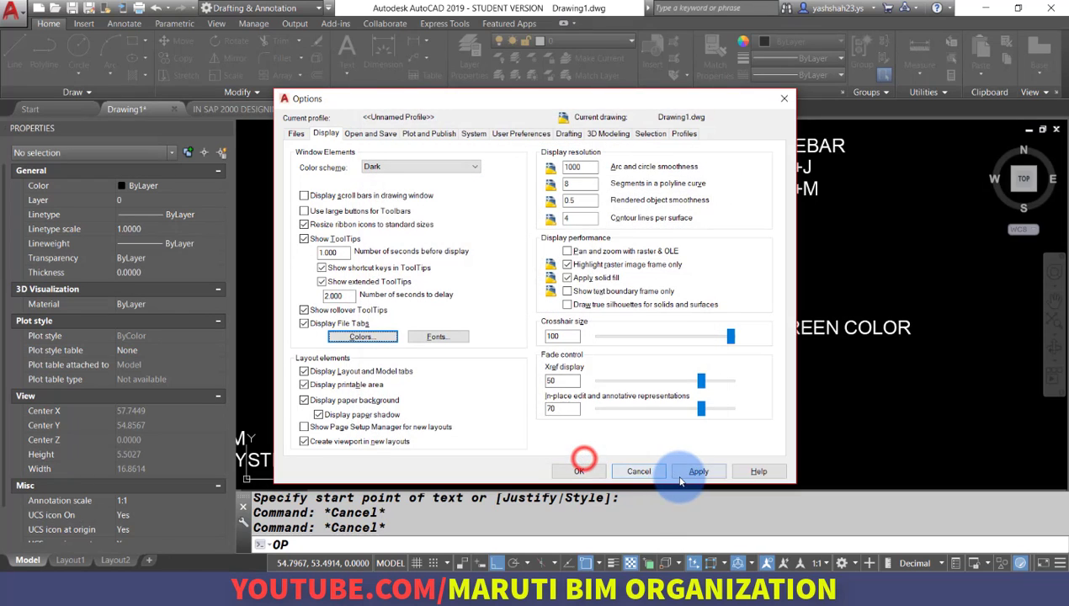
{"action": "left_click", "coordinate": [587, 471]}
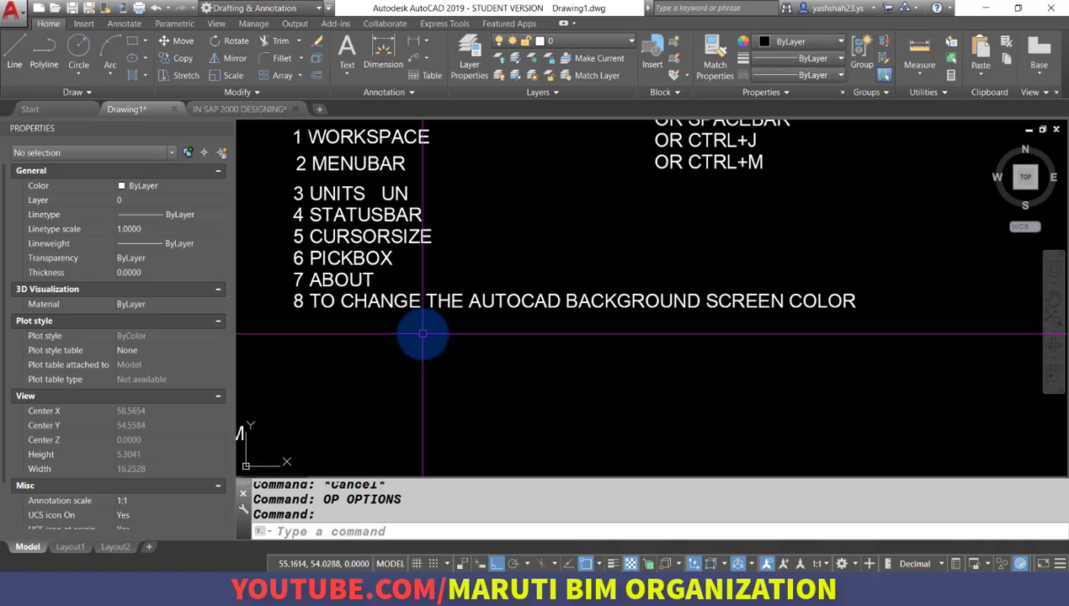
Switch to the PDF-XChange Viewer book, review the background color and command line font notes, and return to Drawing1 in AutoCAD
{"action": "scroll", "coordinate": [446, 295], "scroll_direction": "up", "scroll_amount": 2}
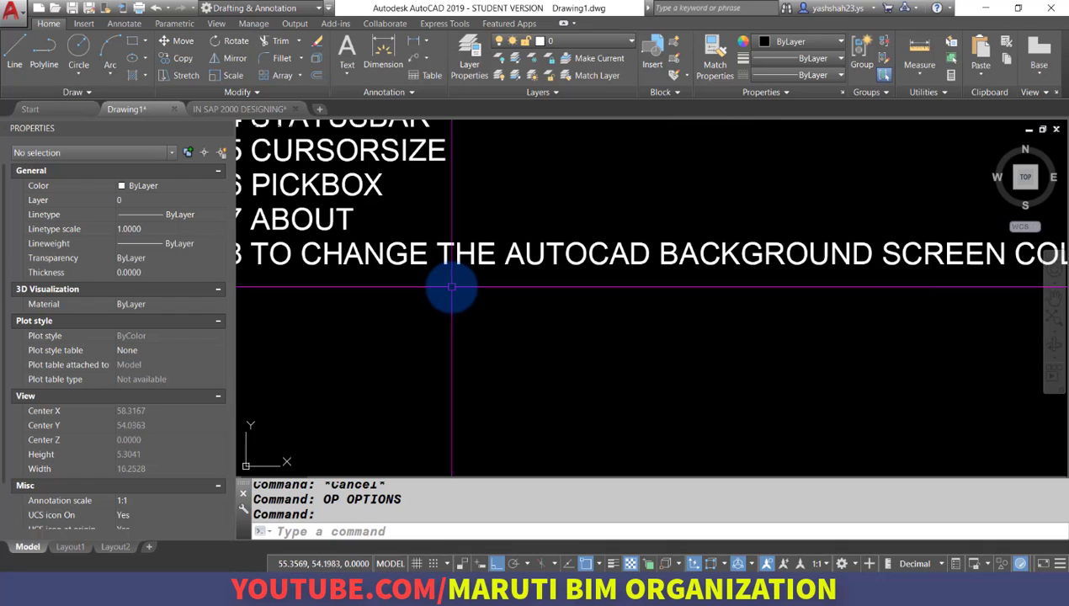
{"action": "scroll", "coordinate": [450, 290], "scroll_direction": "down", "scroll_amount": 2}
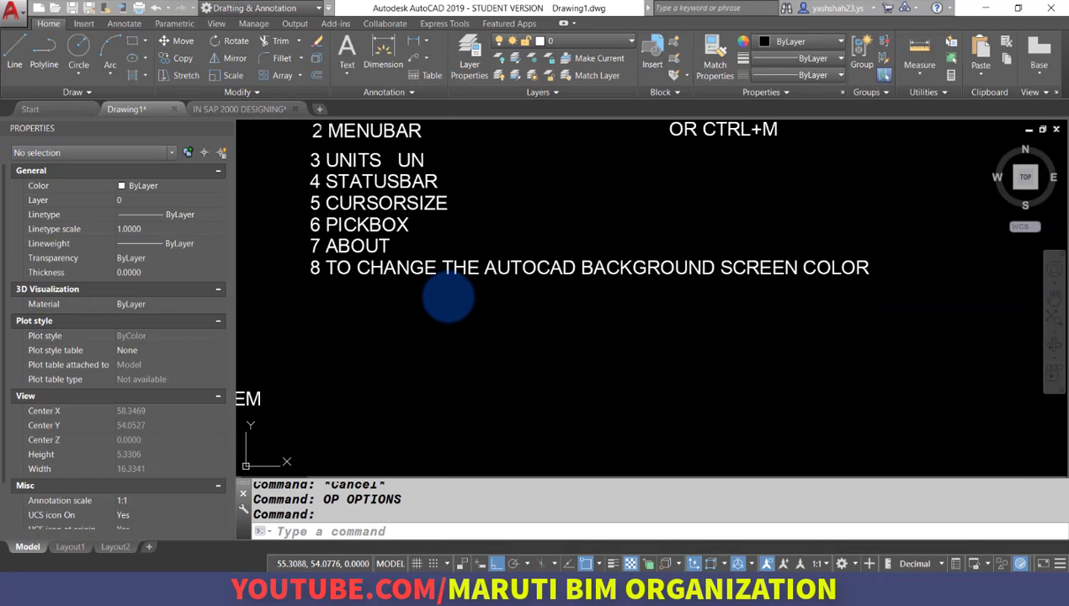
{"action": "left_click", "coordinate": [497, 591]}
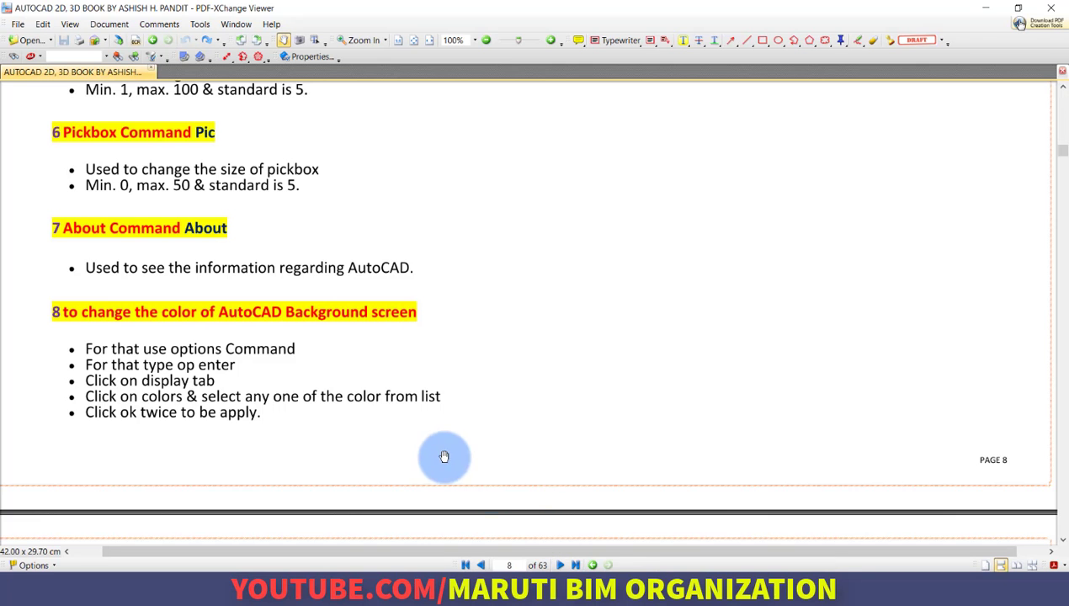
{"action": "left_click_drag", "start_coordinate": [373, 425], "coordinate": [362, 304]}
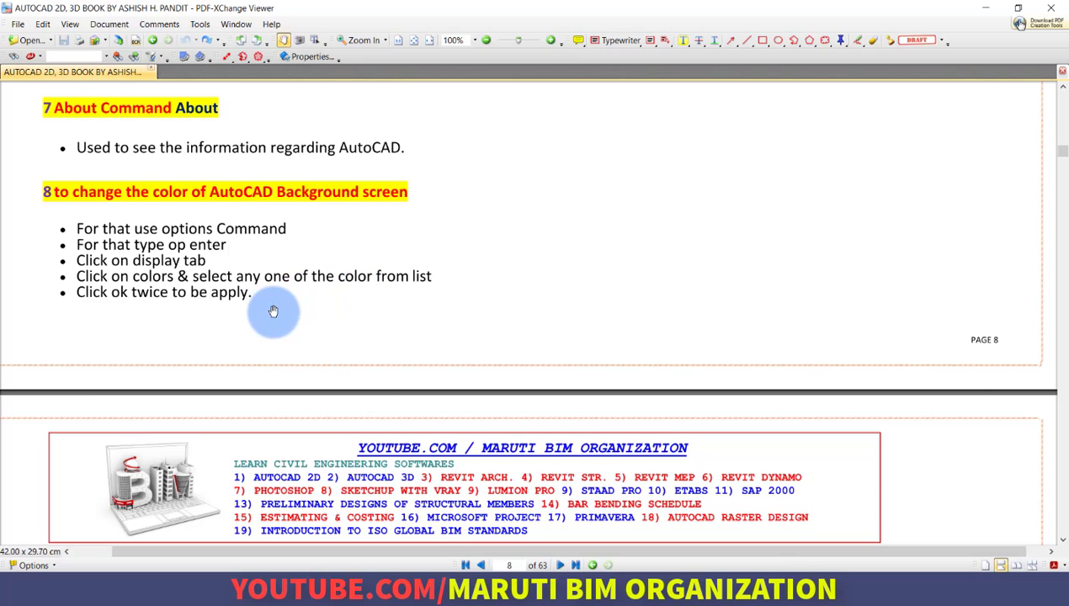
{"action": "left_click_drag", "start_coordinate": [275, 310], "coordinate": [272, 289]}
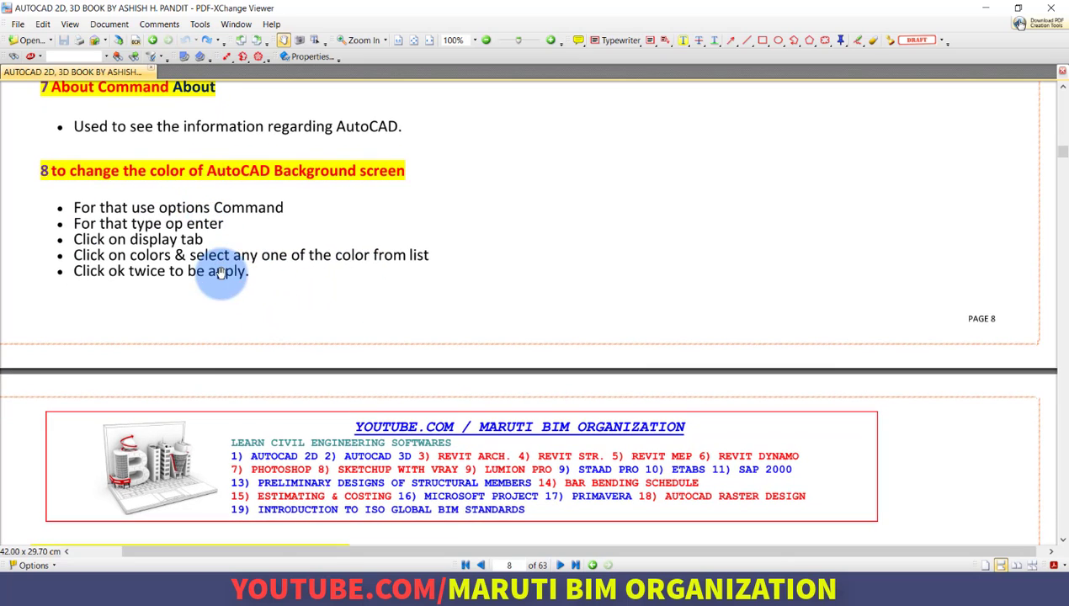
{"action": "scroll", "coordinate": [223, 282], "scroll_direction": "down", "scroll_amount": 3}
{"action": "scroll", "coordinate": [225, 279], "scroll_direction": "down", "scroll_amount": 3}
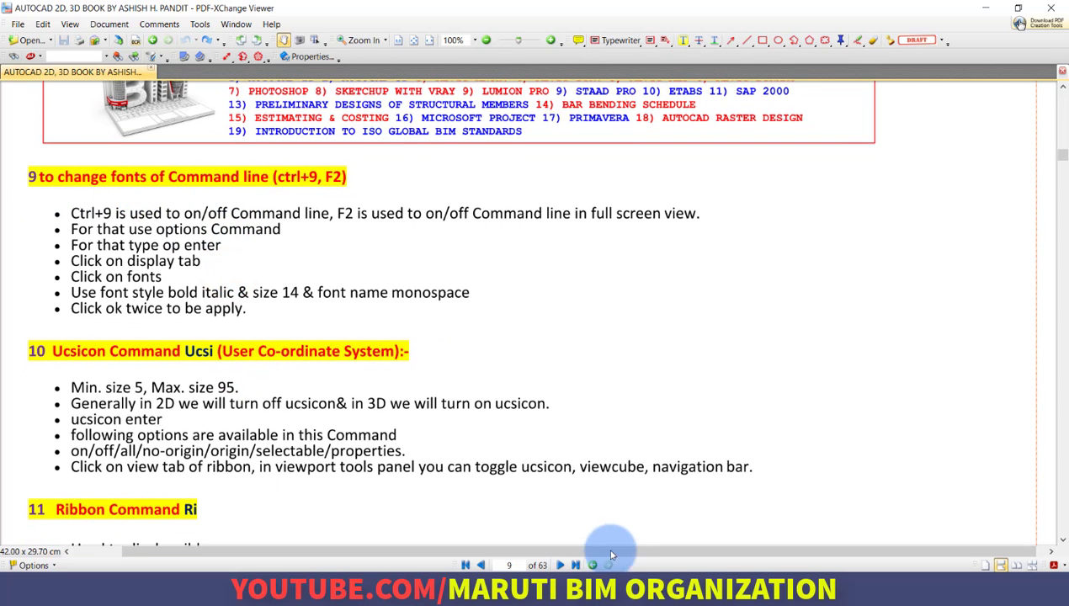
{"action": "mouse_move", "coordinate": [599, 590]}
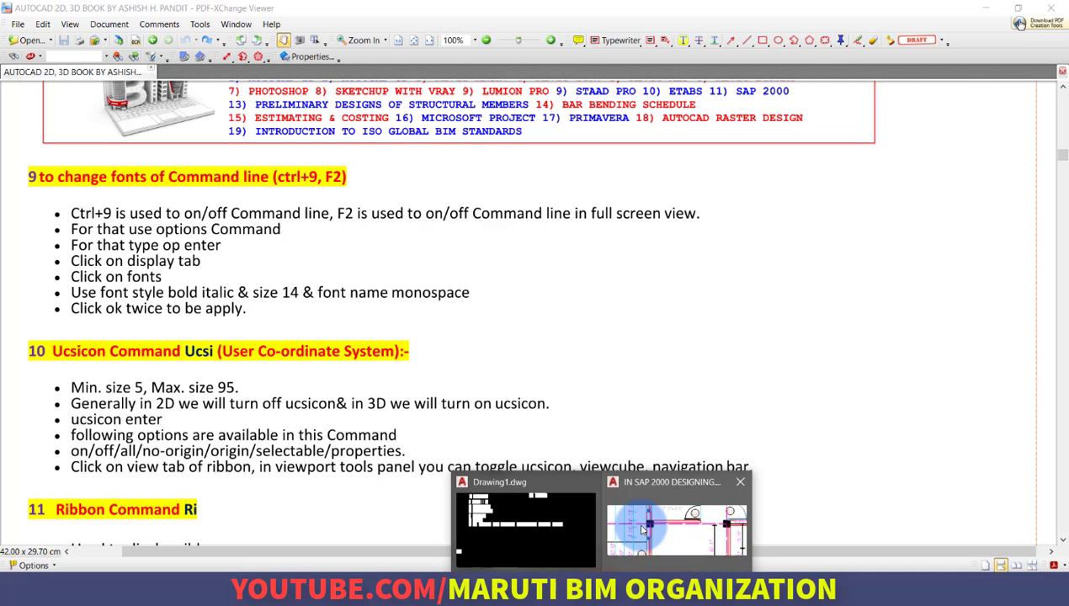
{"action": "left_click", "coordinate": [489, 520]}
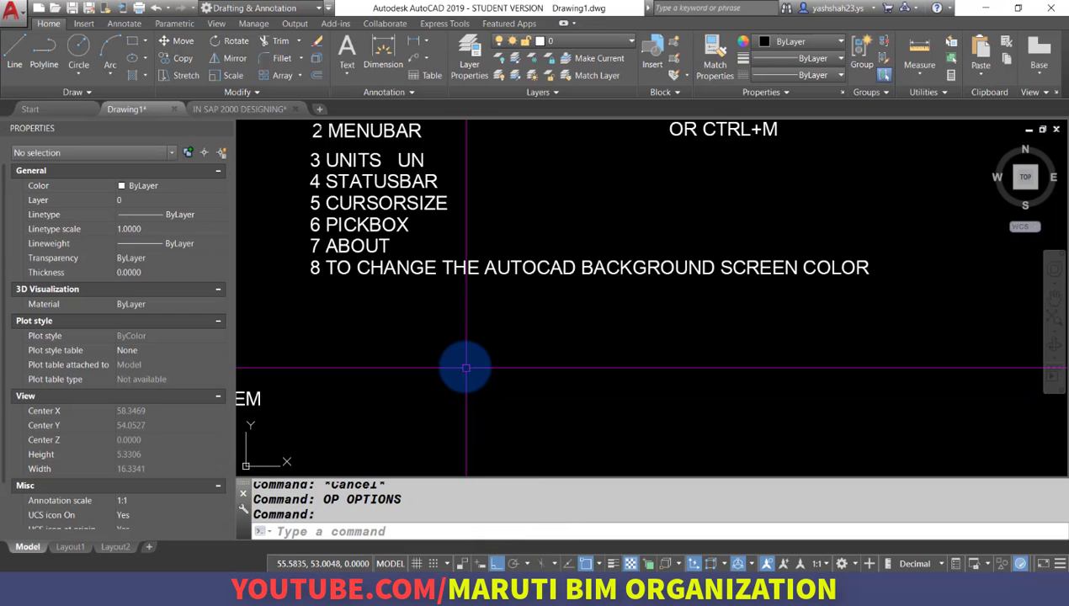
In the Options display settings, set the command line font to Lucida Sans Typewriter at size 14 and apply it
{"action": "key", "text": "Return"}
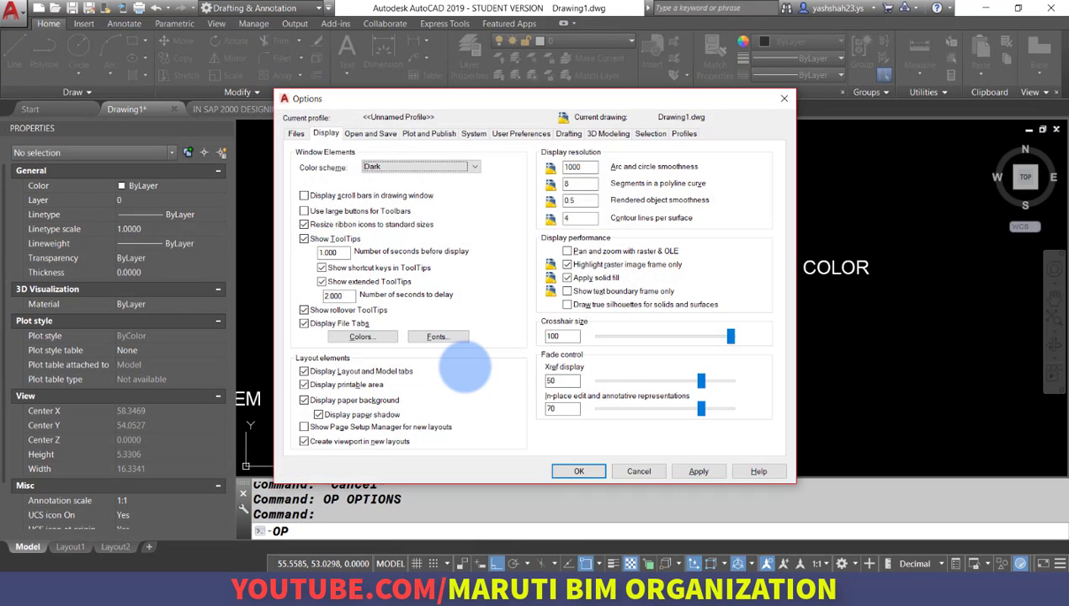
{"action": "left_click", "coordinate": [327, 135]}
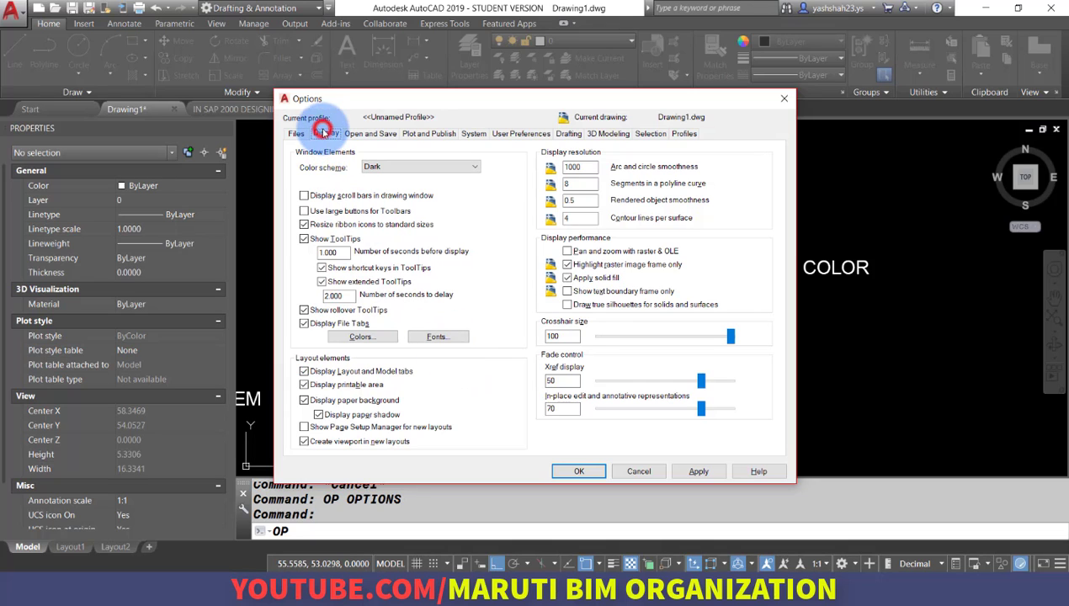
{"action": "left_click", "coordinate": [433, 337]}
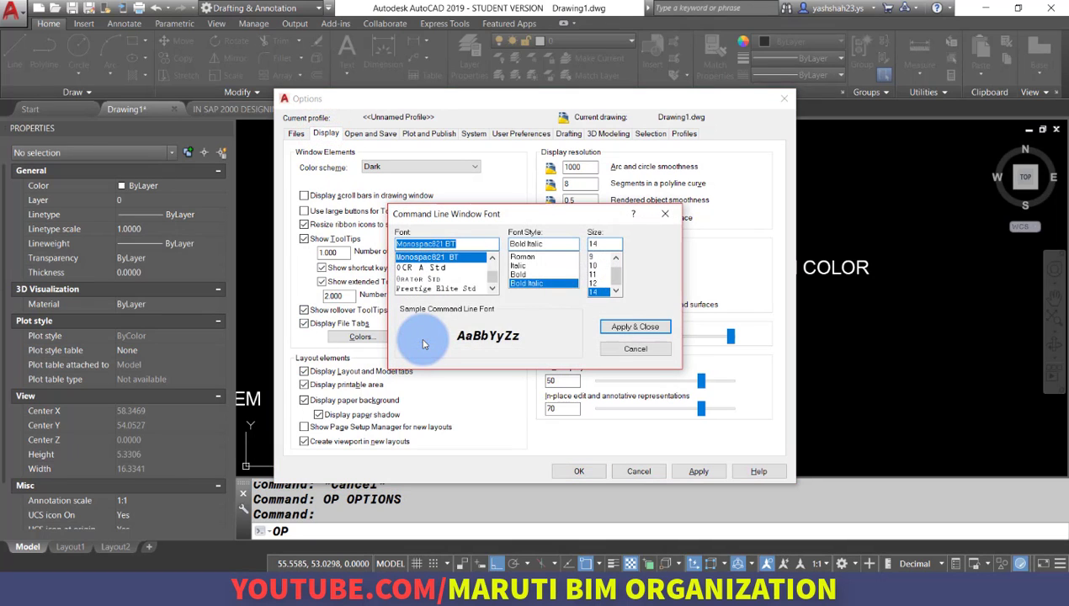
{"action": "left_click", "coordinate": [594, 266]}
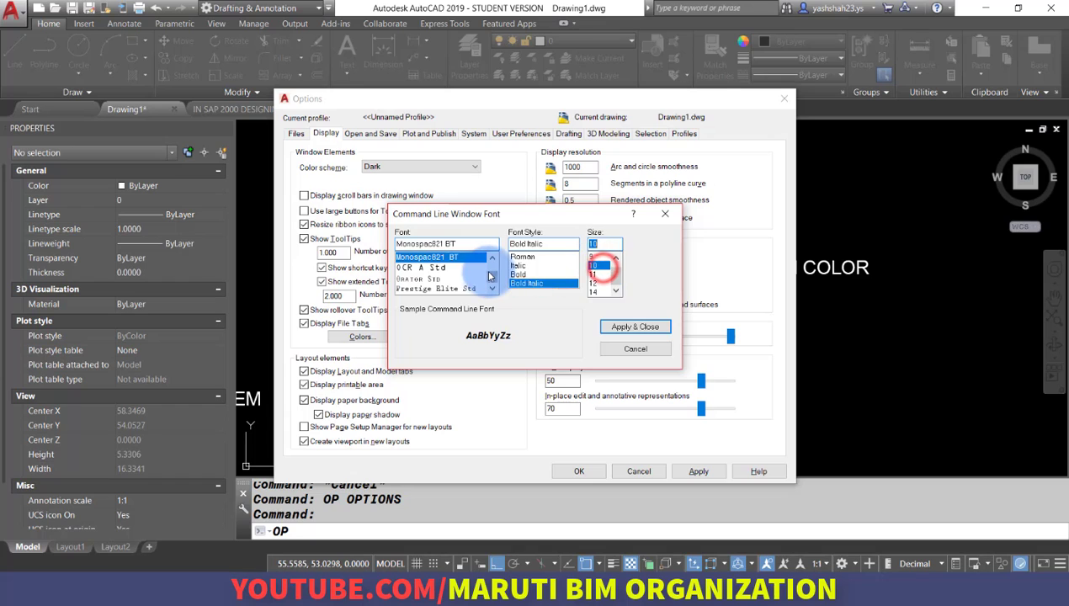
{"action": "scroll", "coordinate": [431, 283], "scroll_direction": "up", "scroll_amount": 3}
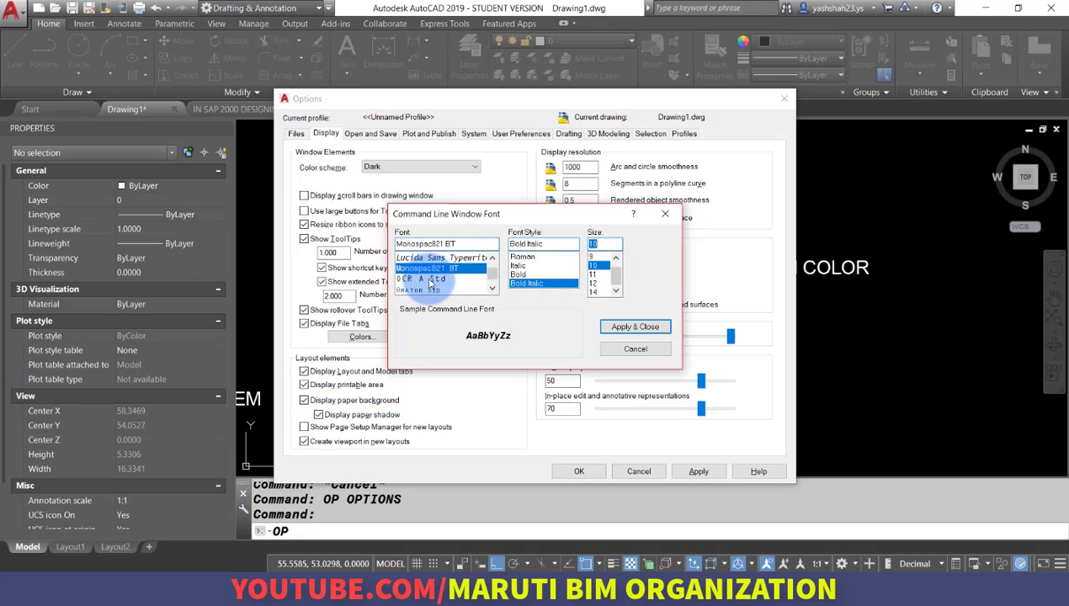
{"action": "left_click", "coordinate": [434, 278]}
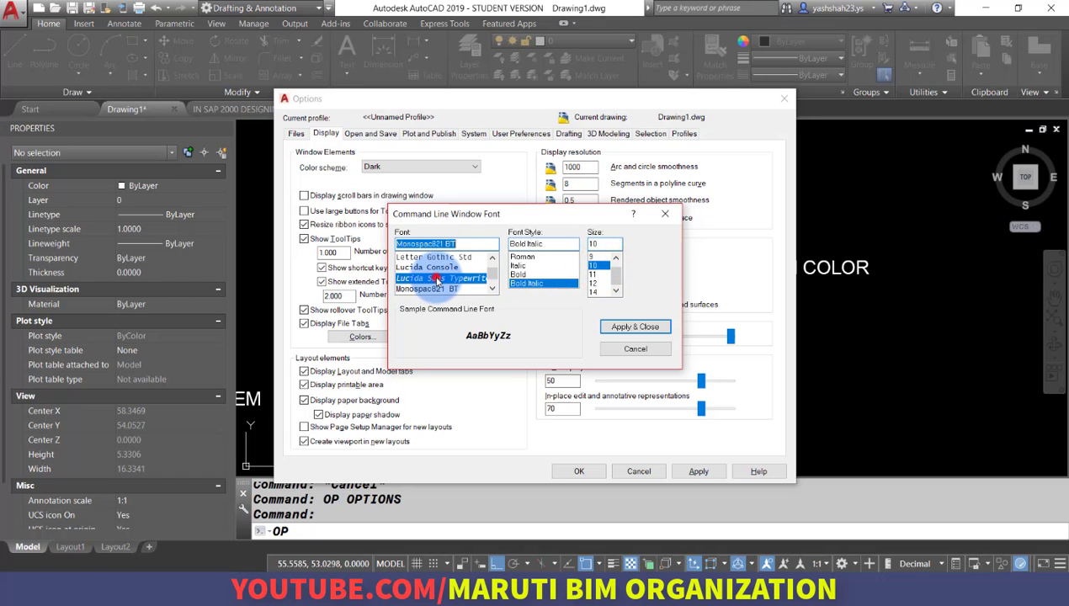
{"action": "left_click", "coordinate": [594, 289]}
{"action": "left_click", "coordinate": [624, 326]}
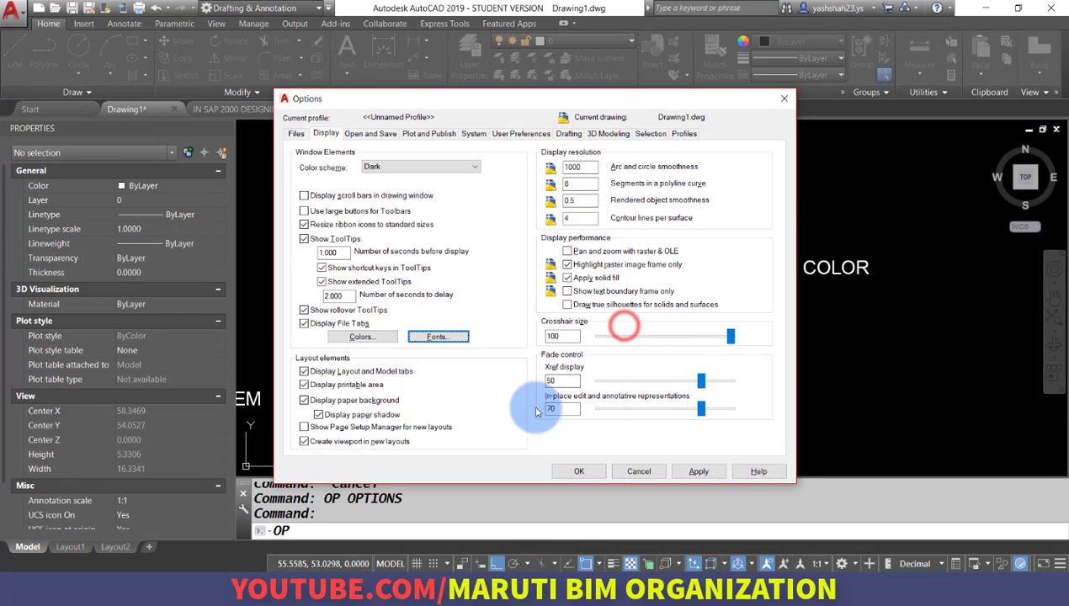
{"action": "left_click", "coordinate": [699, 471]}
{"action": "left_click", "coordinate": [590, 472]}
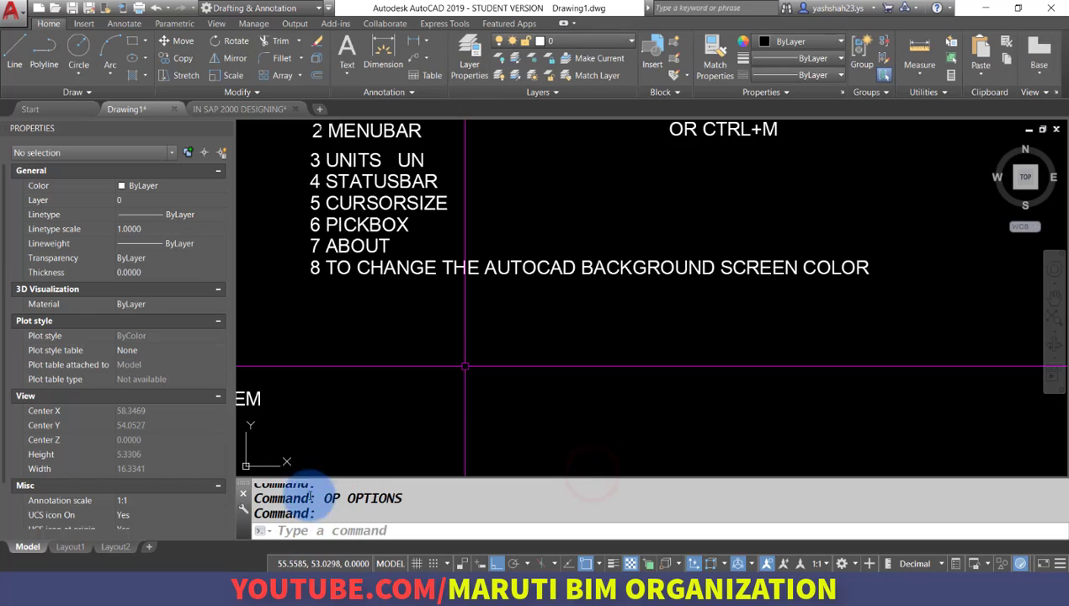
Add the single-line text "9 TO CHANGE FONTS OF COMMAND LINE" below the background screen color line
{"action": "type", "text": "DT"}
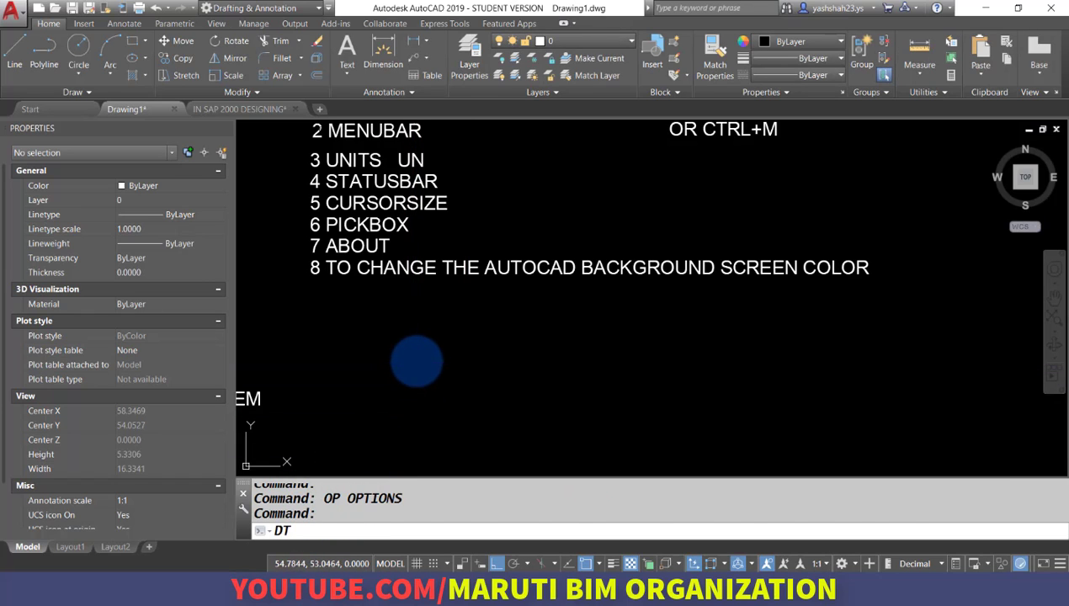
{"action": "key", "text": "Return"}
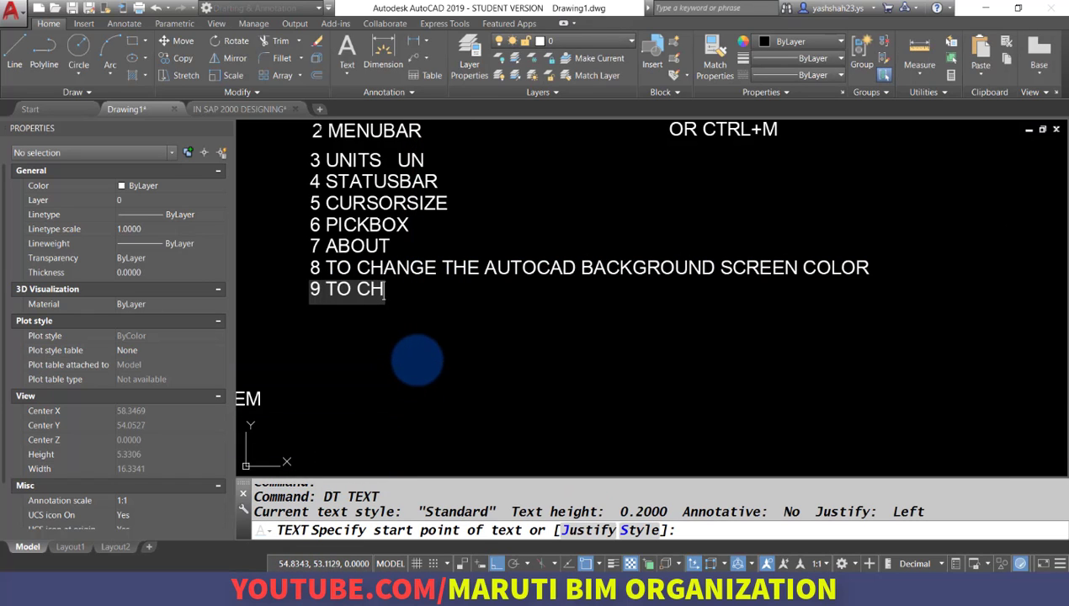
{"action": "type", "text": "OF "}
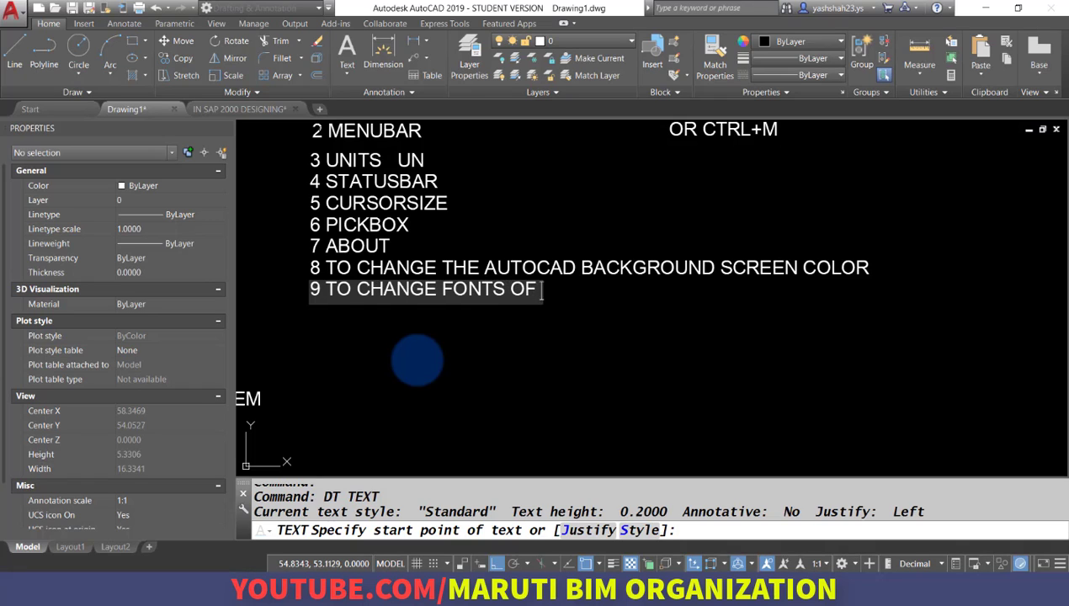
{"action": "type", "text": "COMMAND LINE"}
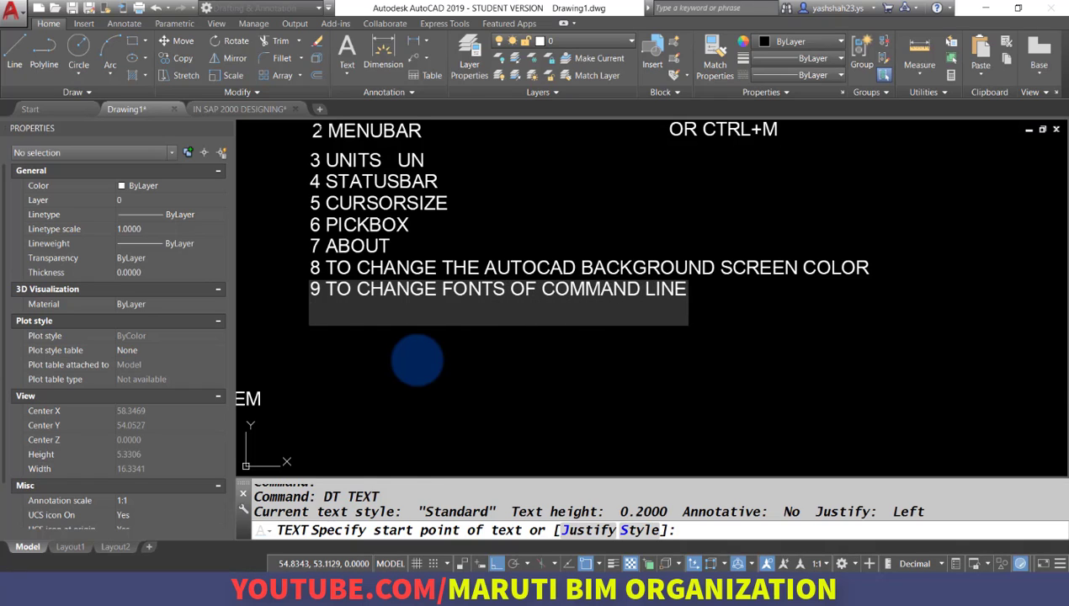
{"action": "key", "text": "Return"}
{"action": "key", "text": "Return"}
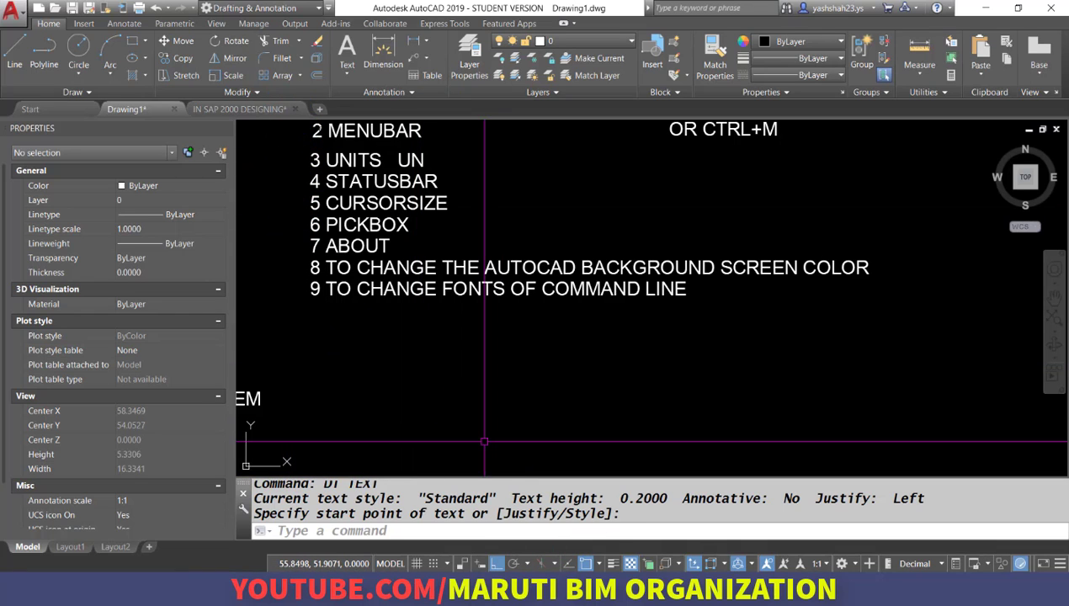
Switch to the PDF-XChange Viewer book, review the font, Ucsicon and Ribbon command notes, and return to Drawing1 in AutoCAD
{"action": "left_click", "coordinate": [506, 589]}
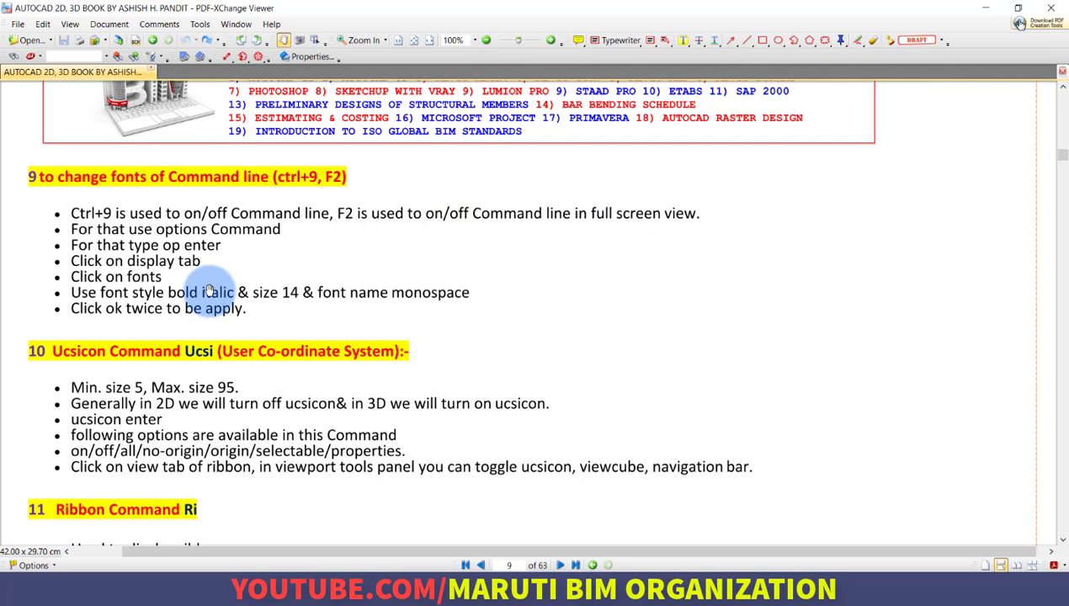
{"action": "scroll", "coordinate": [209, 290], "scroll_direction": "down", "scroll_amount": 1}
{"action": "scroll", "coordinate": [206, 275], "scroll_direction": "down", "scroll_amount": 2}
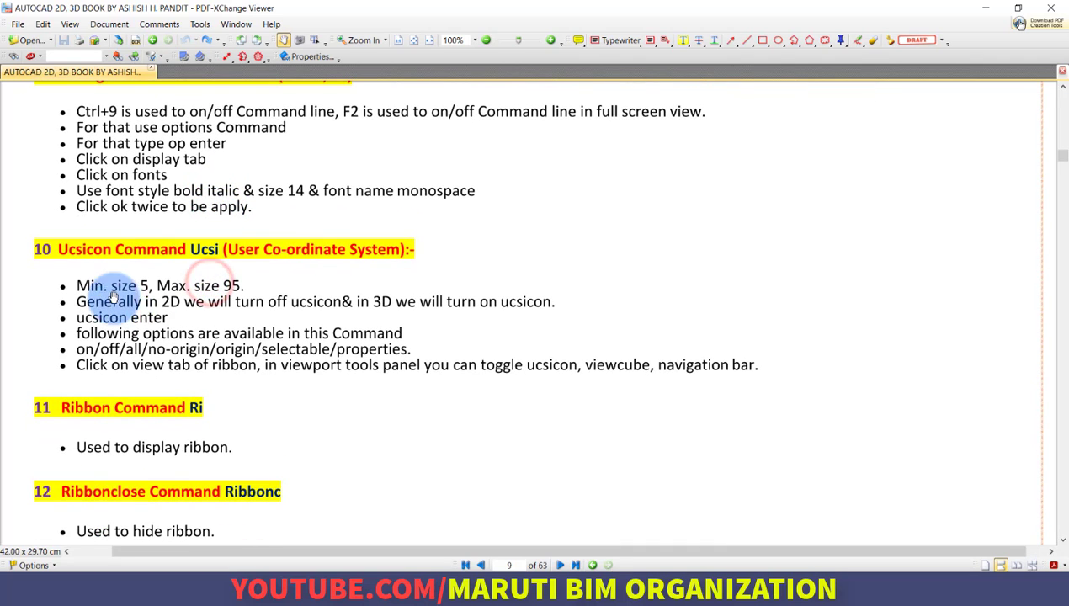
{"action": "scroll", "coordinate": [173, 324], "scroll_direction": "down", "scroll_amount": 1}
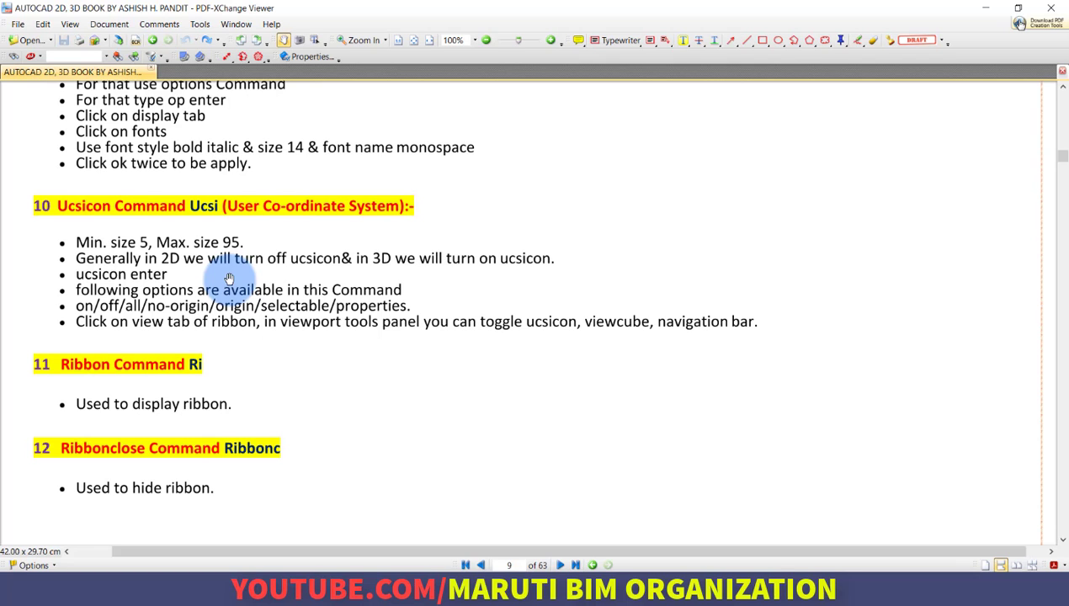
{"action": "mouse_move", "coordinate": [601, 564]}
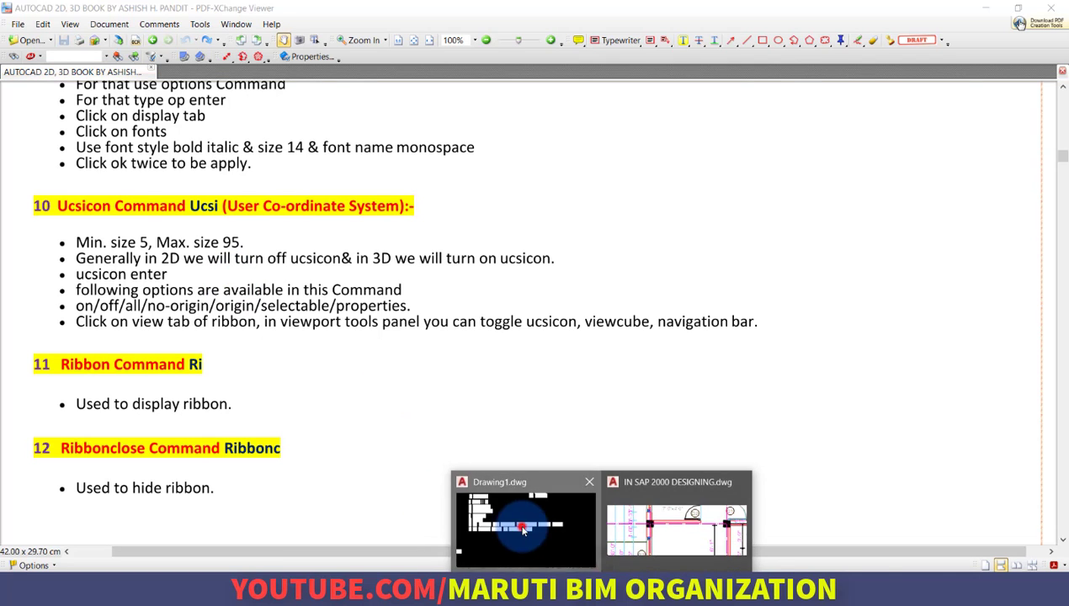
{"action": "left_click", "coordinate": [522, 528]}
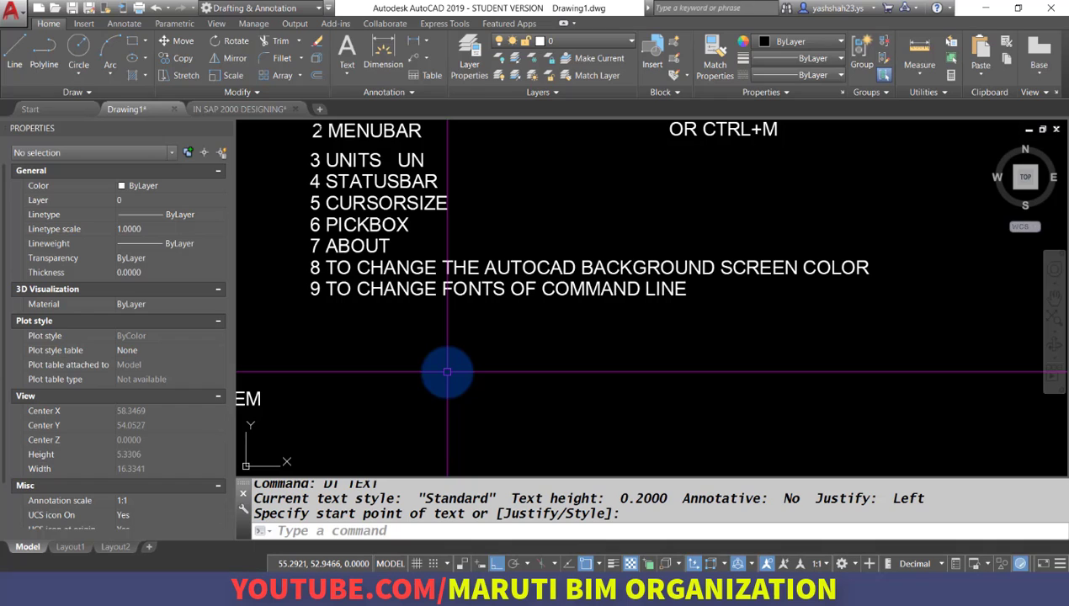
Run the UCSICON command and choose its ON option for the coordinate system icon
{"action": "type", "text": "UCSICO"}
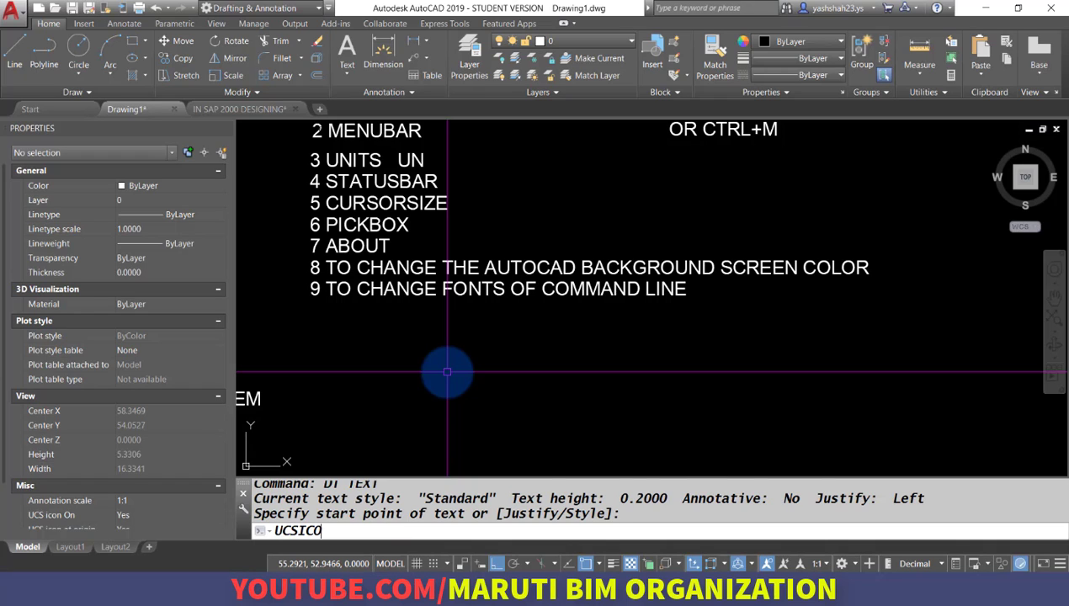
{"action": "type", "text": "N"}
{"action": "key", "text": "Return"}
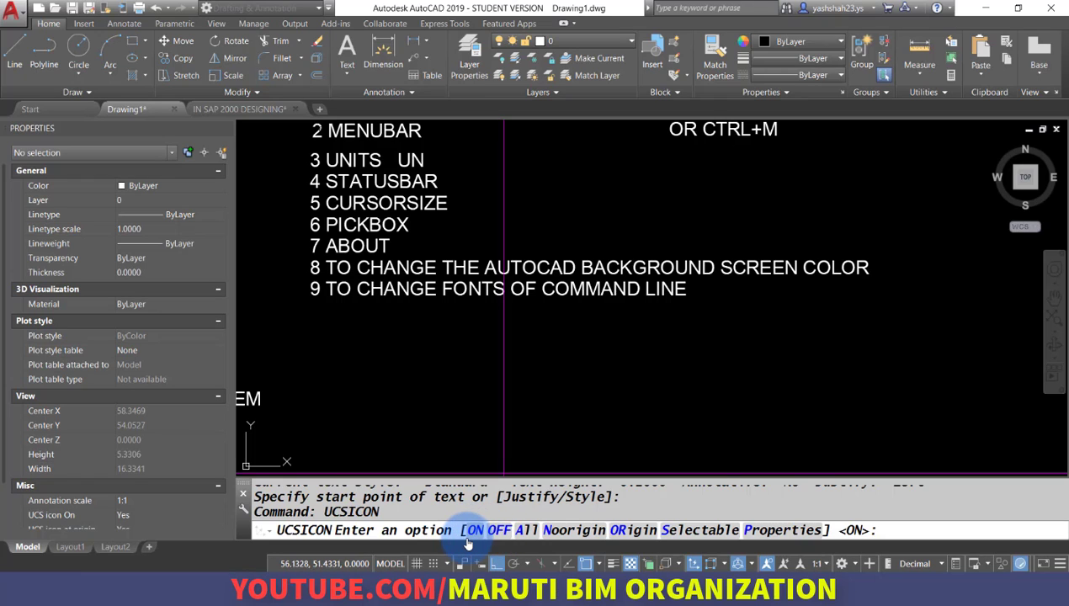
{"action": "left_click", "coordinate": [472, 532]}
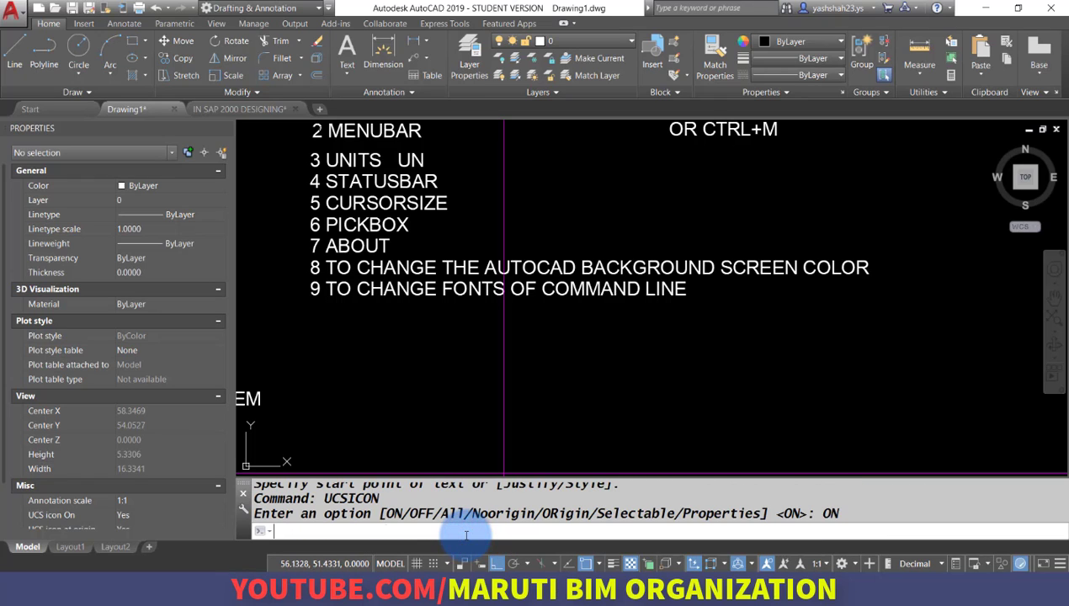
Turn the coordinate system icon off with UCSICON and turn it back on
{"action": "key", "text": "Return"}
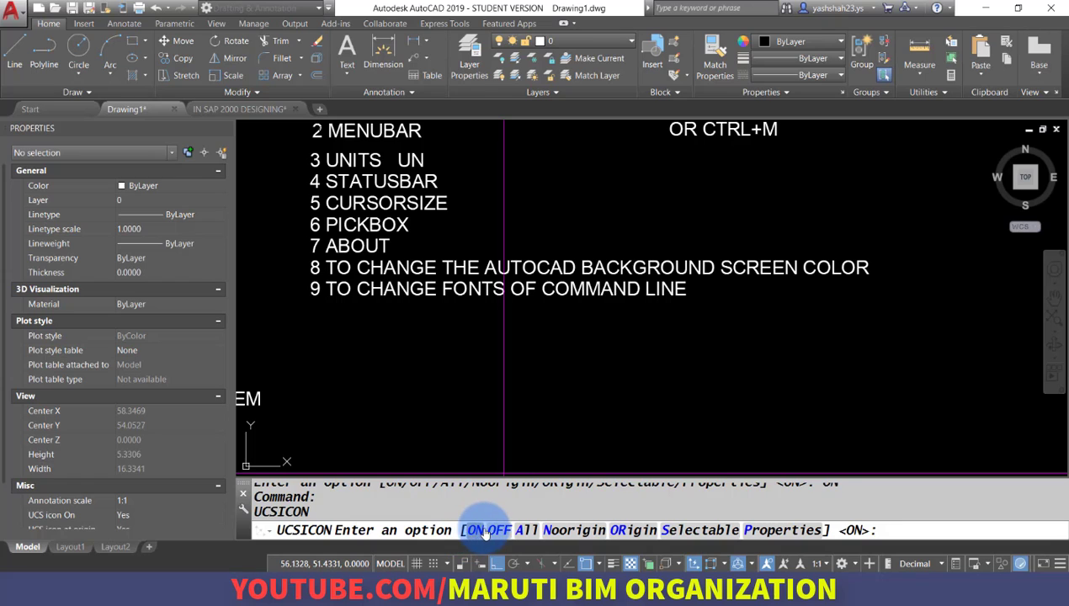
{"action": "left_click", "coordinate": [492, 529]}
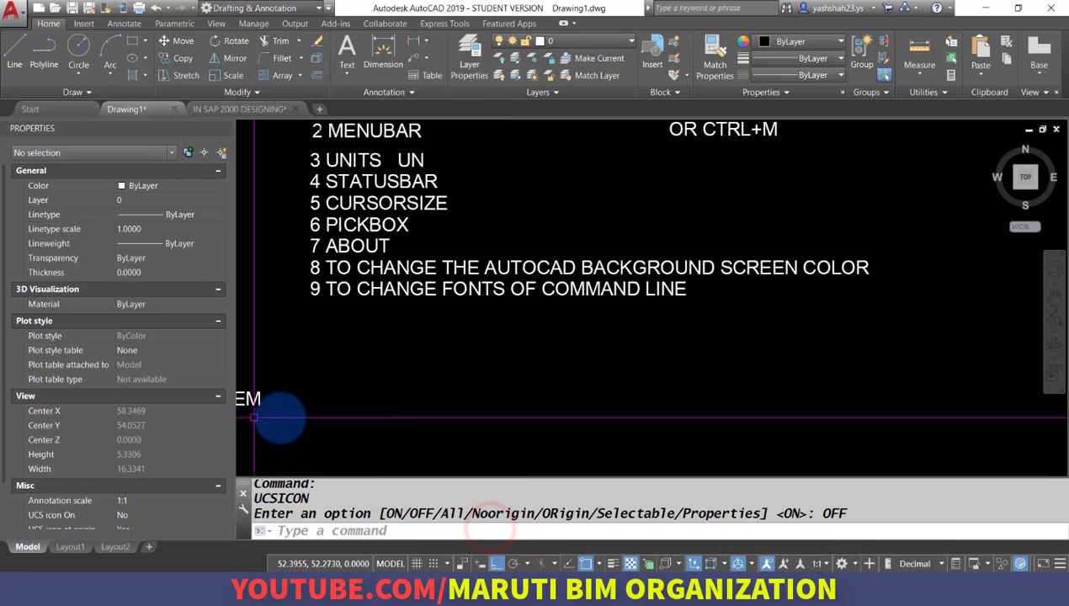
{"action": "key", "text": "Return"}
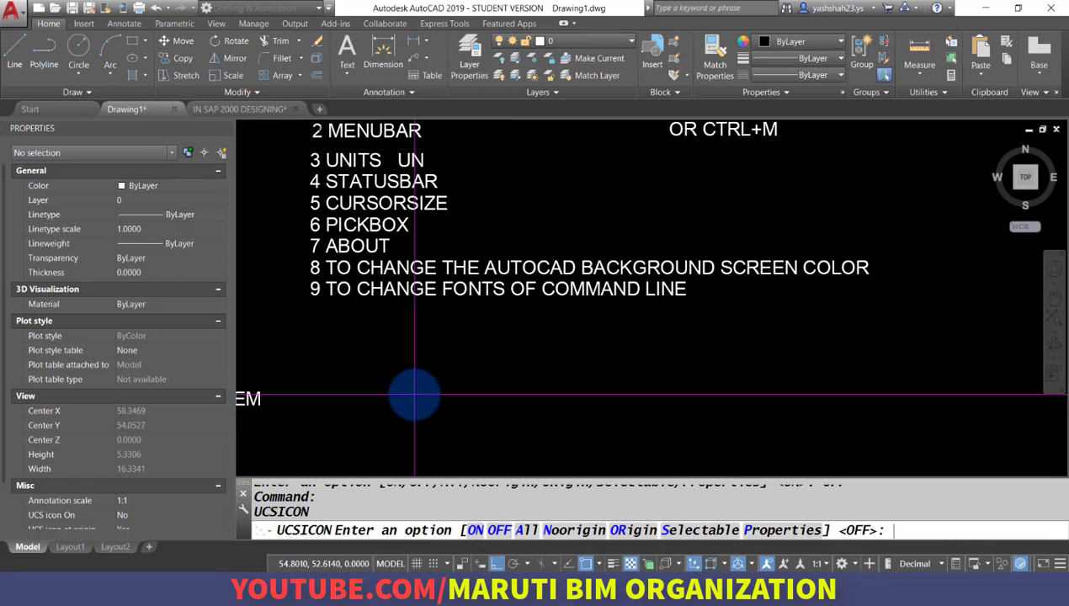
{"action": "left_click", "coordinate": [476, 531]}
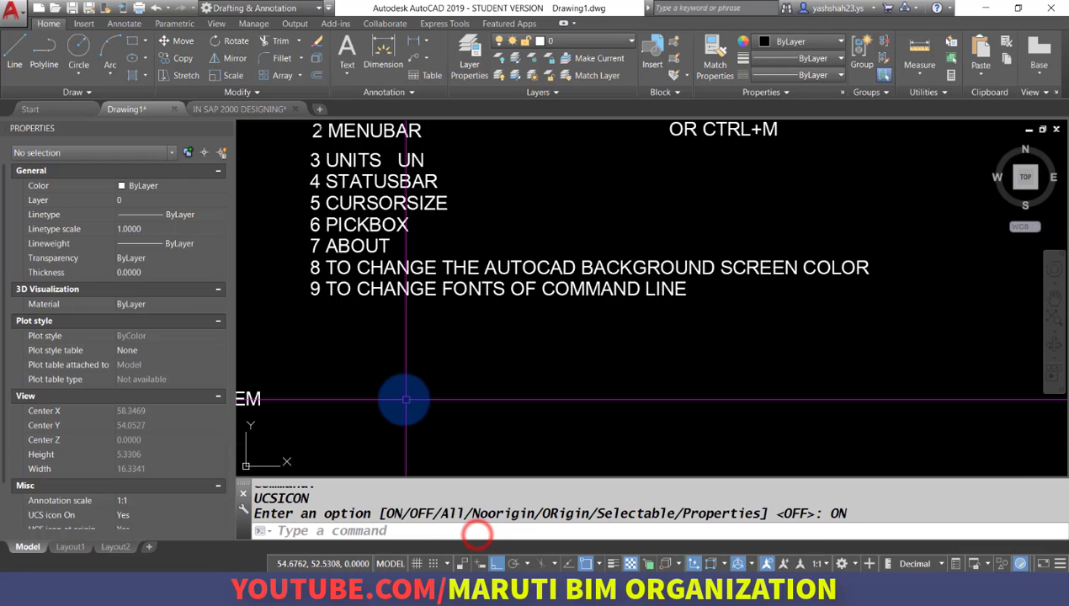
In the UCSICON properties, set the UCS icon size to 95 and accept the change
{"action": "key", "text": "Return"}
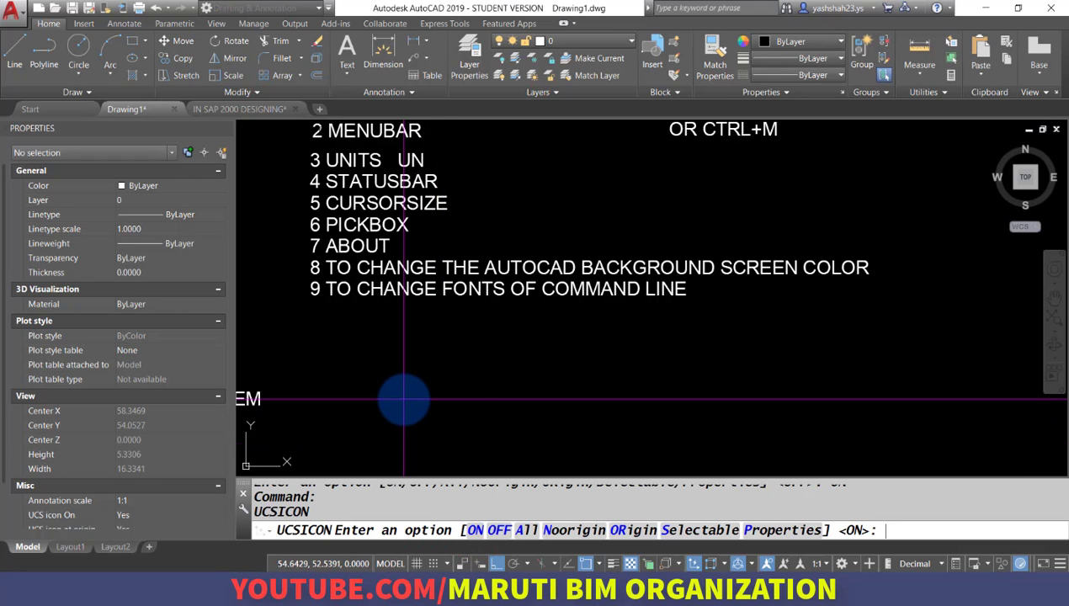
{"action": "left_click", "coordinate": [766, 531]}
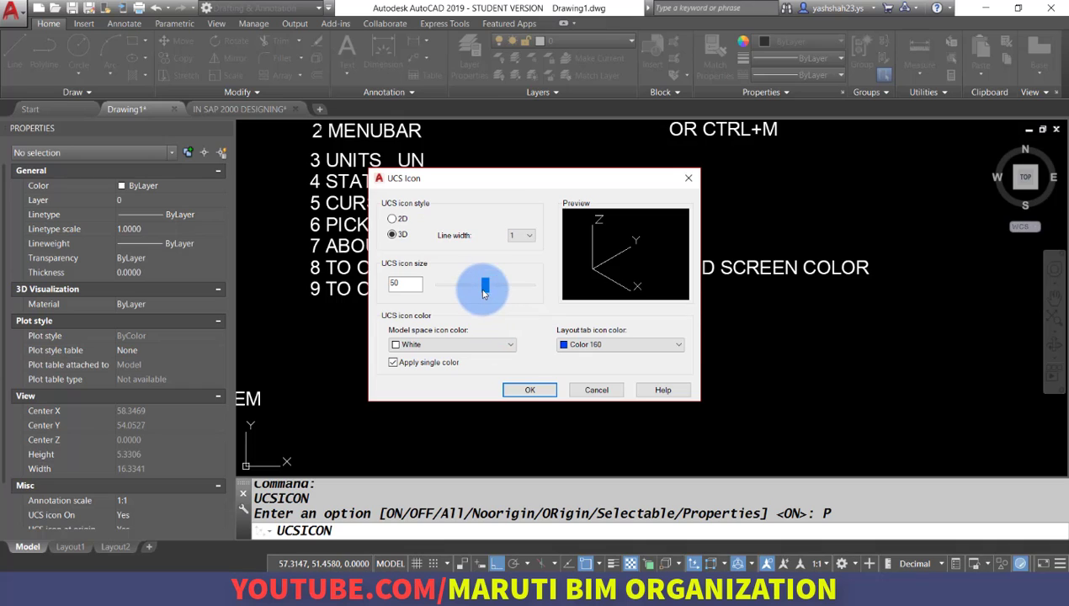
{"action": "left_click_drag", "start_coordinate": [434, 289], "coordinate": [387, 285]}
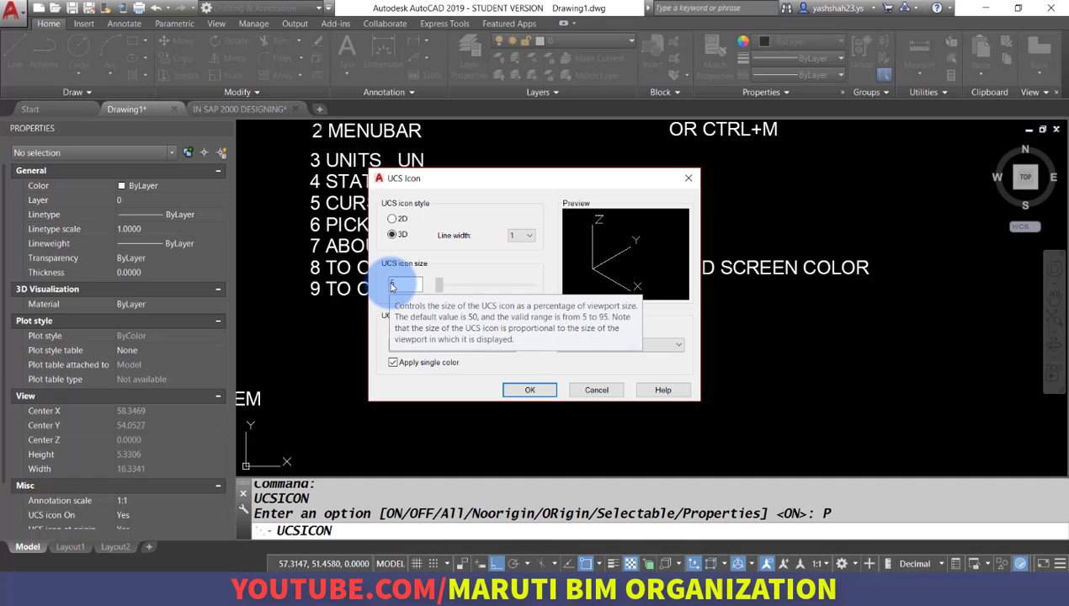
{"action": "left_click_drag", "start_coordinate": [392, 287], "coordinate": [600, 328]}
{"action": "left_click", "coordinate": [511, 393]}
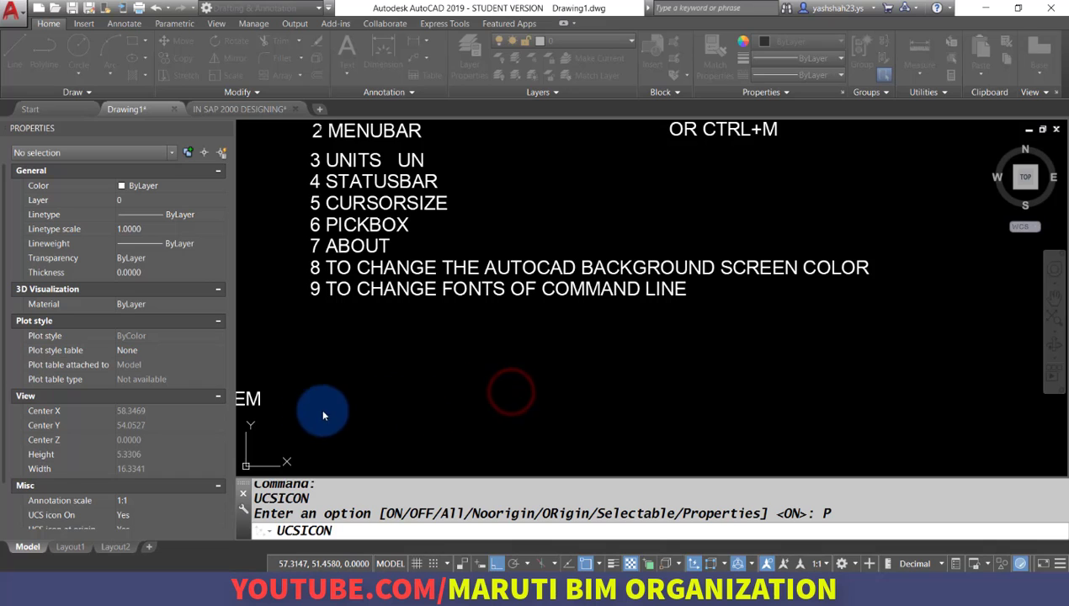
{"action": "middle_click_drag", "start_coordinate": [311, 423], "coordinate": [378, 376]}
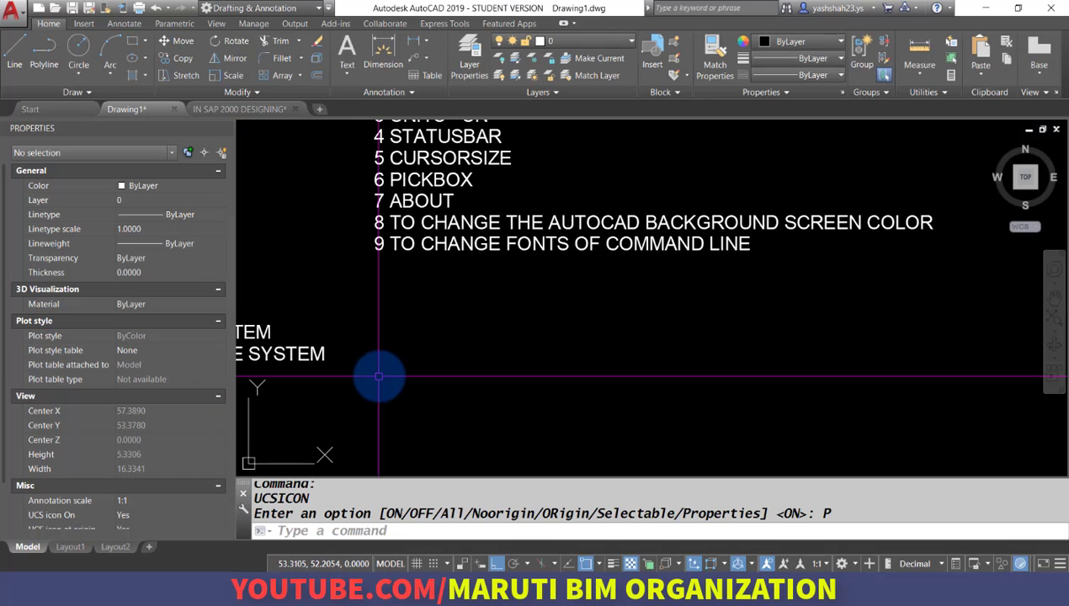
{"action": "right_click", "coordinate": [379, 376]}
{"action": "left_click", "coordinate": [341, 315]}
{"action": "left_click", "coordinate": [357, 322]}
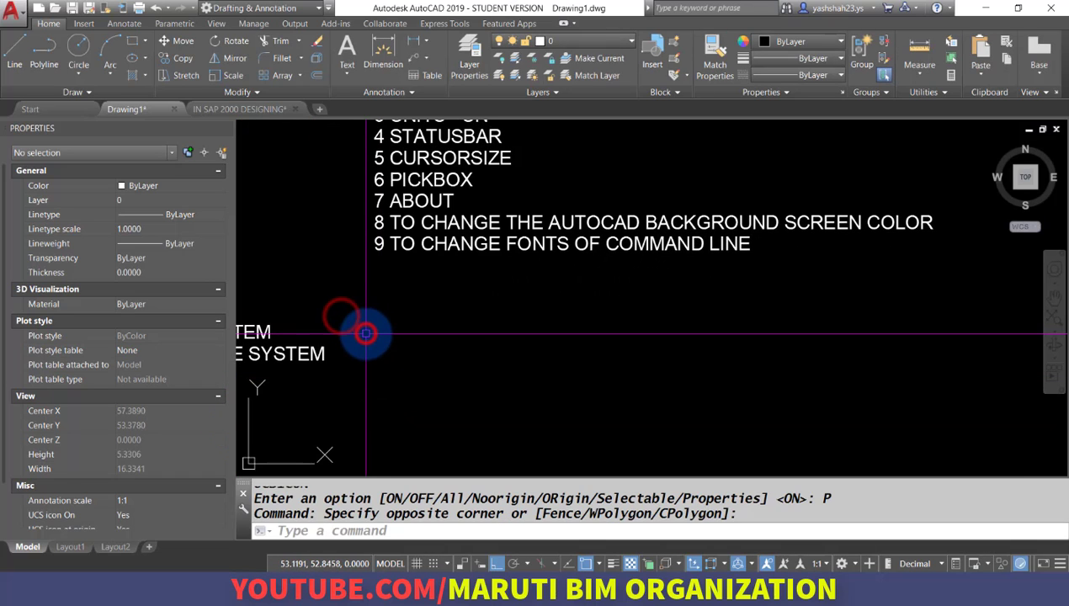
Set the UCS icon's model space color to Magenta in its properties and switch to Layout1
{"action": "key", "text": "Return"}
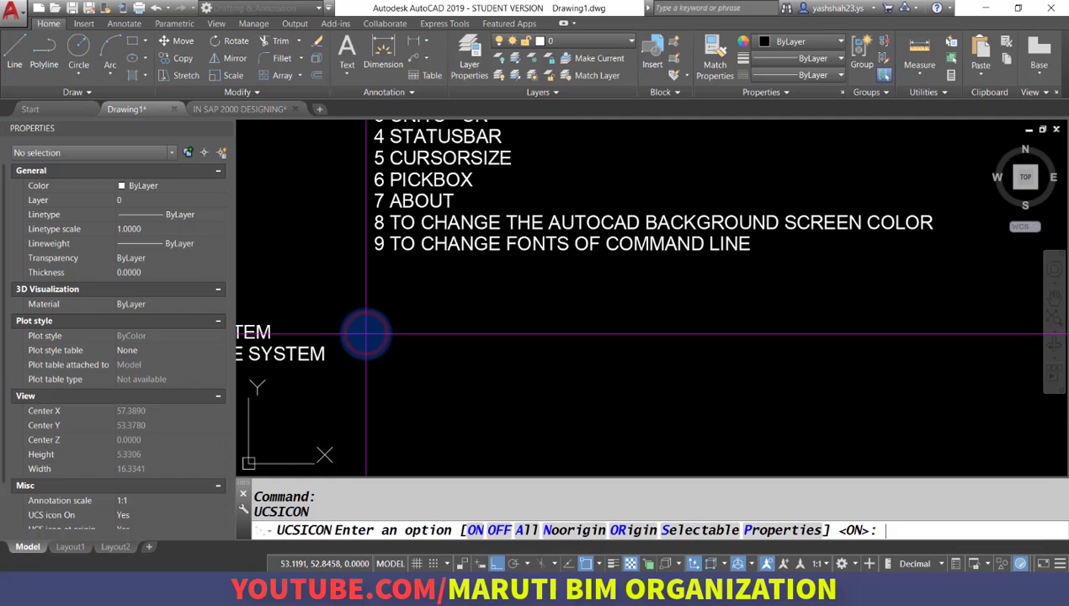
{"action": "left_click", "coordinate": [781, 530]}
{"action": "left_click", "coordinate": [480, 345]}
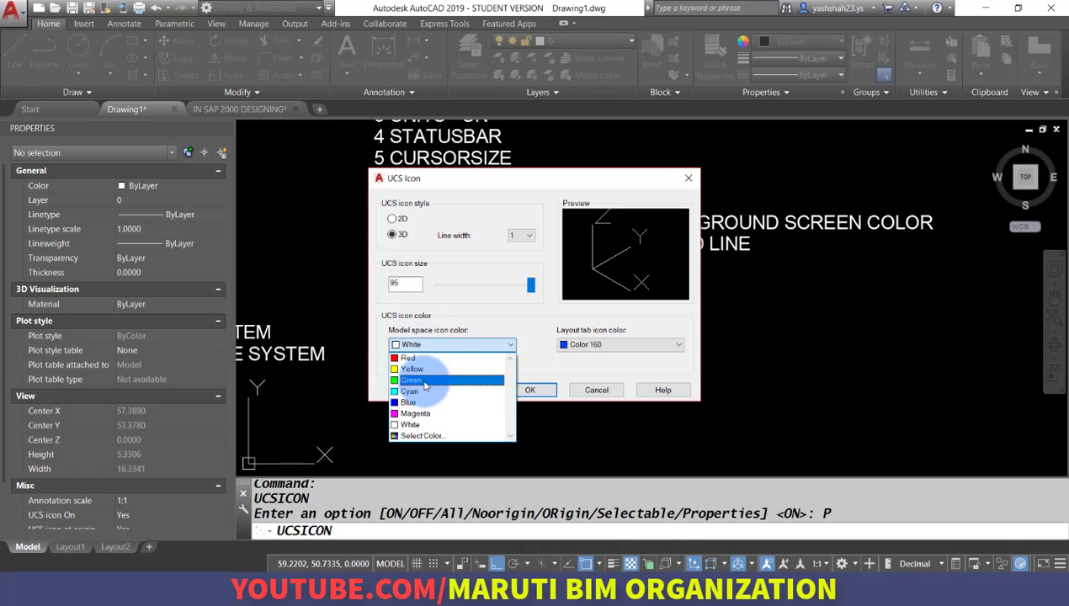
{"action": "left_click", "coordinate": [420, 414]}
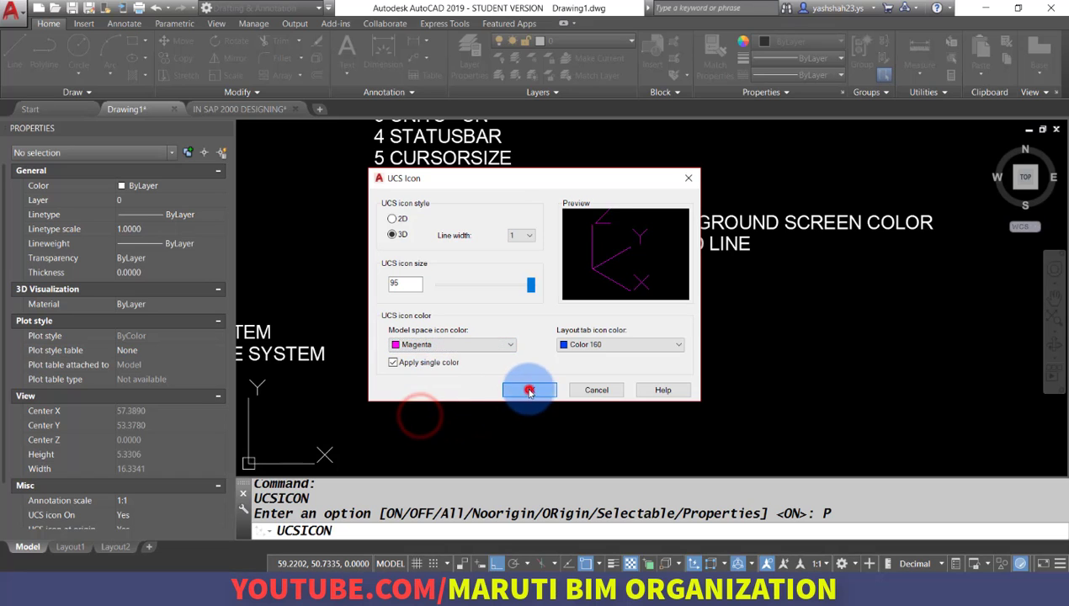
{"action": "left_click", "coordinate": [529, 390]}
{"action": "left_click", "coordinate": [69, 548]}
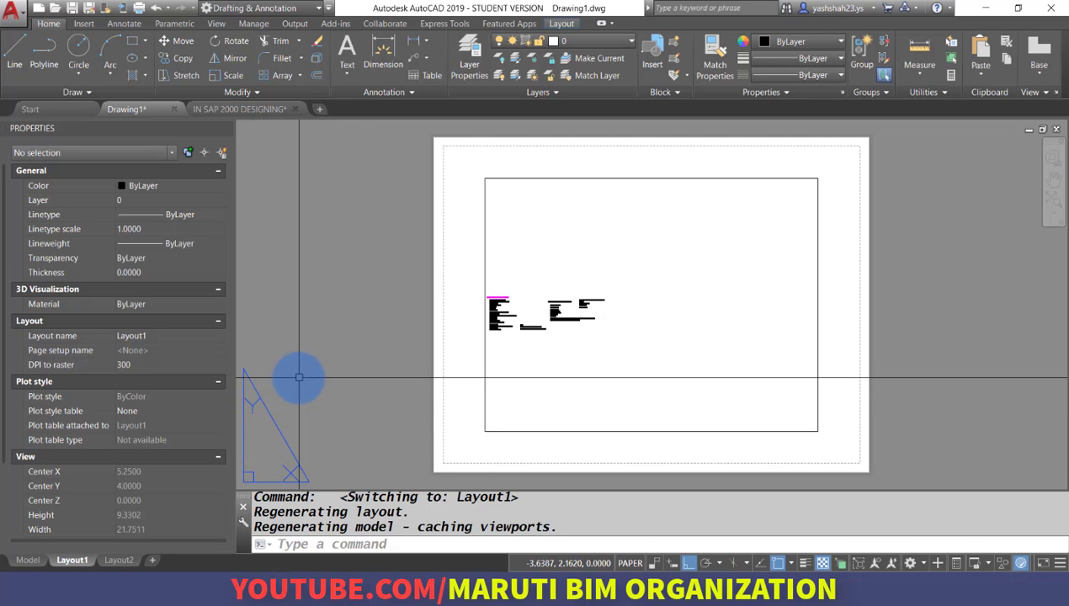
{"action": "type", "text": "OP"}
{"action": "key", "text": "Return"}
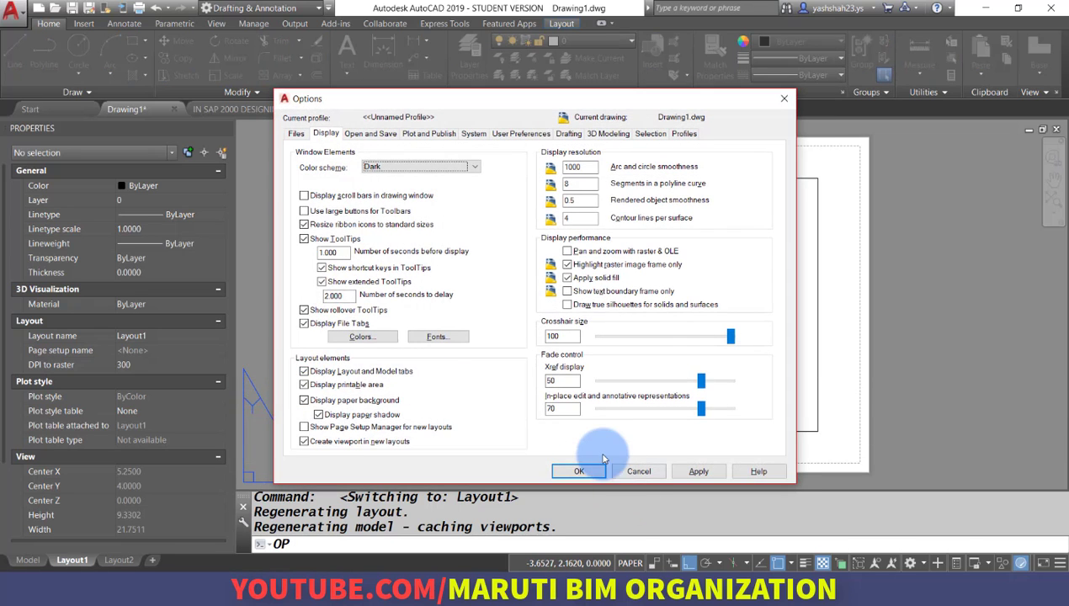
{"action": "left_click", "coordinate": [638, 471]}
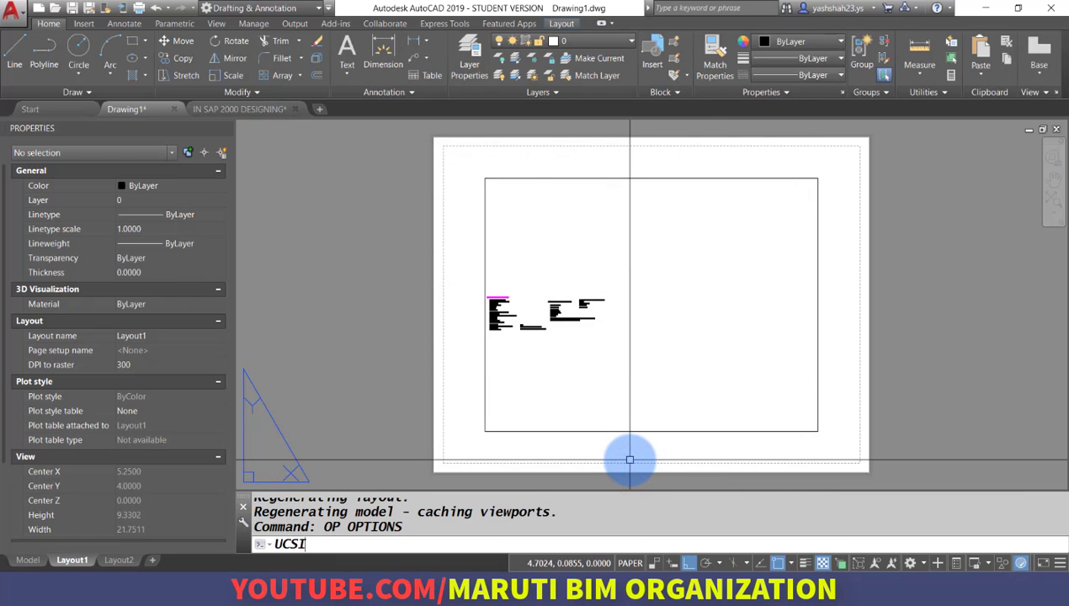
Set the UCS icon's layout tab color to Red through the UCSICON properties and return to model space
{"action": "type", "text": "UCSICON"}
{"action": "key", "text": "Return"}
{"action": "type", "text": "P"}
{"action": "key", "text": "Return"}
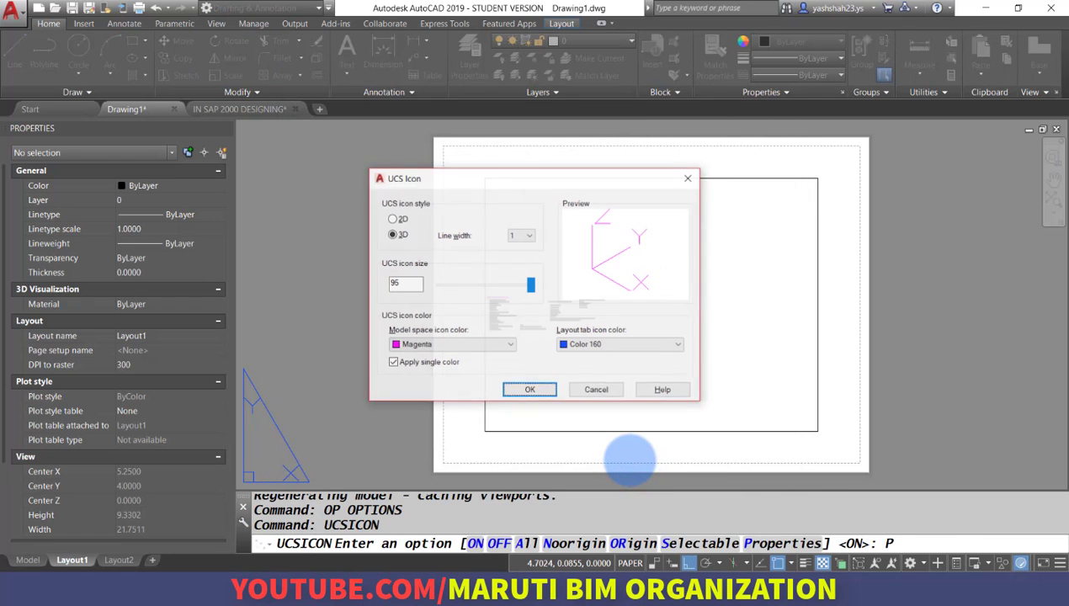
{"action": "left_click", "coordinate": [618, 348]}
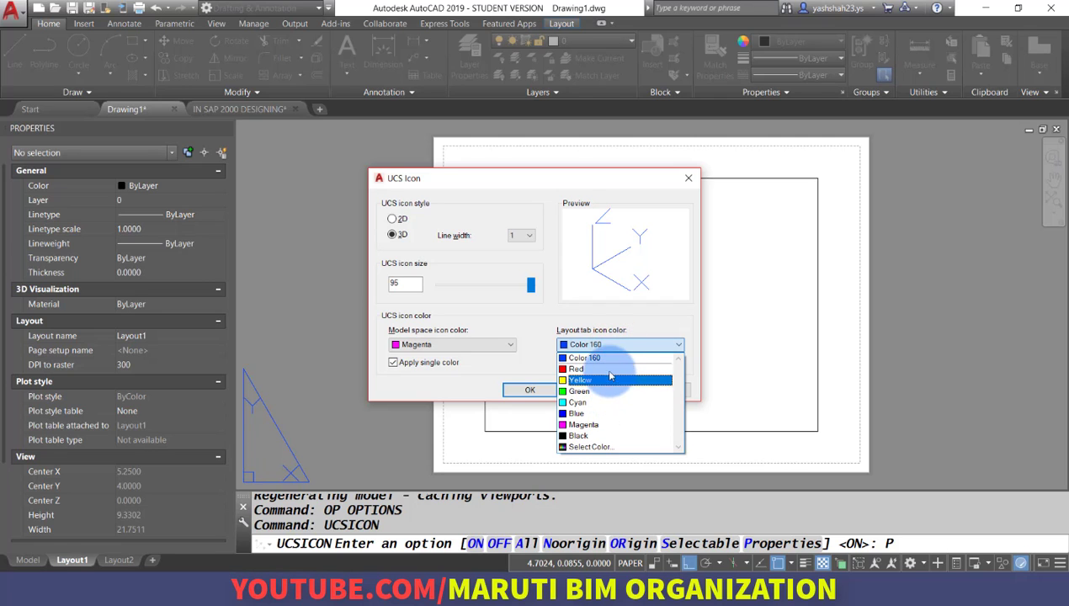
{"action": "left_click", "coordinate": [608, 368]}
{"action": "left_click", "coordinate": [529, 390]}
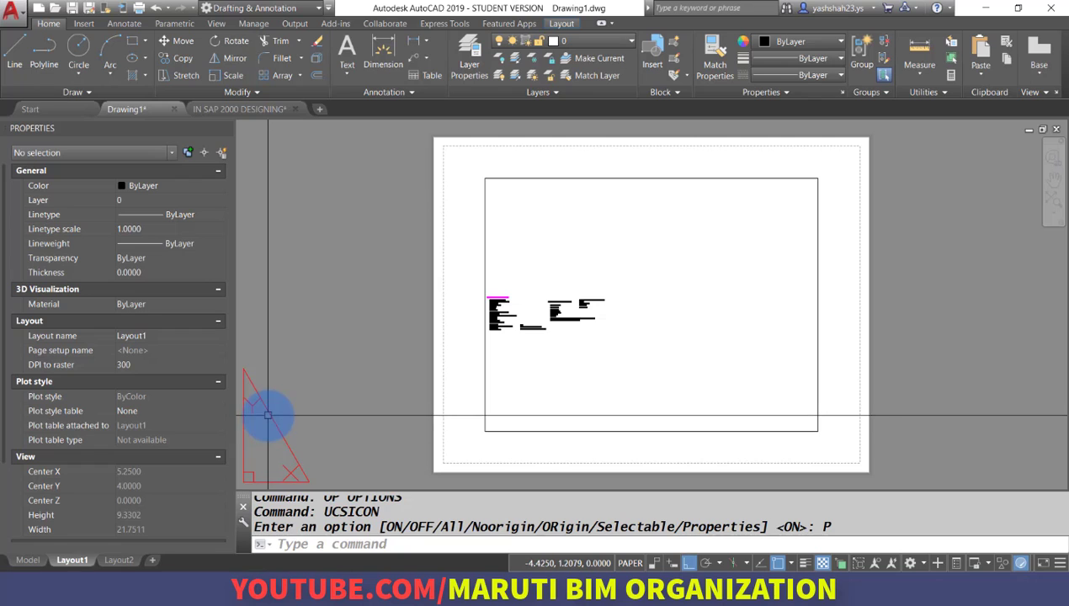
{"action": "left_click", "coordinate": [29, 560]}
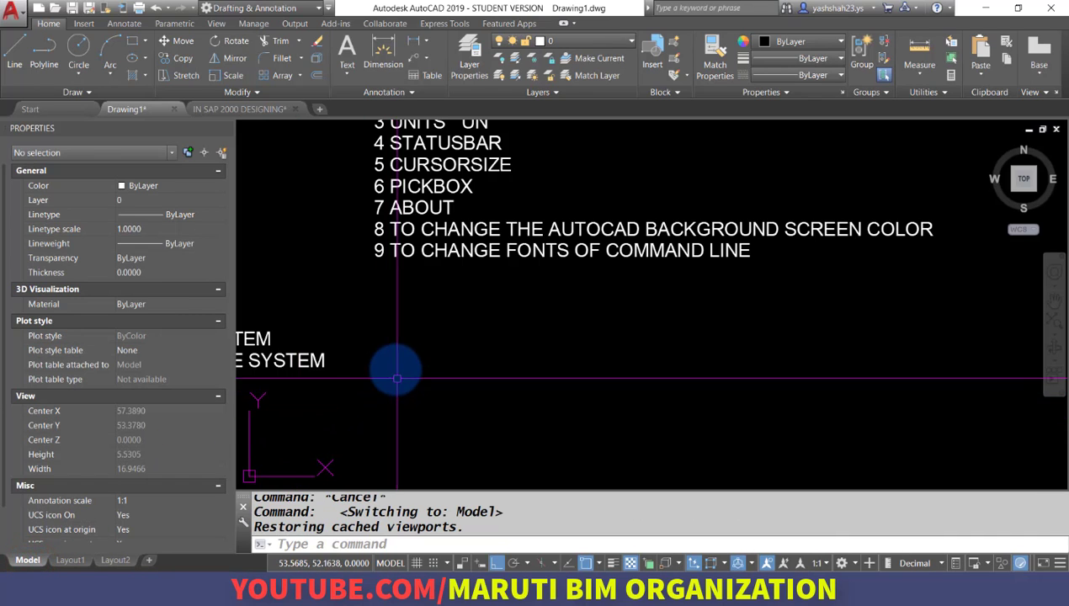
Change the UCS icon style to 2D through the UCSICON properties
{"action": "type", "text": "ucsicon"}
{"action": "key", "text": "Return"}
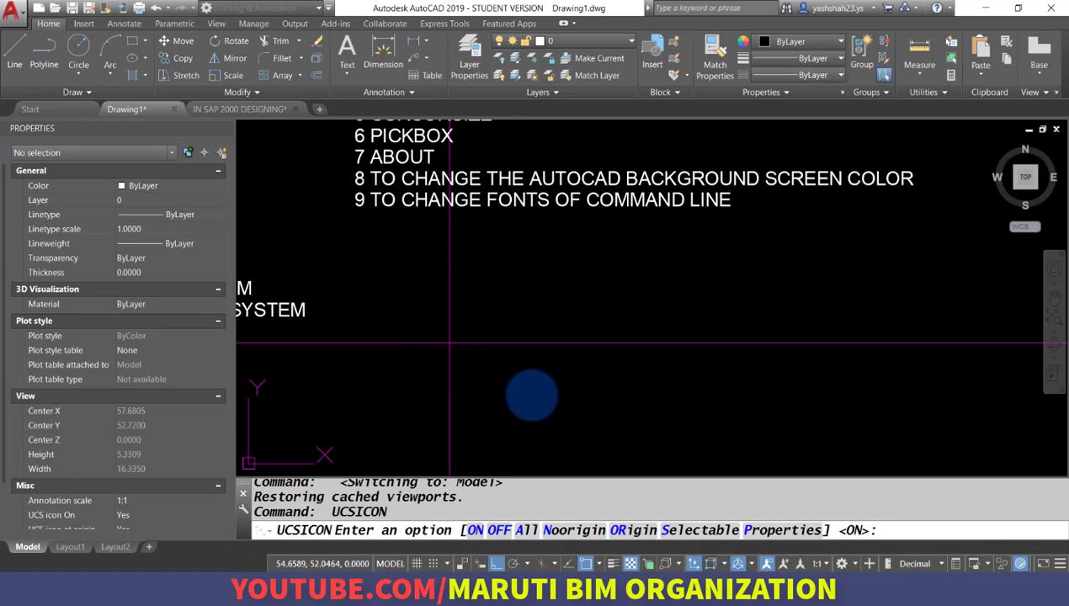
{"action": "left_click", "coordinate": [777, 528]}
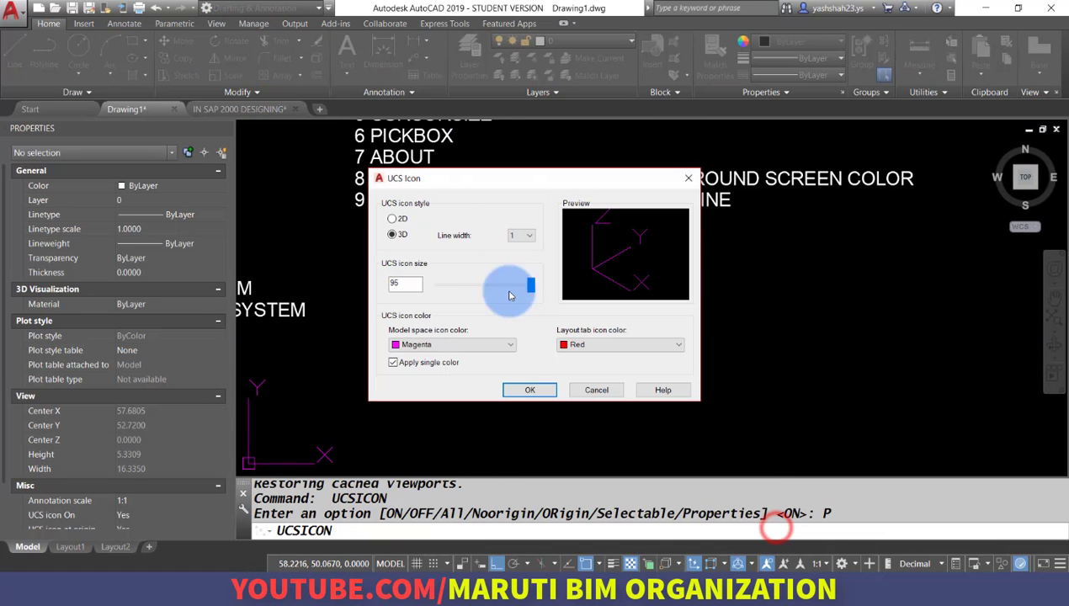
{"action": "left_click", "coordinate": [401, 219]}
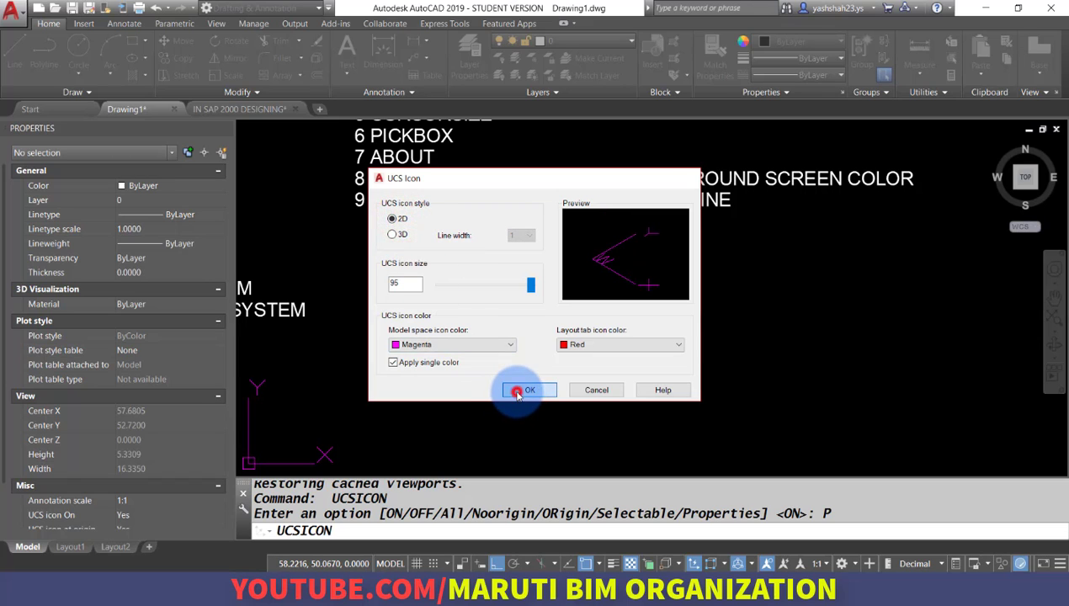
{"action": "left_click", "coordinate": [524, 390]}
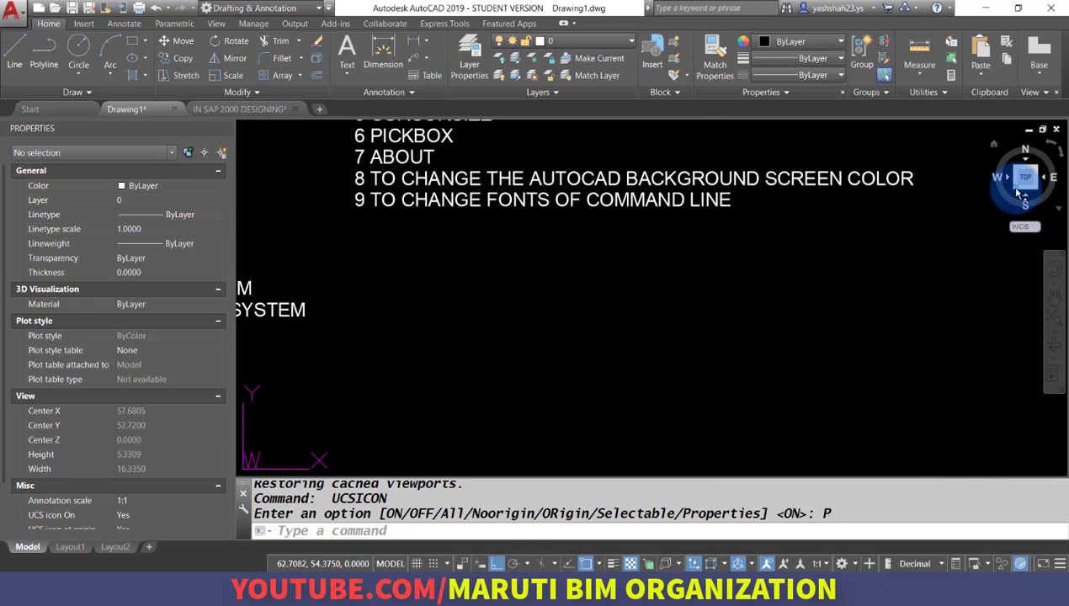
Set the UCS icon style to 3D with a line width of 3 in the UCSICON properties
{"action": "mouse_move", "coordinate": [598, 351]}
{"action": "middle_mouse_down", "text": "shift"}
{"action": "mouse_move", "coordinate": [370, 432]}
{"action": "mouse_move", "coordinate": [325, 463]}
{"action": "mouse_move", "coordinate": [252, 440]}
{"action": "mouse_move", "coordinate": [277, 464]}
{"action": "middle_mouse_up", "text": "shift"}
{"action": "key", "text": "Return"}
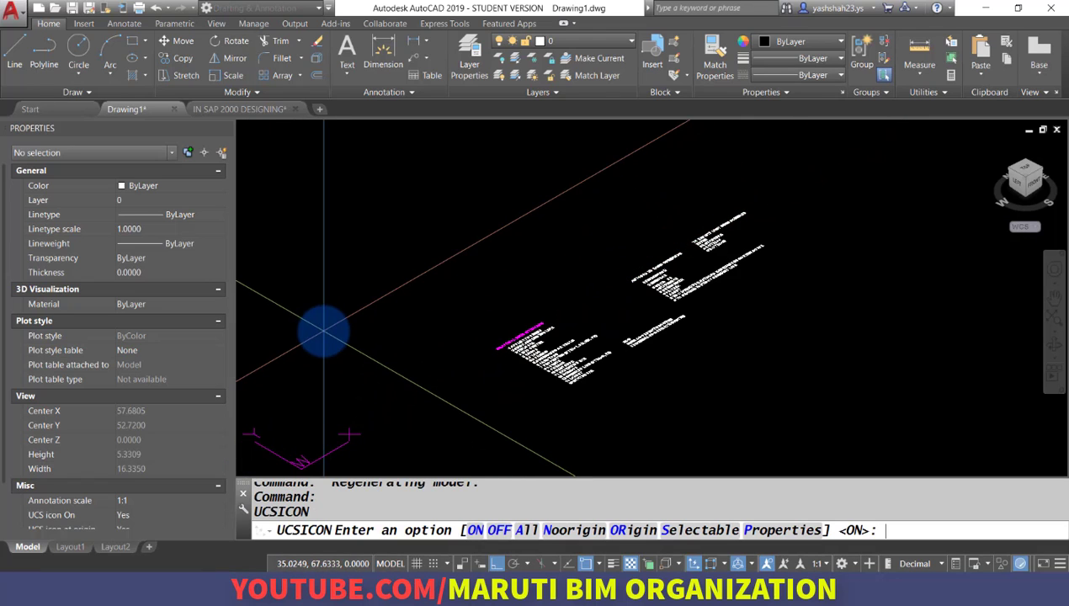
{"action": "left_click", "coordinate": [783, 533]}
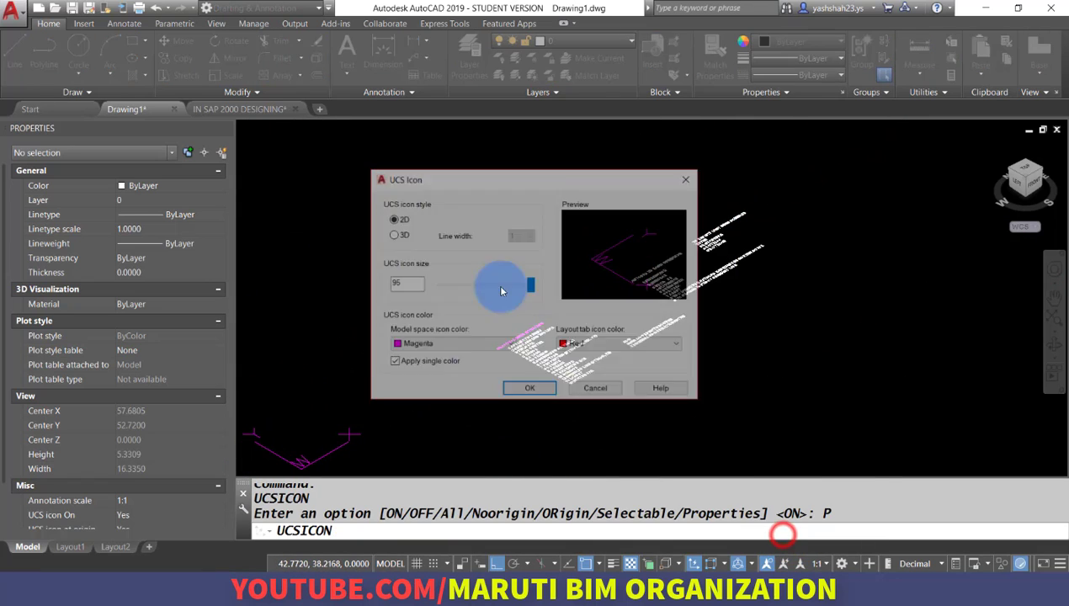
{"action": "left_click", "coordinate": [405, 236]}
{"action": "left_click", "coordinate": [524, 236]}
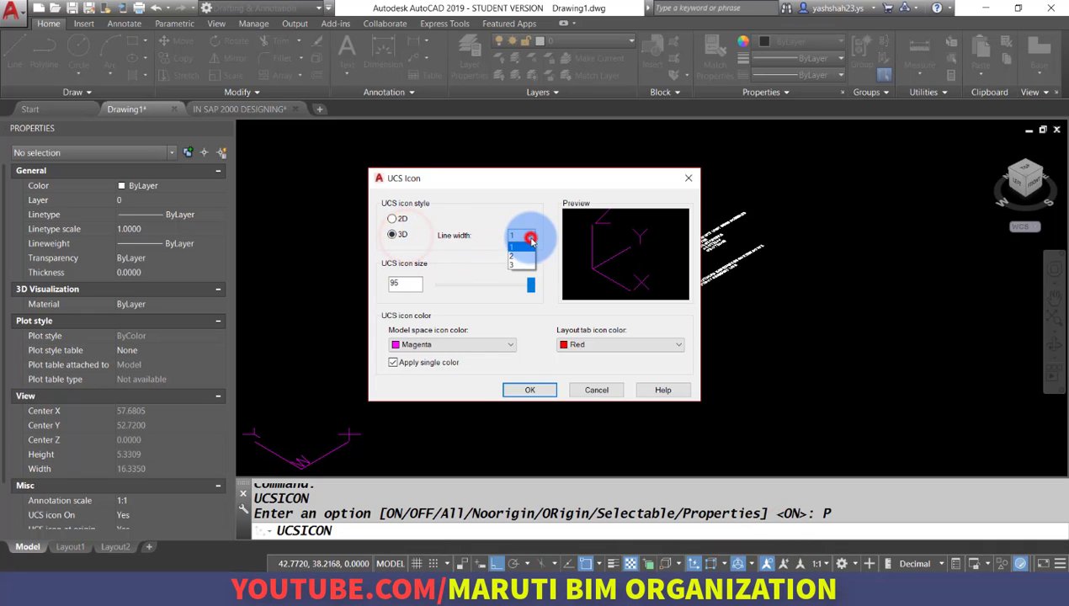
{"action": "left_click", "coordinate": [529, 268]}
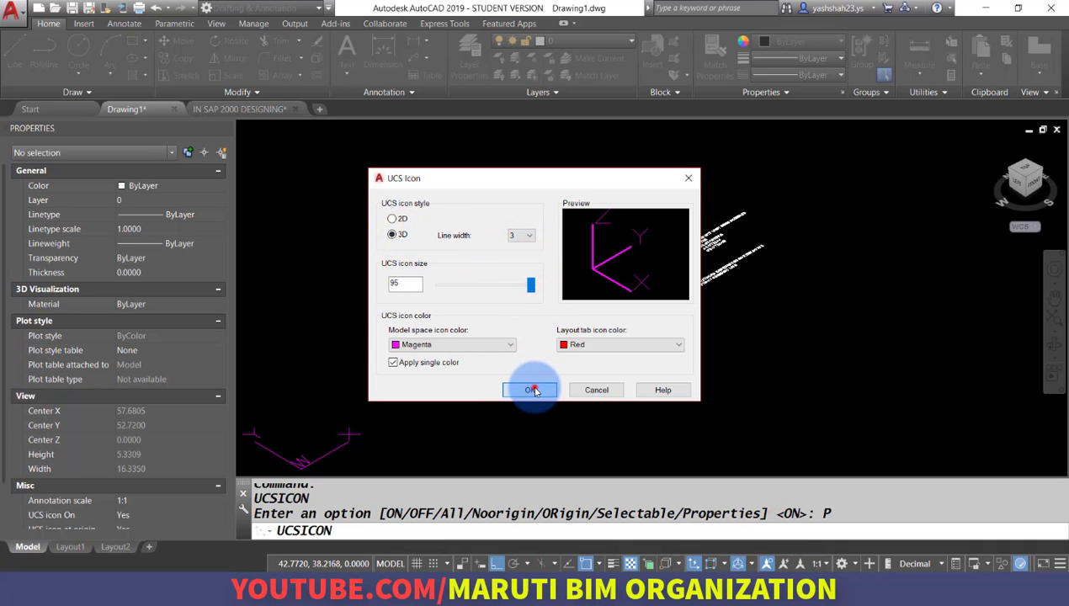
{"action": "left_click", "coordinate": [534, 391]}
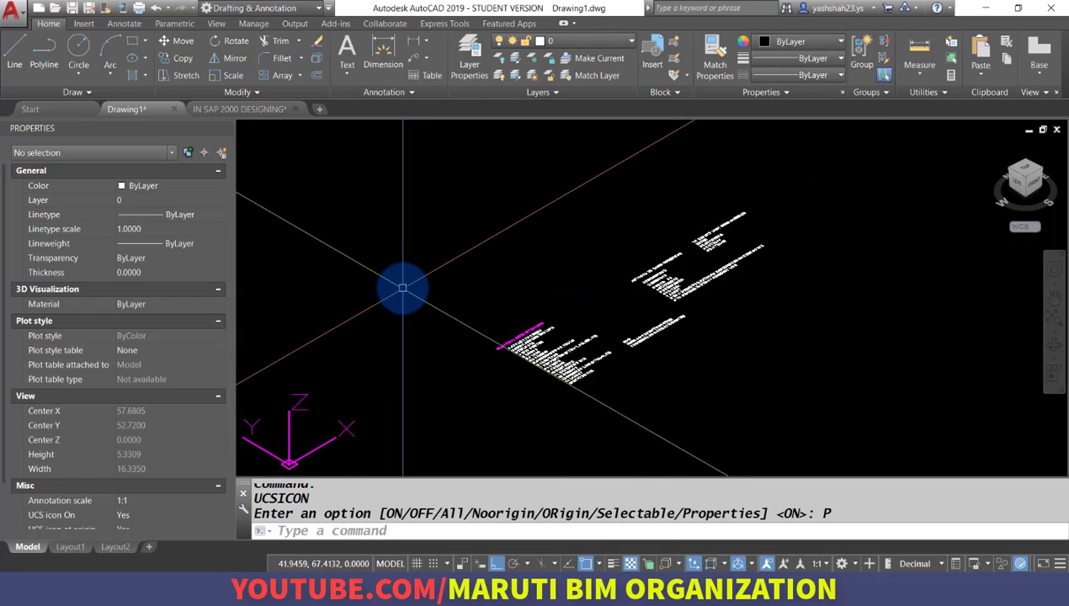
Disable the single color setting in the UCSICON properties so each axis uses its own color
{"action": "key", "text": "Return"}
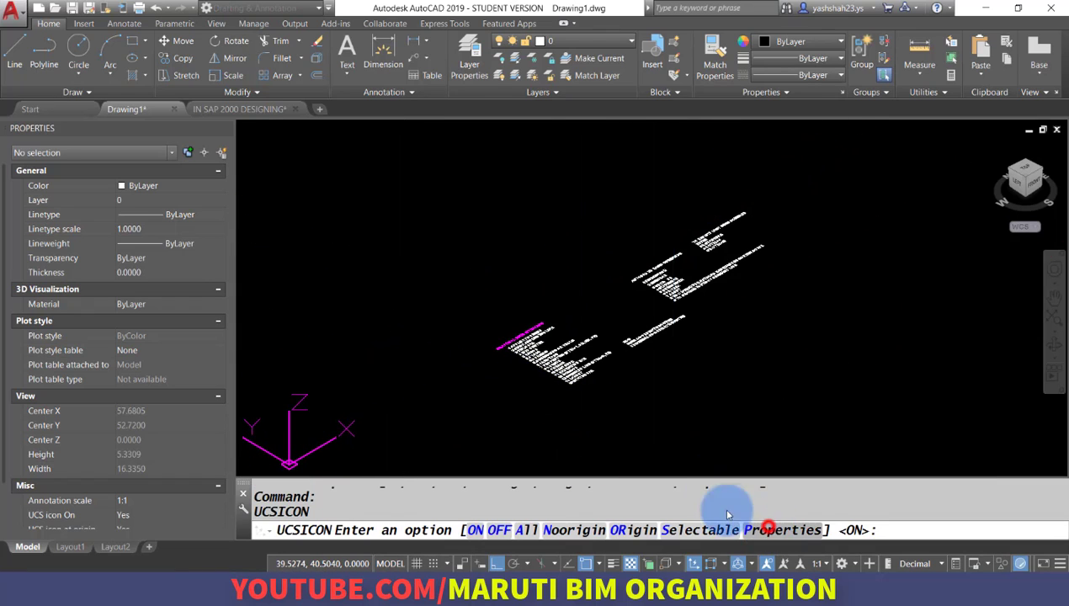
{"action": "left_click", "coordinate": [767, 529]}
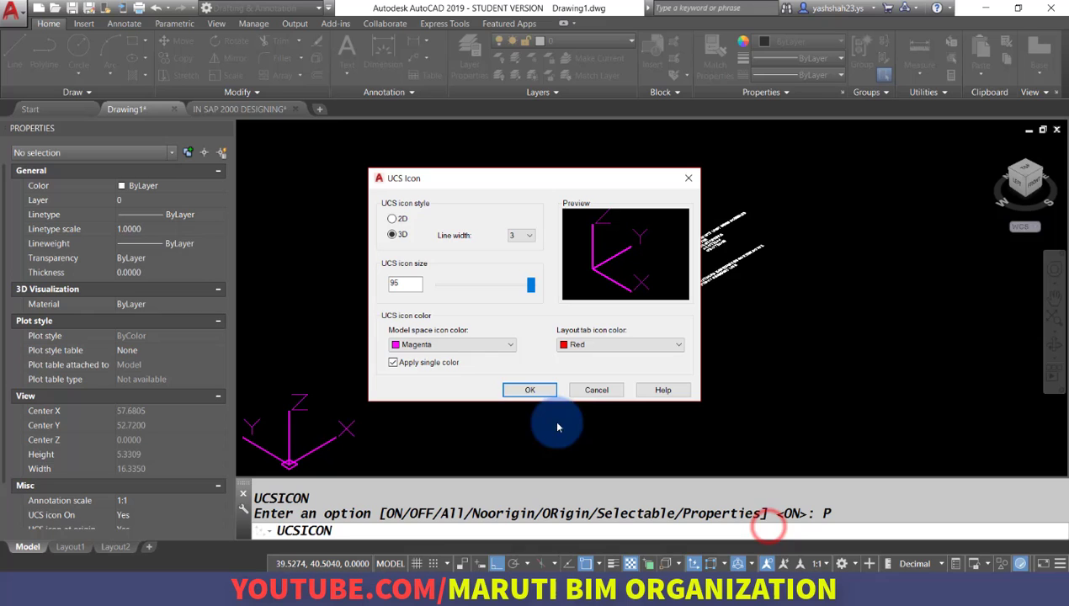
{"action": "left_click", "coordinate": [427, 367]}
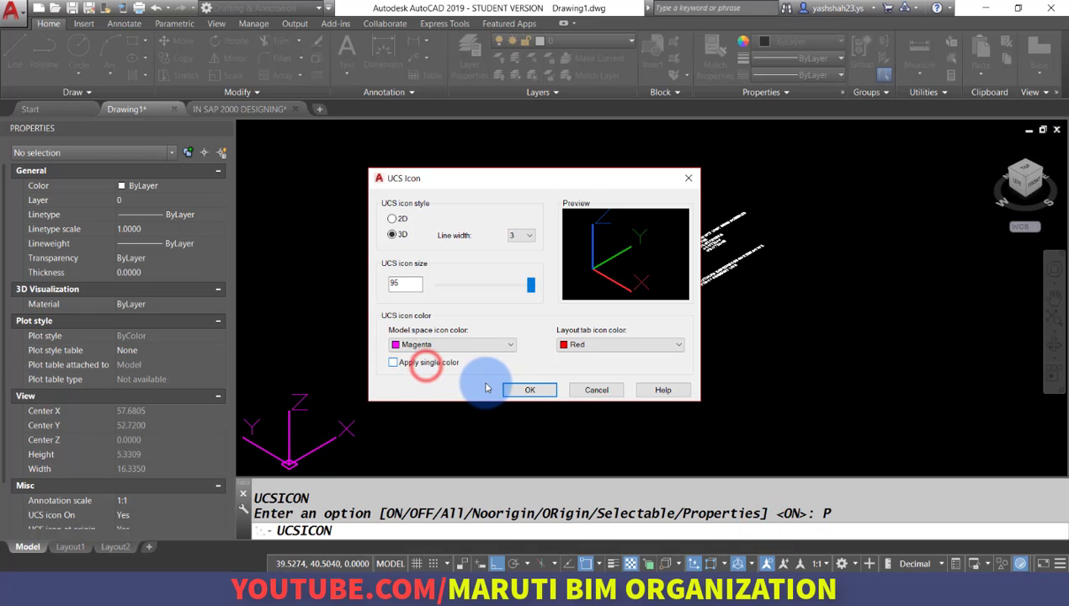
{"action": "left_click", "coordinate": [510, 389]}
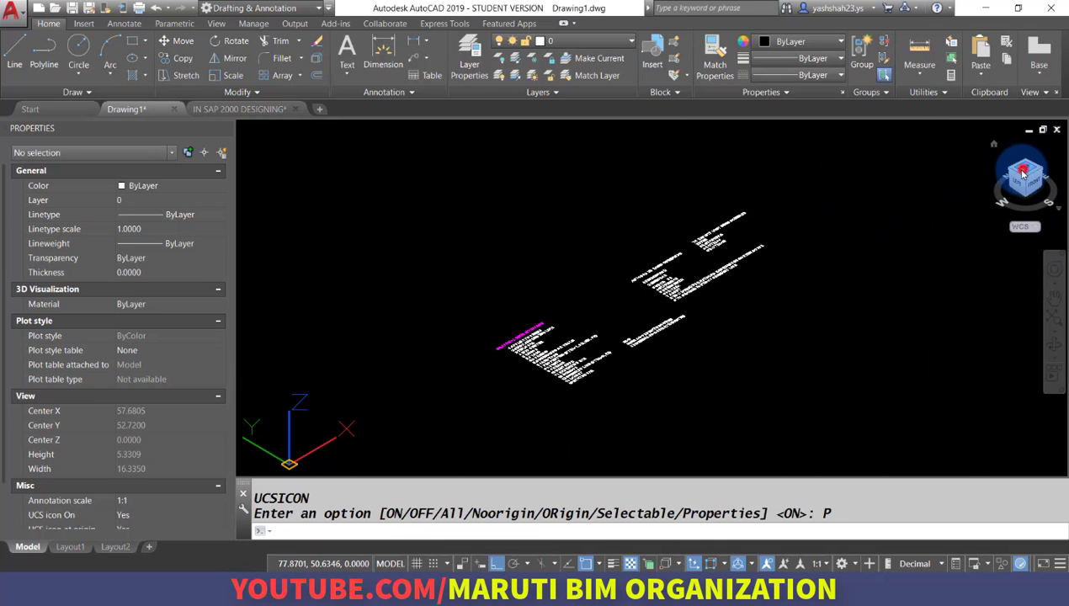
Return to the top view and allow selecting the UCS icon through the UCSICON Selectable option
{"action": "left_click", "coordinate": [1023, 173]}
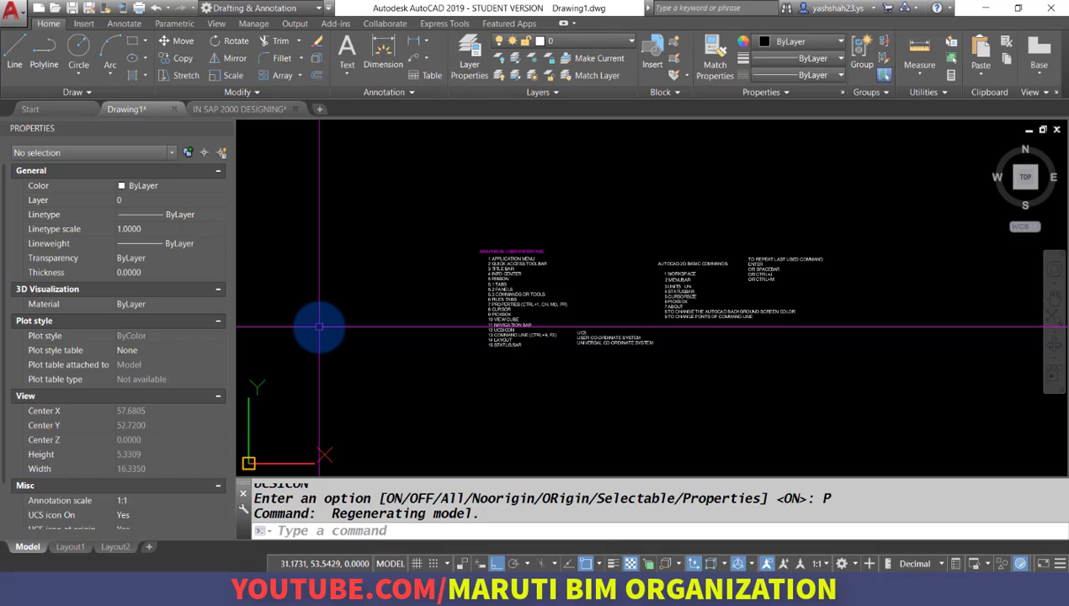
{"action": "type", "text": "CSIC"}
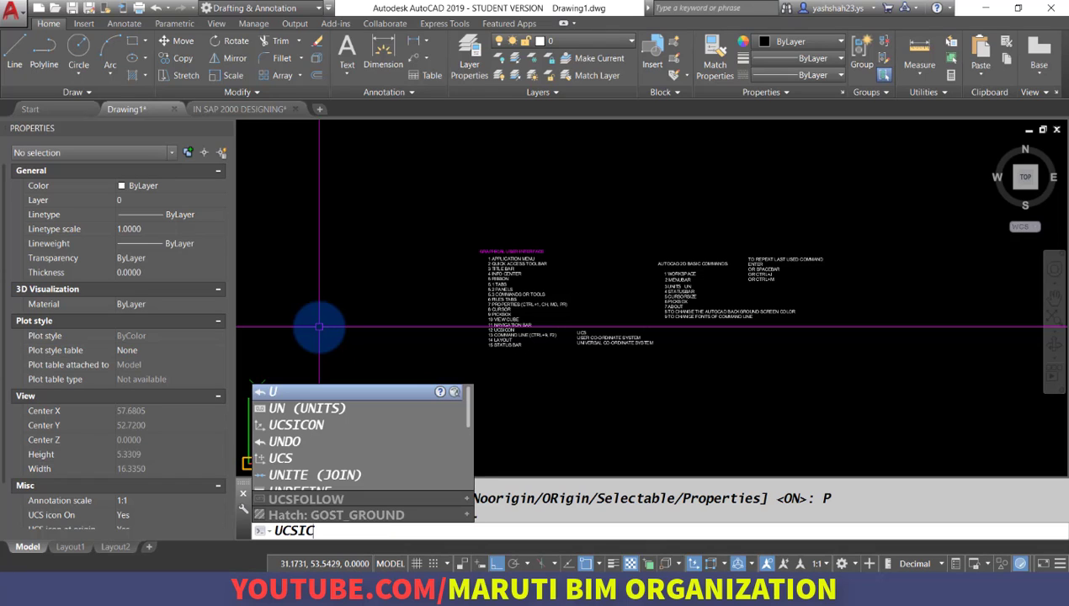
{"action": "type", "text": "ON"}
{"action": "key", "text": "Return"}
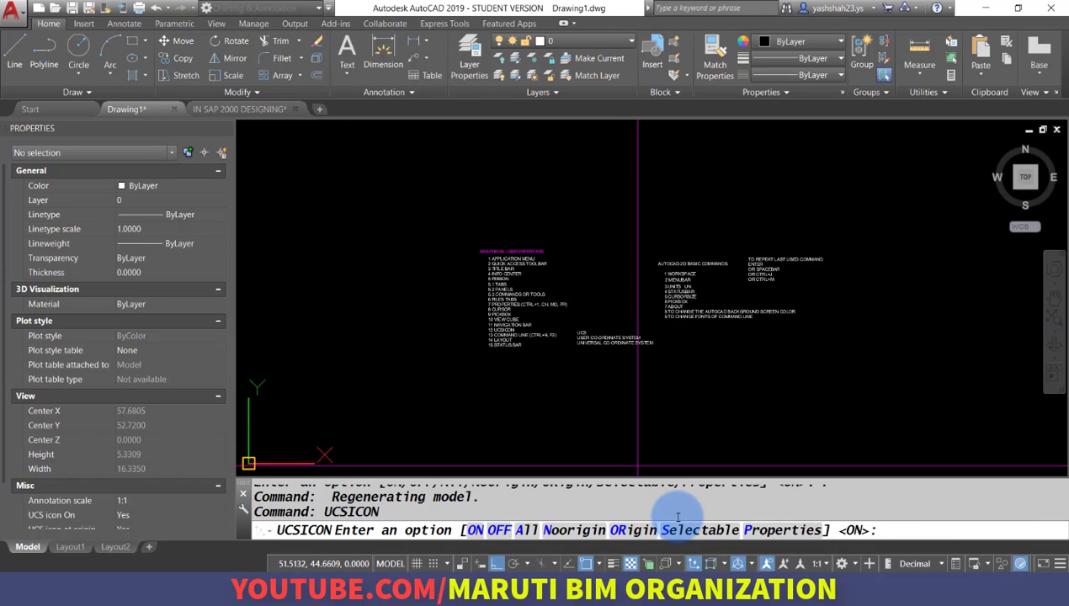
{"action": "left_click", "coordinate": [673, 529]}
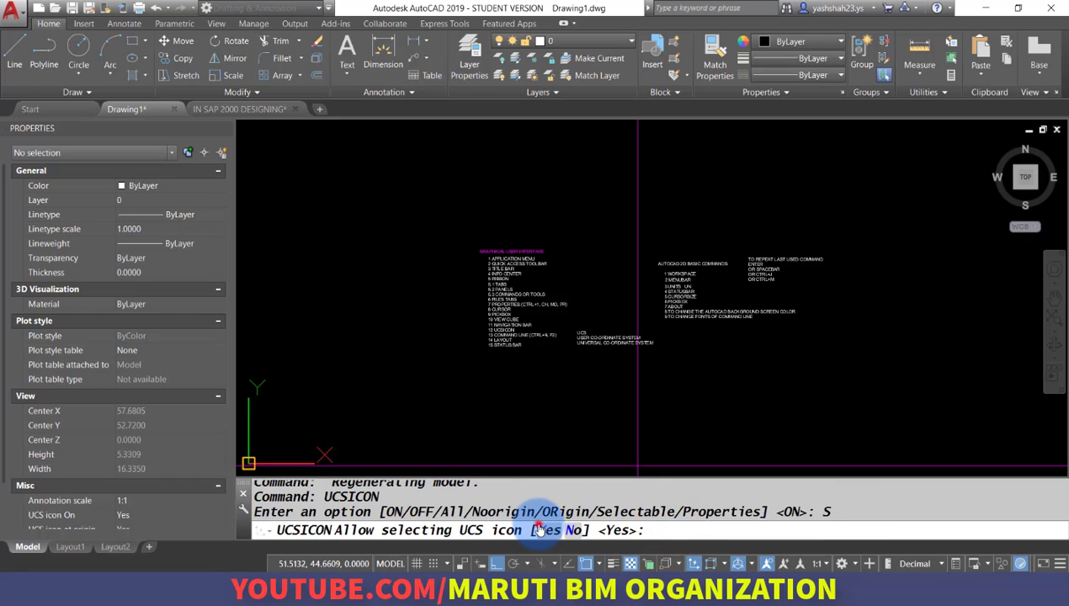
{"action": "left_click", "coordinate": [539, 529]}
Move the UCS origin to two different locations using the UCS icon's origin grip and reset it to World
{"action": "left_click", "coordinate": [273, 464]}
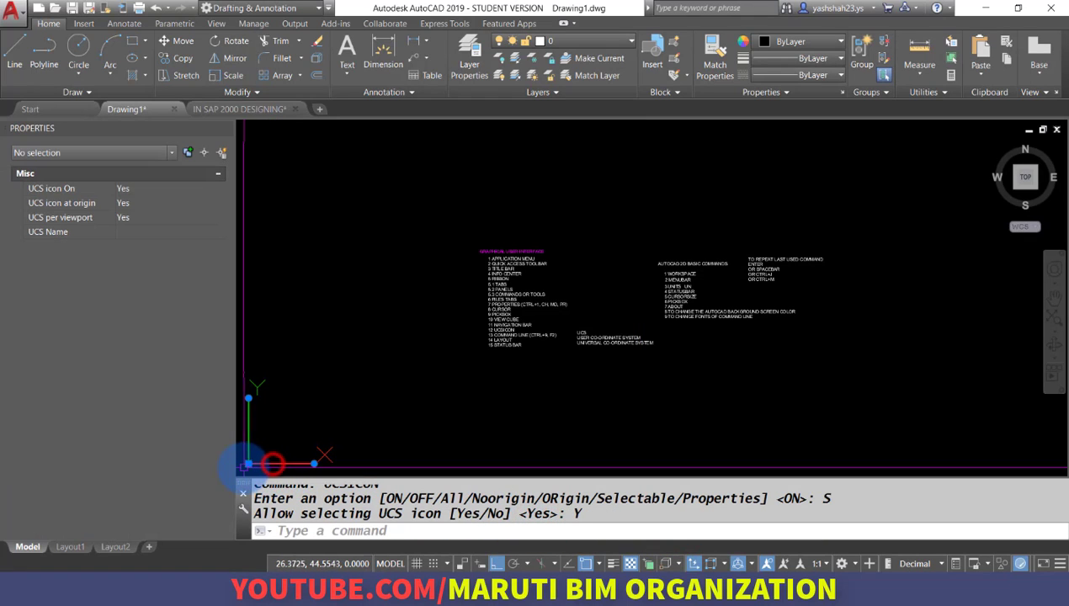
{"action": "left_click", "coordinate": [248, 464]}
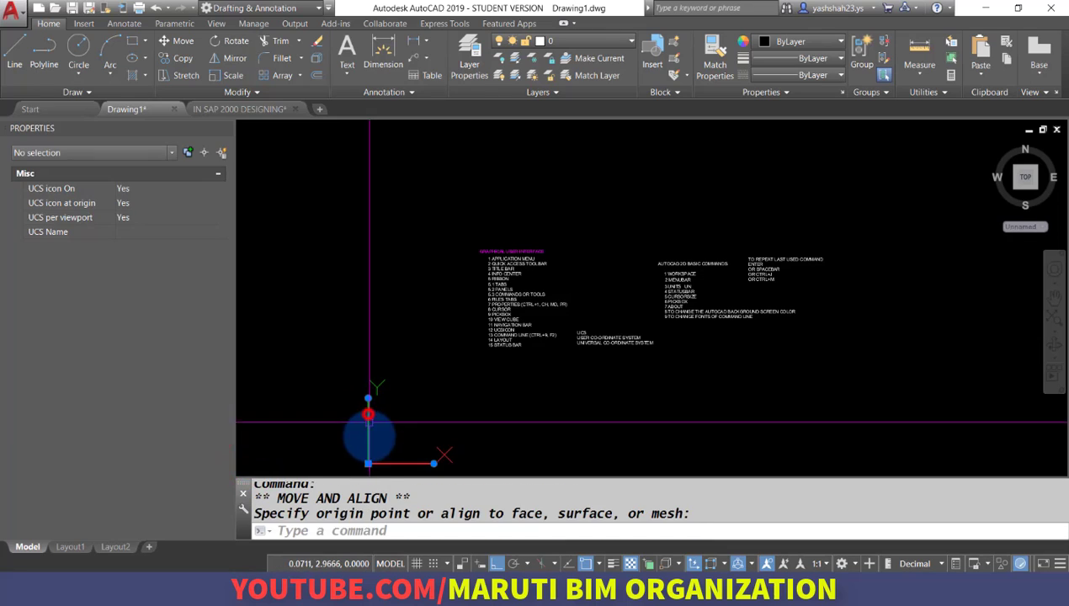
{"action": "left_click", "coordinate": [368, 464]}
{"action": "left_click", "coordinate": [336, 353]}
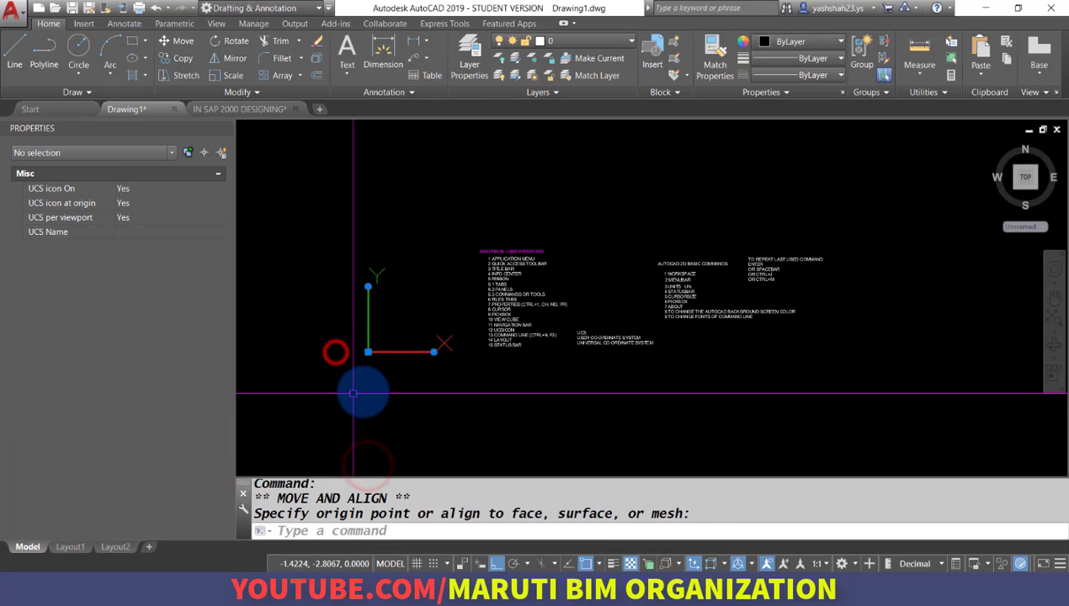
{"action": "mouse_move", "coordinate": [368, 352]}
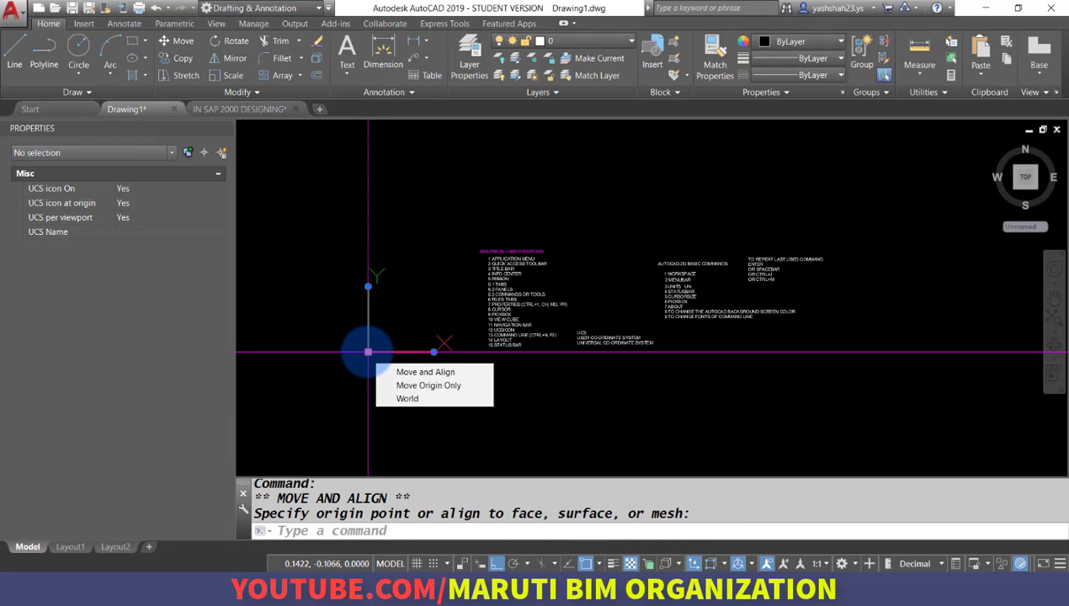
{"action": "left_click", "coordinate": [406, 399]}
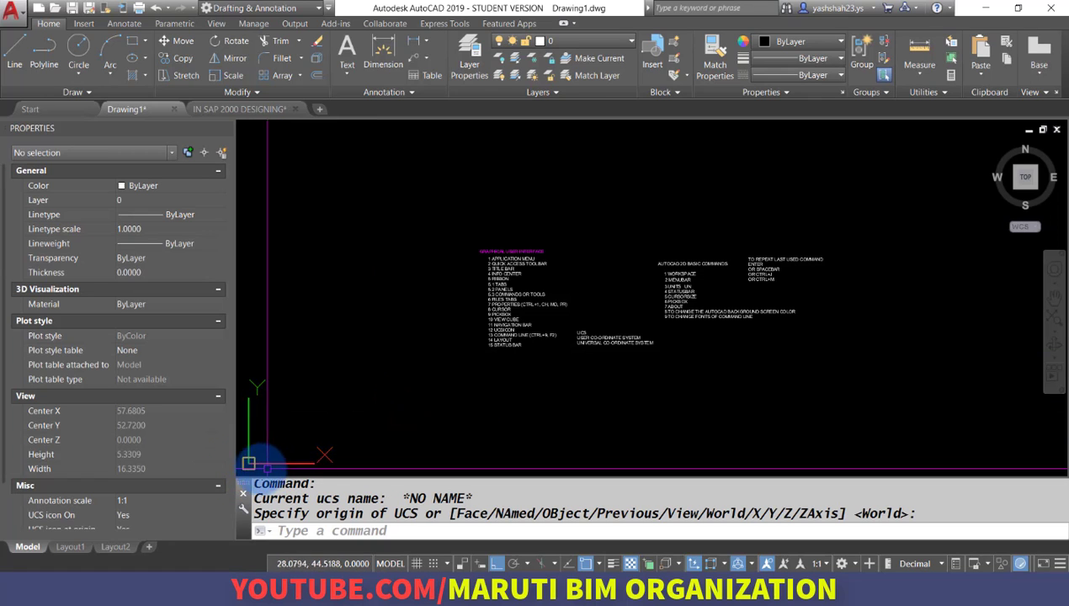
Set the UCSICON Selectable option to No and try to select the UCS icon
{"action": "middle_click_drag", "start_coordinate": [297, 443], "coordinate": [318, 398]}
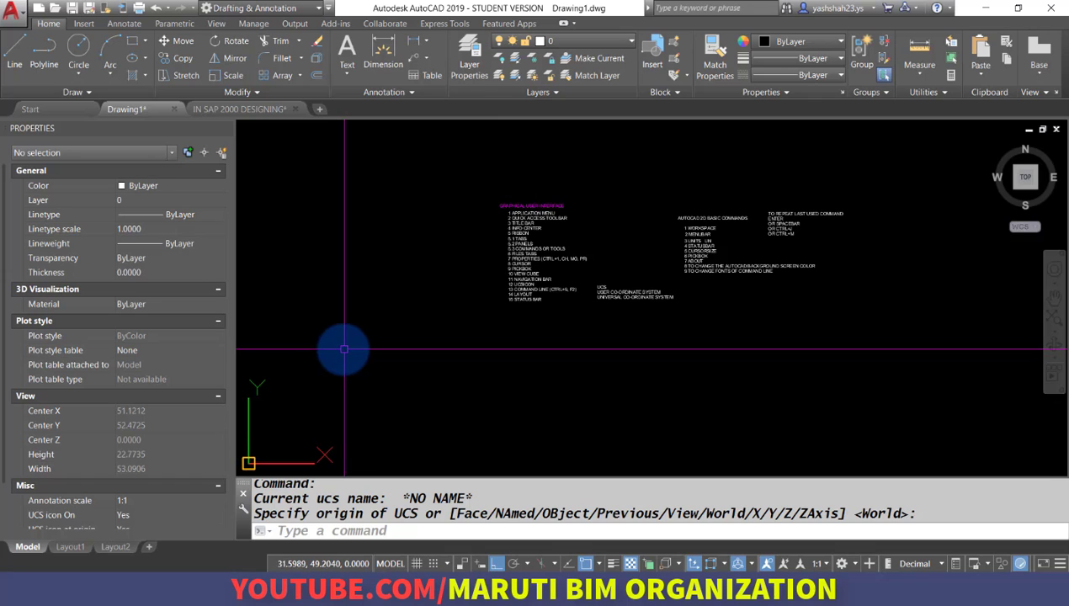
{"action": "type", "text": "UCSICON"}
{"action": "key", "text": "Return"}
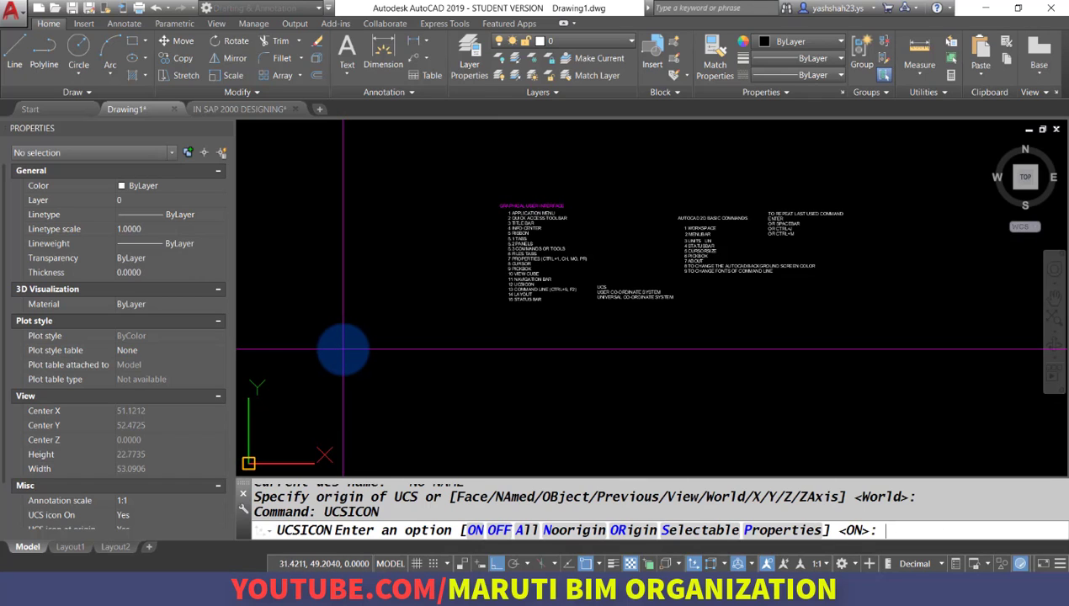
{"action": "type", "text": "S"}
{"action": "key", "text": "Return"}
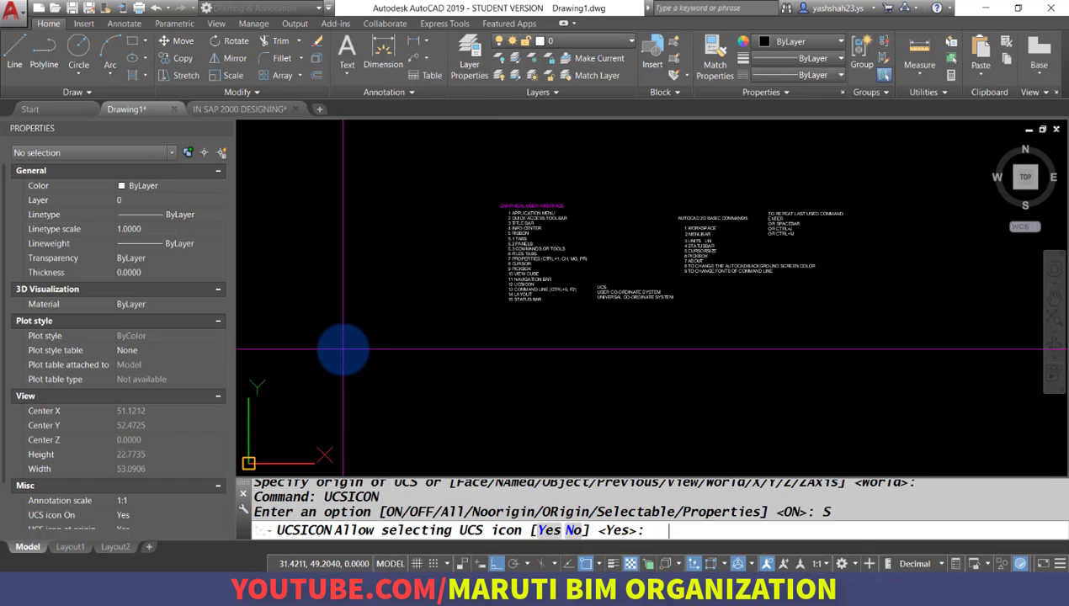
{"action": "left_click", "coordinate": [579, 530]}
{"action": "left_click", "coordinate": [254, 453]}
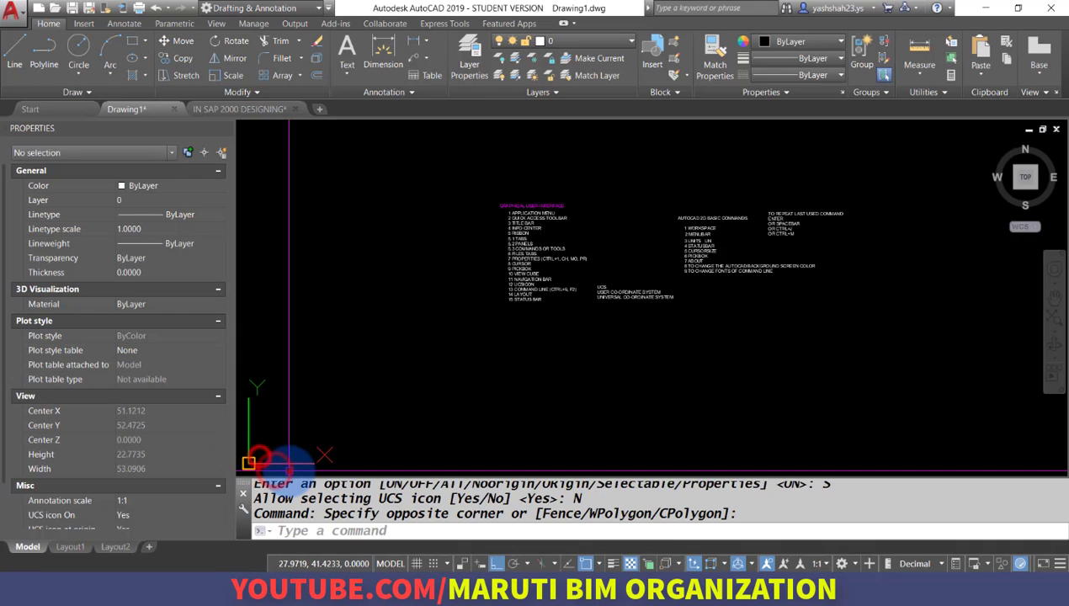
{"action": "left_click", "coordinate": [271, 457]}
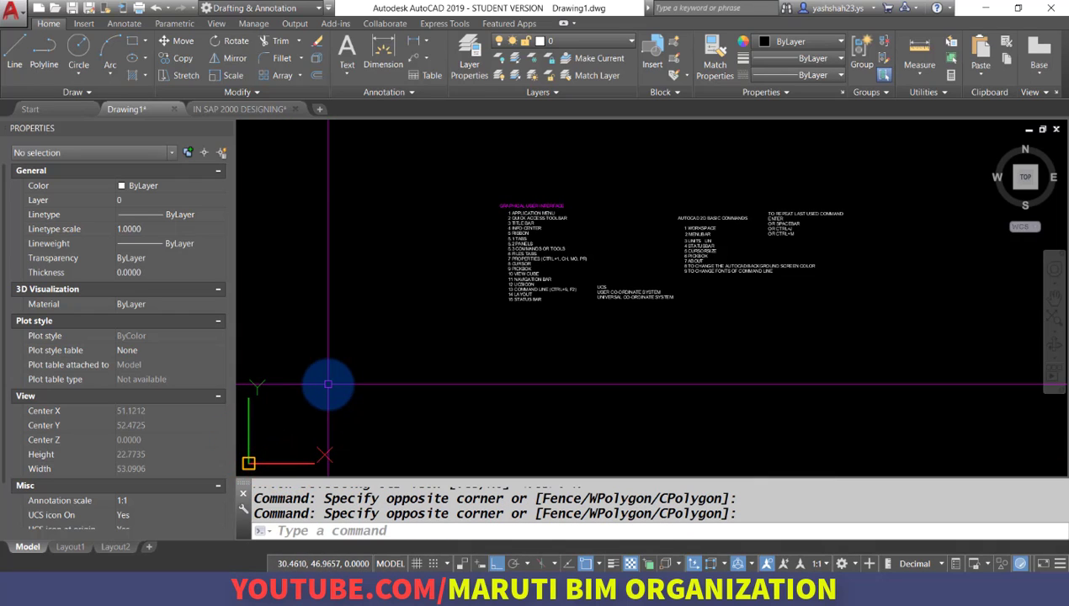
Display the UCS icon at the drawing origin with the UCSICON ORigin option and switch it to Noorigin
{"action": "key", "text": "Return"}
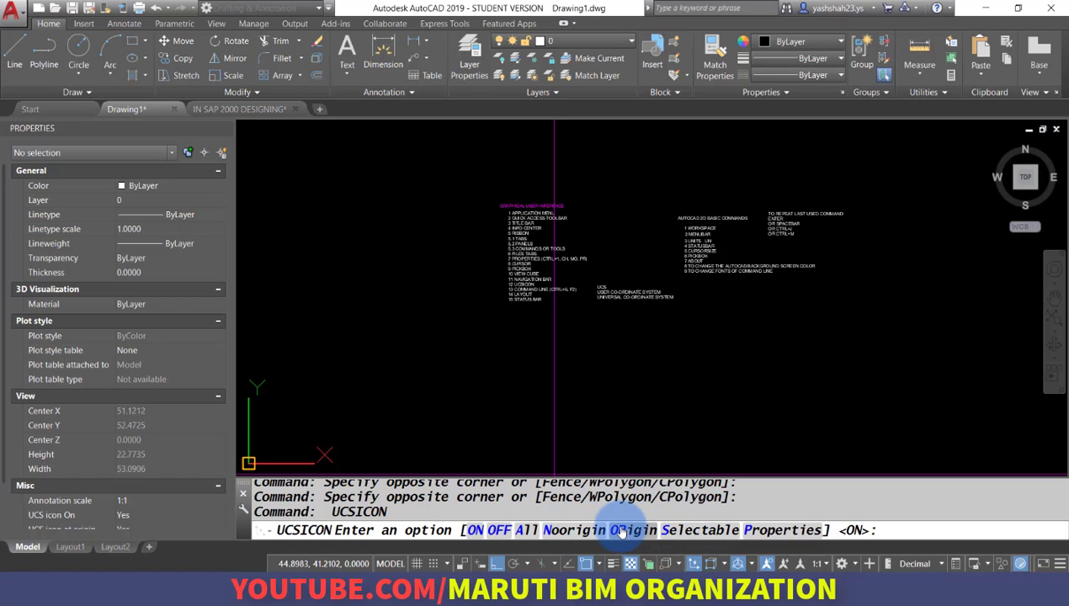
{"action": "left_click", "coordinate": [618, 530]}
{"action": "scroll", "coordinate": [438, 381], "scroll_direction": "down", "scroll_amount": 6}
{"action": "scroll", "coordinate": [402, 430], "scroll_direction": "up", "scroll_amount": 3}
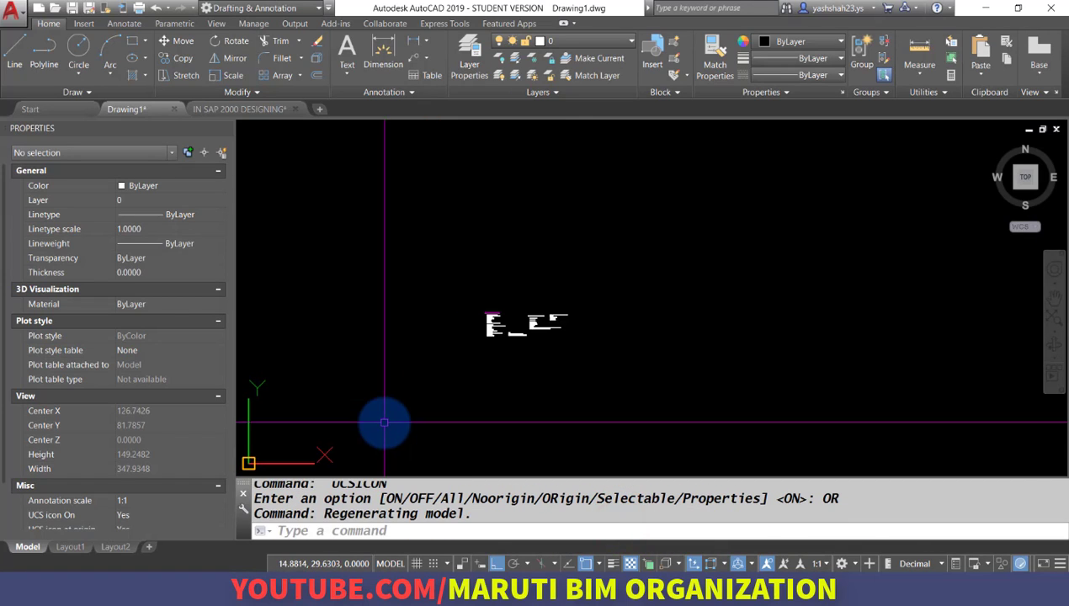
{"action": "middle_click_drag", "start_coordinate": [383, 426], "coordinate": [486, 310]}
{"action": "scroll", "coordinate": [420, 431], "scroll_direction": "up", "scroll_amount": 3}
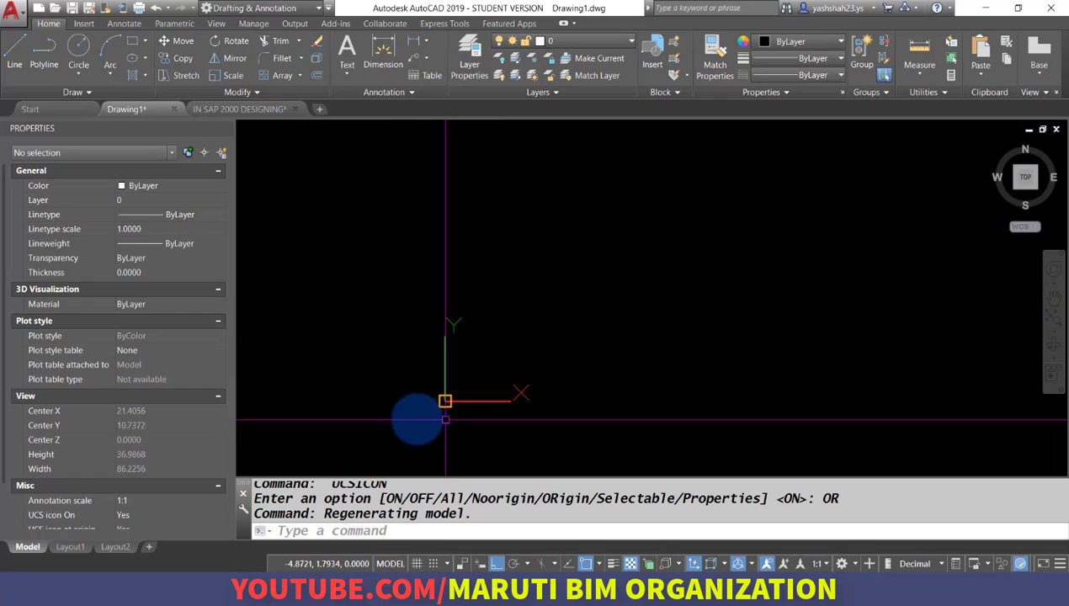
{"action": "scroll", "coordinate": [444, 409], "scroll_direction": "up", "scroll_amount": 2}
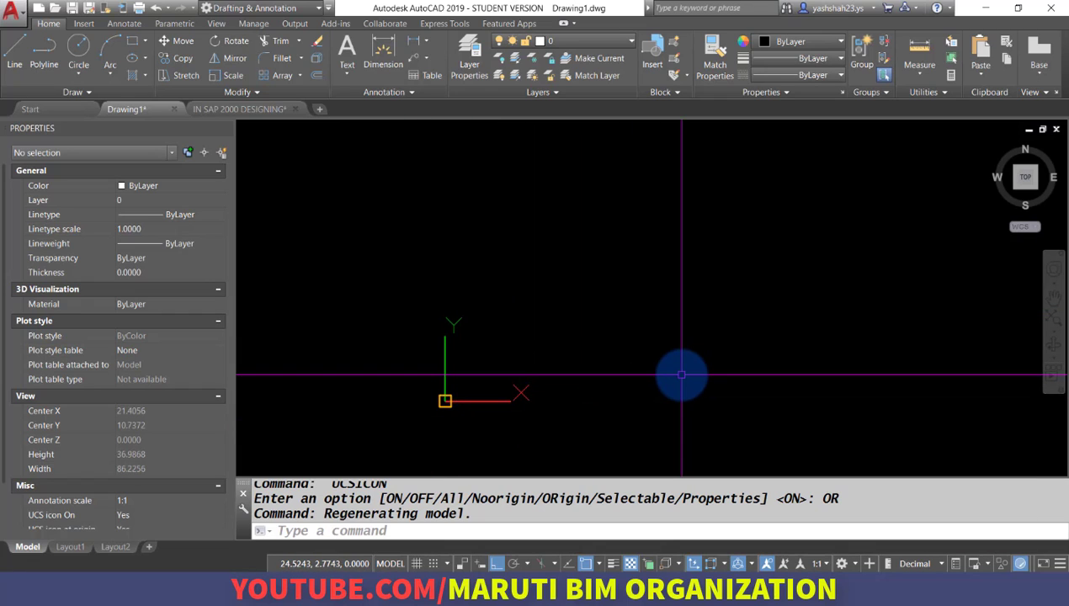
{"action": "key", "text": "Return"}
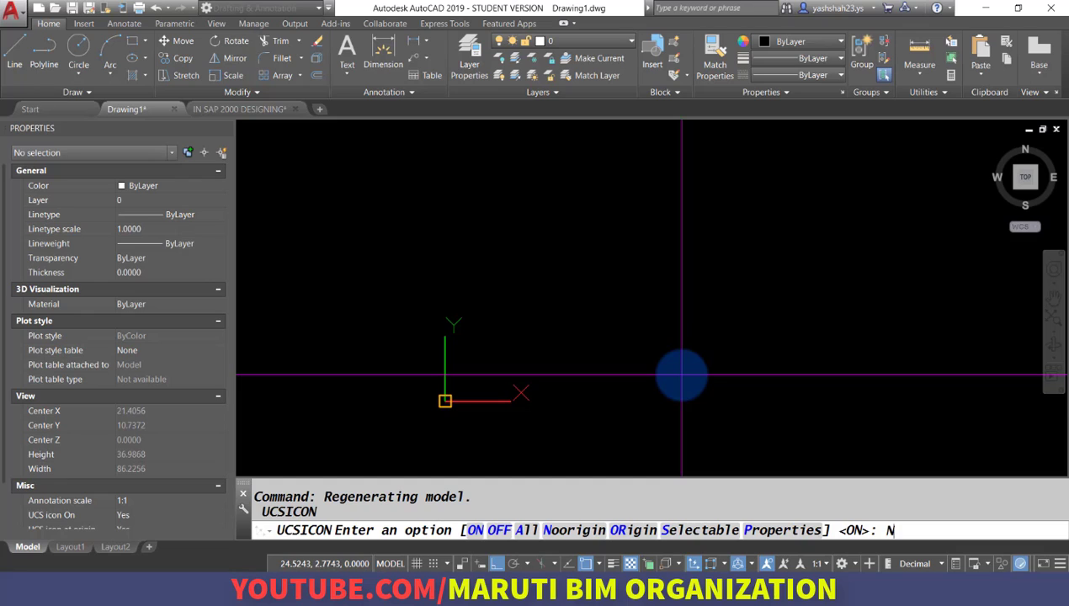
{"action": "key", "text": "Return"}
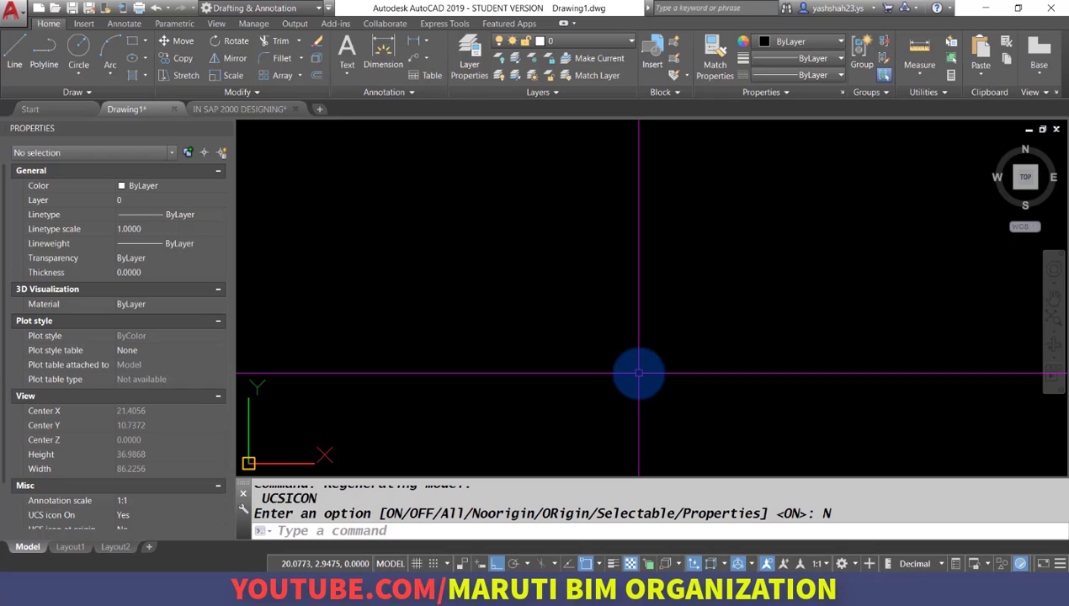
Draw a circle centered at 0,0,0 with a radius of about 3.4 units
{"action": "key", "text": "Return"}
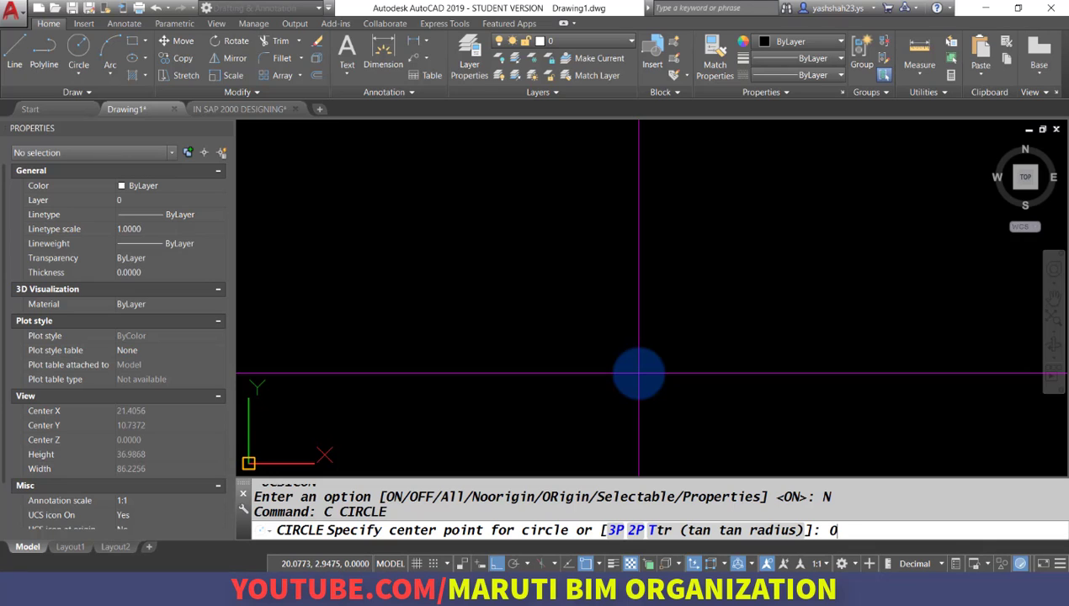
{"action": "type", "text": "0,0,0"}
{"action": "key", "text": "Return"}
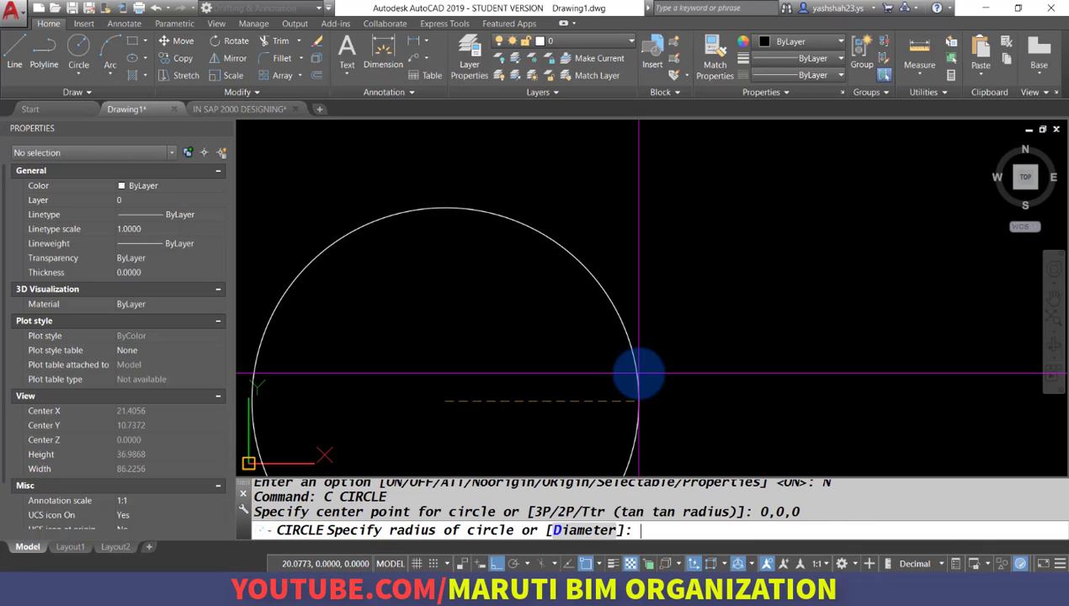
{"action": "left_click", "coordinate": [477, 413]}
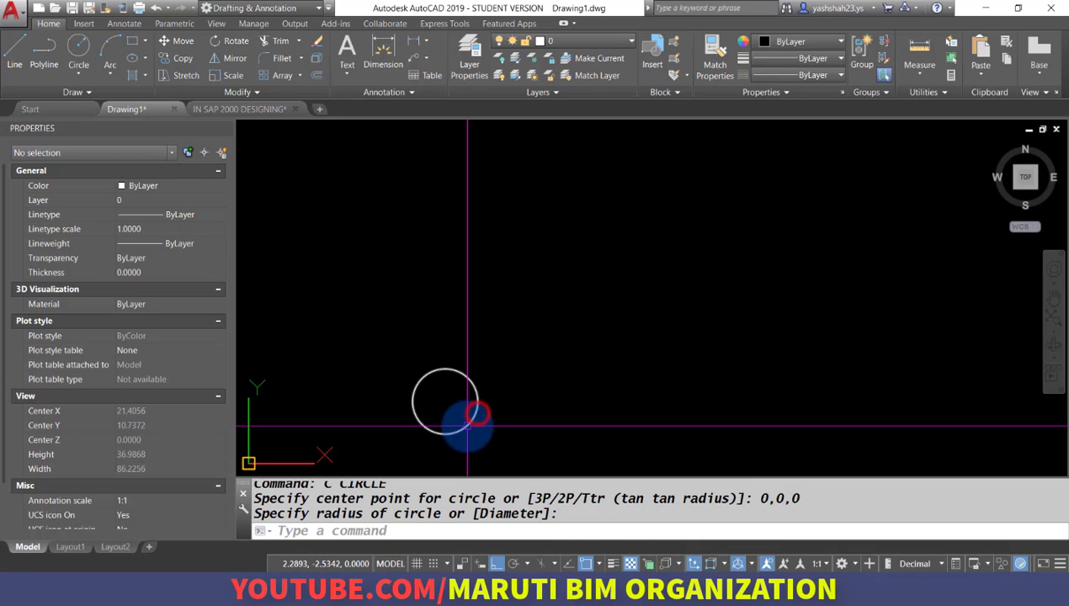
Draw a slanted line from 0,0,0 to a point up and to the right of the circle, with Ortho off
{"action": "type", "text": "l"}
{"action": "key", "text": "Return"}
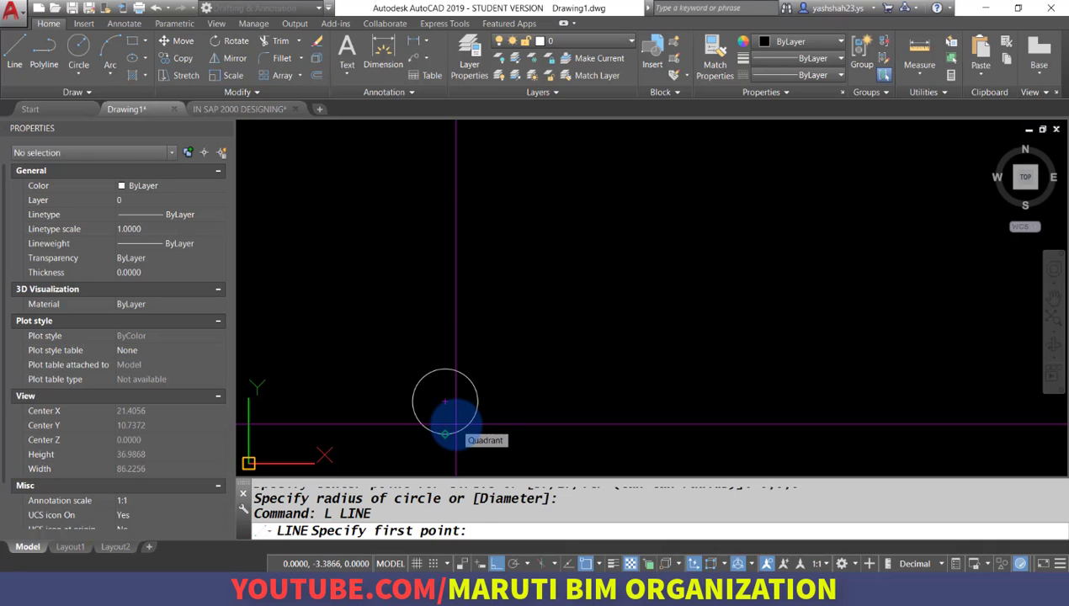
{"action": "type", "text": "0,0,0"}
{"action": "key", "text": "Return"}
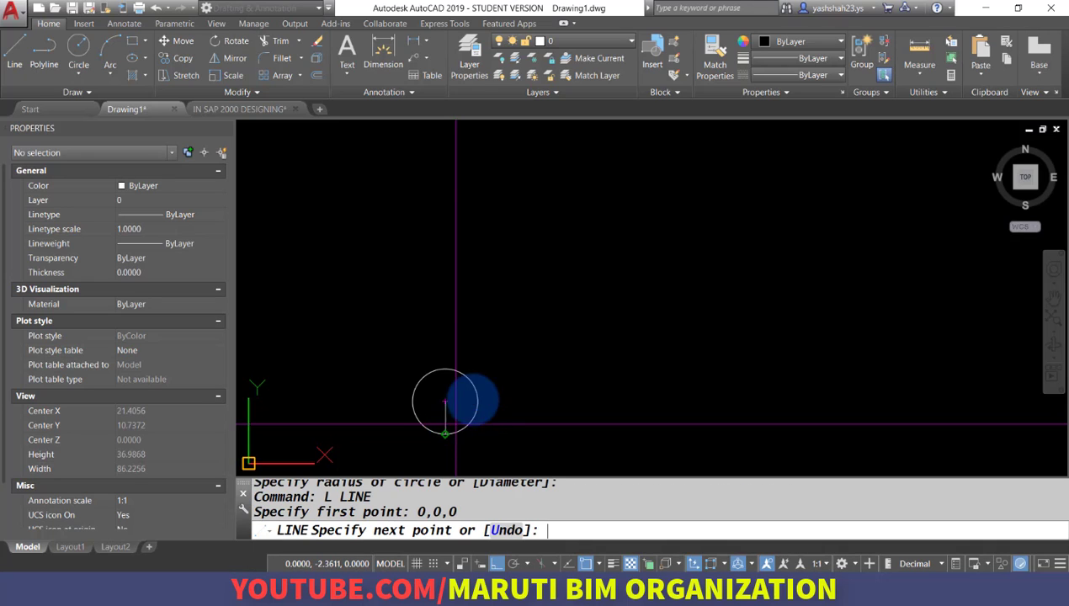
{"action": "key", "text": "F8"}
{"action": "key", "text": "Return"}
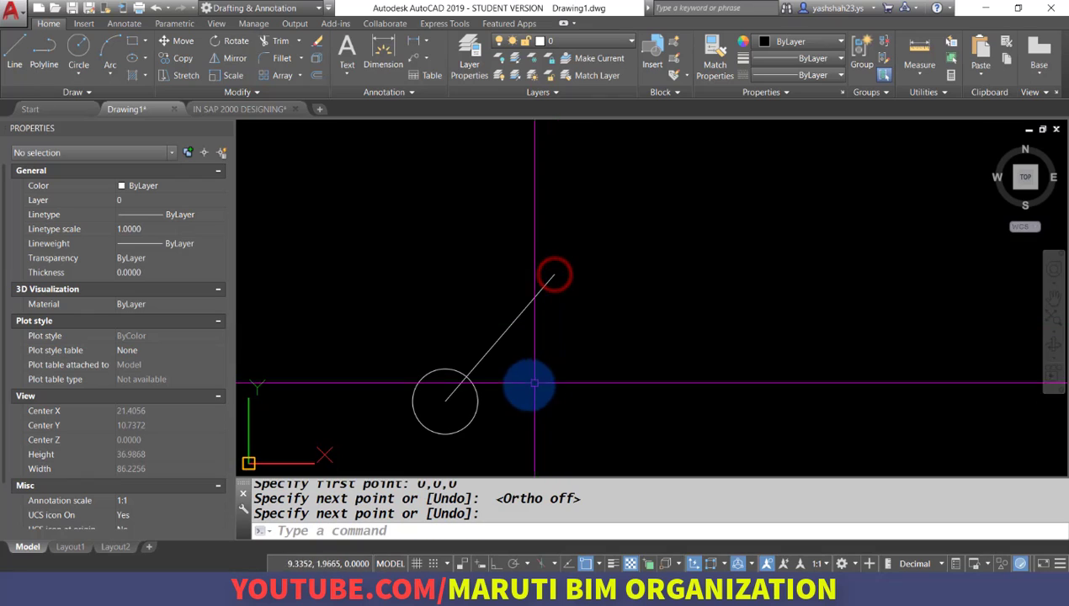
Delete the circle and the line drawn from the origin
{"action": "left_click", "coordinate": [503, 413]}
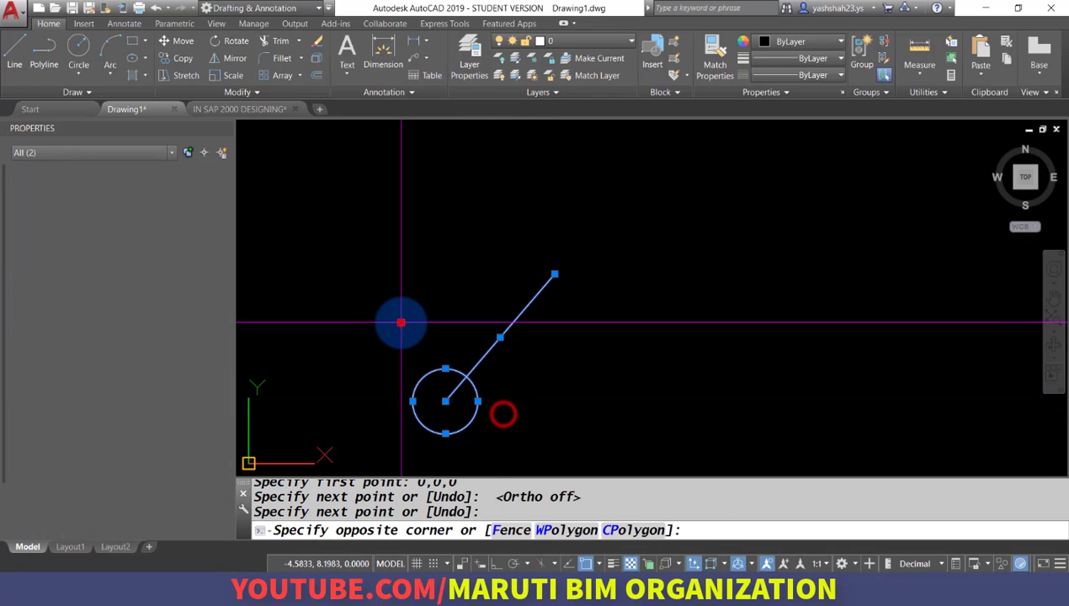
{"action": "left_click", "coordinate": [390, 317]}
{"action": "key", "text": "Delete"}
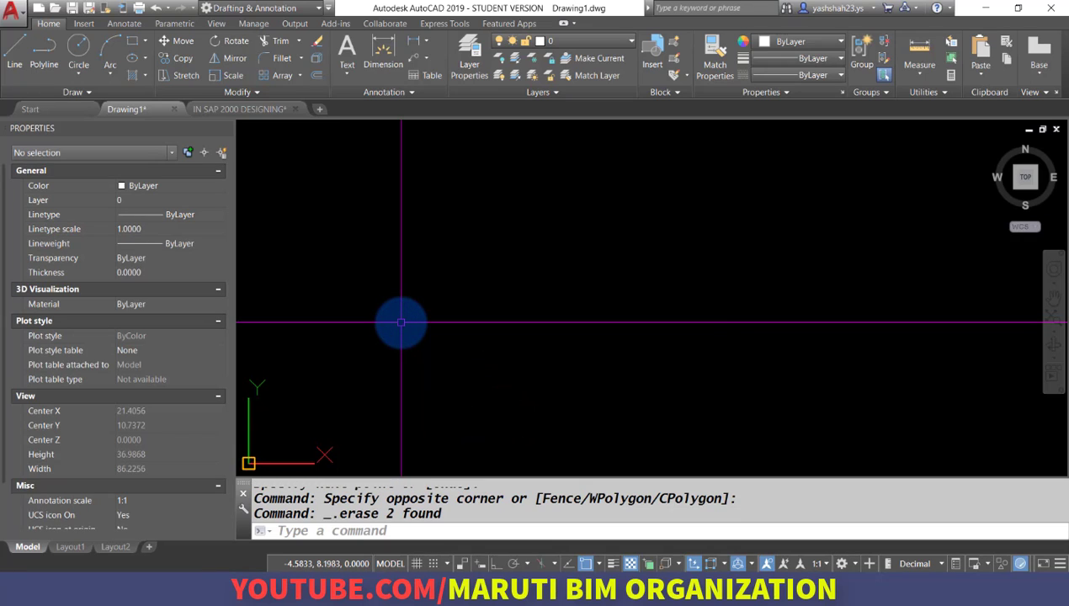
Hide the UCS icon with the viewport display toggle and show it again
{"action": "left_click", "coordinate": [216, 23]}
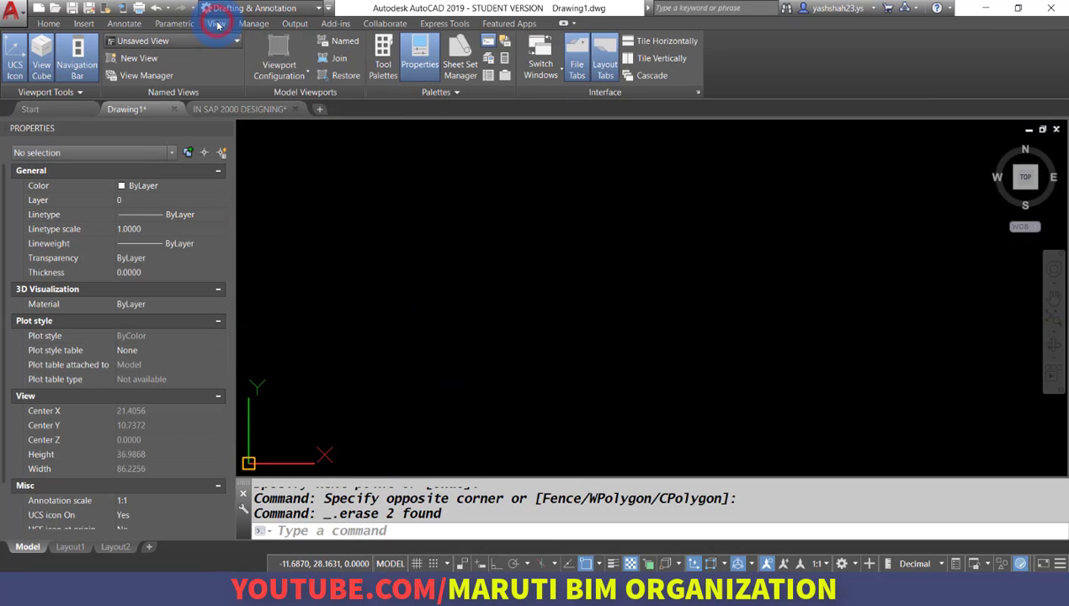
{"action": "left_click", "coordinate": [14, 62]}
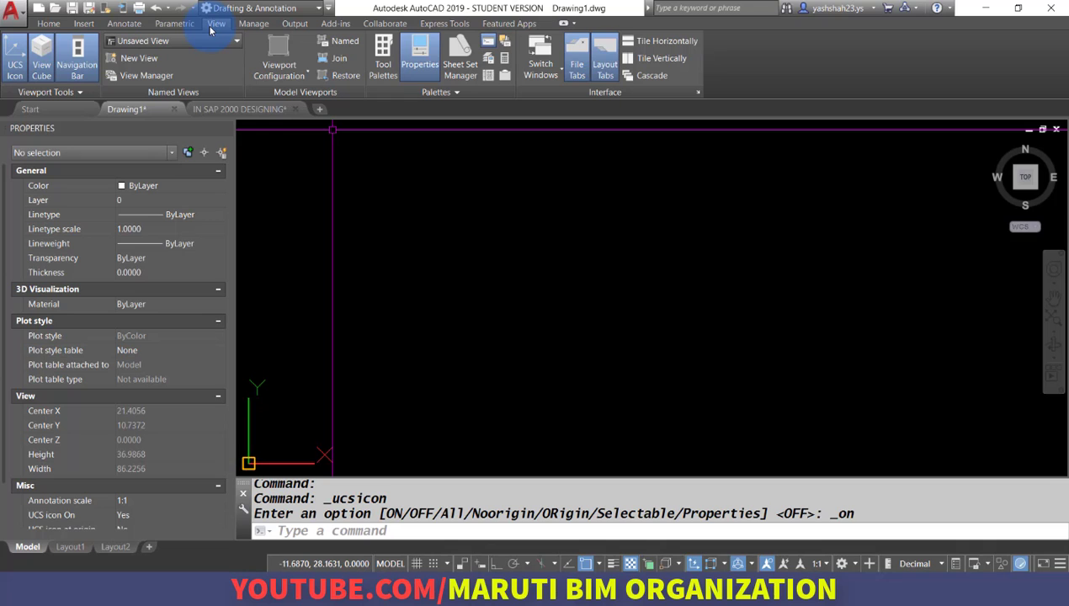
Add a single-line text note "10 UCISCON" below note 9, keeping the default height and rotation
{"action": "scroll", "coordinate": [381, 234], "scroll_direction": "down", "scroll_amount": 3}
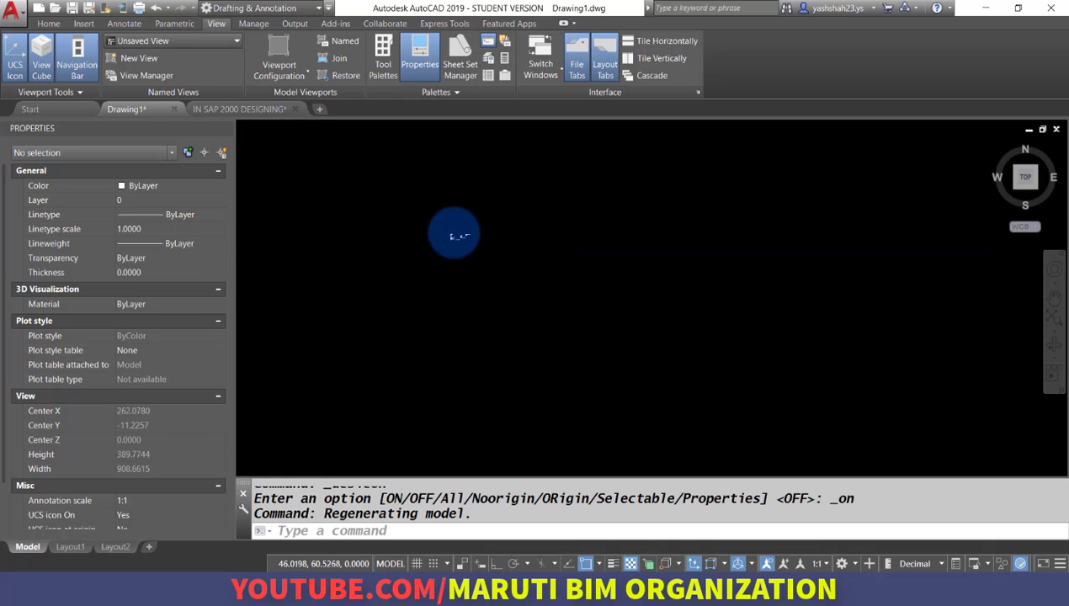
{"action": "scroll", "coordinate": [449, 259], "scroll_direction": "up", "scroll_amount": 3}
{"action": "scroll", "coordinate": [449, 259], "scroll_direction": "up", "scroll_amount": 6}
{"action": "middle_click_drag", "start_coordinate": [721, 303], "coordinate": [397, 329]}
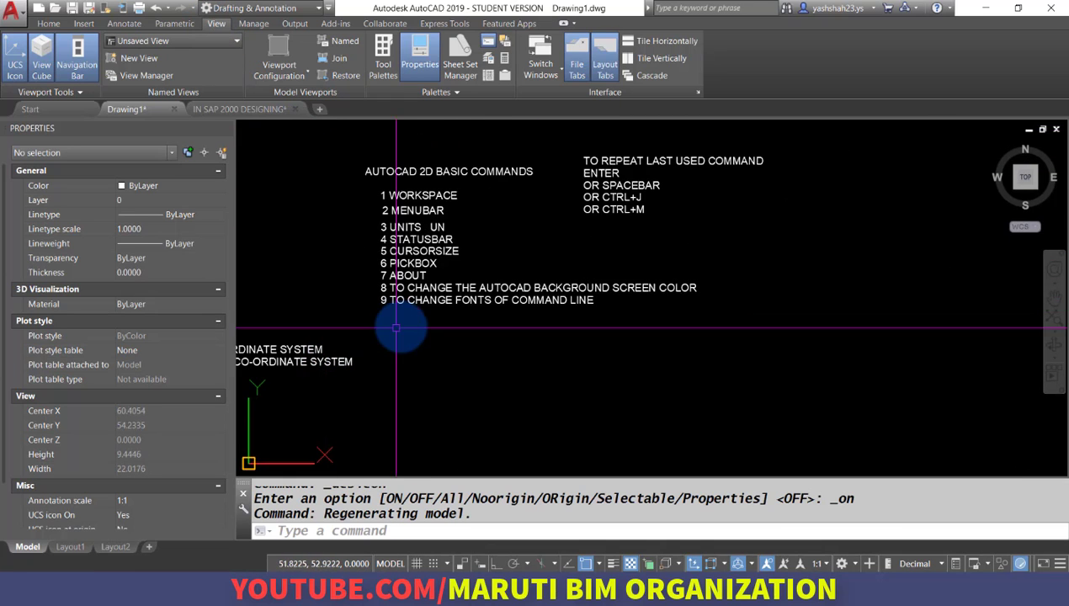
{"action": "scroll", "coordinate": [407, 312], "scroll_direction": "up", "scroll_amount": 3}
{"action": "scroll", "coordinate": [406, 311], "scroll_direction": "down", "scroll_amount": 3}
{"action": "type", "text": "dt"}
{"action": "key", "text": "Return"}
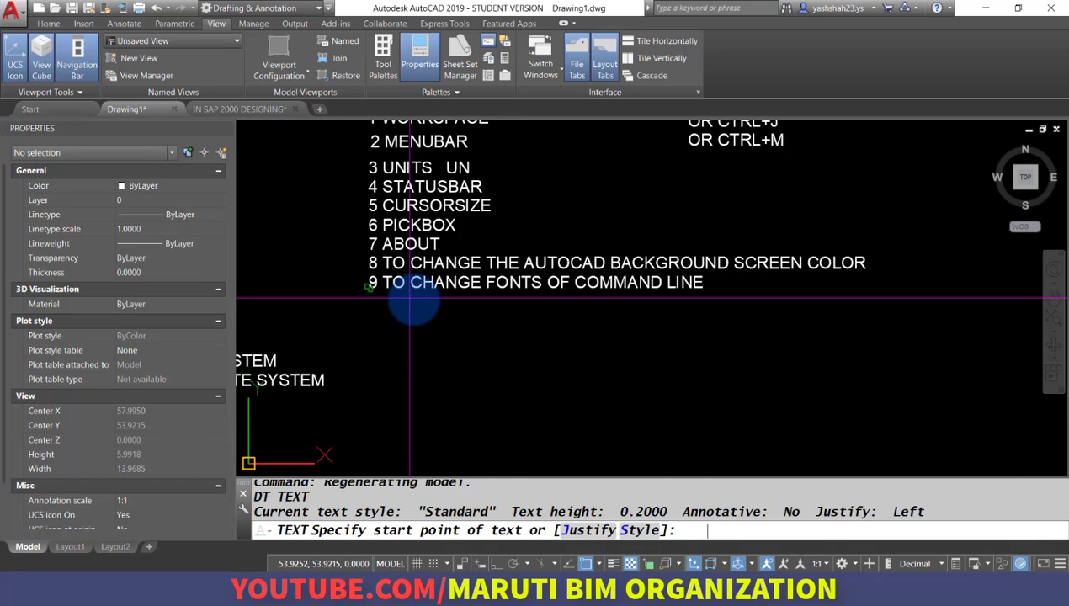
{"action": "key", "text": "Return"}
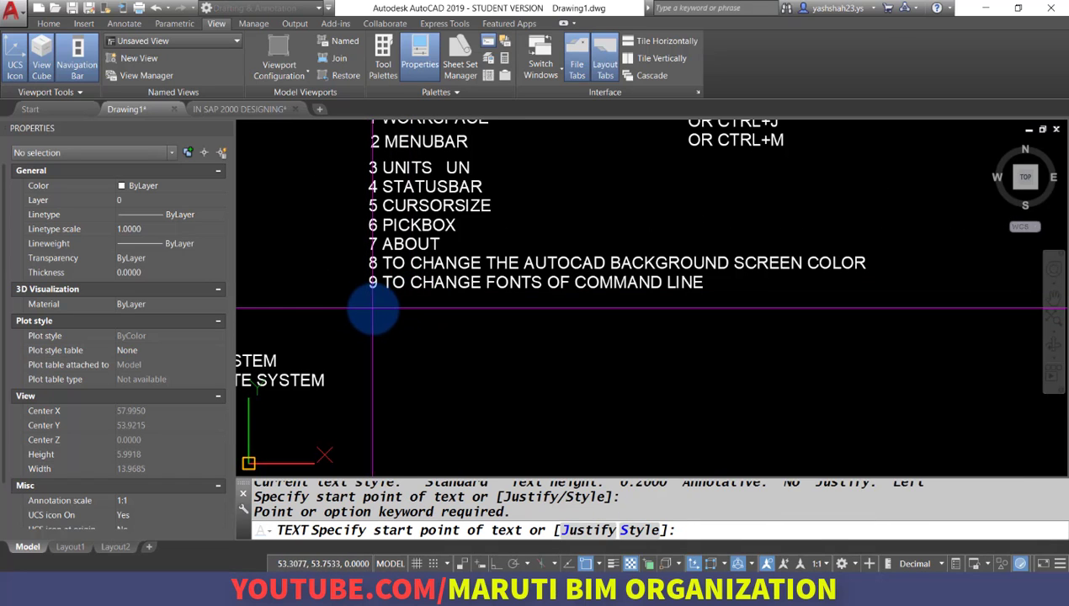
{"action": "left_click", "coordinate": [373, 308]}
{"action": "key", "text": "Return"}
{"action": "key", "text": "Return"}
{"action": "type", "text": "10 UC"}
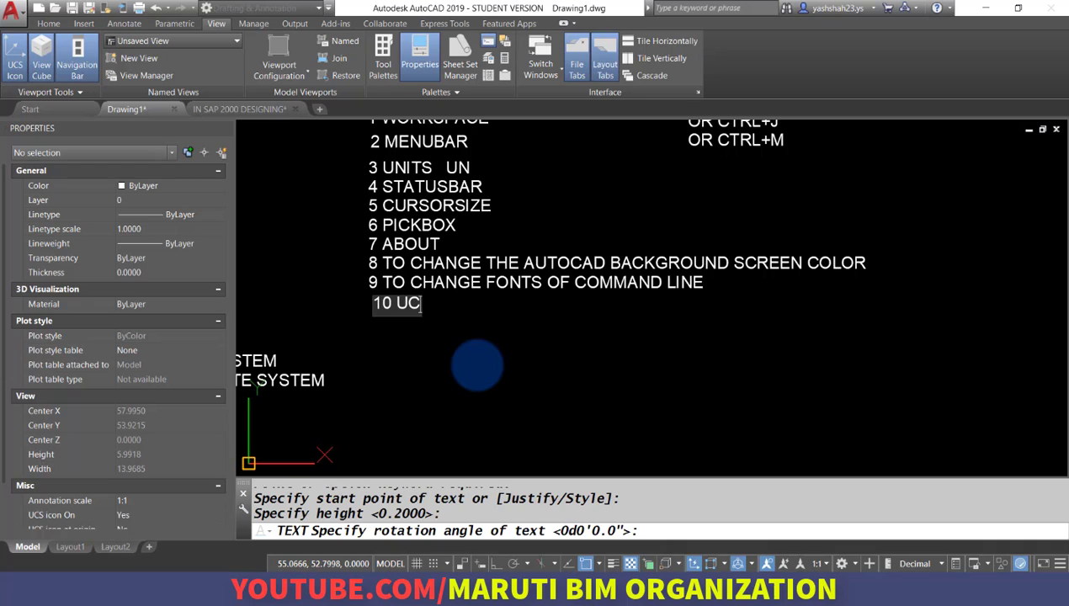
{"action": "type", "text": "ISCON"}
{"action": "key", "text": "Return"}
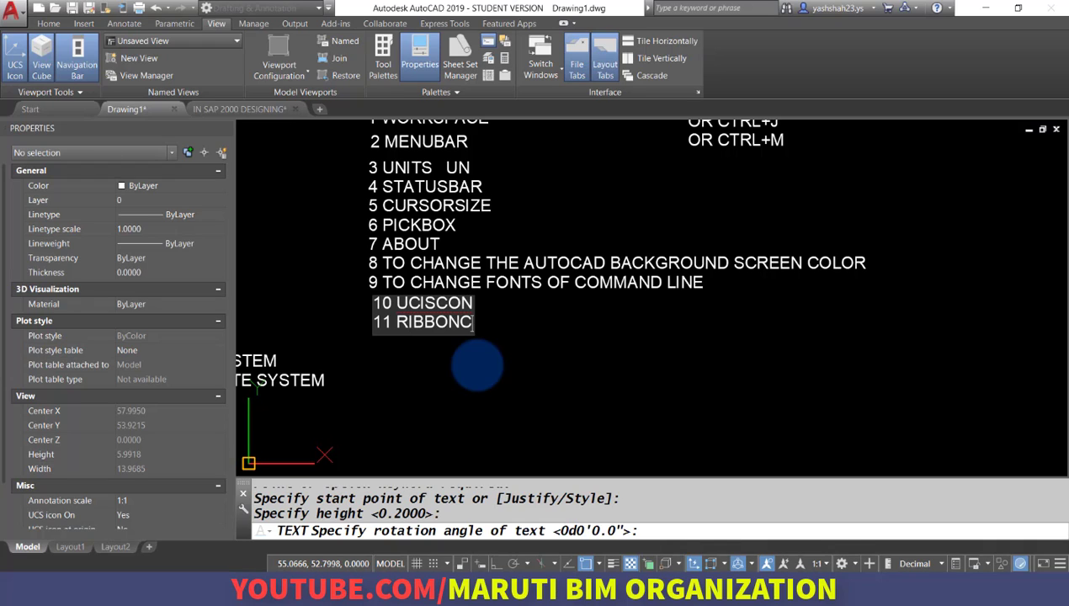
Continue the numbered list with the notes "11 RIBBONCLOSE" and "12 RIBBON" and finish the text
{"action": "type", "text": "11 RIBBONCLOSE"}
{"action": "key", "text": "Return"}
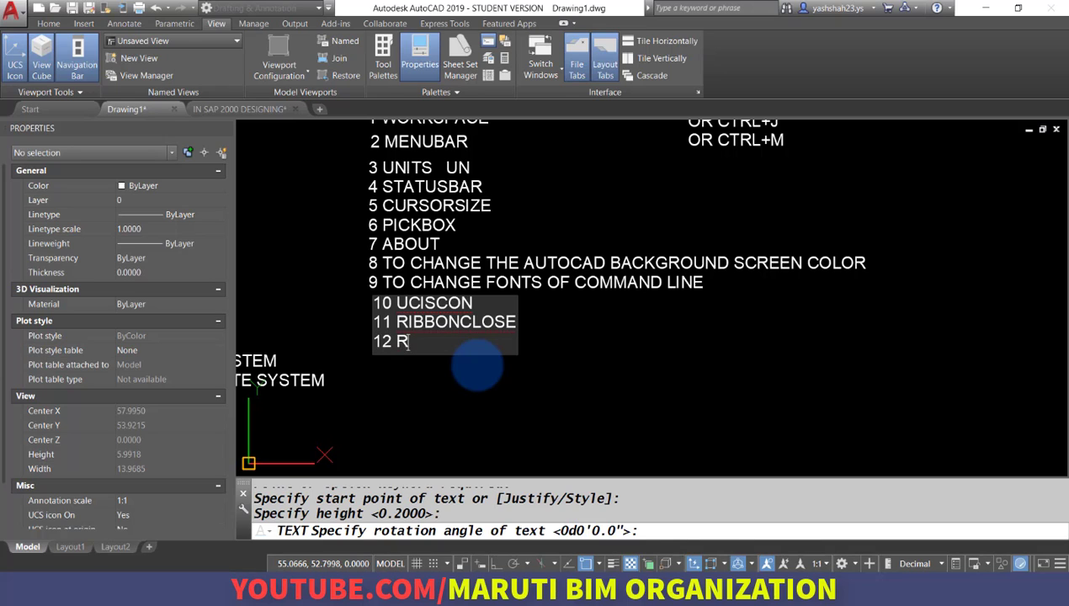
{"action": "key", "text": "Escape"}
{"action": "key", "text": "Escape"}
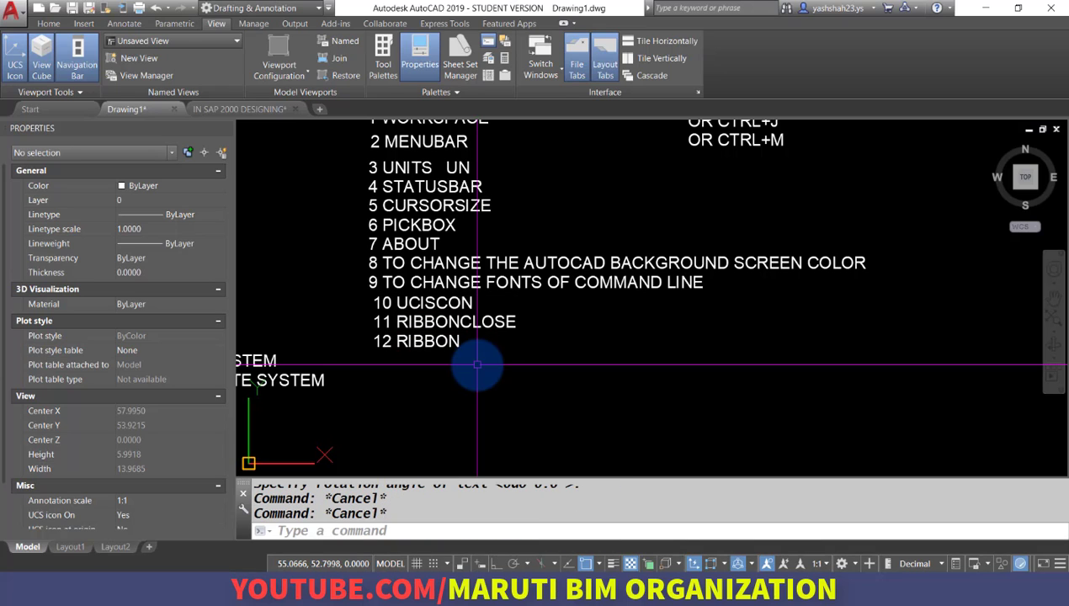
Hide the ribbon with the RIBBONCLOSE command and restore it with the RIBBON command
{"action": "scroll", "coordinate": [477, 364], "scroll_direction": "up", "scroll_amount": 2}
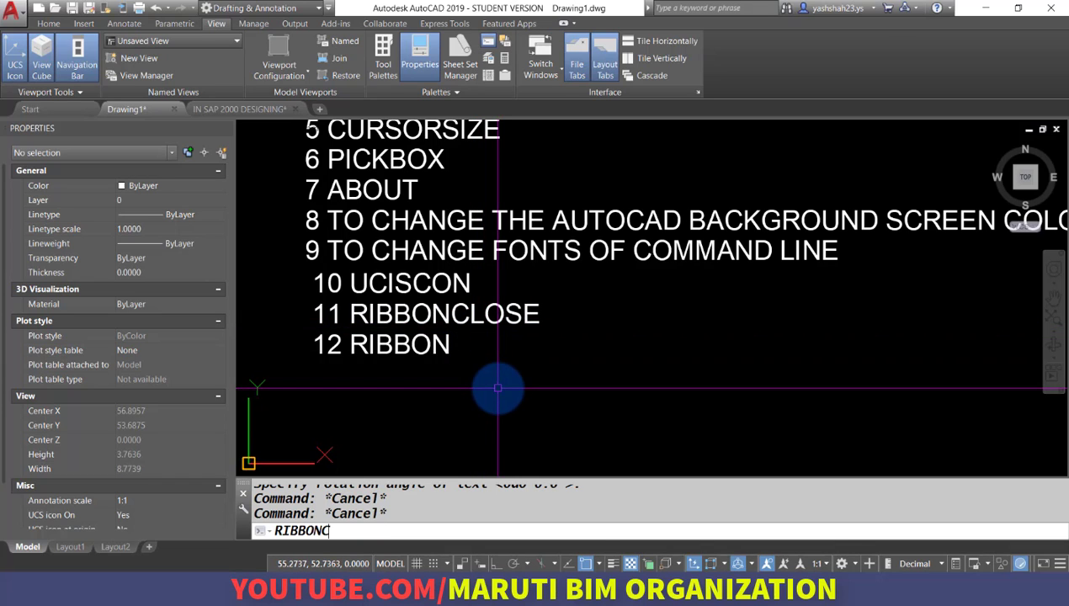
{"action": "type", "text": "RIBBONCLOSE"}
{"action": "key", "text": "Return"}
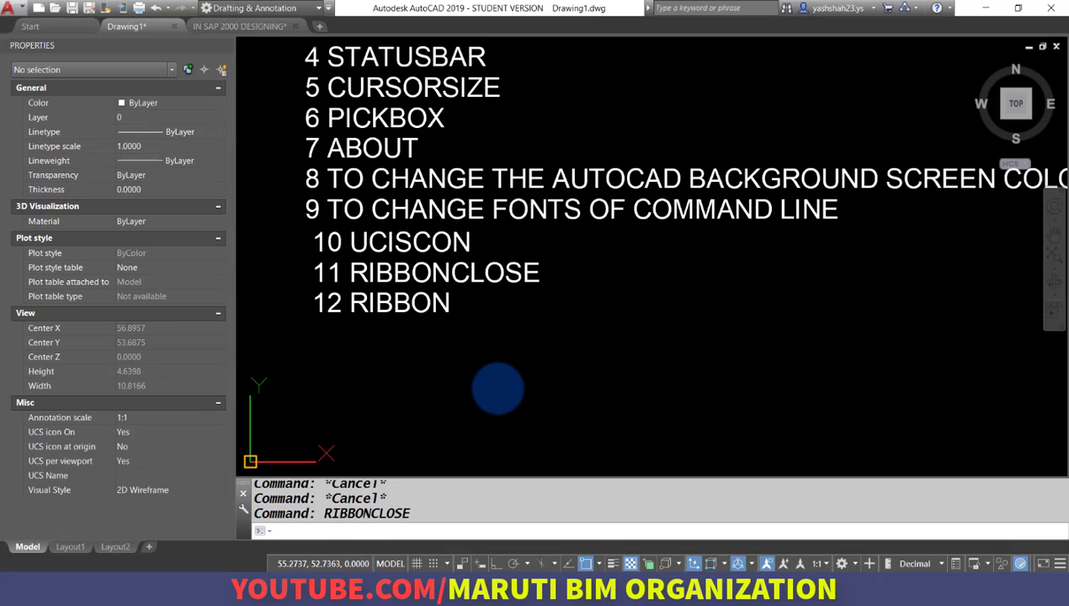
{"action": "type", "text": "RIBB"}
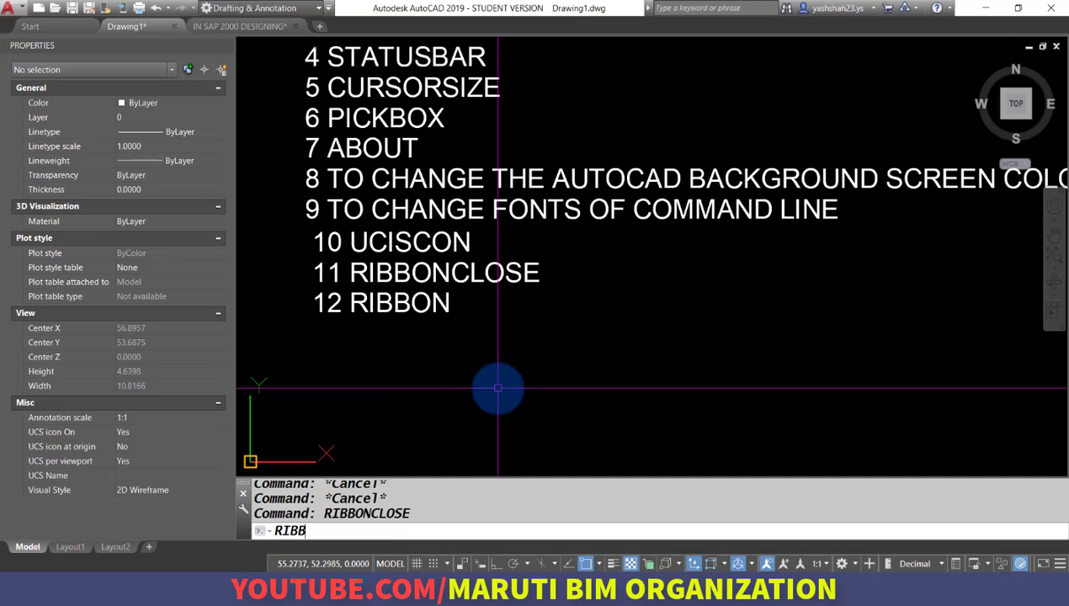
{"action": "type", "text": "ON"}
{"action": "key", "text": "Return"}
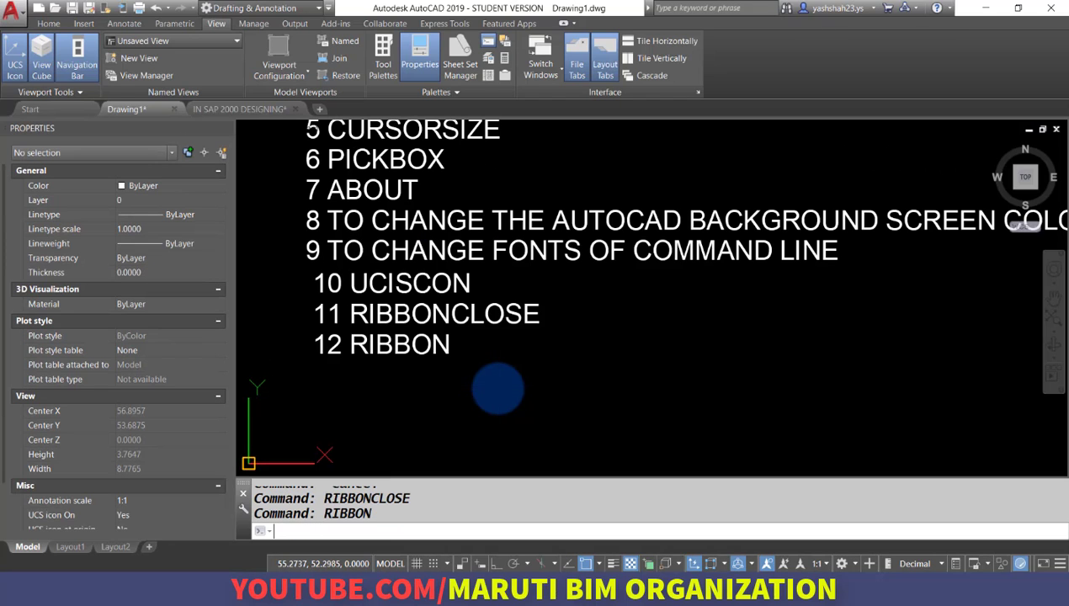
Switch to the course book in PDF-XChange Viewer and read the topics on repeating commands and using the Options command
{"action": "left_click", "coordinate": [544, 595]}
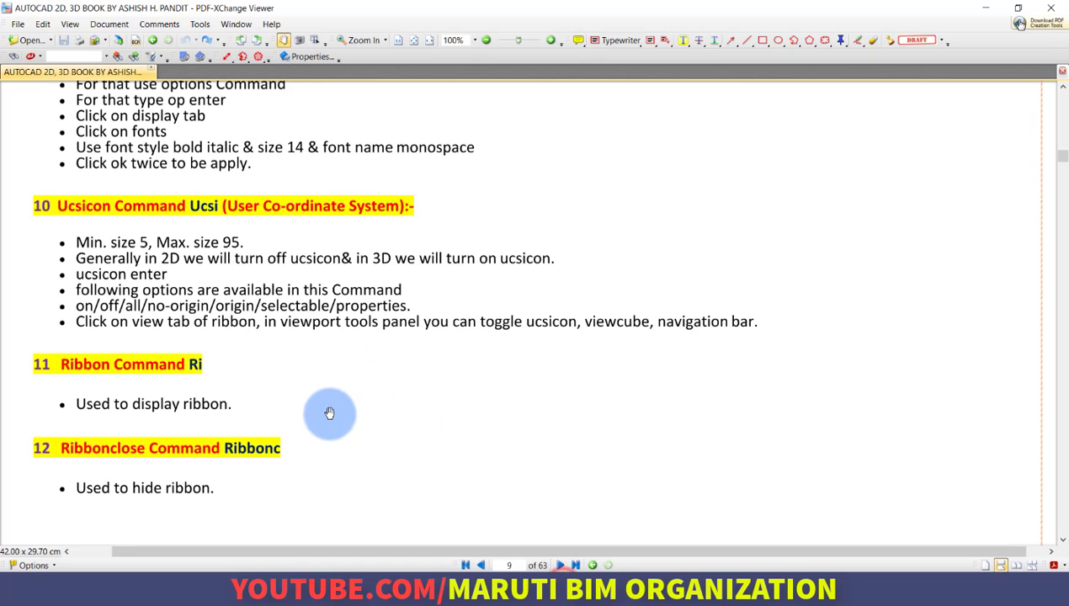
{"action": "mouse_move", "coordinate": [329, 412]}
{"action": "left_mouse_down"}
{"action": "mouse_move", "coordinate": [320, 288]}
{"action": "mouse_move", "coordinate": [288, 157]}
{"action": "left_mouse_up"}
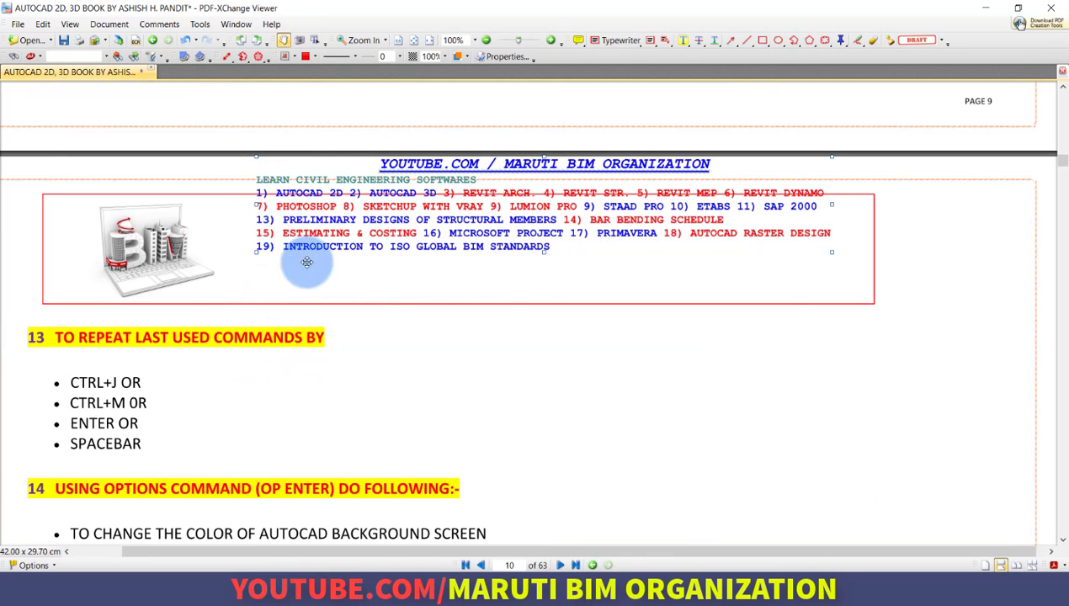
{"action": "key", "text": "ctrl+z"}
{"action": "left_click_drag", "start_coordinate": [382, 394], "coordinate": [389, 282]}
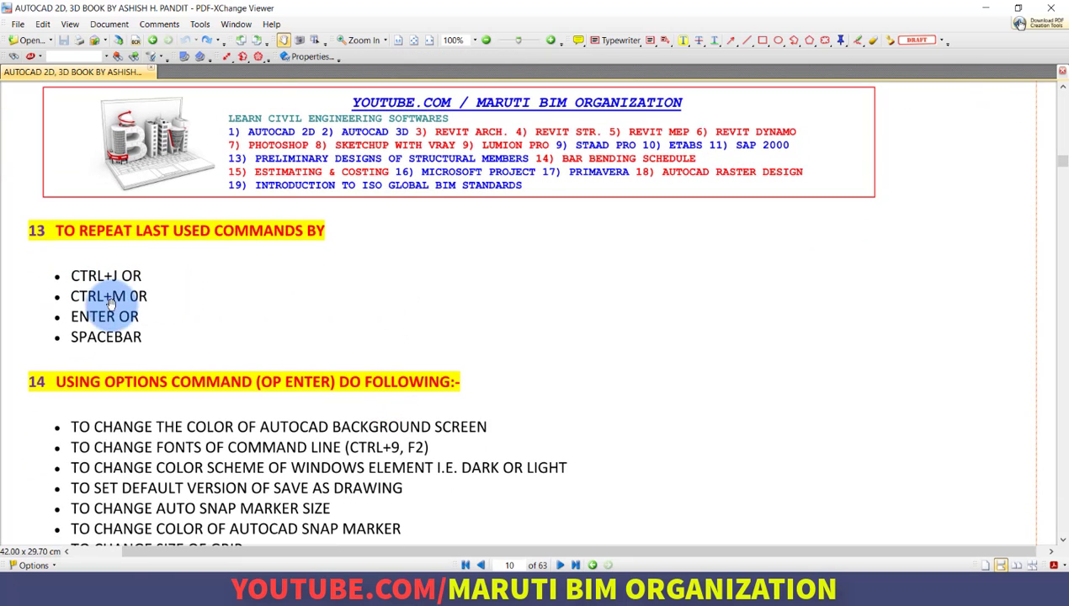
{"action": "left_click", "coordinate": [179, 337]}
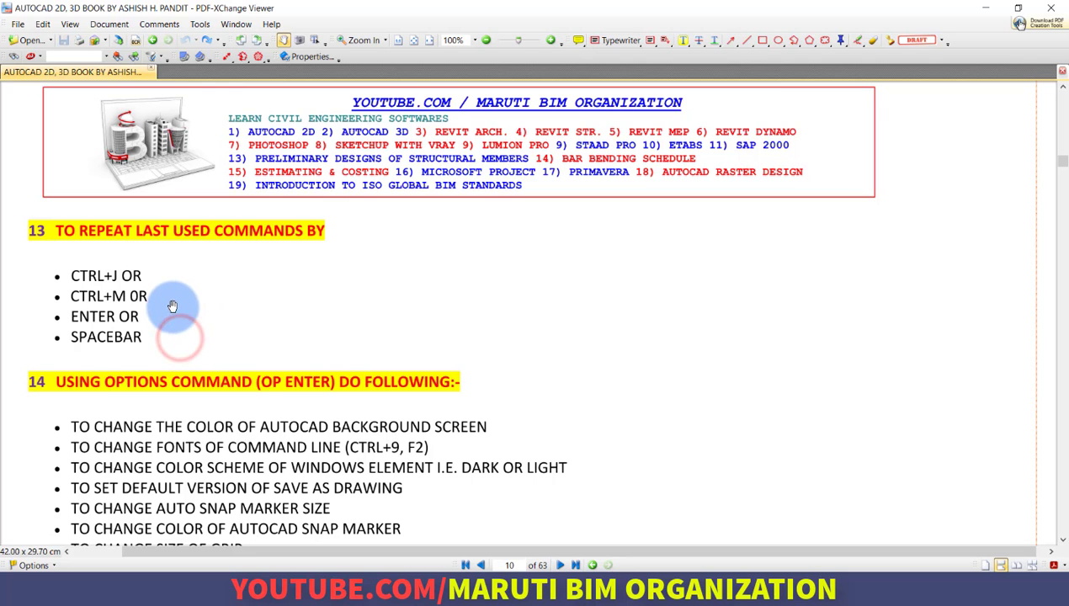
{"action": "scroll", "coordinate": [162, 286], "scroll_direction": "down", "scroll_amount": 2}
{"action": "left_click_drag", "start_coordinate": [170, 231], "coordinate": [172, 188]}
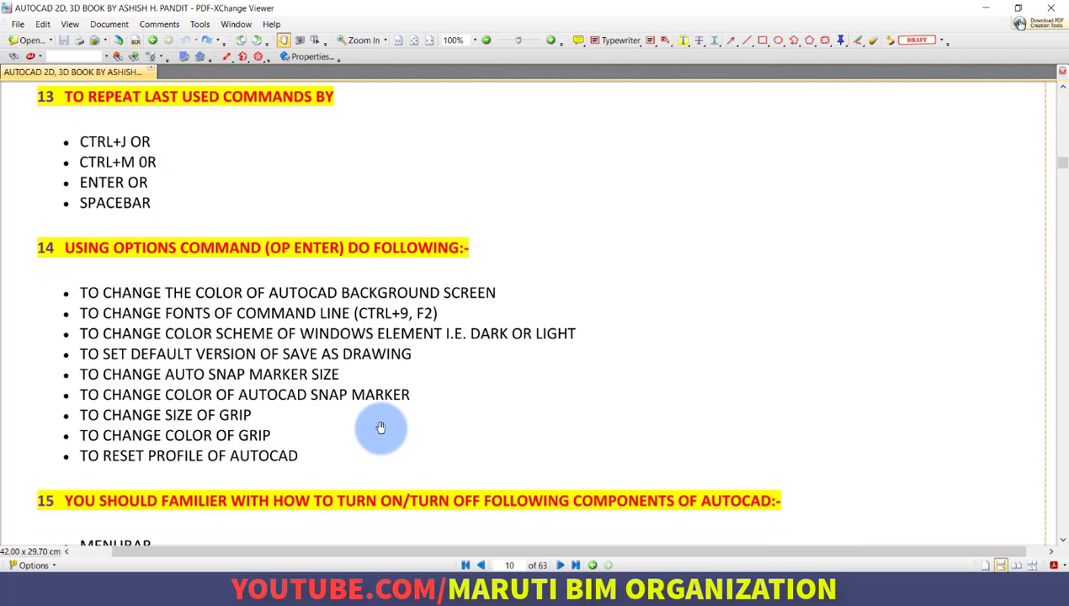
{"action": "left_click_drag", "start_coordinate": [381, 427], "coordinate": [394, 358]}
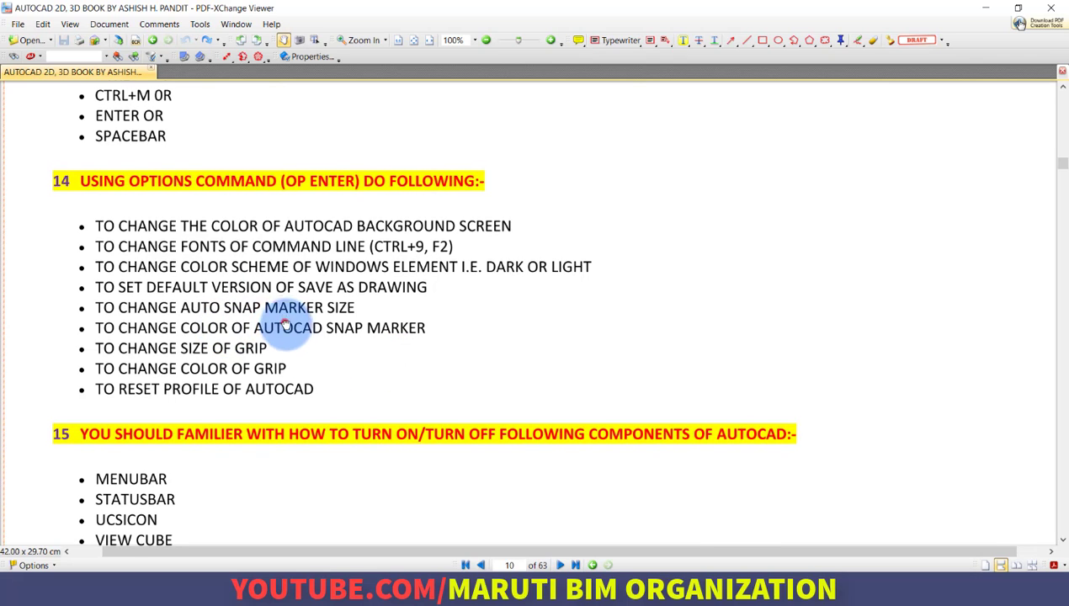
{"action": "left_click_drag", "start_coordinate": [283, 323], "coordinate": [289, 346]}
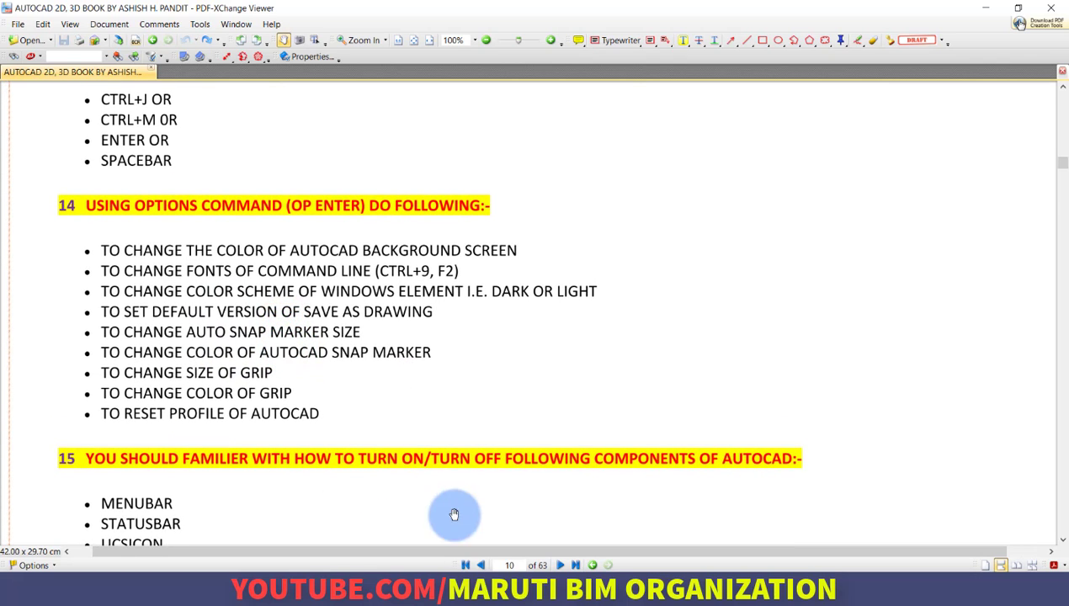
Return to AutoCAD and move the five-line "TO REPEAT LAST USED COMMAND" note below the "12 RIBBON" line
{"action": "left_click", "coordinate": [581, 571]}
{"action": "left_click", "coordinate": [508, 520]}
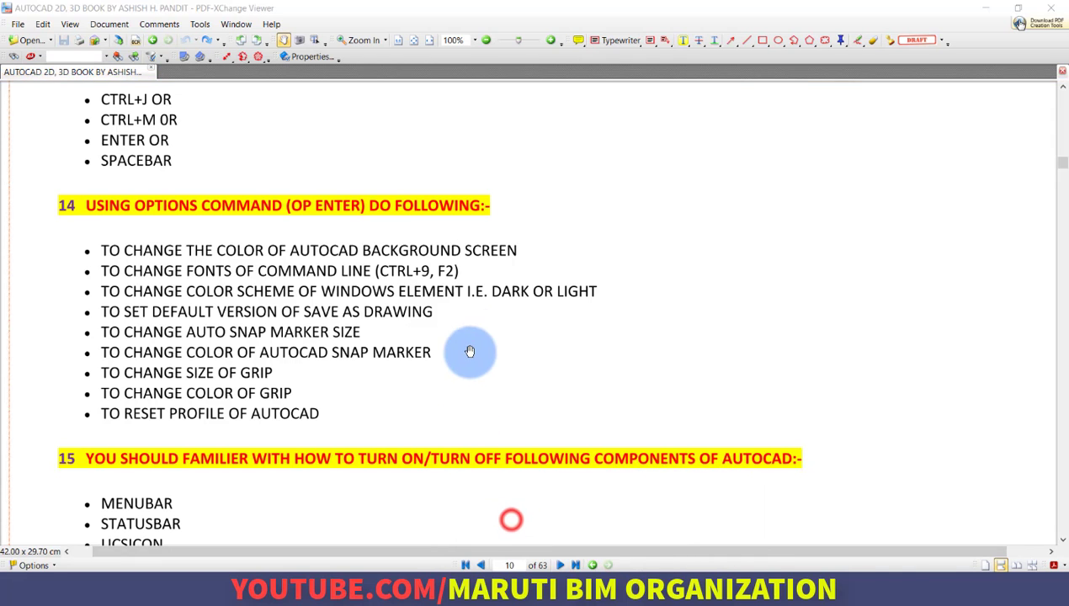
{"action": "scroll", "coordinate": [556, 360], "scroll_direction": "down", "scroll_amount": 3}
{"action": "scroll", "coordinate": [587, 317], "scroll_direction": "up", "scroll_amount": 5}
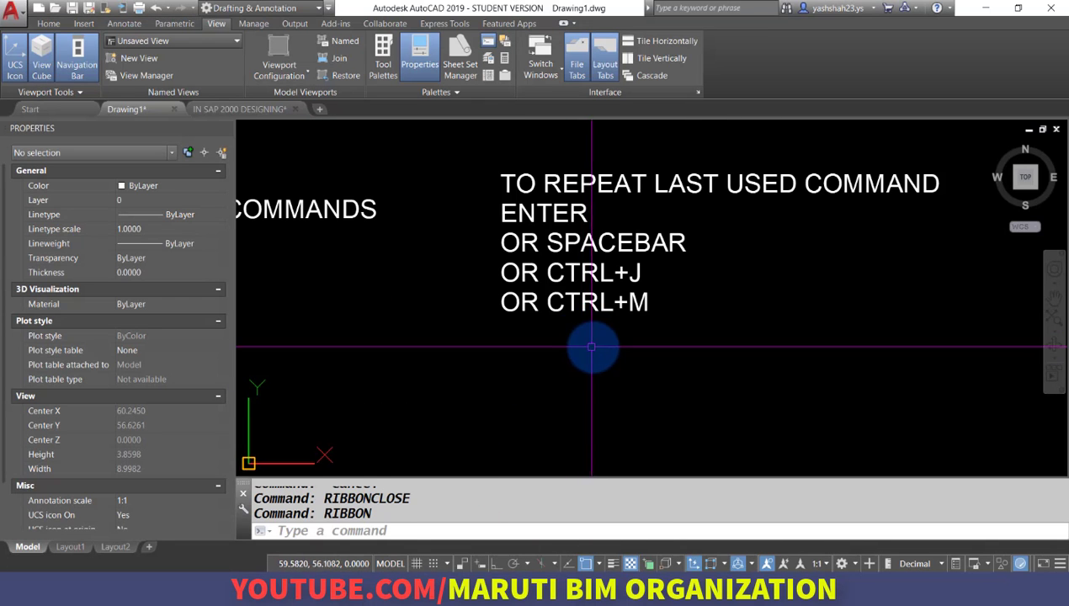
{"action": "left_click", "coordinate": [595, 348]}
{"action": "left_click", "coordinate": [507, 183]}
{"action": "type", "text": "m"}
{"action": "key", "text": "Return"}
{"action": "left_click", "coordinate": [507, 181]}
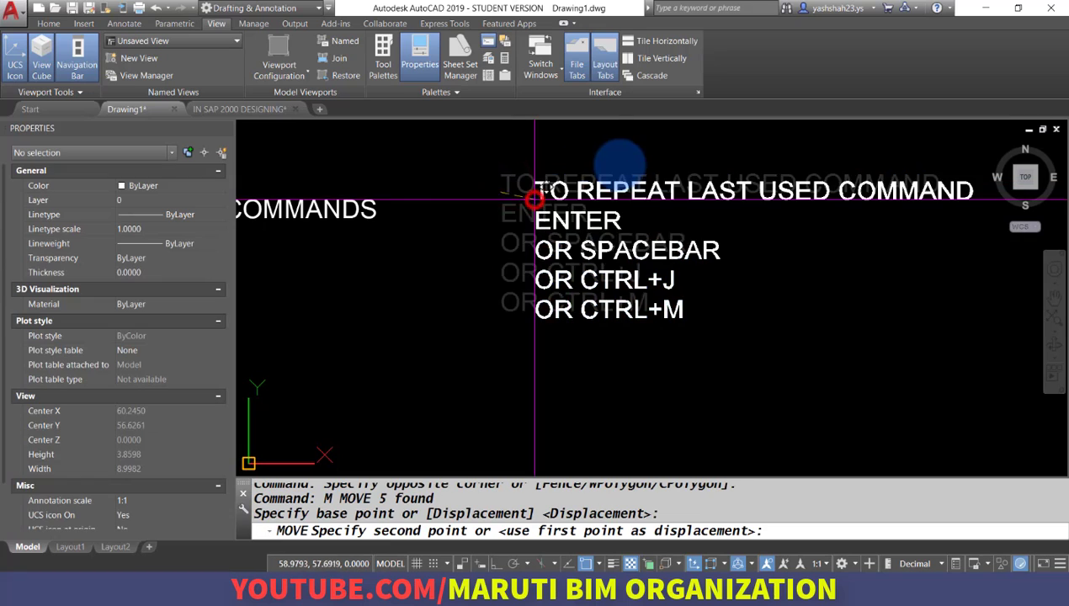
{"action": "scroll", "coordinate": [581, 177], "scroll_direction": "down", "scroll_amount": 6}
{"action": "scroll", "coordinate": [471, 307], "scroll_direction": "up", "scroll_amount": 5}
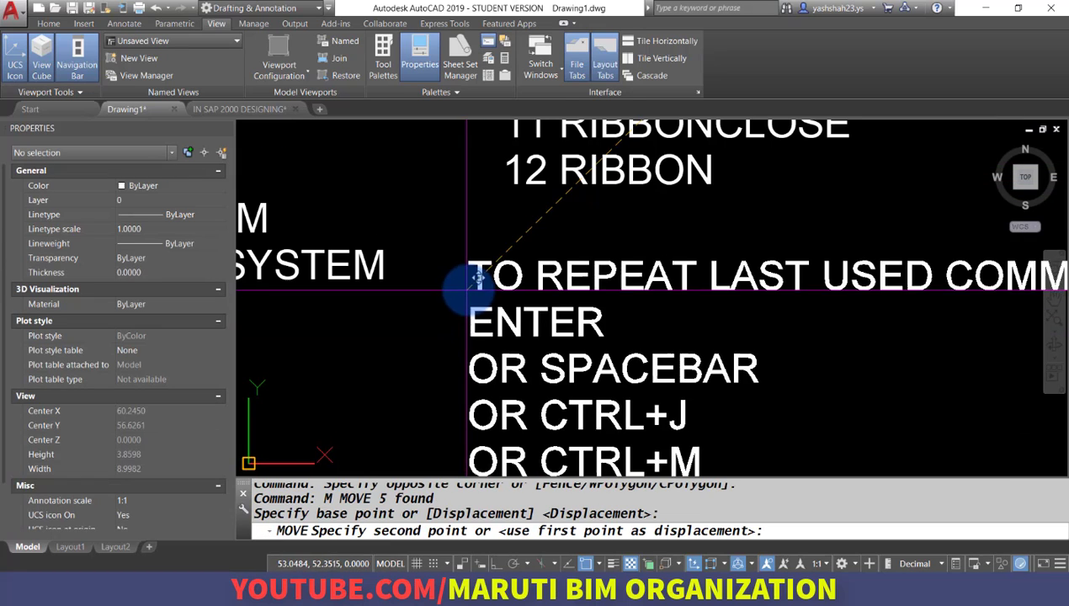
{"action": "left_click", "coordinate": [501, 246]}
{"action": "key", "text": "Escape"}
{"action": "left_click", "coordinate": [501, 242]}
{"action": "left_click", "coordinate": [499, 247]}
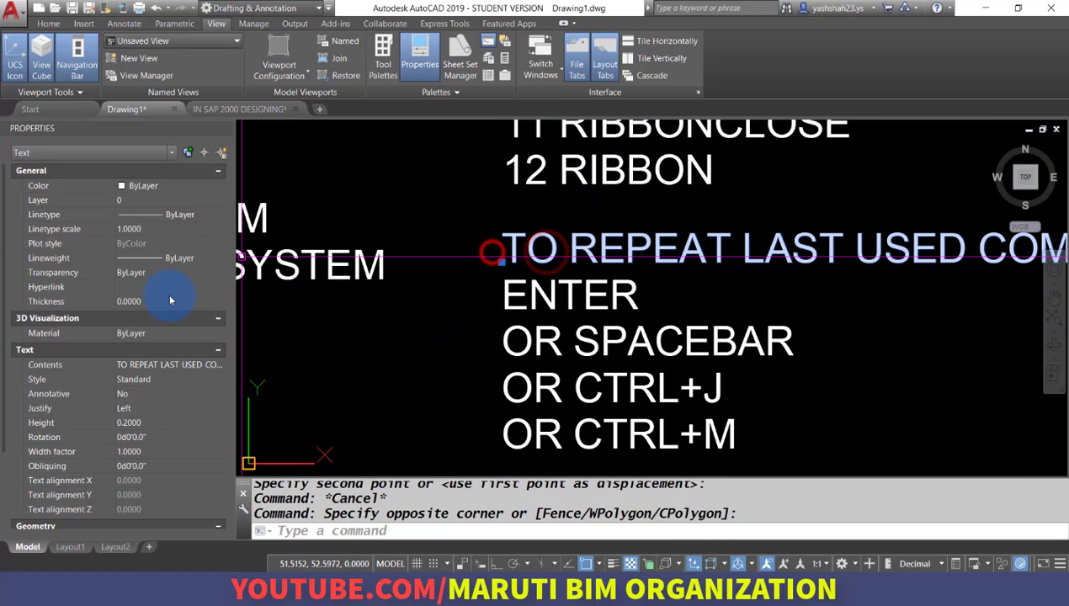
{"action": "left_click", "coordinate": [156, 379]}
{"action": "scroll", "coordinate": [484, 243], "scroll_direction": "down", "scroll_amount": 4}
{"action": "key", "text": "Escape"}
Set the color of the four text lines from "ENTER" to "OR CTRL+M" to Yellow
{"action": "left_click", "coordinate": [678, 350]}
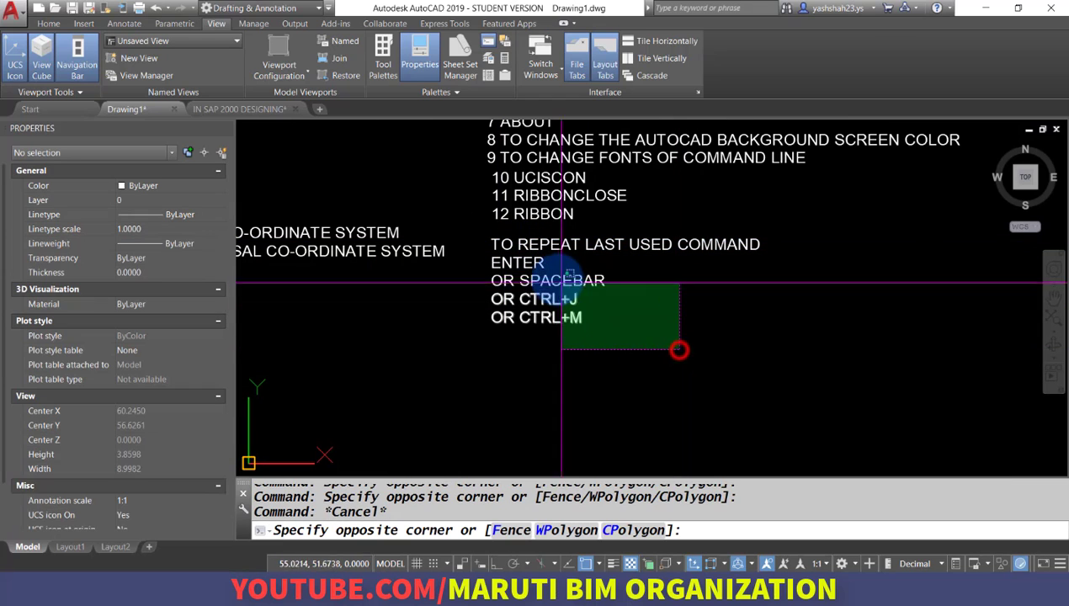
{"action": "left_click", "coordinate": [523, 265]}
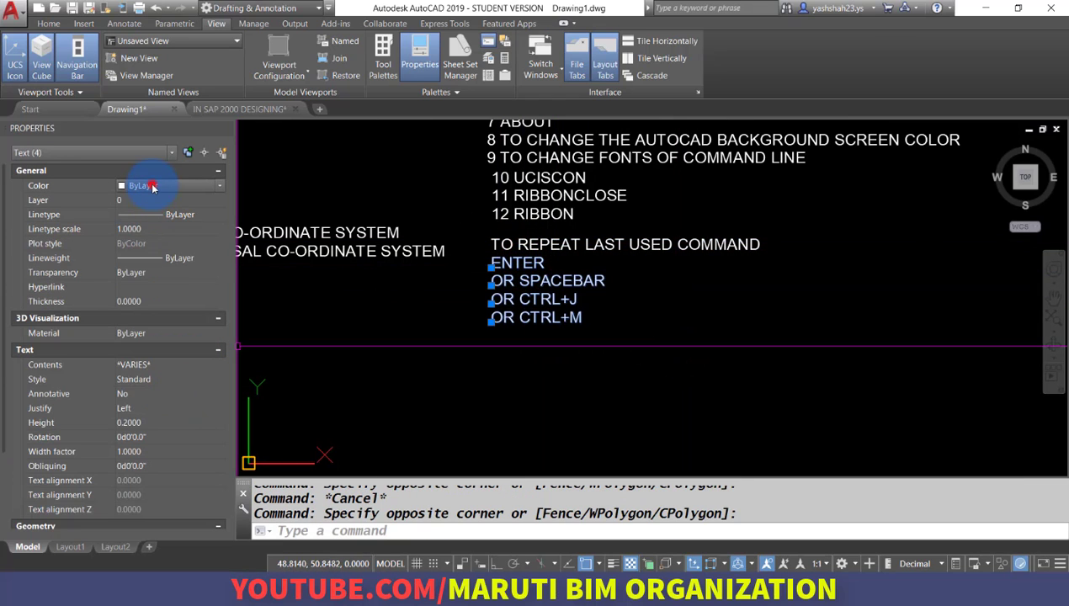
{"action": "left_click", "coordinate": [152, 187]}
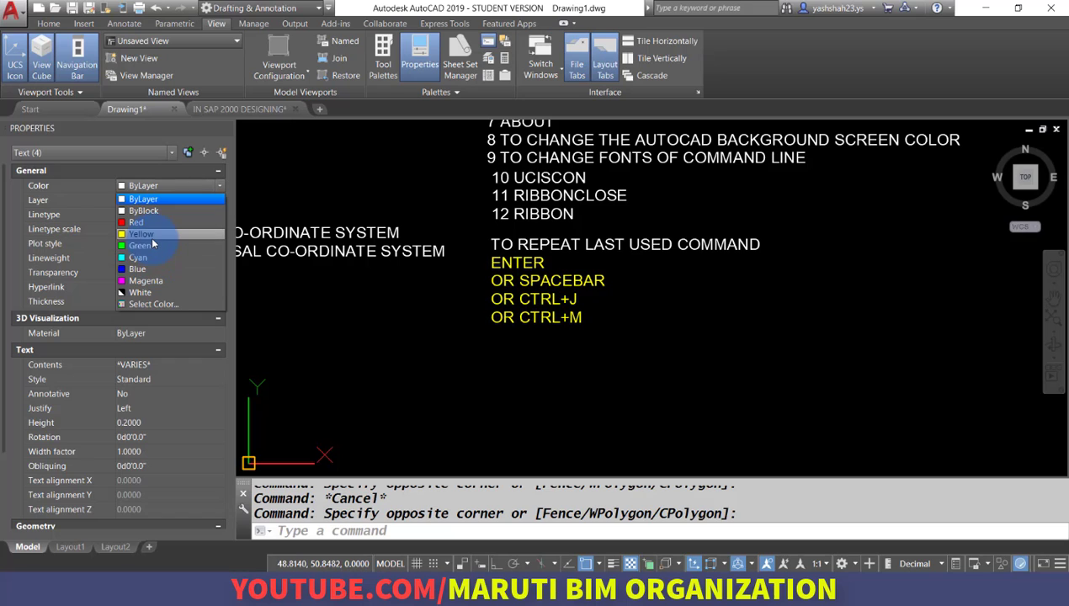
{"action": "left_click", "coordinate": [145, 235]}
{"action": "key", "text": "Escape"}
Add a single-line text note "14 OPTIONS COMMAND OP" below the yellow lines, keeping the default height and rotation
{"action": "middle_click_drag", "start_coordinate": [525, 296], "coordinate": [494, 306]}
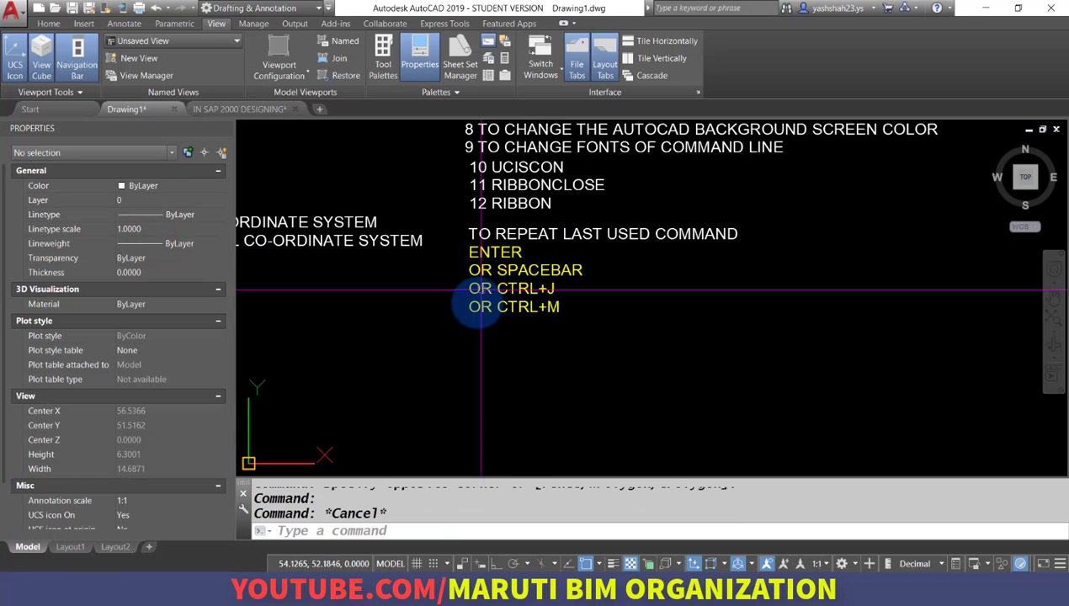
{"action": "type", "text": "DT"}
{"action": "key", "text": "Return"}
{"action": "left_click", "coordinate": [470, 349]}
{"action": "key", "text": "Return"}
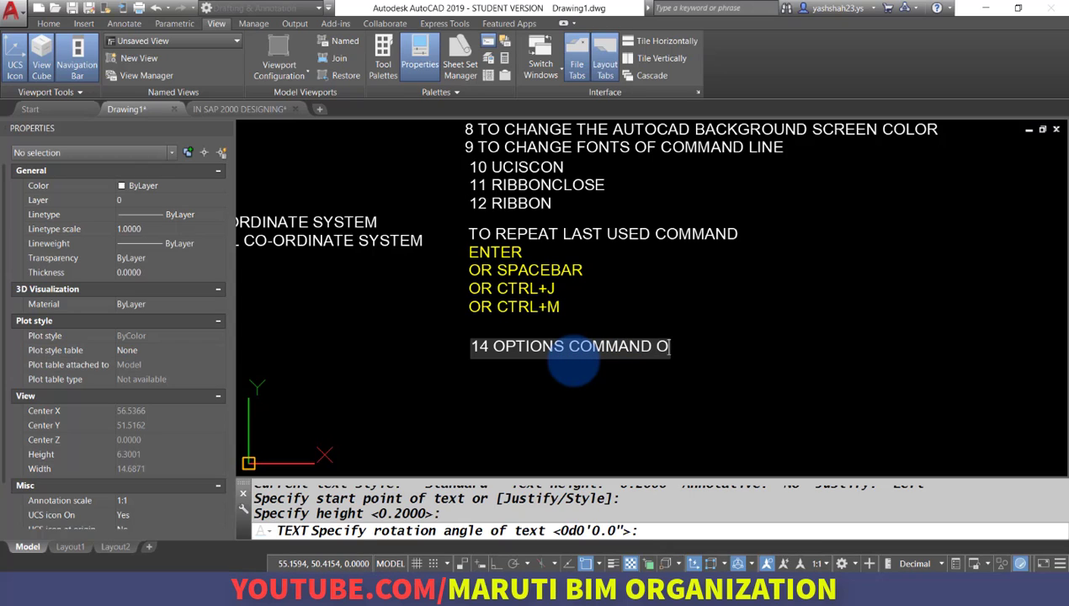
{"action": "type", "text": "P"}
{"action": "key", "text": "Escape"}
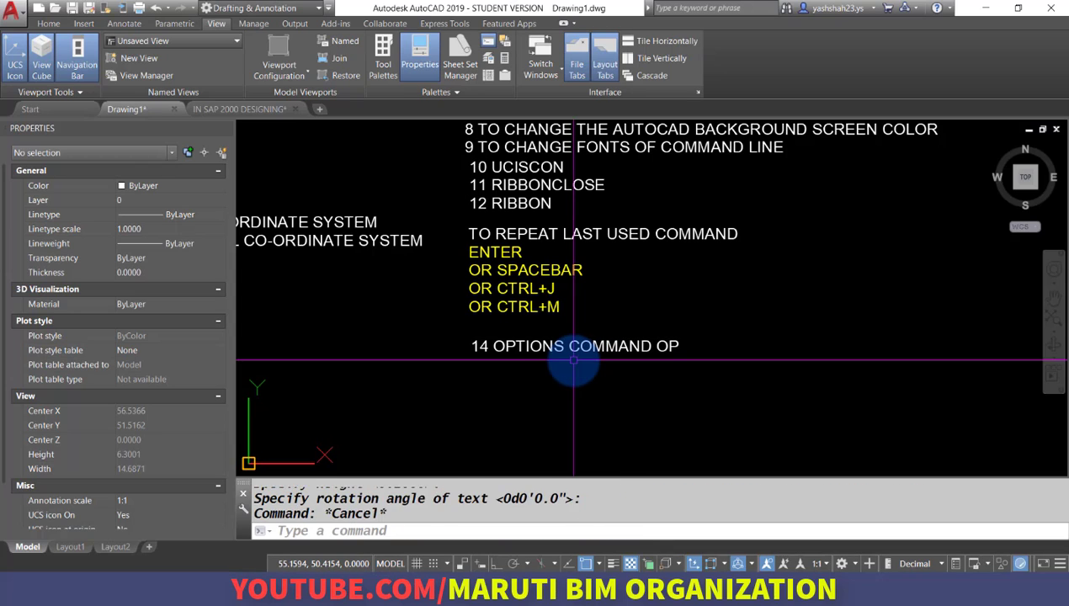
Add the number 13 in front of the text line "TO REPEAT LAST USED COMMAND"
{"action": "key", "text": "Escape"}
{"action": "double_click", "coordinate": [465, 237]}
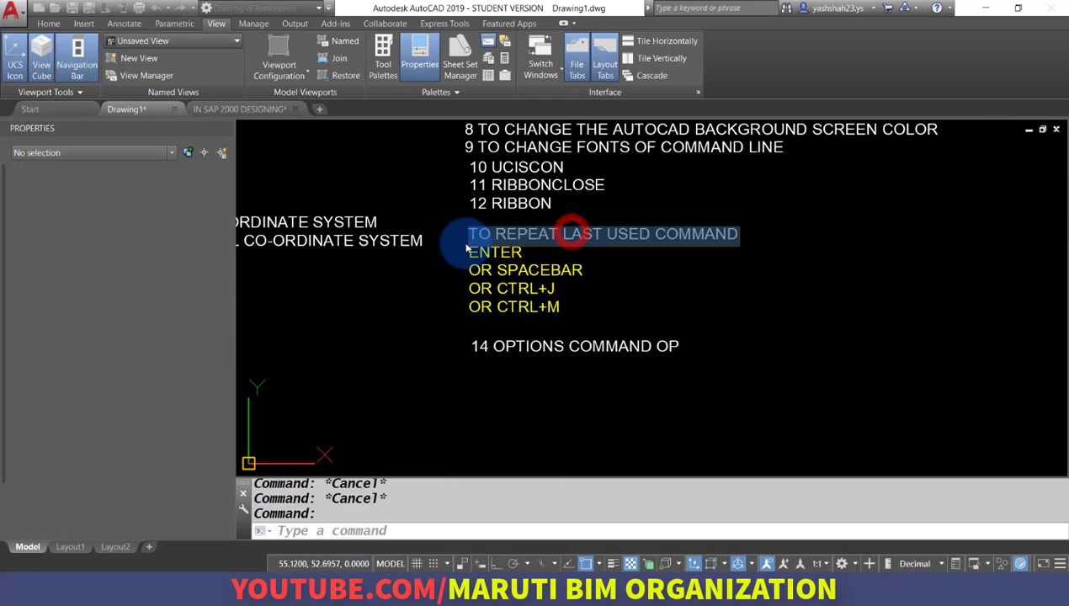
{"action": "left_click", "coordinate": [470, 237]}
{"action": "type", "text": "13"}
{"action": "left_click", "coordinate": [662, 290]}
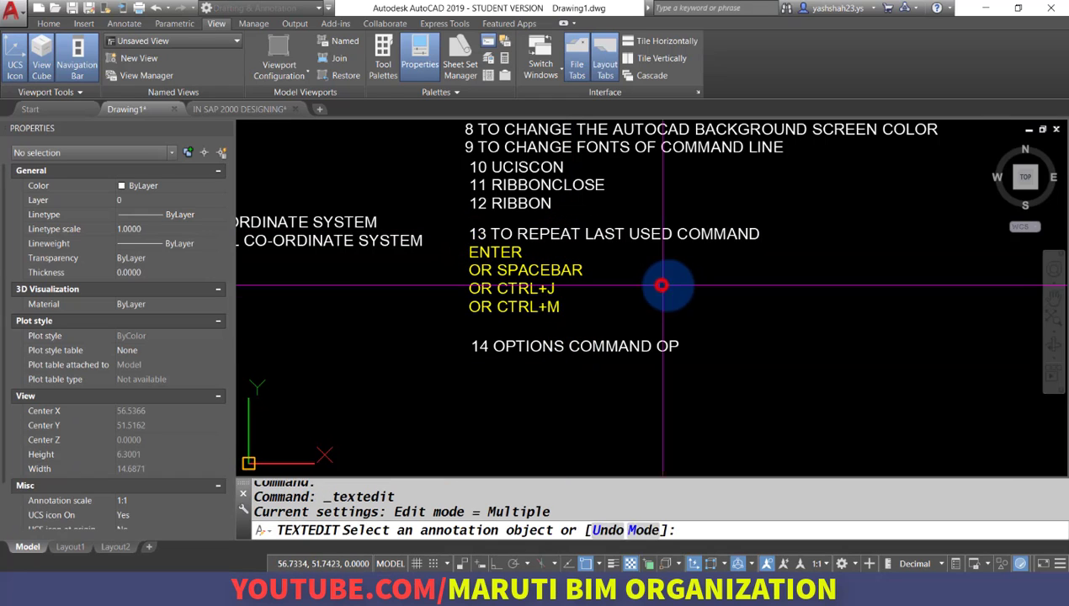
{"action": "key", "text": "Escape"}
{"action": "key", "text": "Escape"}
Save the drawing in Documents under the file name "AUTOCAD 2D SESSION"
{"action": "key", "text": "ctrl+s"}
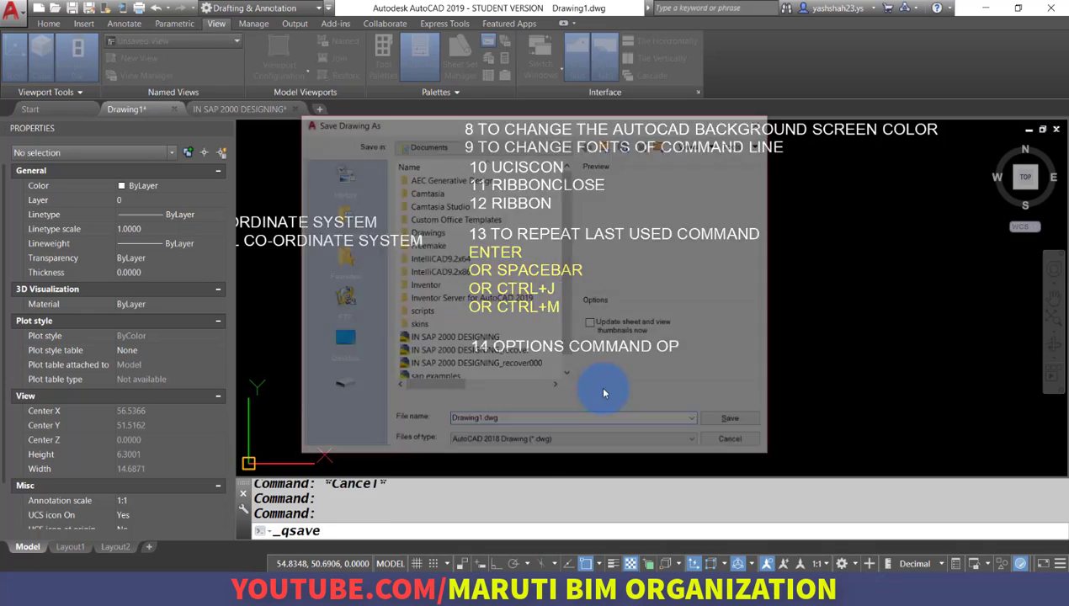
{"action": "key", "text": "Escape"}
{"action": "middle_click_drag", "start_coordinate": [604, 371], "coordinate": [514, 323]}
{"action": "key", "text": "ctrl+s"}
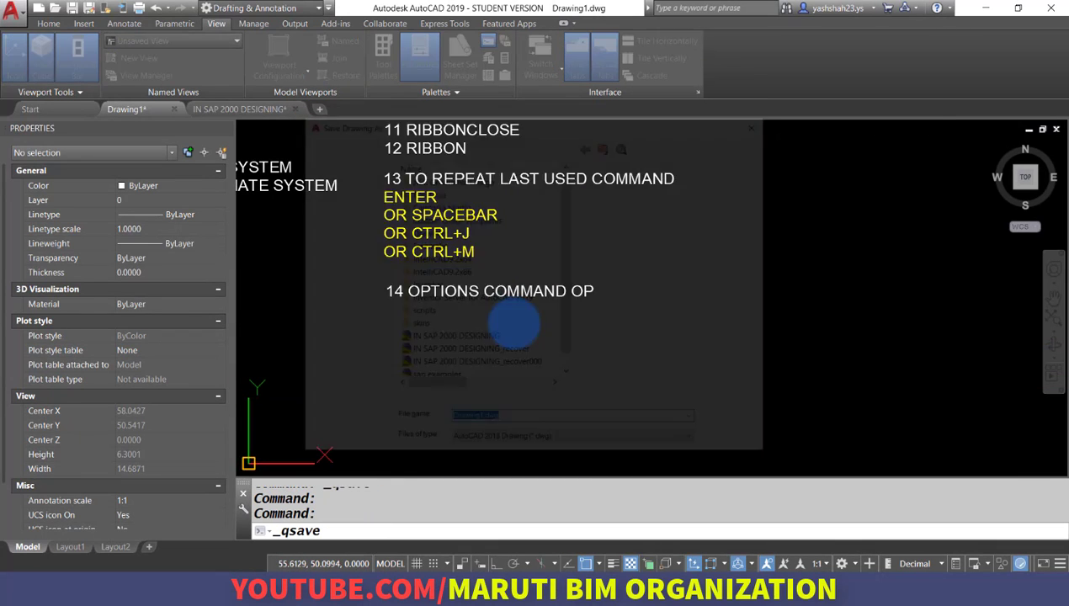
{"action": "type", "text": "AUTOCAD 2D SESSION"}
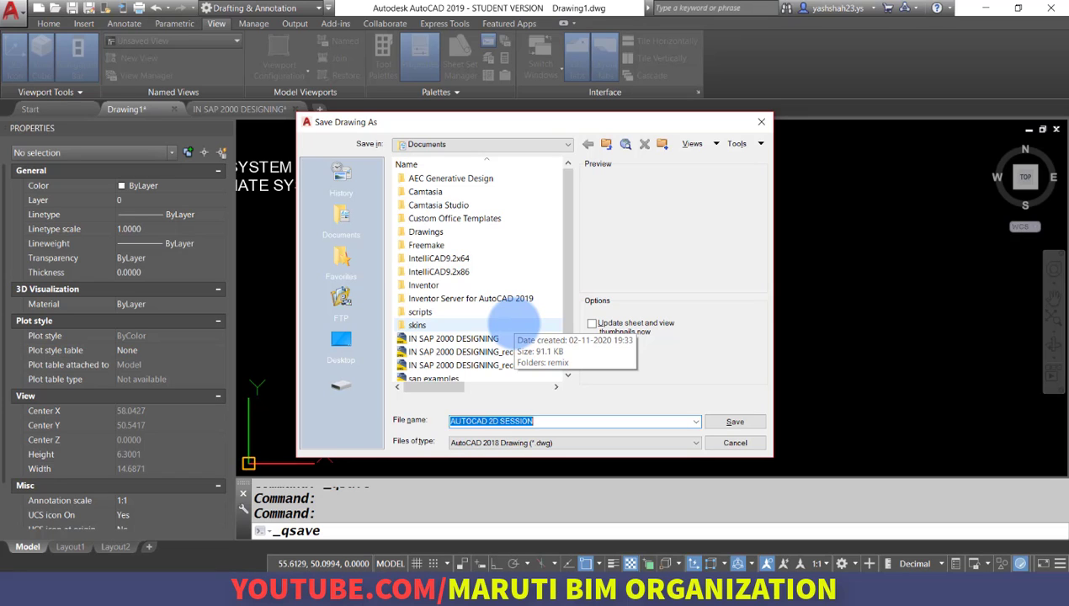
{"action": "key", "text": "Return"}
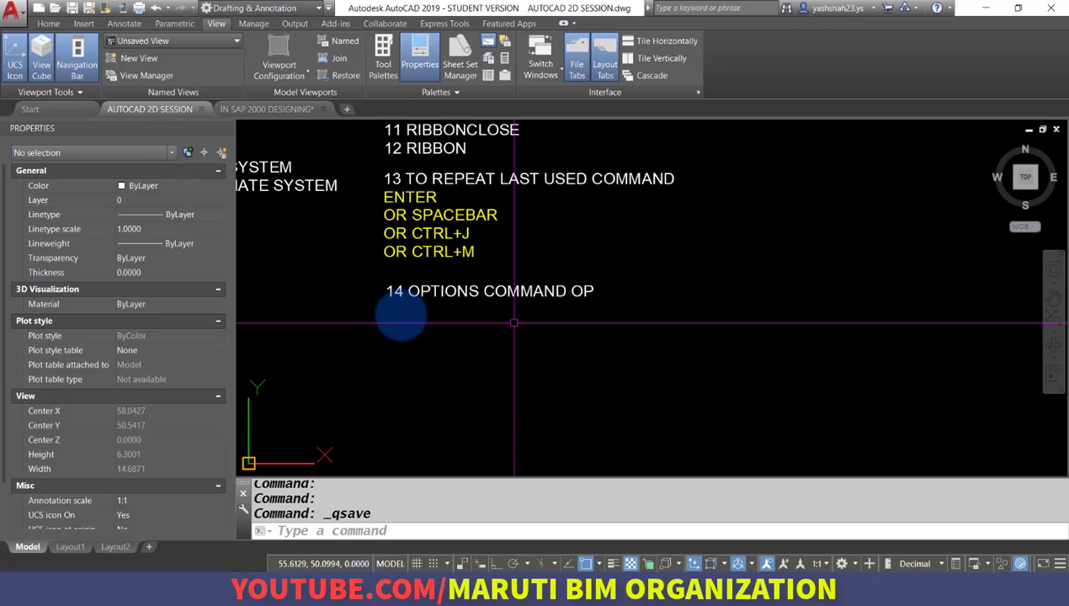
Switch to the AutoCAD book in PDF-XChange Viewer, read the Options command tasks under item 14, and return to AutoCAD
{"action": "scroll", "coordinate": [381, 324], "scroll_direction": "up", "scroll_amount": 2}
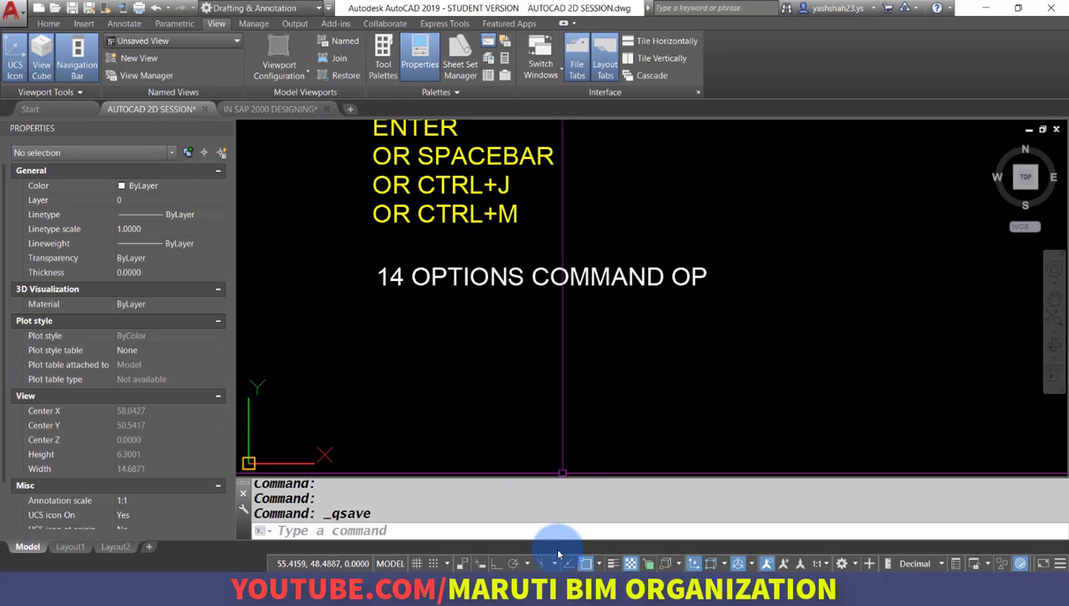
{"action": "left_click", "coordinate": [547, 589]}
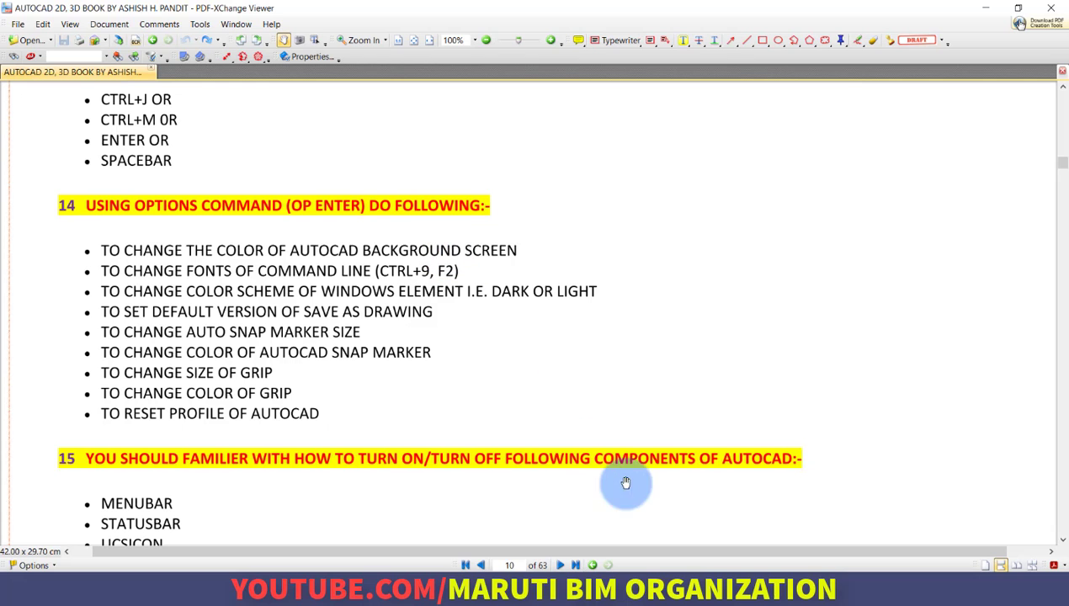
{"action": "left_click", "coordinate": [539, 547]}
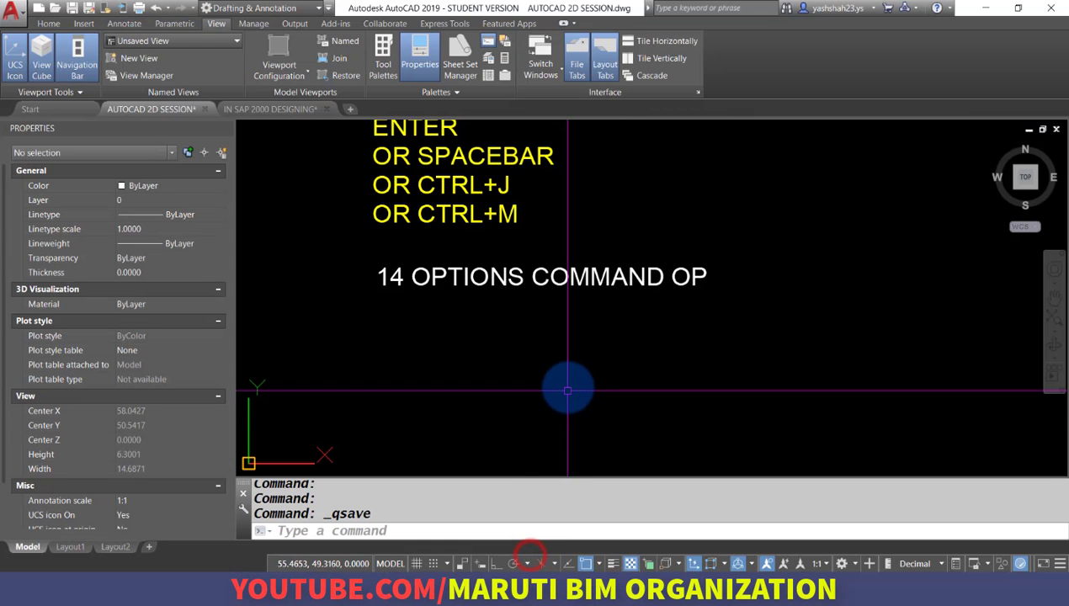
Look through the colour choices for the 2D model space uniform background in the Options display settings, leaving the colour unchanged
{"action": "type", "text": "OP"}
{"action": "key", "text": "Return"}
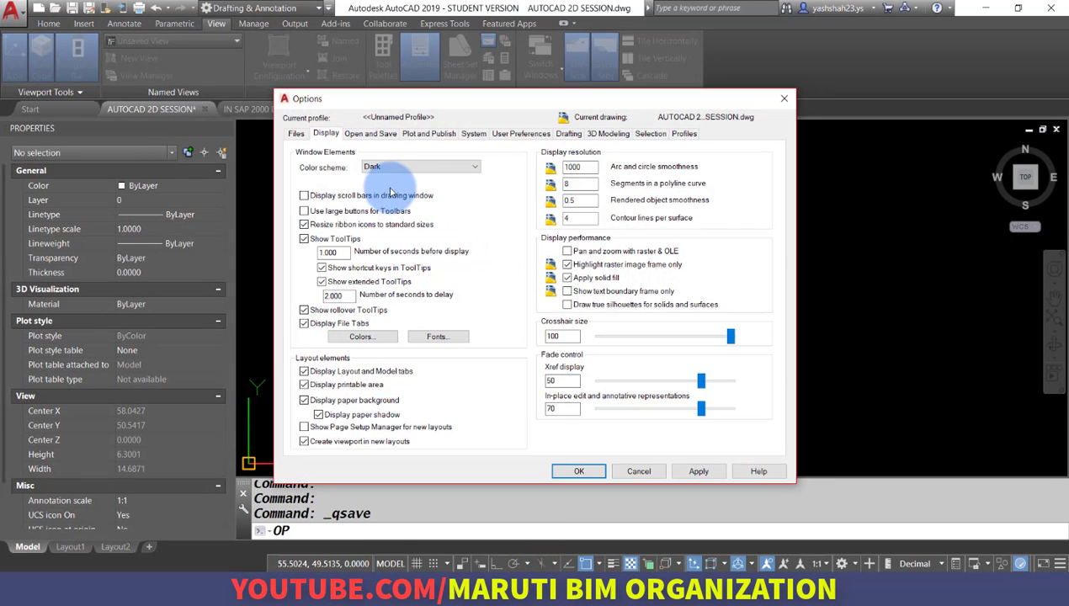
{"action": "left_click", "coordinate": [326, 128]}
{"action": "left_click", "coordinate": [378, 338]}
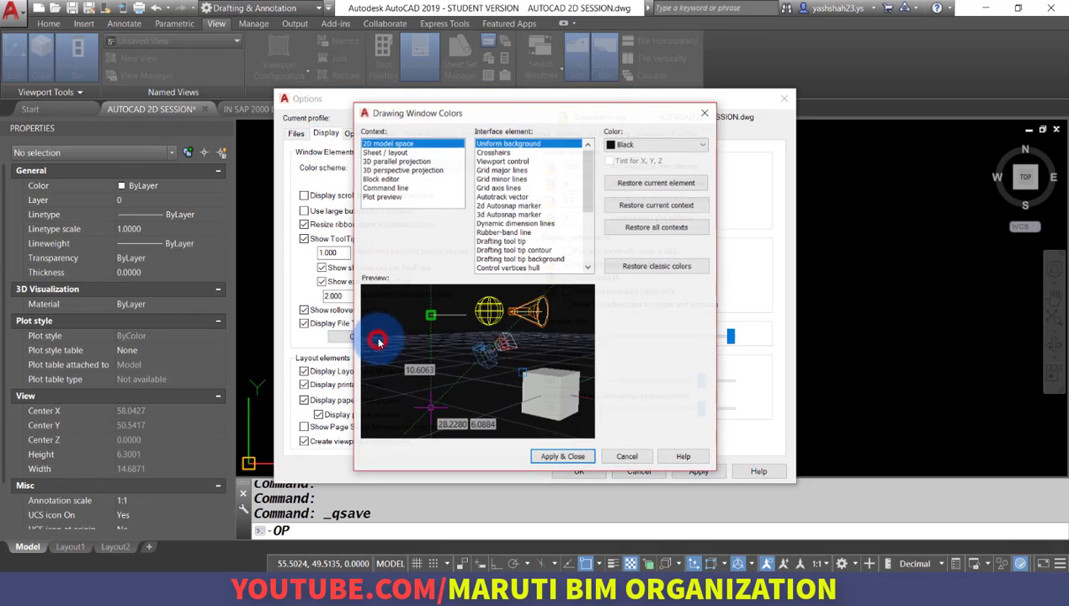
{"action": "left_click", "coordinate": [651, 144]}
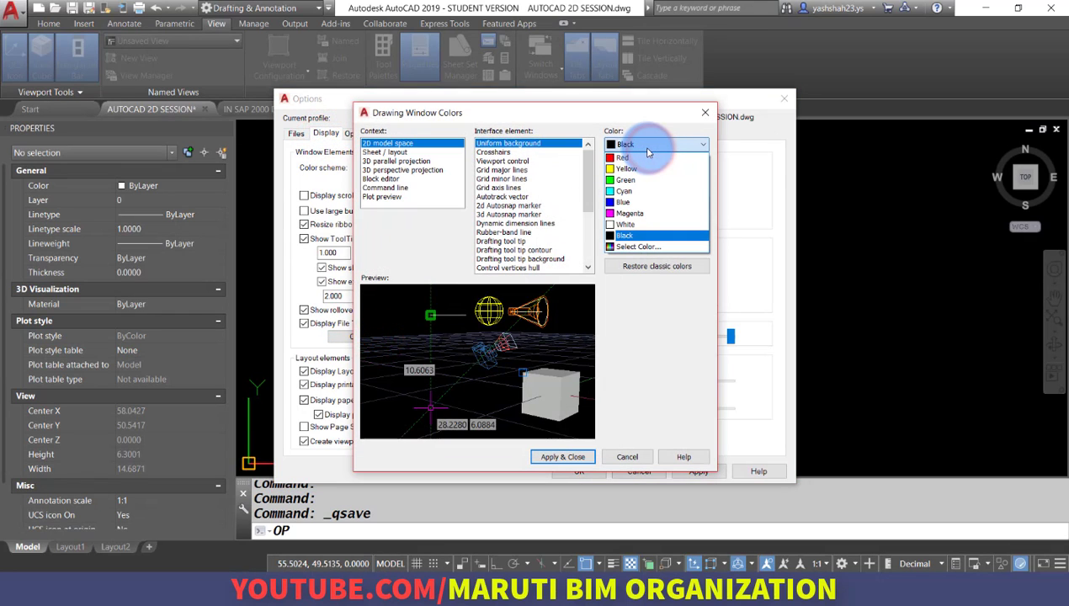
{"action": "left_click", "coordinate": [709, 112]}
{"action": "left_click", "coordinate": [709, 112]}
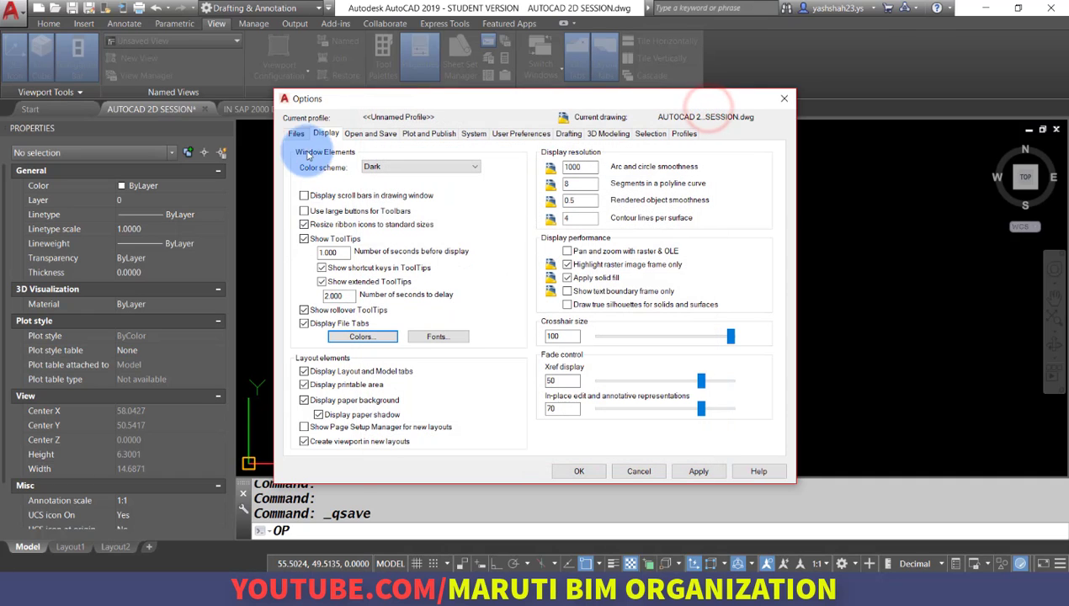
Review the command line window font sizes, apply the font settings and close Options
{"action": "left_click", "coordinate": [436, 336]}
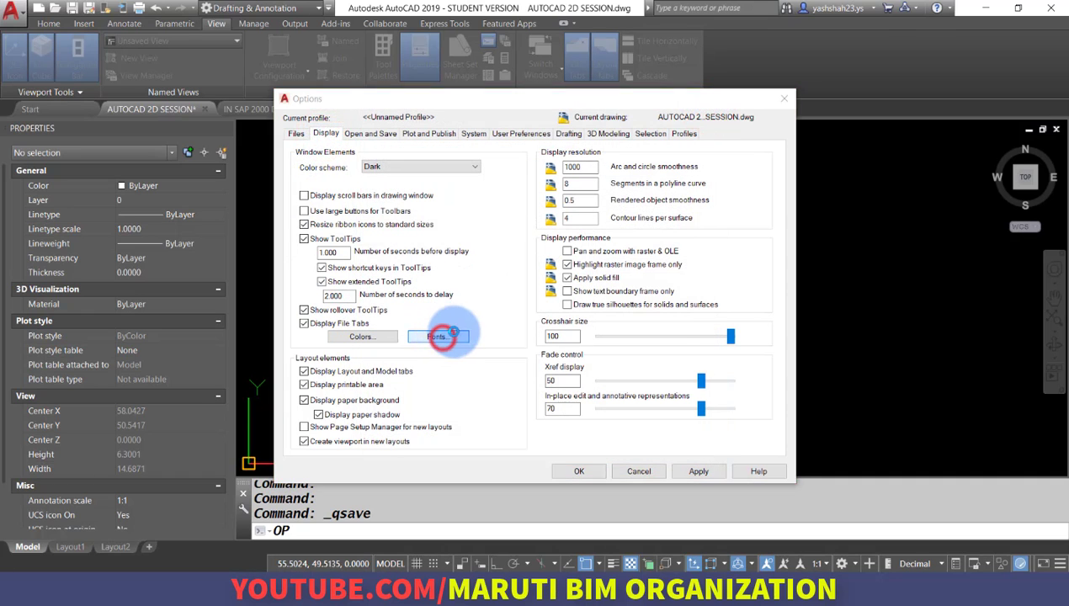
{"action": "left_click", "coordinate": [595, 283]}
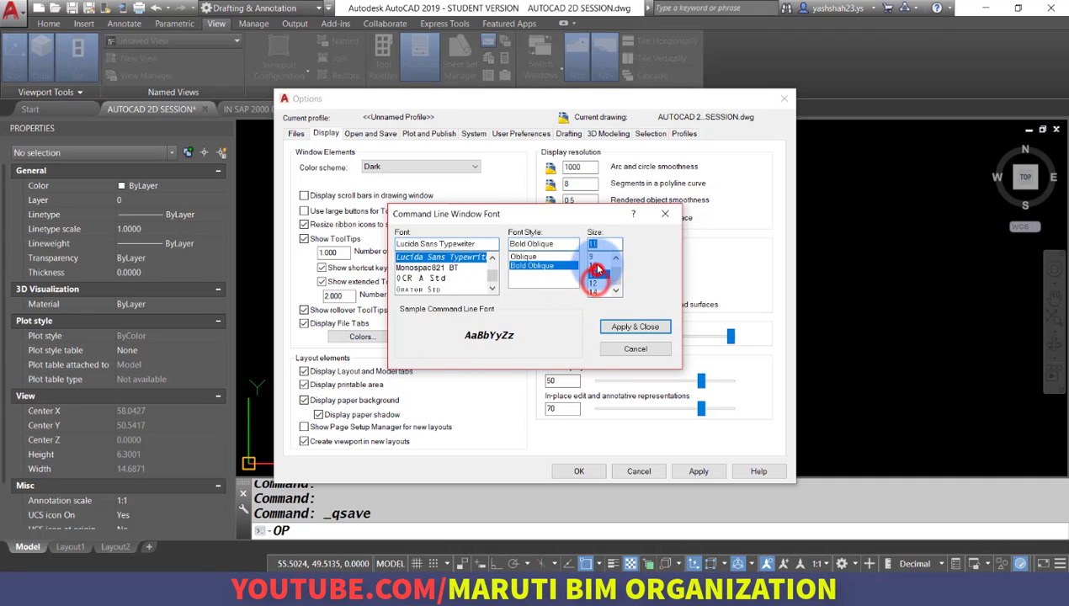
{"action": "left_click", "coordinate": [635, 326]}
{"action": "left_click", "coordinate": [581, 472]}
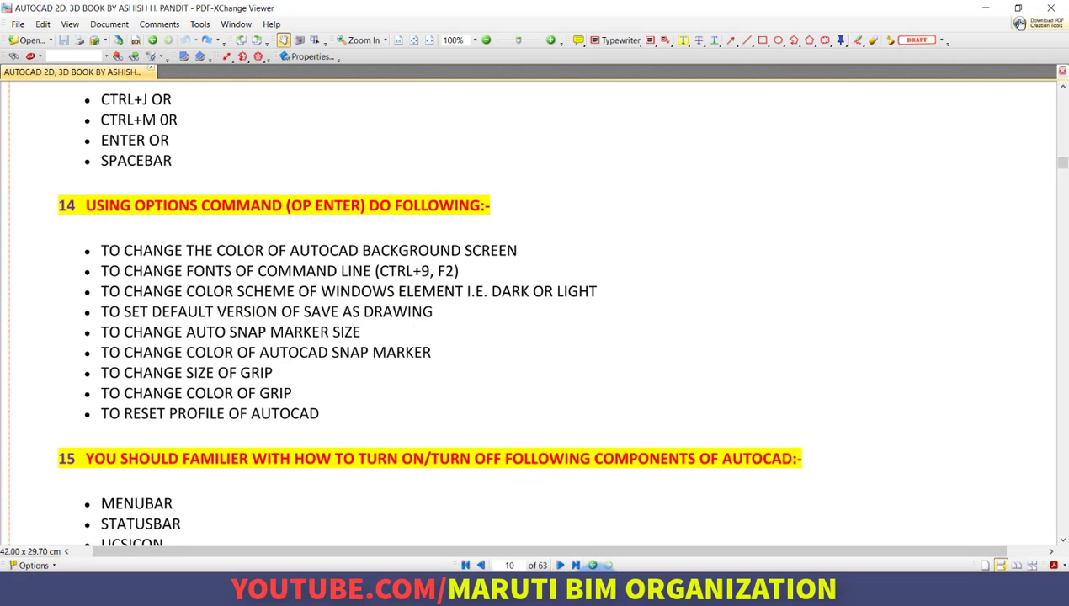
Return to the AutoCAD drawing and apply the Light color scheme to the window elements in Options
{"action": "mouse_move", "coordinate": [598, 594]}
{"action": "left_click", "coordinate": [562, 528]}
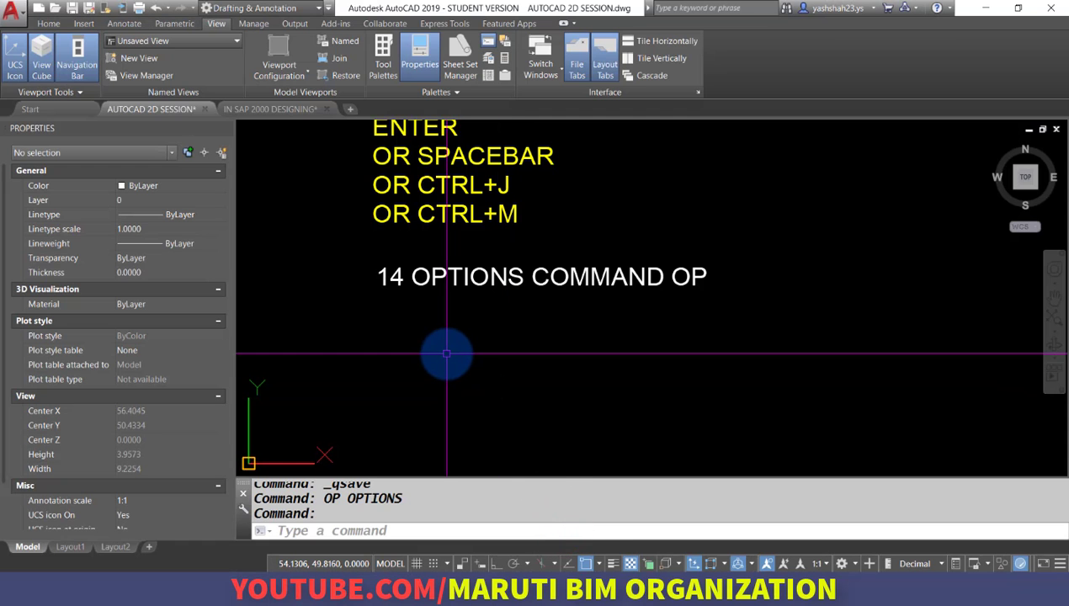
{"action": "type", "text": "OP"}
{"action": "key", "text": "Return"}
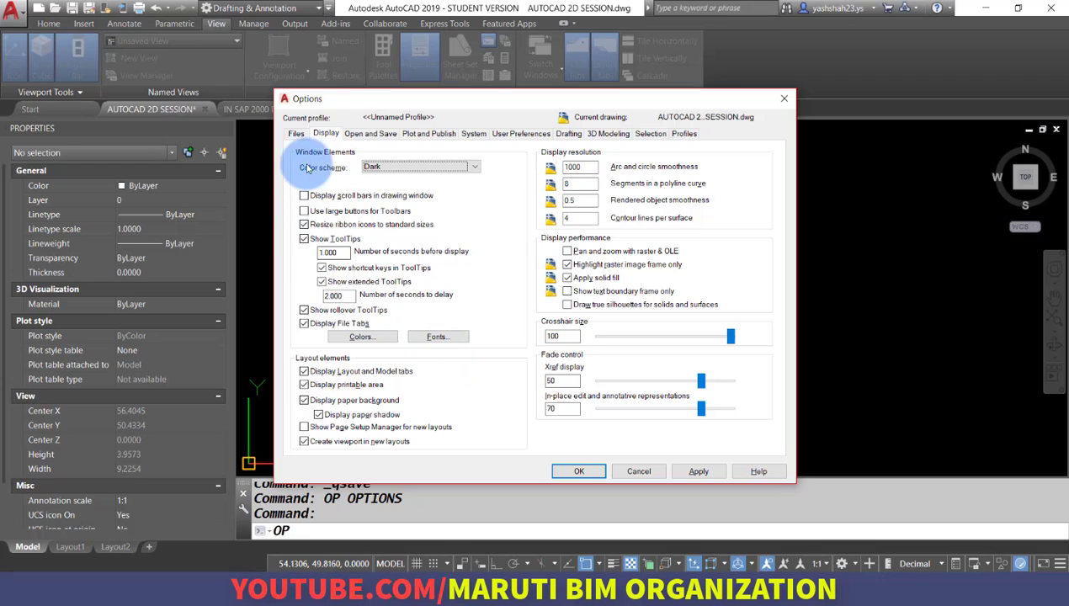
{"action": "left_click", "coordinate": [391, 168]}
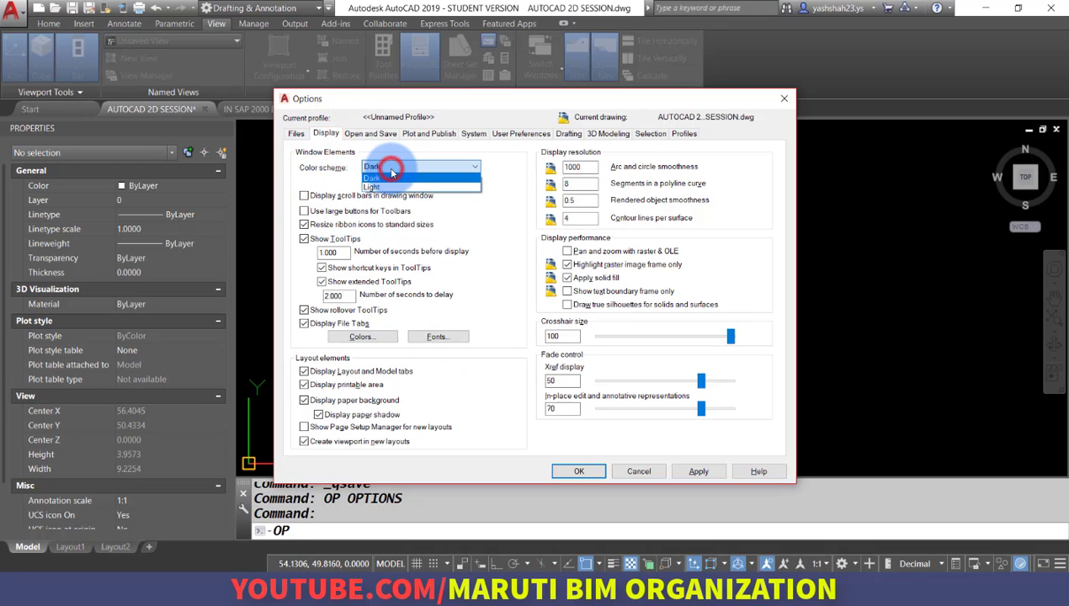
{"action": "left_click", "coordinate": [393, 186]}
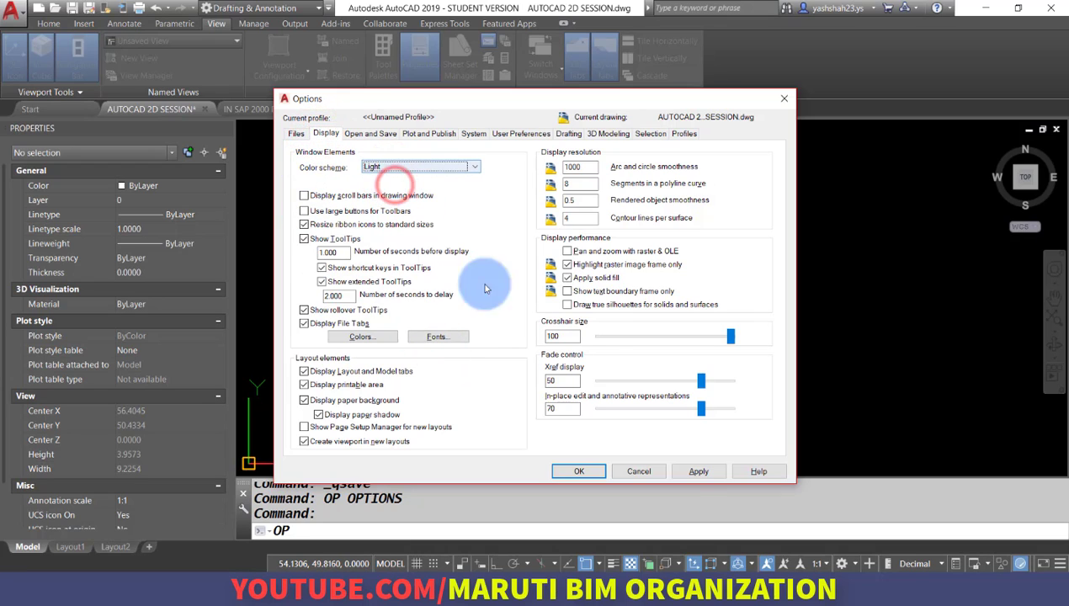
{"action": "left_click", "coordinate": [697, 472]}
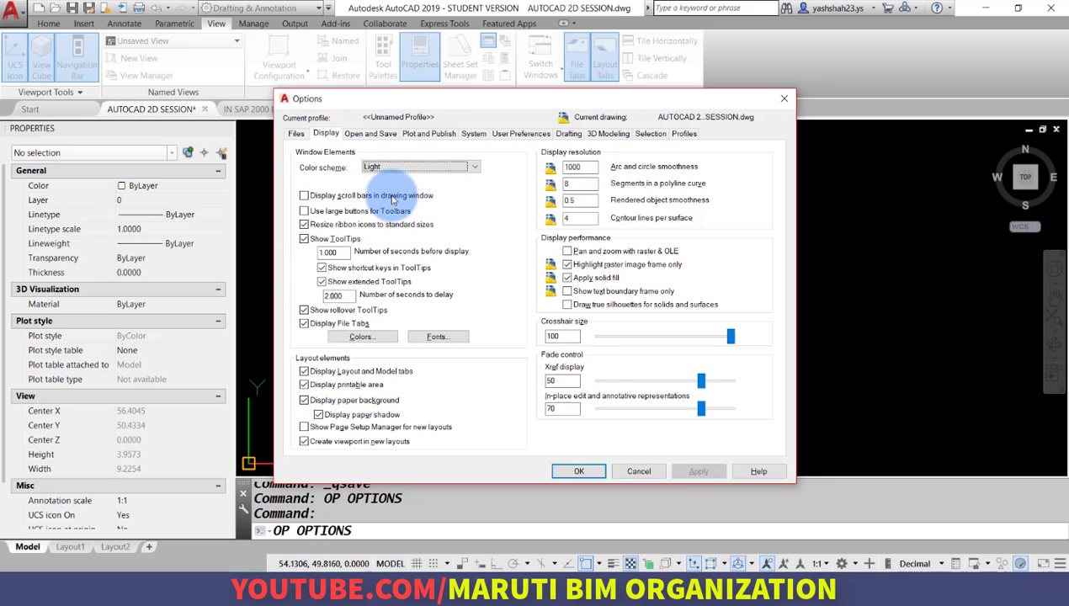
Set the window elements' color scheme back to Dark, apply it and close Options
{"action": "left_click", "coordinate": [419, 166]}
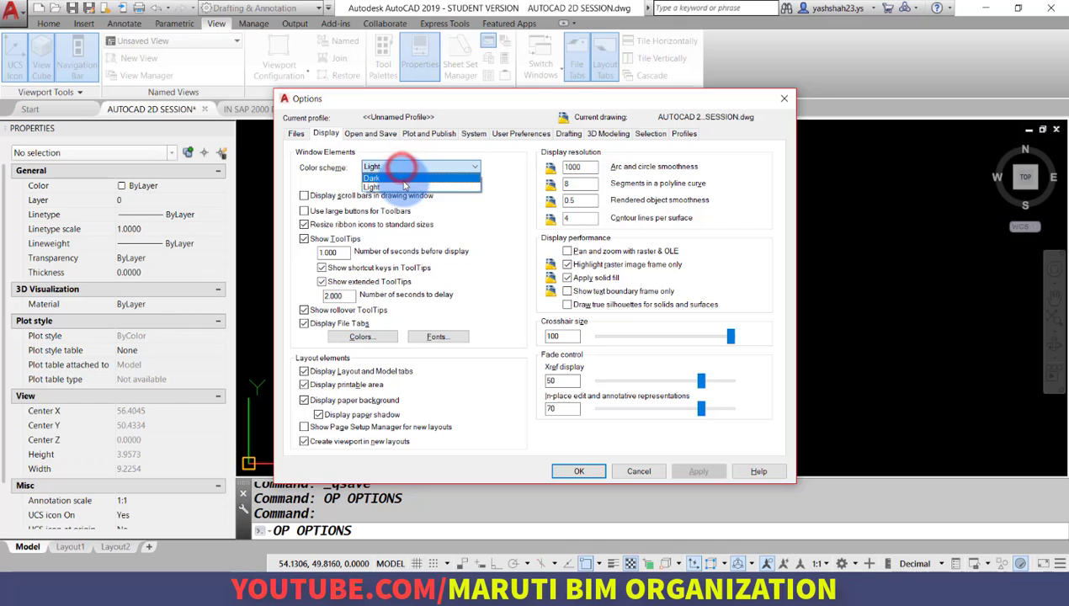
{"action": "left_click", "coordinate": [403, 180]}
{"action": "left_click", "coordinate": [698, 471]}
{"action": "left_click", "coordinate": [582, 471]}
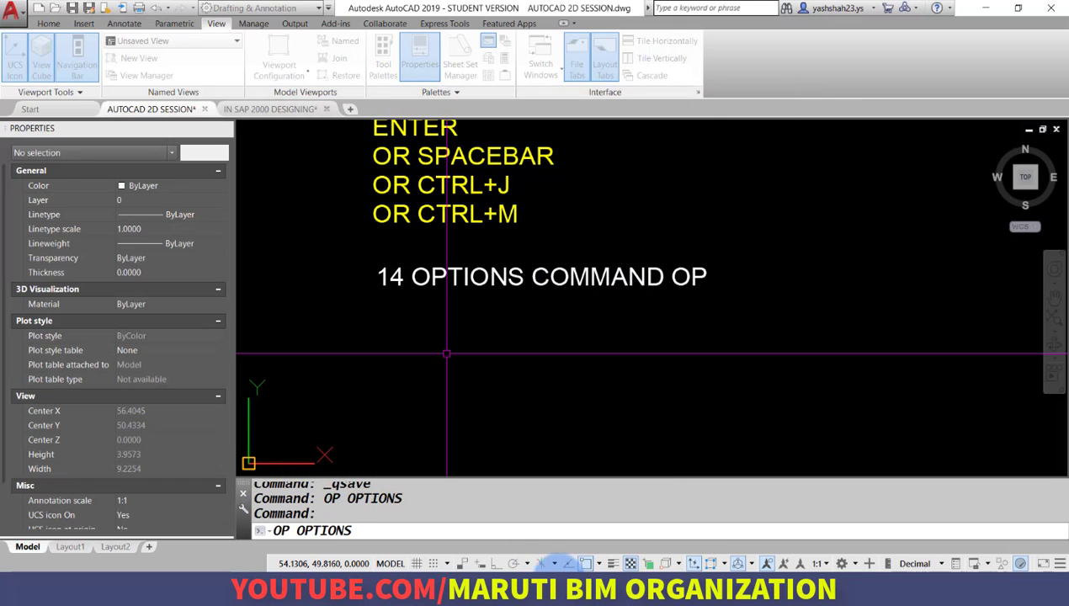
Consult the item 14 task list in the PDF book and check the file type offered when saving the AutoCAD drawing under another name
{"action": "left_click", "coordinate": [571, 591]}
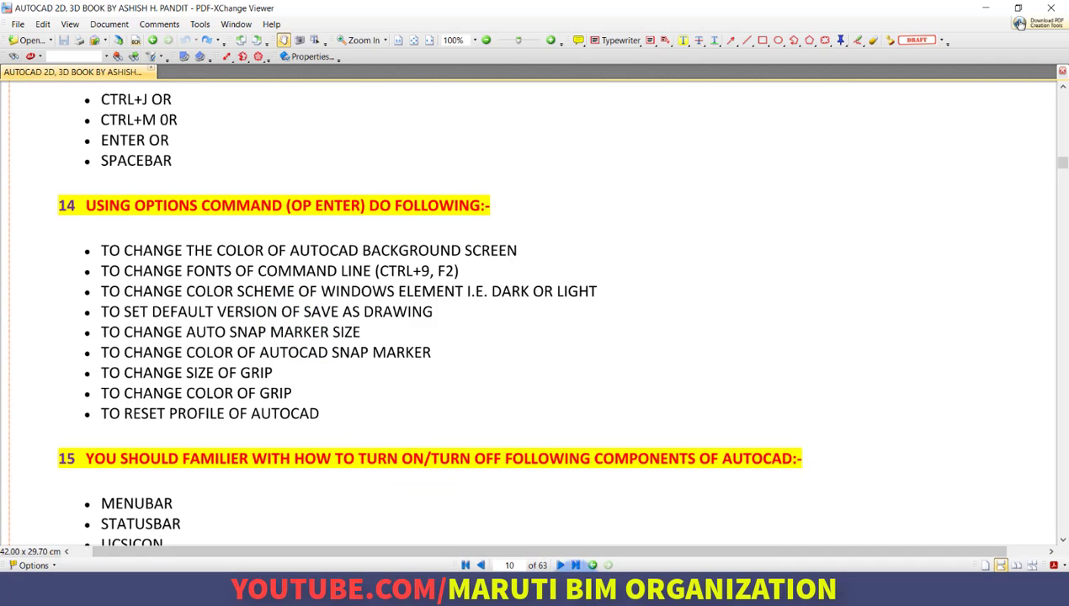
{"action": "mouse_move", "coordinate": [571, 591]}
{"action": "left_click", "coordinate": [537, 530]}
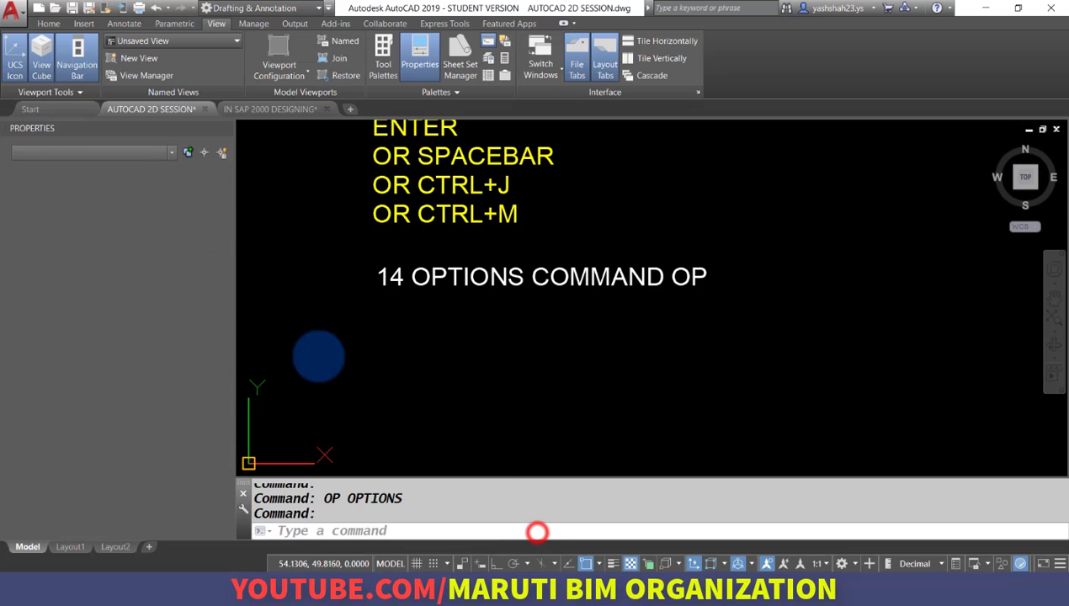
{"action": "left_click", "coordinate": [5, 24]}
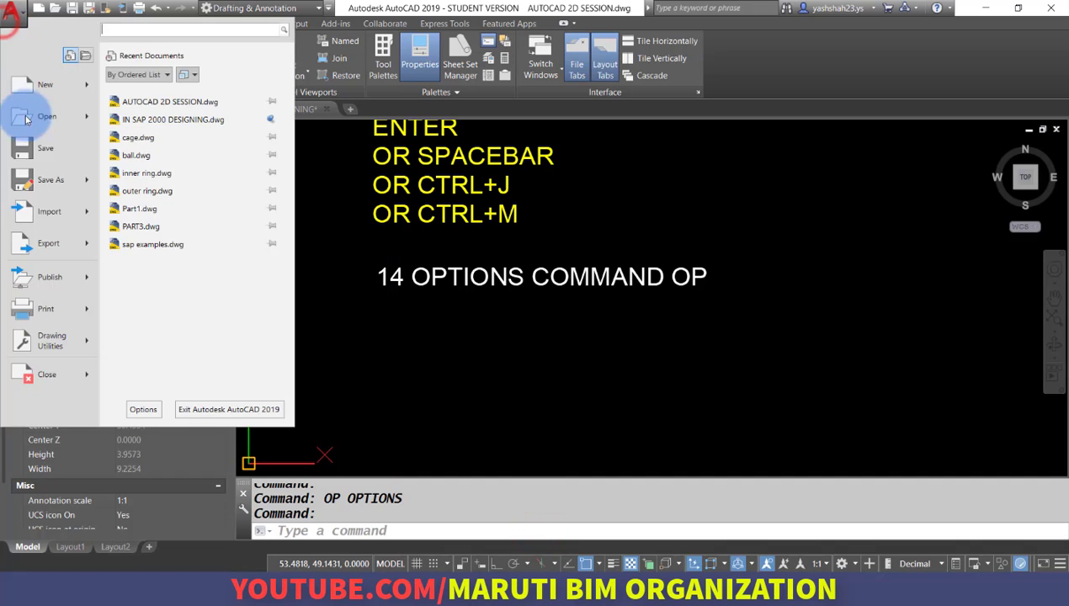
{"action": "left_click", "coordinate": [38, 189]}
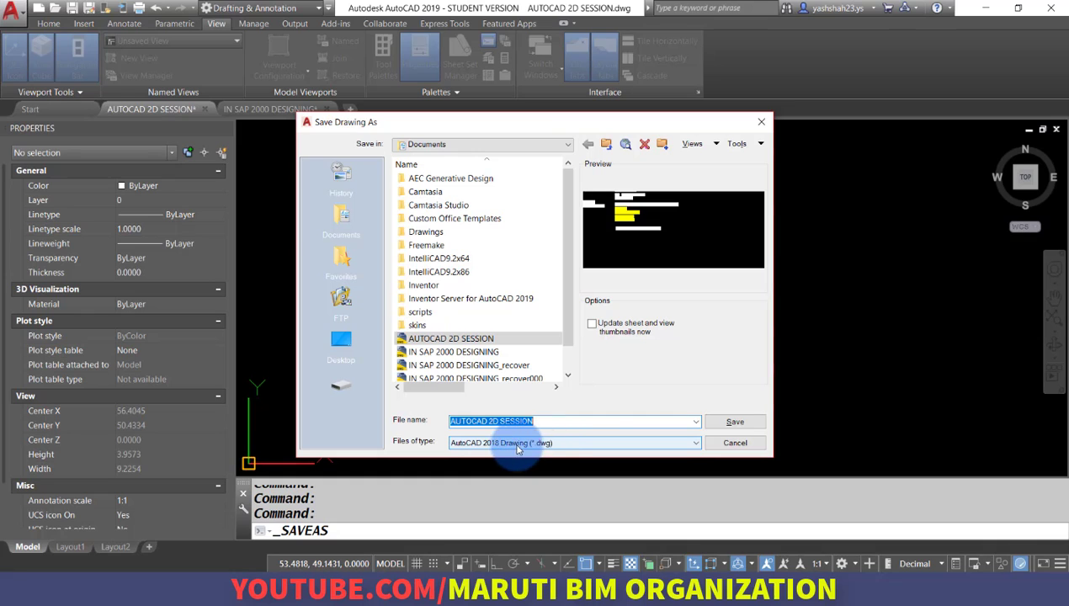
{"action": "left_click", "coordinate": [736, 442]}
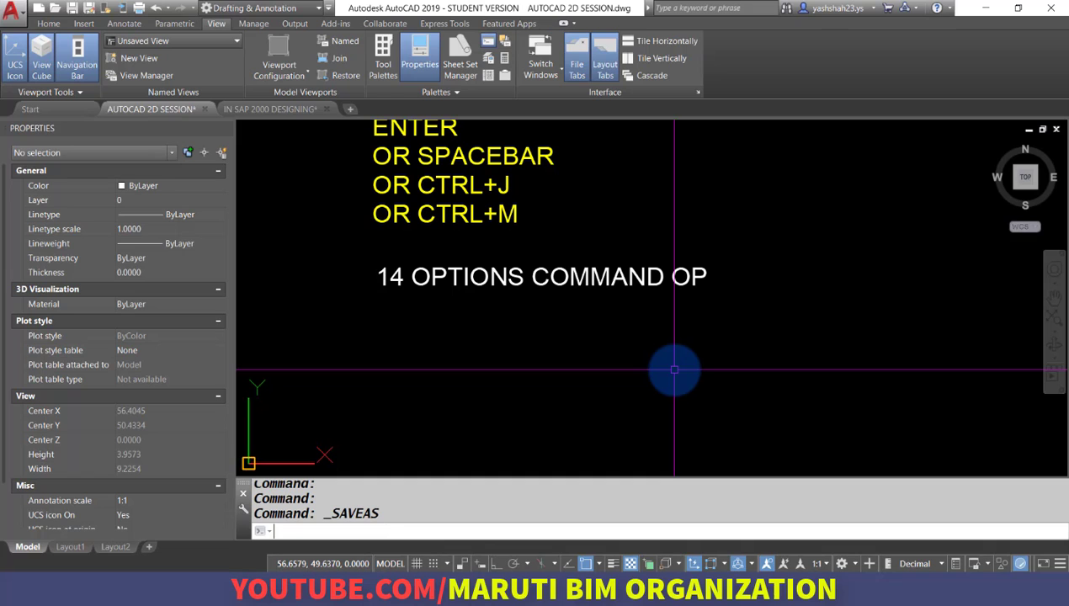
{"action": "type", "text": "O"}
{"action": "key", "text": "Return"}
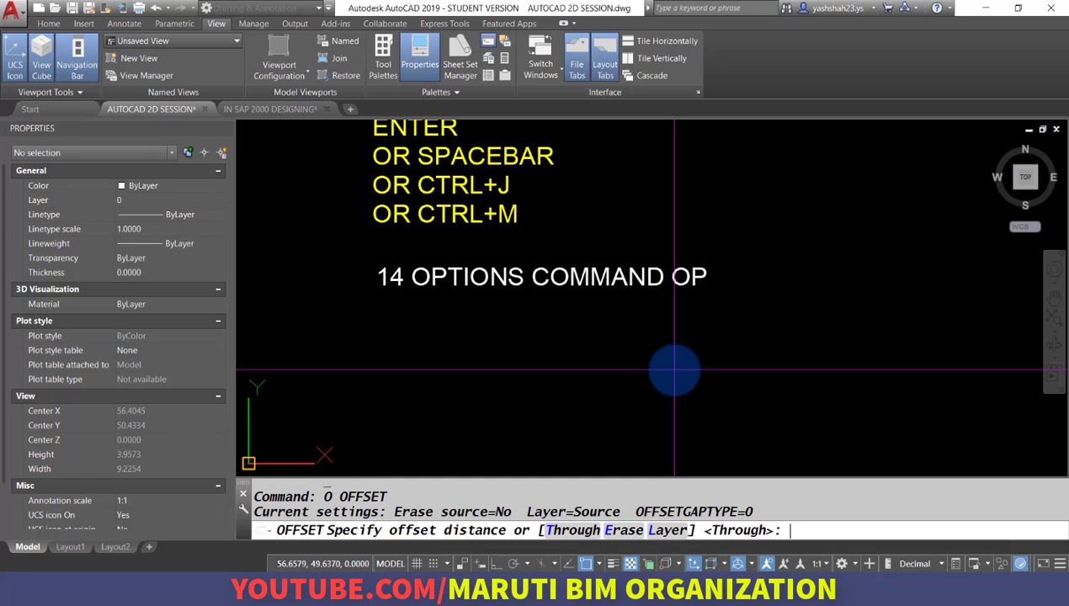
{"action": "key", "text": "Escape"}
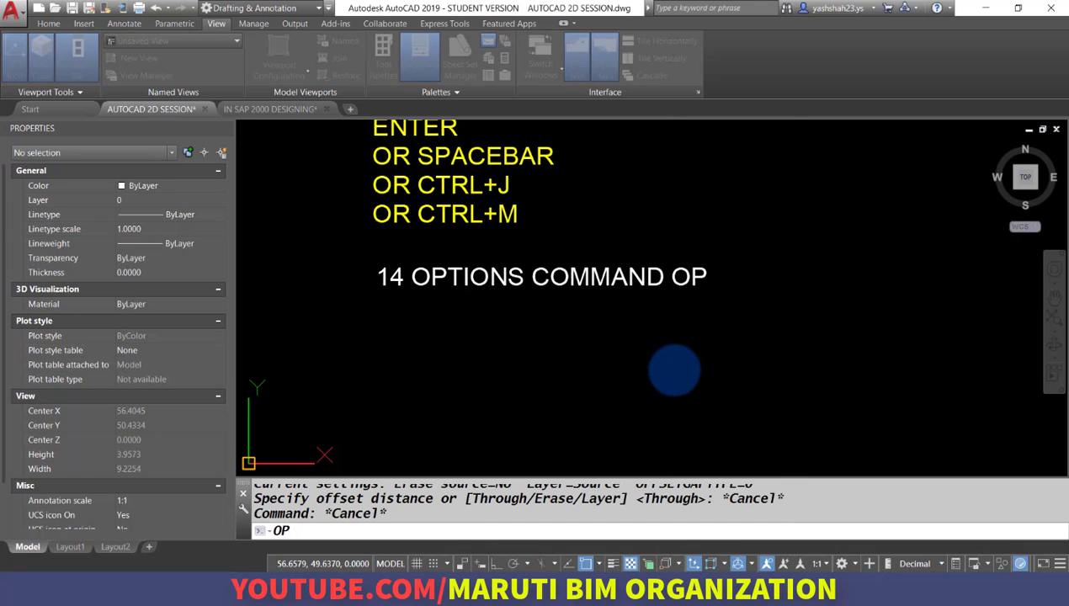
Set the default Save as format in Options to AutoCAD 2013/LT2013 Drawing (*.dwg), apply it and close Options
{"action": "key", "text": "Return"}
{"action": "left_click", "coordinate": [370, 135]}
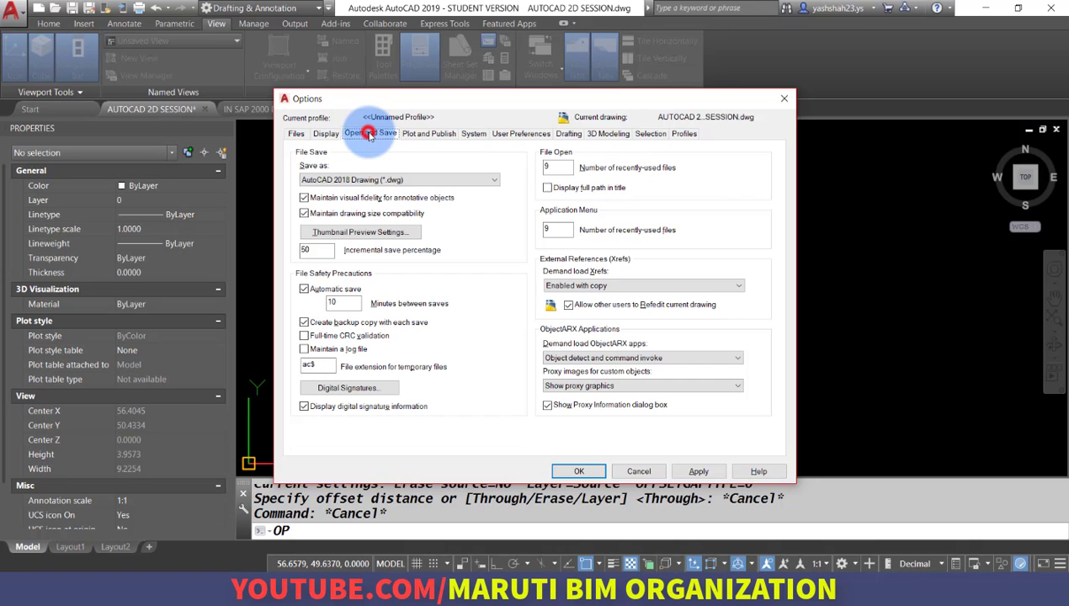
{"action": "left_click", "coordinate": [389, 180]}
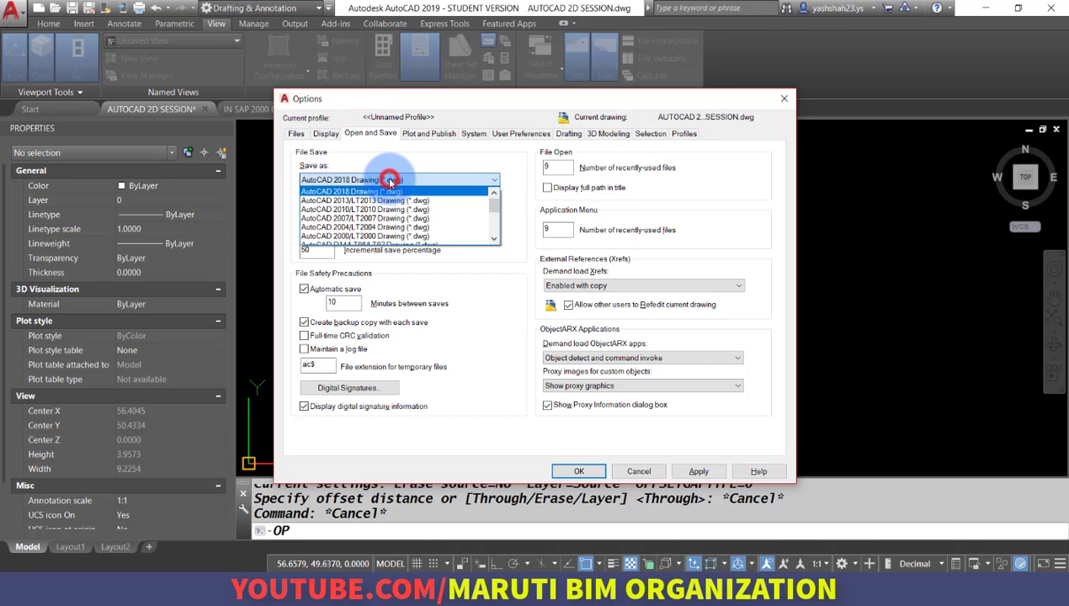
{"action": "left_click", "coordinate": [389, 202]}
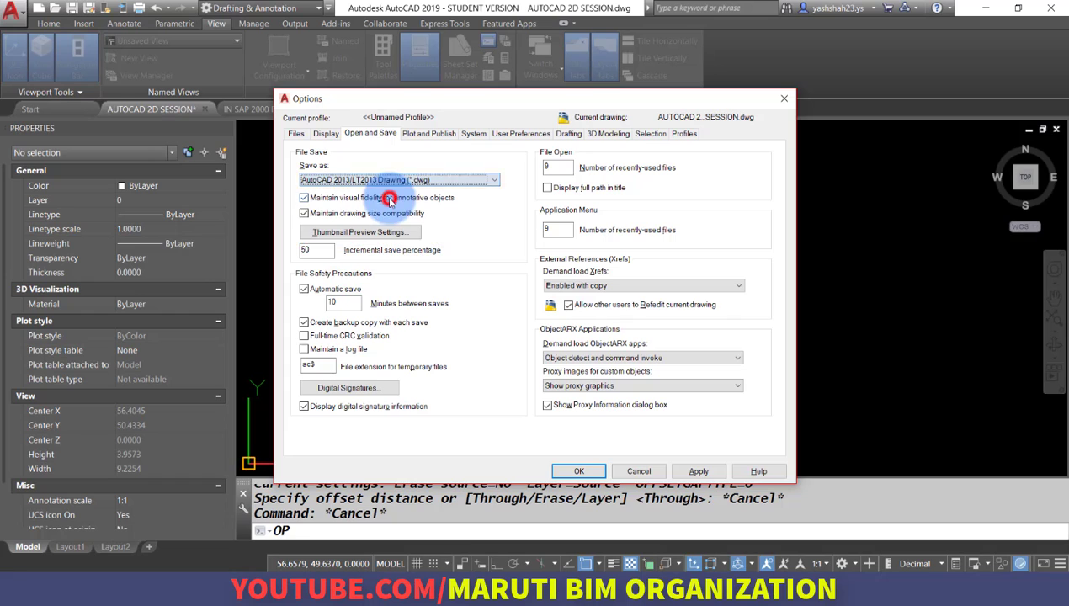
{"action": "left_click", "coordinate": [689, 468]}
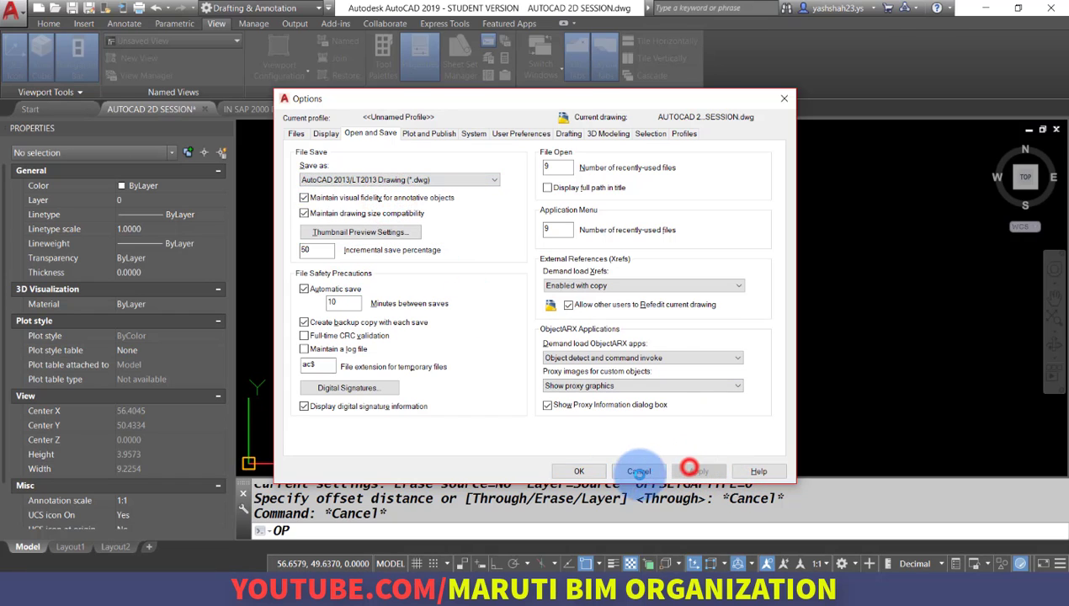
{"action": "left_click", "coordinate": [579, 471]}
Check the default file type and the available drawing versions when saving the drawing under another name, and cancel without saving
{"action": "left_click", "coordinate": [13, 12]}
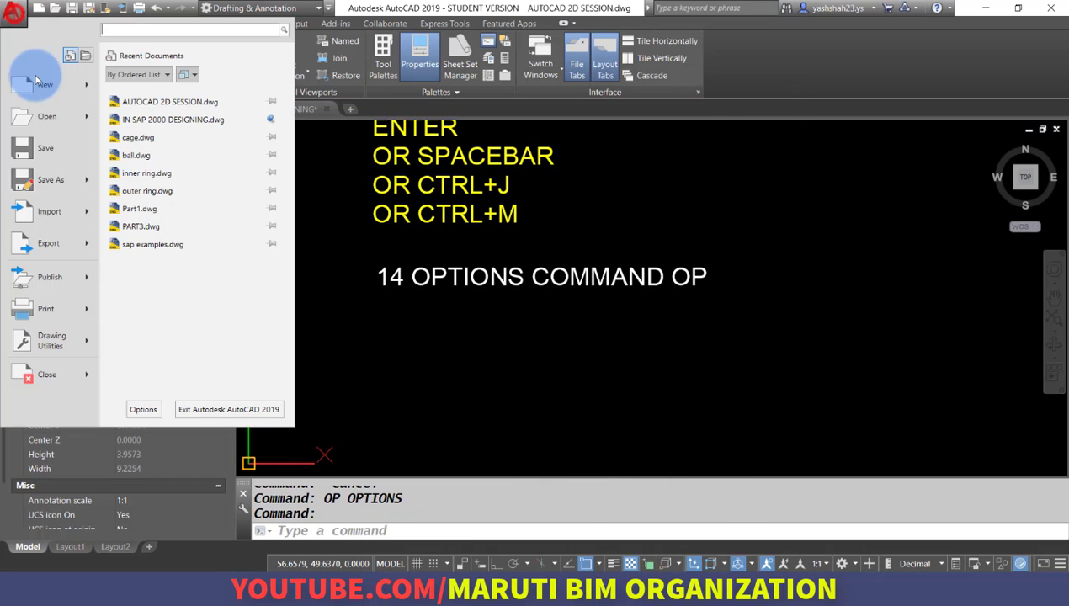
{"action": "left_click", "coordinate": [42, 183]}
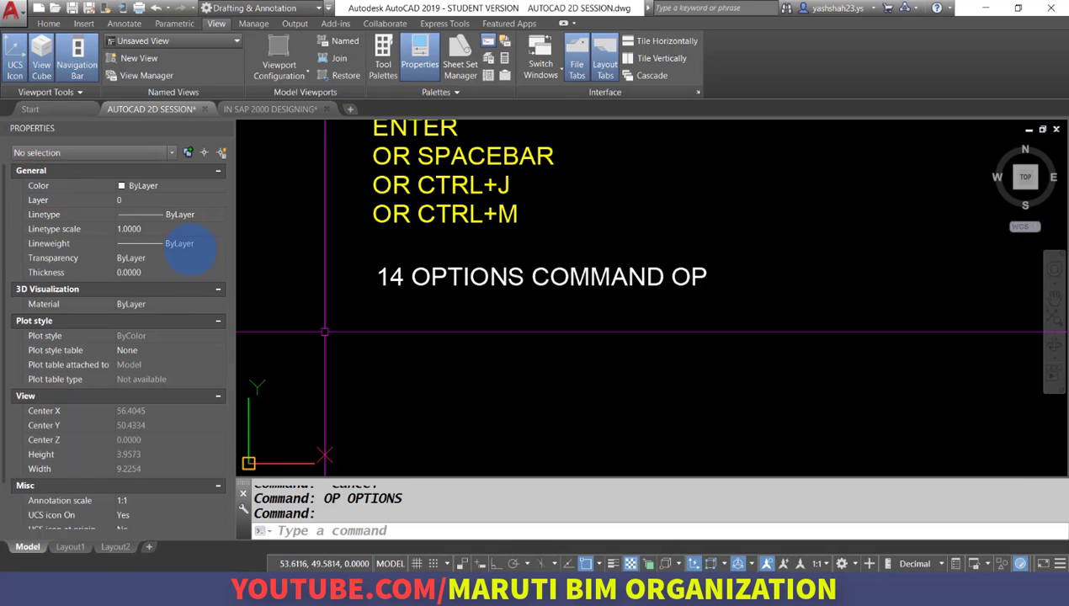
{"action": "left_click", "coordinate": [12, 12]}
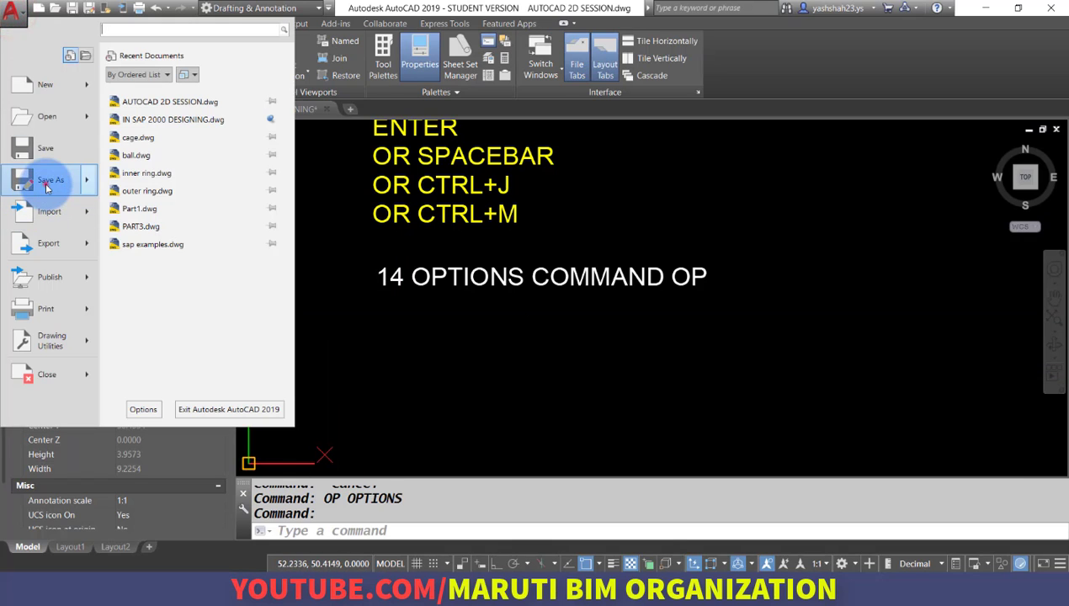
{"action": "left_click", "coordinate": [47, 184]}
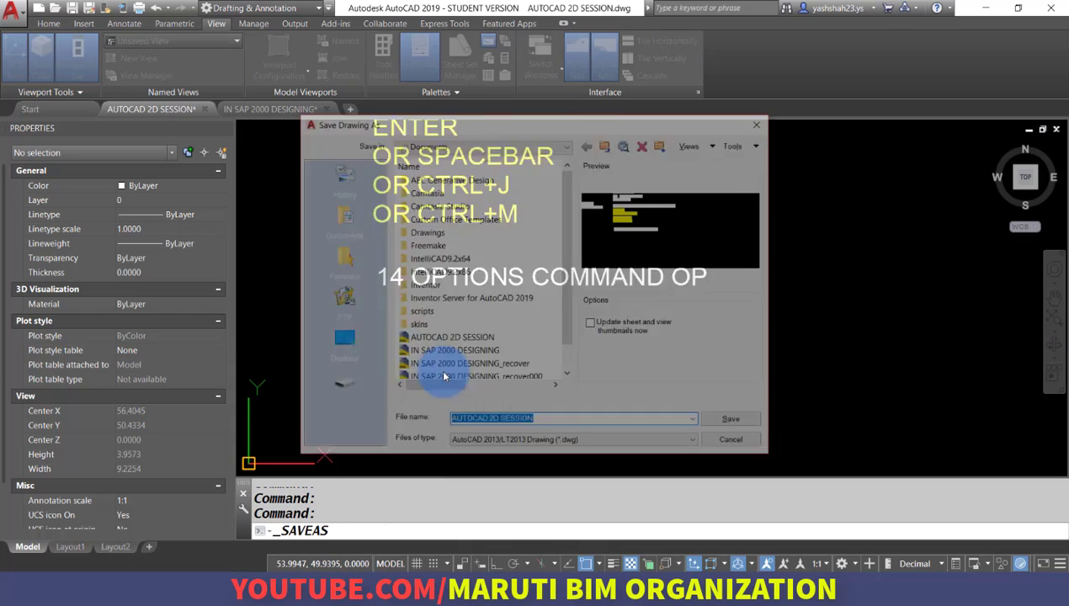
{"action": "left_click", "coordinate": [532, 444]}
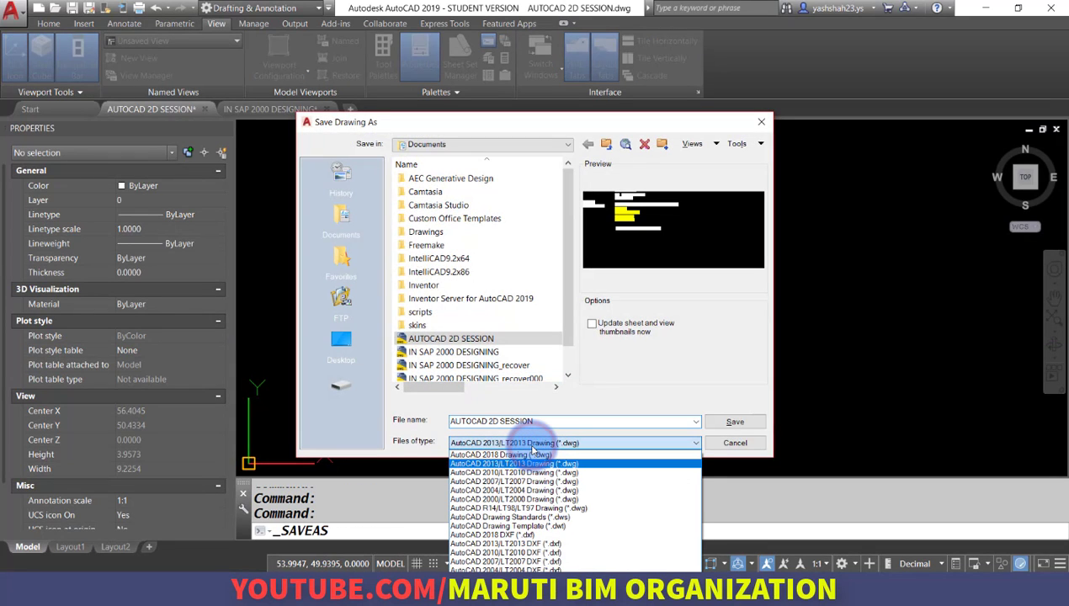
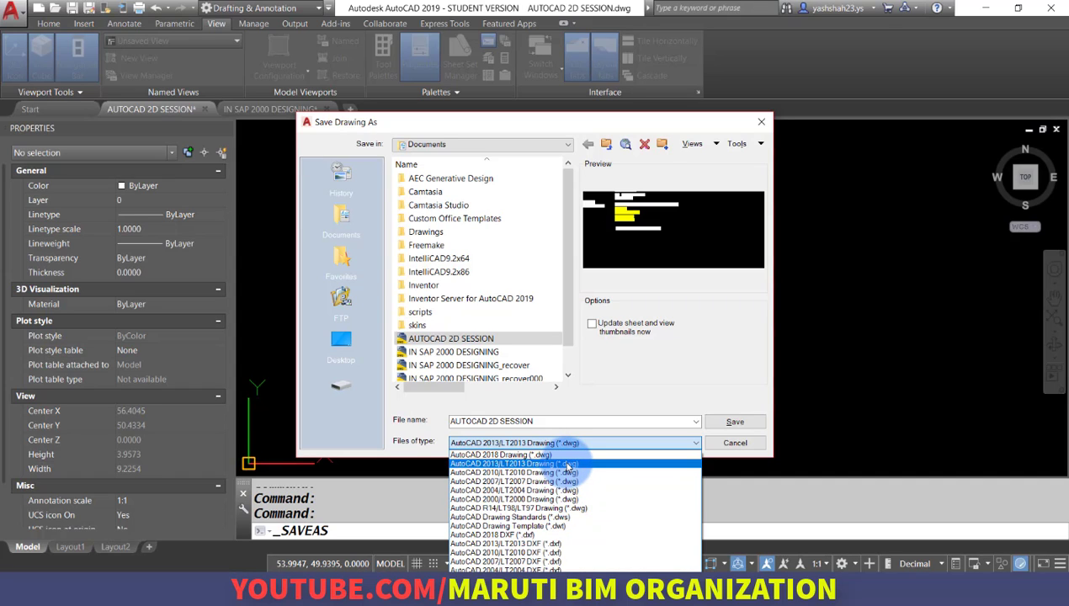
{"action": "left_click", "coordinate": [743, 456]}
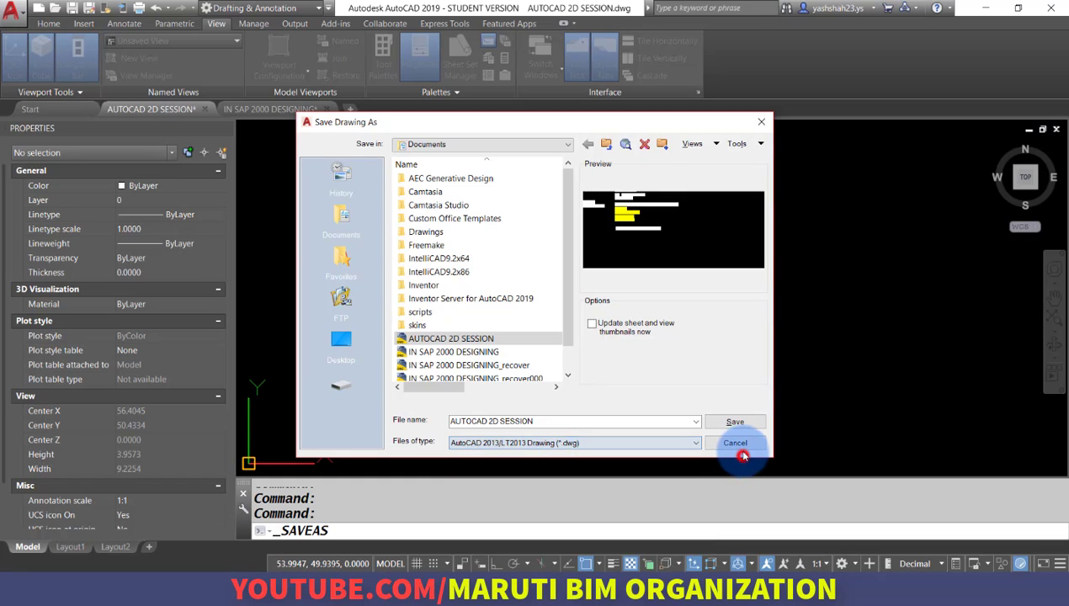
{"action": "left_click", "coordinate": [652, 446]}
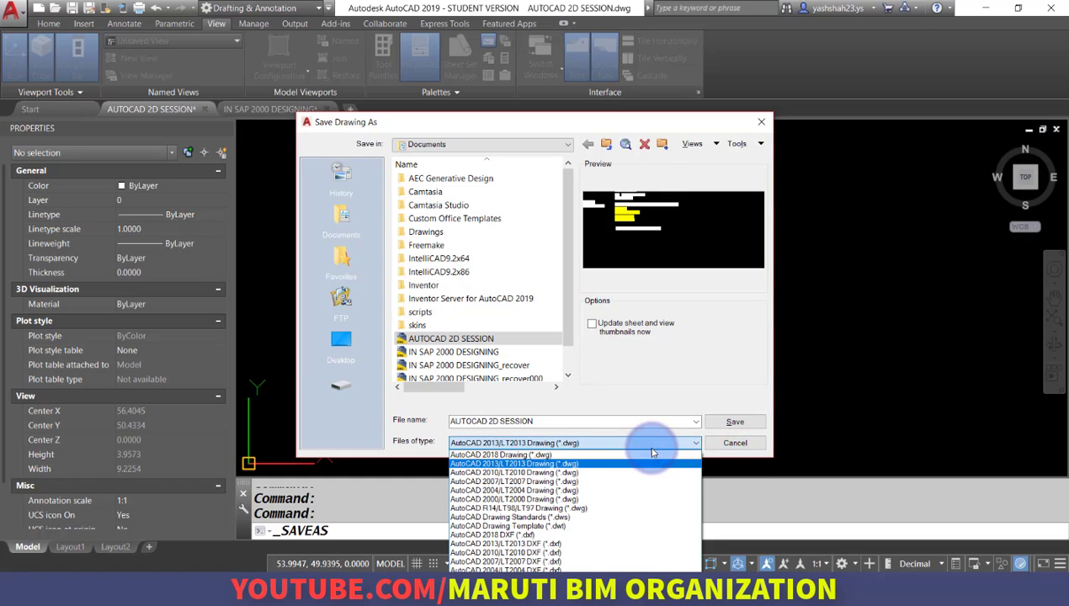
{"action": "left_click", "coordinate": [734, 443]}
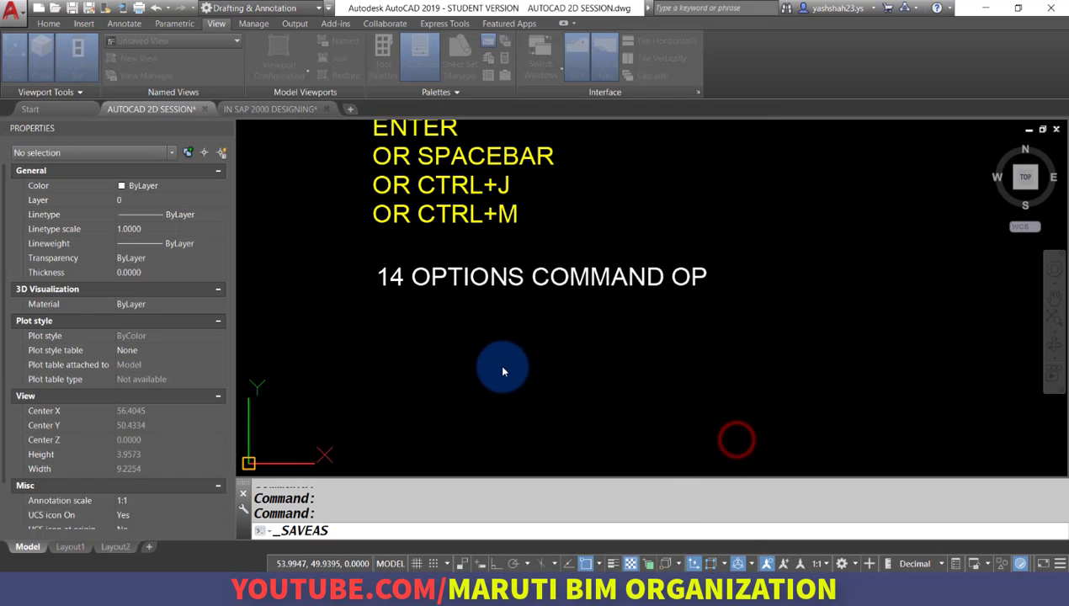
{"action": "key", "text": "Return"}
{"action": "left_click", "coordinate": [732, 443]}
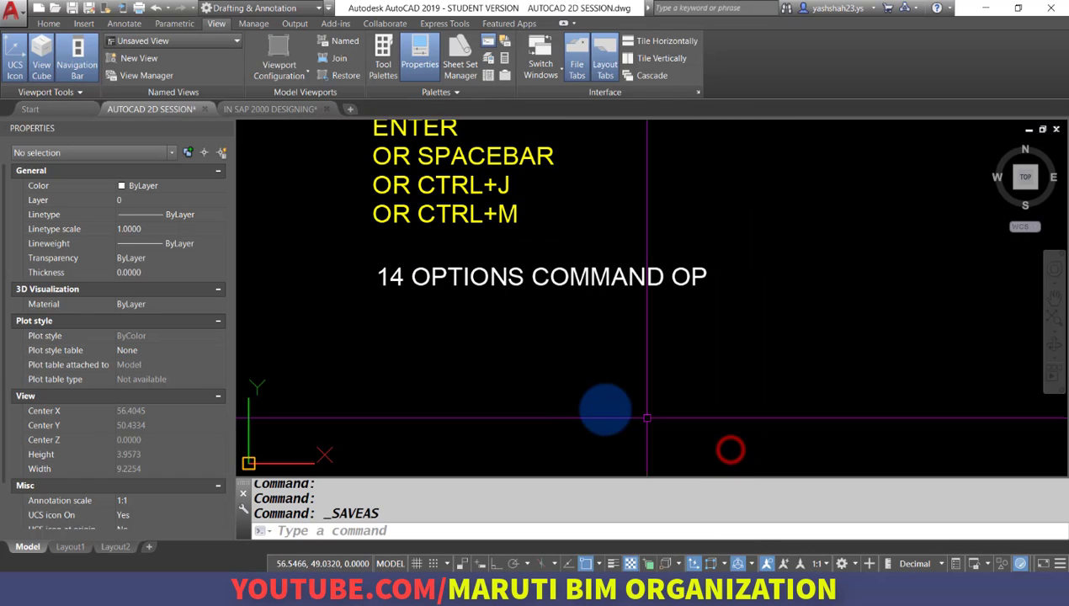
Consult the item 14 task list in the PDF book and return to the AUTOCAD 2D SESSION drawing in AutoCAD
{"action": "left_click", "coordinate": [569, 586]}
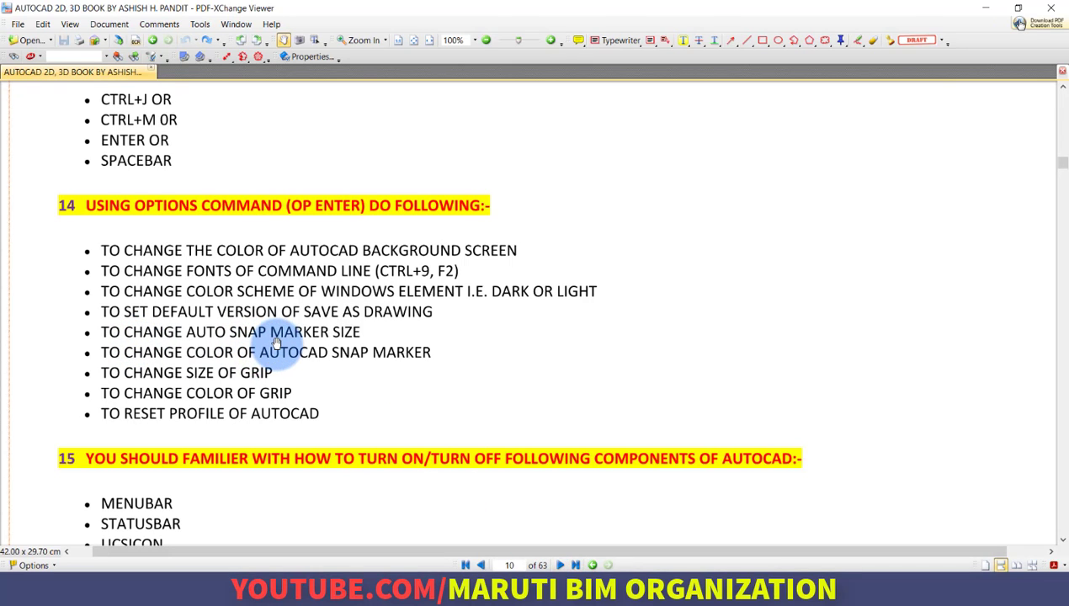
{"action": "left_click", "coordinate": [601, 591]}
{"action": "left_click", "coordinate": [610, 553]}
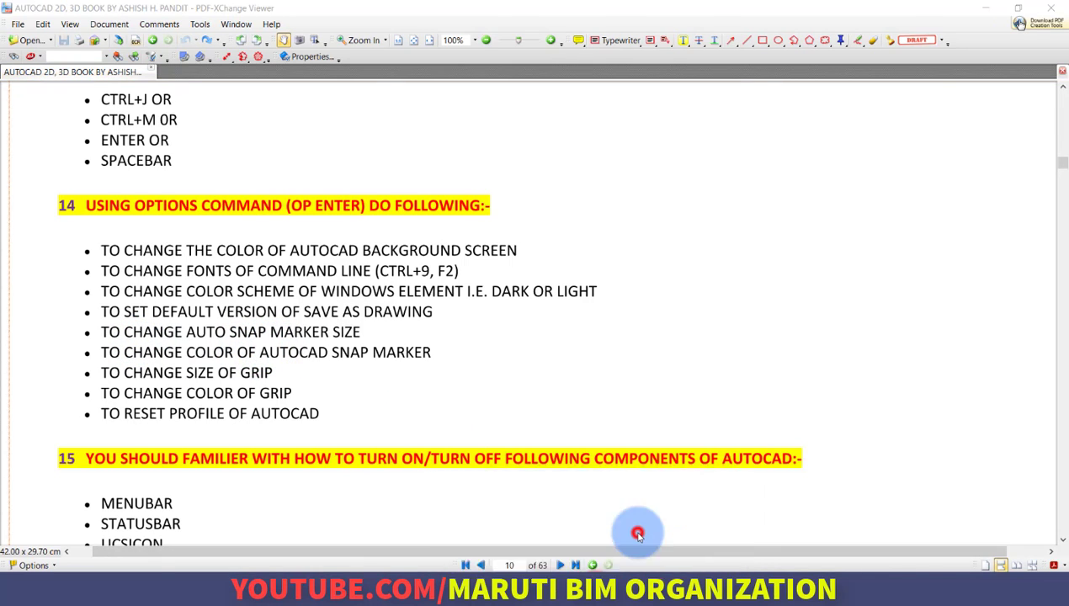
{"action": "left_click", "coordinate": [156, 110]}
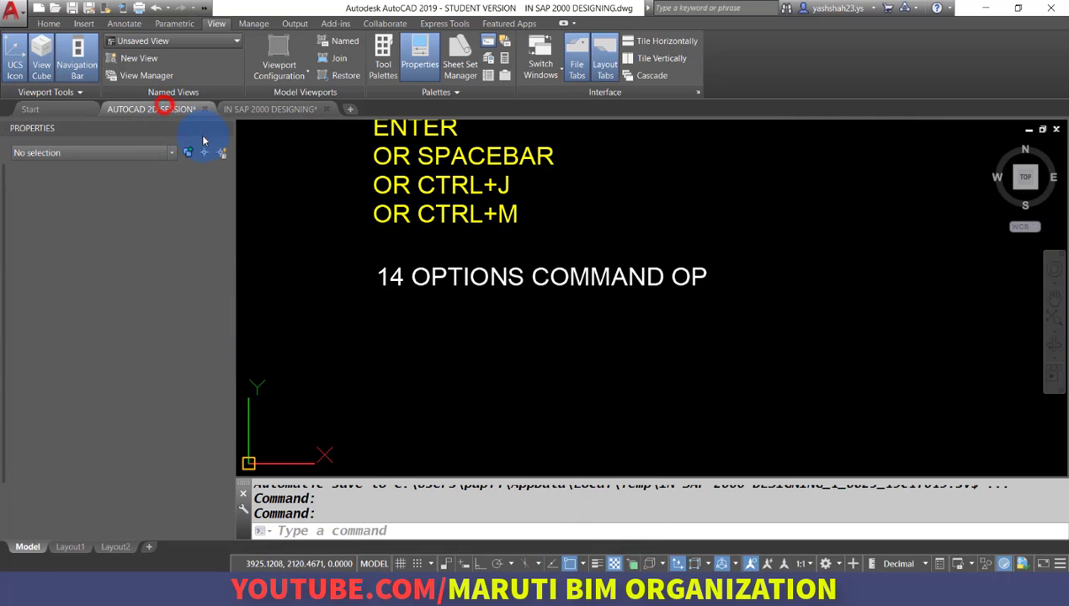
Draw a nearly horizontal line about 6.6 units long, below and to the right of the OPTIONS COMMAND OP note
{"action": "type", "text": "l"}
{"action": "key", "text": "Return"}
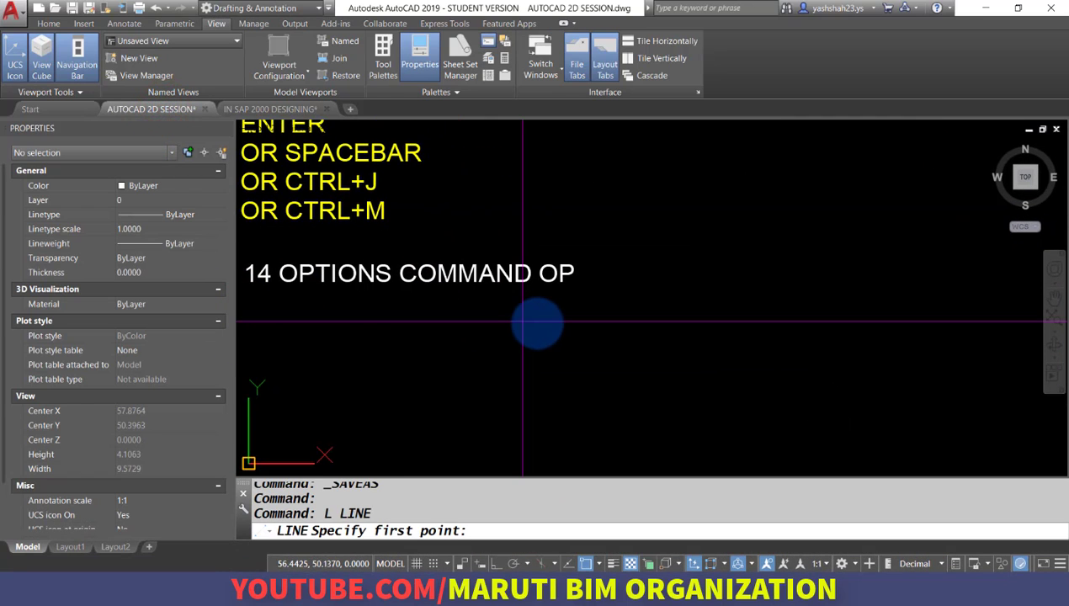
{"action": "scroll", "coordinate": [537, 322], "scroll_direction": "down", "scroll_amount": 5}
{"action": "left_click", "coordinate": [570, 325]}
{"action": "left_click", "coordinate": [799, 325]}
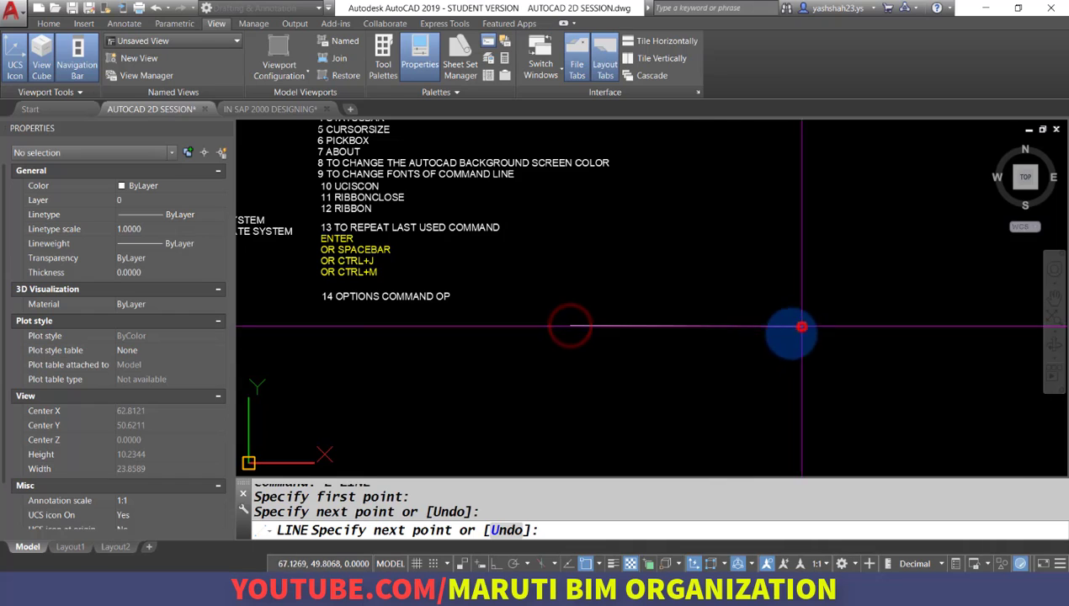
{"action": "key", "text": "Return"}
Preview the AutoSnap marker at the new line's endpoint with the Line command, and cancel the command
{"action": "scroll", "coordinate": [638, 328], "scroll_direction": "up", "scroll_amount": 2}
{"action": "key", "text": "Return"}
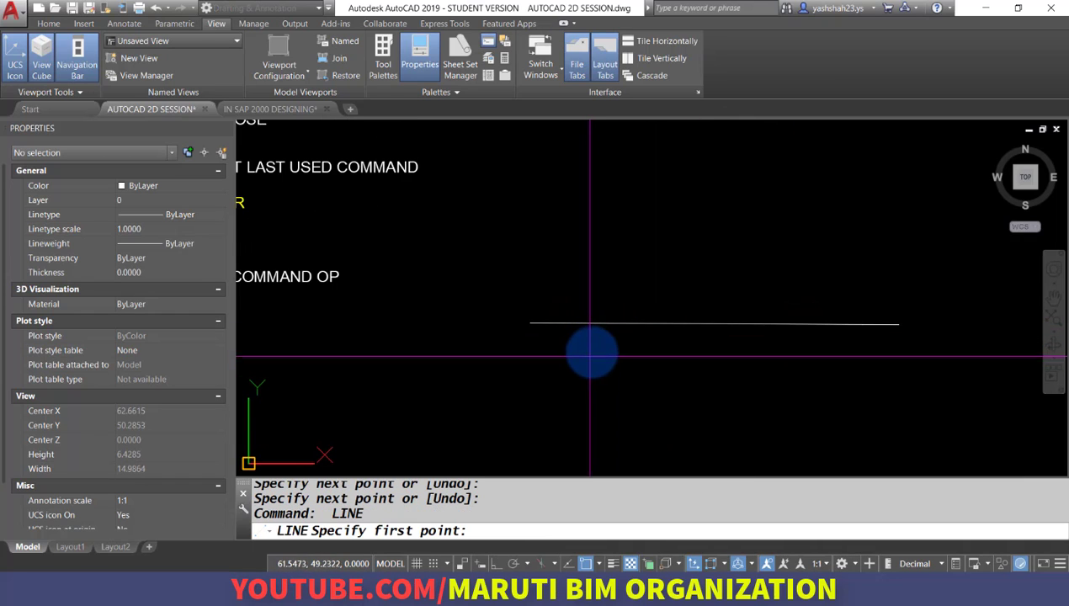
{"action": "key", "text": "Escape"}
{"action": "key", "text": "Escape"}
{"action": "type", "text": "L"}
{"action": "key", "text": "Return"}
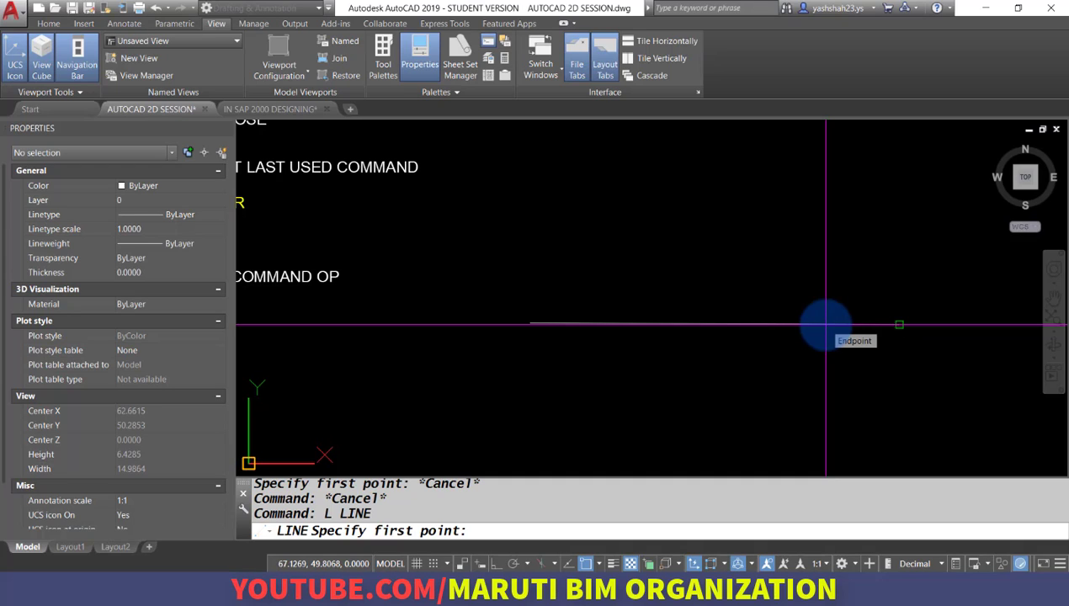
{"action": "key", "text": "Escape"}
{"action": "key", "text": "Escape"}
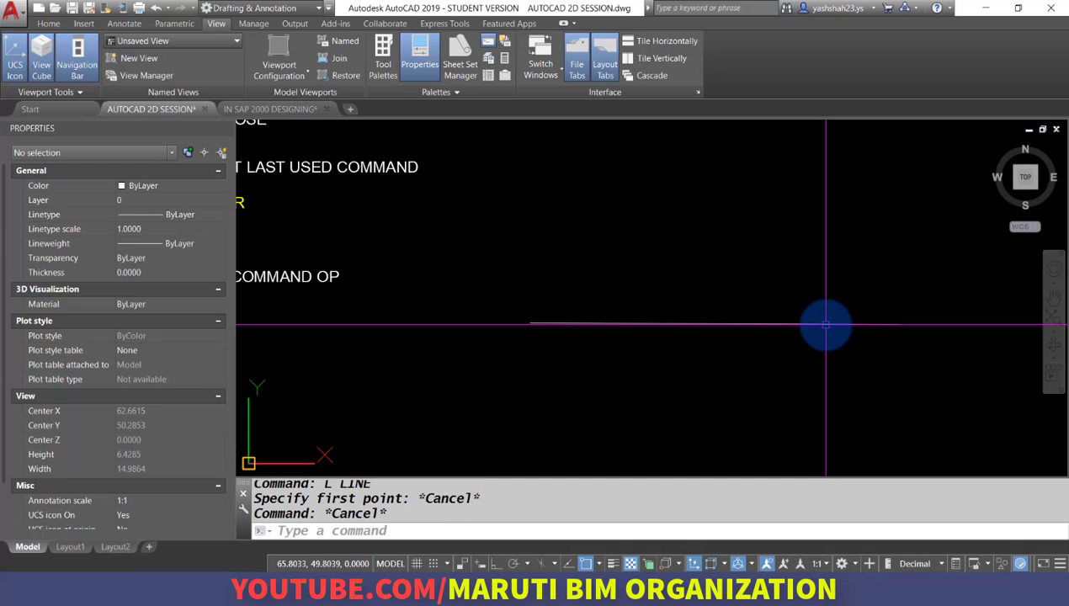
Enlarge the AutoSnap marker size in the Drafting settings of Options
{"action": "type", "text": "OP"}
{"action": "key", "text": "Return"}
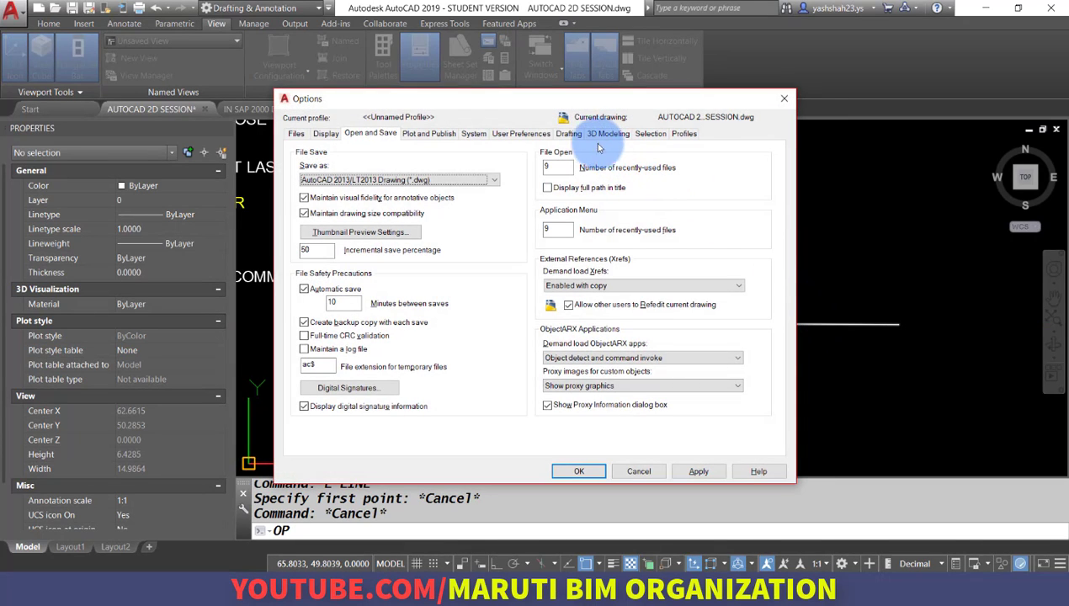
{"action": "left_click", "coordinate": [568, 133]}
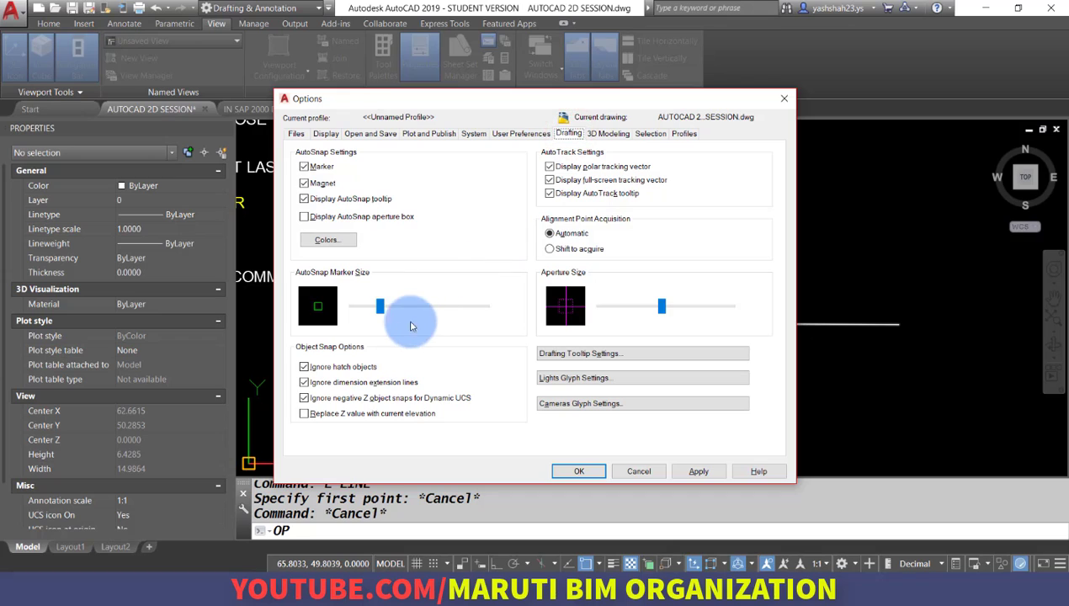
{"action": "mouse_move", "coordinate": [381, 309]}
{"action": "left_mouse_down"}
{"action": "mouse_move", "coordinate": [486, 307]}
{"action": "mouse_move", "coordinate": [437, 306]}
{"action": "left_mouse_up"}
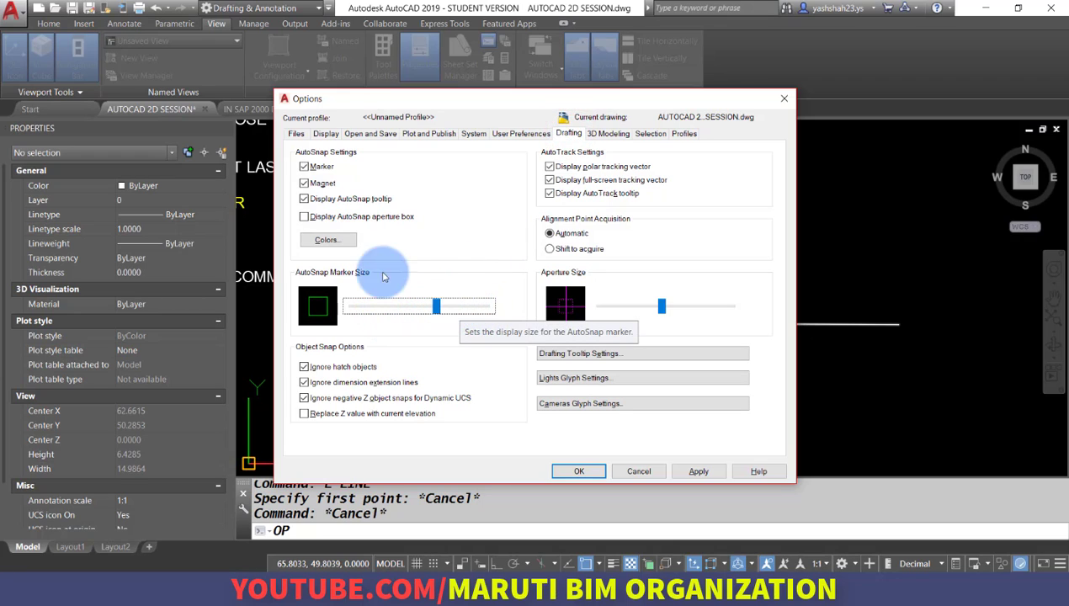
Set the 2D model space 2d Autosnap marker color to Cyan, apply it and confirm the Options
{"action": "left_click", "coordinate": [347, 241]}
{"action": "left_click", "coordinate": [647, 148]}
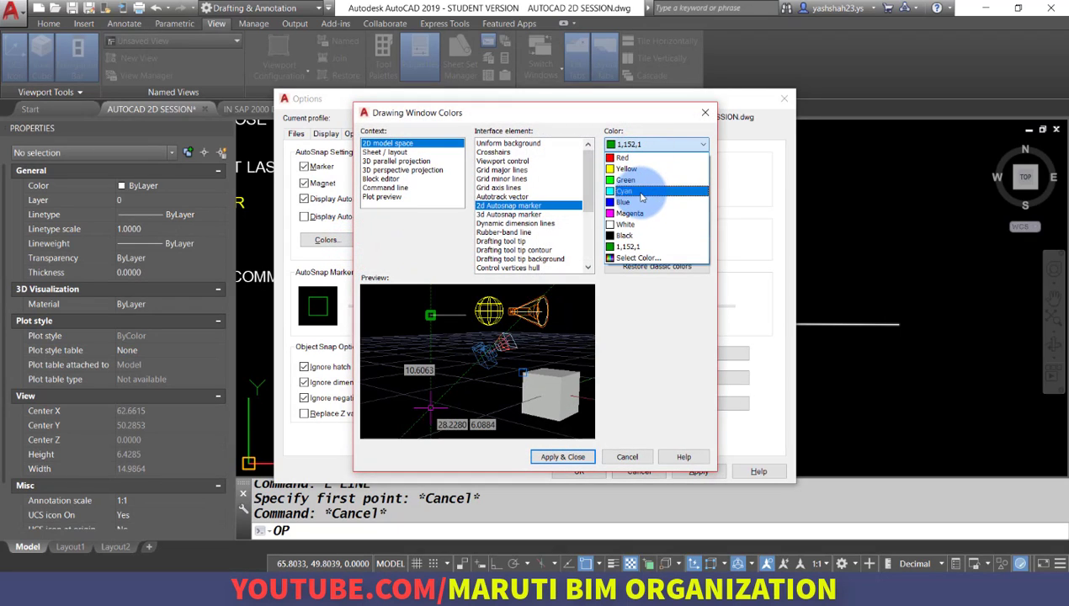
{"action": "left_click", "coordinate": [638, 190]}
{"action": "left_click", "coordinate": [559, 457]}
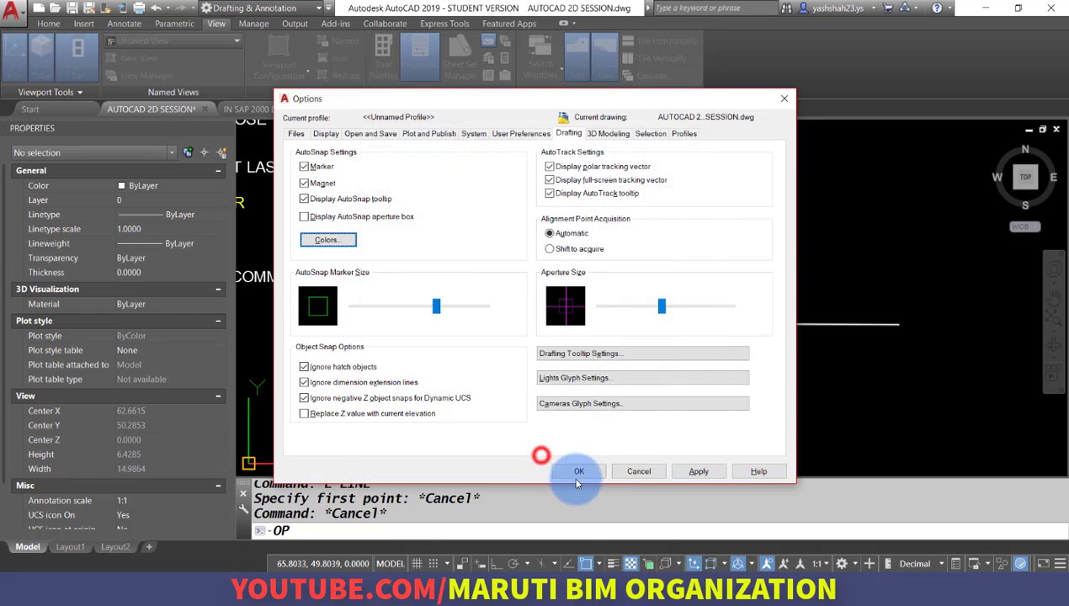
{"action": "left_click", "coordinate": [578, 471]}
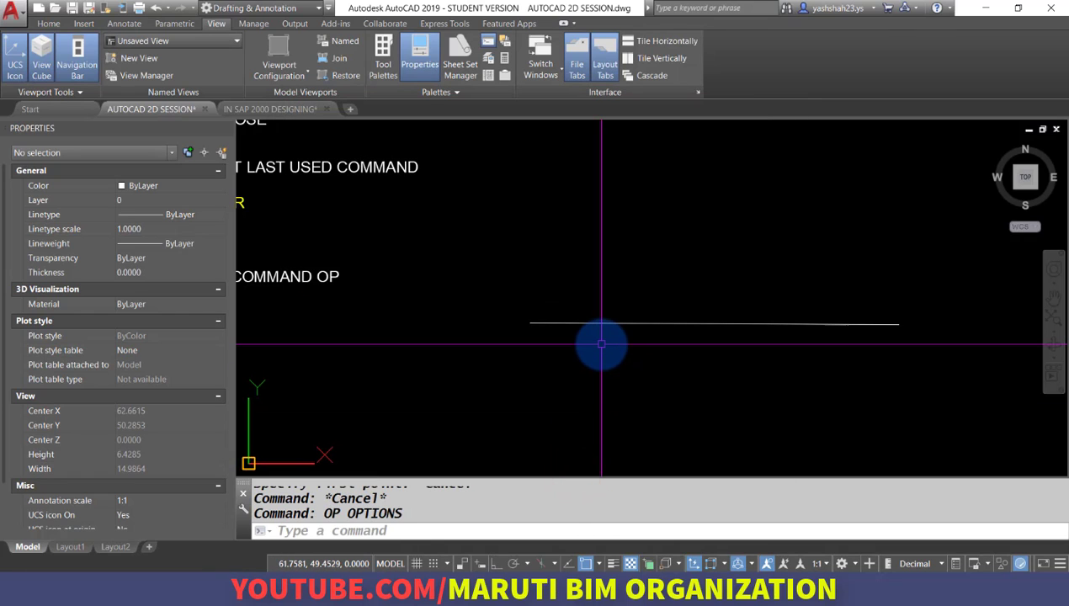
{"action": "type", "text": "L"}
{"action": "key", "text": "Return"}
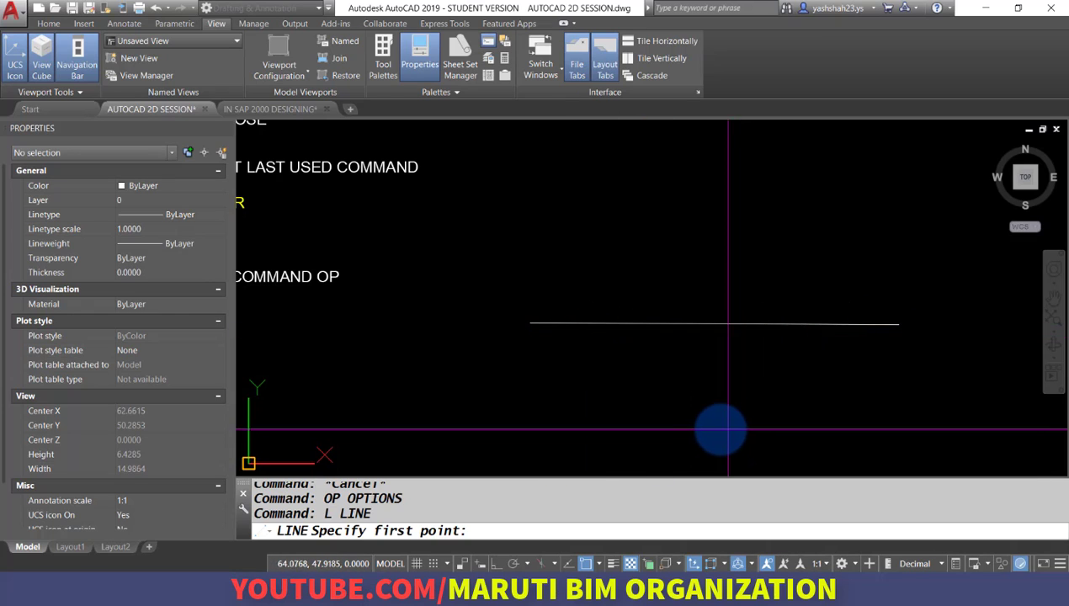
{"action": "key", "text": "Escape"}
{"action": "key", "text": "Escape"}
{"action": "key", "text": "Escape"}
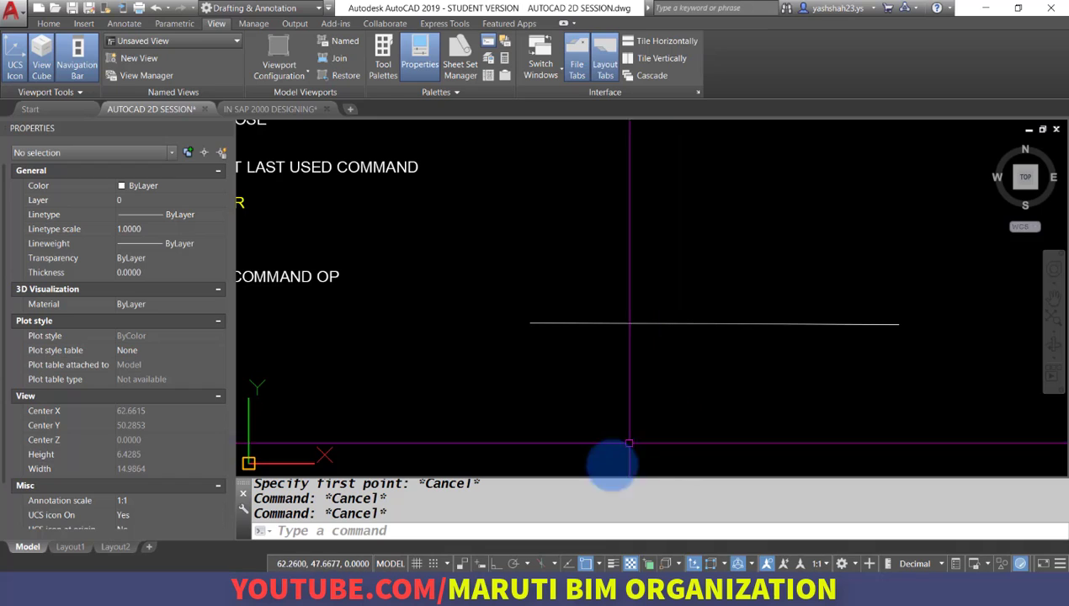
Toggle object snap off and back on, and enable the Nearest snap mode
{"action": "left_click", "coordinate": [587, 564]}
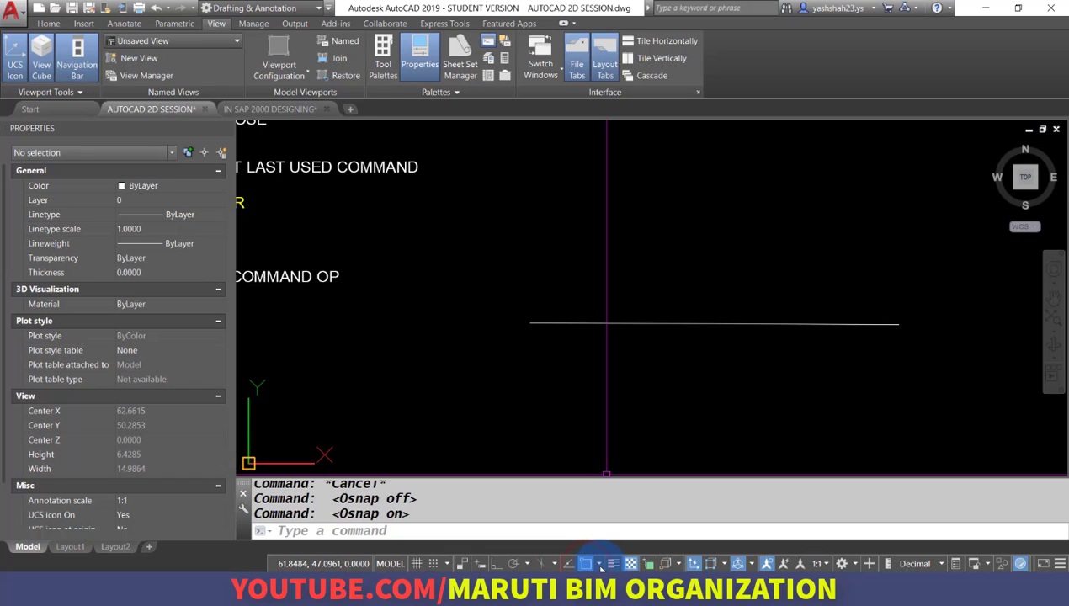
{"action": "left_click", "coordinate": [599, 564]}
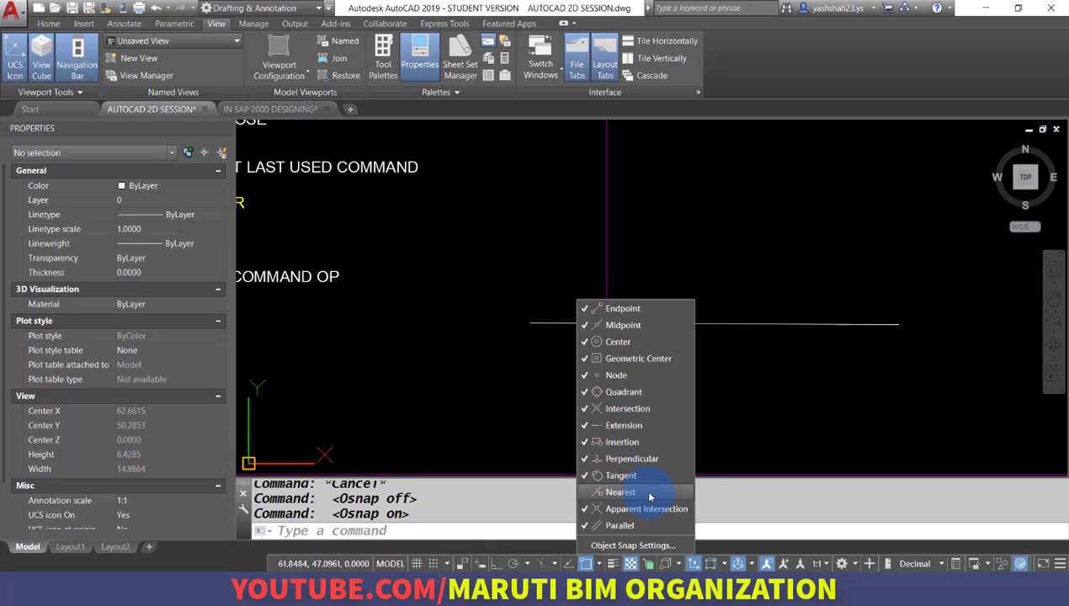
{"action": "left_click", "coordinate": [672, 494]}
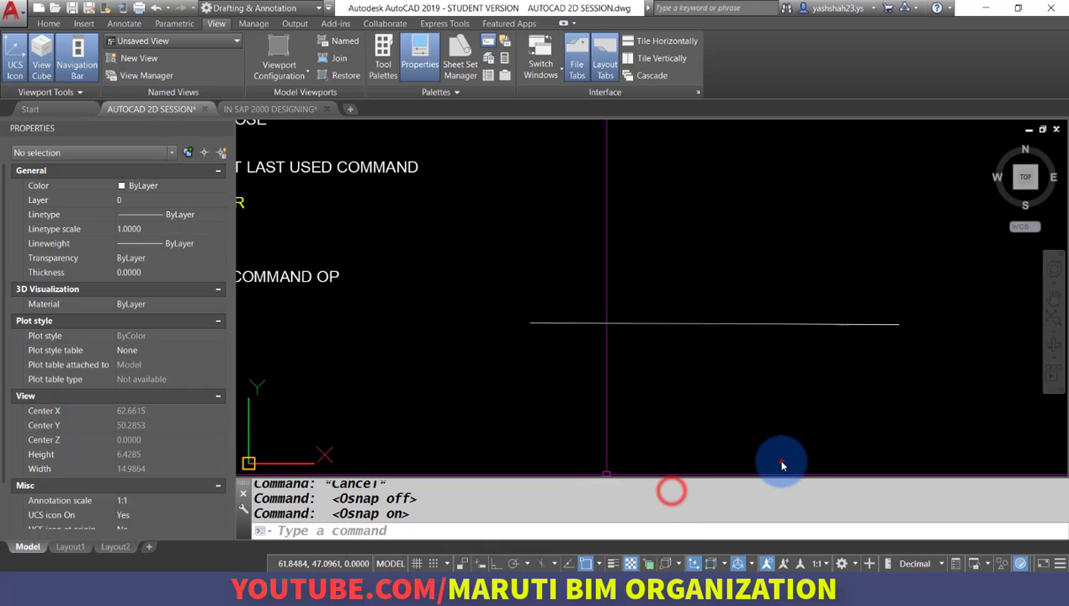
Draw three connected line segments above the horizontal line, starting and ending on it to form a slanted four-sided shape
{"action": "type", "text": "L"}
{"action": "key", "text": "Return"}
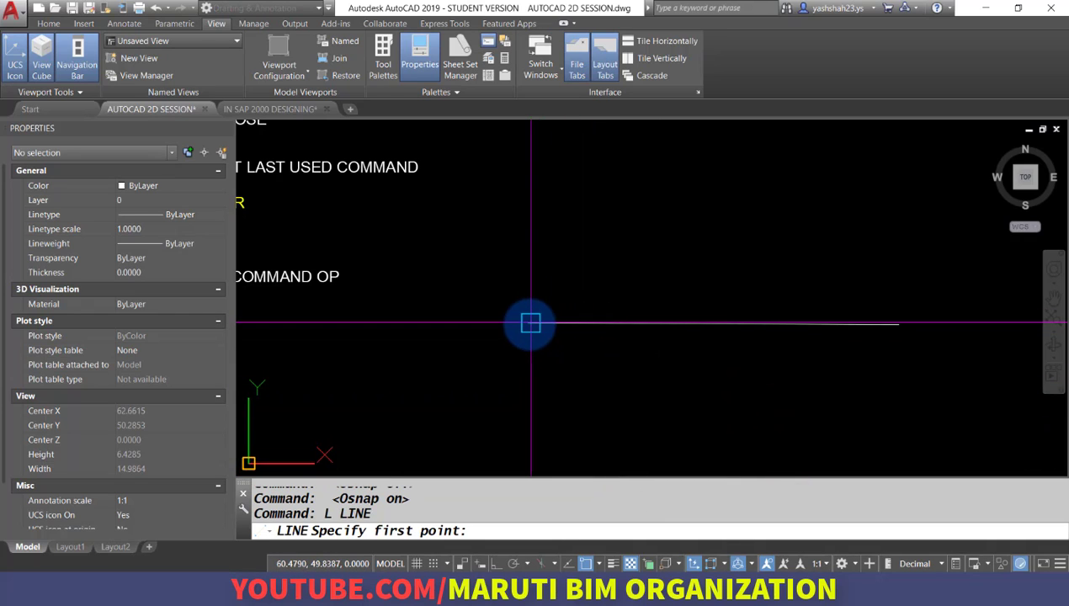
{"action": "left_click", "coordinate": [623, 323]}
{"action": "left_click", "coordinate": [651, 169]}
{"action": "left_click", "coordinate": [858, 183]}
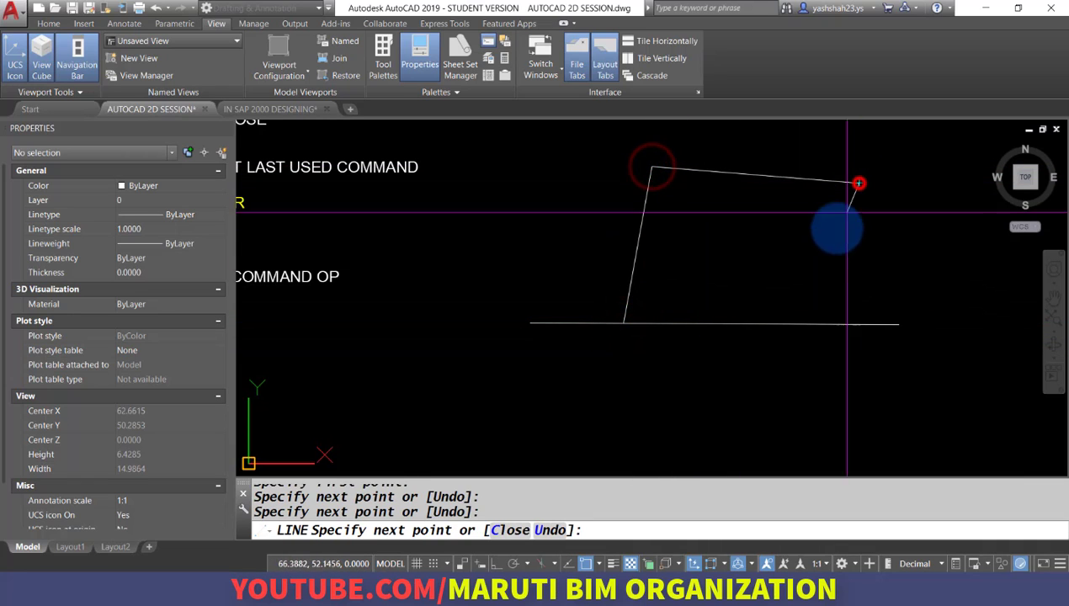
{"action": "left_click", "coordinate": [806, 323]}
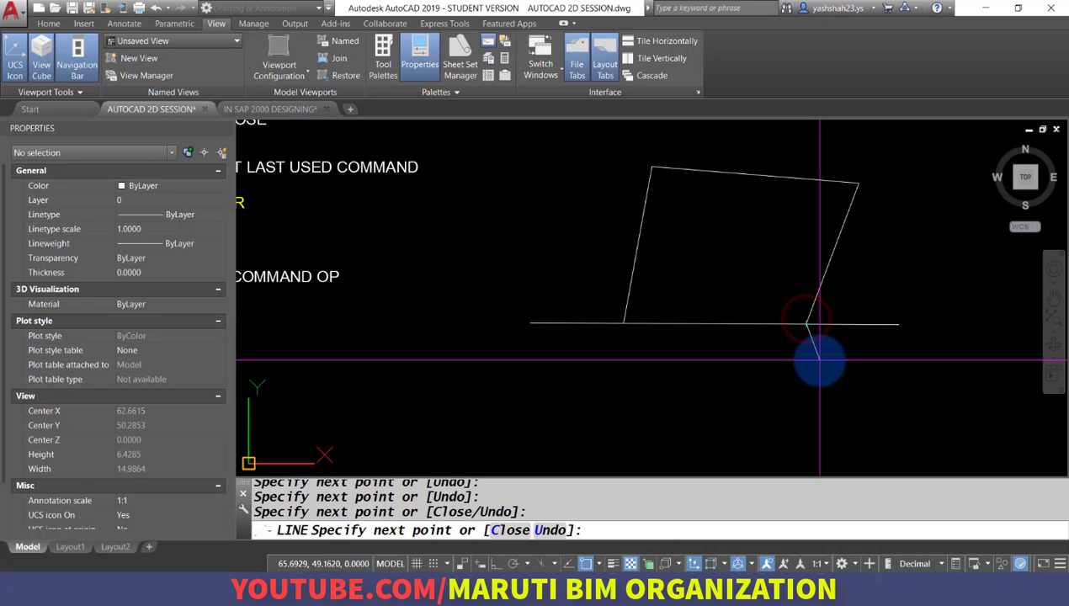
{"action": "key", "text": "Return"}
Erase the horizontal line and the three segments drawn above it
{"action": "left_click", "coordinate": [845, 363]}
{"action": "left_click", "coordinate": [569, 158]}
{"action": "type", "text": "e"}
{"action": "key", "text": "Return"}
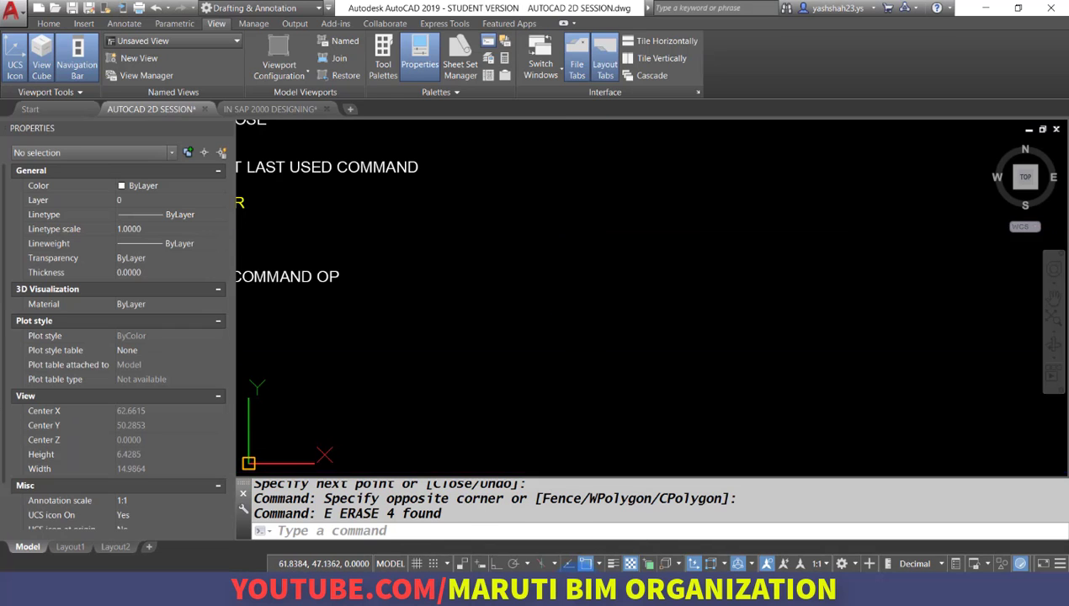
Consult the remaining item 14 tasks in the PDF book and return to the AutoCAD drawing
{"action": "left_click", "coordinate": [548, 590]}
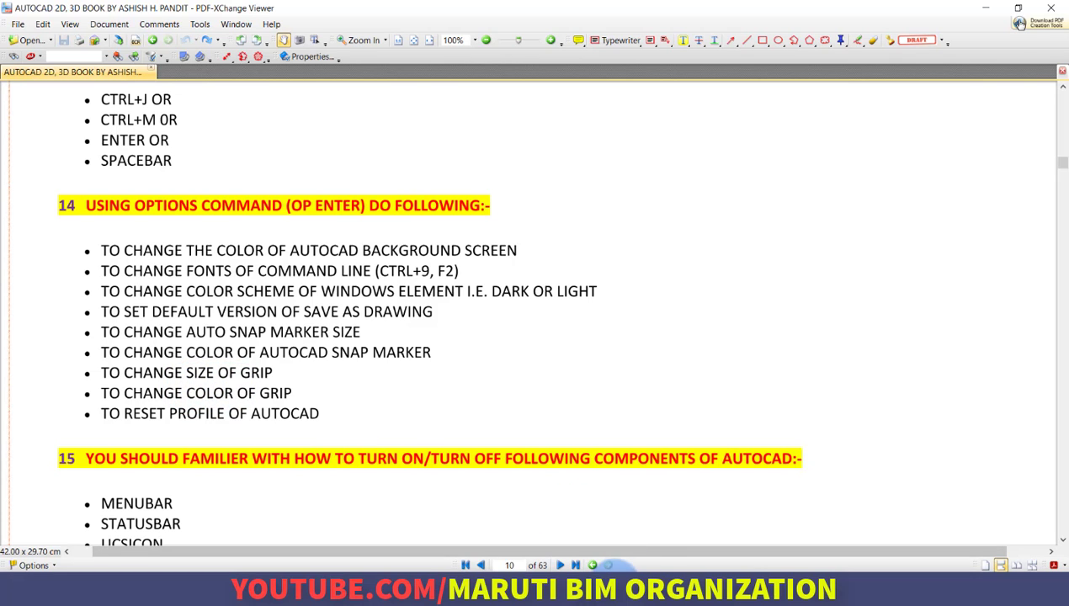
{"action": "mouse_move", "coordinate": [525, 554]}
{"action": "left_click", "coordinate": [513, 505]}
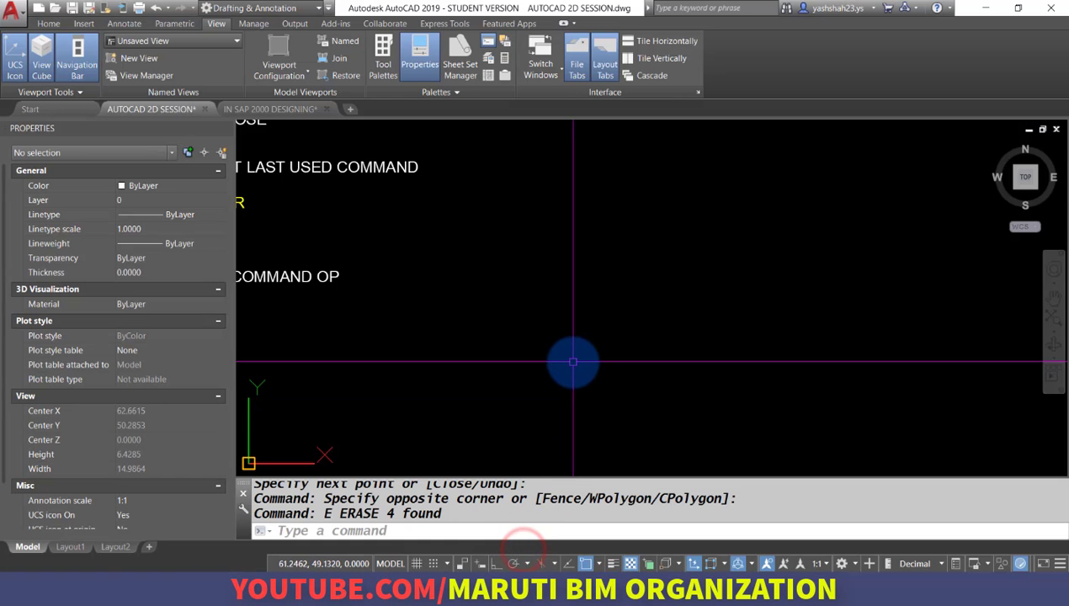
Draw a single slanted line about 6.3 units long in the empty area beside the item 14 note
{"action": "type", "text": "L"}
{"action": "key", "text": "Return"}
{"action": "left_click", "coordinate": [499, 277]}
{"action": "left_click", "coordinate": [846, 322]}
{"action": "key", "text": "Return"}
Stretch the line's left endpoint downward by its grip, making the line about 7.0 units long, and clear the selection
{"action": "left_click", "coordinate": [678, 328]}
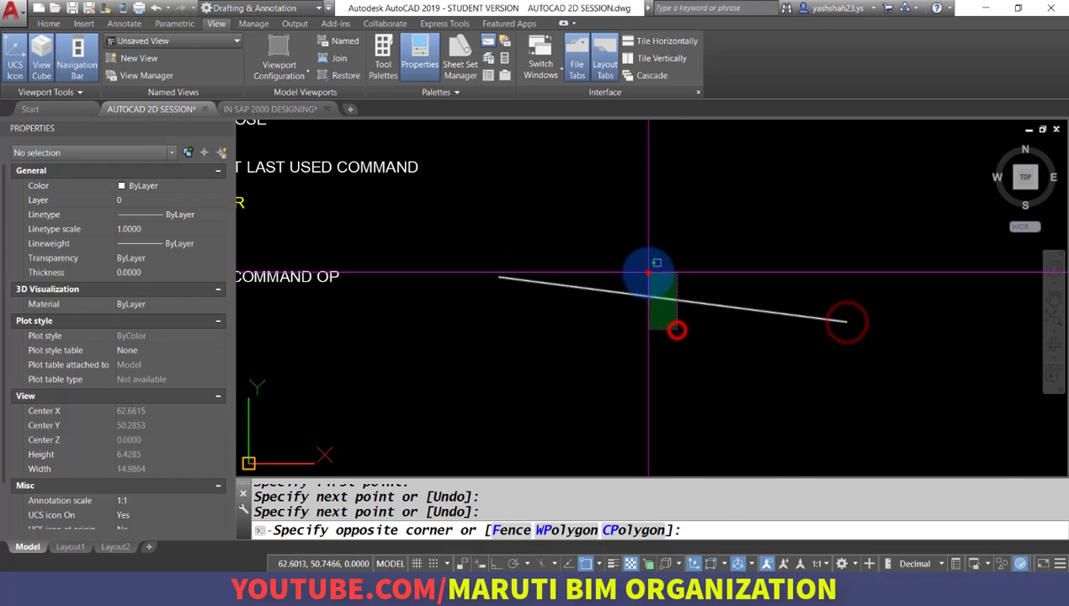
{"action": "left_click", "coordinate": [648, 272]}
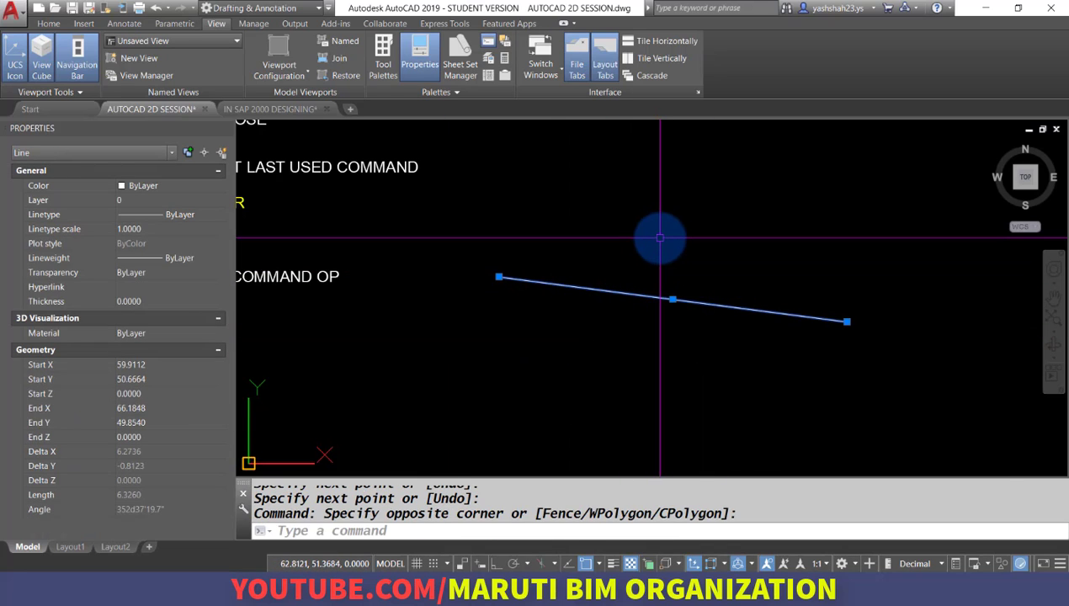
{"action": "left_click", "coordinate": [500, 277]}
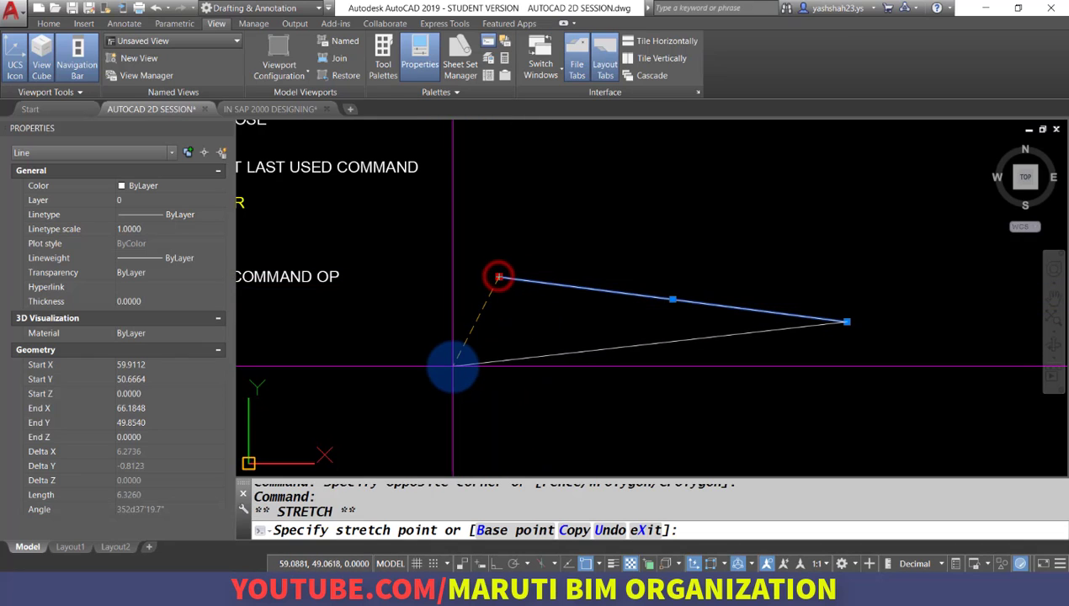
{"action": "left_click", "coordinate": [459, 351]}
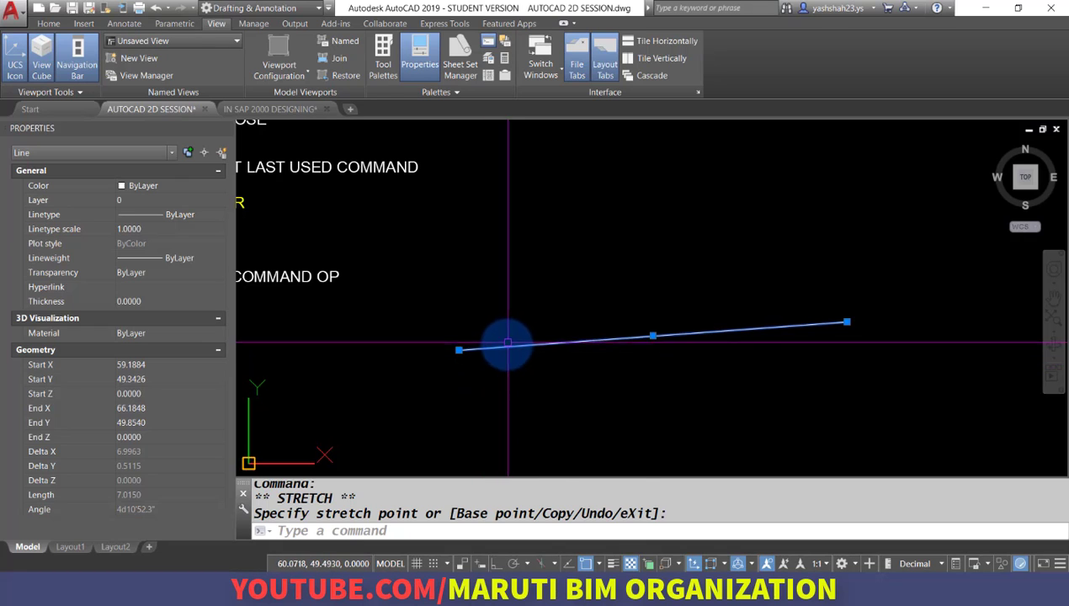
{"action": "key", "text": "Escape"}
{"action": "key", "text": "Escape"}
Draw a circle with a radius of about 0.93 units above the line
{"action": "type", "text": "c"}
{"action": "key", "text": "Return"}
{"action": "left_click", "coordinate": [663, 209]}
{"action": "left_click", "coordinate": [668, 262]}
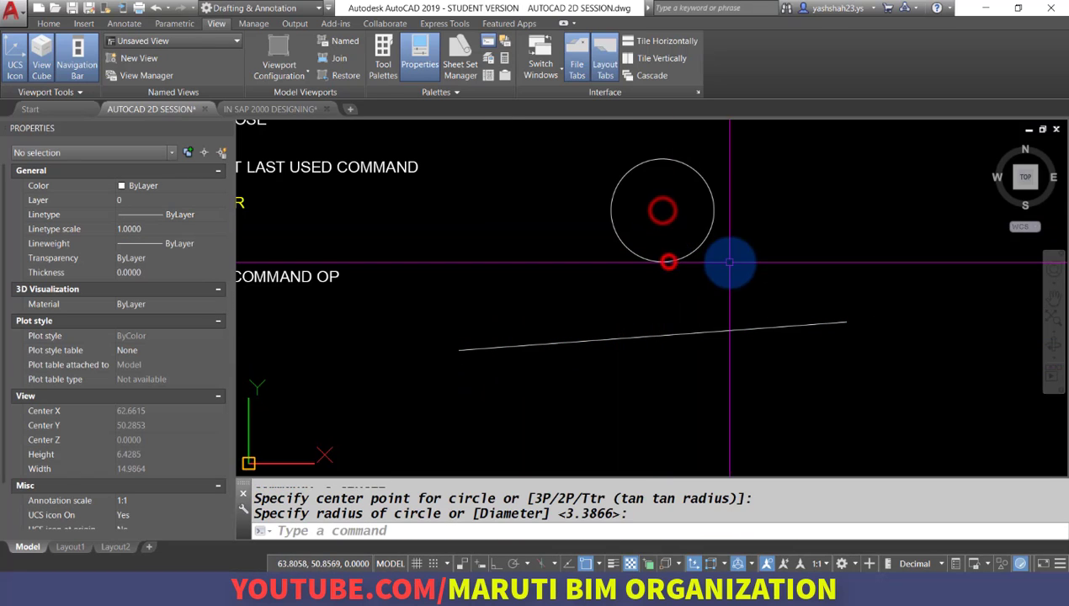
Move the circle about 3 units to the left by its center grip and deselect it
{"action": "left_click", "coordinate": [730, 263]}
{"action": "left_click", "coordinate": [672, 233]}
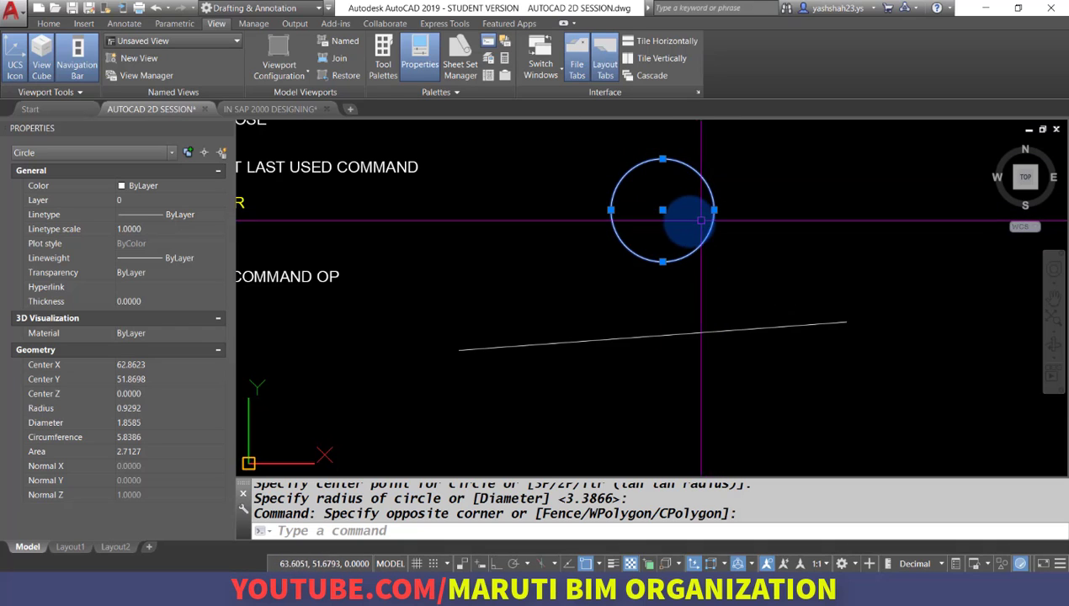
{"action": "left_click", "coordinate": [663, 209]}
{"action": "left_click", "coordinate": [495, 221]}
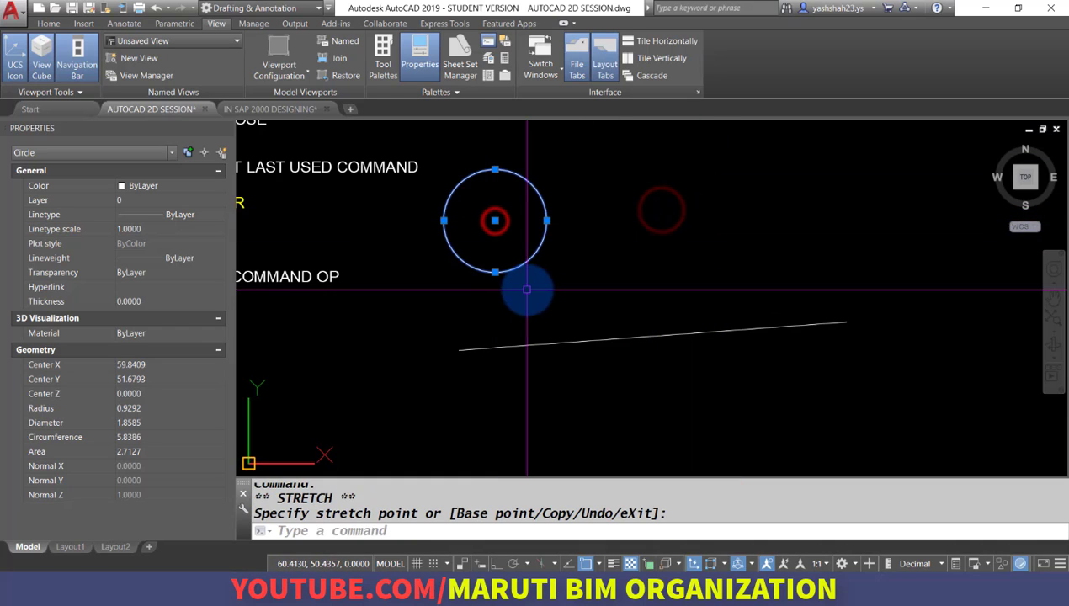
{"action": "scroll", "coordinate": [724, 259], "scroll_direction": "down", "scroll_amount": 5}
{"action": "scroll", "coordinate": [577, 257], "scroll_direction": "up", "scroll_amount": 5}
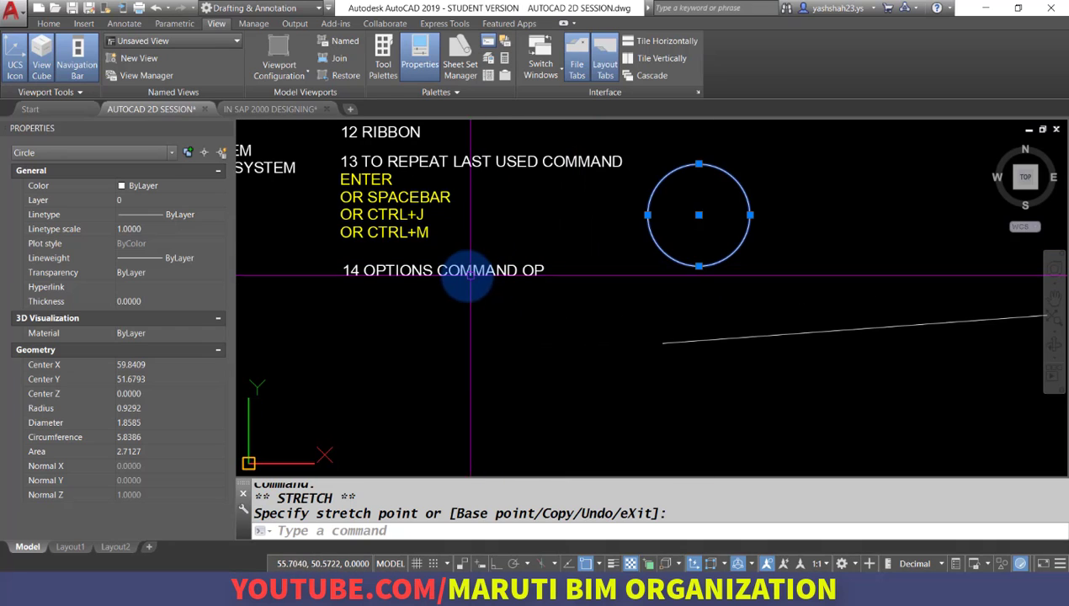
{"action": "key", "text": "Escape"}
Select the "14 OPTIONS COMMAND OP" text to view its grip, and clear the selection
{"action": "left_click", "coordinate": [462, 276]}
{"action": "scroll", "coordinate": [462, 277], "scroll_direction": "up", "scroll_amount": 5}
{"action": "scroll", "coordinate": [394, 281], "scroll_direction": "down", "scroll_amount": 8}
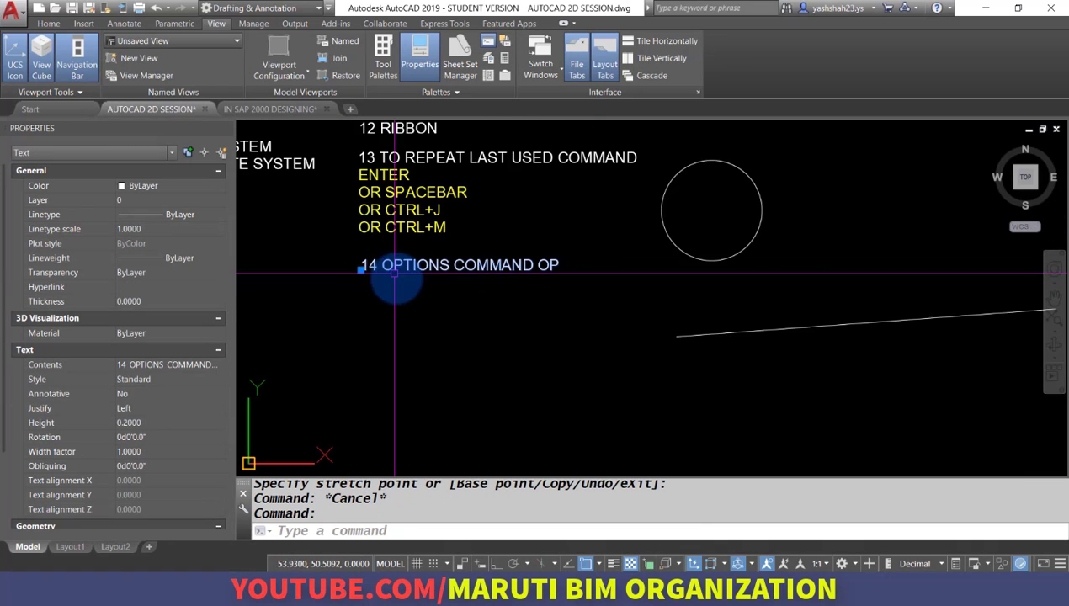
{"action": "key", "text": "Escape"}
Enlarge the circle by its right quadrant grip to a radius of about 2.33, and shrink it back to about 0.93
{"action": "left_click", "coordinate": [627, 263]}
{"action": "left_click", "coordinate": [614, 267]}
{"action": "scroll", "coordinate": [622, 226], "scroll_direction": "up", "scroll_amount": 4}
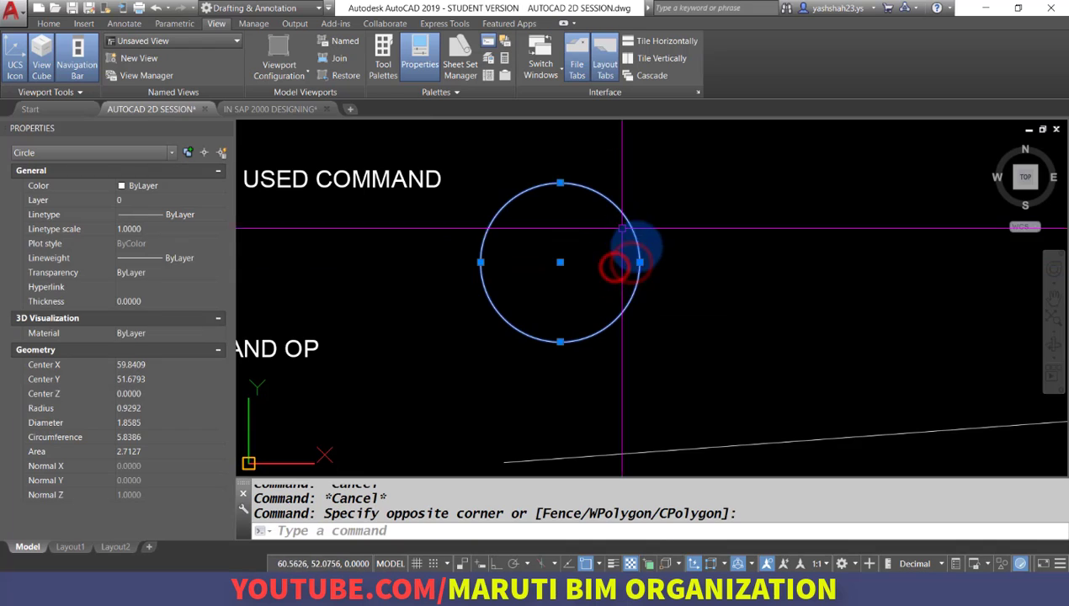
{"action": "left_click", "coordinate": [641, 263]}
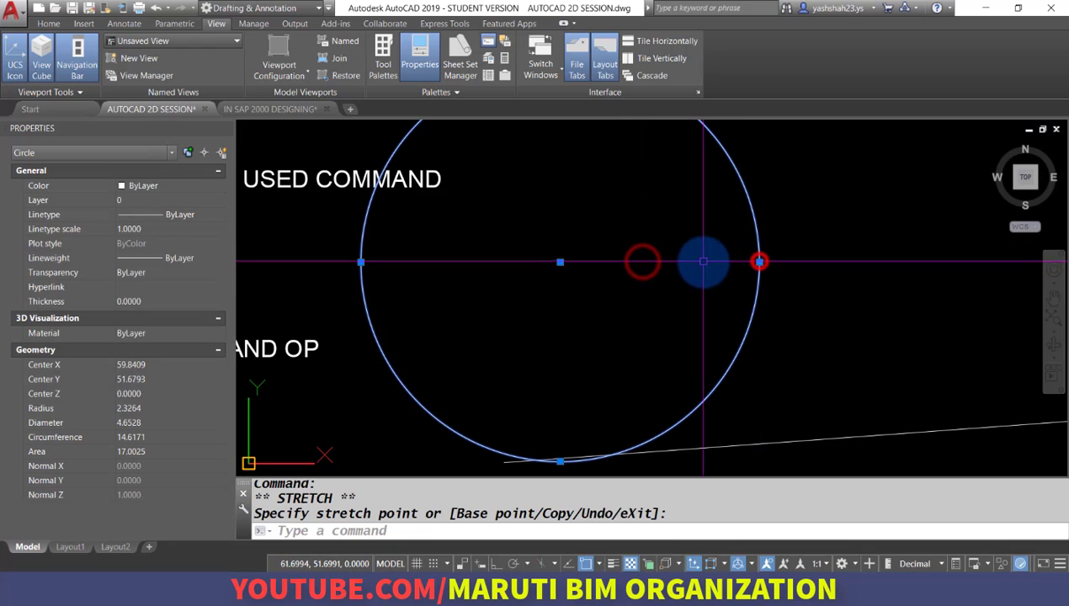
{"action": "left_click", "coordinate": [637, 276]}
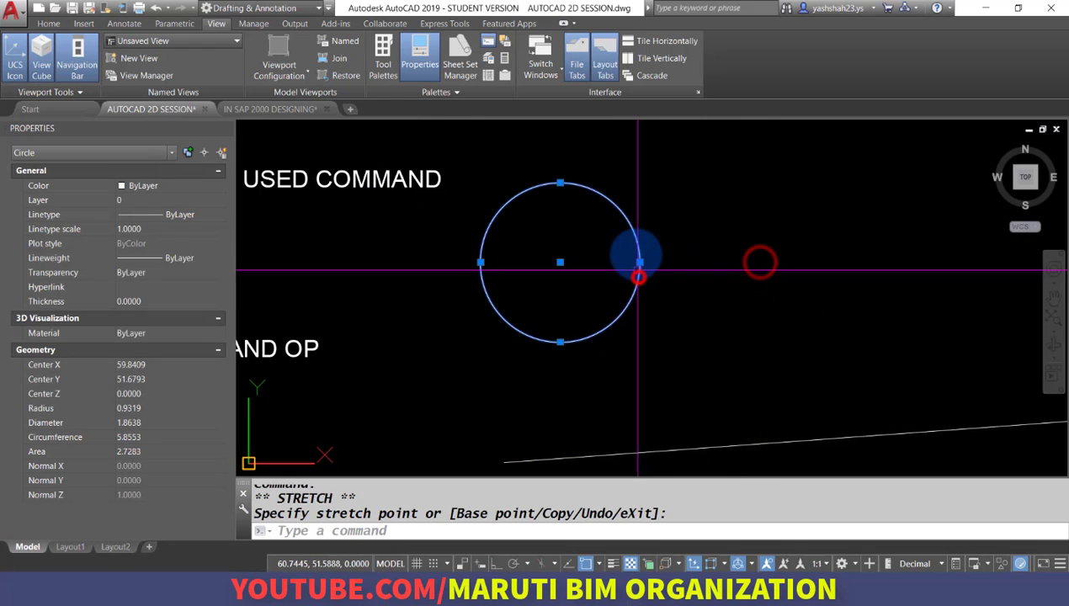
Select the circle and the line, stretch the line's left endpoint further down to a length of about 7.5 units, and deselect both
{"action": "scroll", "coordinate": [634, 255], "scroll_direction": "down", "scroll_amount": 5}
{"action": "left_click", "coordinate": [630, 332]}
{"action": "left_click", "coordinate": [620, 306]}
{"action": "left_click", "coordinate": [612, 314]}
{"action": "left_click", "coordinate": [605, 307]}
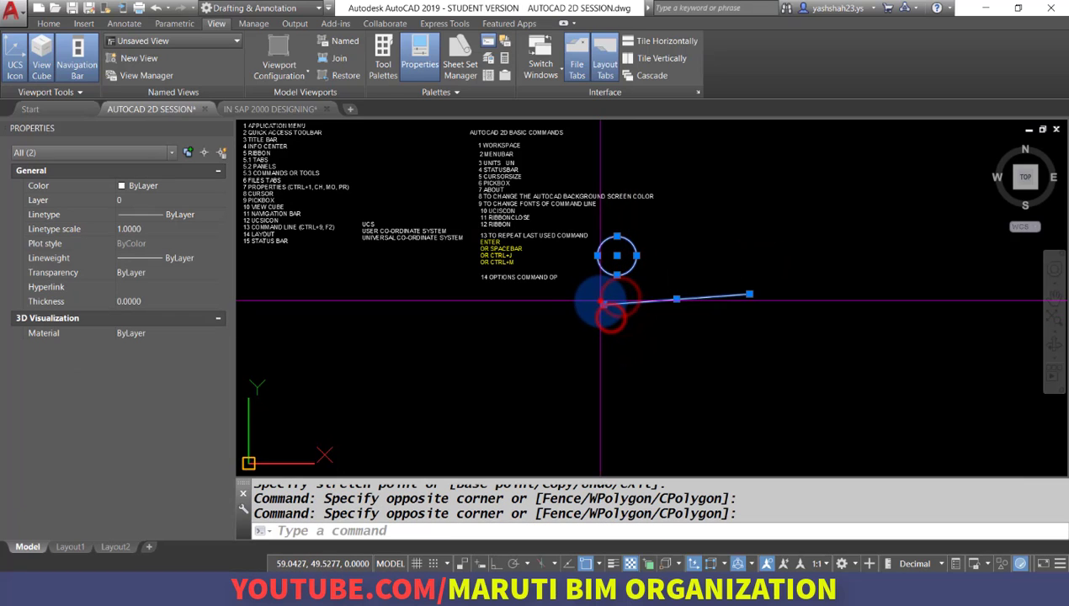
{"action": "left_click", "coordinate": [600, 301]}
{"action": "left_click", "coordinate": [607, 309]}
{"action": "left_click", "coordinate": [603, 304]}
{"action": "left_click", "coordinate": [597, 333]}
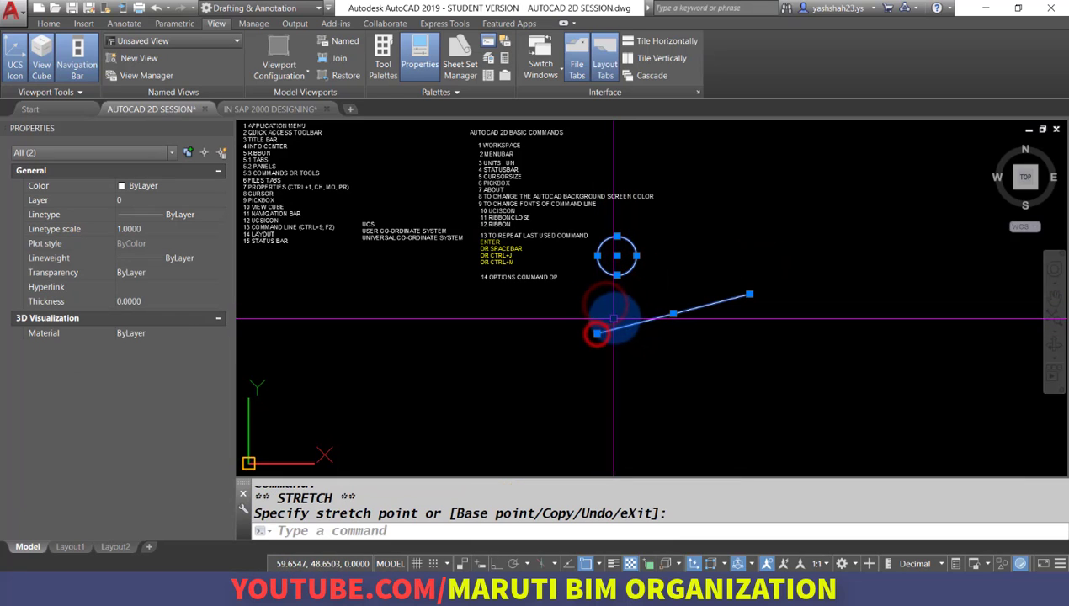
{"action": "scroll", "coordinate": [644, 278], "scroll_direction": "up", "scroll_amount": 4}
{"action": "key", "text": "Escape"}
{"action": "key", "text": "Escape"}
{"action": "key", "text": "Escape"}
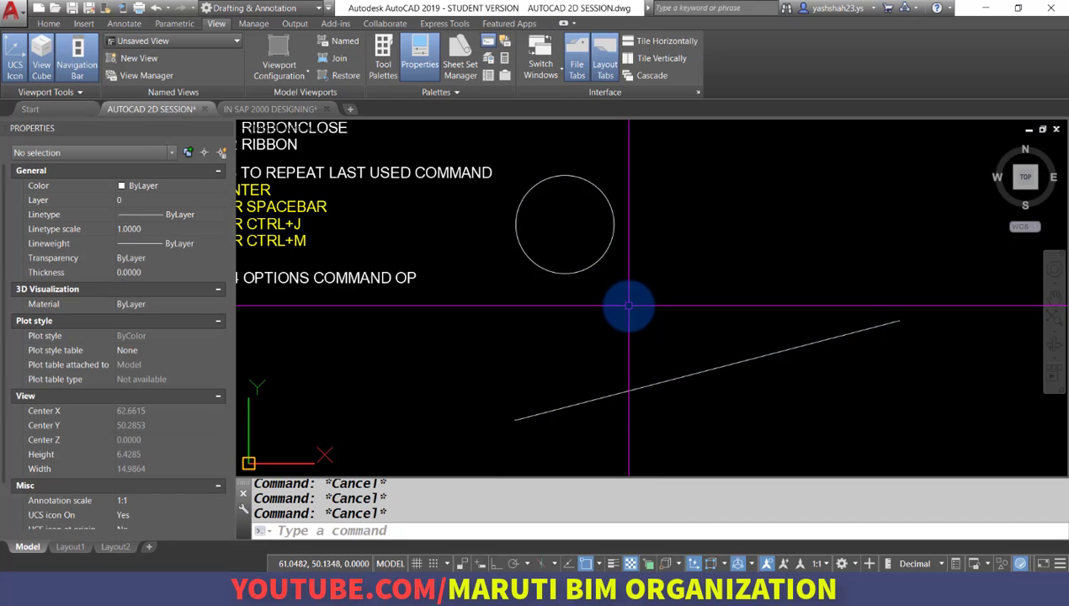
Stretch the line's right endpoint upward by its grip, making the line about 8.4 units long, and deselect it
{"action": "left_click", "coordinate": [682, 405]}
{"action": "left_click", "coordinate": [640, 354]}
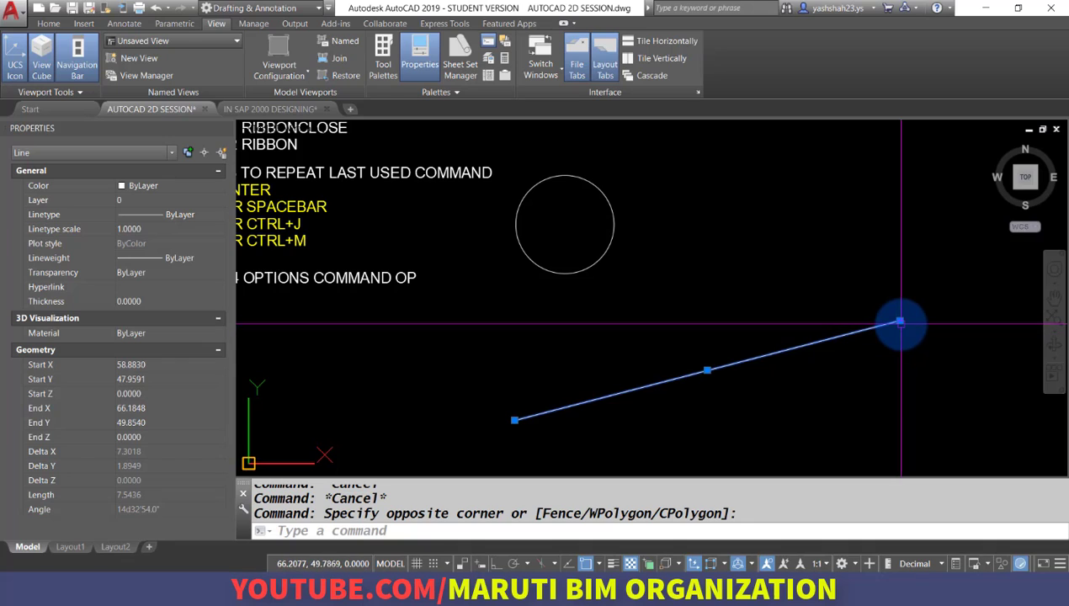
{"action": "mouse_move", "coordinate": [900, 320]}
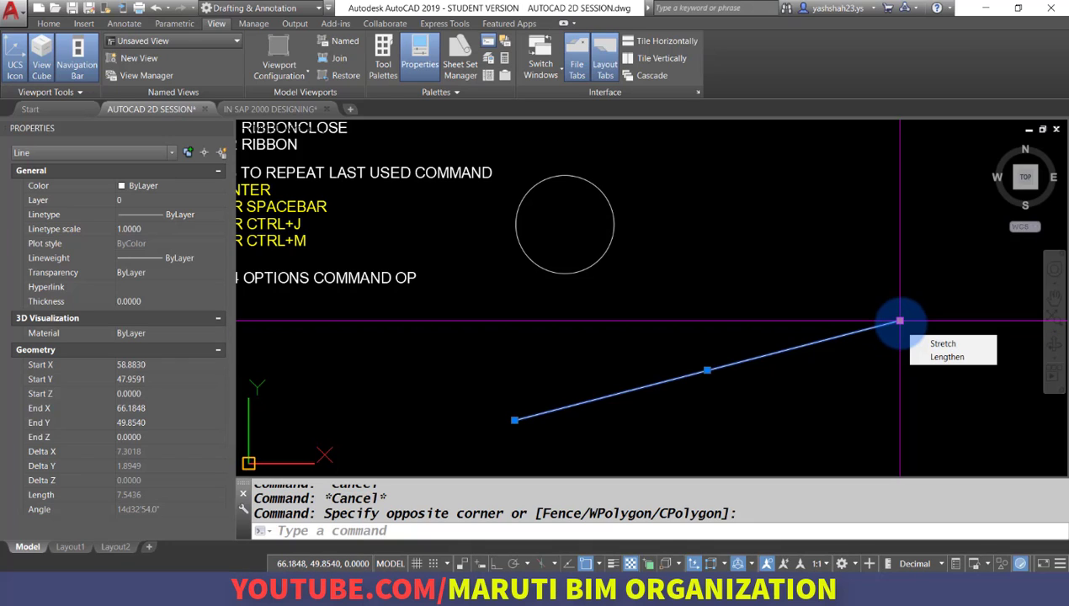
{"action": "left_click", "coordinate": [900, 320]}
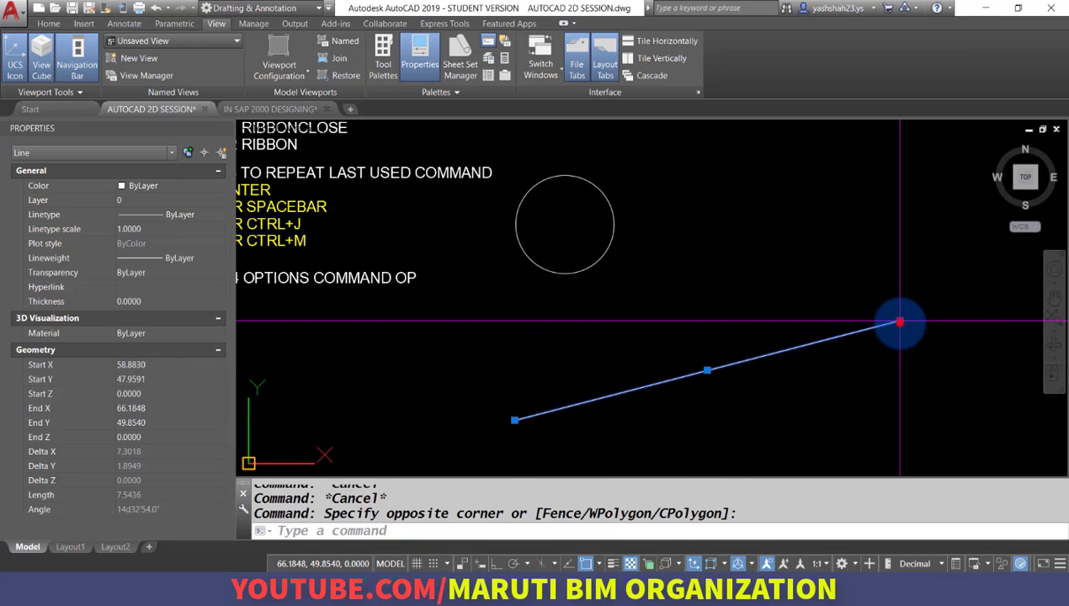
{"action": "left_click", "coordinate": [932, 213]}
{"action": "left_click", "coordinate": [933, 215]}
{"action": "left_click", "coordinate": [934, 271]}
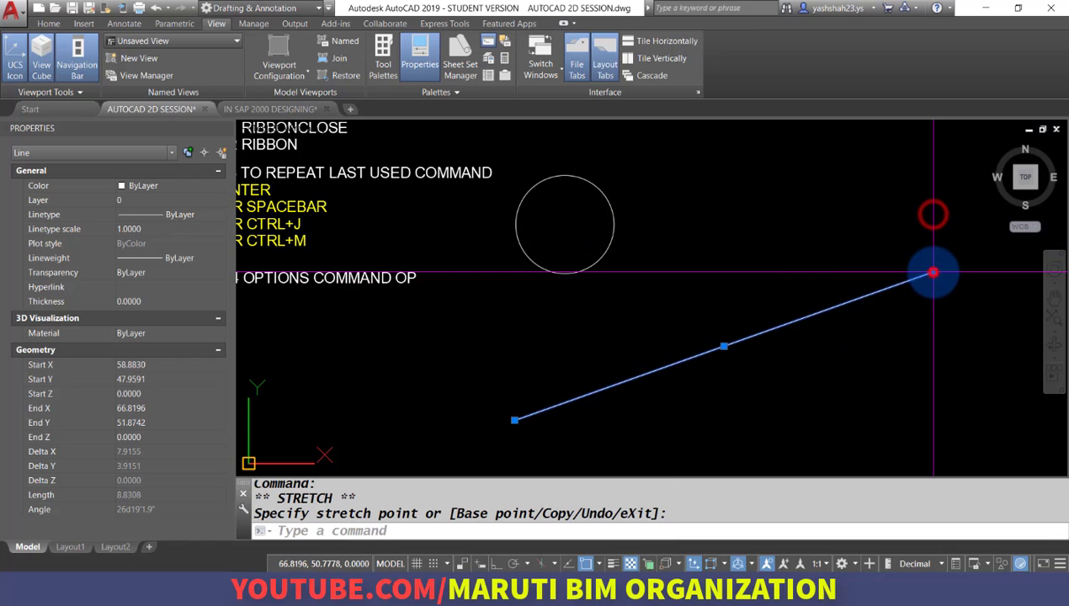
{"action": "key", "text": "Escape"}
{"action": "key", "text": "Escape"}
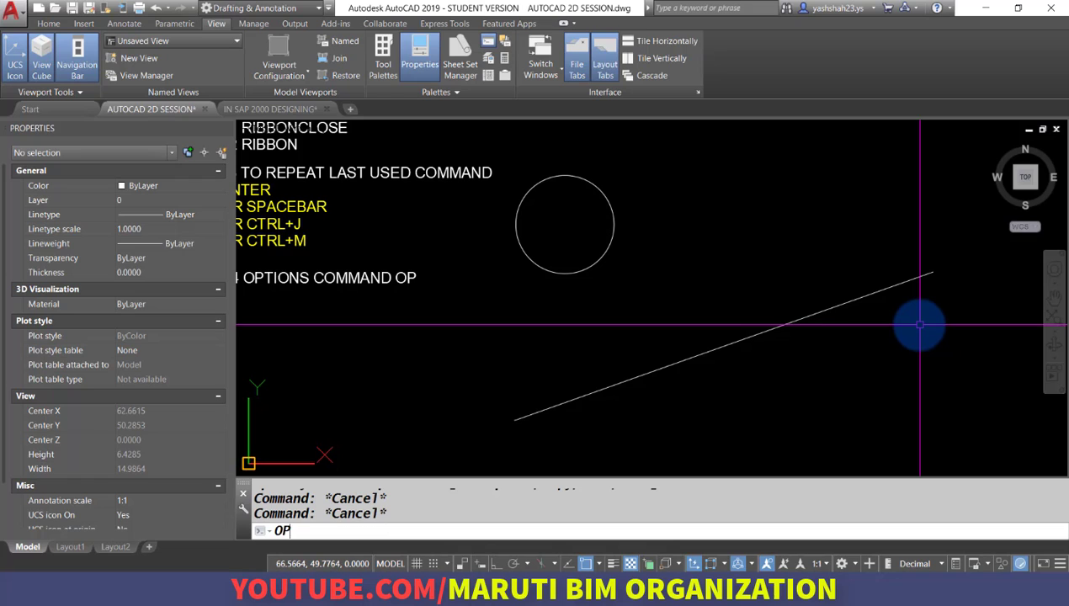
Increase the grip size in the Options selection settings and select the line to display its enlarged grips
{"action": "type", "text": "OP"}
{"action": "key", "text": "Return"}
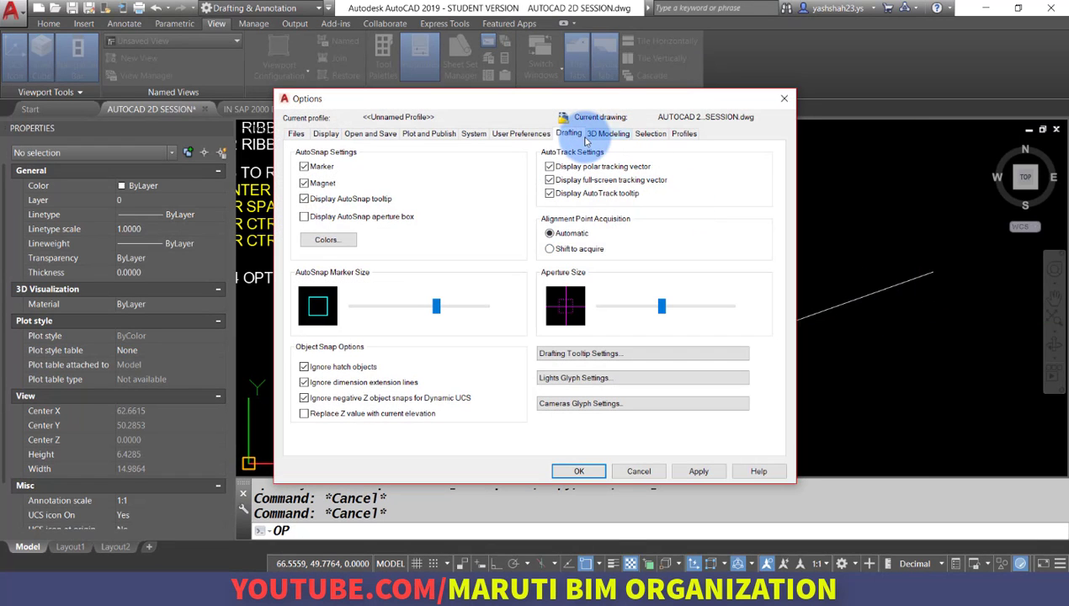
{"action": "left_click", "coordinate": [642, 134]}
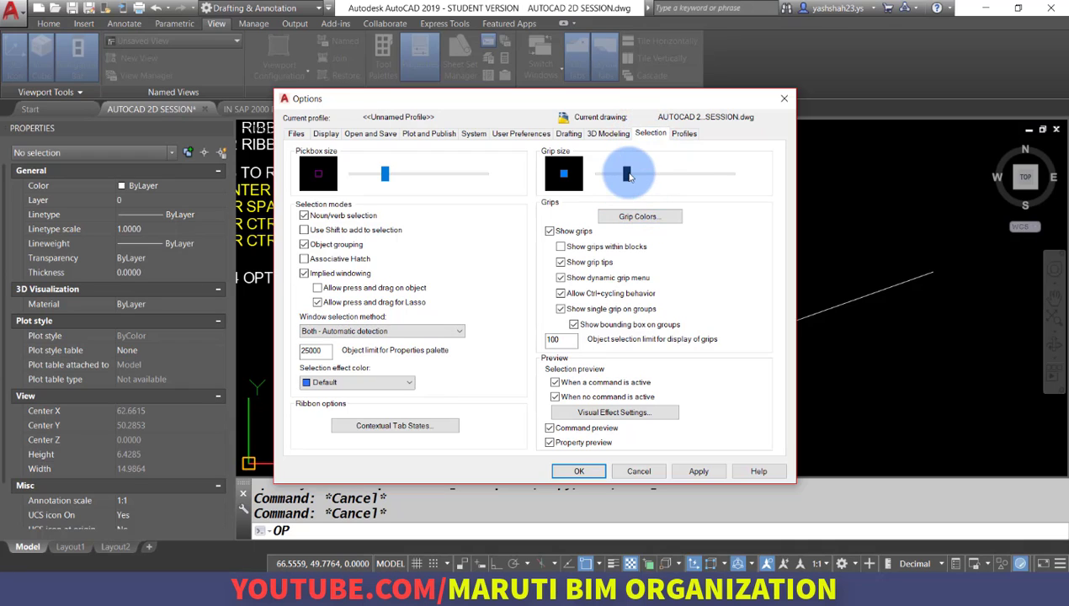
{"action": "left_click_drag", "start_coordinate": [627, 174], "coordinate": [683, 174]}
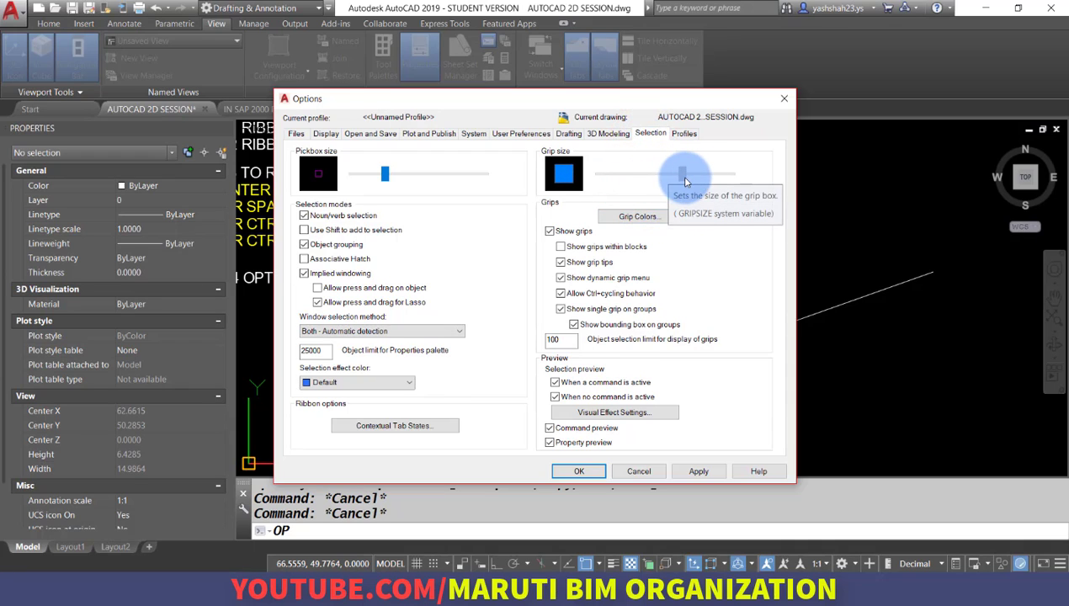
{"action": "left_click", "coordinate": [582, 470]}
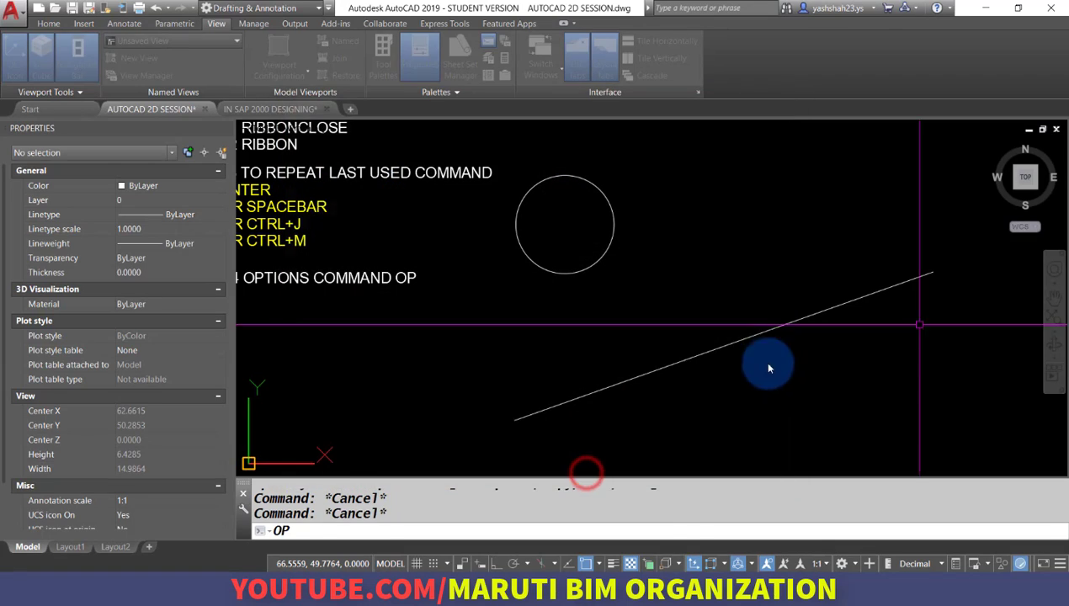
{"action": "left_click", "coordinate": [766, 348]}
{"action": "left_click", "coordinate": [724, 314]}
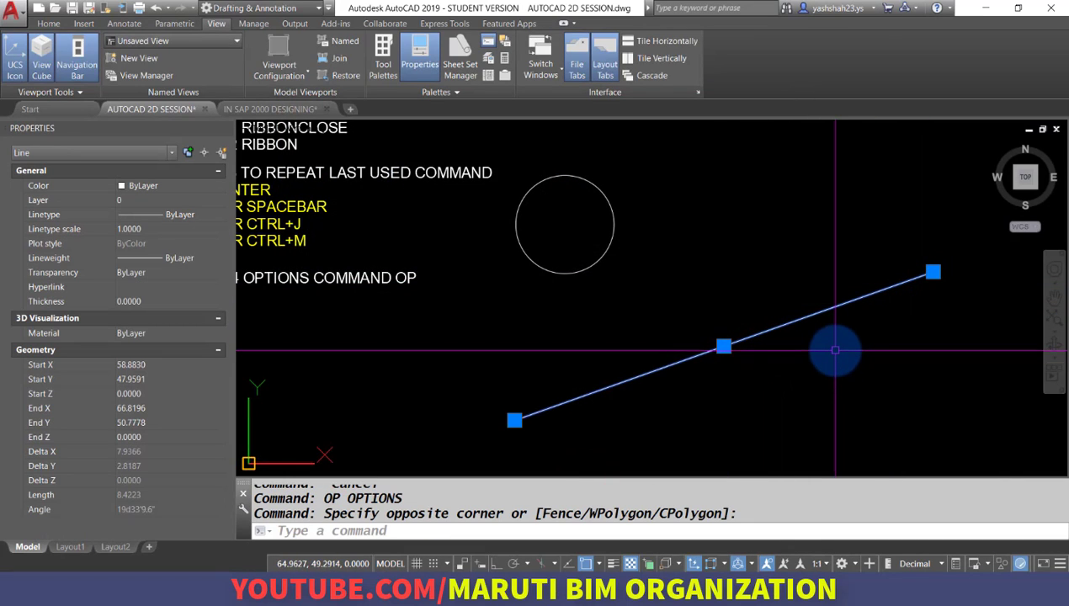
In the Options grip colors, set the unselected grip color to Red and the selected grip color to Yellow
{"action": "type", "text": "OP"}
{"action": "key", "text": "Return"}
{"action": "left_click", "coordinate": [640, 214]}
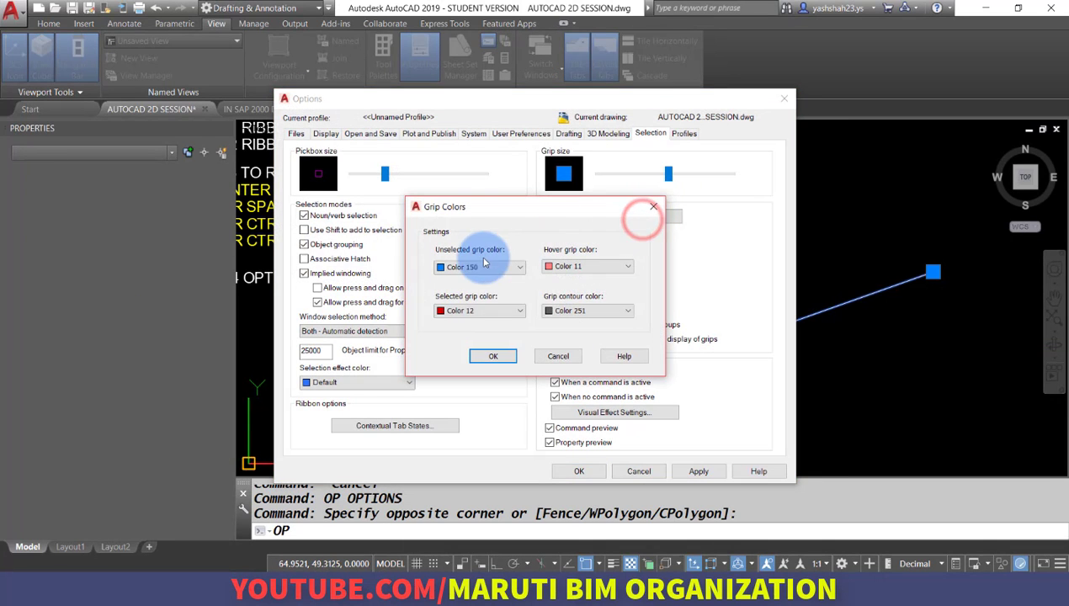
{"action": "left_click", "coordinate": [478, 267]}
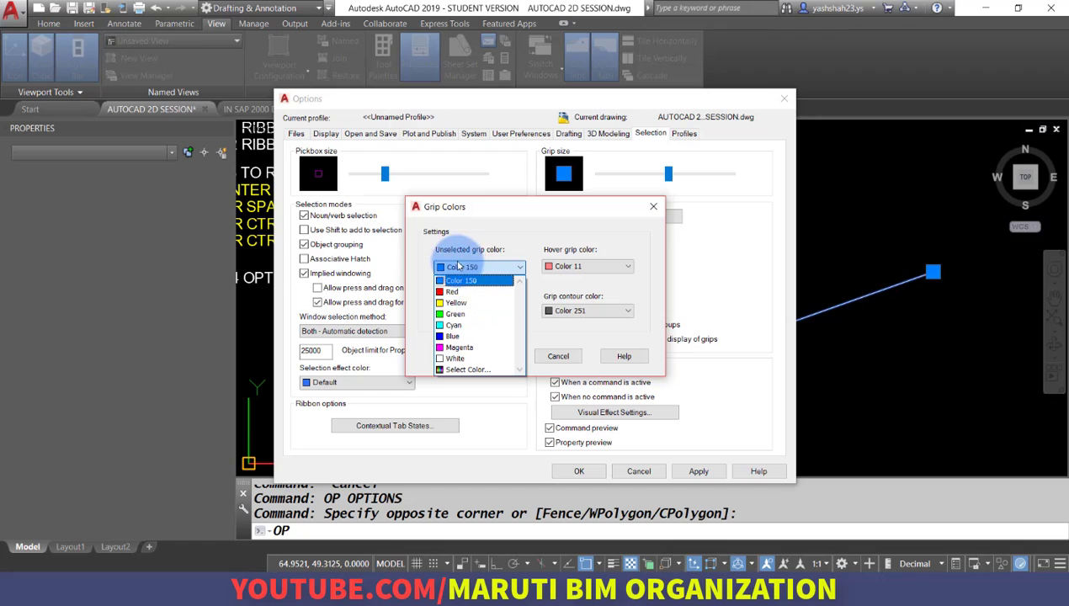
{"action": "left_click", "coordinate": [461, 292]}
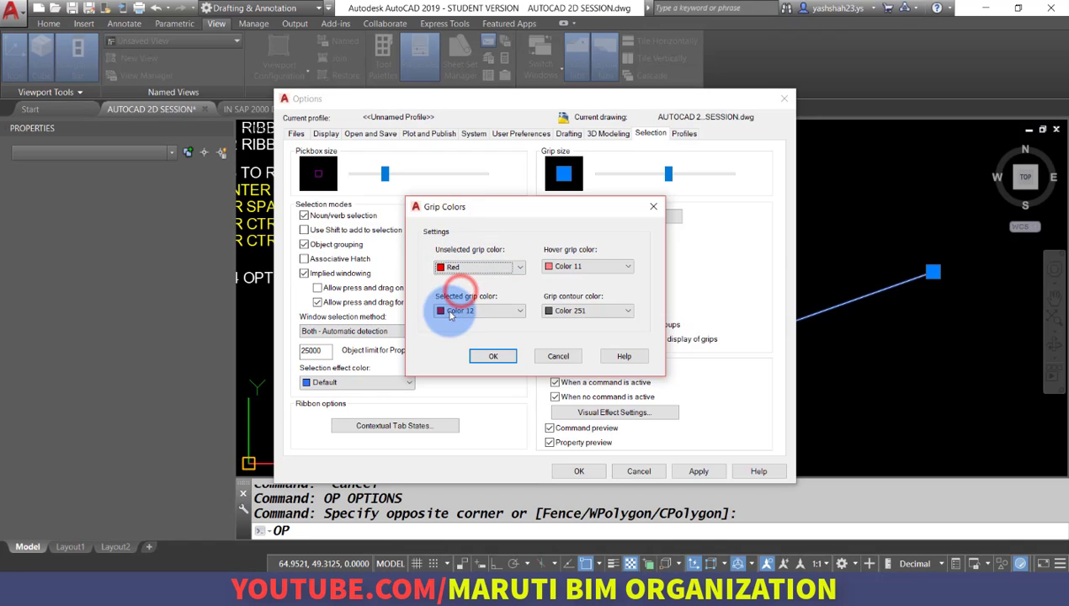
{"action": "left_click", "coordinate": [489, 312]}
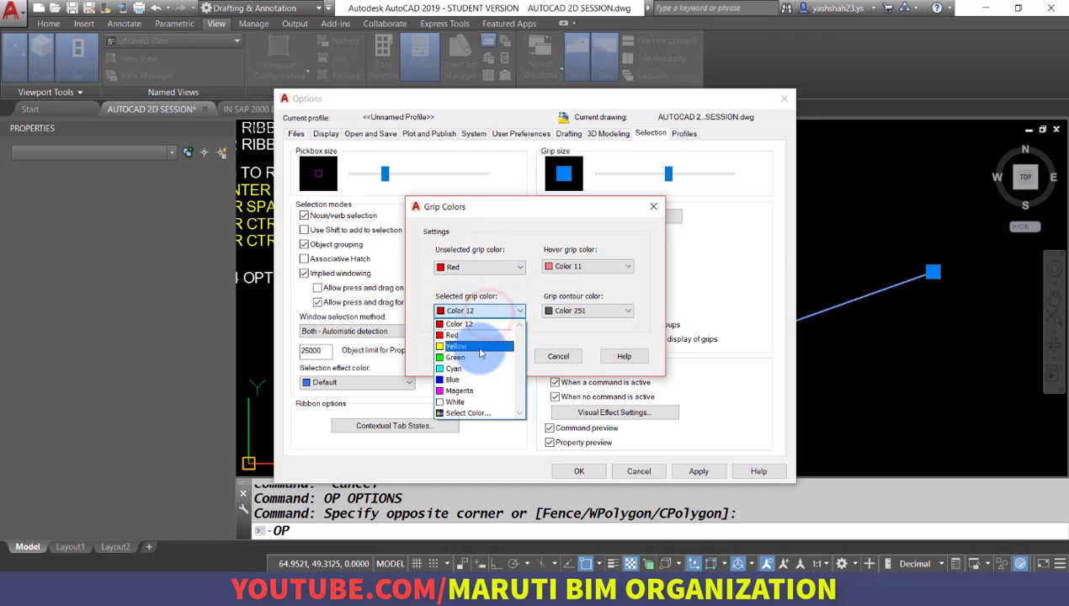
{"action": "left_click", "coordinate": [480, 345]}
Set the hover grip color to Green and the grip contour color to Magenta, and accept the options
{"action": "left_click", "coordinate": [594, 267]}
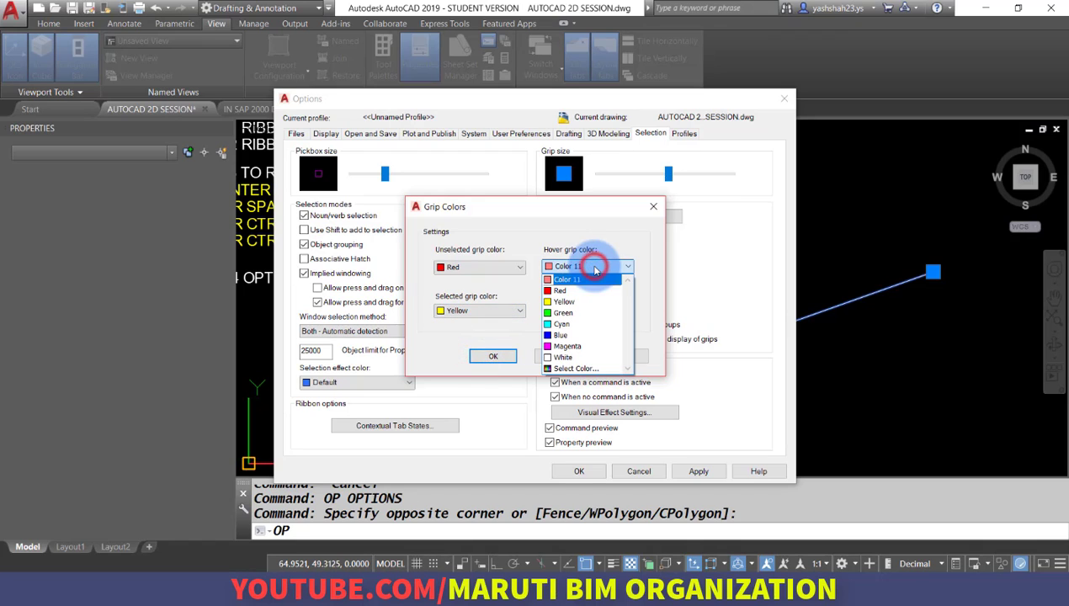
{"action": "left_click", "coordinate": [584, 315]}
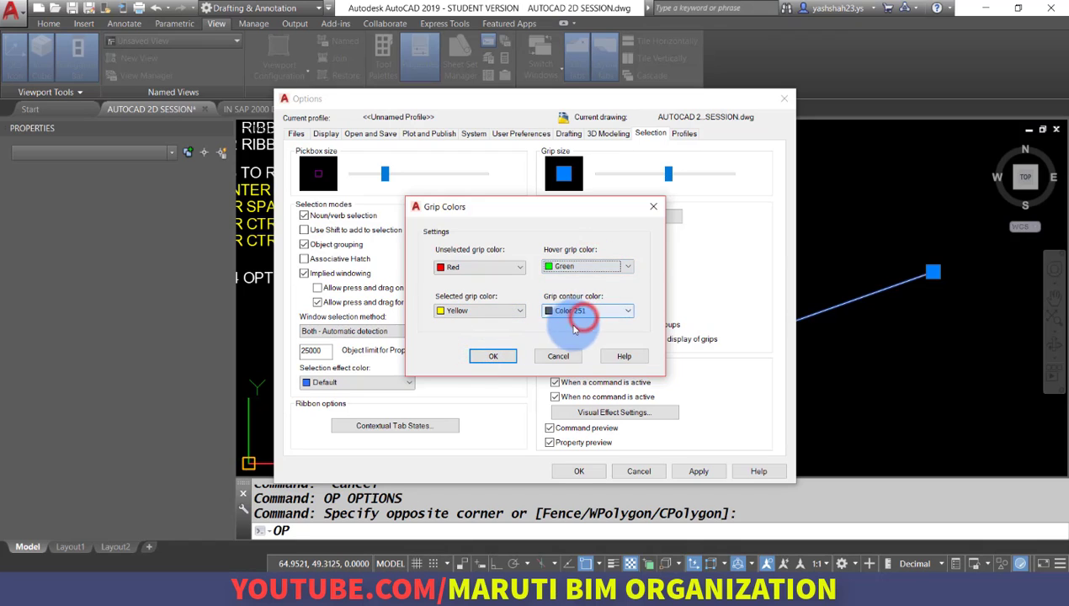
{"action": "left_click", "coordinate": [575, 311]}
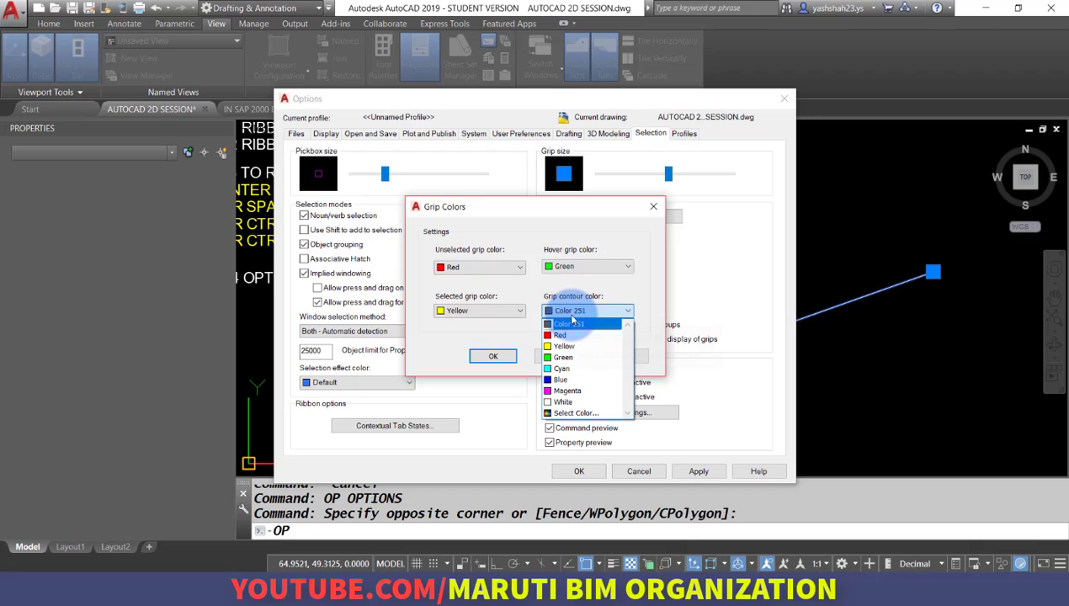
{"action": "left_click", "coordinate": [576, 392]}
{"action": "left_click", "coordinate": [494, 356]}
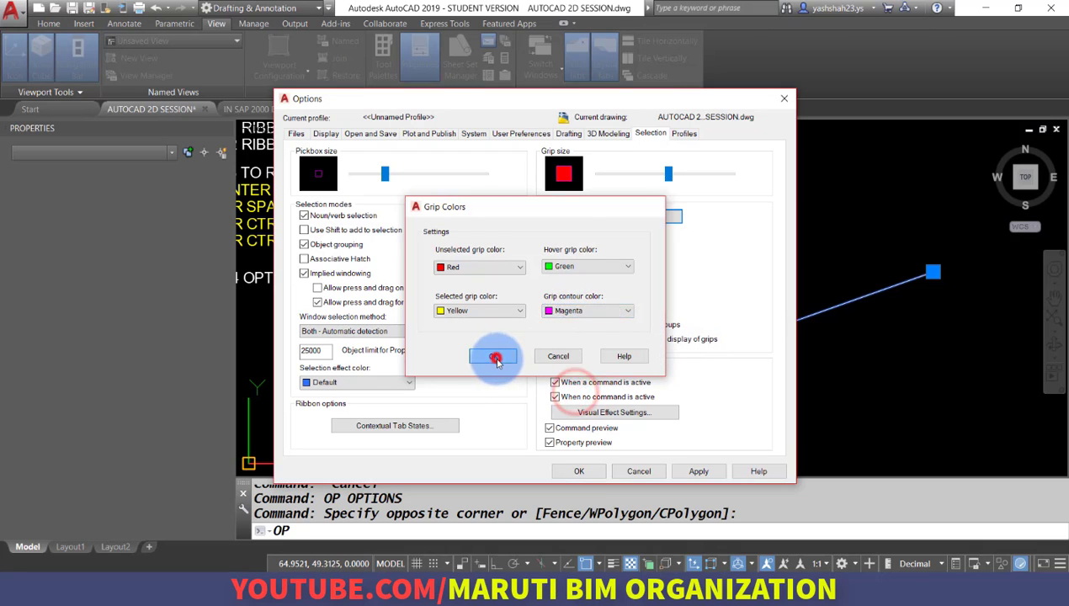
{"action": "left_click", "coordinate": [579, 470]}
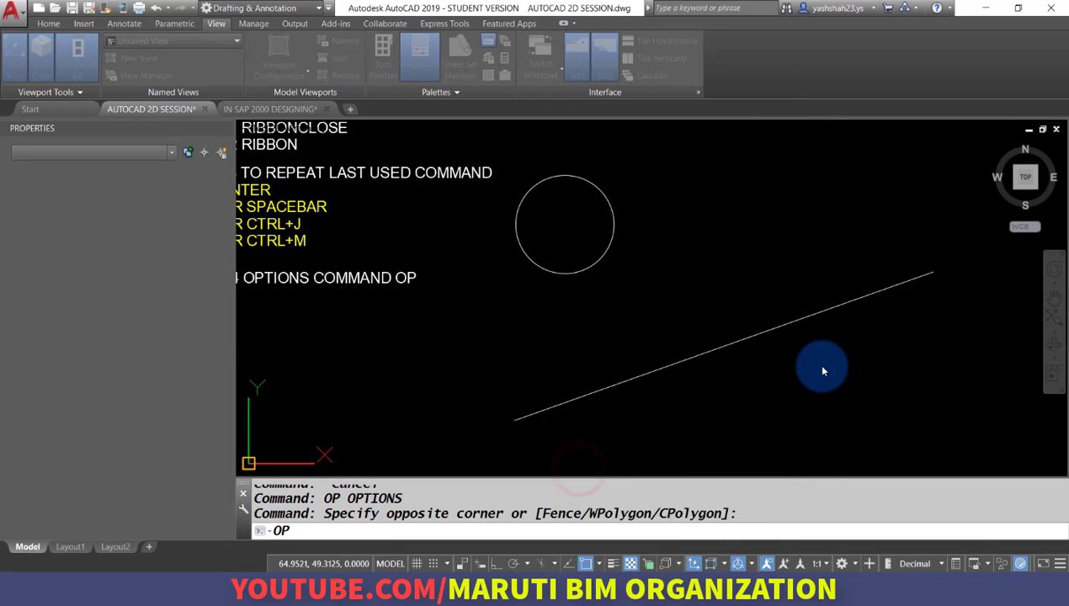
Select the sloped line and stretch its upper right endpoint up and back down by its grip, making the line about 7.76 units long
{"action": "left_click", "coordinate": [825, 342]}
{"action": "left_click", "coordinate": [796, 299]}
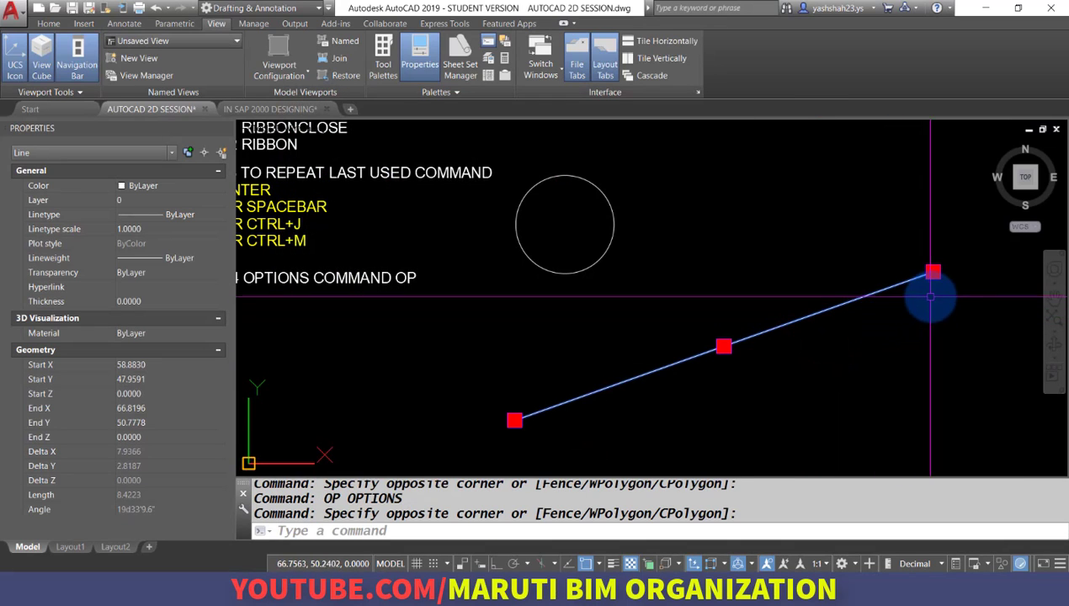
{"action": "mouse_move", "coordinate": [933, 271]}
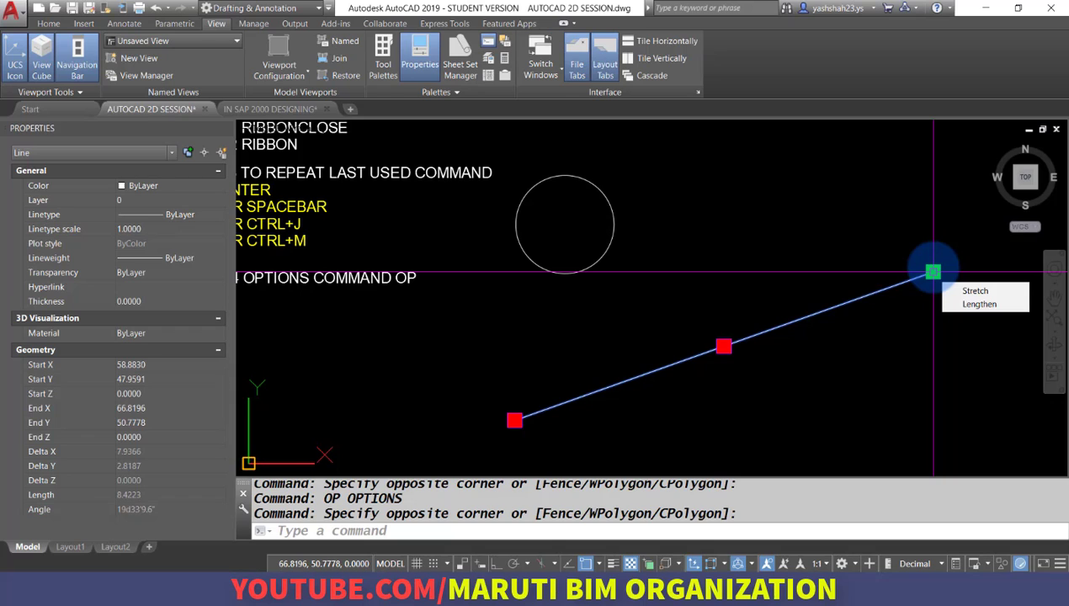
{"action": "left_click", "coordinate": [933, 271]}
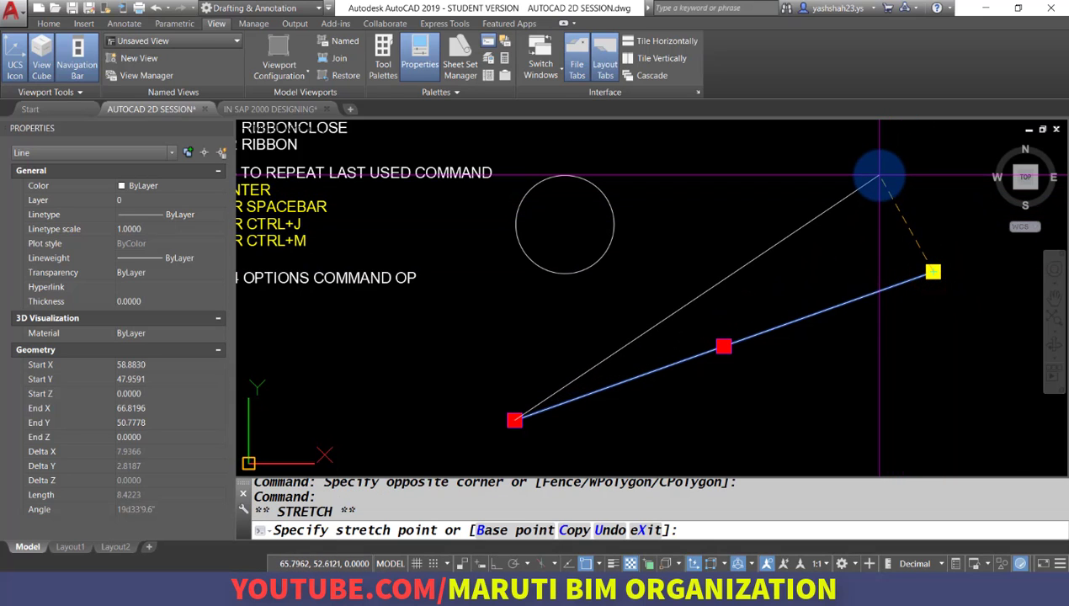
{"action": "left_click", "coordinate": [880, 175]}
{"action": "left_click", "coordinate": [880, 173]}
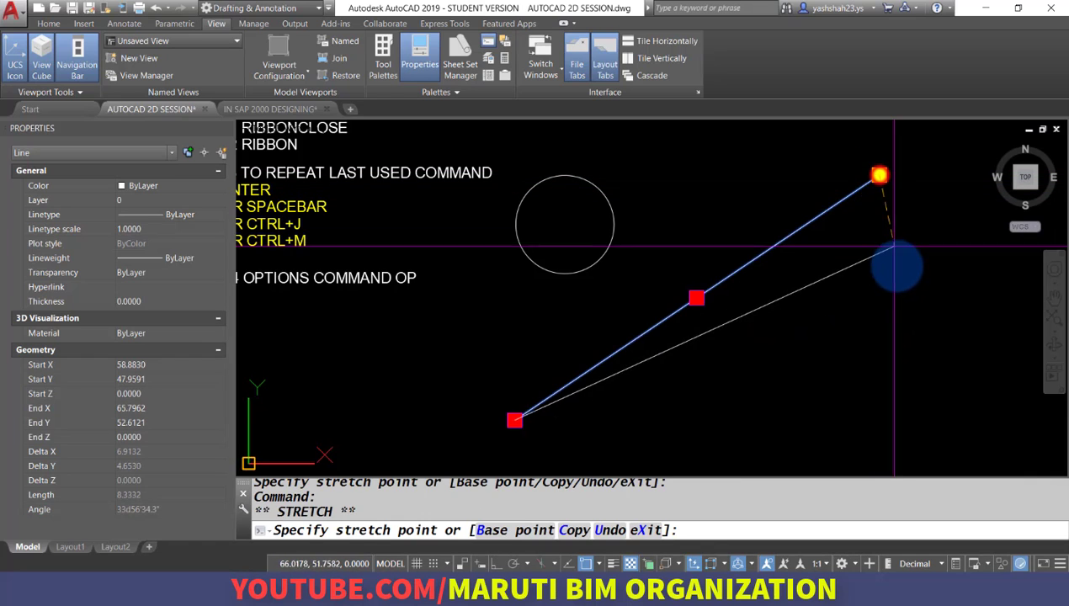
{"action": "left_click", "coordinate": [898, 278]}
{"action": "left_click", "coordinate": [889, 318]}
Erase the line and the circle beside the command notes
{"action": "scroll", "coordinate": [790, 270], "scroll_direction": "down", "scroll_amount": 3}
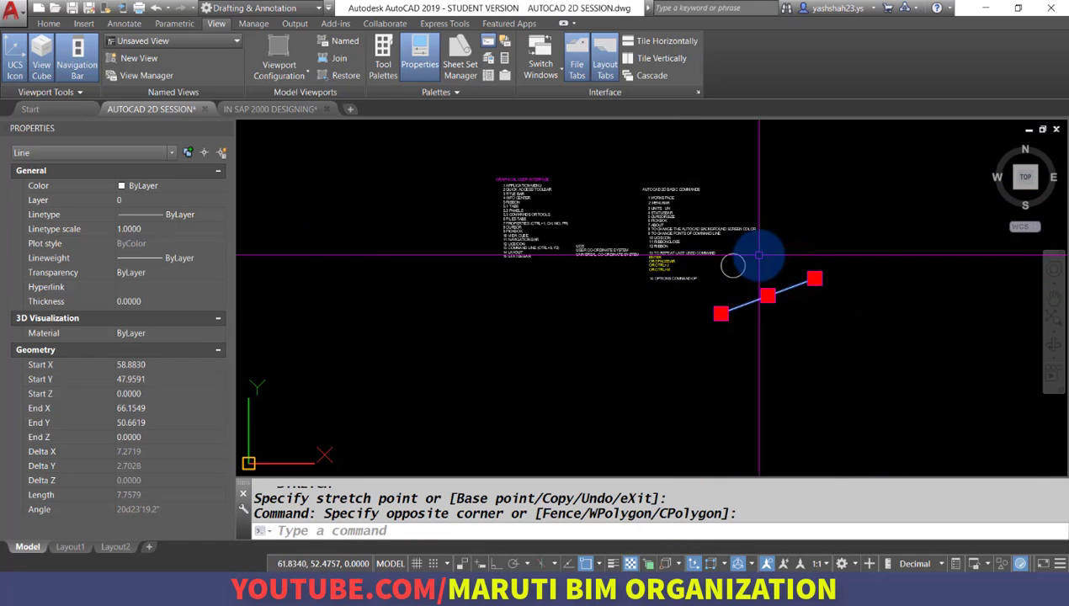
{"action": "scroll", "coordinate": [783, 295], "scroll_direction": "up", "scroll_amount": 2}
{"action": "left_click", "coordinate": [692, 289]}
{"action": "type", "text": "e"}
{"action": "key", "text": "Return"}
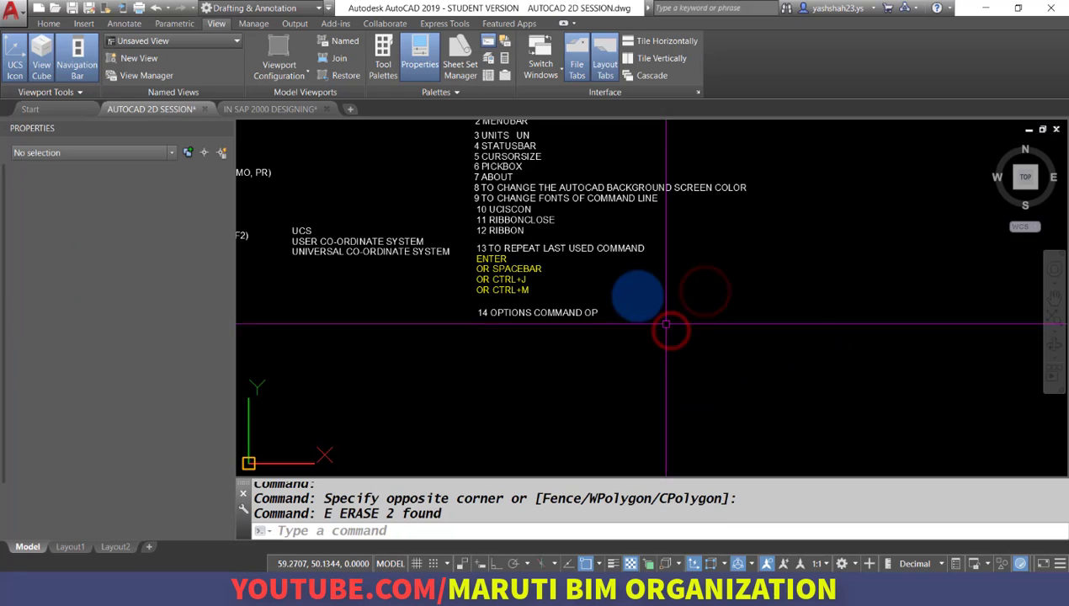
{"action": "scroll", "coordinate": [534, 297], "scroll_direction": "up", "scroll_amount": 2}
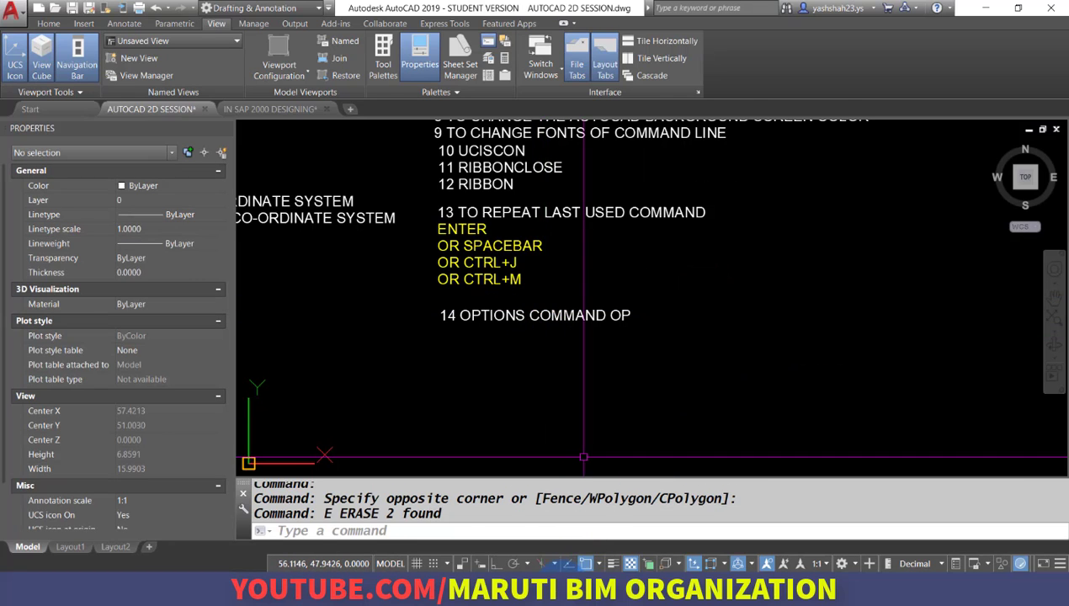
Switch to the PDF book to check the remaining tasks under item 14, and return to the AUTOCAD 2D SESSION drawing
{"action": "left_click", "coordinate": [581, 589]}
{"action": "scroll", "coordinate": [267, 398], "scroll_direction": "down", "scroll_amount": 1}
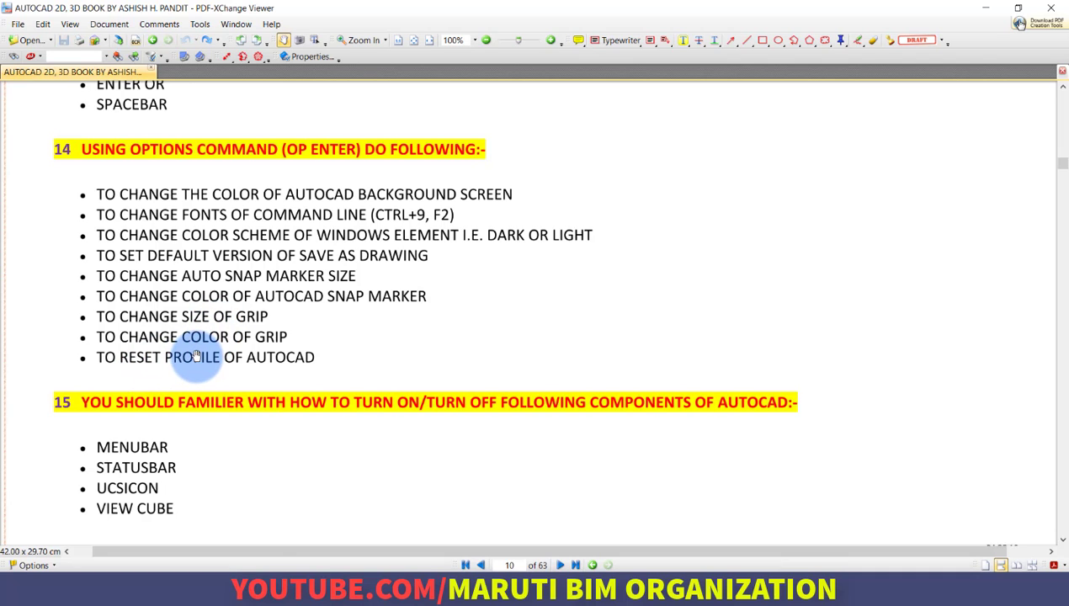
{"action": "left_click", "coordinate": [601, 591]}
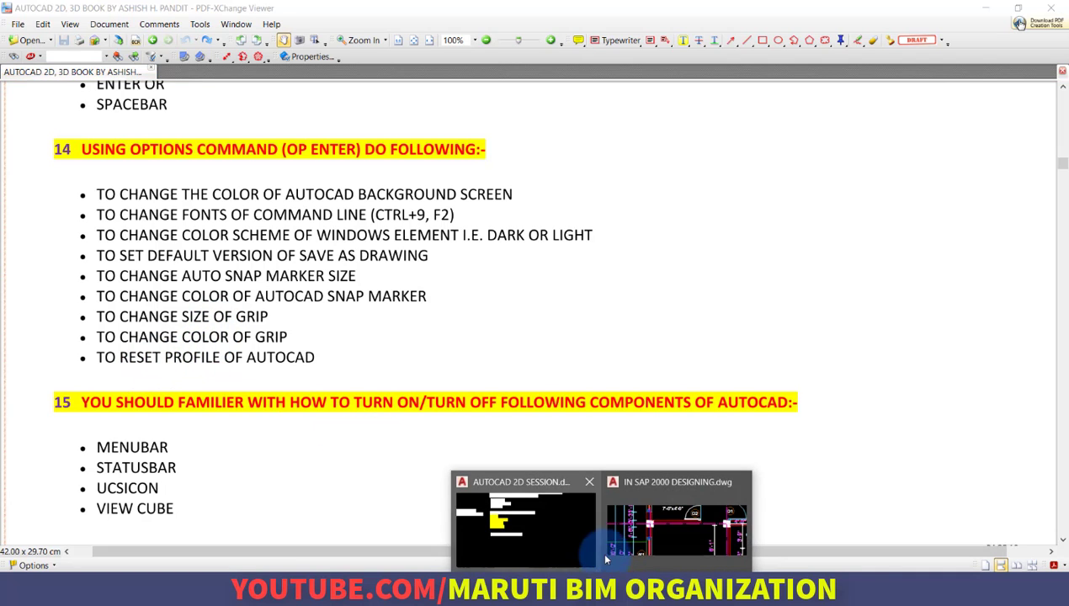
{"action": "left_click", "coordinate": [508, 540]}
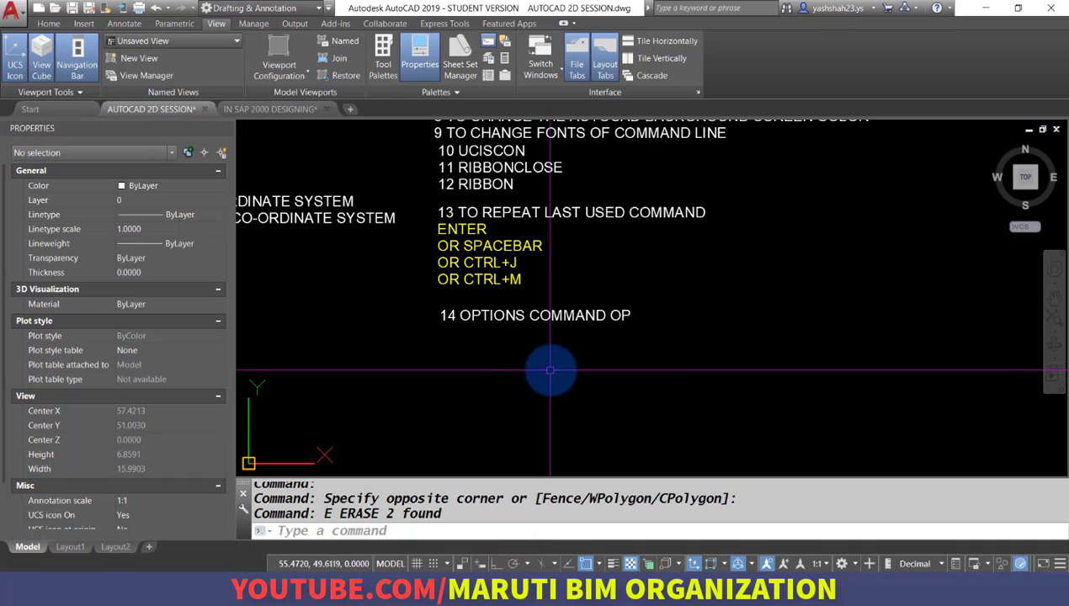
In the Options, increase the pickbox size slightly and reduce the crosshair size to 76
{"action": "type", "text": "OP"}
{"action": "key", "text": "Return"}
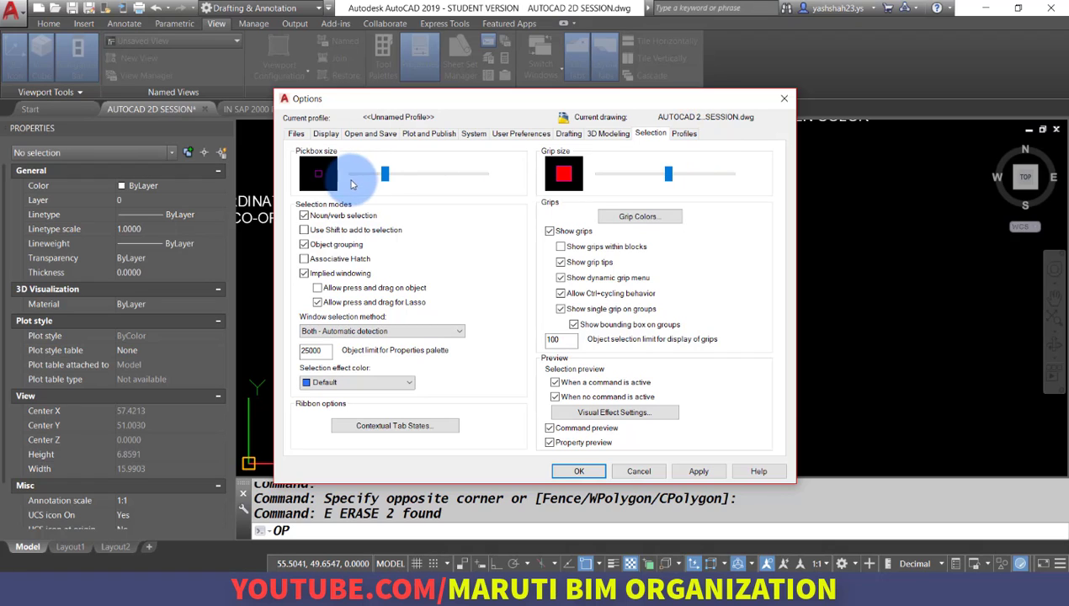
{"action": "mouse_move", "coordinate": [385, 174]}
{"action": "left_mouse_down"}
{"action": "mouse_move", "coordinate": [463, 175]}
{"action": "mouse_move", "coordinate": [388, 186]}
{"action": "left_mouse_up"}
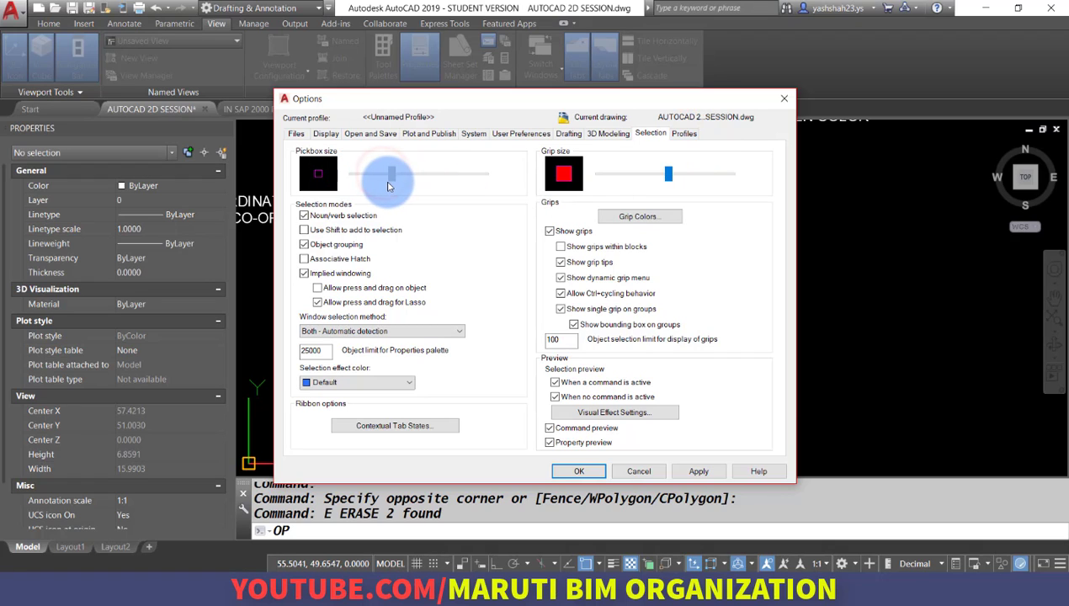
{"action": "left_click", "coordinate": [327, 134]}
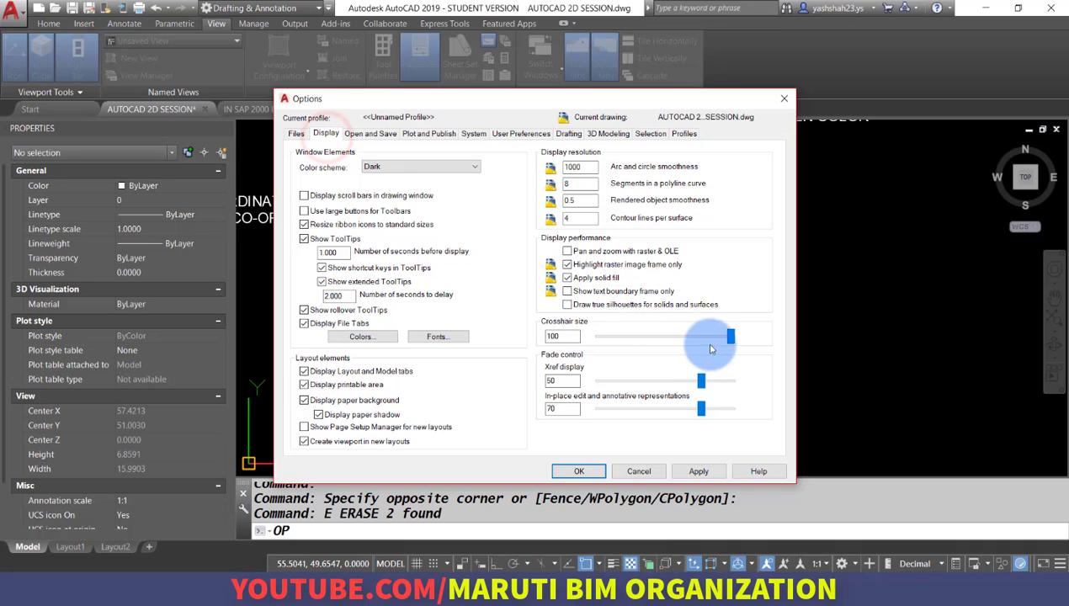
{"action": "mouse_move", "coordinate": [710, 338]}
{"action": "left_mouse_down"}
{"action": "mouse_move", "coordinate": [734, 338]}
{"action": "mouse_move", "coordinate": [656, 334]}
{"action": "mouse_move", "coordinate": [699, 337]}
{"action": "left_mouse_up"}
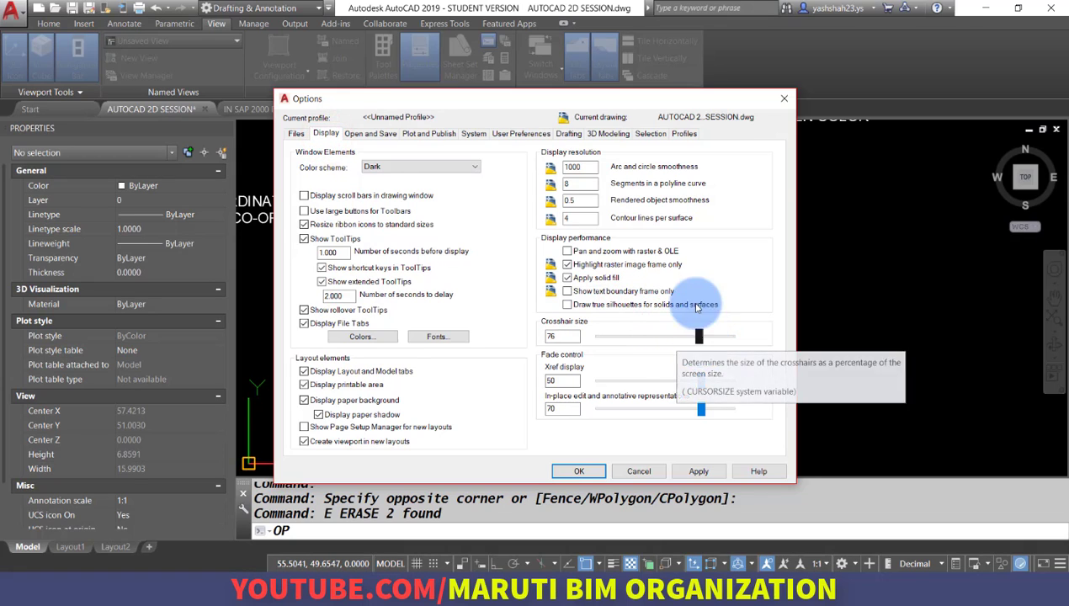
Start resetting the unnamed profile in the Options, decline the reset and cancel the options
{"action": "left_click", "coordinate": [684, 134]}
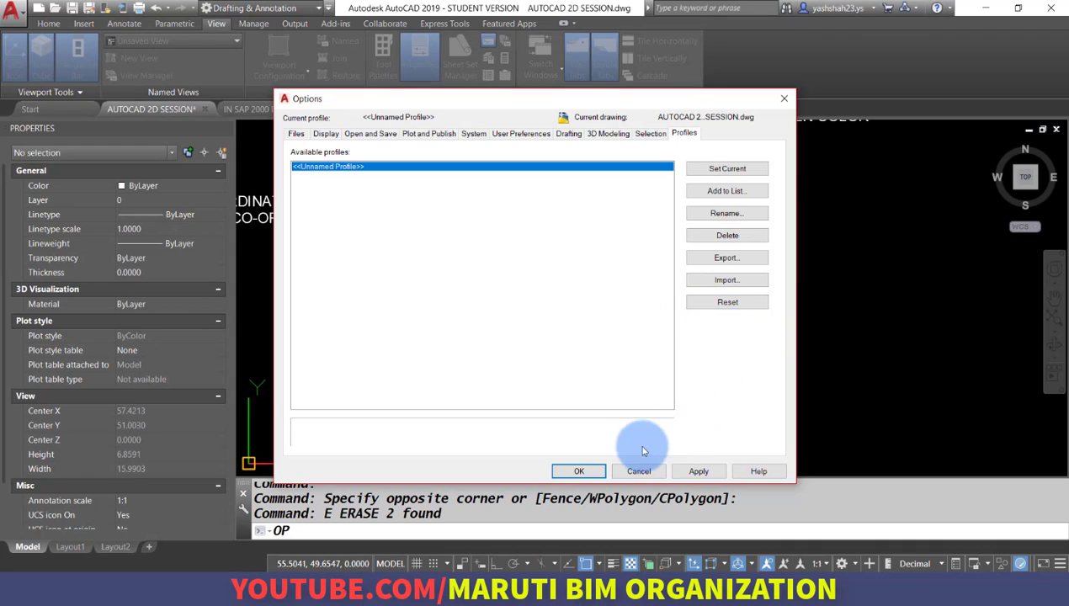
{"action": "left_click", "coordinate": [727, 303]}
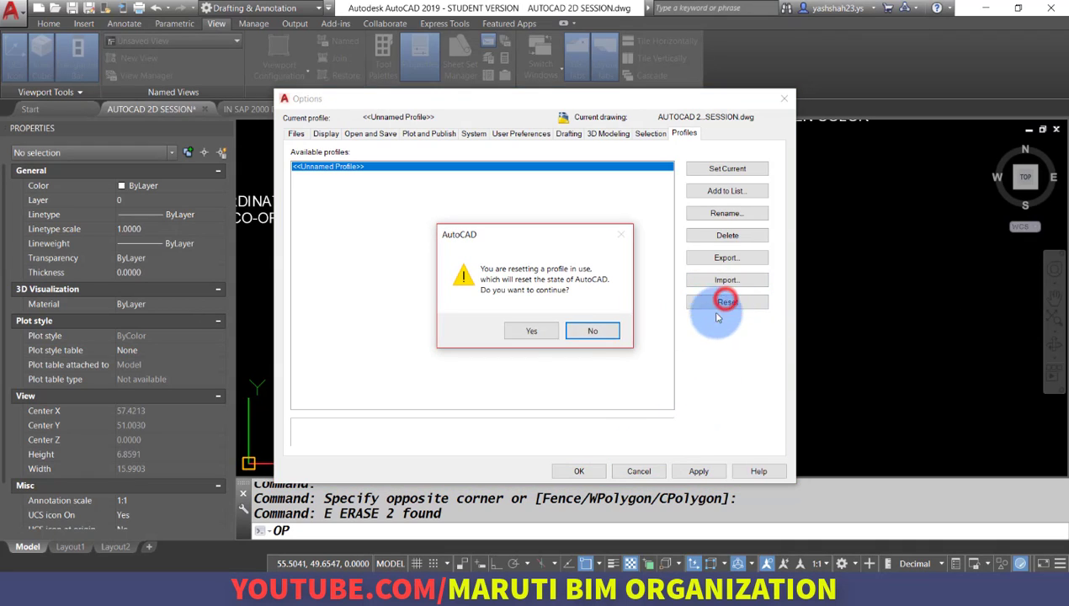
{"action": "left_click", "coordinate": [592, 331]}
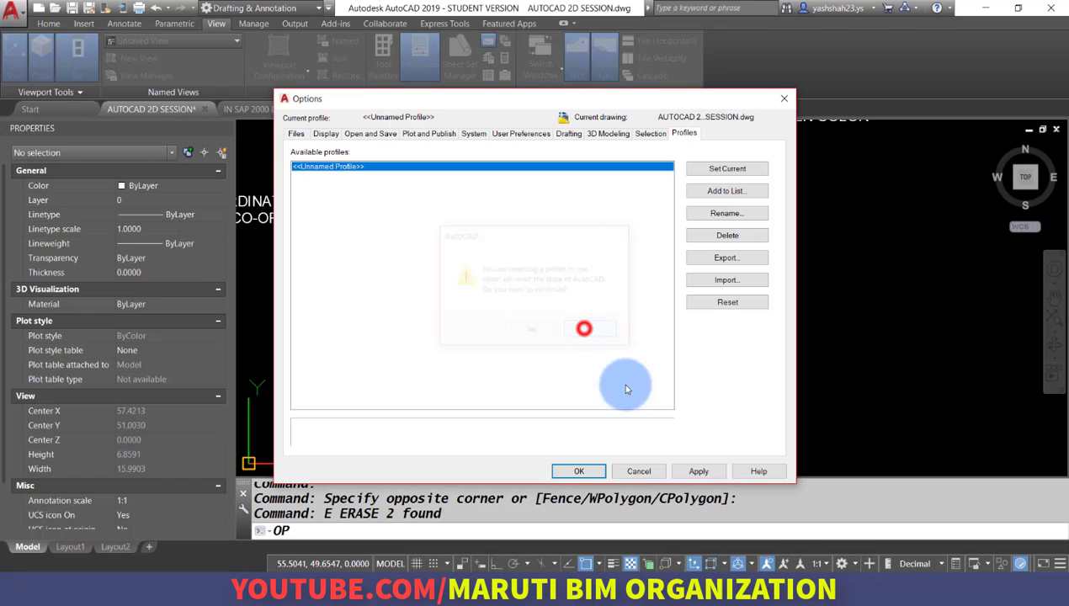
{"action": "left_click", "coordinate": [637, 473]}
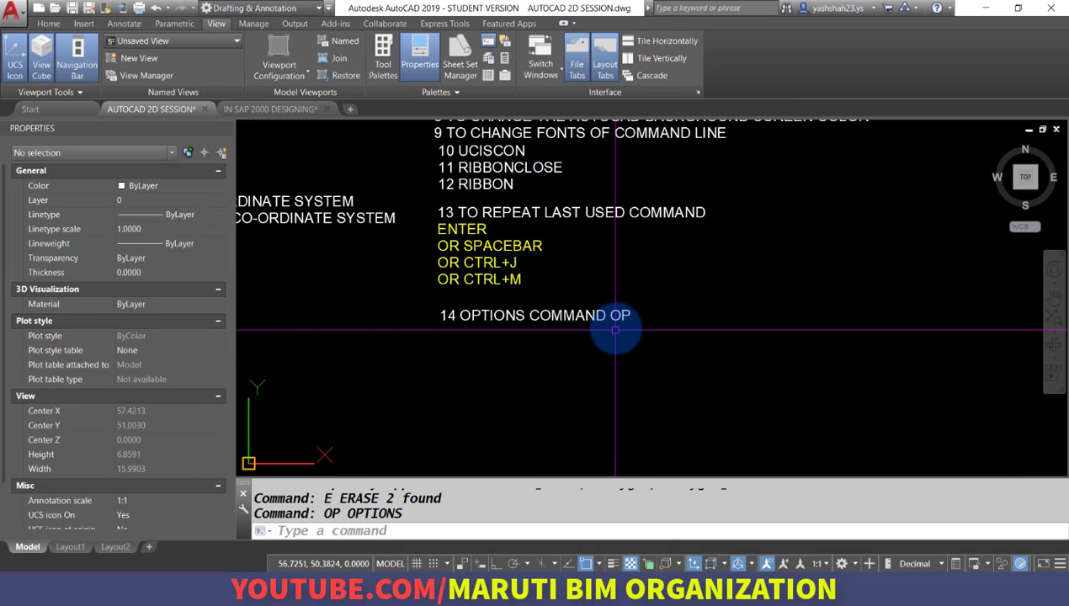
Enable drawing window scroll bars and large toolbar buttons in the display options, accept, and try the horizontal scroll bar
{"action": "type", "text": "OP"}
{"action": "key", "text": "Return"}
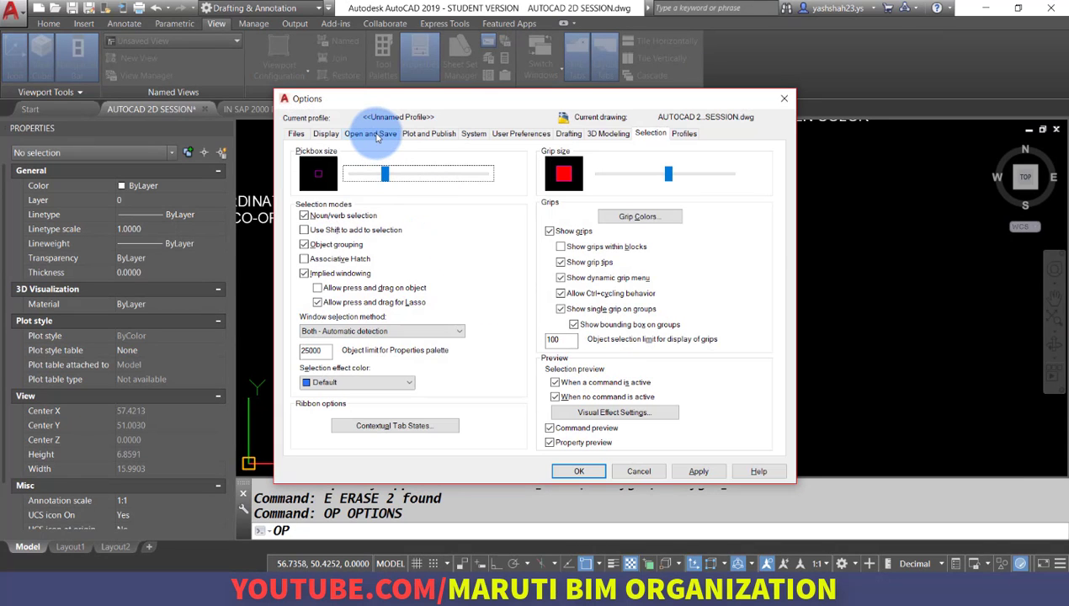
{"action": "left_click", "coordinate": [326, 134]}
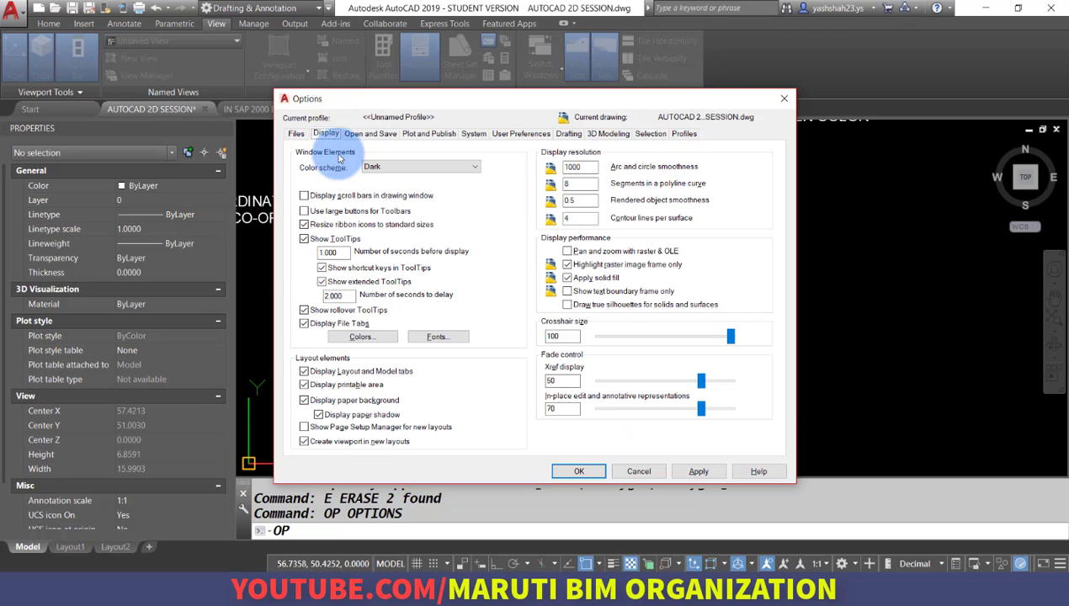
{"action": "left_click", "coordinate": [373, 196]}
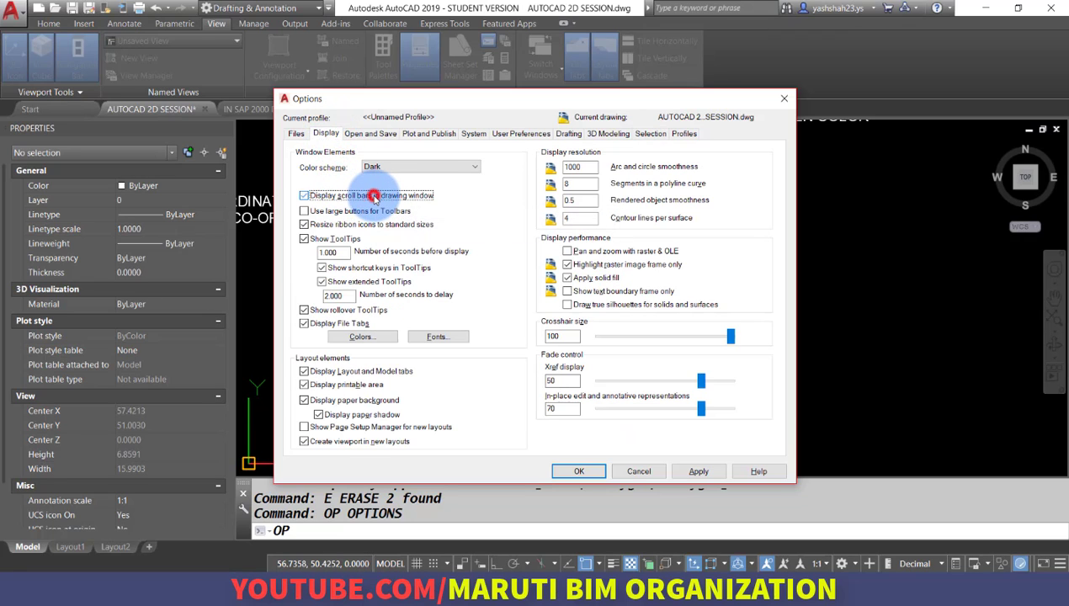
{"action": "left_click", "coordinate": [374, 211]}
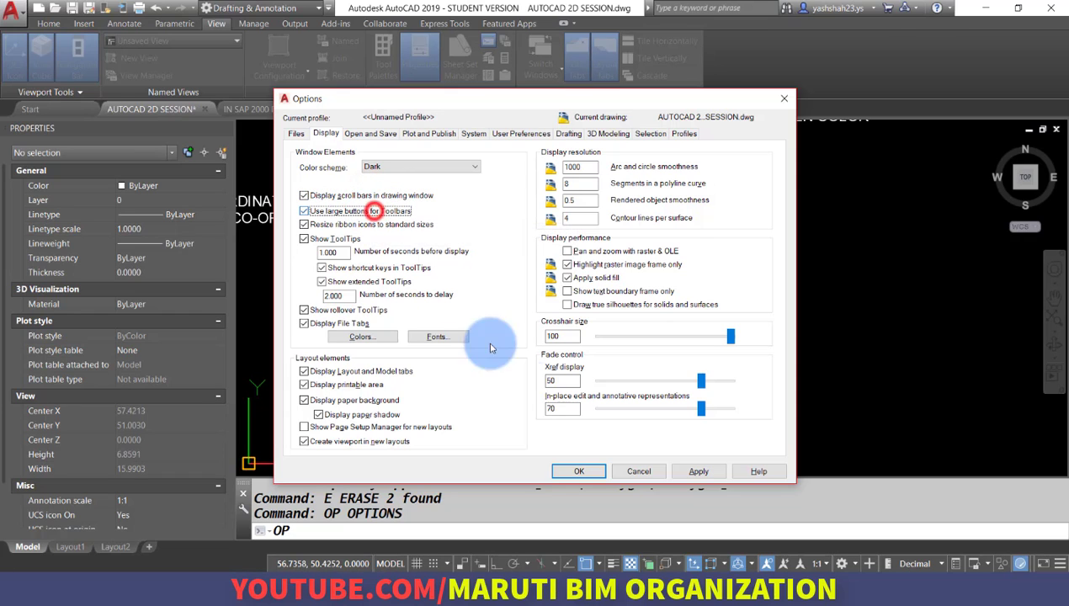
{"action": "left_click", "coordinate": [698, 472]}
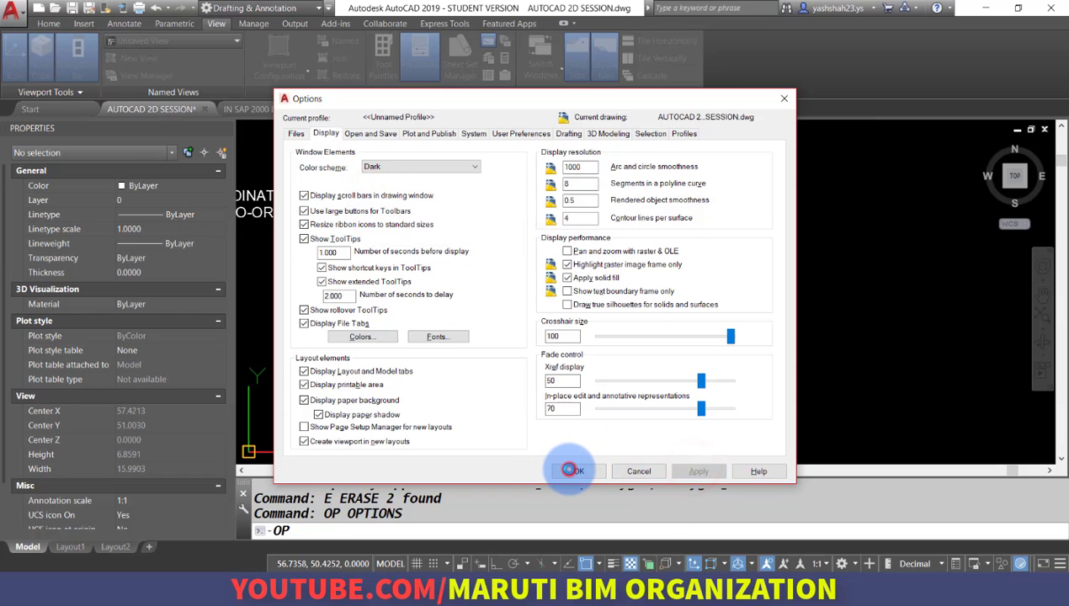
{"action": "left_click", "coordinate": [574, 471]}
{"action": "mouse_move", "coordinate": [1013, 476]}
{"action": "left_mouse_down"}
{"action": "mouse_move", "coordinate": [860, 478]}
{"action": "mouse_move", "coordinate": [941, 472]}
{"action": "left_mouse_up"}
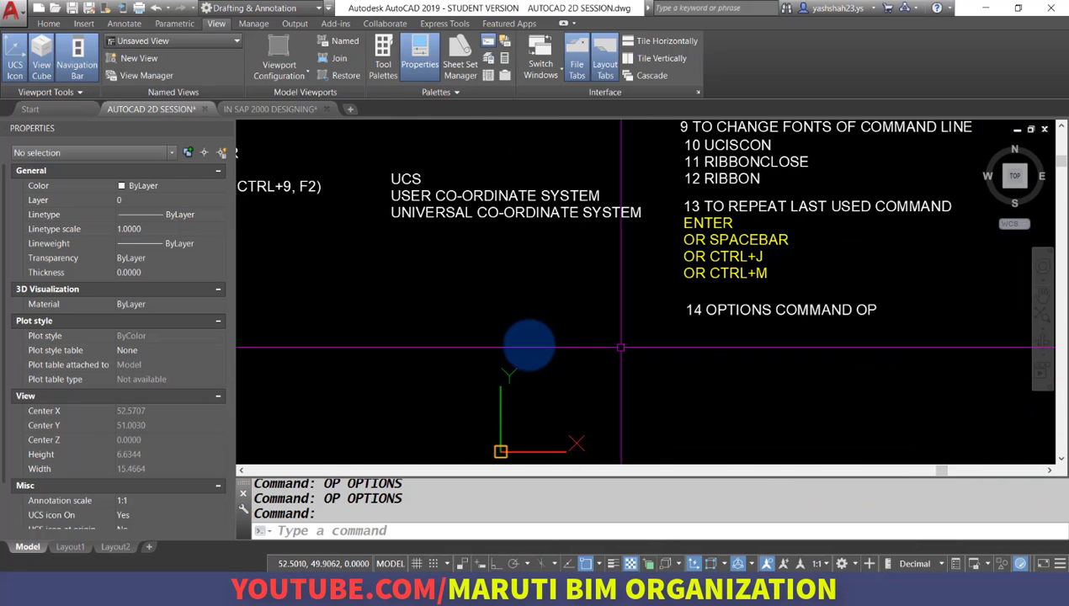
Turn on the menu bar by setting the MENUBAR variable to 1
{"action": "scroll", "coordinate": [512, 341], "scroll_direction": "down", "scroll_amount": 4}
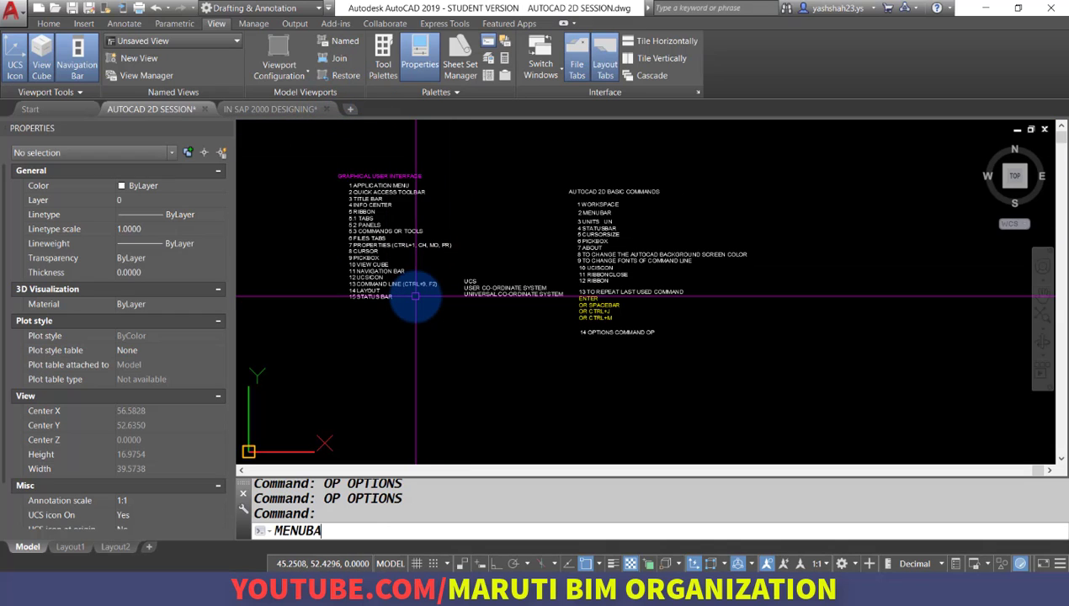
{"action": "type", "text": "R"}
{"action": "key", "text": "Return"}
{"action": "type", "text": "1"}
{"action": "key", "text": "Return"}
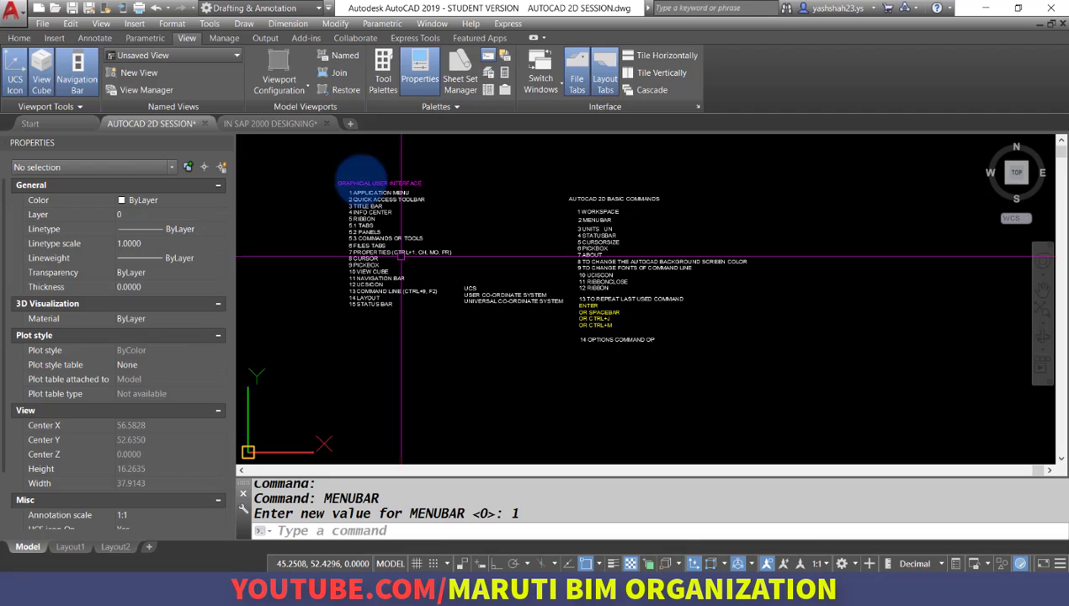
Display the AutoCAD Draw toolbar beside the drawing area
{"action": "left_click", "coordinate": [210, 24]}
{"action": "left_click", "coordinate": [230, 66]}
{"action": "left_click", "coordinate": [418, 66]}
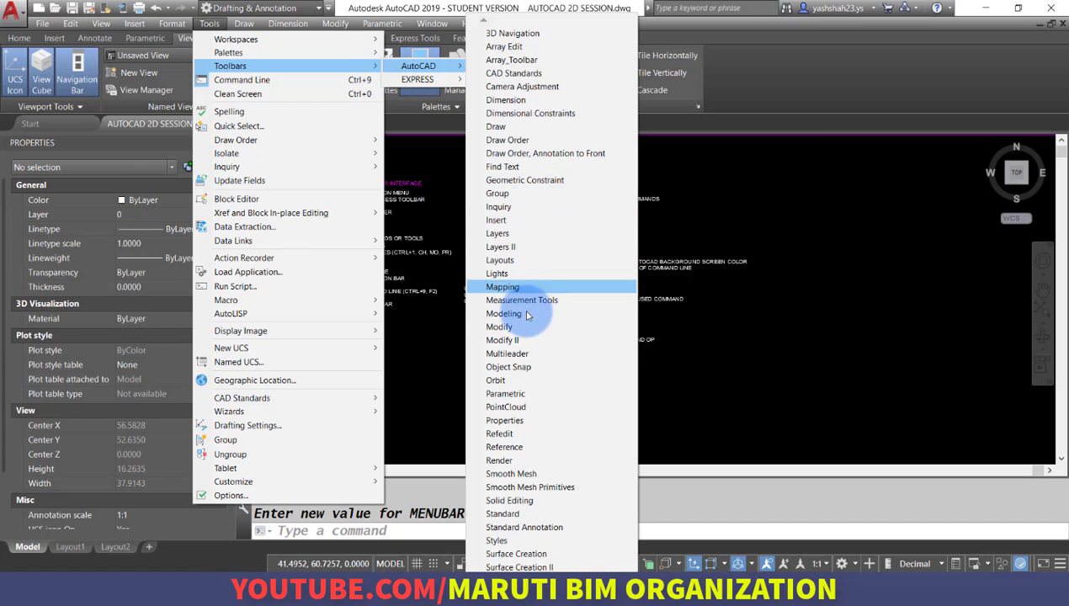
{"action": "left_click", "coordinate": [531, 124]}
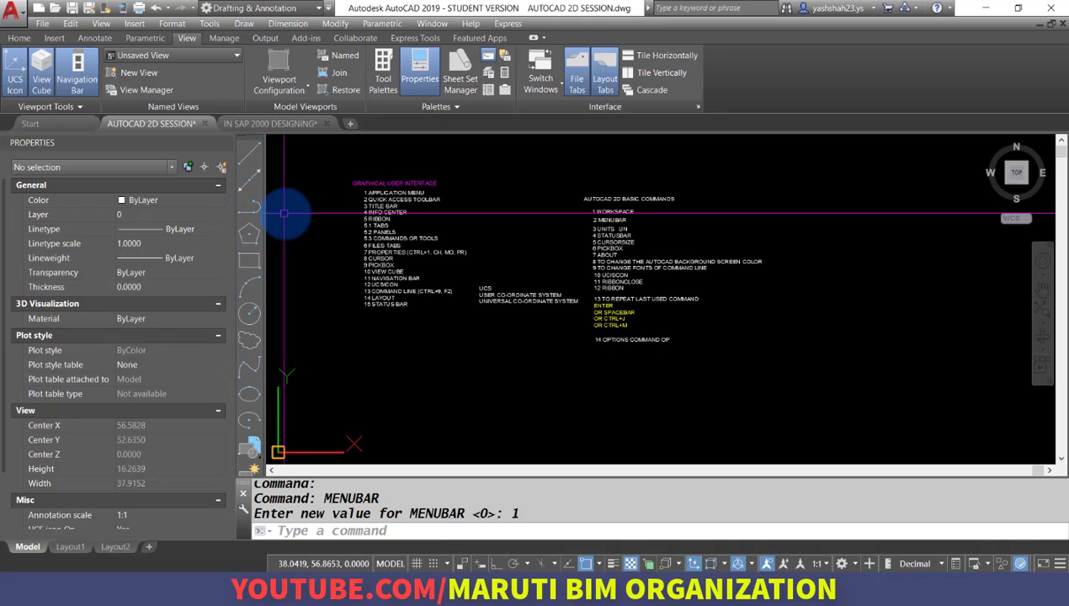
Turn off large toolbar buttons in the display options and apply, re-enable them and accept the options
{"action": "key", "text": "Return"}
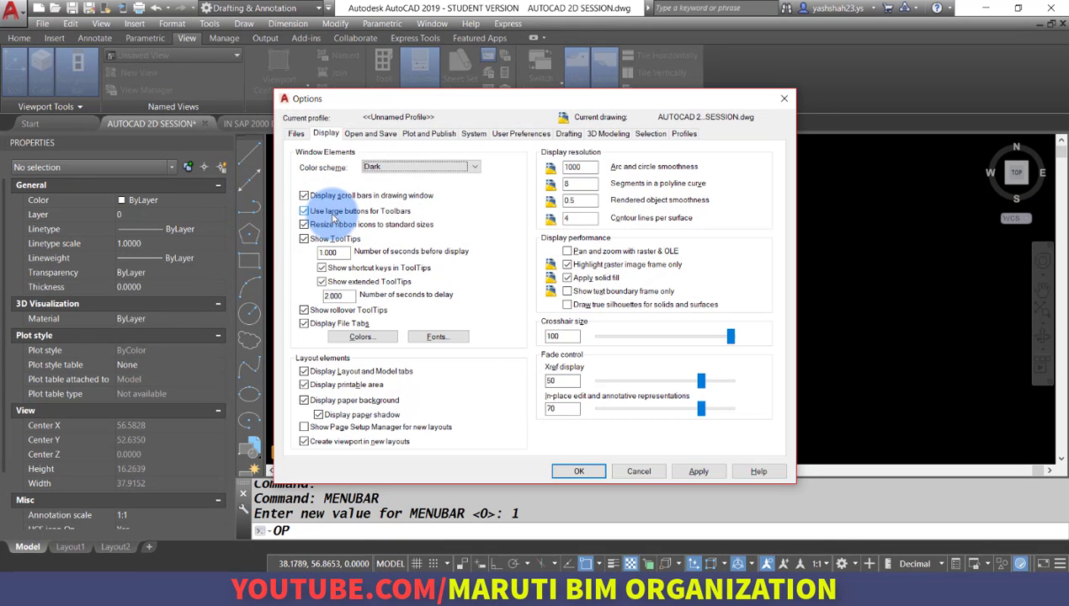
{"action": "left_click", "coordinate": [334, 211]}
{"action": "left_click", "coordinate": [698, 472]}
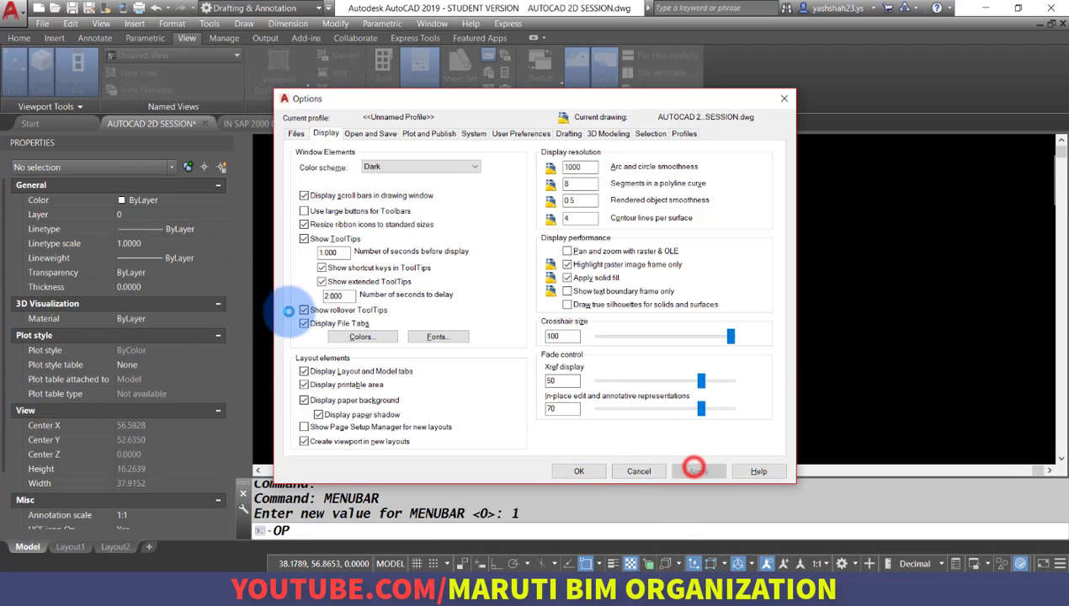
{"action": "left_click", "coordinate": [336, 212]}
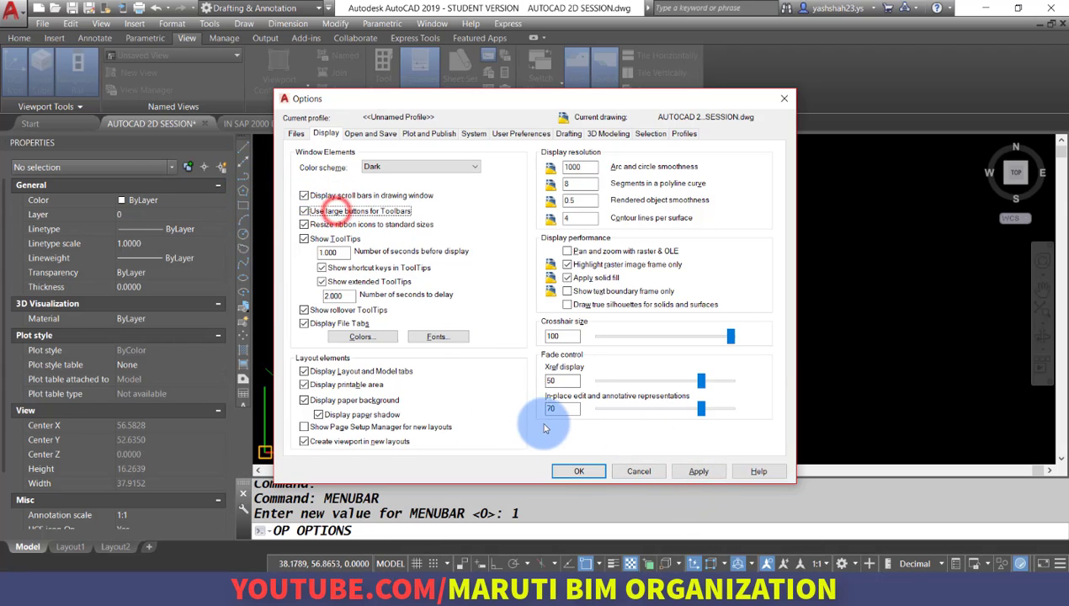
{"action": "left_click", "coordinate": [575, 471]}
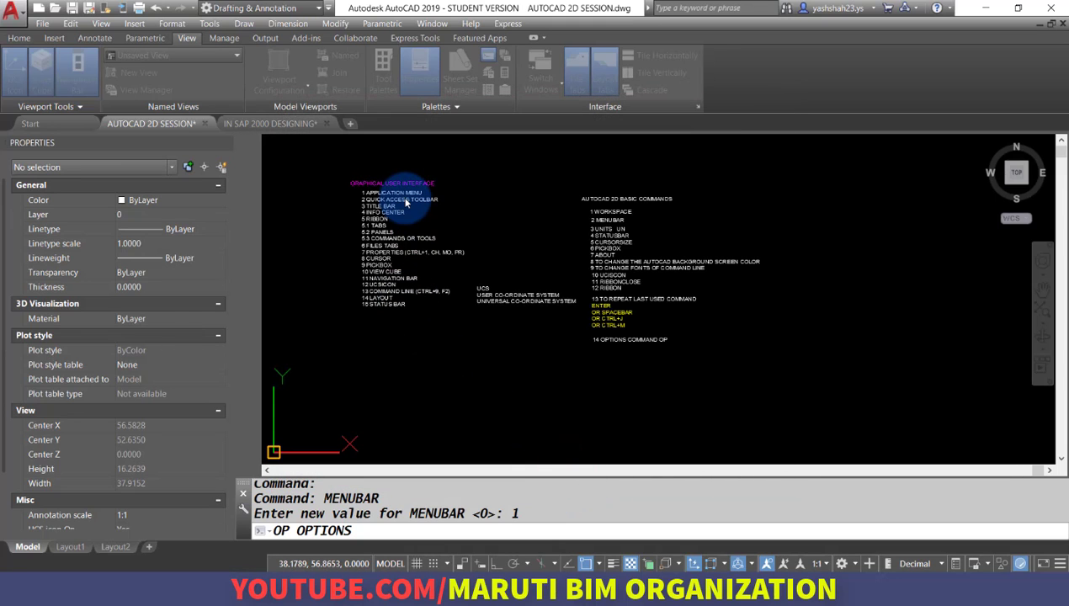
Review the ToolTips settings in the display options, accept the dialog and show the Home ribbon tools
{"action": "key", "text": "Return"}
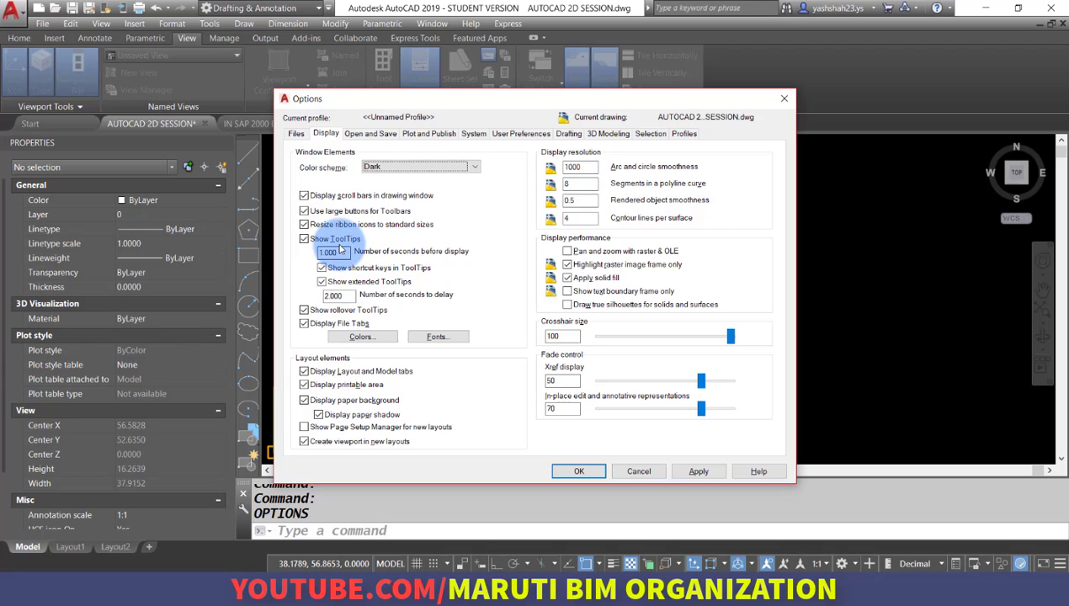
{"action": "left_click", "coordinate": [565, 472]}
{"action": "left_click", "coordinate": [18, 37]}
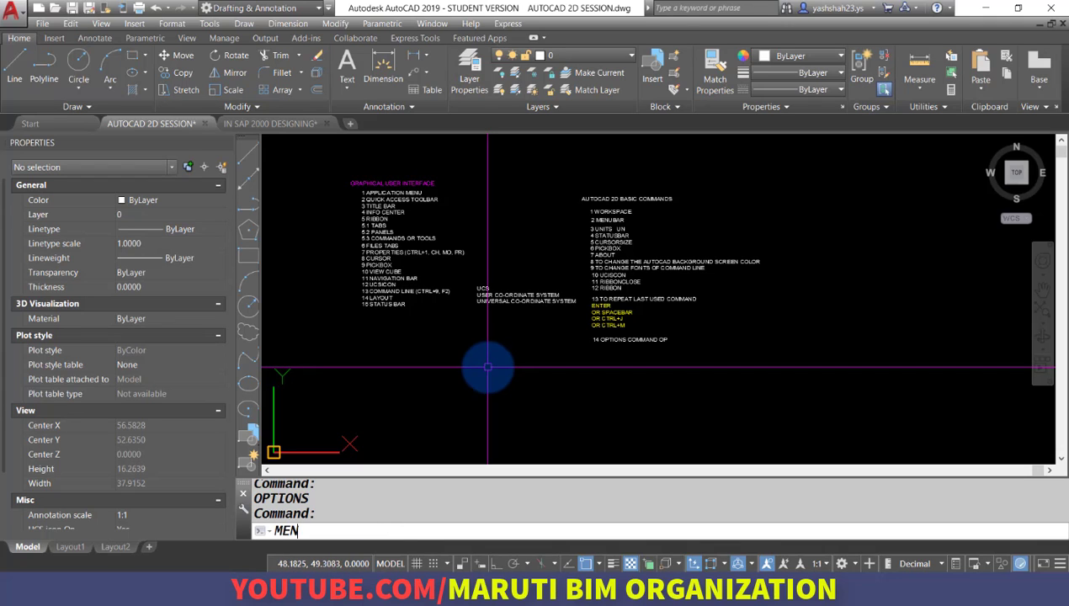
Turn off the menu bar by setting the MENUBAR variable to 0
{"action": "key", "text": "Return"}
{"action": "key", "text": "Return"}
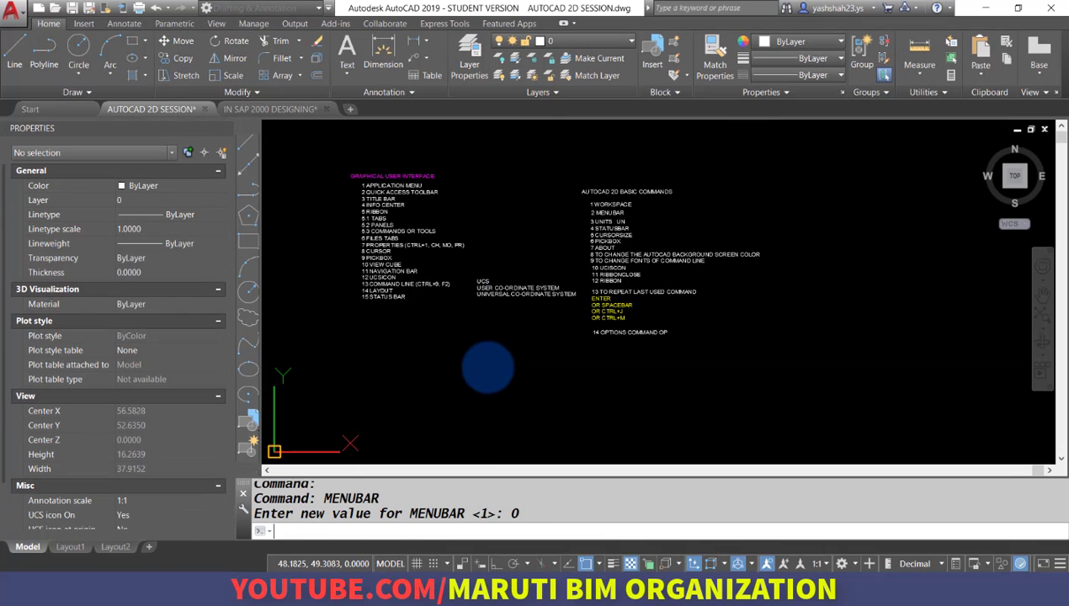
Undock the Draw toolbar and remove it from beside the drawing area
{"action": "left_click_drag", "start_coordinate": [243, 126], "coordinate": [455, 166]}
{"action": "scroll", "coordinate": [628, 340], "scroll_direction": "up", "scroll_amount": 5}
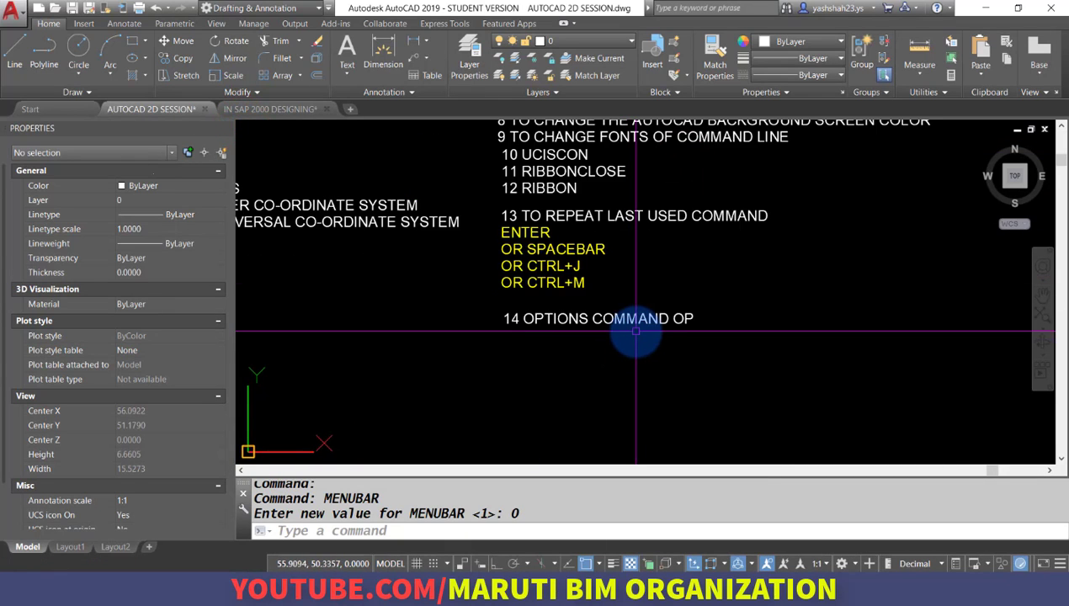
Set the automatic save interval to 1 minute in the Open and Save options and apply it
{"action": "type", "text": "OP"}
{"action": "key", "text": "Return"}
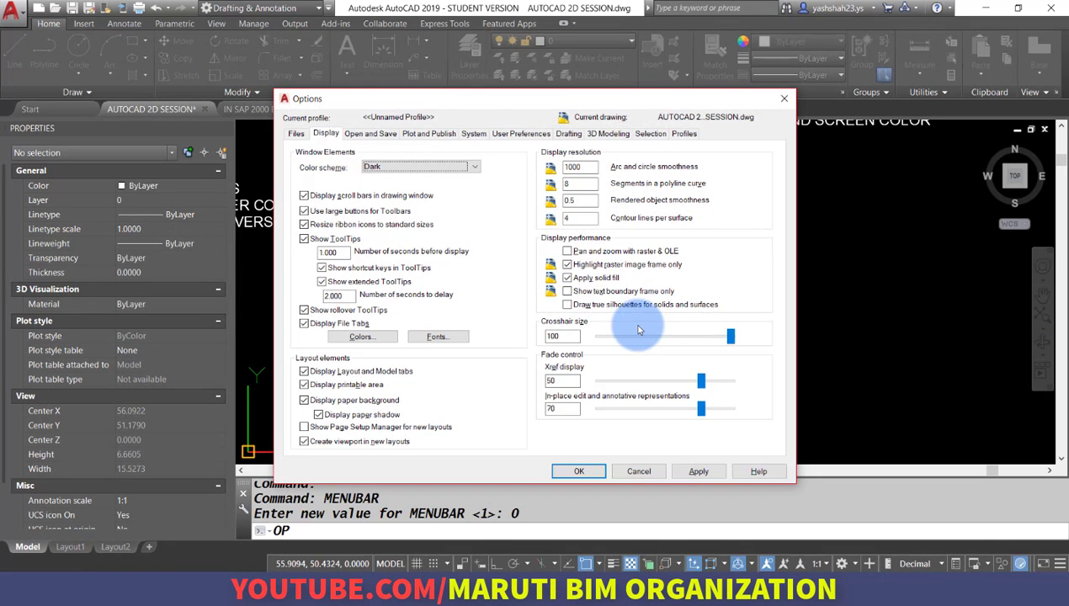
{"action": "left_click", "coordinate": [370, 133]}
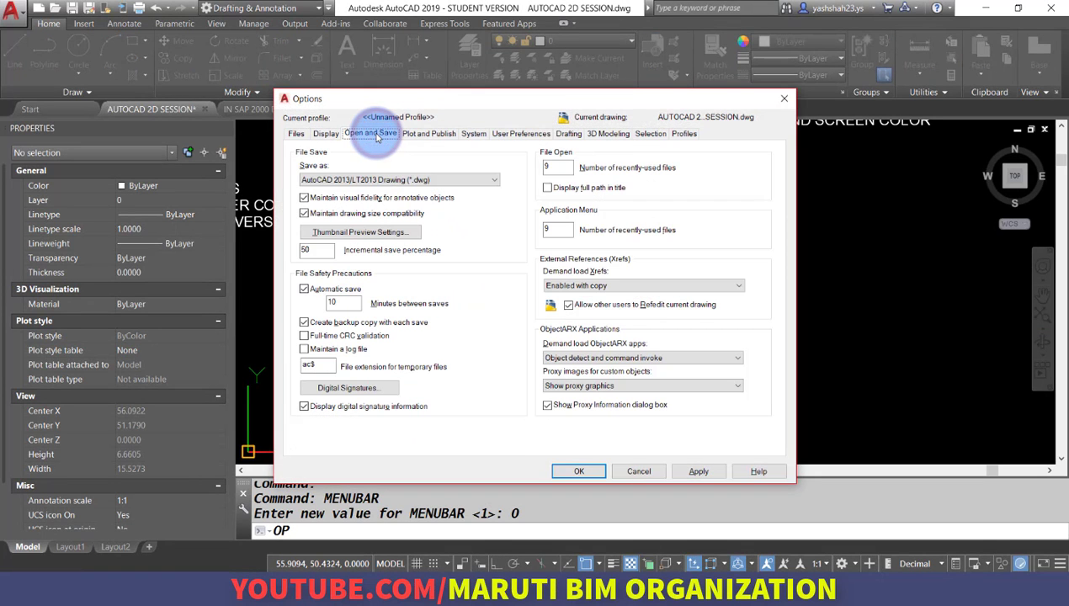
{"action": "double_click", "coordinate": [335, 302]}
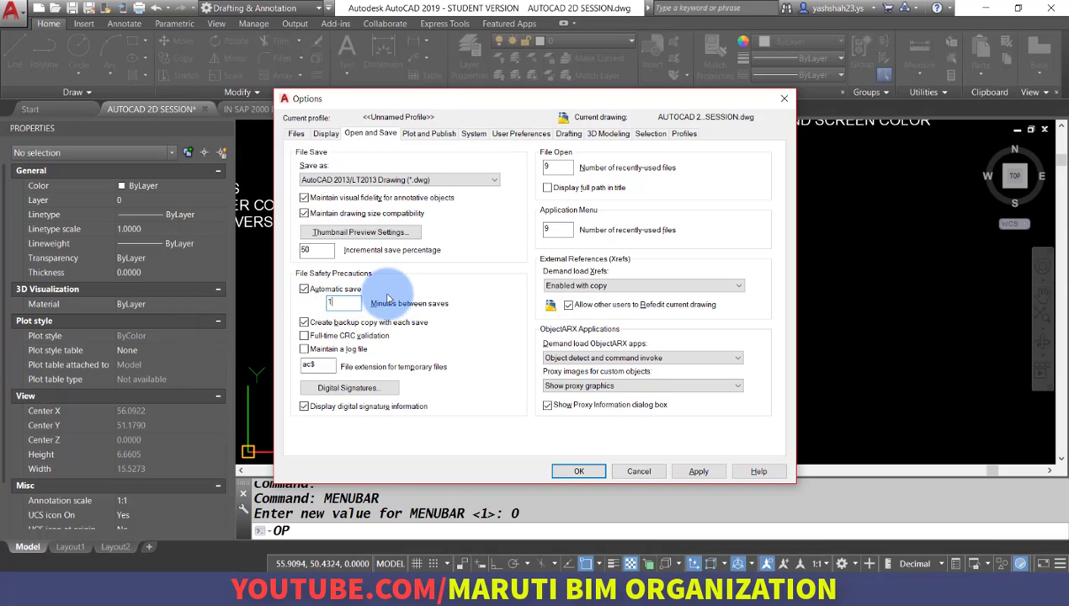
{"action": "double_click", "coordinate": [351, 304]}
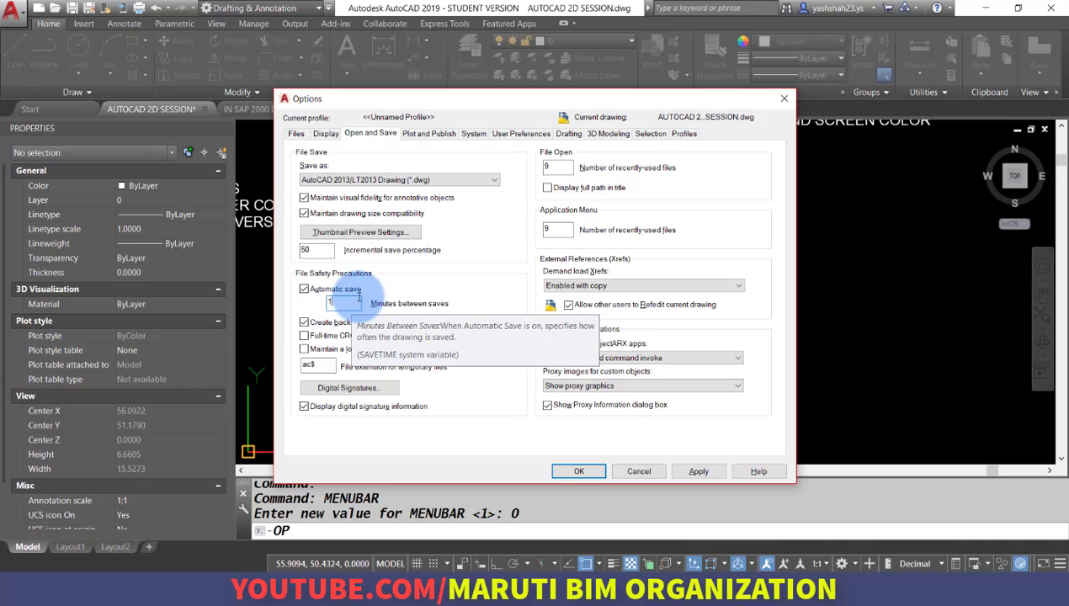
{"action": "left_click", "coordinate": [697, 473]}
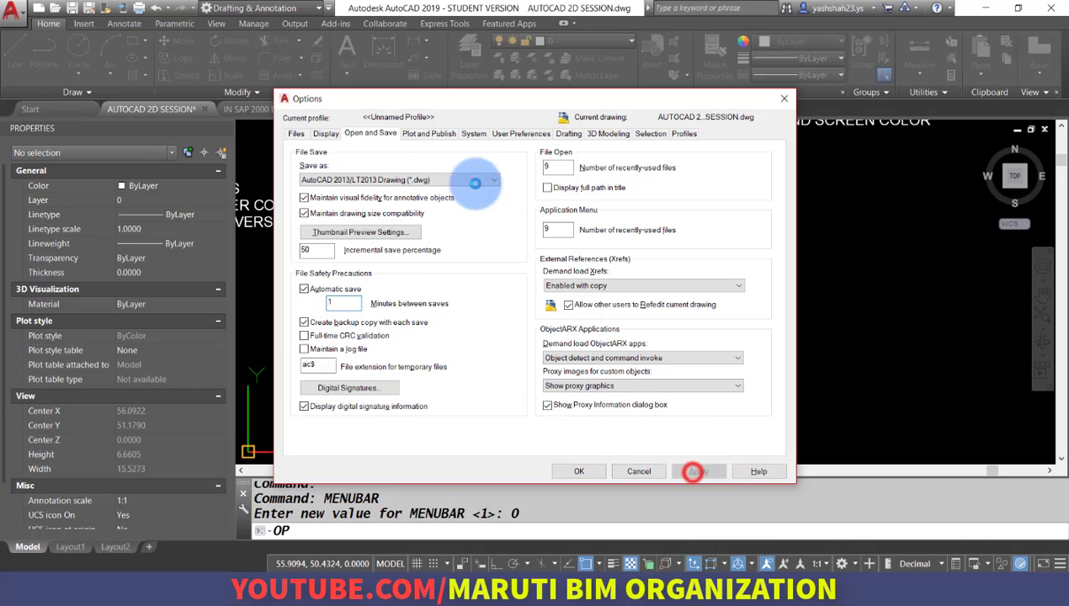
Review the Plot and Publish and System options, and accept the Options dialog
{"action": "left_click", "coordinate": [431, 136]}
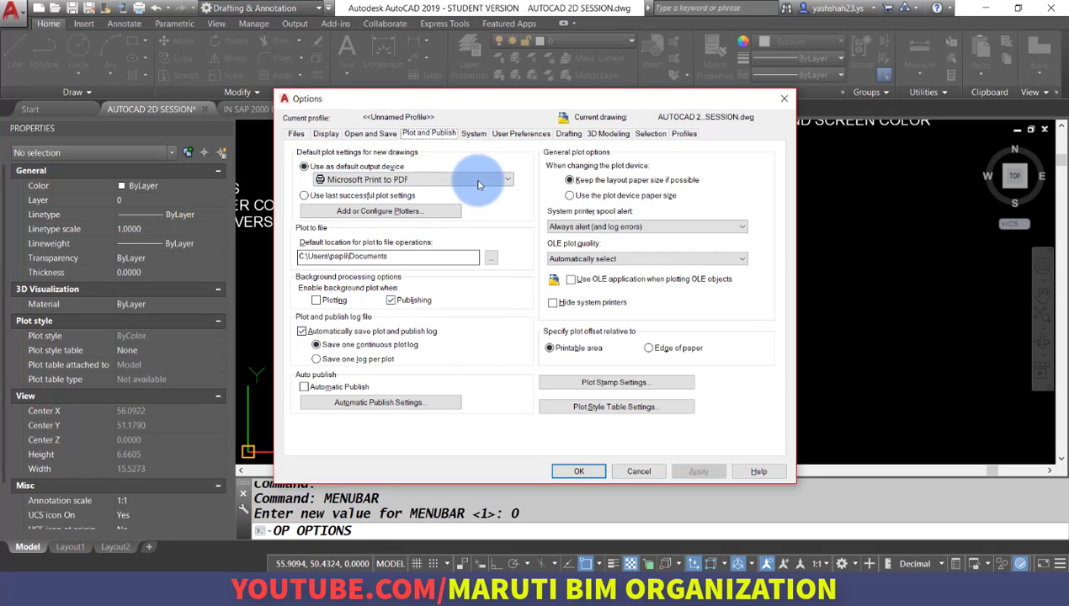
{"action": "left_click", "coordinate": [474, 135]}
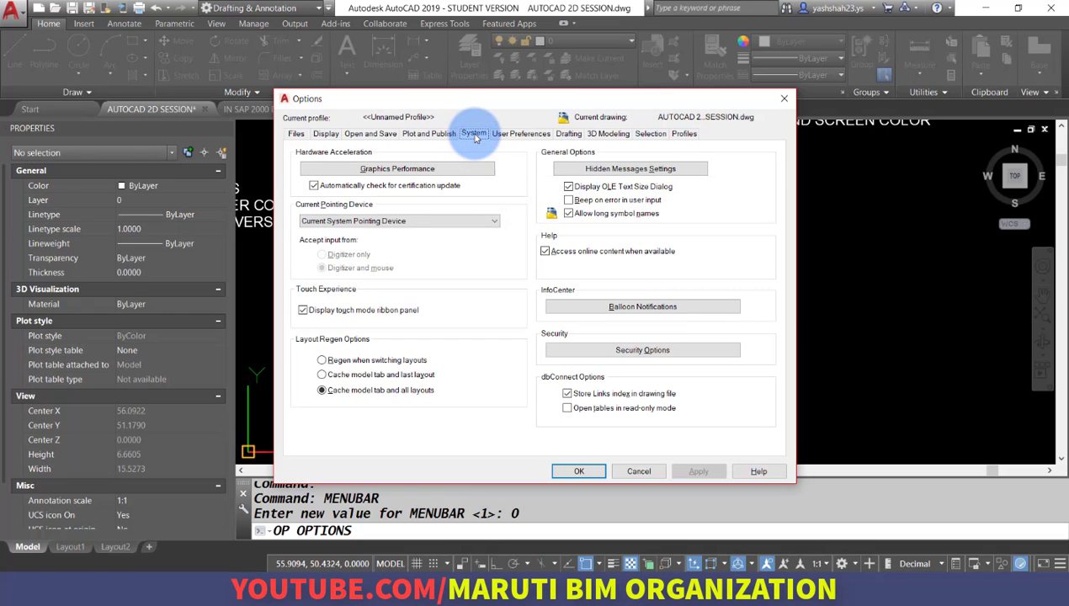
{"action": "left_click", "coordinate": [563, 471]}
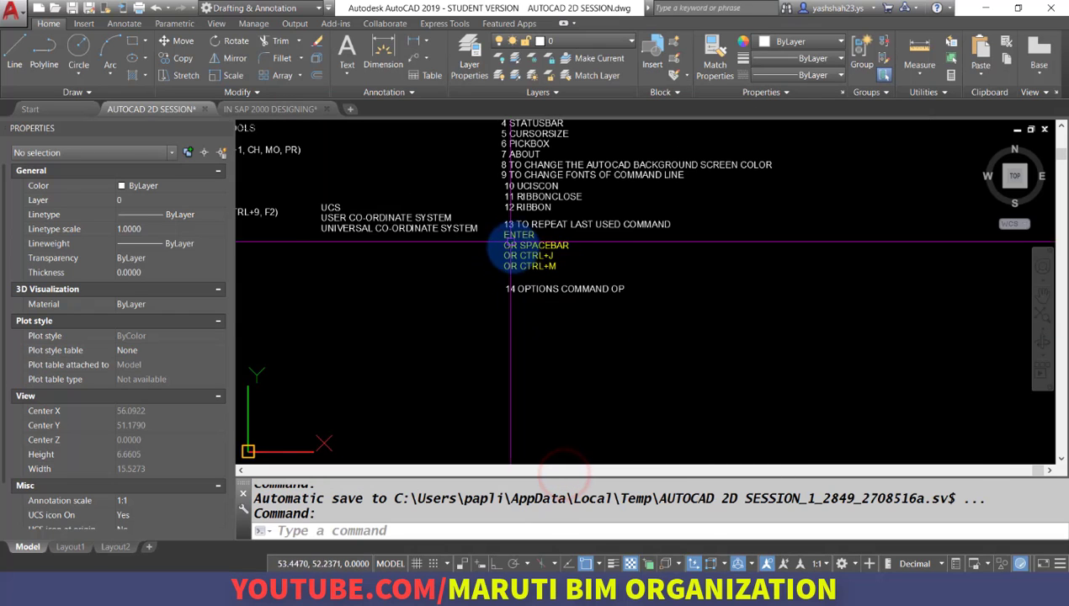
Draw a circle with a radius of about 1.42 in the empty area beside the notes
{"action": "scroll", "coordinate": [470, 288], "scroll_direction": "down", "scroll_amount": 3}
{"action": "scroll", "coordinate": [358, 306], "scroll_direction": "up", "scroll_amount": 3}
{"action": "scroll", "coordinate": [419, 304], "scroll_direction": "up", "scroll_amount": 2}
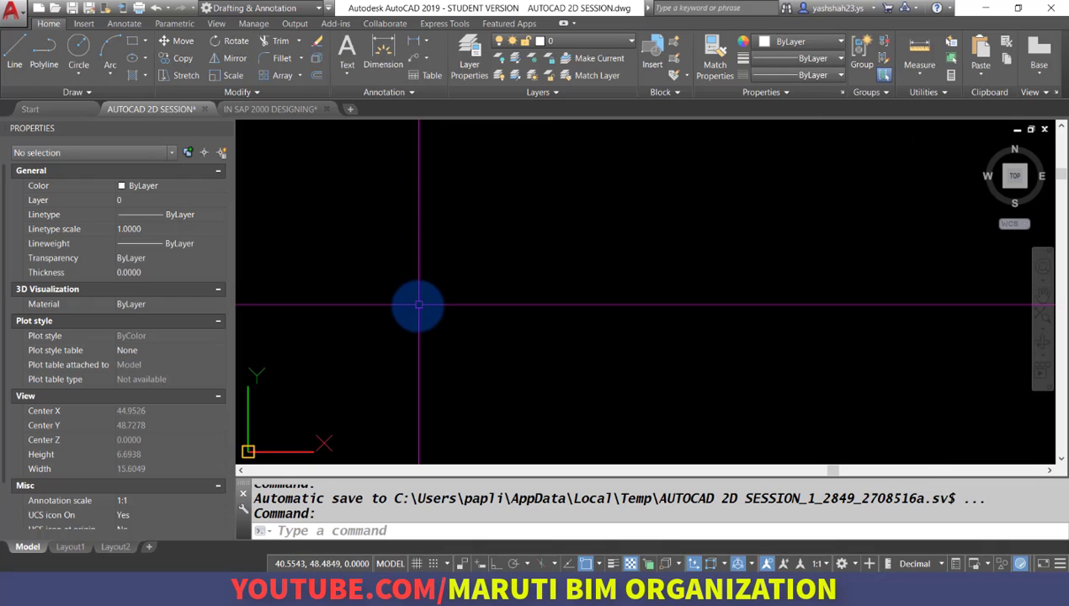
{"action": "type", "text": "c"}
{"action": "key", "text": "Return"}
{"action": "left_click", "coordinate": [419, 288]}
{"action": "left_click", "coordinate": [425, 362]}
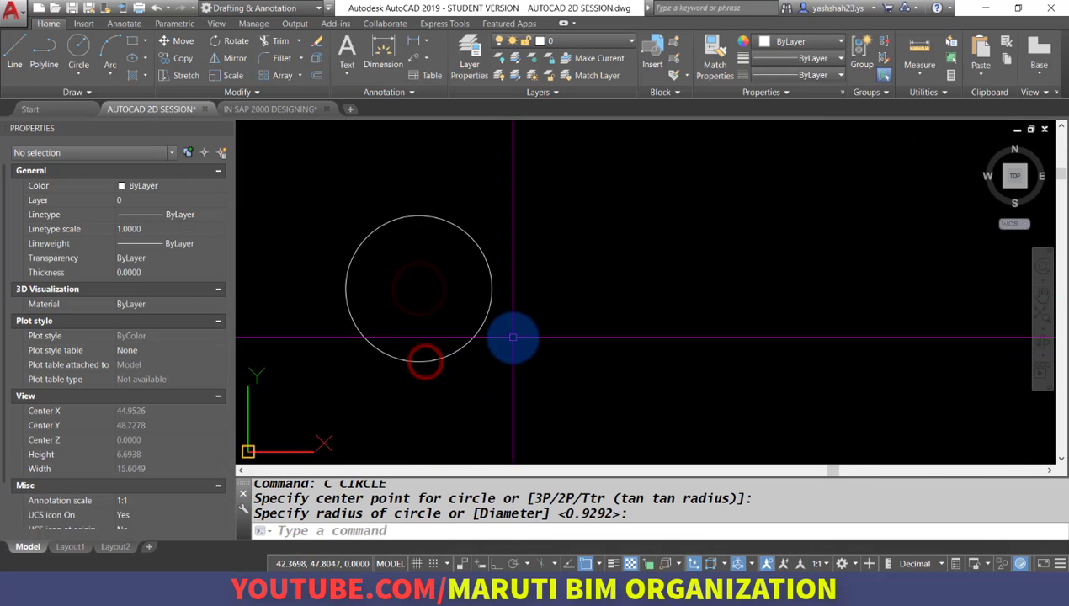
Select the circle and stretch its east quadrant grip outward to a radius of about 2.51
{"action": "scroll", "coordinate": [572, 328], "scroll_direction": "down", "scroll_amount": 1}
{"action": "scroll", "coordinate": [615, 323], "scroll_direction": "up", "scroll_amount": 3}
{"action": "left_click", "coordinate": [616, 323]}
{"action": "left_click", "coordinate": [513, 262]}
{"action": "scroll", "coordinate": [591, 287], "scroll_direction": "down", "scroll_amount": 2}
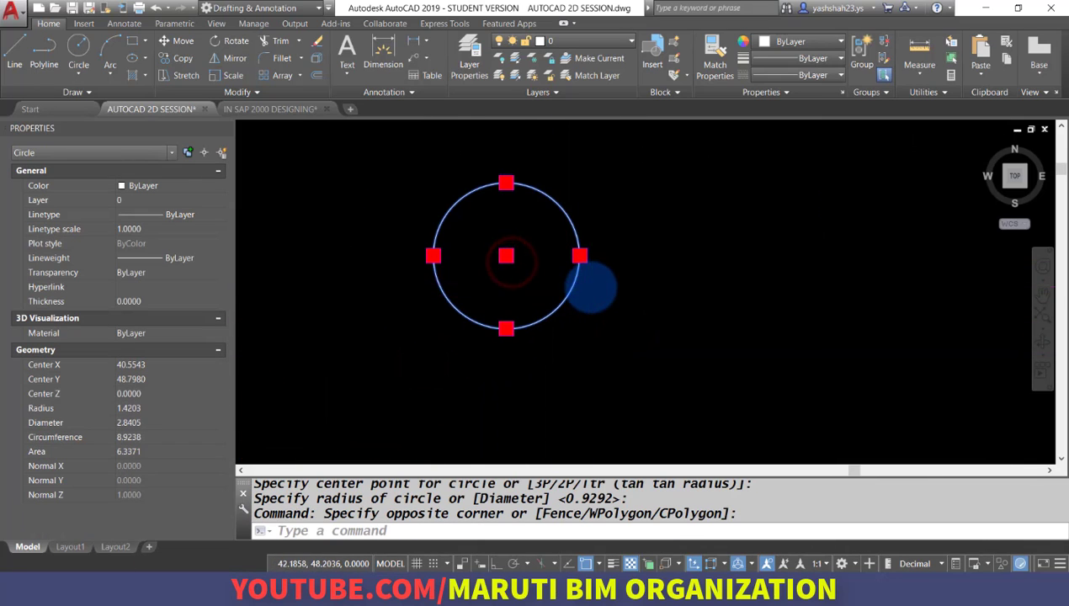
{"action": "left_click", "coordinate": [579, 256]}
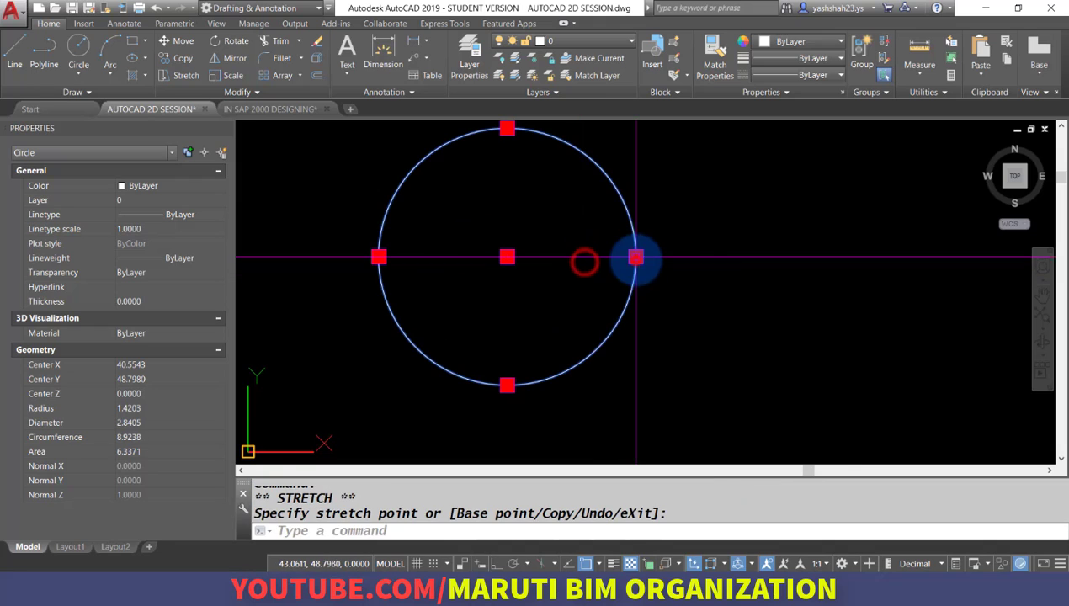
{"action": "scroll", "coordinate": [640, 296], "scroll_direction": "down", "scroll_amount": 4}
{"action": "scroll", "coordinate": [637, 303], "scroll_direction": "up", "scroll_amount": 4}
{"action": "key", "text": "Escape"}
Select the enlarged circle and examine its grips and selection highlight
{"action": "left_click", "coordinate": [637, 305]}
{"action": "left_click", "coordinate": [595, 298]}
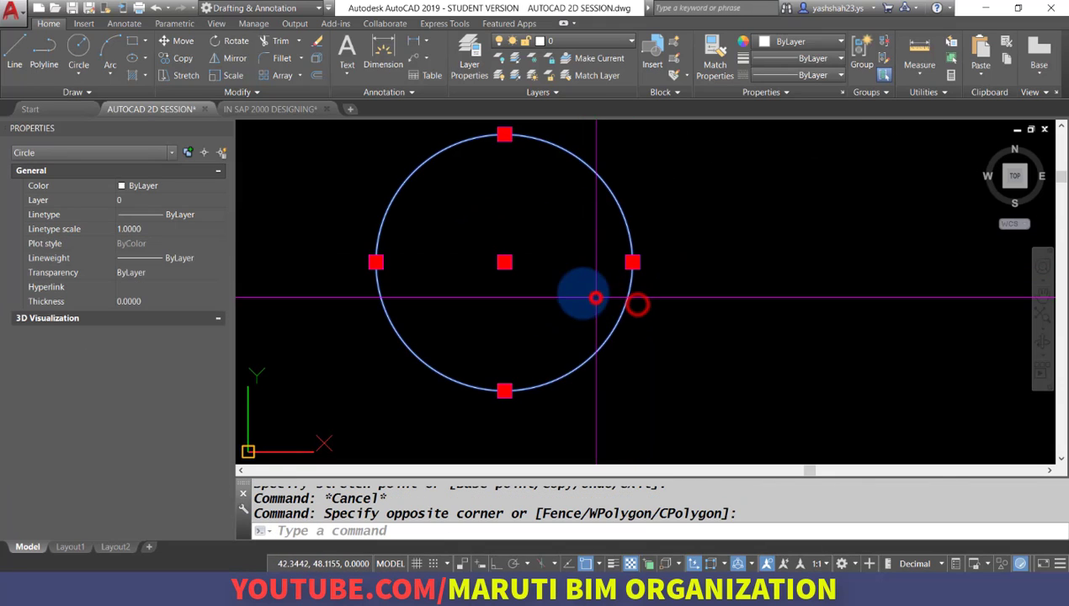
{"action": "left_click", "coordinate": [587, 357]}
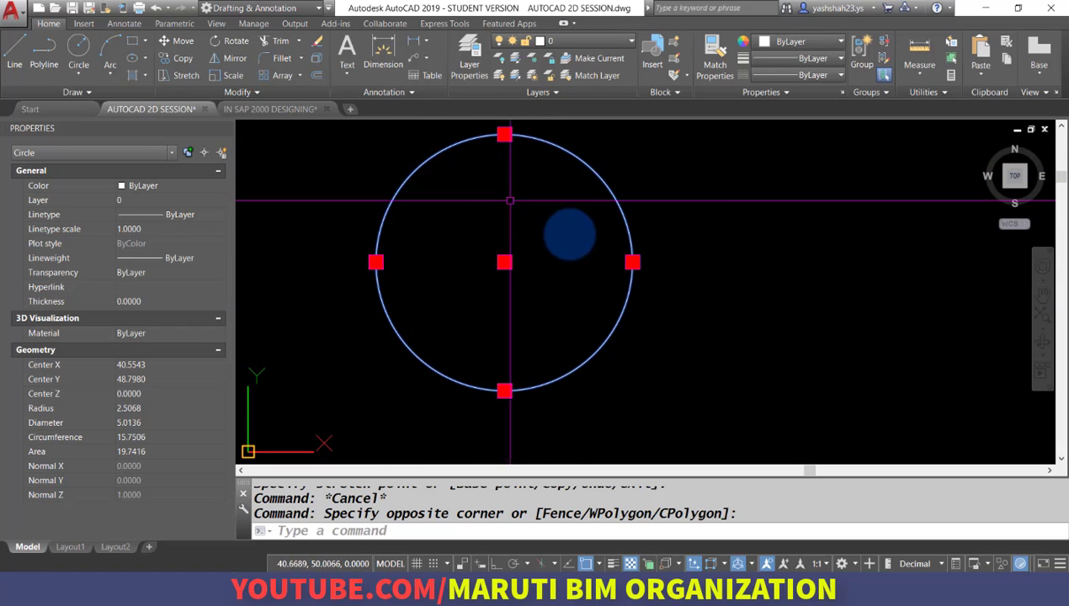
{"action": "scroll", "coordinate": [576, 238], "scroll_direction": "down", "scroll_amount": 4}
{"action": "scroll", "coordinate": [396, 217], "scroll_direction": "up", "scroll_amount": 2}
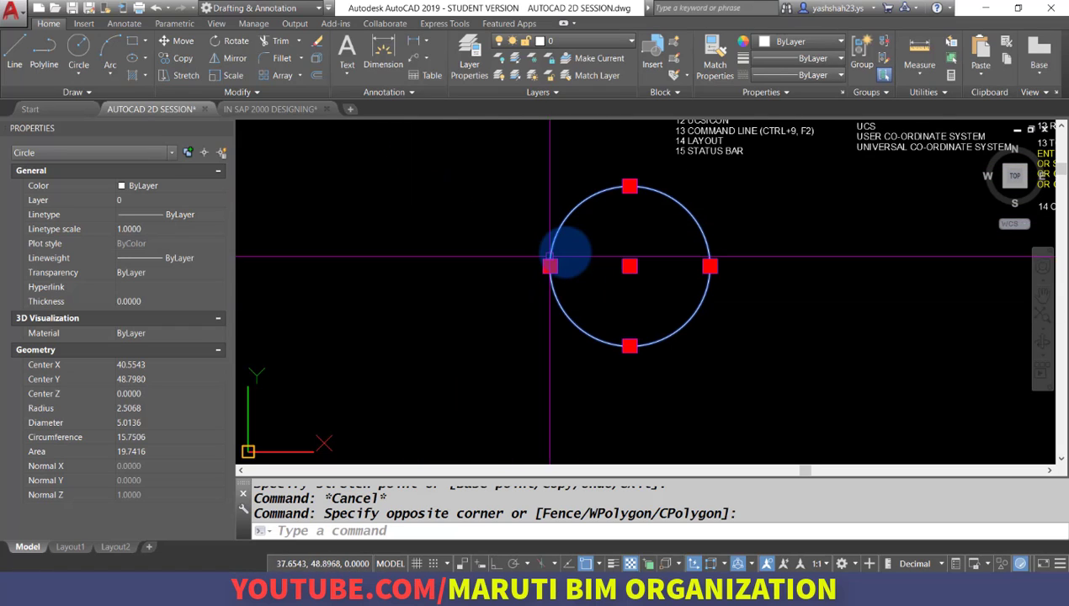
Turn off Hardware Acceleration in the Graphics Performance settings of the System options and accept both dialogs
{"action": "type", "text": "OP"}
{"action": "key", "text": "Return"}
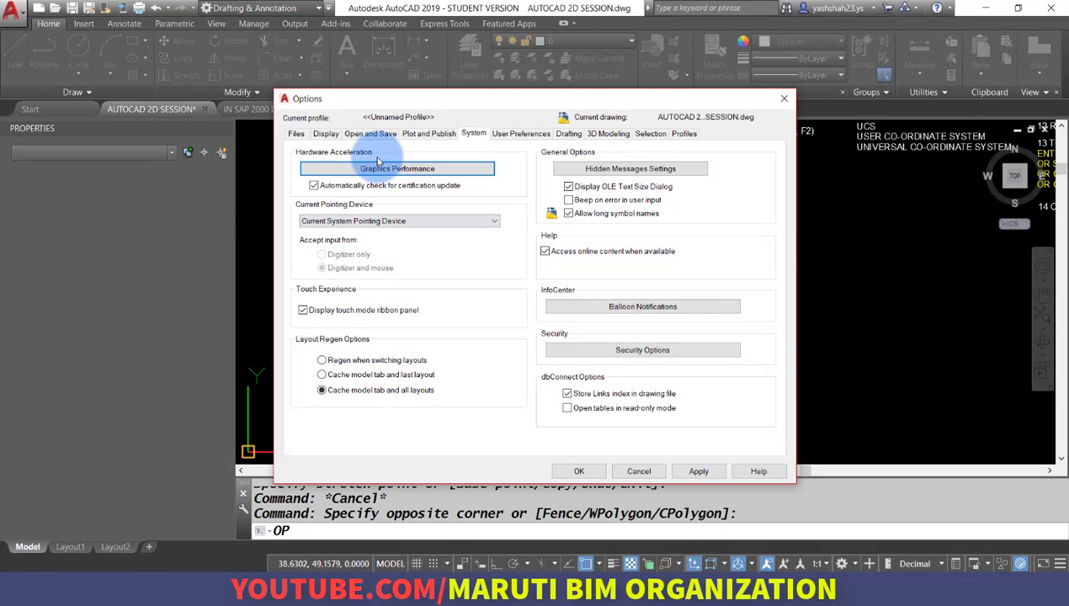
{"action": "left_click", "coordinate": [473, 132]}
{"action": "left_click", "coordinate": [429, 170]}
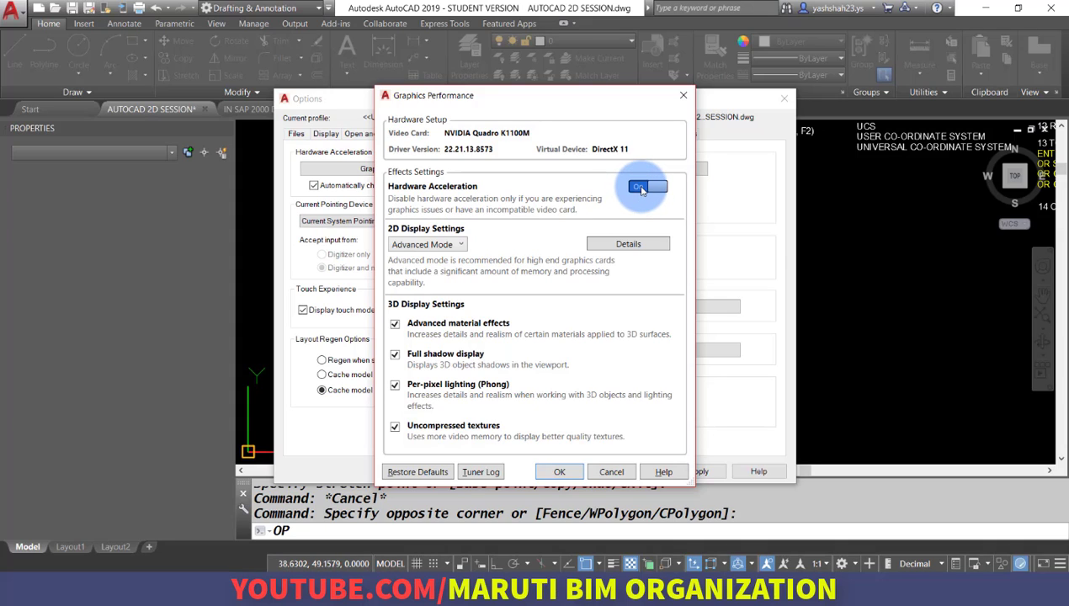
{"action": "left_click", "coordinate": [663, 189]}
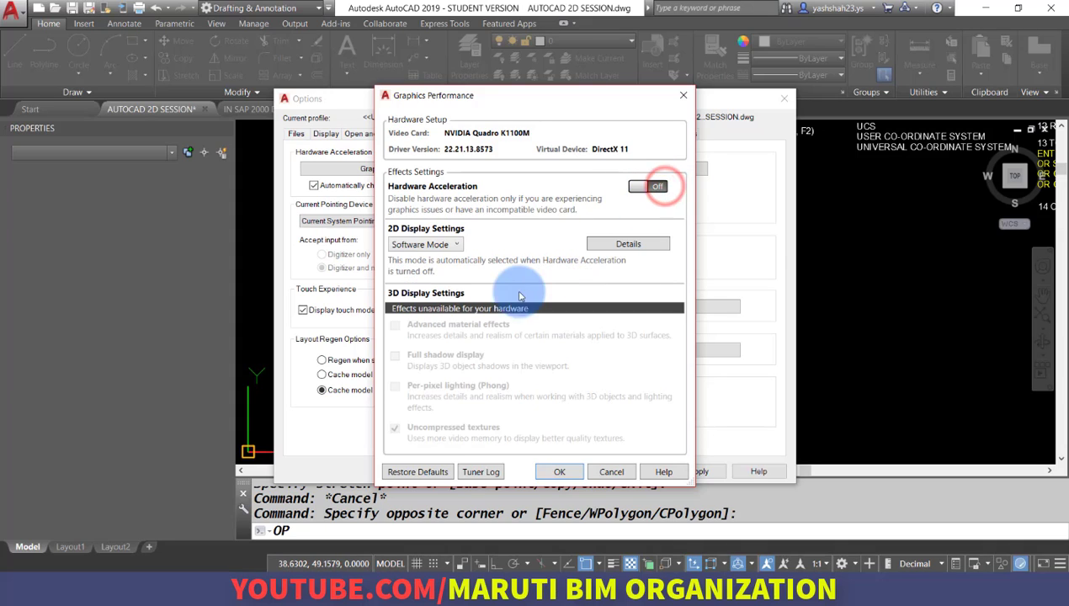
{"action": "left_click", "coordinate": [560, 473]}
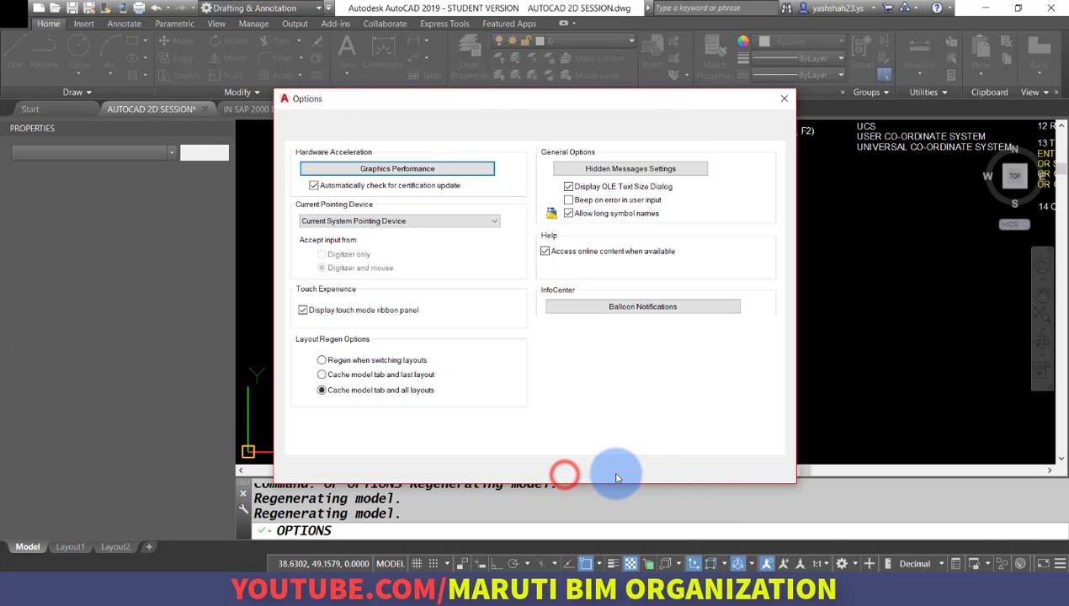
{"action": "left_click", "coordinate": [583, 471]}
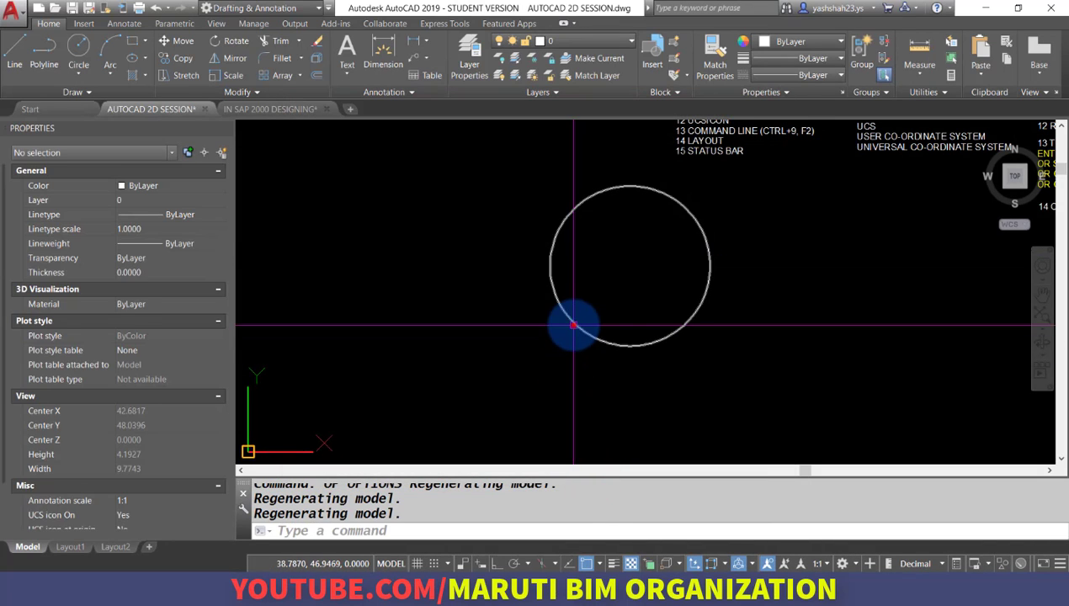
Select the circle to examine its highlight with hardware acceleration off, and clear the selection
{"action": "left_click", "coordinate": [572, 324]}
{"action": "scroll", "coordinate": [628, 277], "scroll_direction": "up", "scroll_amount": 10}
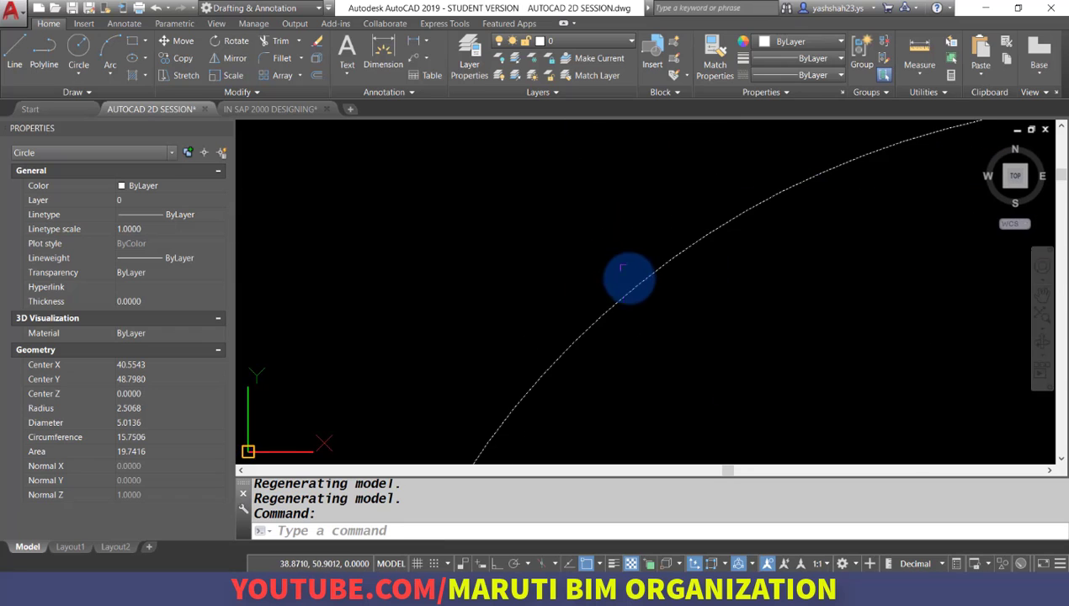
{"action": "scroll", "coordinate": [531, 223], "scroll_direction": "down", "scroll_amount": 8}
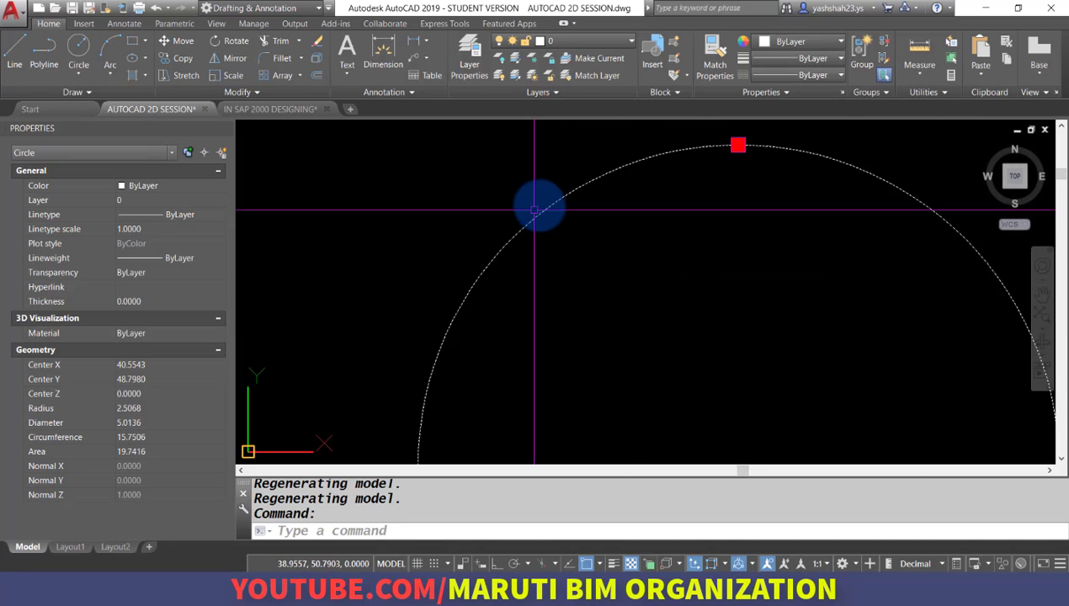
{"action": "scroll", "coordinate": [517, 229], "scroll_direction": "up", "scroll_amount": 2}
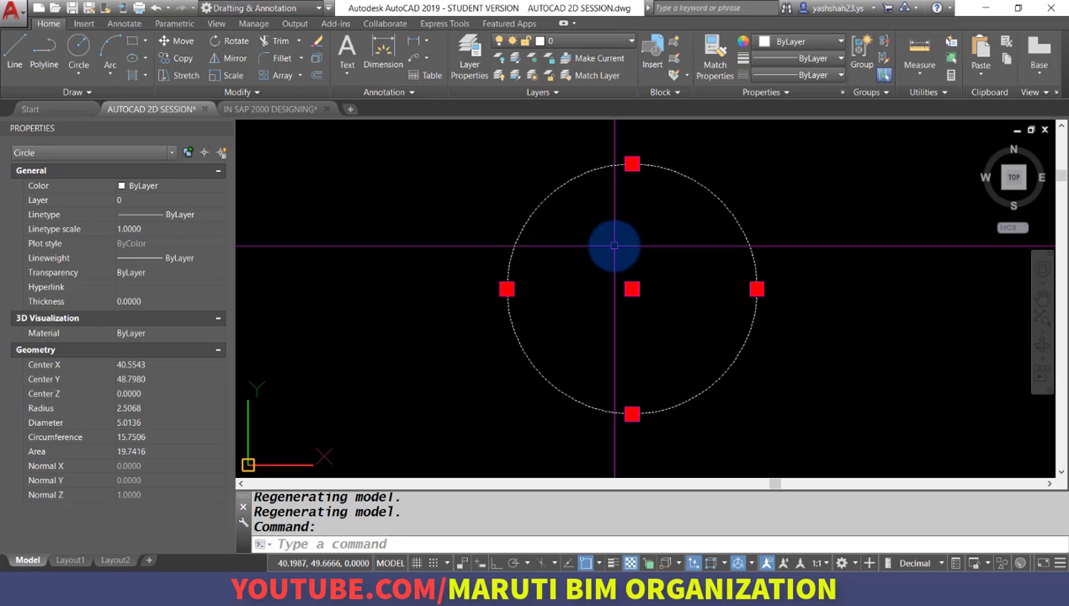
{"action": "key", "text": "Escape"}
{"action": "key", "text": "Escape"}
{"action": "scroll", "coordinate": [463, 263], "scroll_direction": "down", "scroll_amount": 3}
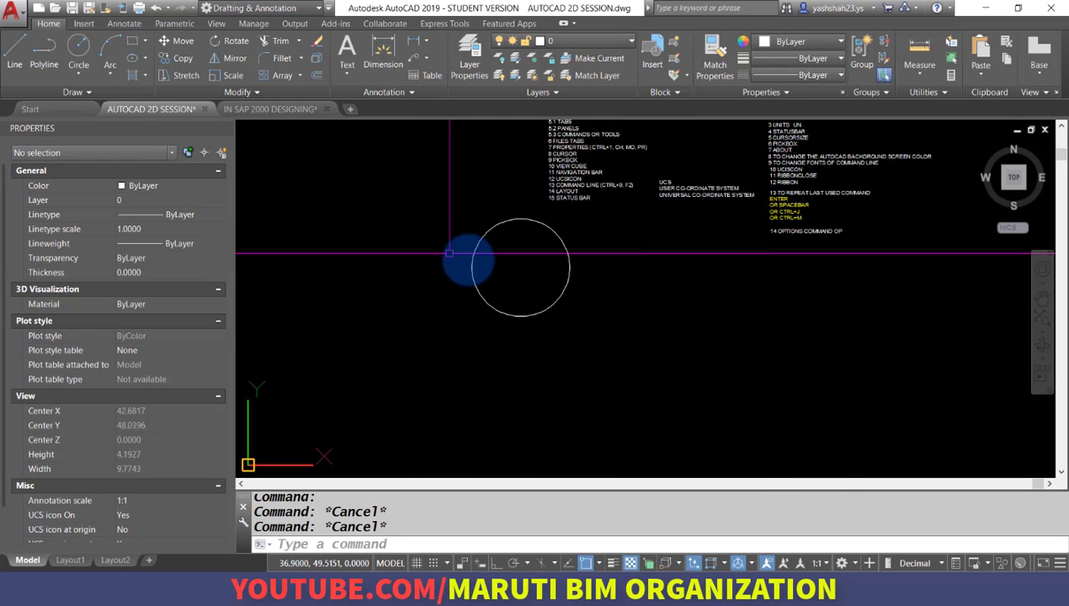
Start single-line text beside the circle with height 0.2 and rotation 0, and write the first line "BEST PRODUCTIVE TIPS"
{"action": "type", "text": "dt"}
{"action": "key", "text": "Return"}
{"action": "left_click", "coordinate": [579, 272]}
{"action": "key", "text": "Return"}
{"action": "key", "text": "Return"}
{"action": "scroll", "coordinate": [626, 277], "scroll_direction": "up", "scroll_amount": 8}
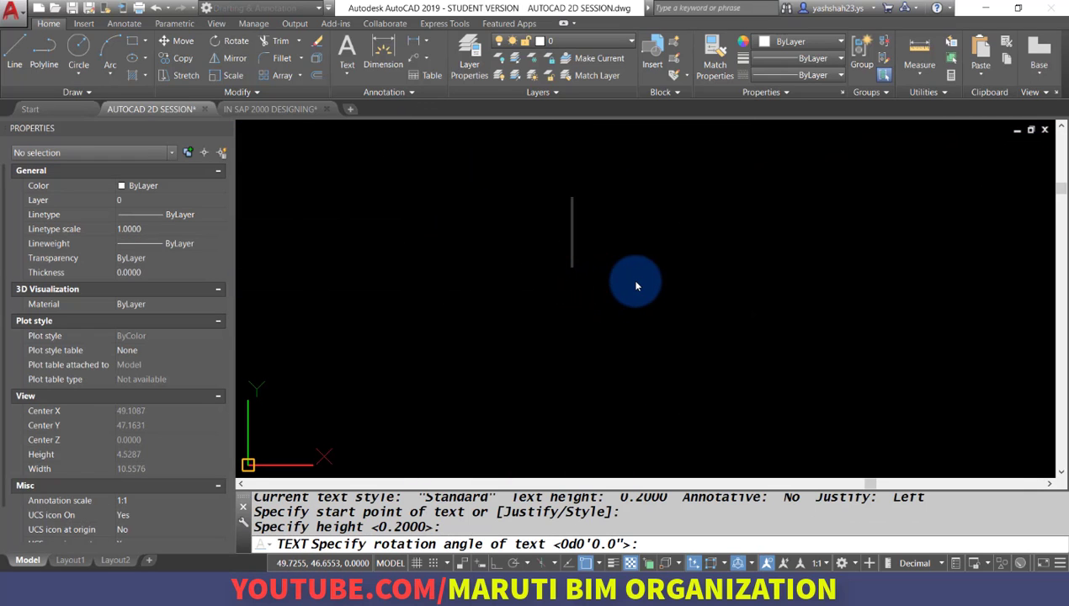
{"action": "type", "text": "BEST PROD"}
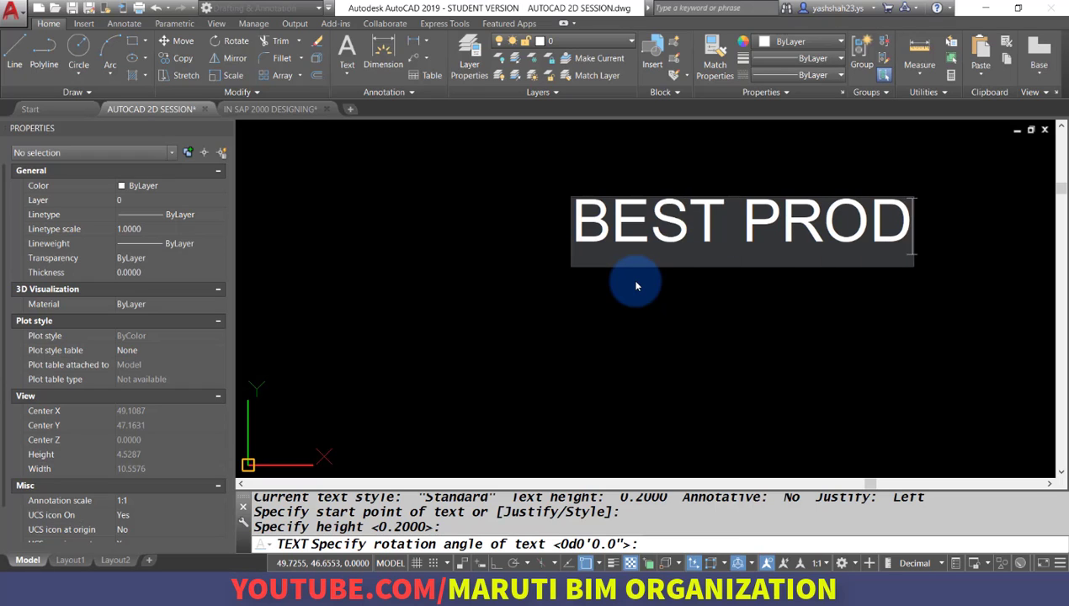
{"action": "type", "text": "UCTIVE TIPS"}
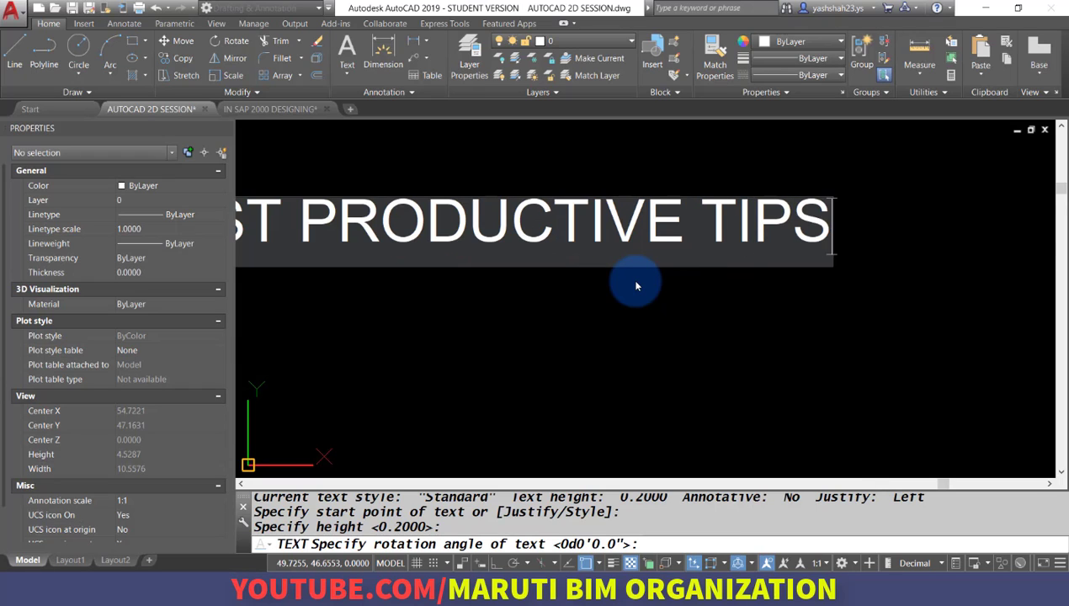
{"action": "key", "text": "Return"}
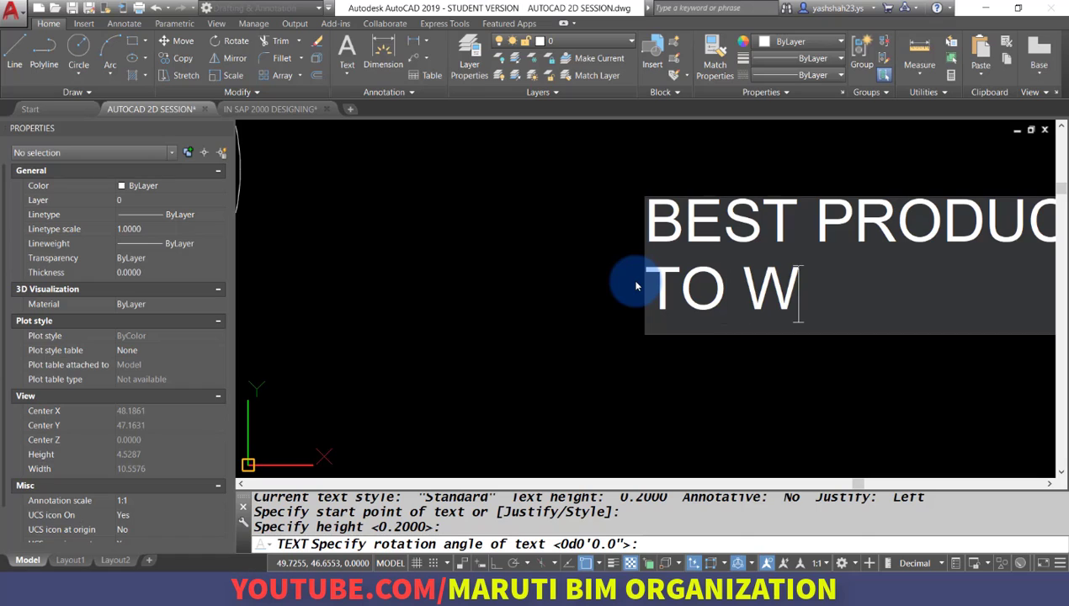
Add the second text line "TO WORK AUTOCAD SMOOTHLY"
{"action": "type", "text": "TO WORK AU"}
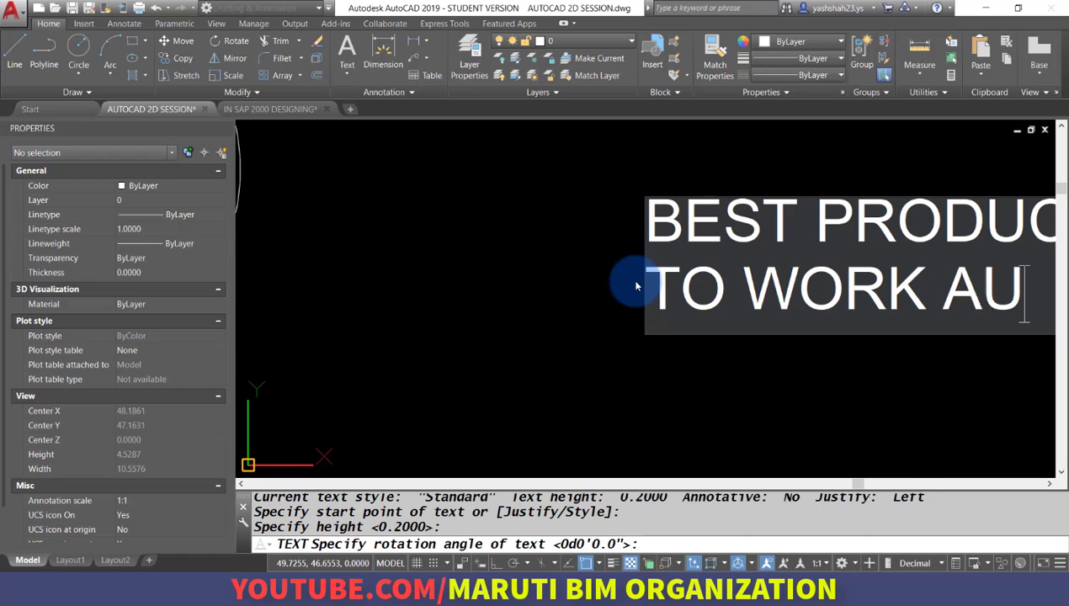
{"action": "type", "text": "TO  CAD SM"}
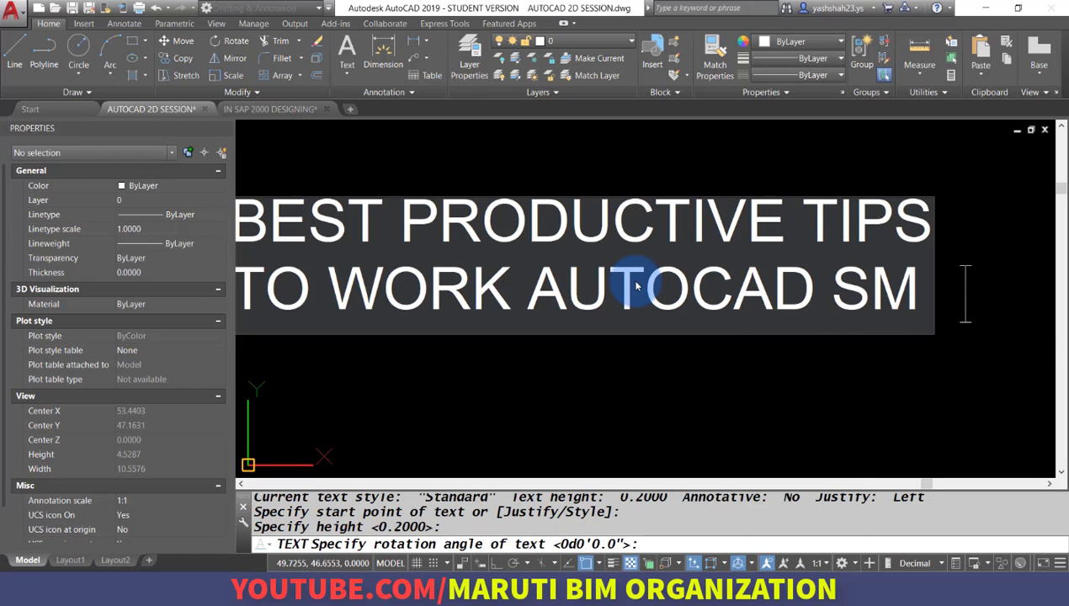
{"action": "type", "text": "OOTHLY"}
{"action": "key", "text": "Return"}
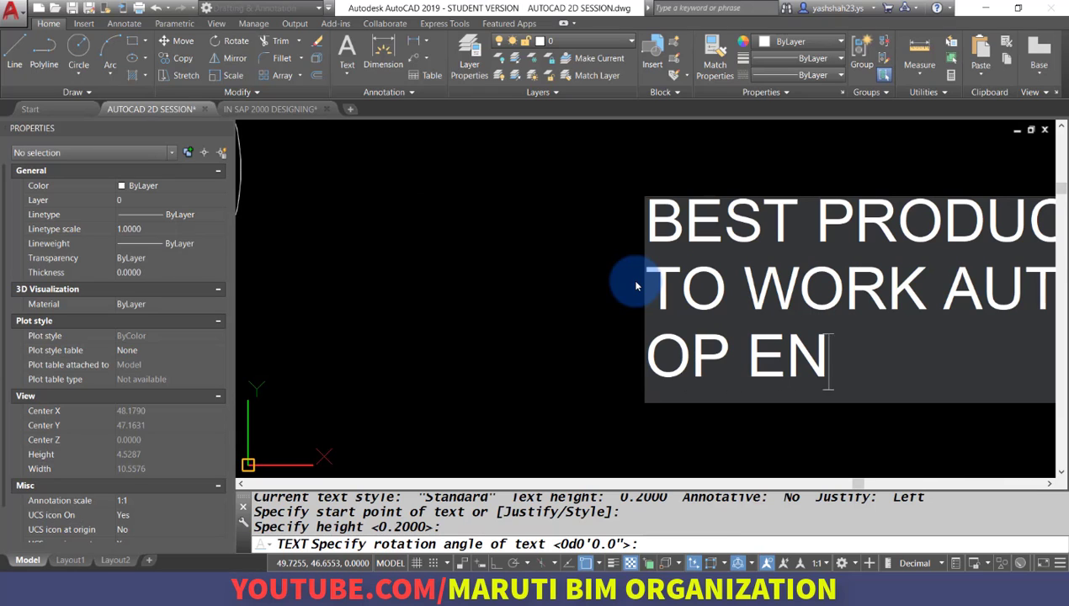
Add the lines "OP ENTER", "SYSTEM TABS" and "TURN OFF GRAPHICS" and finish the text
{"action": "type", "text": "TER"}
{"action": "key", "text": "Return"}
{"action": "scroll", "coordinate": [505, 292], "scroll_direction": "down", "scroll_amount": 2}
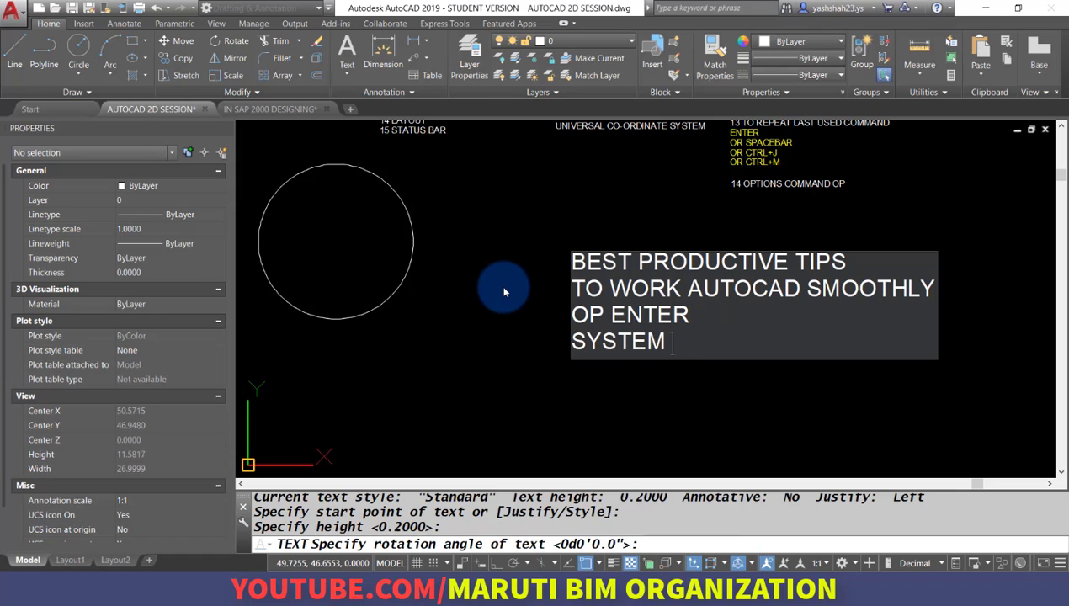
{"action": "type", "text": "SYSTEM TABS"}
{"action": "key", "text": "Return"}
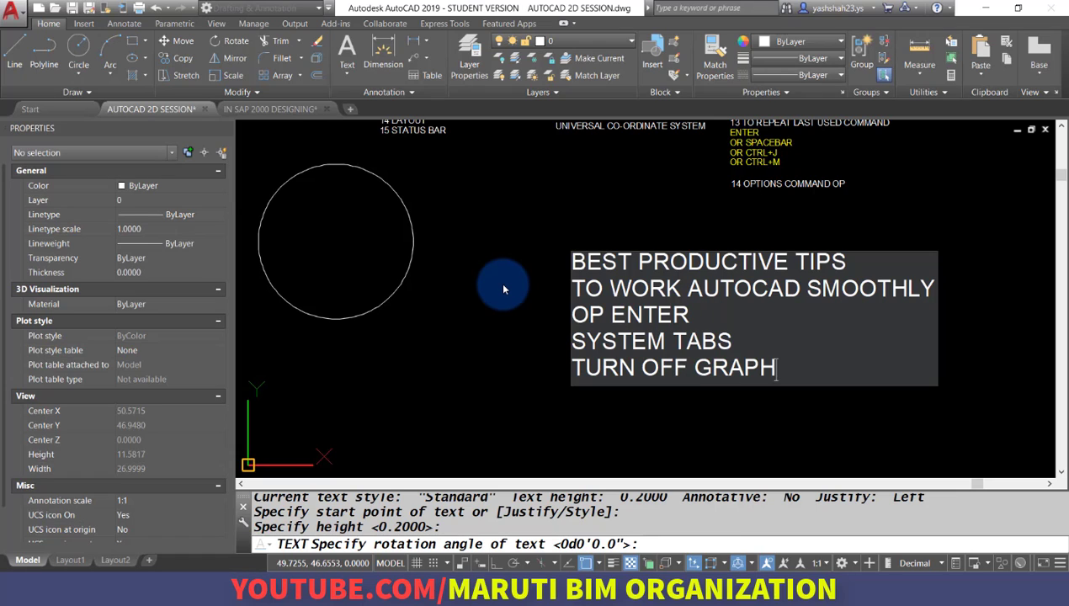
{"action": "key", "text": "Return"}
{"action": "key", "text": "Return"}
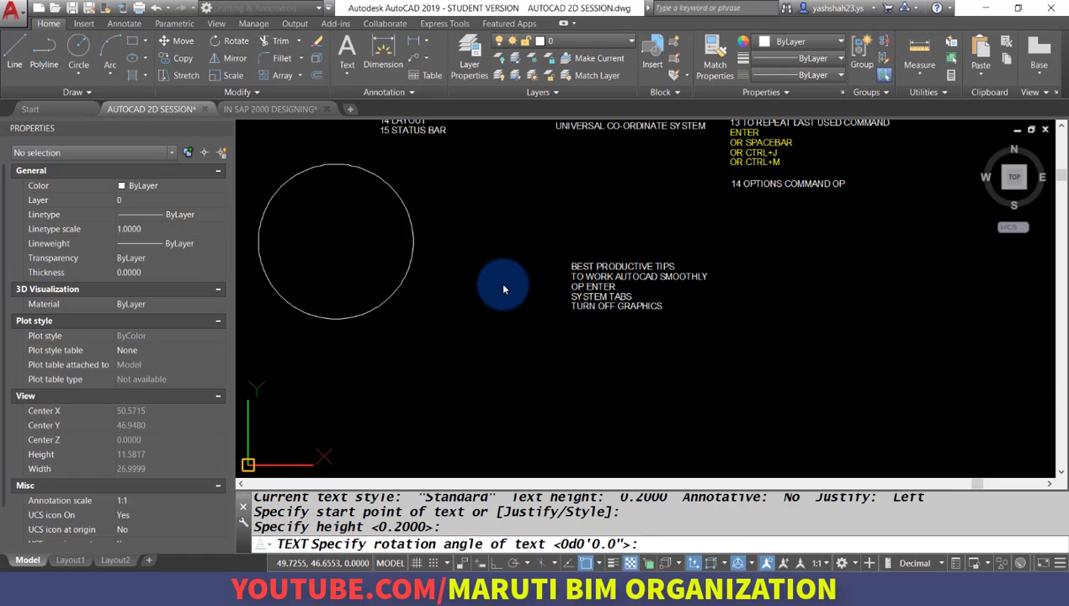
Cancel the pending text command, turn hardware acceleration on in the Graphics Performance settings, and accept the options
{"action": "type", "text": "IP"}
{"action": "key", "text": "Escape"}
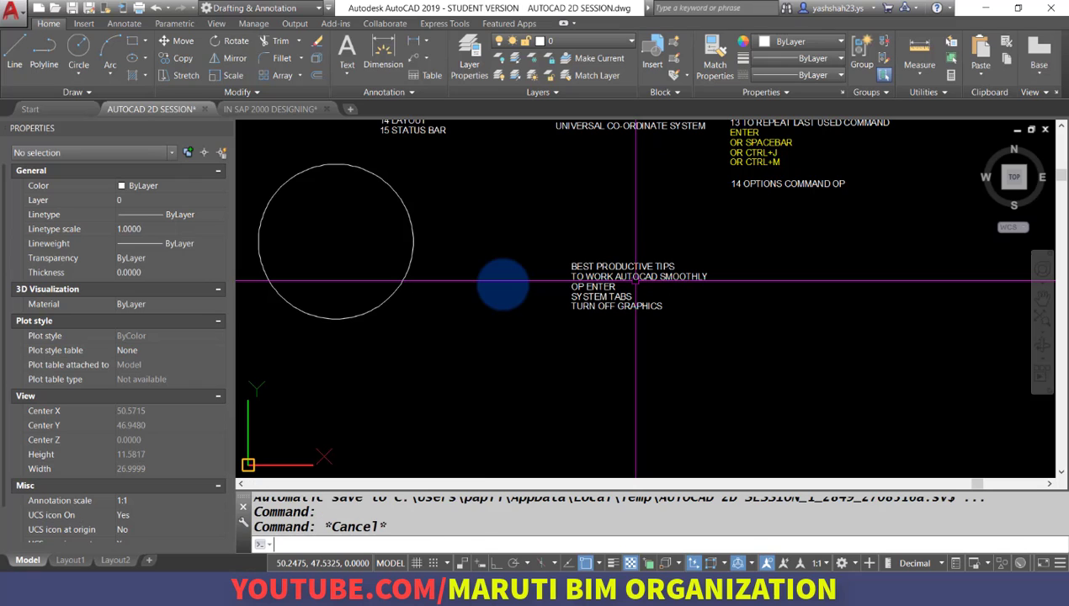
{"action": "key", "text": "Return"}
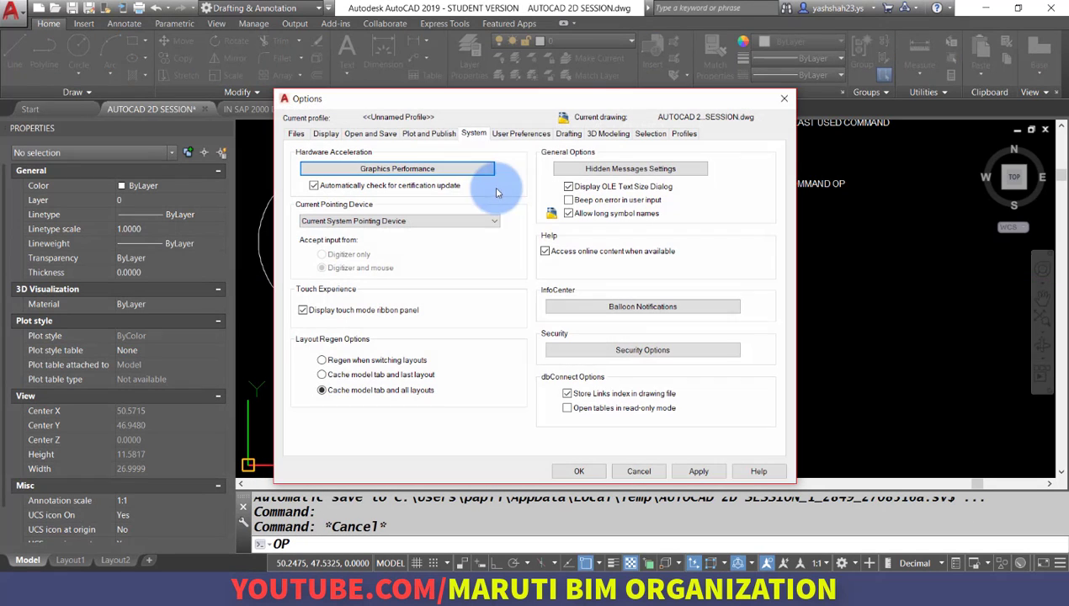
{"action": "left_click", "coordinate": [430, 171]}
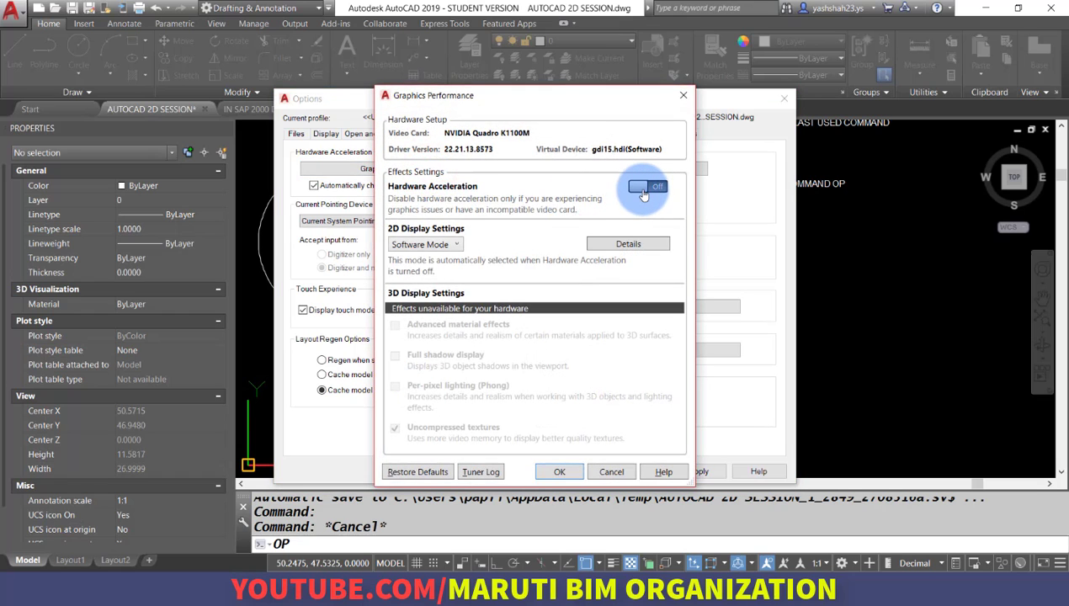
{"action": "left_click", "coordinate": [641, 189]}
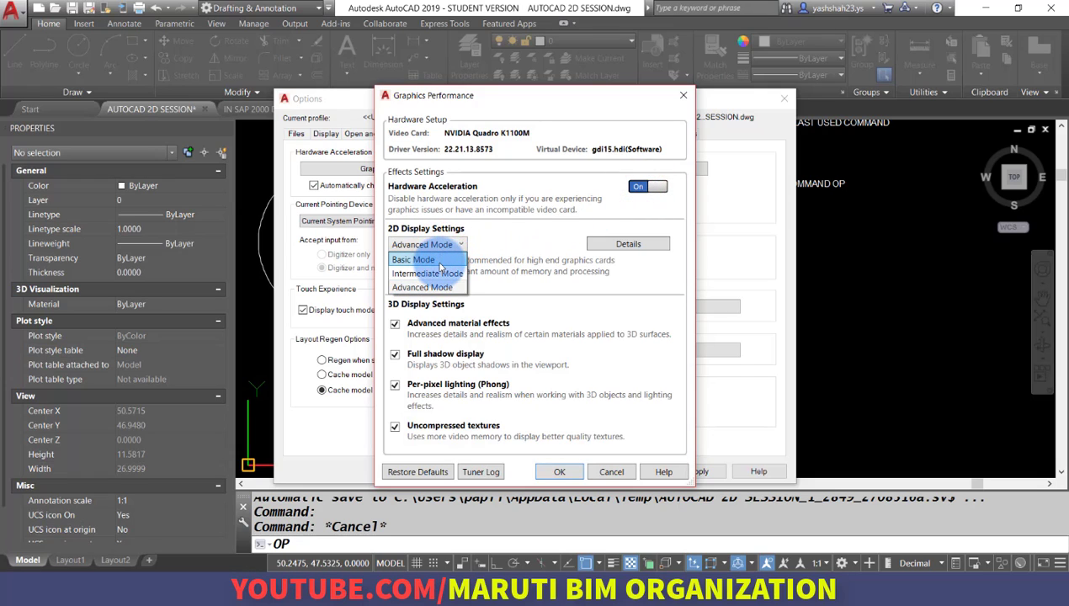
{"action": "left_click", "coordinate": [461, 245]}
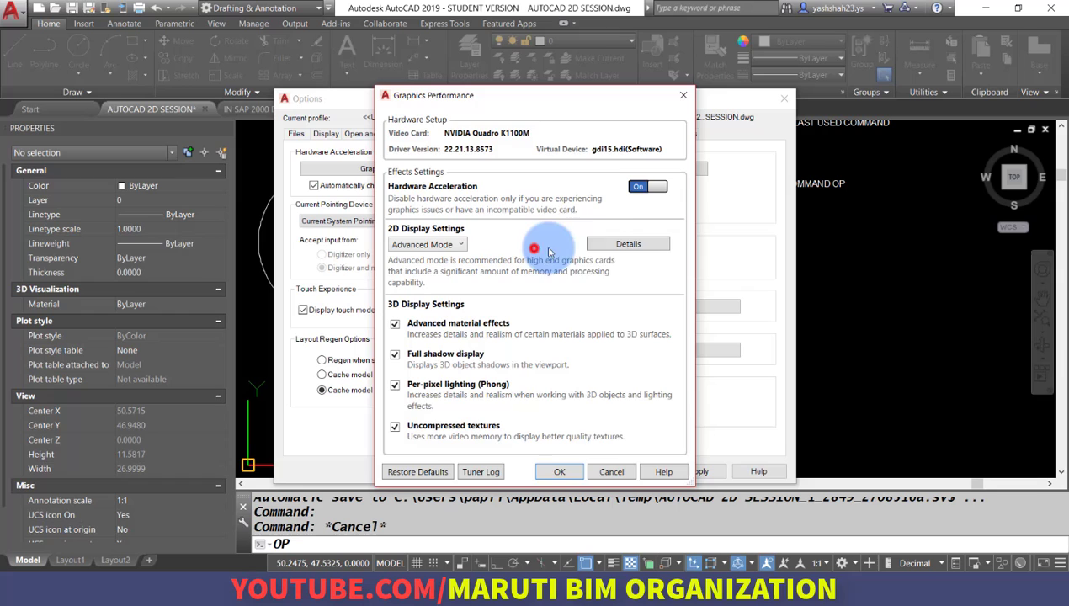
{"action": "left_click", "coordinate": [567, 472]}
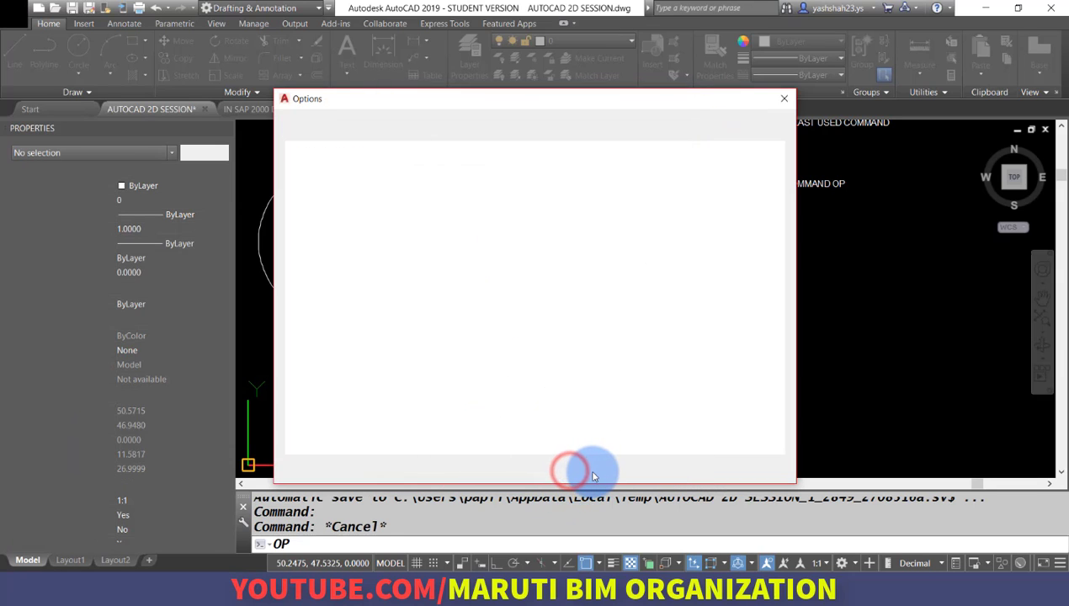
{"action": "left_click", "coordinate": [579, 471]}
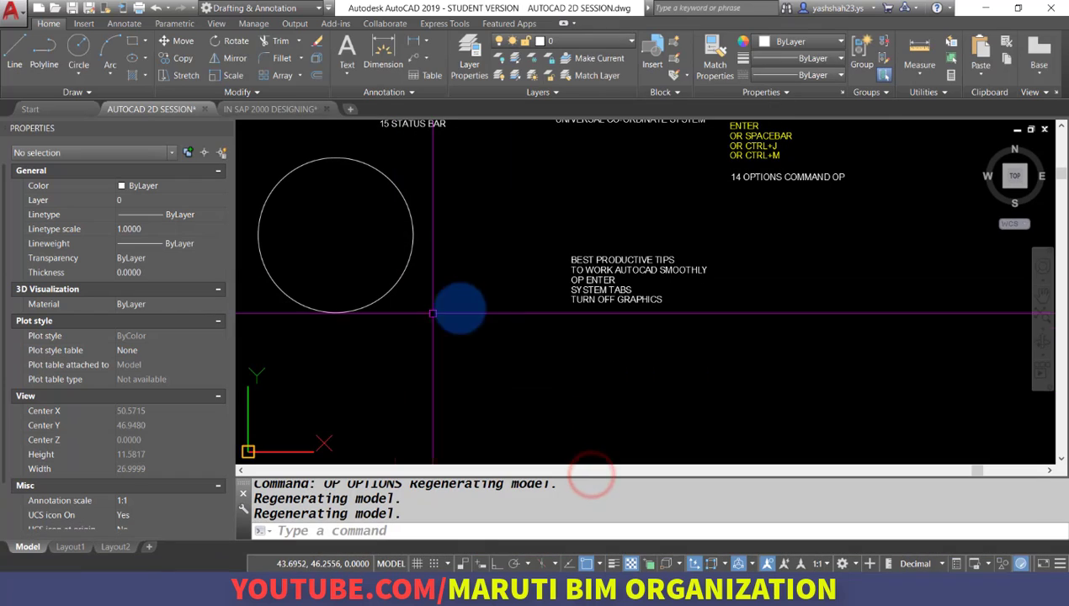
Select the circle beside the productivity tips text with a crossing window and erase it
{"action": "left_click", "coordinate": [473, 313]}
{"action": "left_click", "coordinate": [350, 255]}
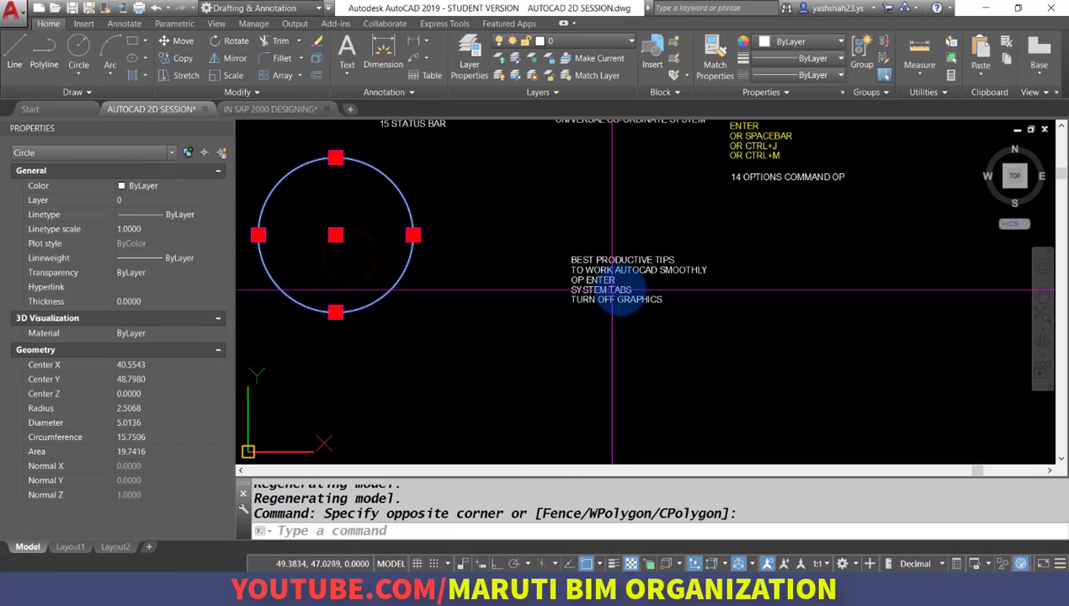
{"action": "scroll", "coordinate": [478, 308], "scroll_direction": "up", "scroll_amount": 2}
{"action": "type", "text": "E"}
{"action": "key", "text": "Return"}
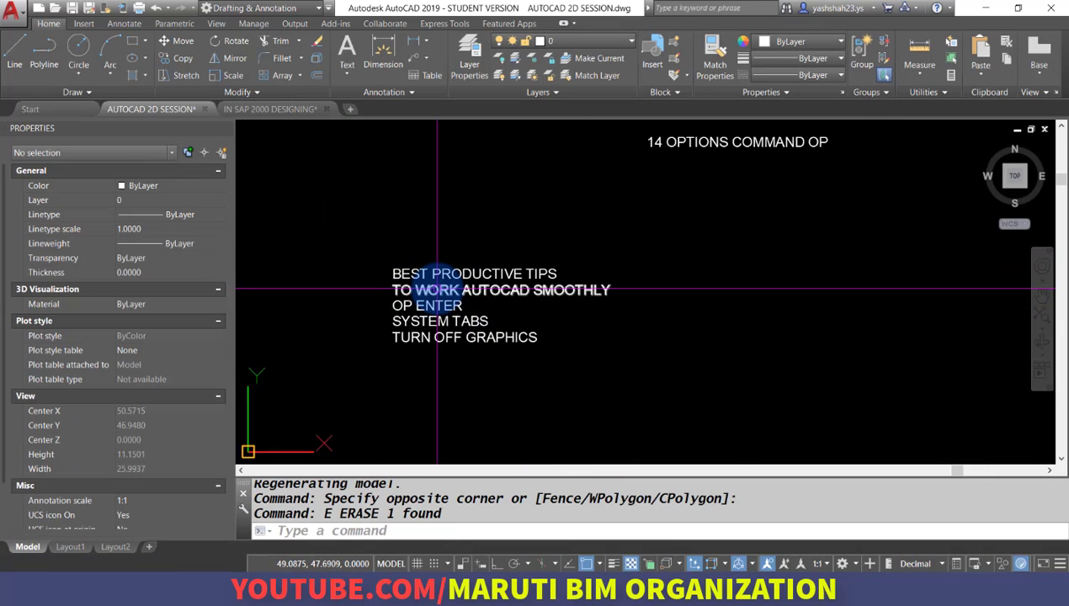
Review the insertion scale units in the User Preferences options and the AutoSnap and aperture settings in the Drafting options
{"action": "type", "text": "OP"}
{"action": "key", "text": "Return"}
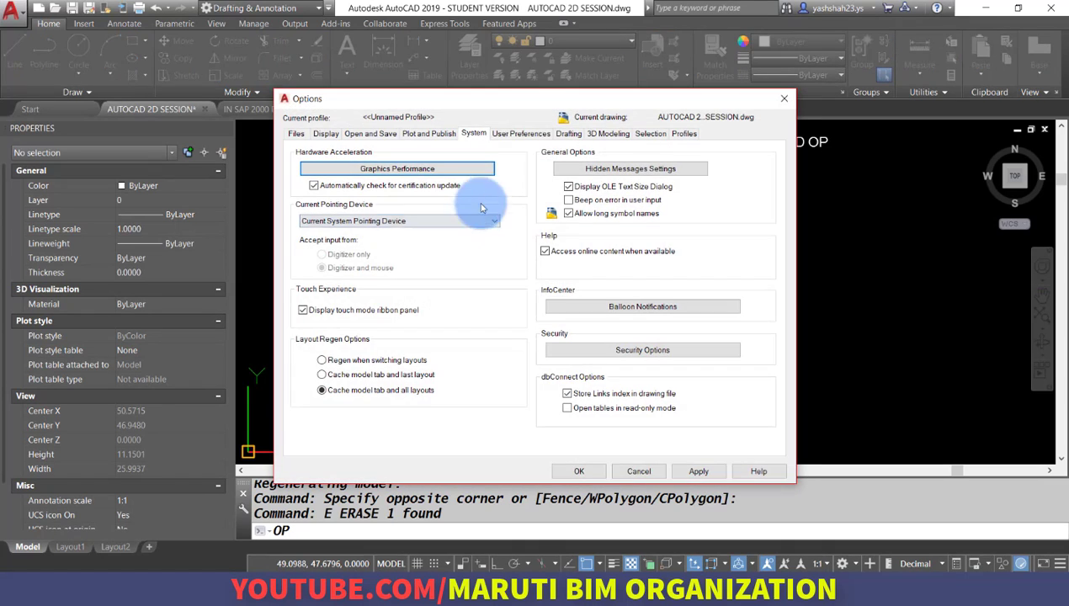
{"action": "left_click", "coordinate": [504, 136]}
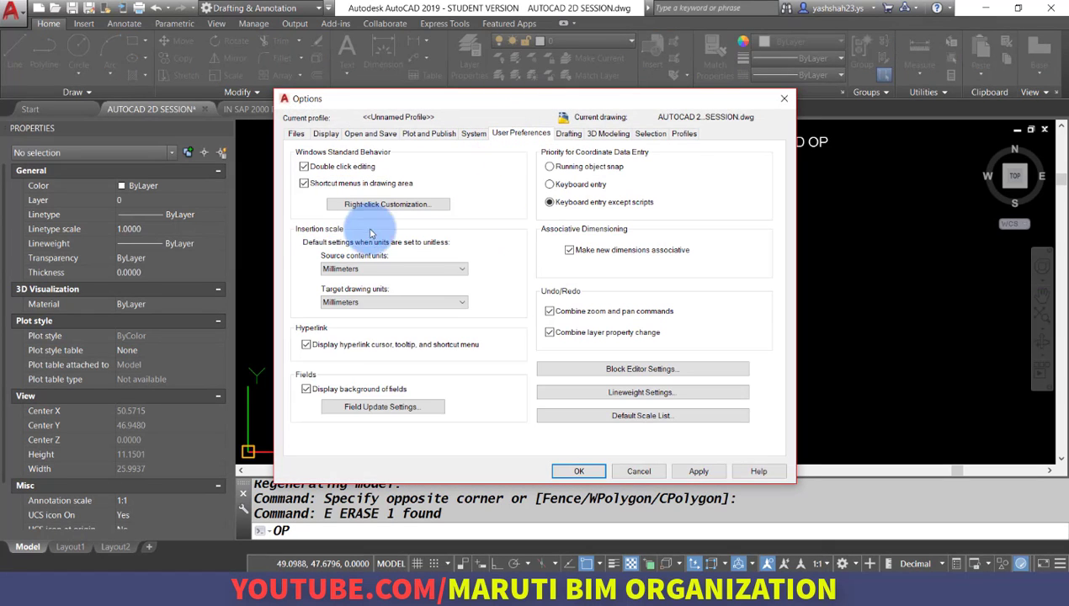
{"action": "left_click", "coordinate": [382, 302]}
{"action": "left_click", "coordinate": [313, 275]}
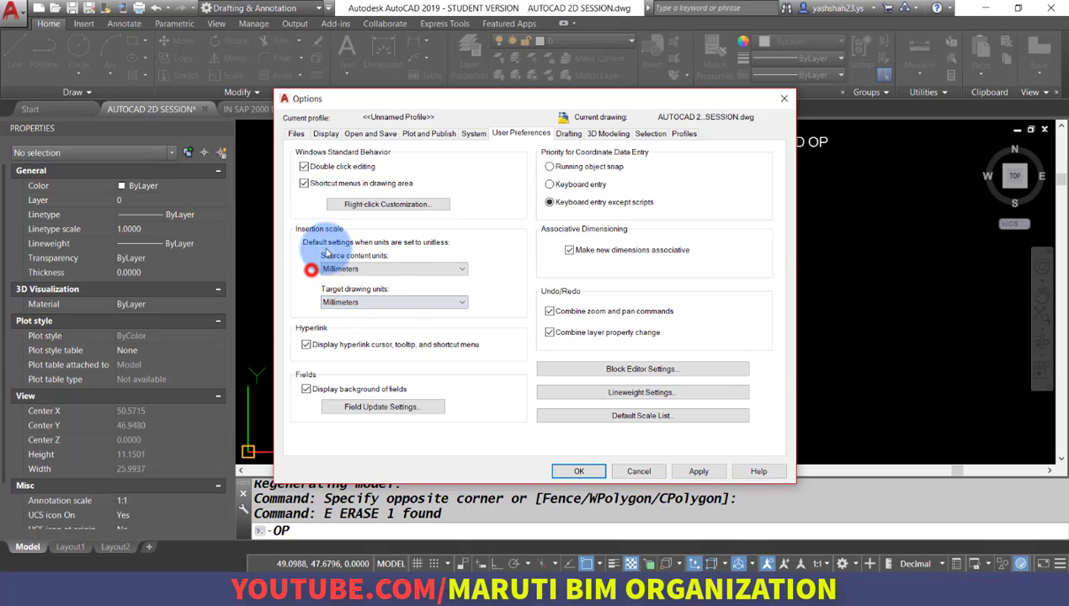
{"action": "left_click", "coordinate": [572, 135]}
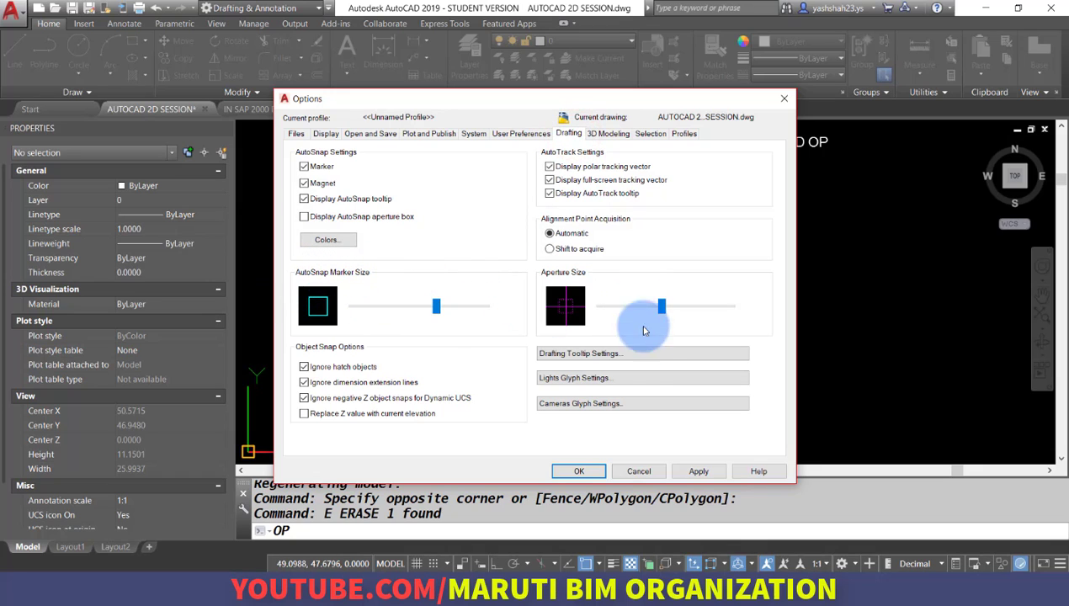
{"action": "left_click", "coordinate": [579, 471]}
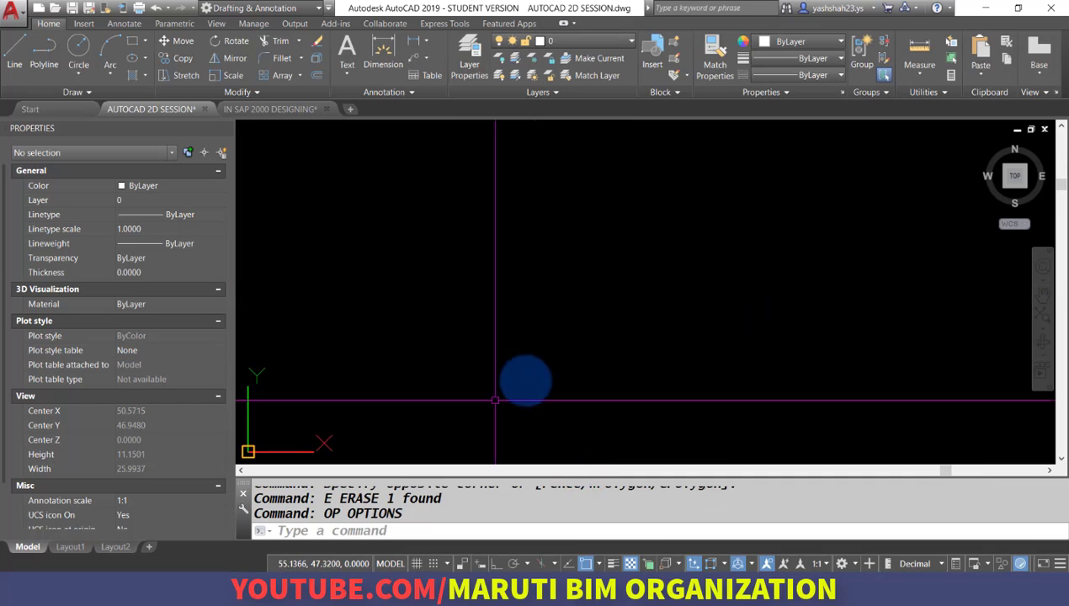
{"action": "right_click", "coordinate": [516, 296]}
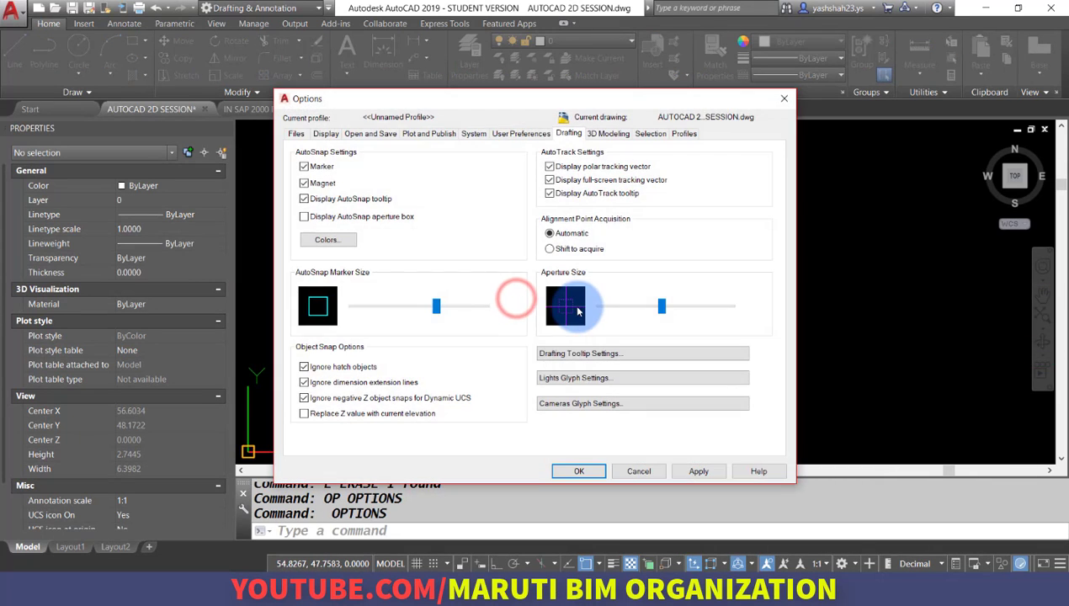
{"action": "key", "text": "Escape"}
{"action": "key", "text": "Escape"}
Draw a horizontal line about 3.54 units long in empty space with ortho mode on
{"action": "type", "text": "L"}
{"action": "key", "text": "Return"}
{"action": "left_click", "coordinate": [395, 228]}
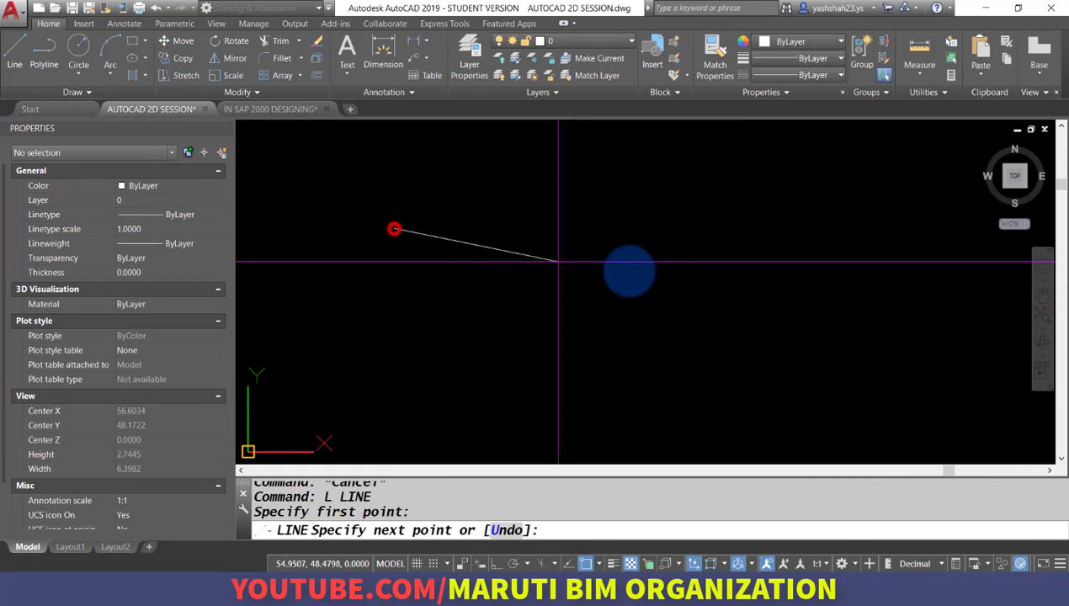
{"action": "key", "text": "F8"}
{"action": "left_click", "coordinate": [838, 252]}
{"action": "key", "text": "Return"}
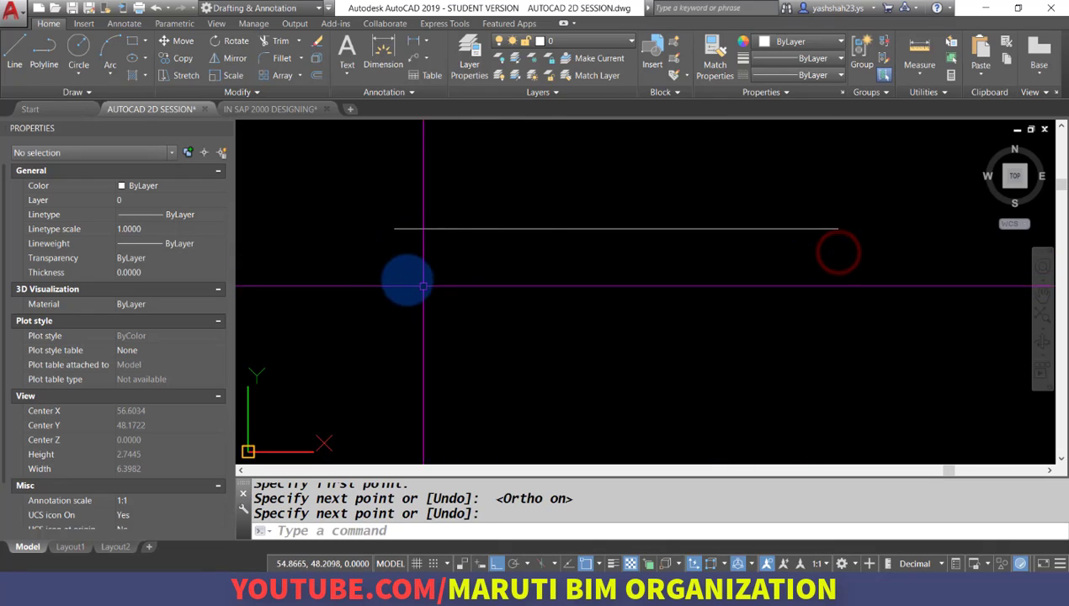
Try snapping a new line to the existing line's left end, cancel it, and turn off the Nearest object snap
{"action": "key", "text": "Return"}
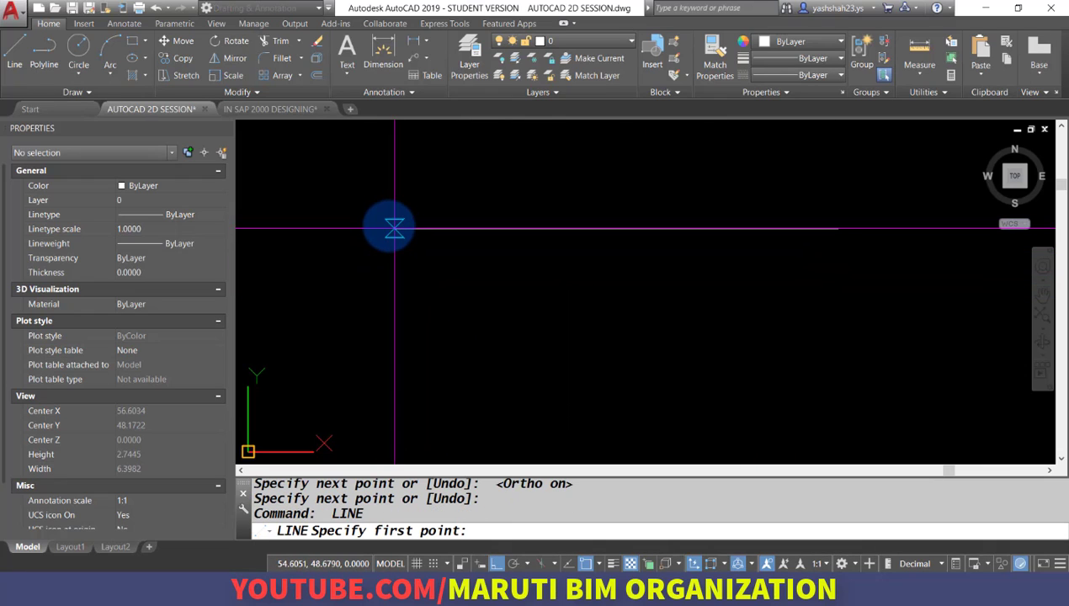
{"action": "scroll", "coordinate": [381, 227], "scroll_direction": "up", "scroll_amount": 4}
{"action": "key", "text": "Escape"}
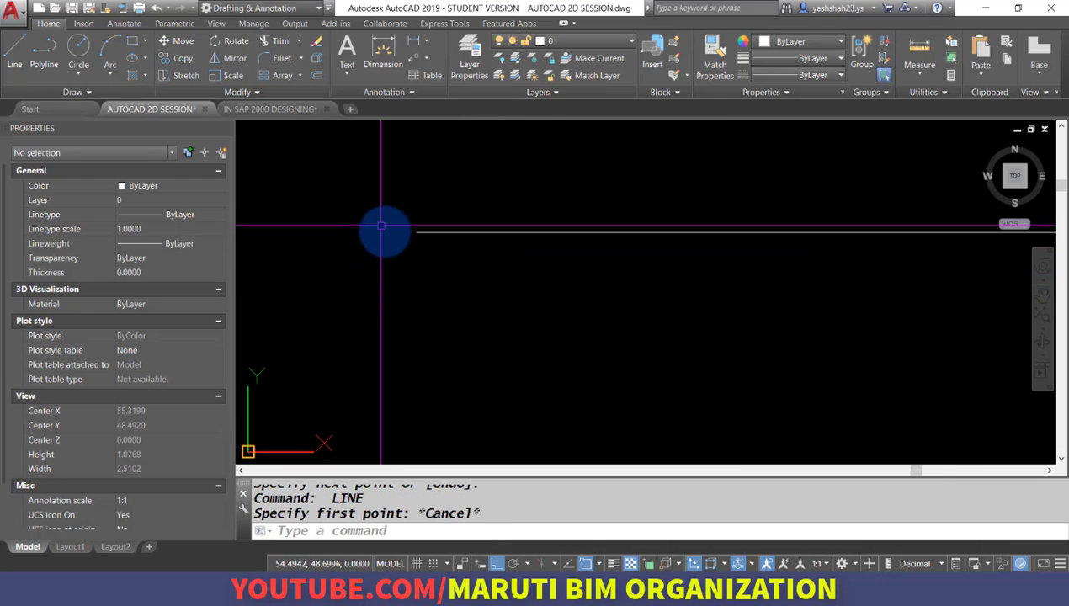
{"action": "left_click", "coordinate": [599, 563]}
{"action": "left_click", "coordinate": [619, 492]}
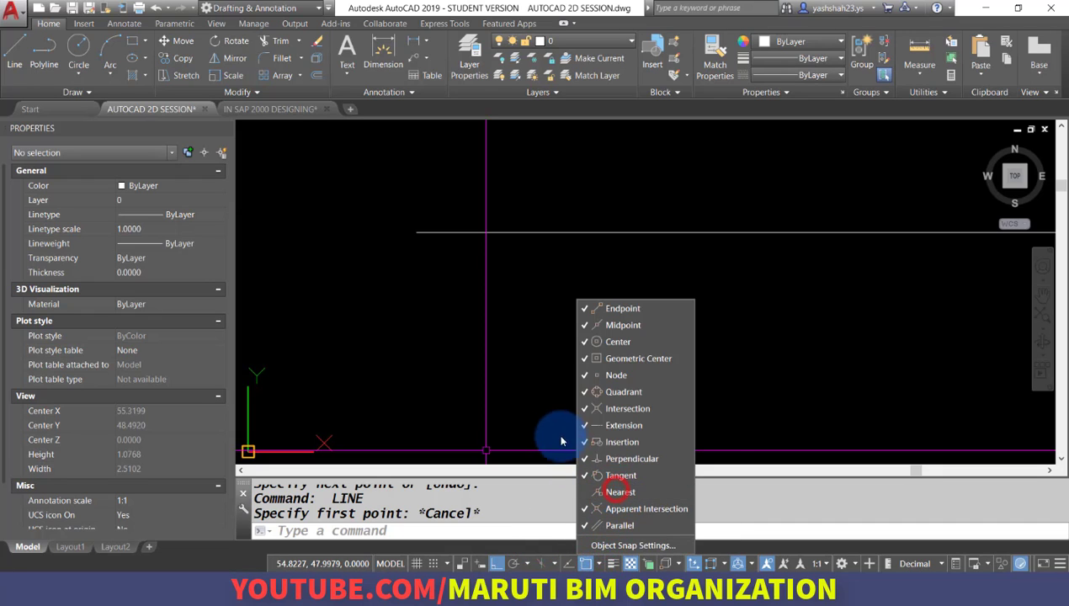
{"action": "left_click", "coordinate": [503, 390]}
{"action": "left_click", "coordinate": [438, 372]}
{"action": "left_click", "coordinate": [393, 353]}
Start a Line command to examine the endpoint snap at the horizontal line's left end, and cancel it
{"action": "type", "text": "l"}
{"action": "key", "text": "Return"}
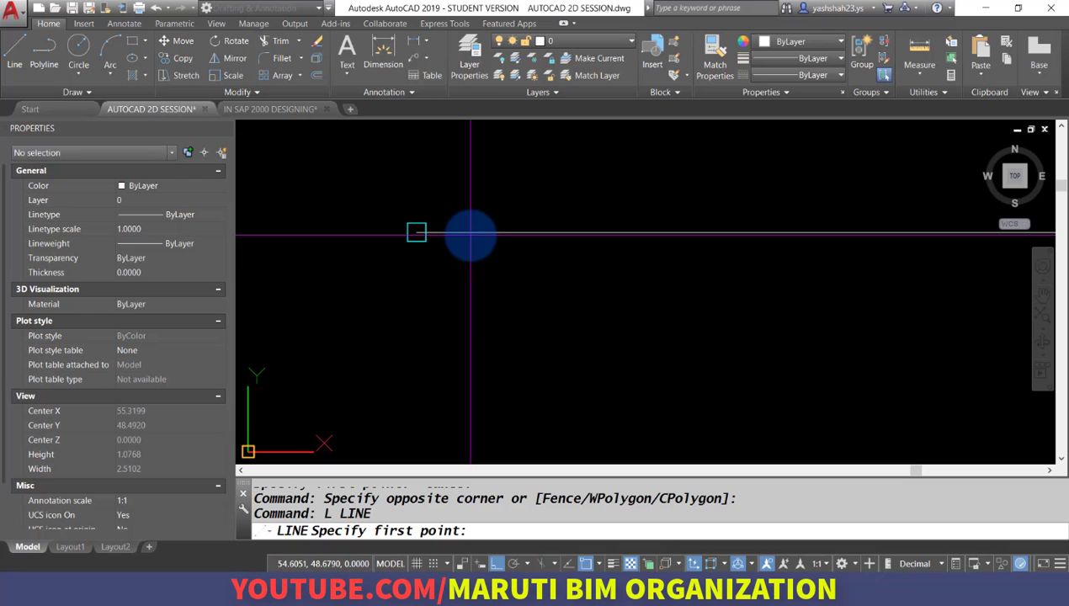
{"action": "key", "text": "Escape"}
{"action": "key", "text": "Escape"}
Set the aperture size to its maximum in the Drafting options and test the snap range near the line's left end
{"action": "type", "text": "OP"}
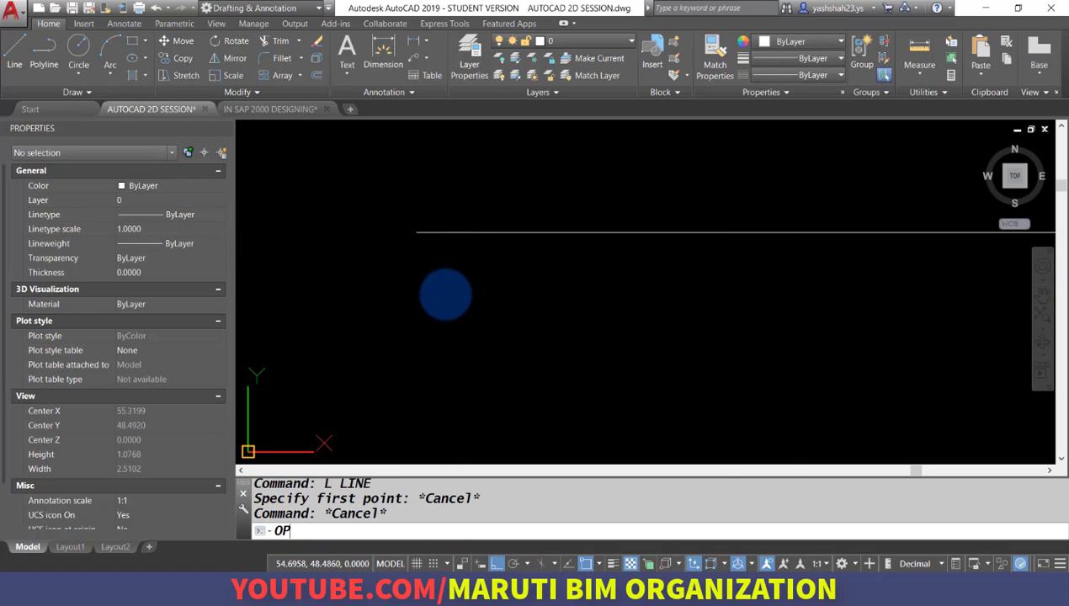
{"action": "key", "text": "Return"}
{"action": "left_click_drag", "start_coordinate": [686, 312], "coordinate": [763, 307]}
{"action": "left_click", "coordinate": [580, 474]}
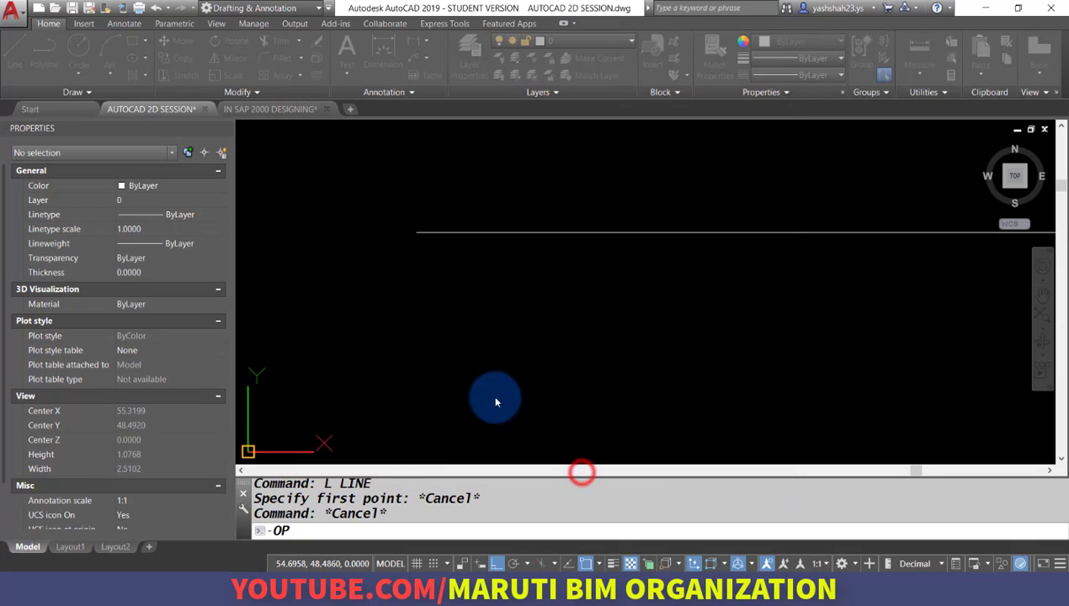
{"action": "type", "text": "L"}
{"action": "key", "text": "Return"}
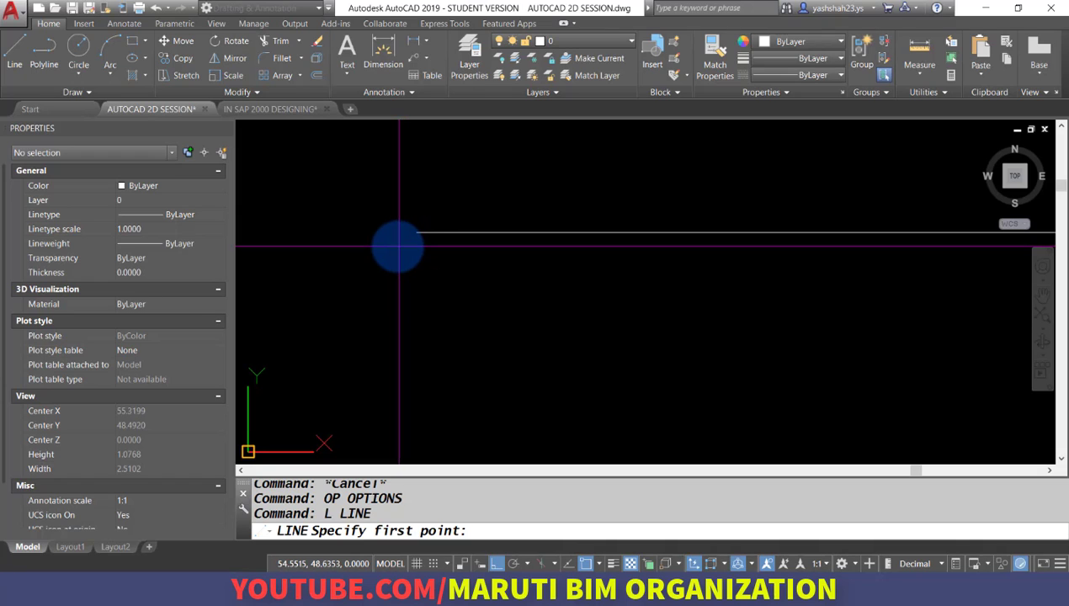
{"action": "key", "text": "Escape"}
{"action": "key", "text": "Escape"}
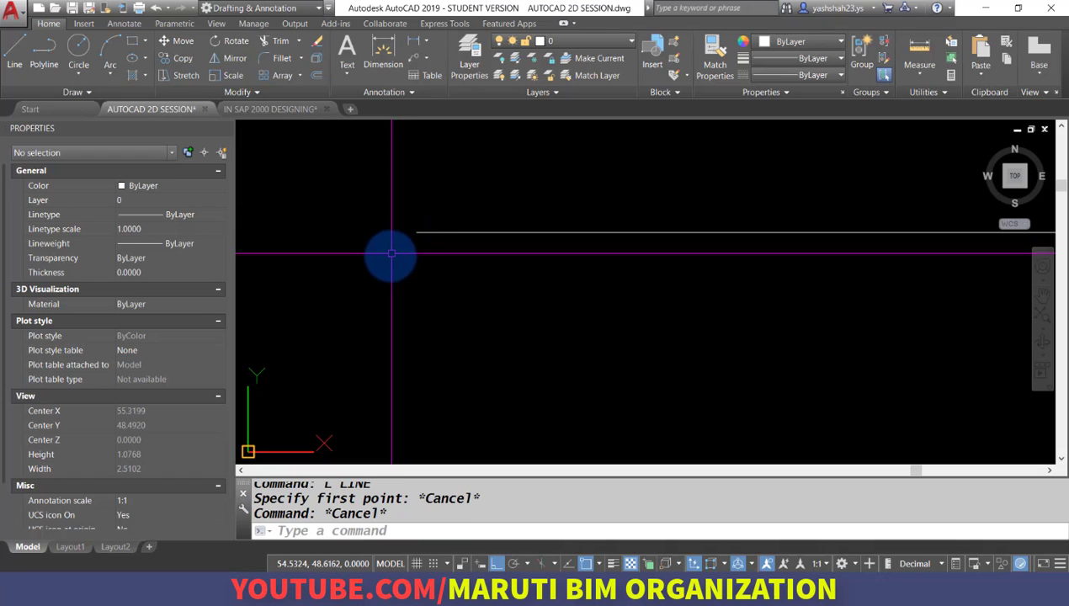
Set the aperture size to about the middle of its range in the Drafting options and apply it
{"action": "type", "text": "OP"}
{"action": "key", "text": "Return"}
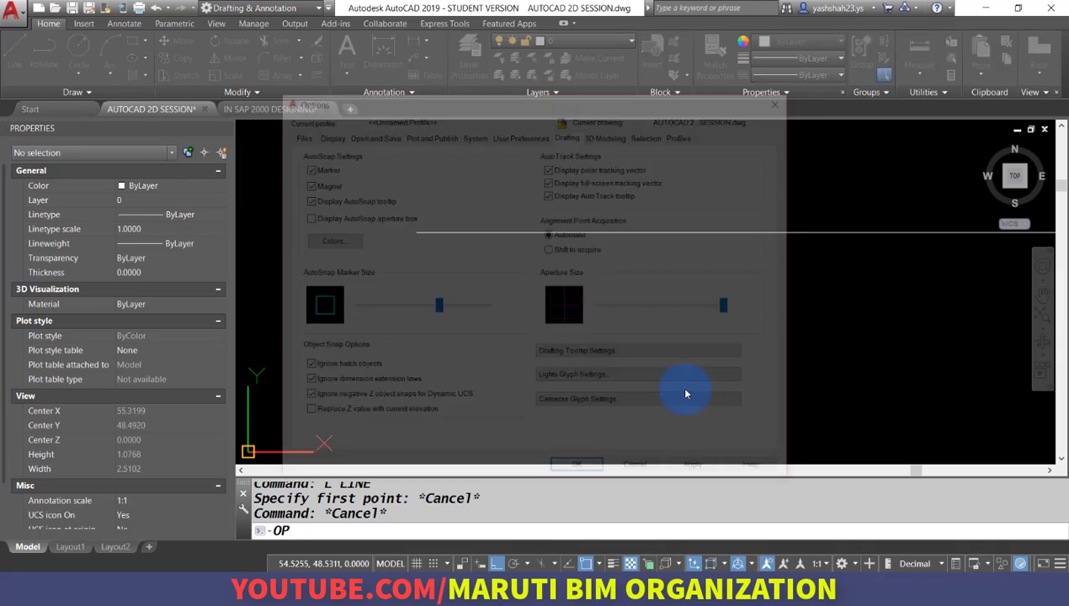
{"action": "left_click_drag", "start_coordinate": [678, 320], "coordinate": [663, 308]}
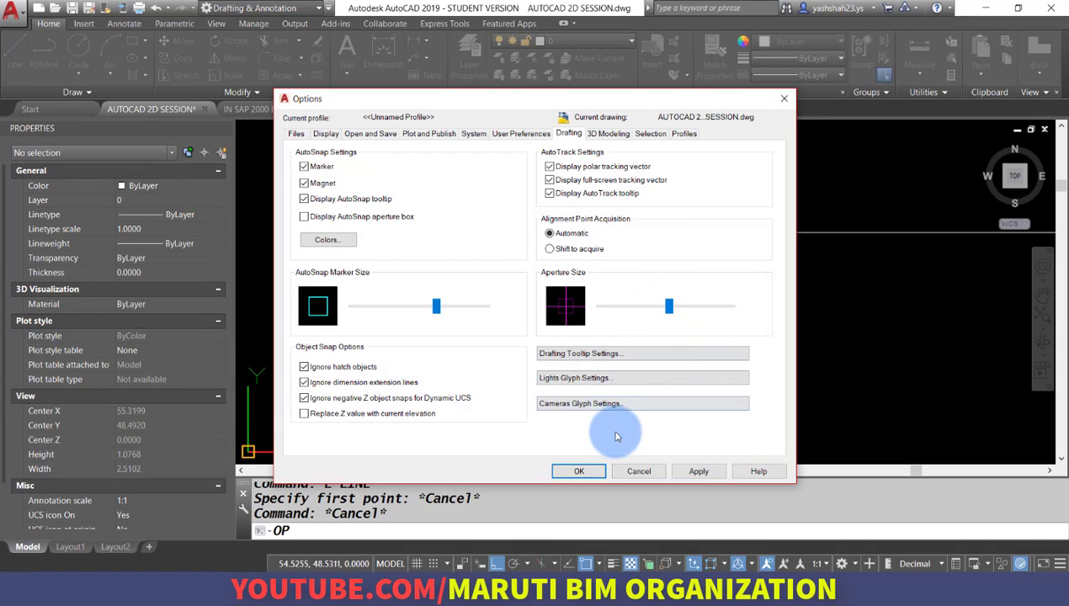
{"action": "left_click", "coordinate": [697, 471]}
View the 3D Modeling options, set the Selection option's object limit for the Properties palette to 5, and accept the options
{"action": "left_click", "coordinate": [608, 133]}
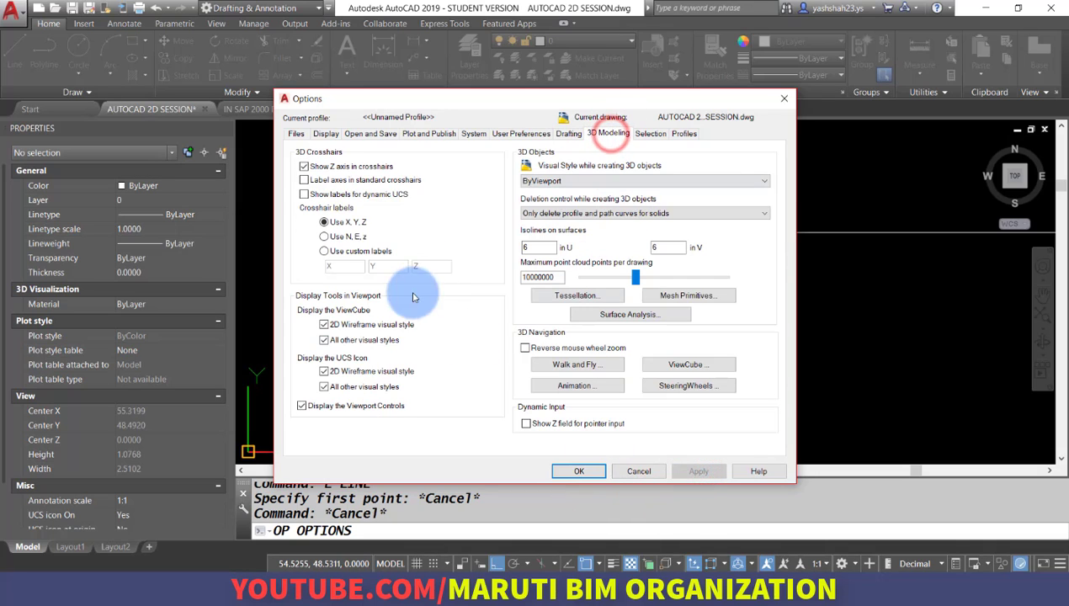
{"action": "left_click", "coordinate": [649, 134]}
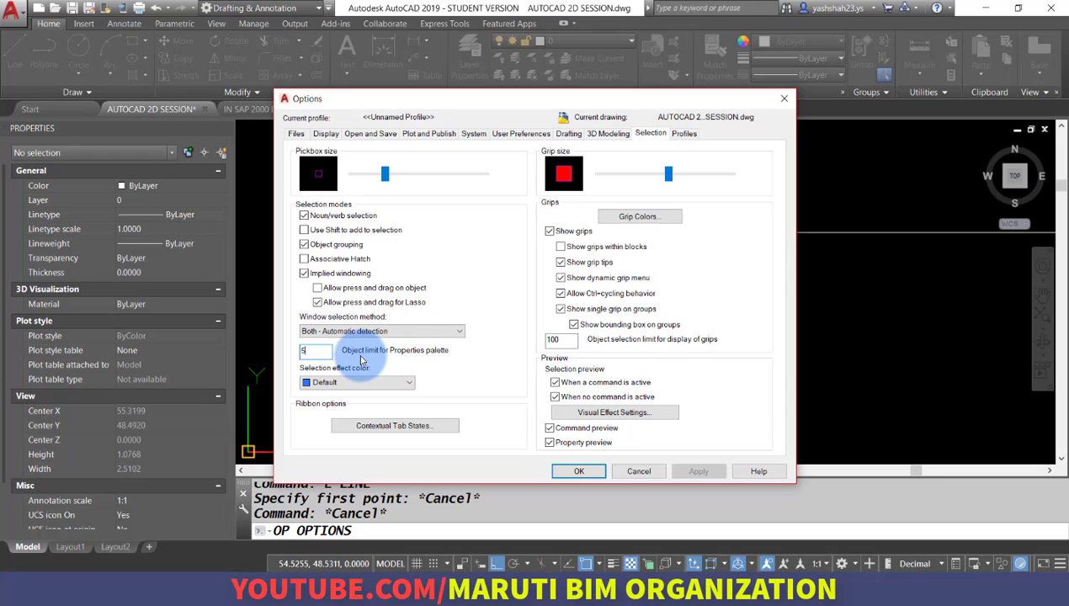
{"action": "left_click", "coordinate": [579, 471]}
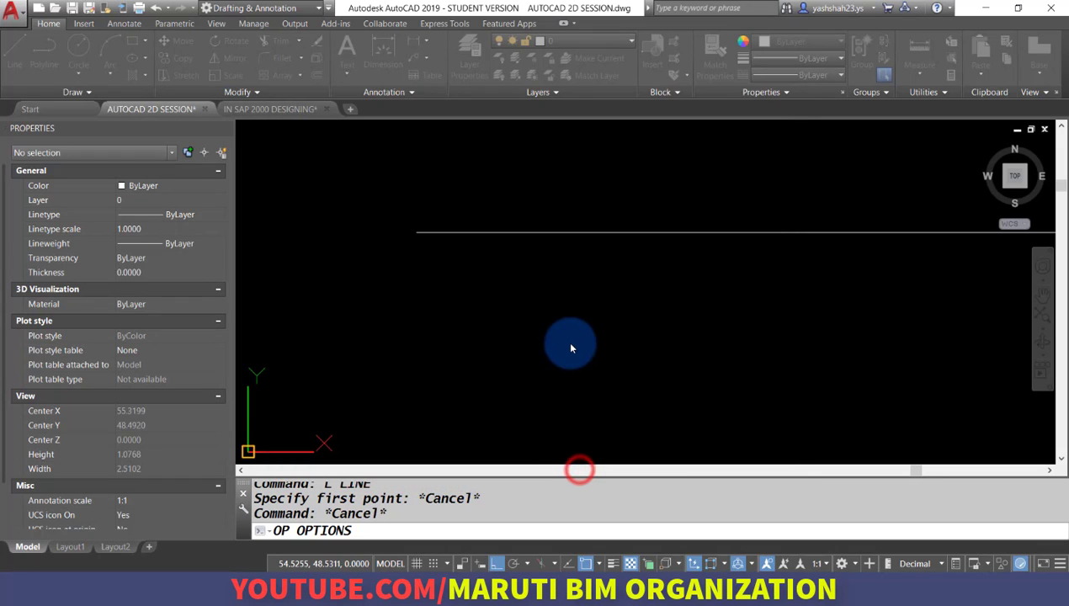
Select the line, the "14 OPTIONS COMMAND OP" text and the first four tips lines one by one to check the Properties palette's object limit
{"action": "scroll", "coordinate": [573, 338], "scroll_direction": "down", "scroll_amount": 4}
{"action": "left_click", "coordinate": [597, 314]}
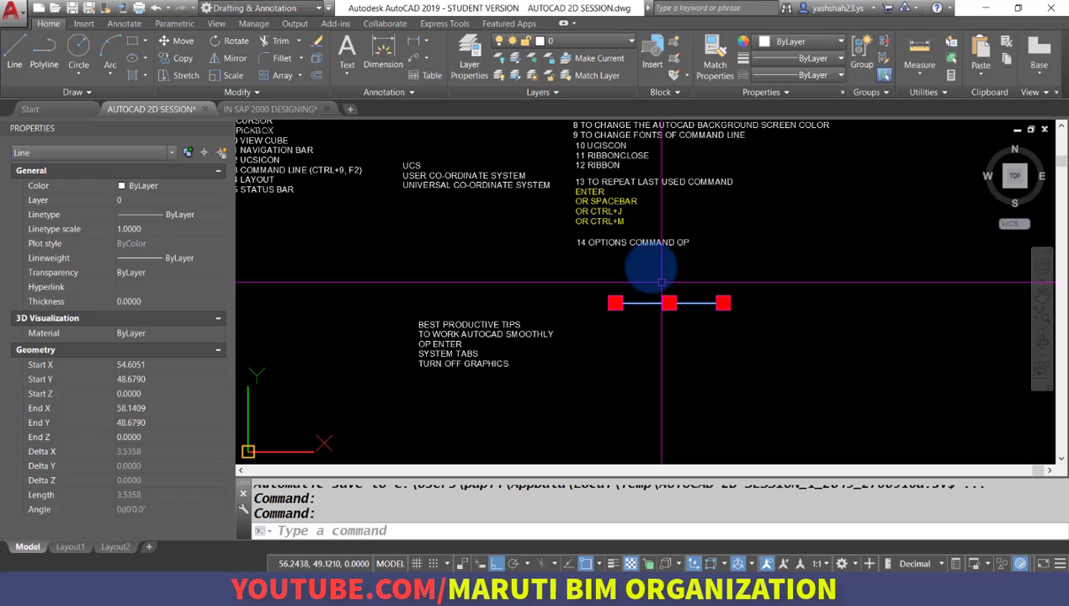
{"action": "left_click", "coordinate": [633, 243]}
{"action": "scroll", "coordinate": [454, 381], "scroll_direction": "up", "scroll_amount": 4}
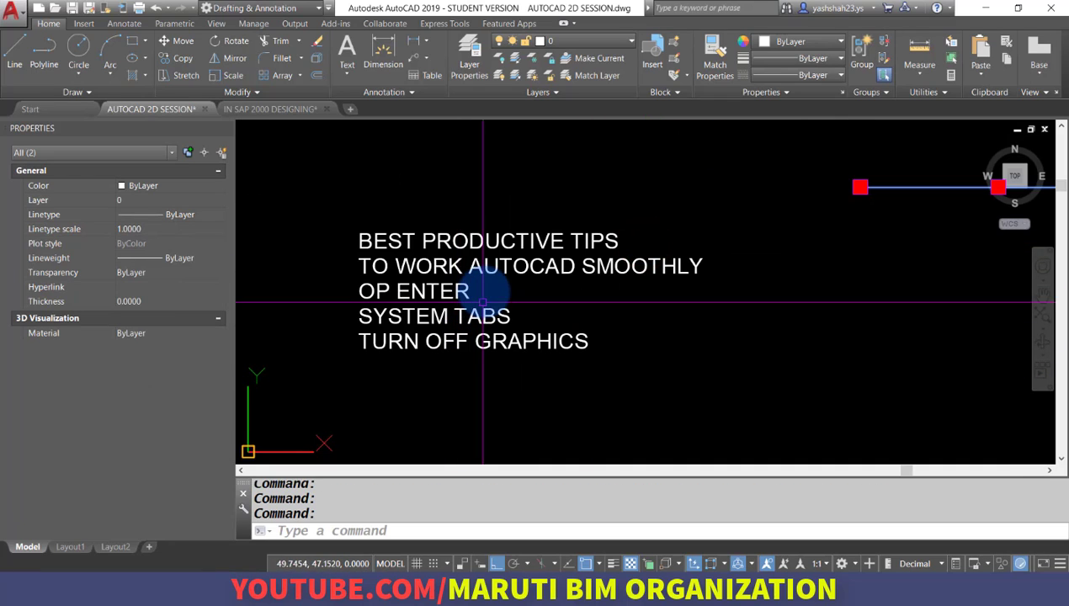
{"action": "left_click", "coordinate": [479, 244]}
{"action": "left_click", "coordinate": [483, 274]}
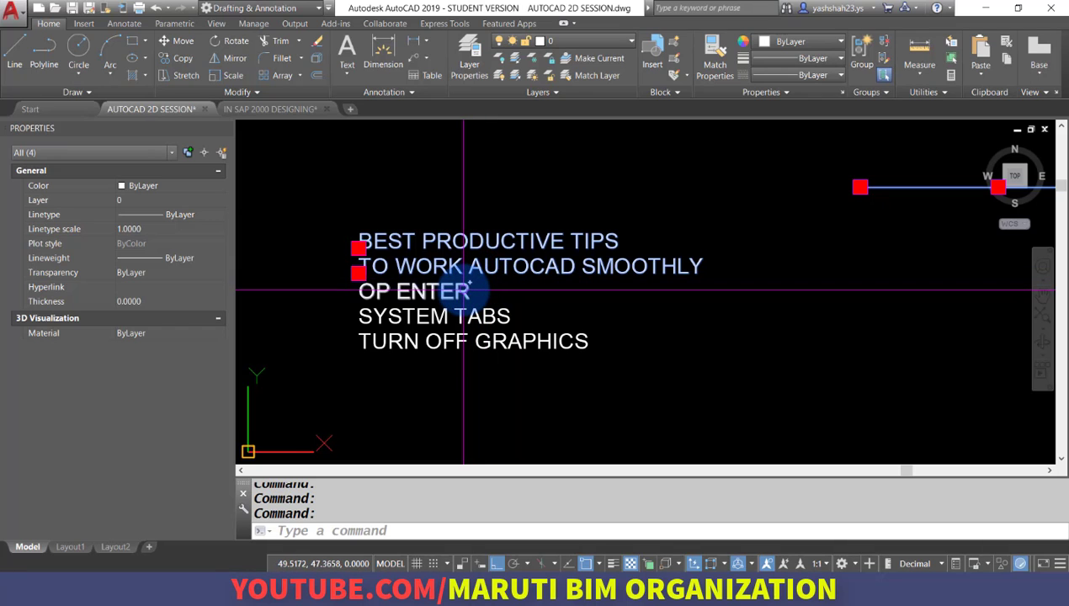
{"action": "left_click", "coordinate": [463, 291]}
{"action": "left_click", "coordinate": [459, 319]}
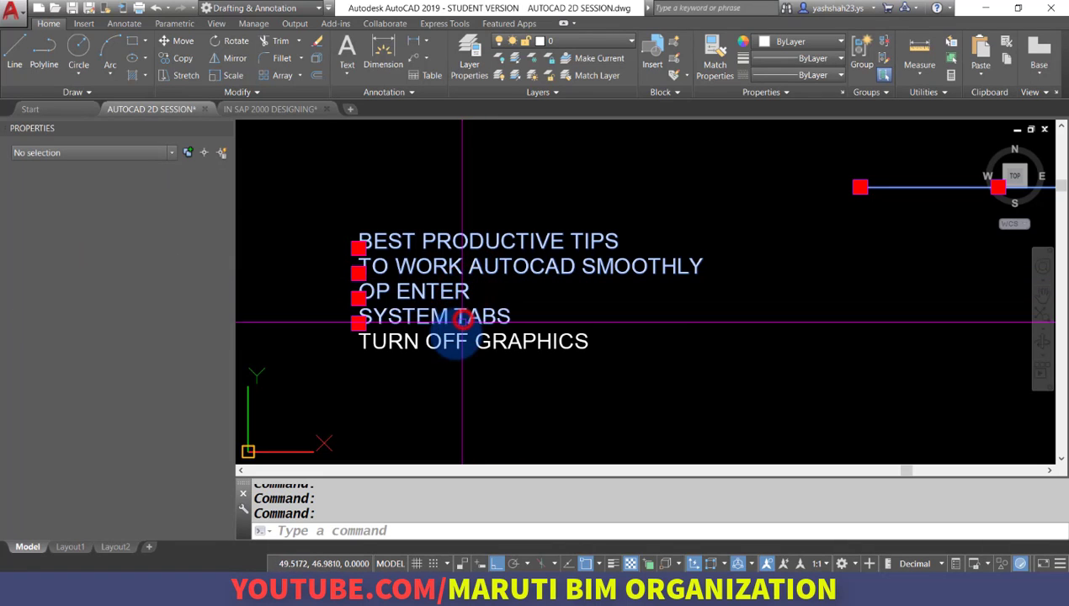
Add the "TURN OFF GRAPHICS" line and the nearby notes to the selection to examine the Properties palette with many objects selected
{"action": "left_click", "coordinate": [455, 339]}
{"action": "scroll", "coordinate": [435, 362], "scroll_direction": "down", "scroll_amount": 3}
{"action": "left_click", "coordinate": [564, 383]}
{"action": "left_click", "coordinate": [437, 210]}
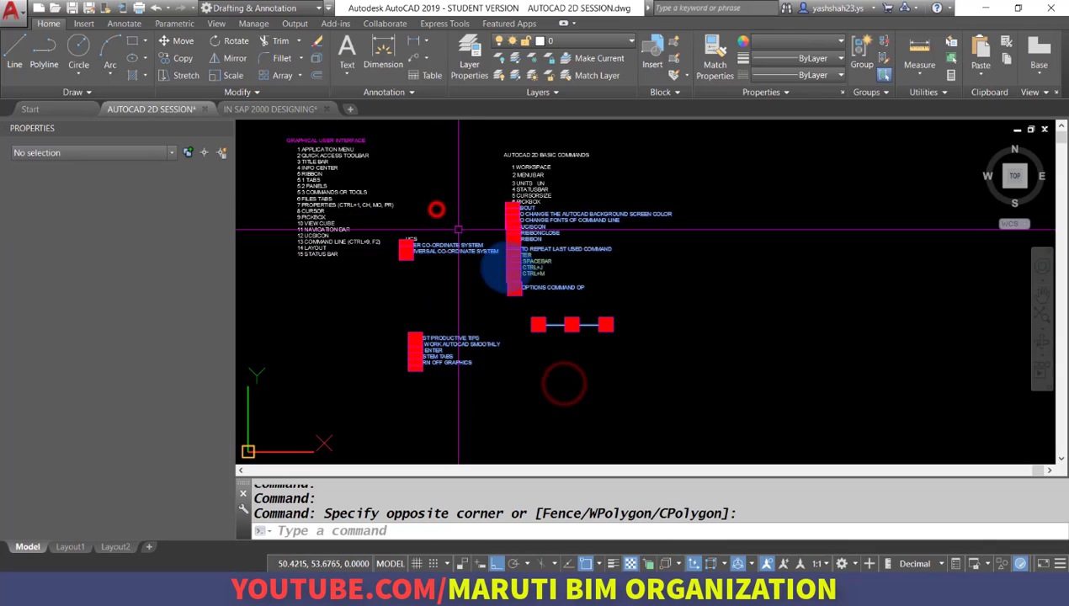
Finish checking the Properties palette with many notes selected and clear the selection
{"action": "scroll", "coordinate": [574, 340], "scroll_direction": "down", "scroll_amount": 2}
{"action": "left_click", "coordinate": [600, 377]}
{"action": "left_click", "coordinate": [600, 377]}
{"action": "key", "text": "Escape"}
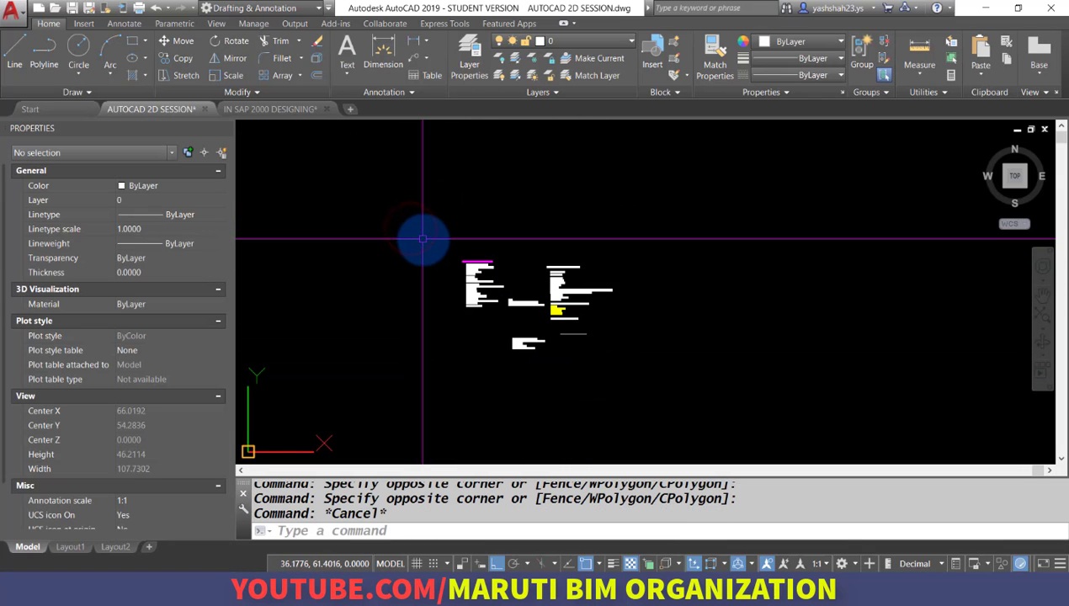
In the Selection options, set the Properties palette object limit to 25000 and the grip display object limit to 5, then accept
{"action": "type", "text": "OP"}
{"action": "key", "text": "Return"}
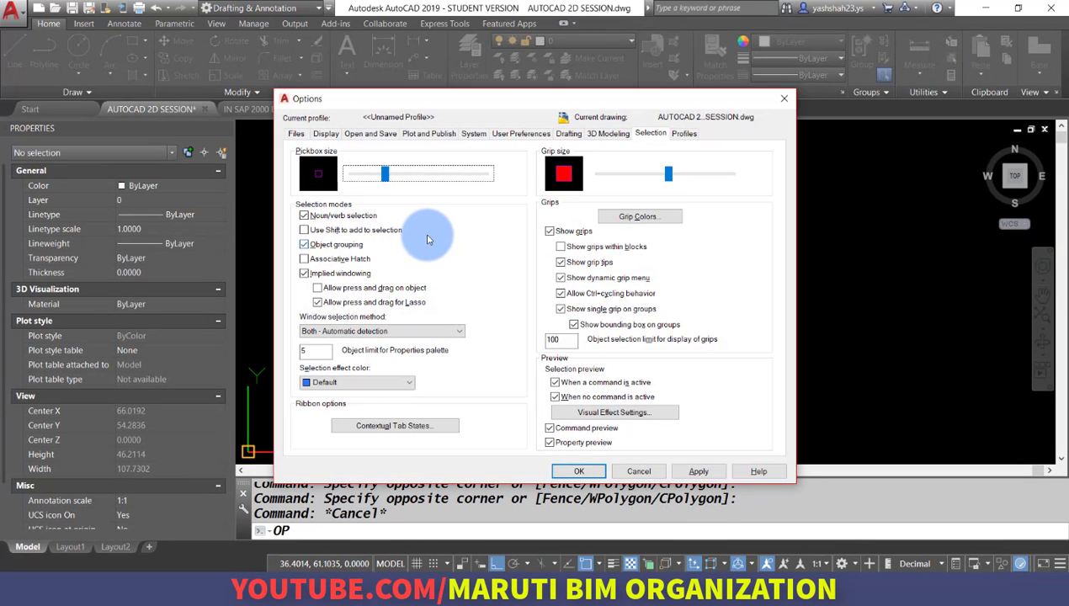
{"action": "double_click", "coordinate": [560, 339]}
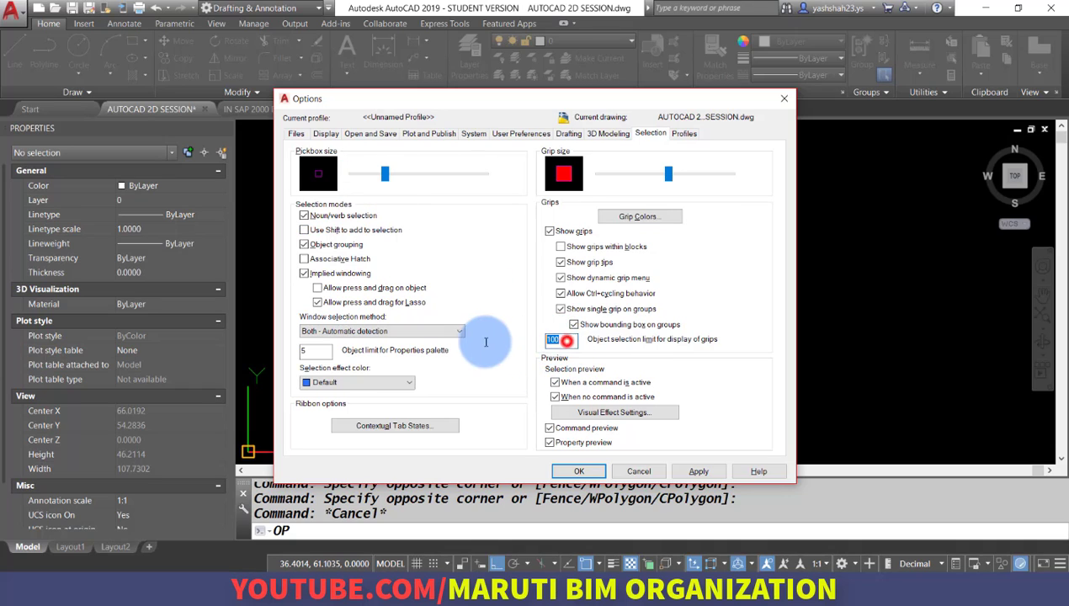
{"action": "double_click", "coordinate": [316, 351]}
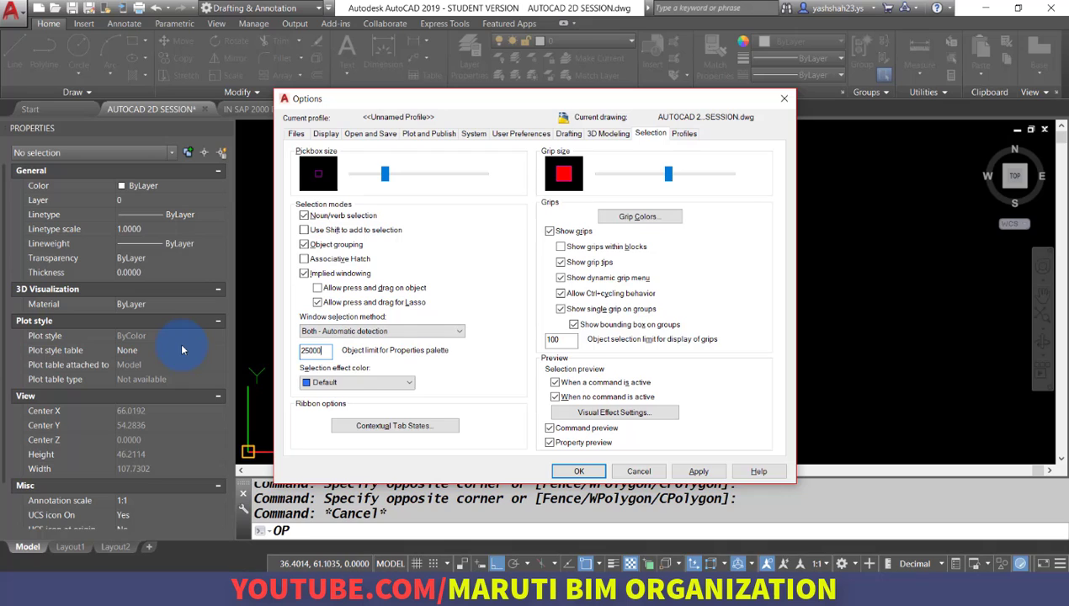
{"action": "key", "text": "End"}
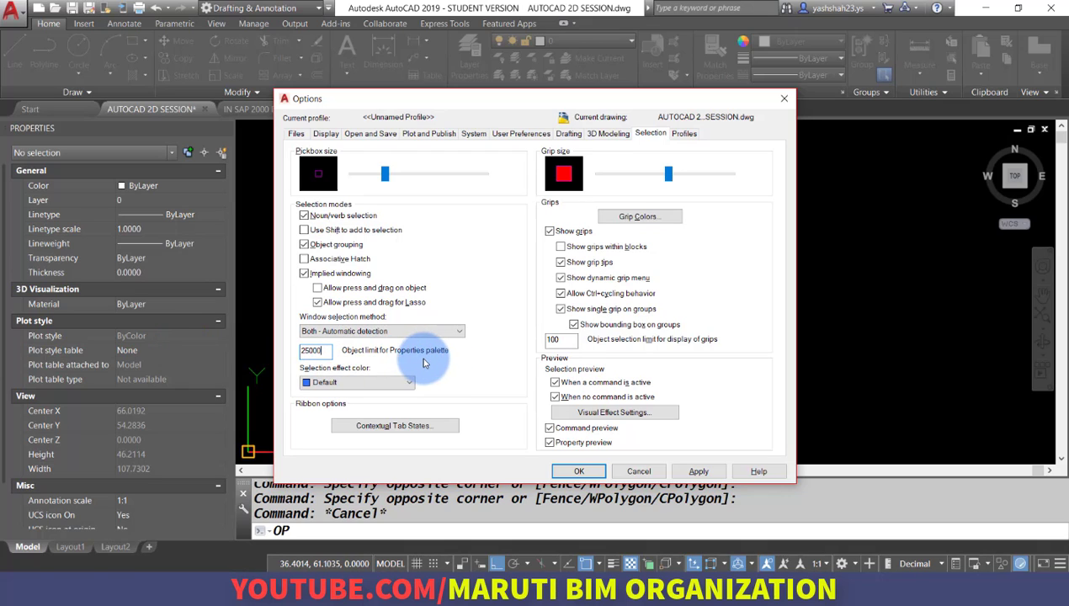
{"action": "double_click", "coordinate": [561, 338]}
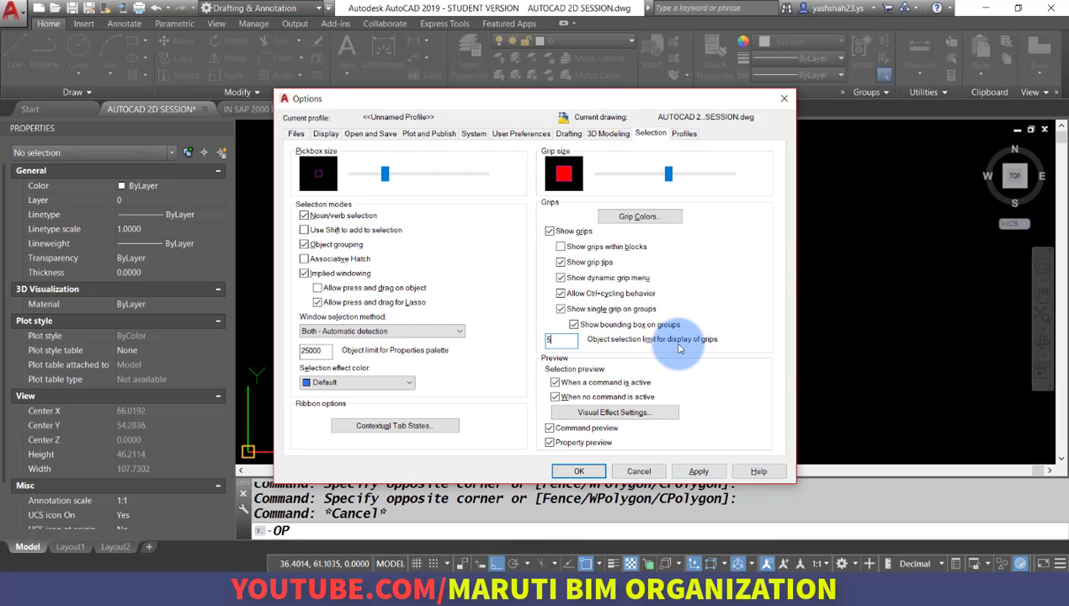
{"action": "left_click", "coordinate": [567, 471]}
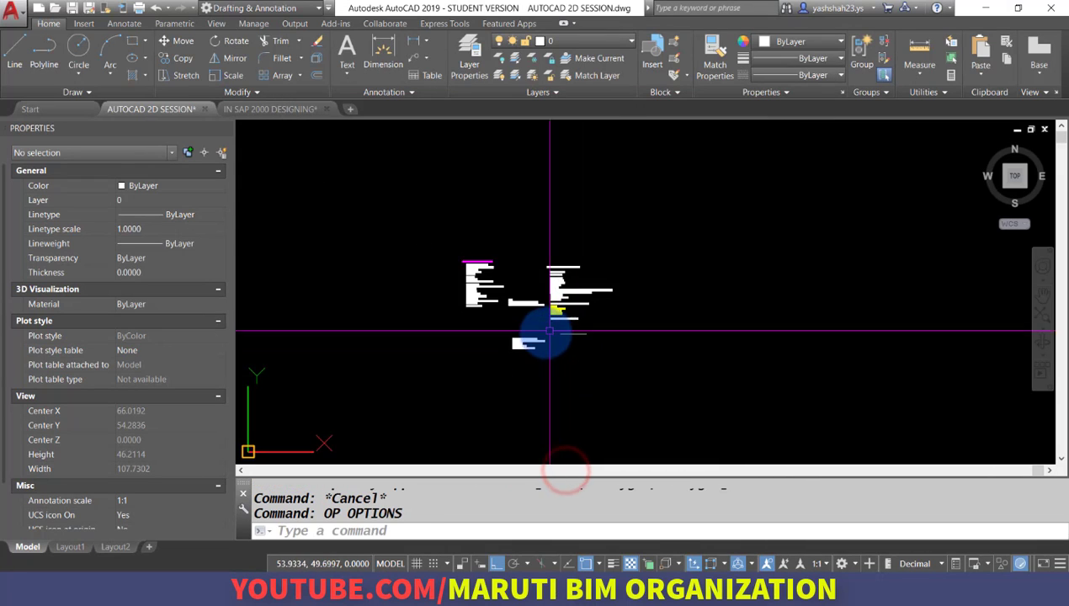
Select the line and the five "BEST PRODUCTIVE TIPS" text lines one by one to check the object limit for grip display
{"action": "scroll", "coordinate": [543, 329], "scroll_direction": "up", "scroll_amount": 5}
{"action": "left_click", "coordinate": [668, 346]}
{"action": "left_click", "coordinate": [497, 375]}
{"action": "scroll", "coordinate": [419, 277], "scroll_direction": "up", "scroll_amount": 3}
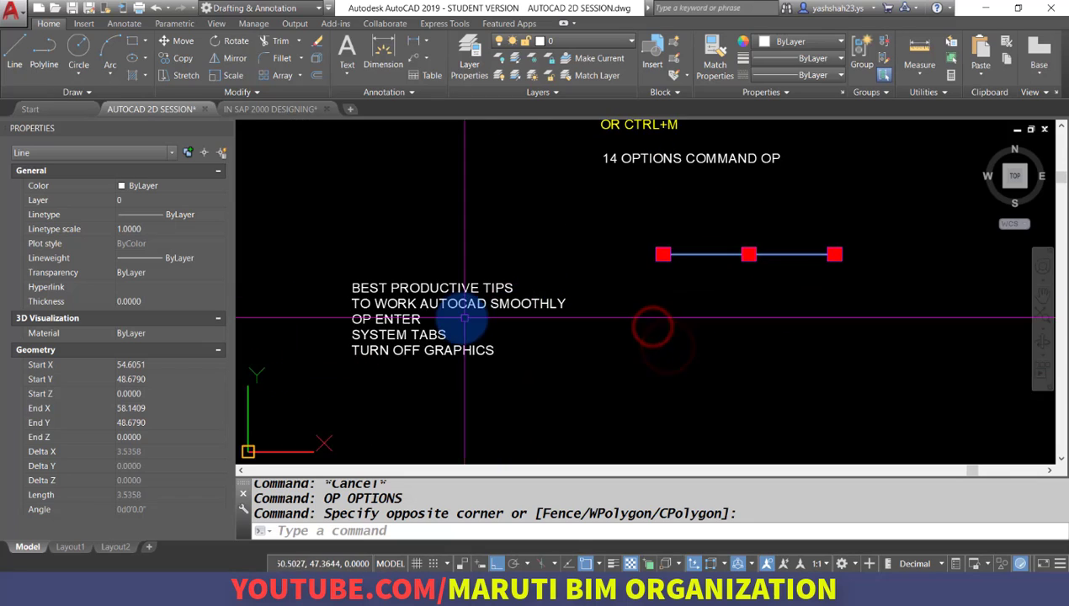
{"action": "left_click", "coordinate": [409, 296]}
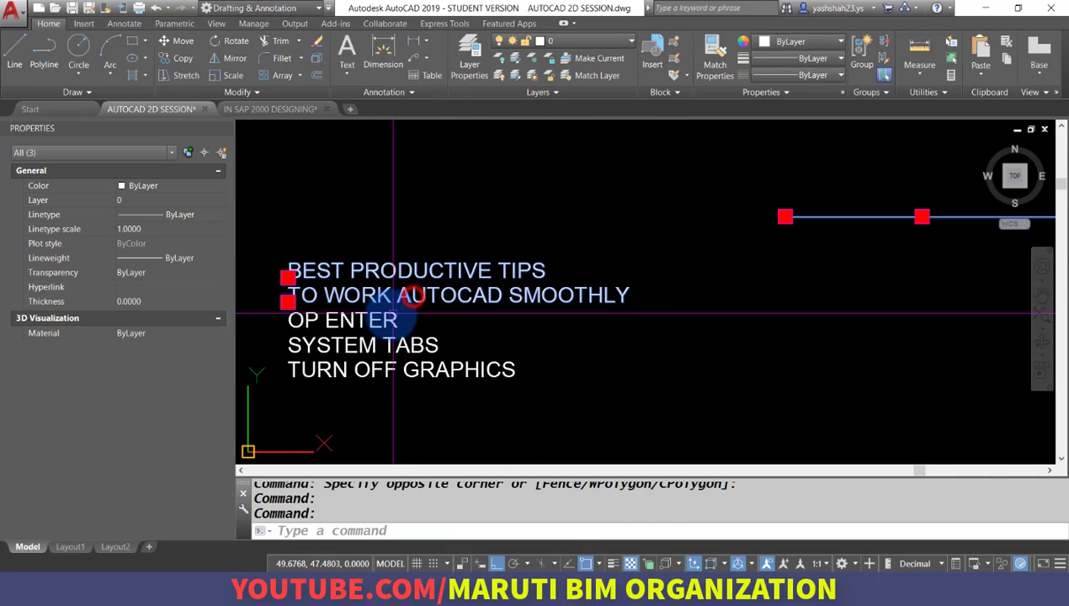
{"action": "left_click", "coordinate": [392, 320]}
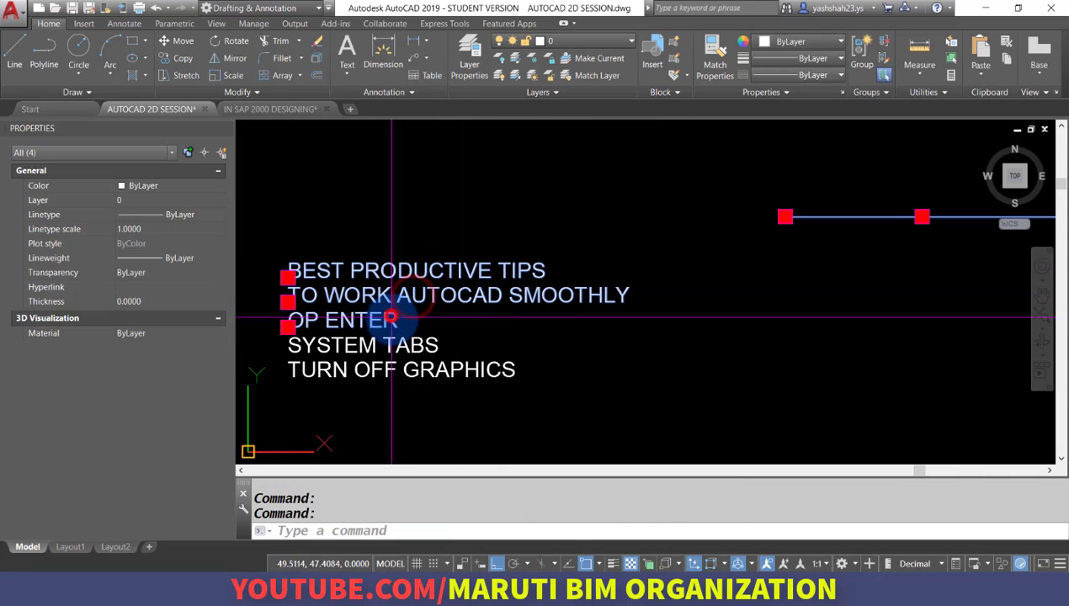
{"action": "left_click", "coordinate": [431, 340]}
{"action": "scroll", "coordinate": [425, 348], "scroll_direction": "down", "scroll_amount": 2}
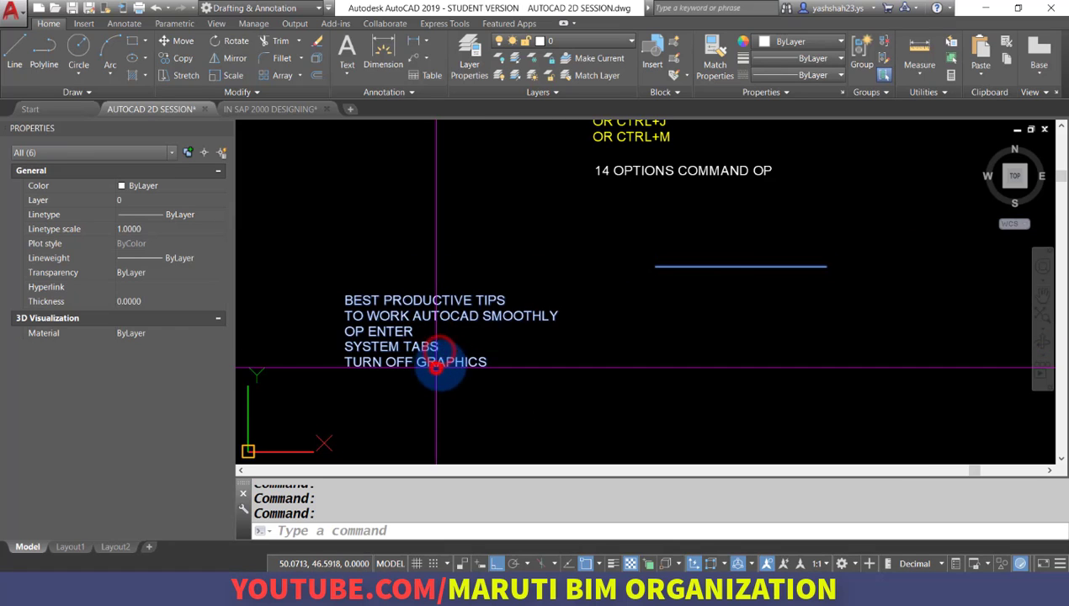
{"action": "left_click", "coordinate": [433, 362]}
{"action": "scroll", "coordinate": [379, 311], "scroll_direction": "down", "scroll_amount": 3}
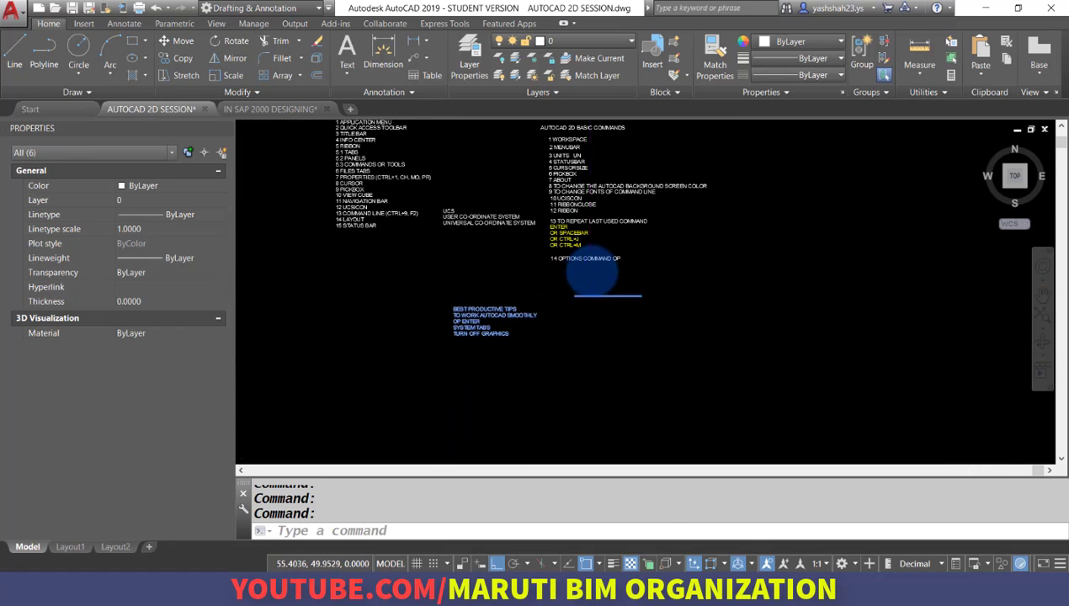
Add basic command notes 8 through 14 to the selection to examine the Properties palette and grips, then clear the selection
{"action": "scroll", "coordinate": [592, 267], "scroll_direction": "up", "scroll_amount": 3}
{"action": "left_click", "coordinate": [608, 271]}
{"action": "left_click", "coordinate": [560, 244]}
{"action": "scroll", "coordinate": [581, 295], "scroll_direction": "down", "scroll_amount": 2}
{"action": "scroll", "coordinate": [590, 329], "scroll_direction": "up", "scroll_amount": 2}
{"action": "left_click", "coordinate": [484, 248]}
{"action": "left_click", "coordinate": [592, 326]}
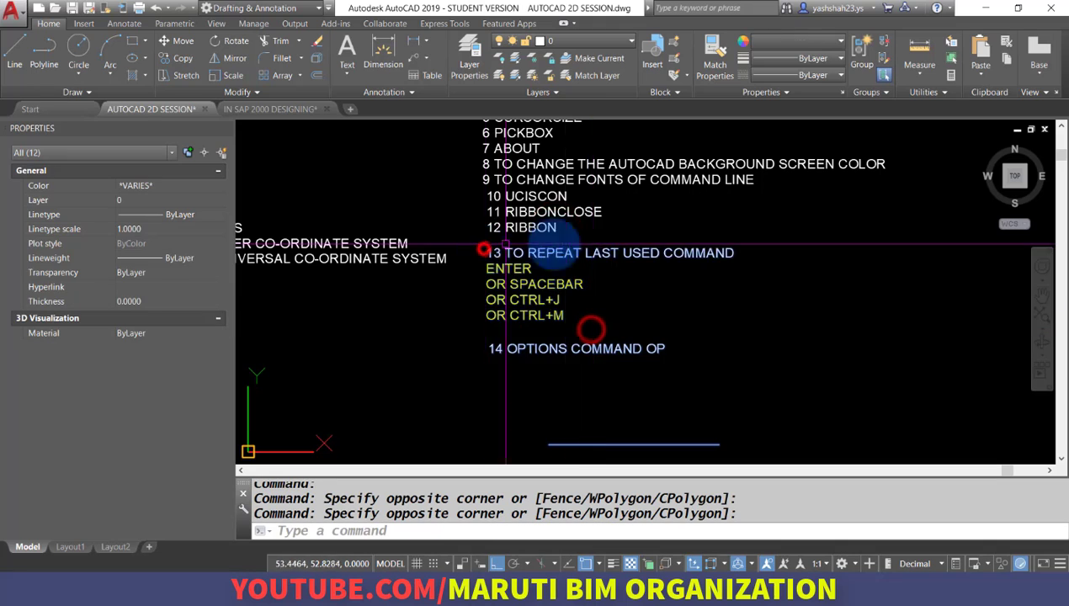
{"action": "left_click", "coordinate": [484, 227]}
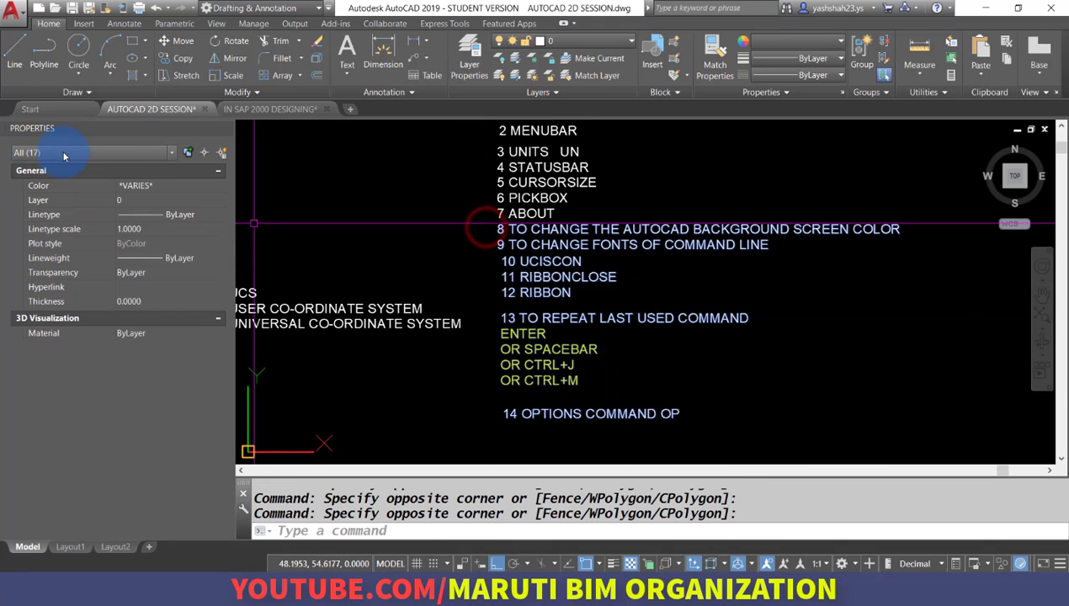
{"action": "scroll", "coordinate": [439, 201], "scroll_direction": "down", "scroll_amount": 4}
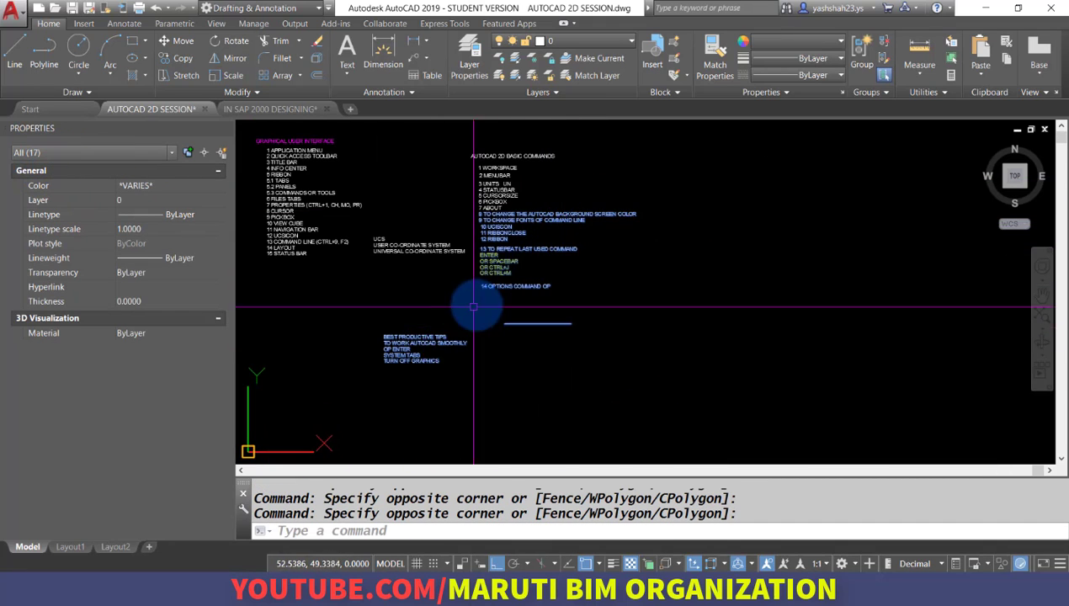
{"action": "key", "text": "Escape"}
{"action": "key", "text": "Escape"}
Set the object selection limit for display of grips to 32767, apply it, view the Profiles options and accept
{"action": "type", "text": "OP"}
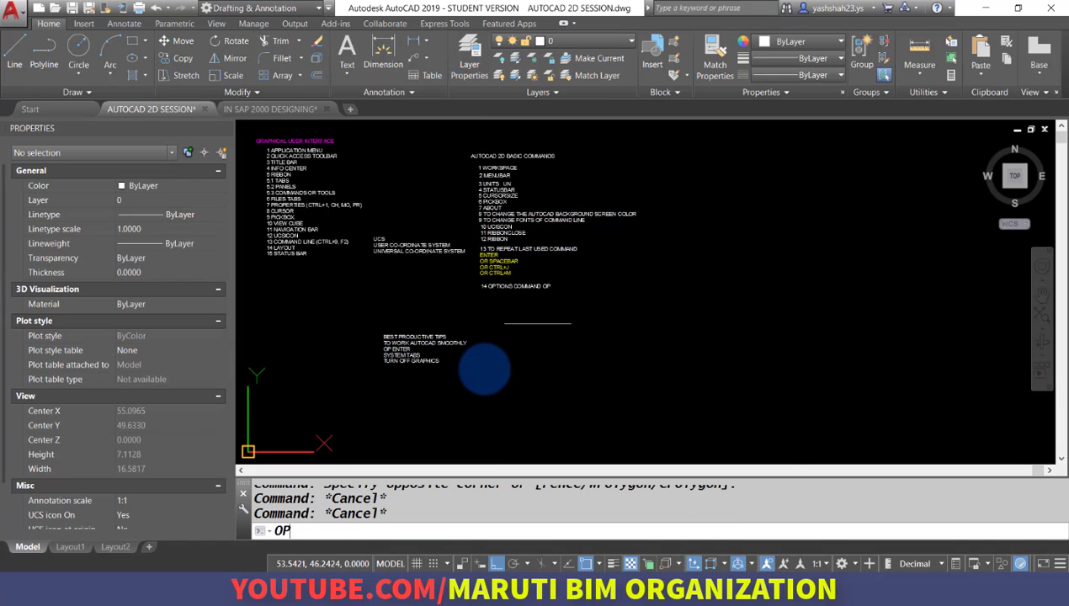
{"action": "key", "text": "Return"}
{"action": "left_click", "coordinate": [552, 341]}
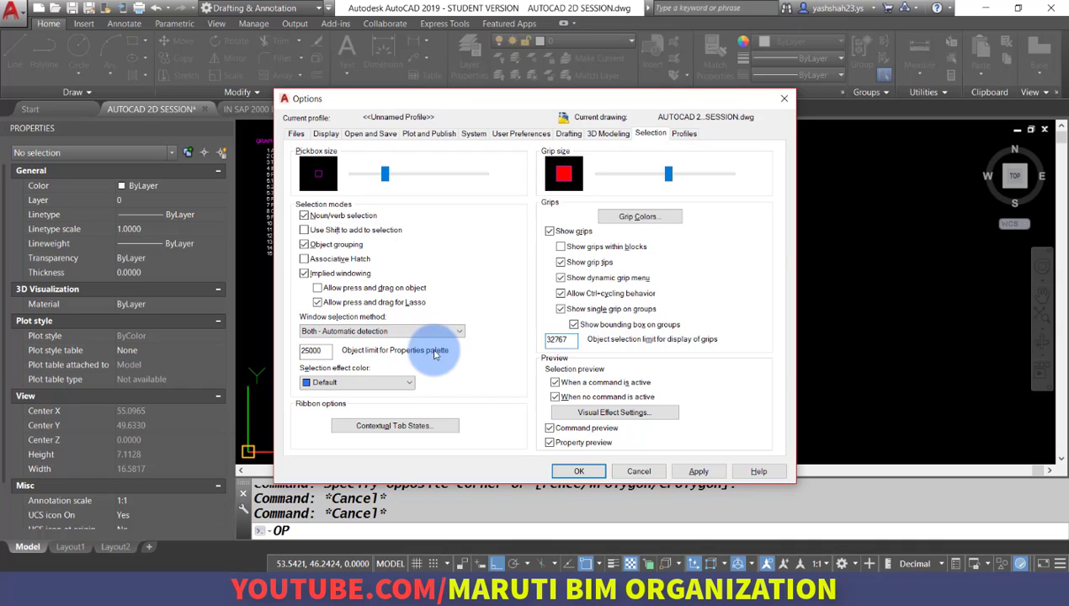
{"action": "left_click", "coordinate": [698, 470]}
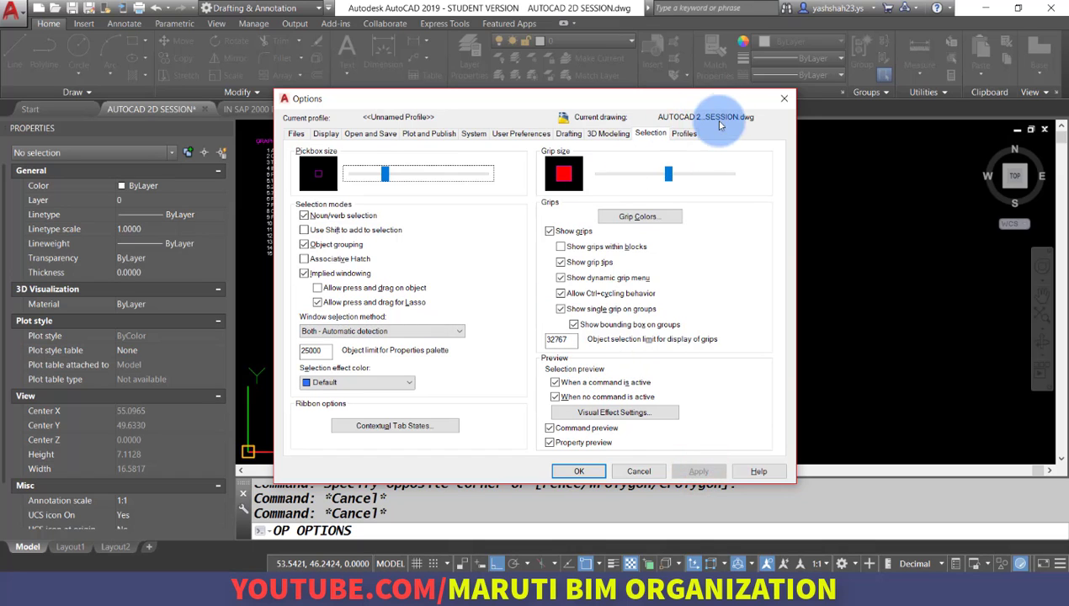
{"action": "left_click", "coordinate": [674, 136]}
{"action": "left_click", "coordinate": [592, 469]}
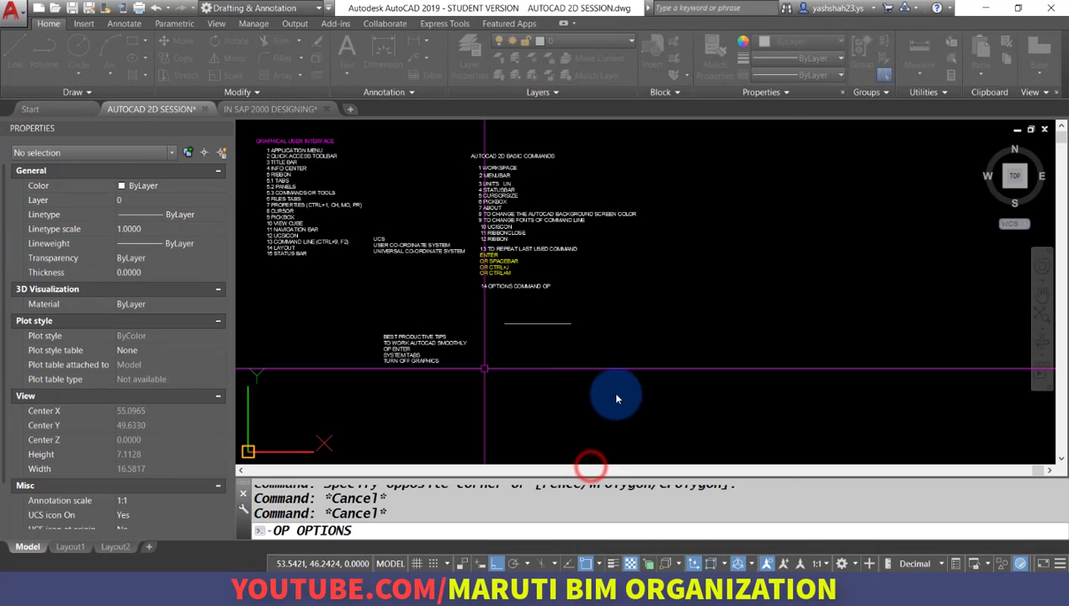
Read sections 14 and 15 of the AutoCAD book in PDF-XChange Viewer, then return to the AUTOCAD 2D SESSION drawing in AutoCAD
{"action": "left_click", "coordinate": [538, 594]}
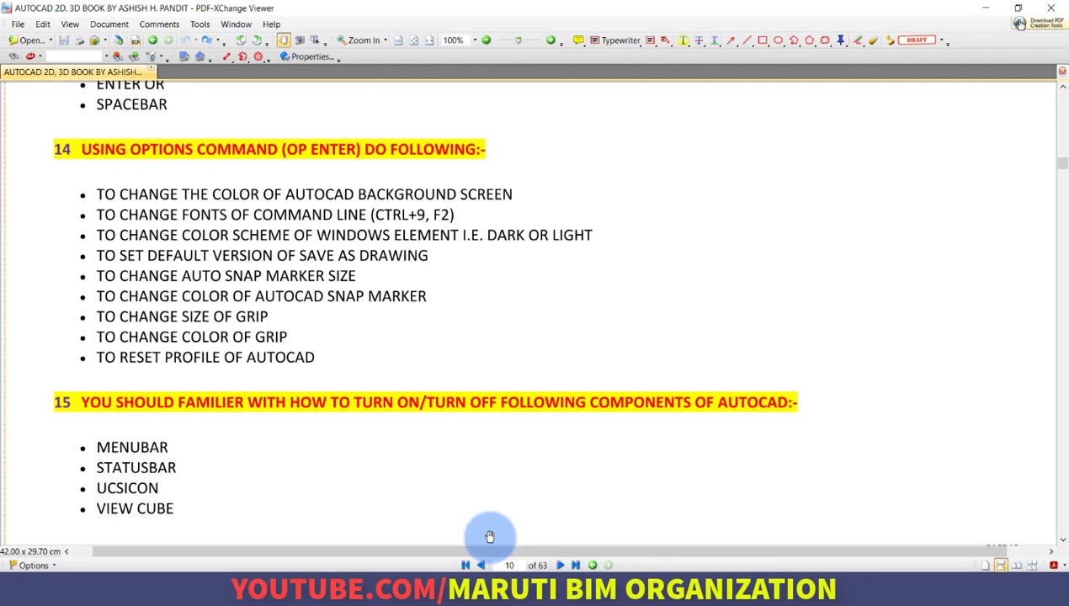
{"action": "scroll", "coordinate": [269, 337], "scroll_direction": "down", "scroll_amount": 5}
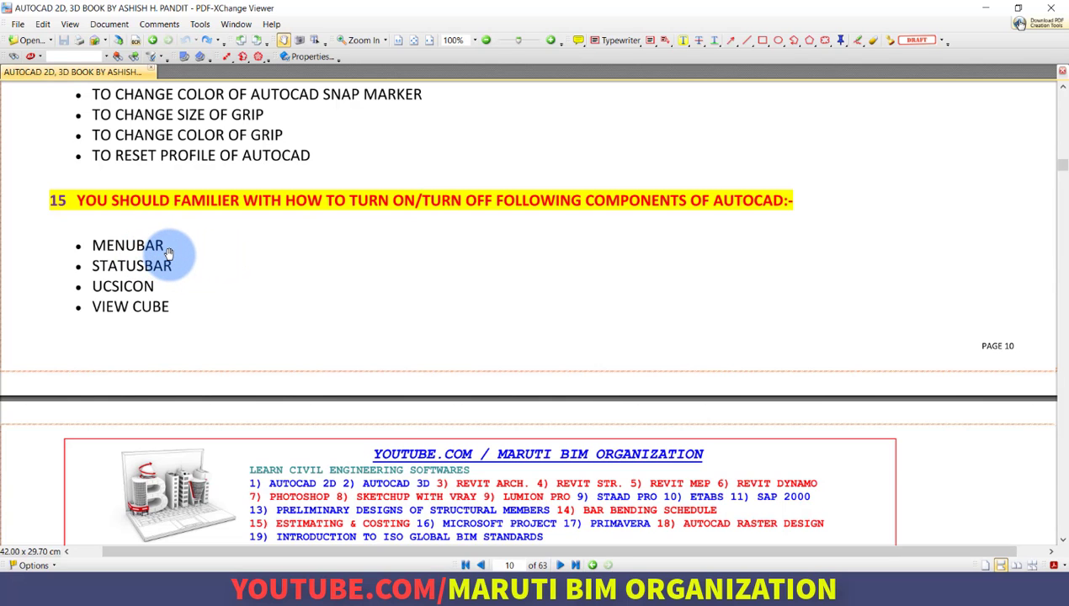
{"action": "left_click_drag", "start_coordinate": [166, 266], "coordinate": [194, 200]}
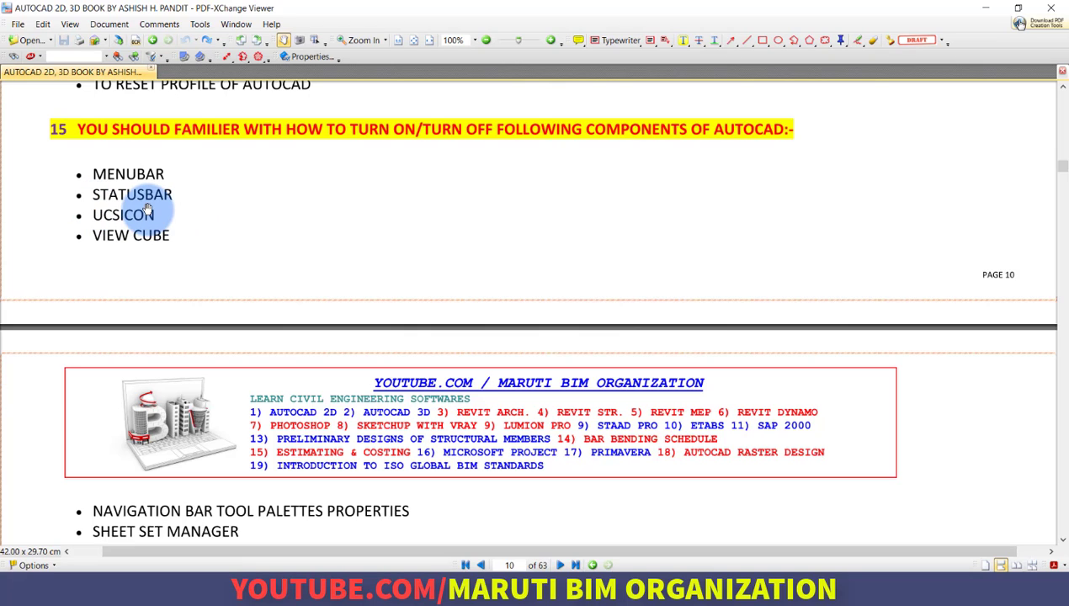
{"action": "left_click_drag", "start_coordinate": [176, 229], "coordinate": [152, 168]}
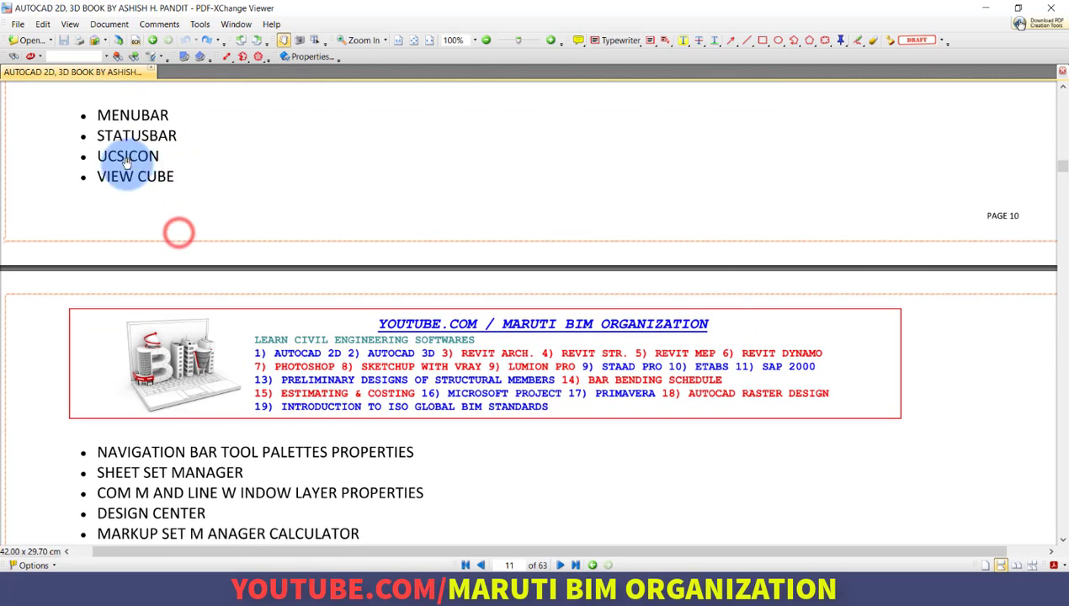
{"action": "mouse_move", "coordinate": [597, 599]}
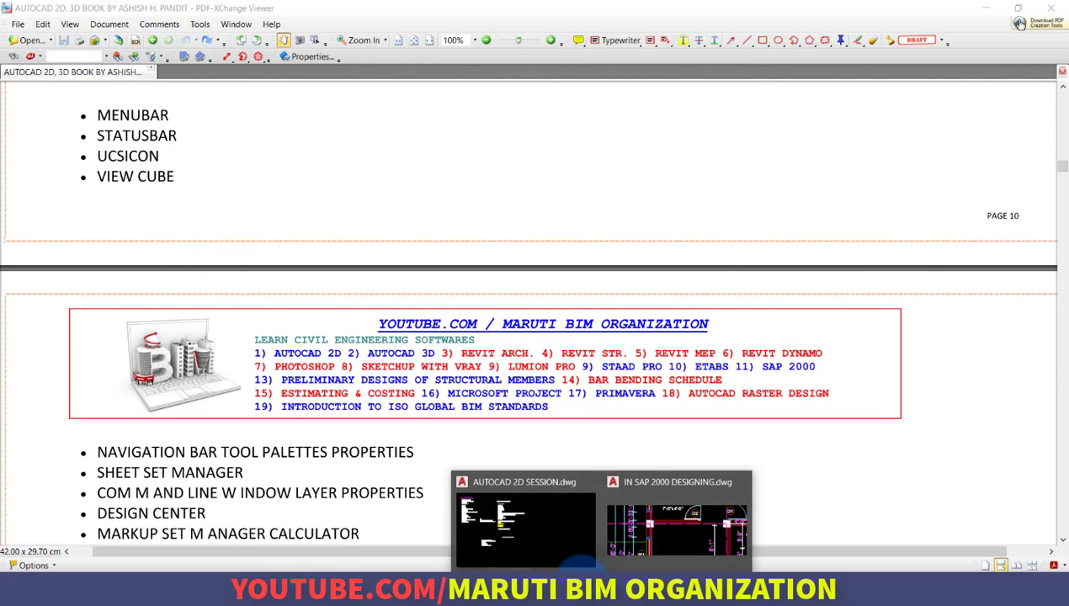
{"action": "left_click", "coordinate": [523, 535]}
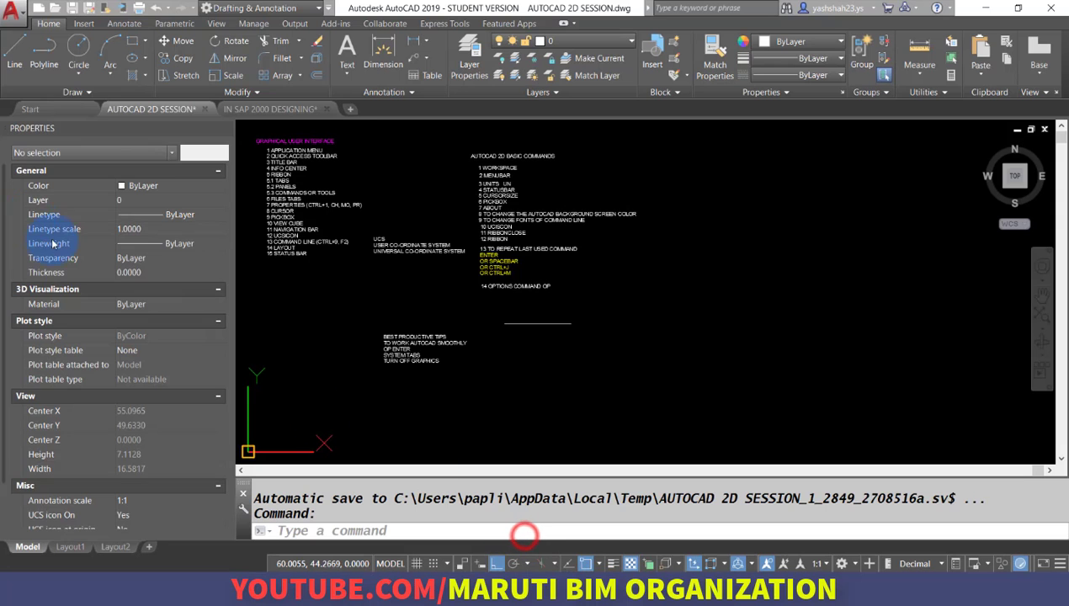
Turn the UCS icon, the View Cube and the navigation bar off and back on one after another
{"action": "left_click", "coordinate": [221, 28]}
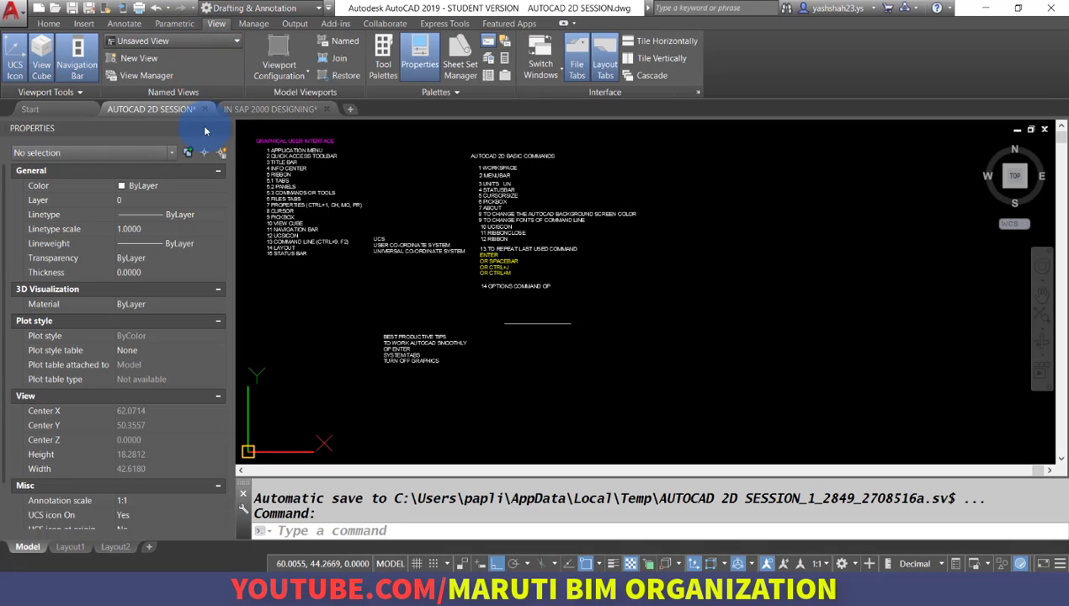
{"action": "left_click", "coordinate": [15, 65]}
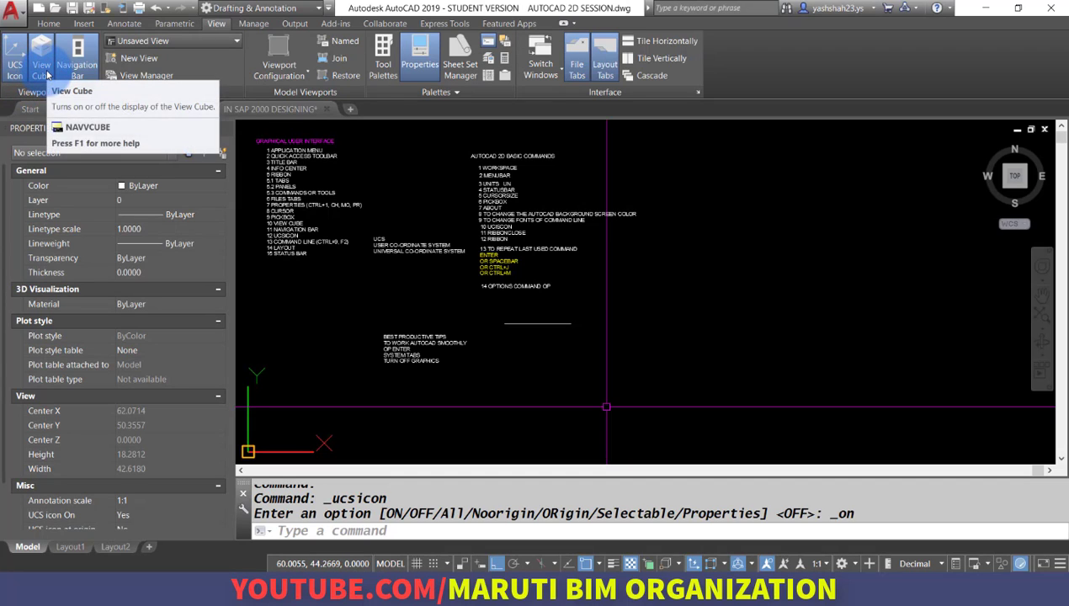
{"action": "left_click", "coordinate": [42, 67]}
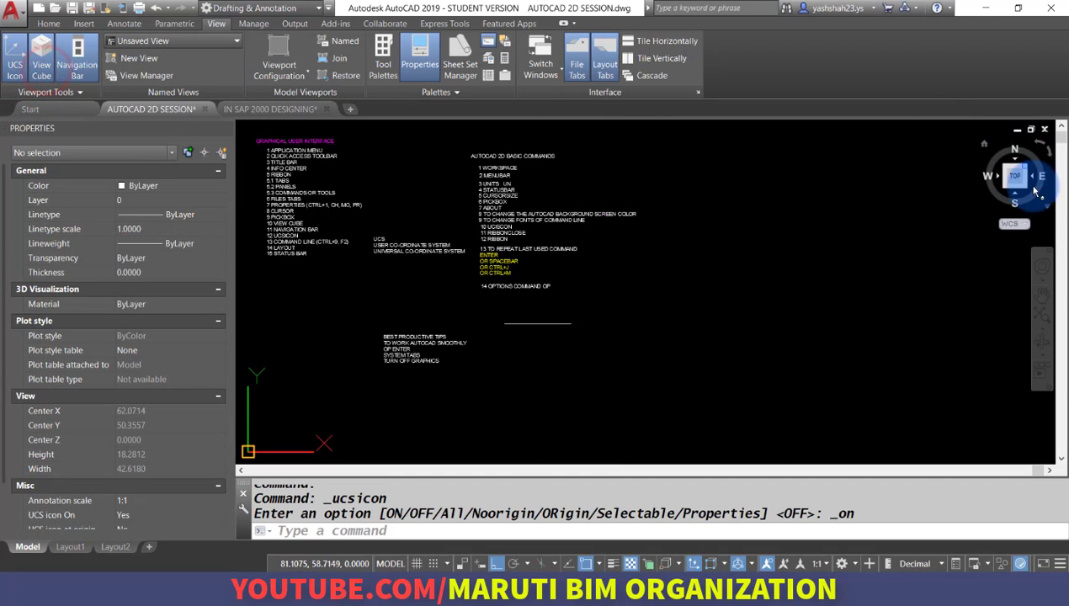
{"action": "left_click", "coordinate": [42, 58]}
{"action": "left_click", "coordinate": [74, 74]}
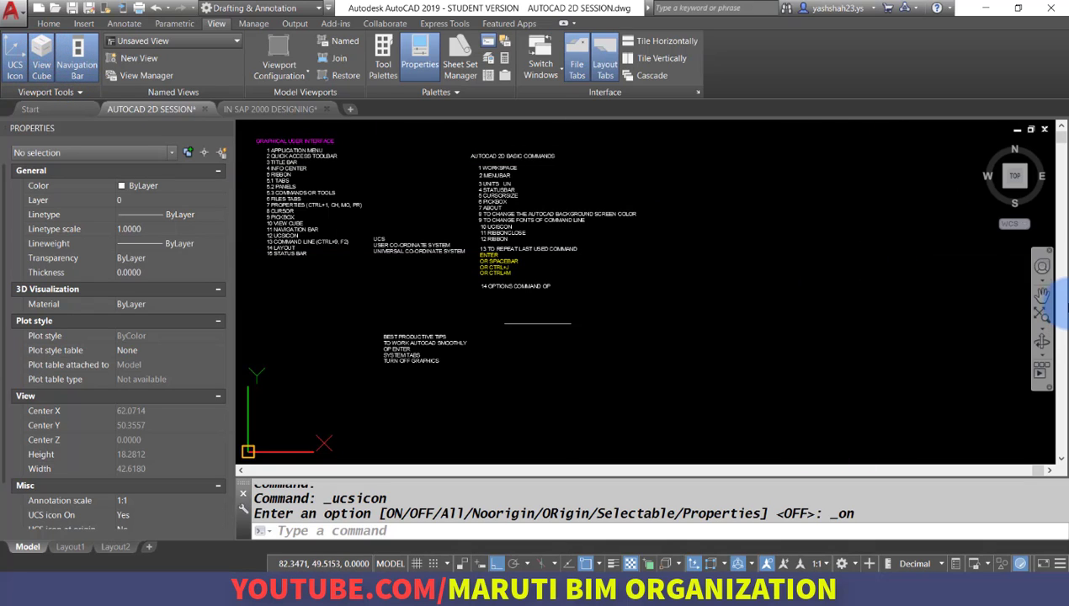
{"action": "left_click", "coordinate": [73, 63]}
{"action": "left_click", "coordinate": [72, 63]}
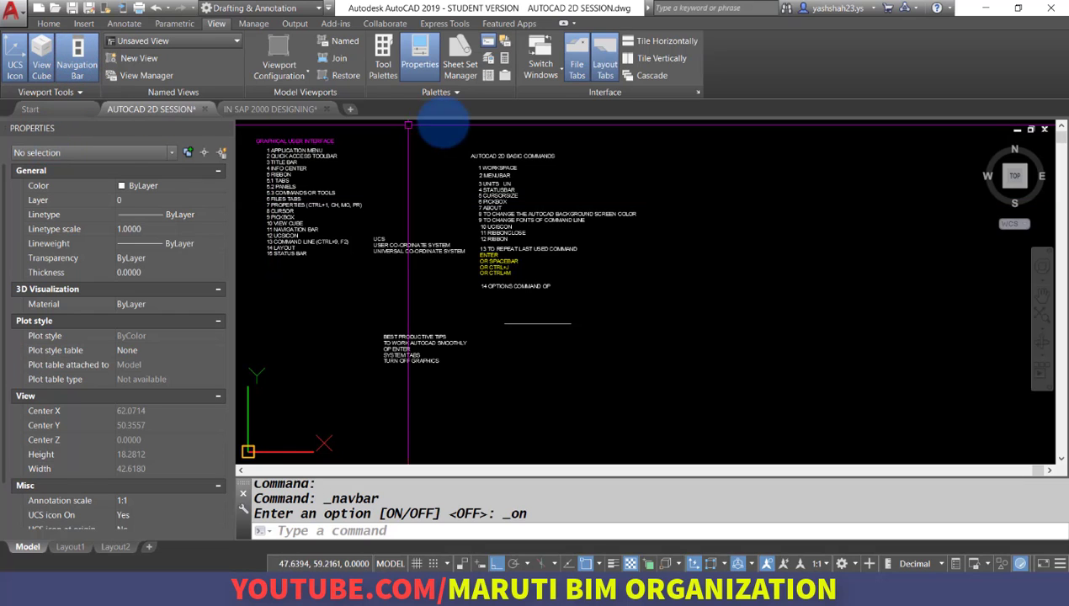
Close and reopen the Properties palette, then open and close the Tool Palettes window
{"action": "left_click", "coordinate": [419, 58]}
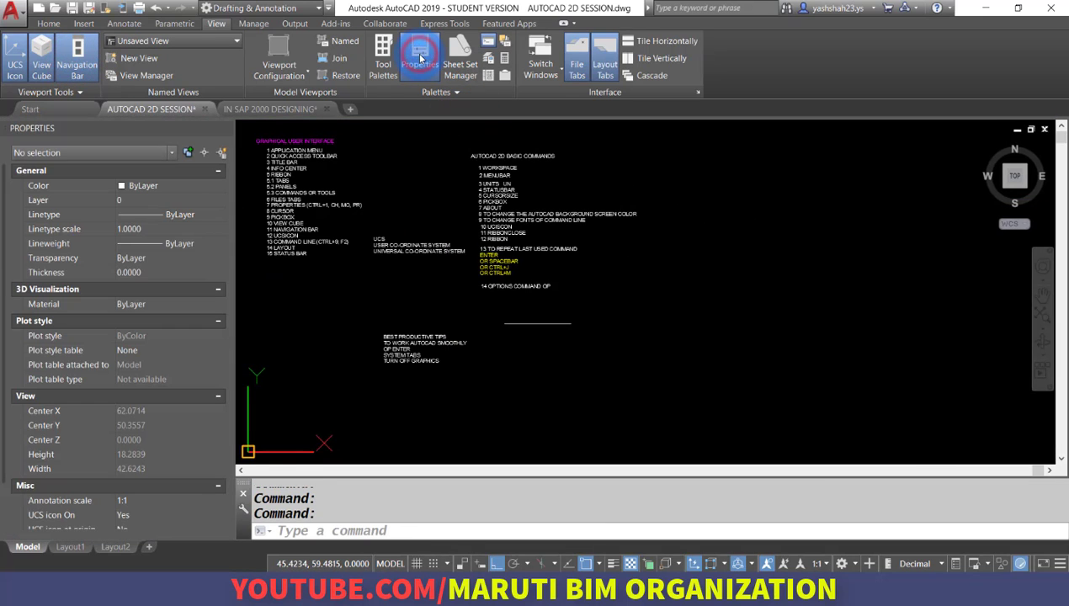
{"action": "left_click", "coordinate": [386, 68]}
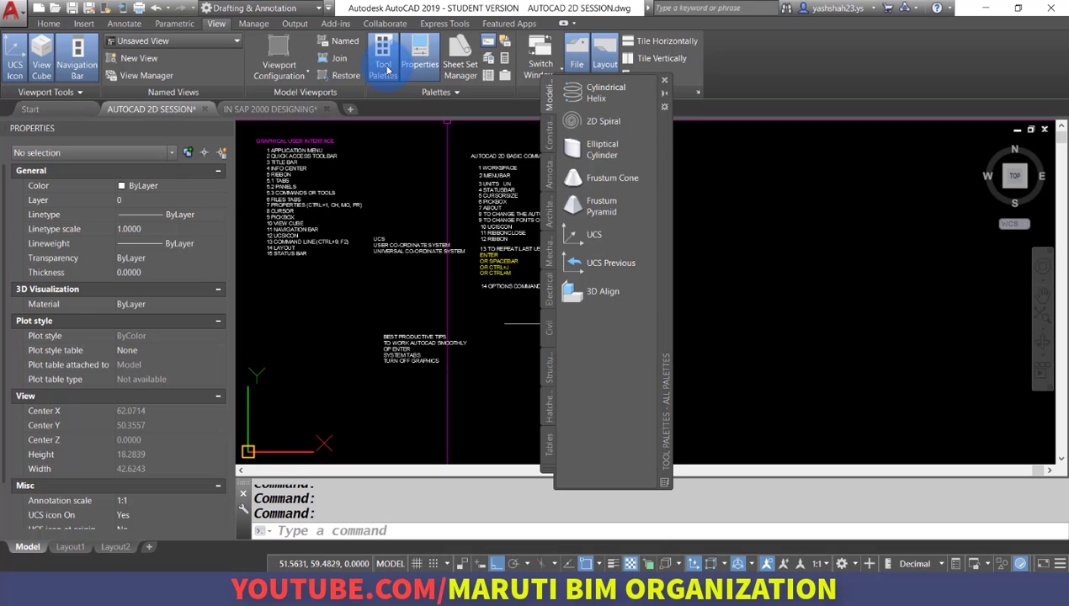
{"action": "left_click", "coordinate": [384, 68]}
Hide and restore the file tabs, then hide and restore the layout tabs
{"action": "left_click", "coordinate": [587, 66]}
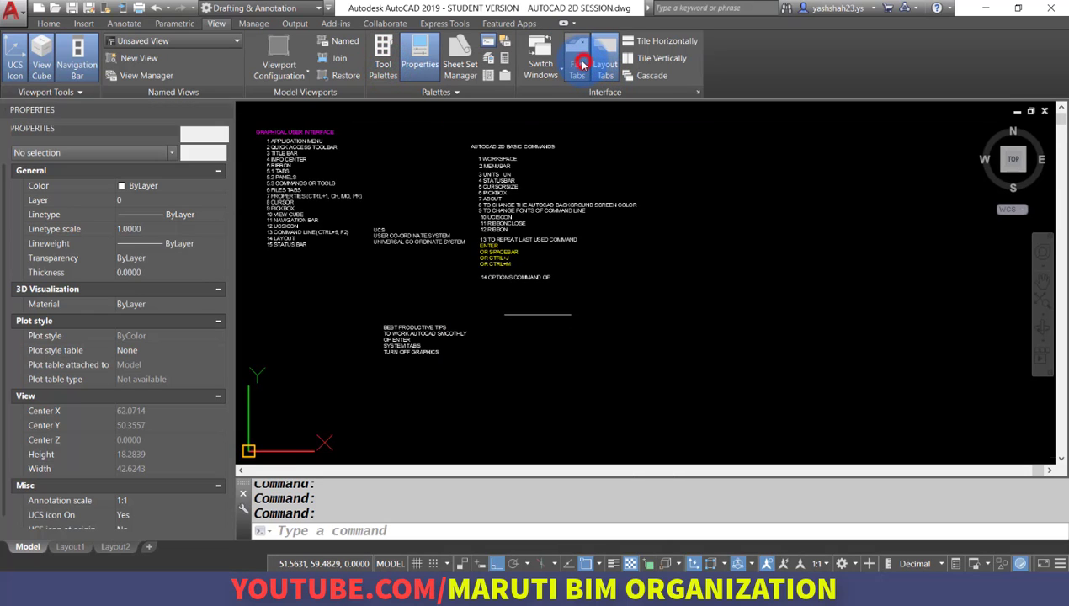
{"action": "left_click", "coordinate": [590, 66]}
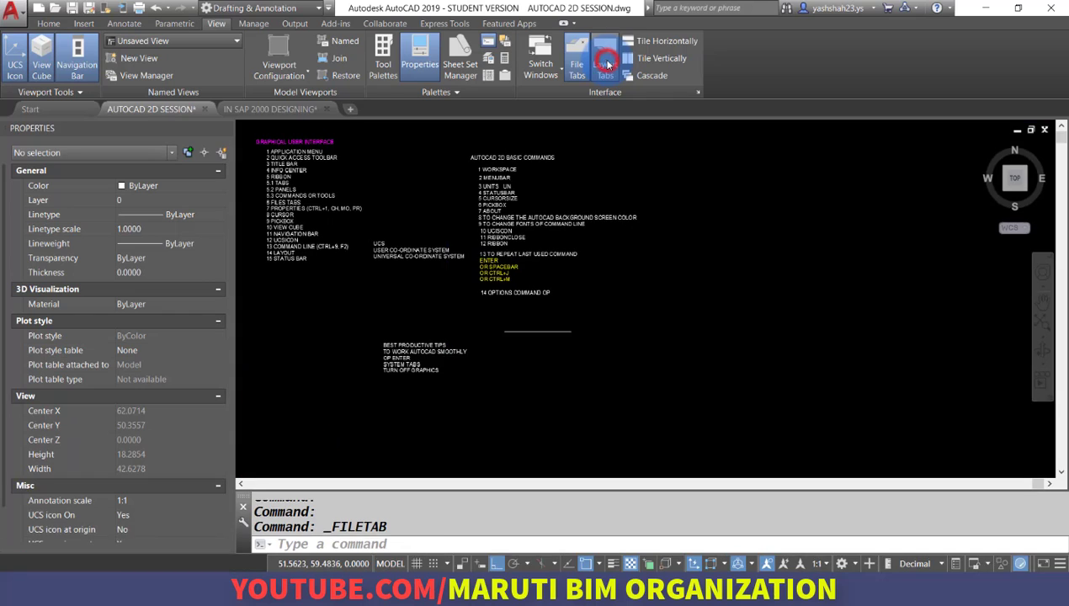
{"action": "left_click", "coordinate": [606, 66]}
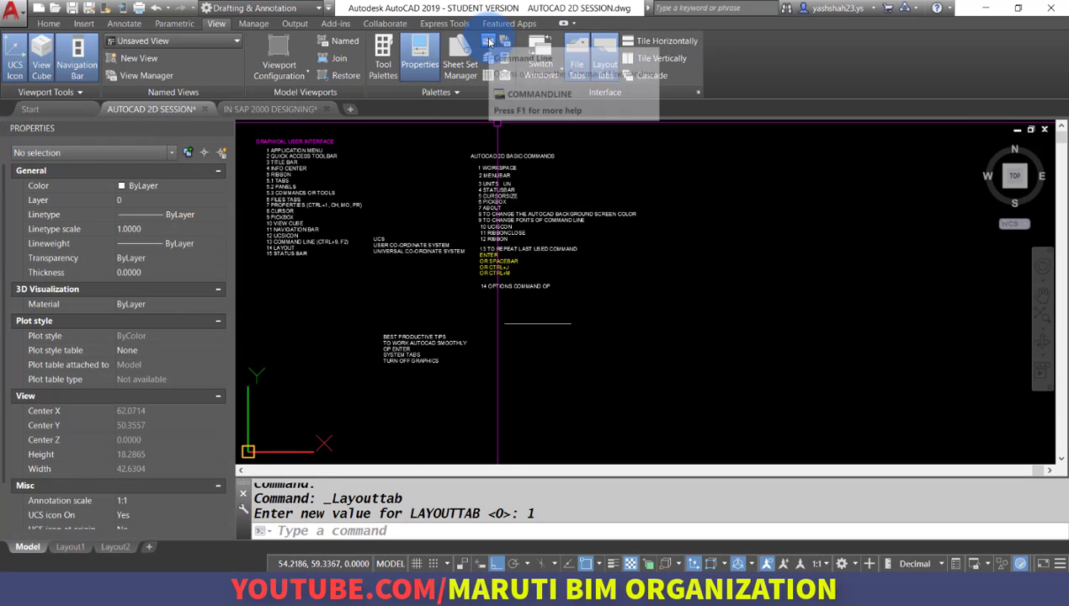
Show the Command Line toggle and the list of open drawings for switching windows
{"action": "left_click", "coordinate": [488, 42]}
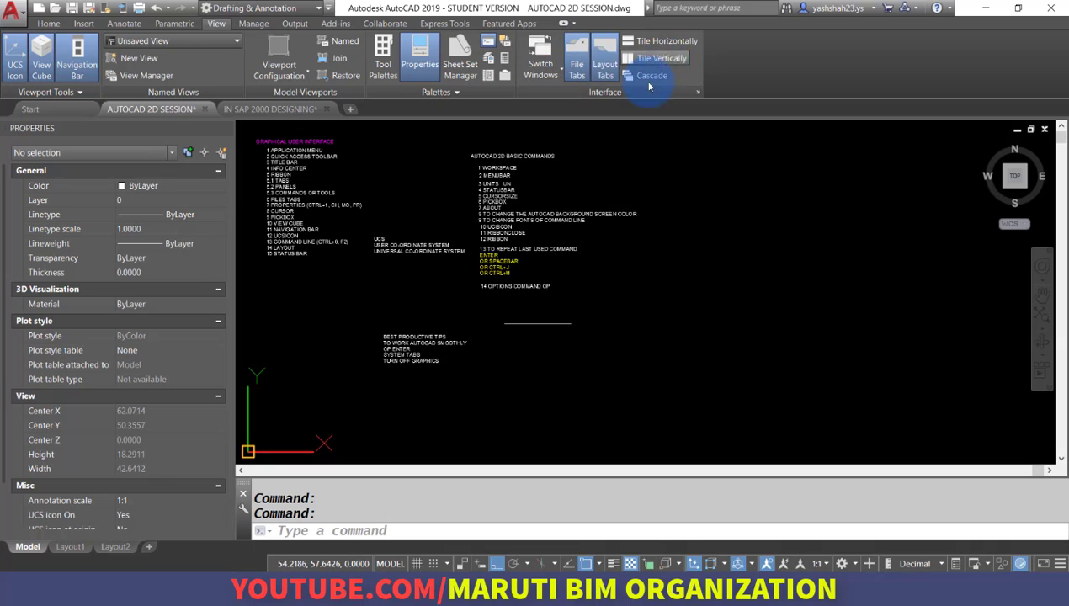
{"action": "left_click", "coordinate": [539, 81]}
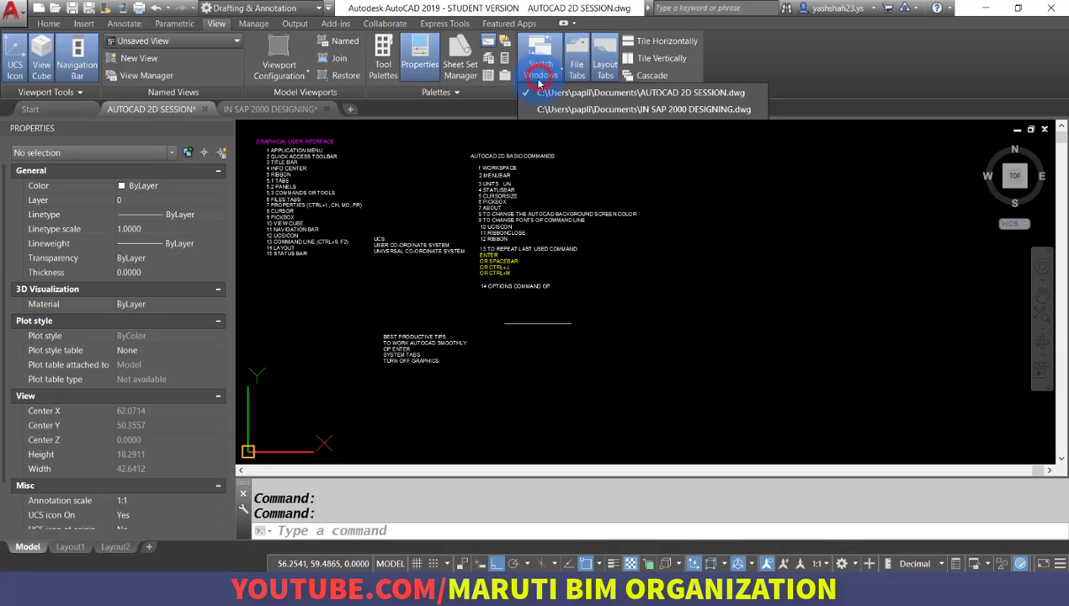
{"action": "left_click", "coordinate": [637, 177]}
Switch to the AutoCAD book in PDF-XChange Viewer and read the rest of section 15 on interface components
{"action": "left_click", "coordinate": [550, 579]}
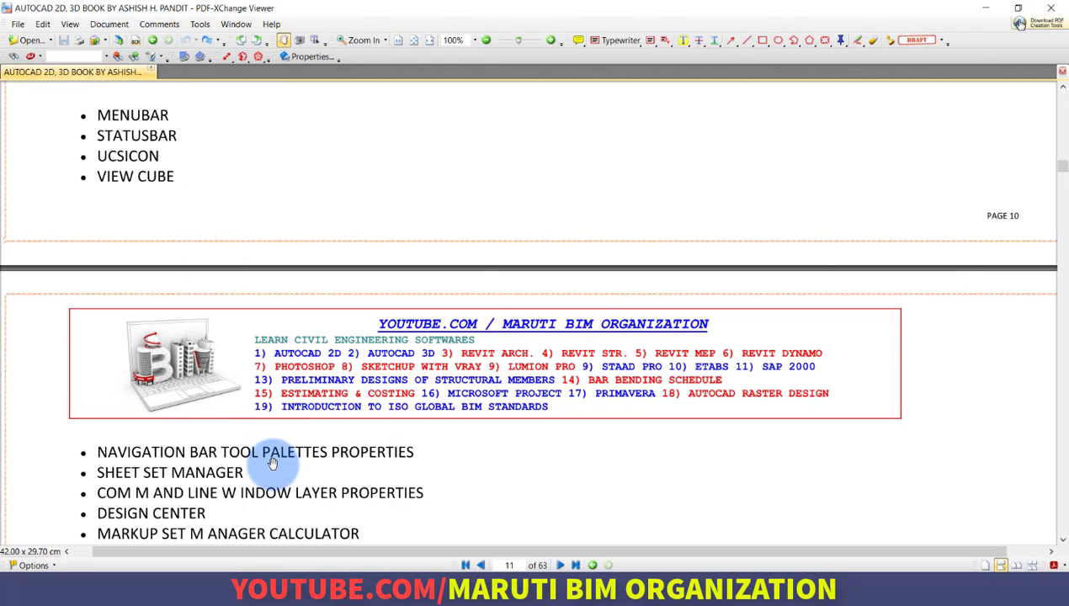
{"action": "left_click_drag", "start_coordinate": [274, 460], "coordinate": [210, 211]}
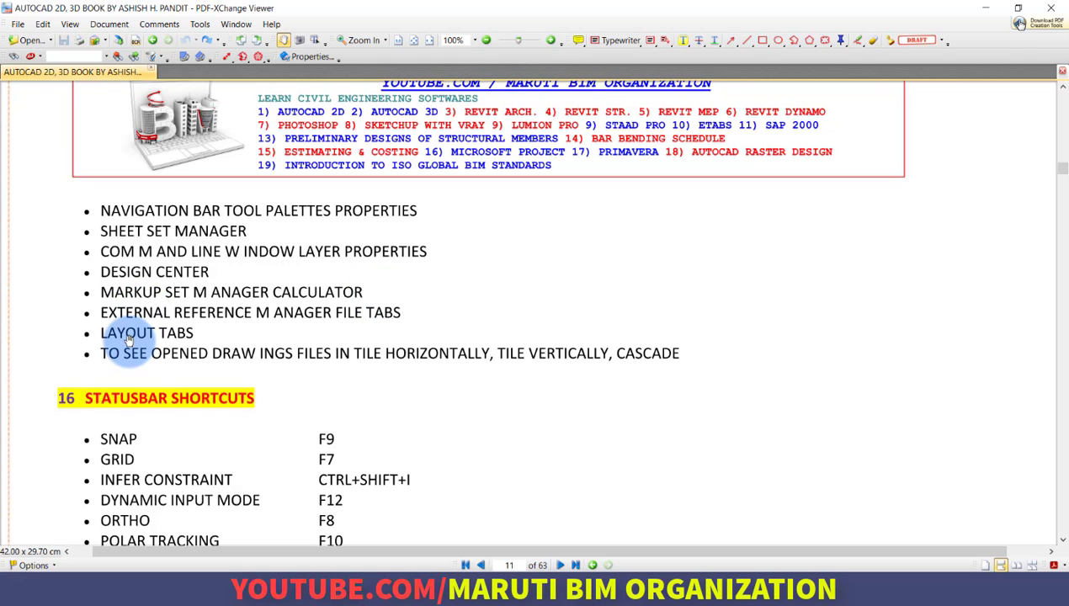
{"action": "left_click_drag", "start_coordinate": [395, 331], "coordinate": [394, 246]}
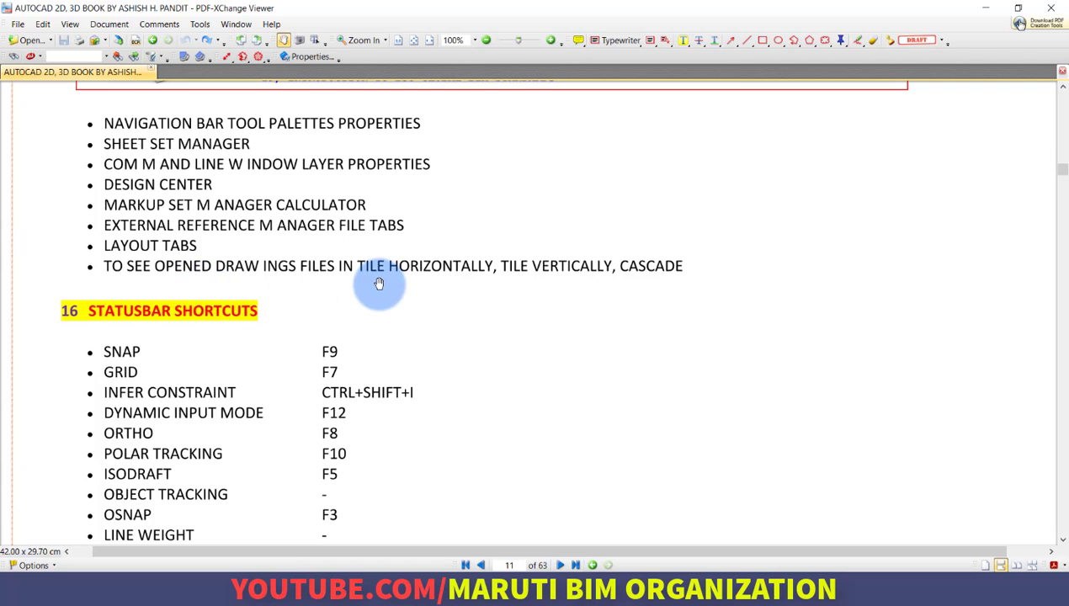
{"action": "left_click_drag", "start_coordinate": [529, 334], "coordinate": [496, 236]}
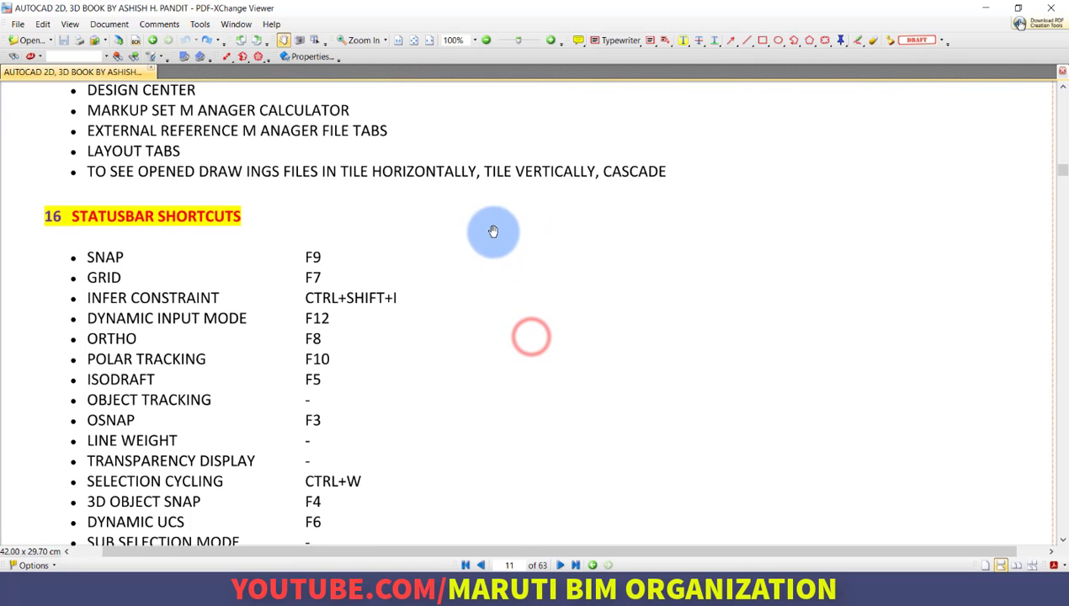
{"action": "left_click_drag", "start_coordinate": [306, 200], "coordinate": [357, 503]}
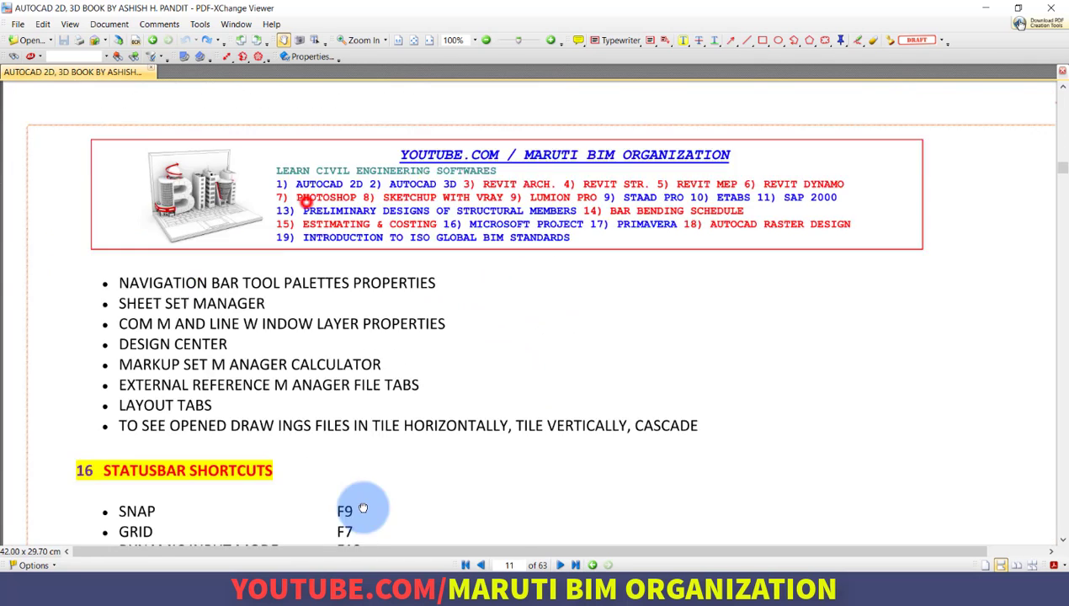
Undo the accidental move of the page header's logo image and choose the Hand Tool for panning
{"action": "left_click_drag", "start_coordinate": [272, 318], "coordinate": [323, 435]}
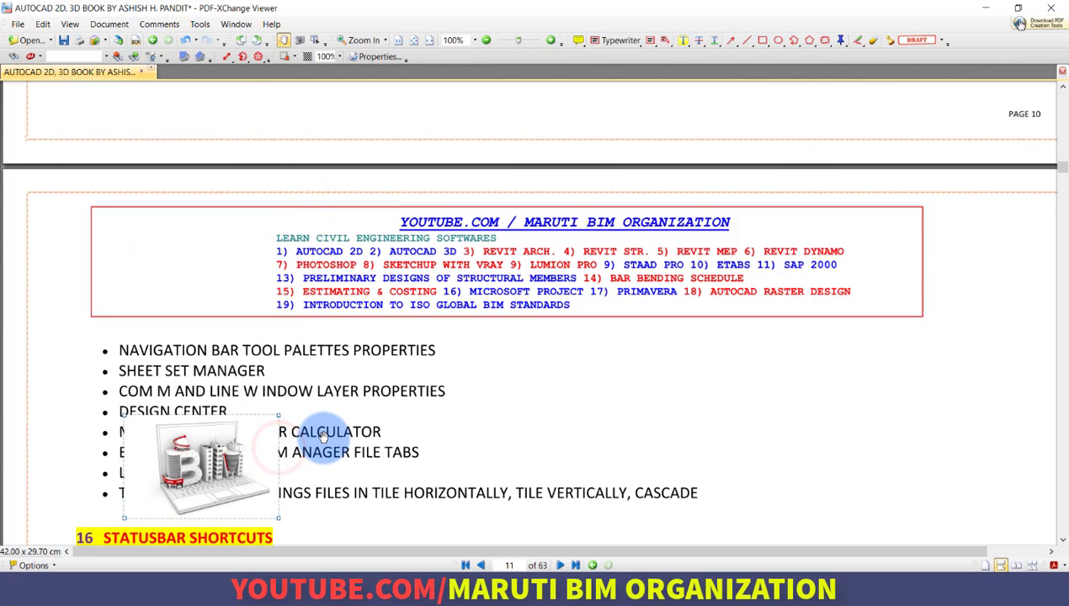
{"action": "key", "text": "ctrl+z"}
{"action": "left_click_drag", "start_coordinate": [485, 341], "coordinate": [485, 509]}
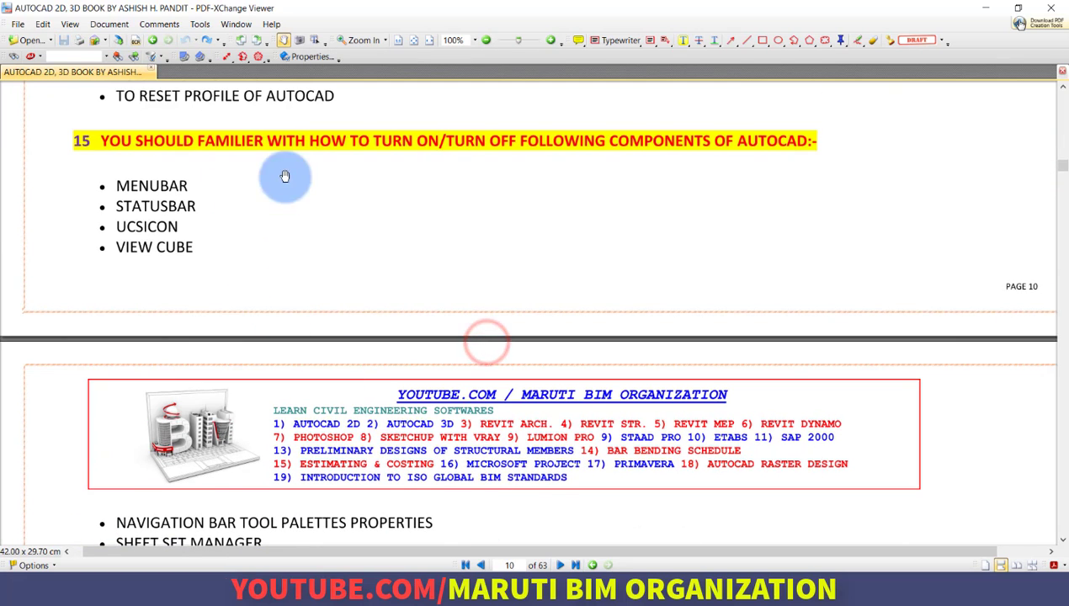
{"action": "scroll", "coordinate": [283, 177], "scroll_direction": "down", "scroll_amount": 3}
{"action": "right_click", "coordinate": [310, 168]}
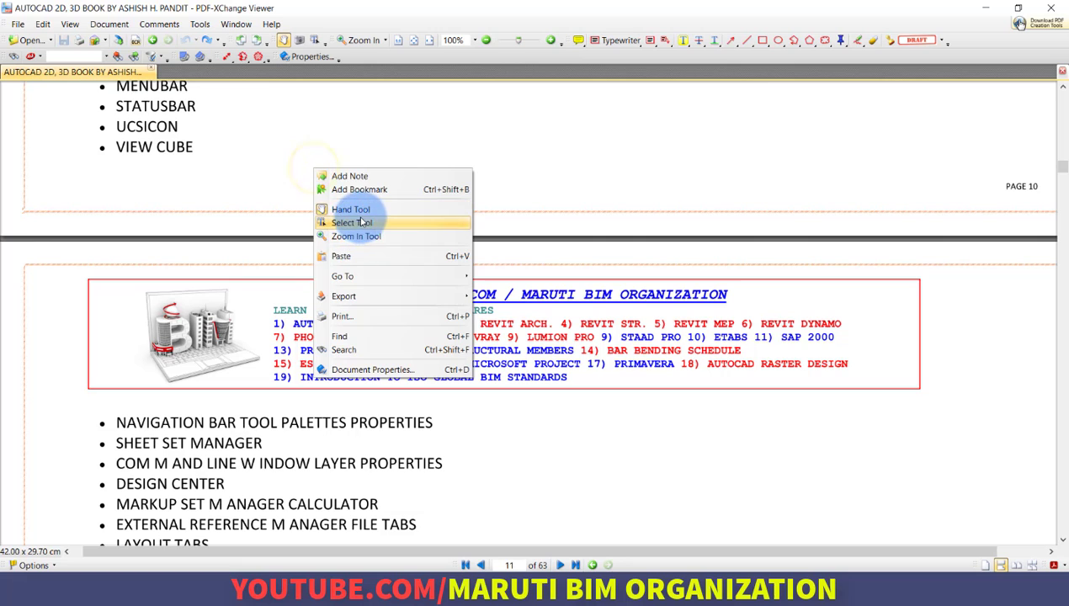
{"action": "left_click", "coordinate": [362, 208]}
Read the status bar shortcuts in section 16 of the book
{"action": "left_click_drag", "start_coordinate": [501, 495], "coordinate": [503, 155]}
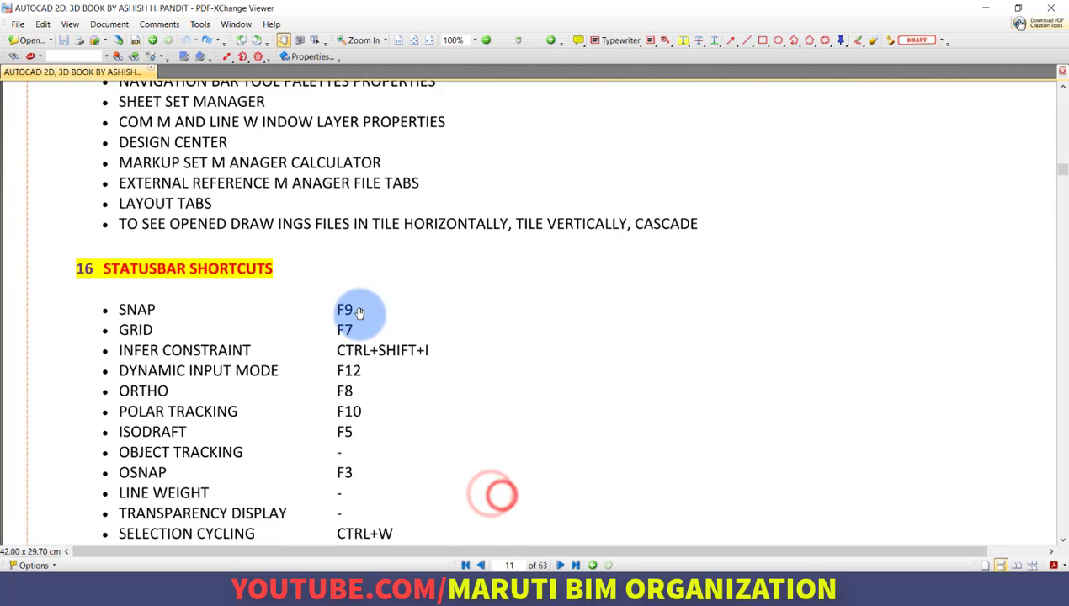
{"action": "left_click_drag", "start_coordinate": [360, 315], "coordinate": [186, 153]}
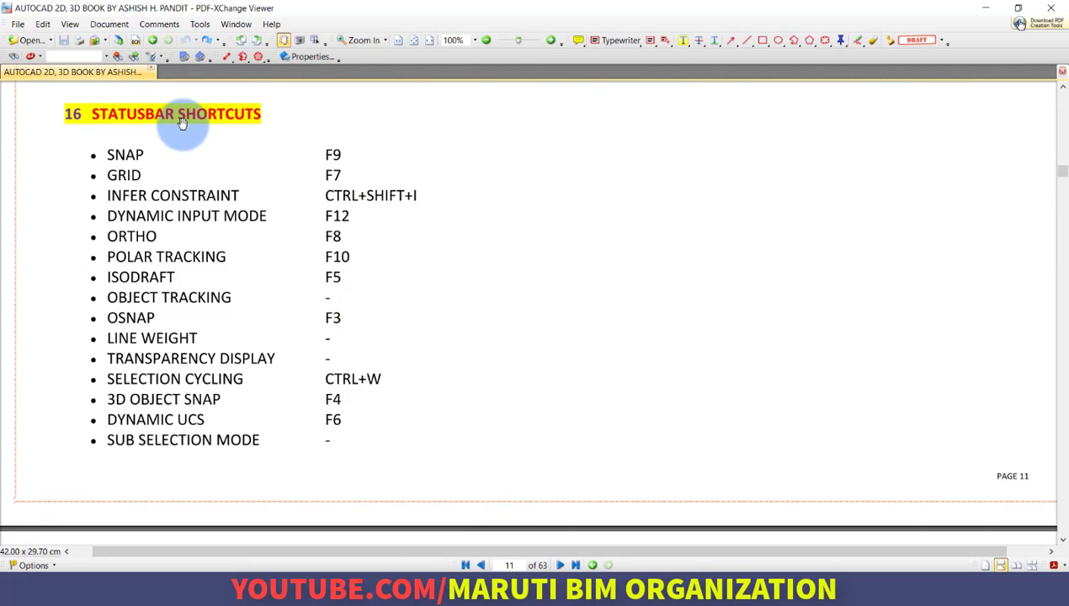
{"action": "scroll", "coordinate": [185, 160], "scroll_direction": "down", "scroll_amount": 3}
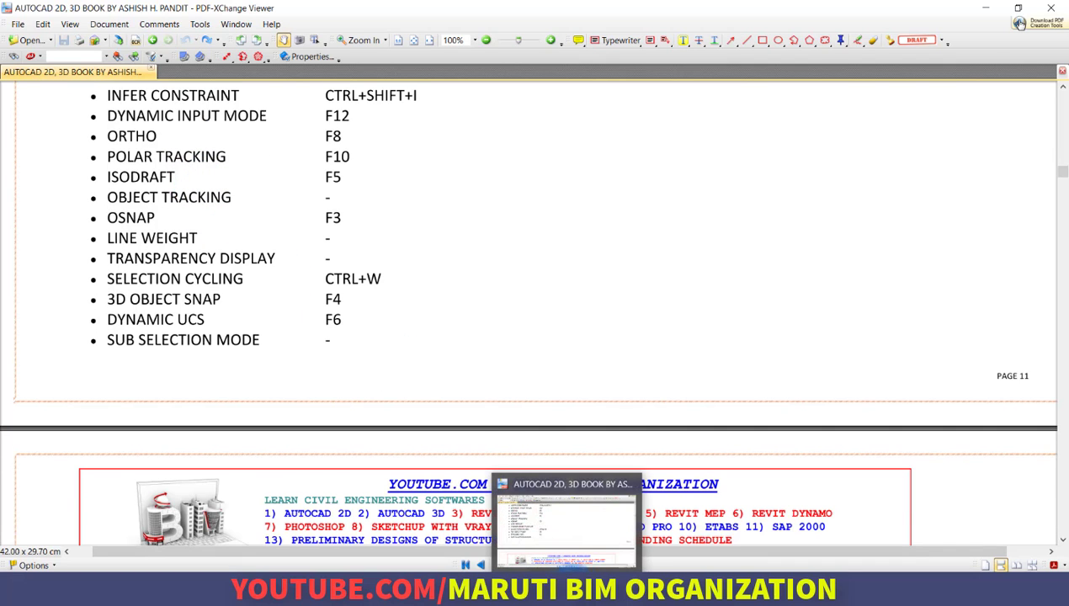
Switch to the AUTOCAD 2D SESSION drawing in AutoCAD and examine the status bar customization list
{"action": "left_click", "coordinate": [580, 544]}
{"action": "mouse_move", "coordinate": [599, 587]}
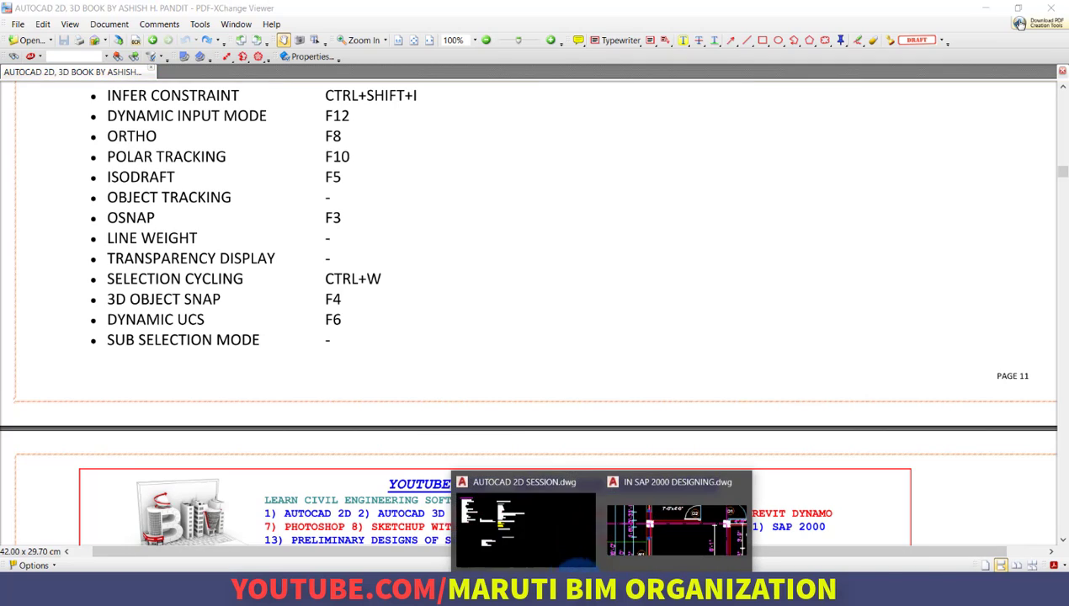
{"action": "left_click", "coordinate": [525, 542]}
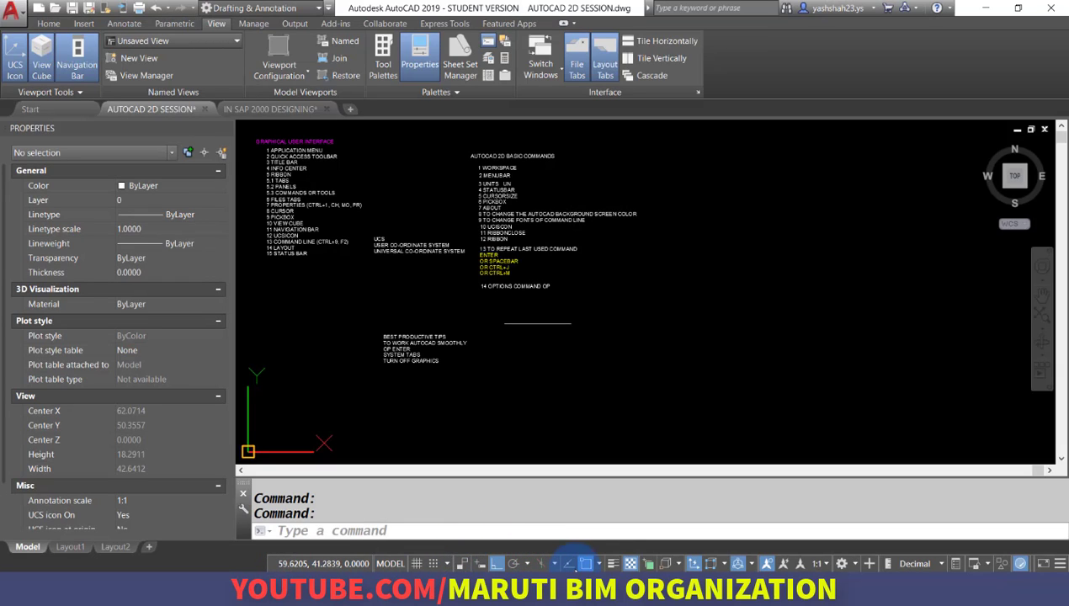
{"action": "left_click", "coordinate": [1060, 564]}
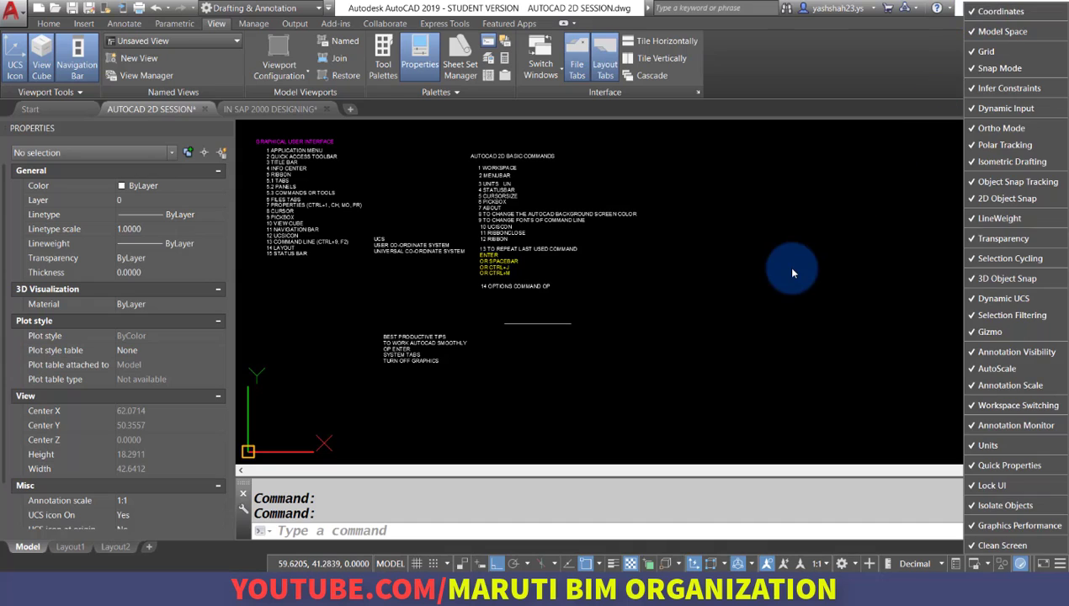
{"action": "left_click", "coordinate": [788, 268]}
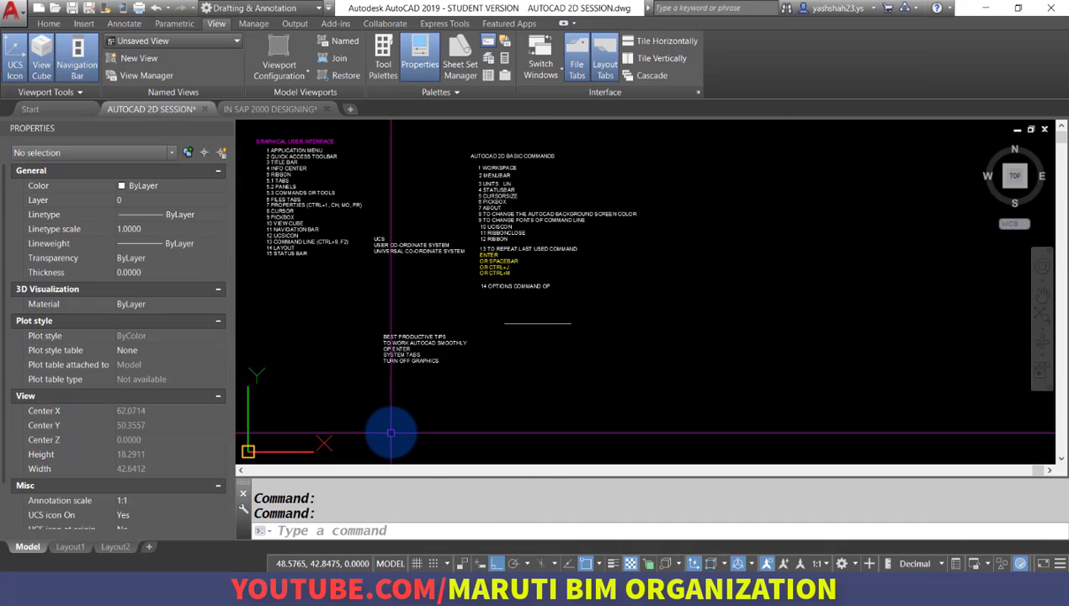
{"action": "scroll", "coordinate": [381, 370], "scroll_direction": "up", "scroll_amount": 2}
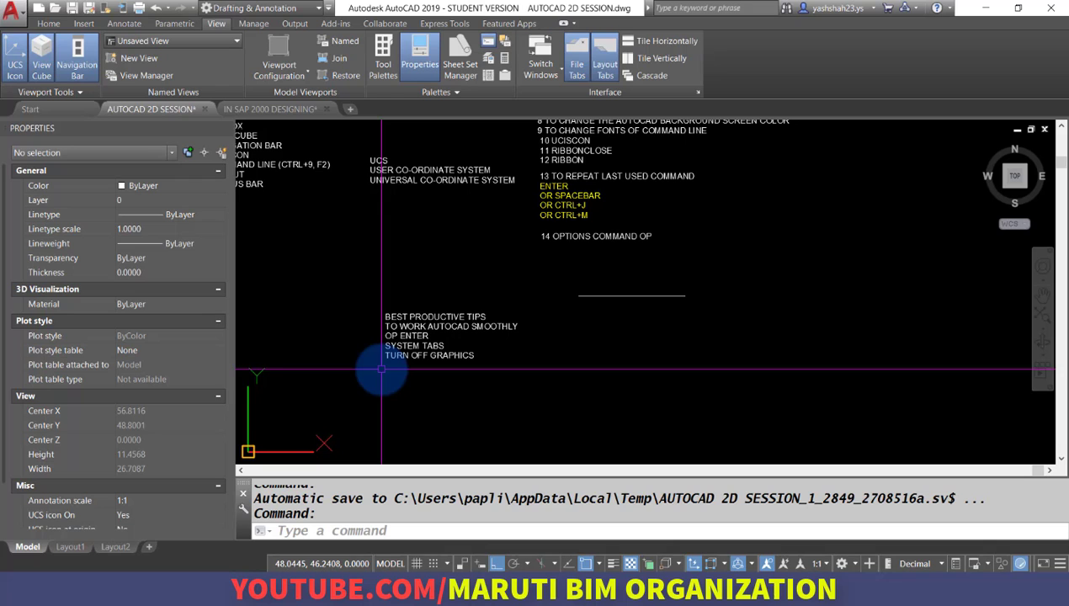
Return to the book in PDF-XChange Viewer and review the section 16 shortcuts from Snap to Sub Selection Mode
{"action": "left_click", "coordinate": [515, 587]}
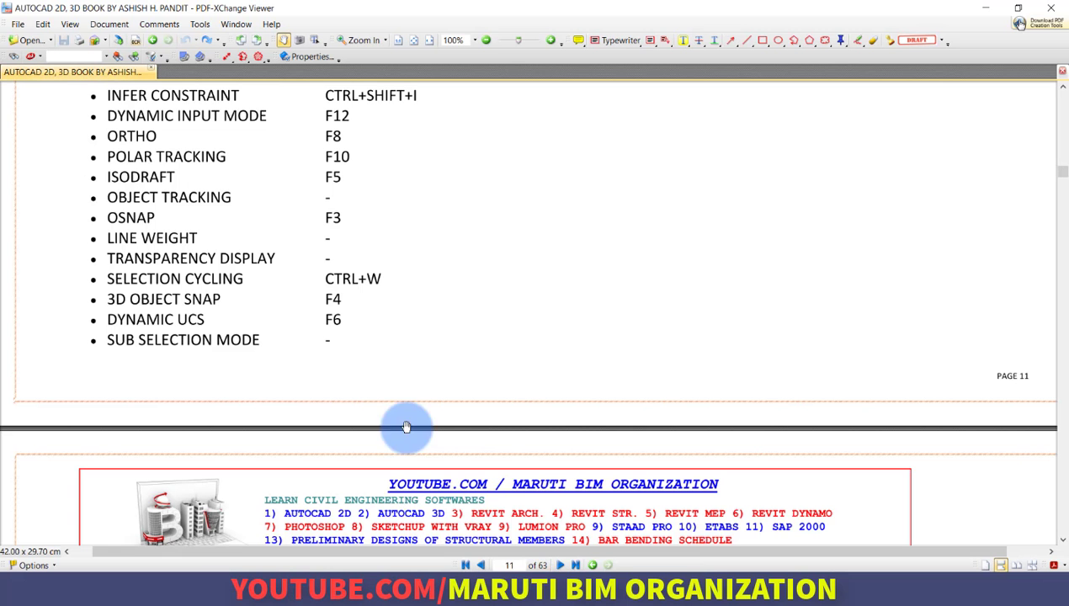
{"action": "left_click_drag", "start_coordinate": [261, 358], "coordinate": [263, 399]}
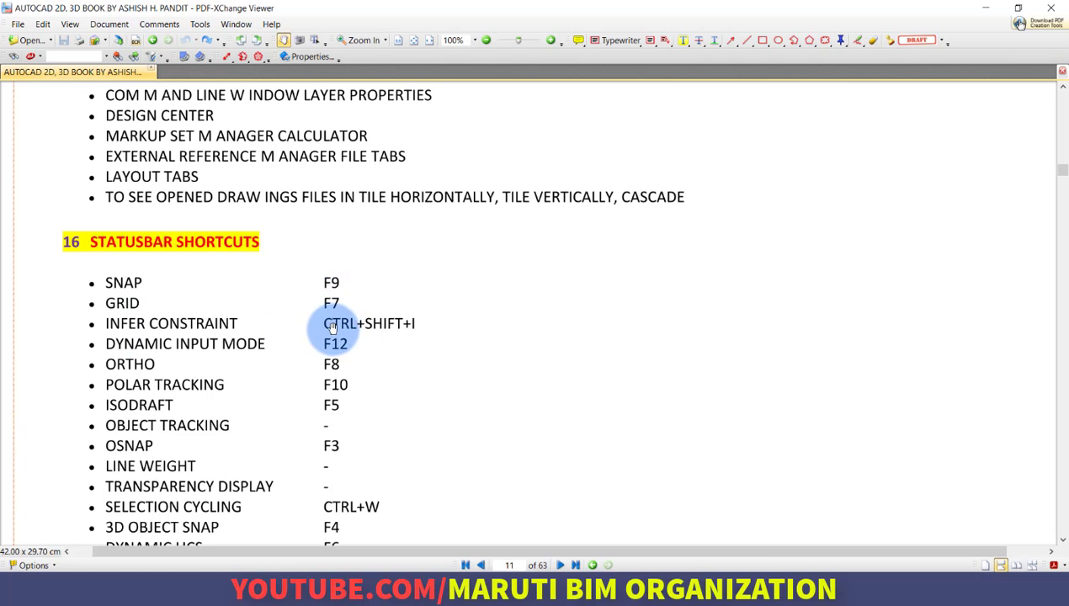
{"action": "left_click_drag", "start_coordinate": [388, 379], "coordinate": [378, 285]}
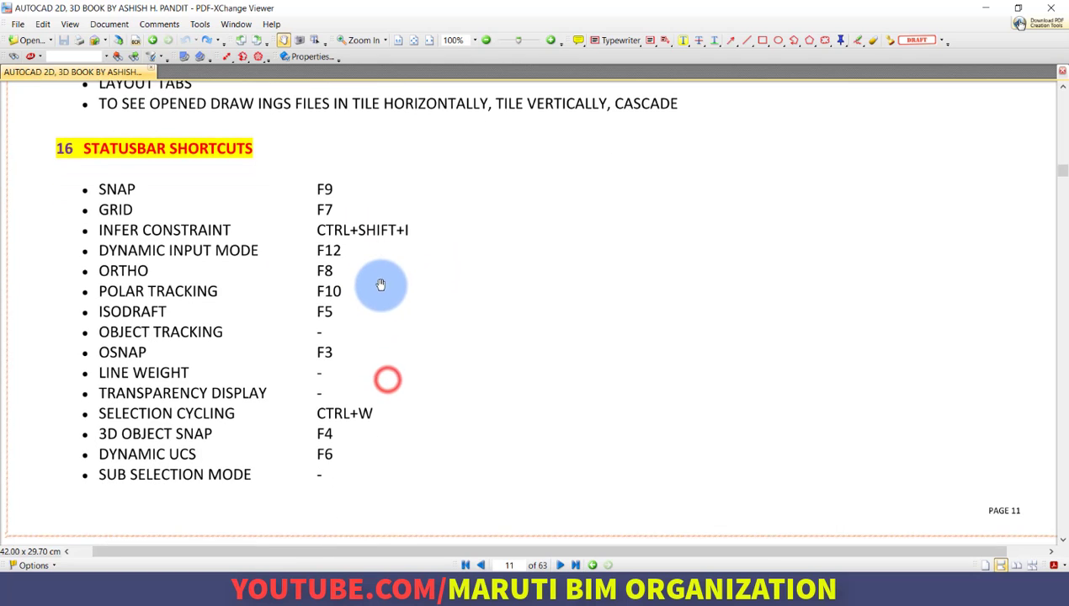
{"action": "left_click_drag", "start_coordinate": [333, 341], "coordinate": [306, 294]}
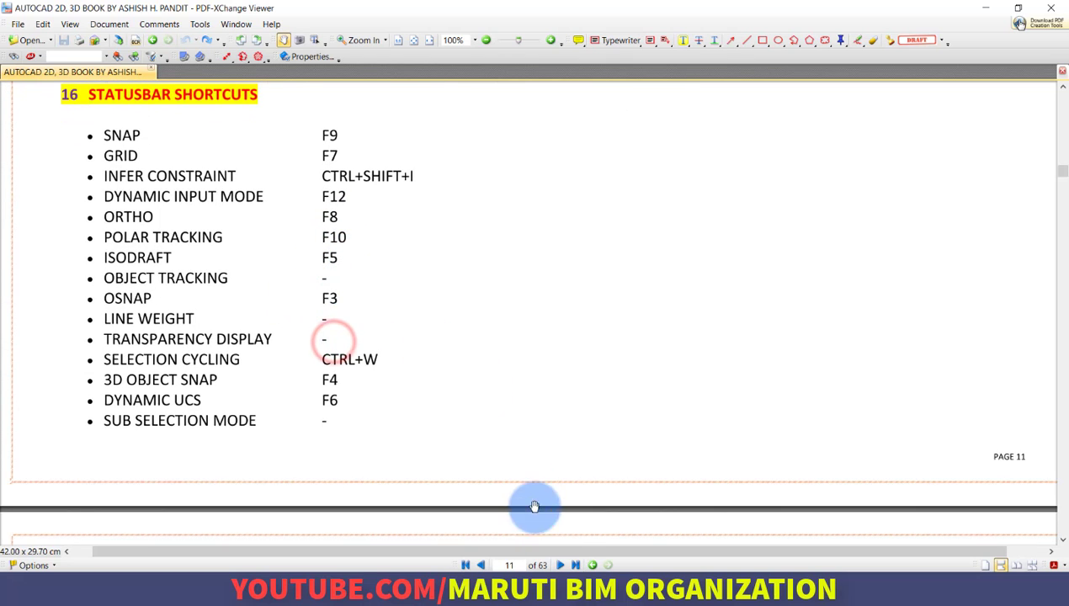
Return to the AUTOCAD 2D SESSION drawing, try toggling Ortho off and on during a trial line, and cancel the line
{"action": "mouse_move", "coordinate": [599, 593]}
{"action": "left_click", "coordinate": [516, 537]}
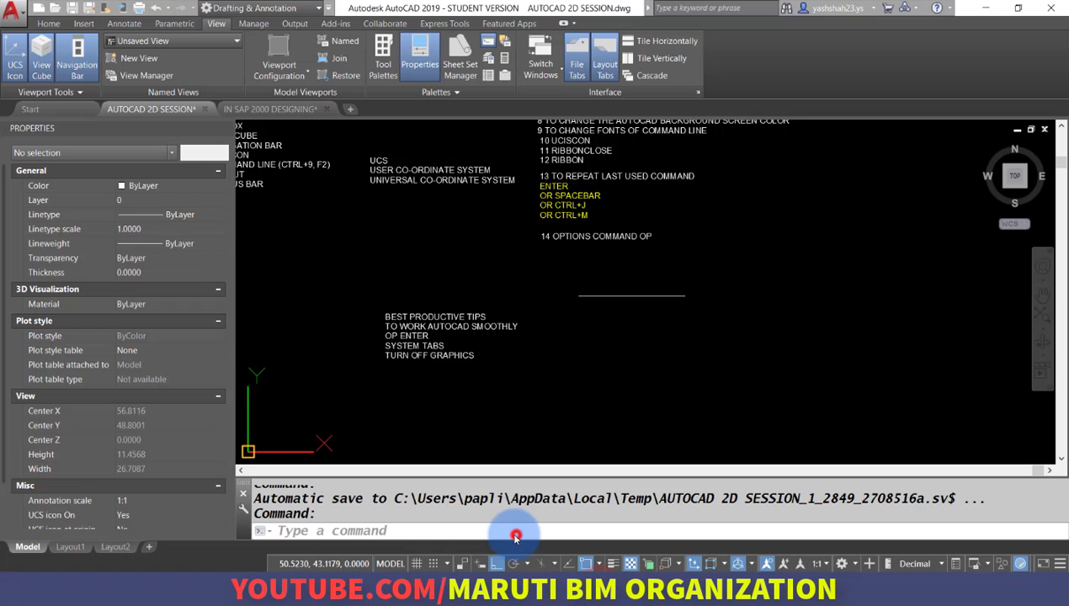
{"action": "middle_click_drag", "start_coordinate": [525, 399], "coordinate": [426, 334]}
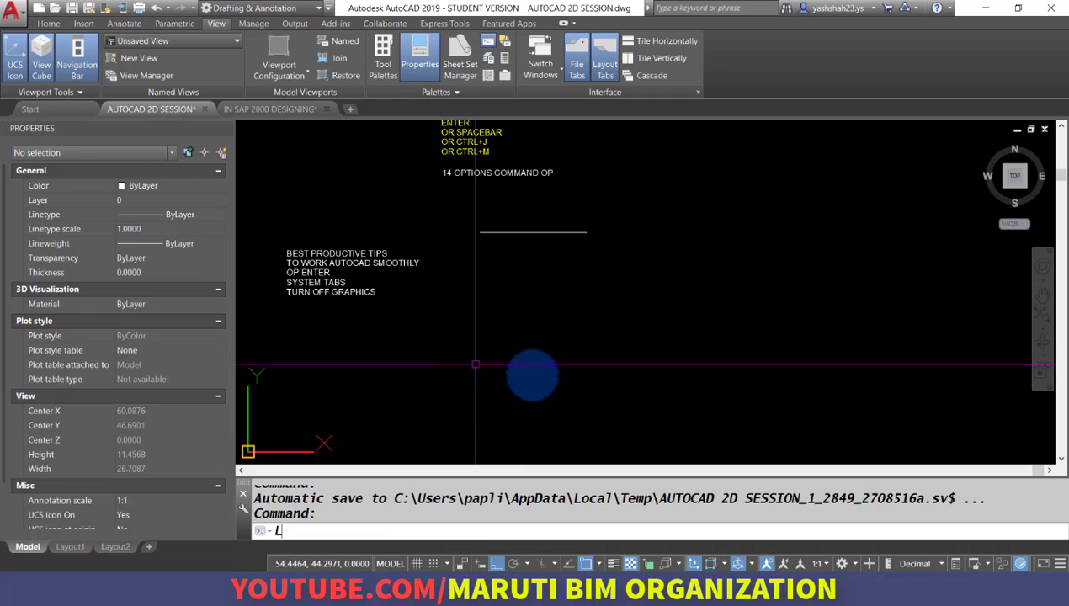
{"action": "type", "text": "l"}
{"action": "key", "text": "Return"}
{"action": "left_click", "coordinate": [619, 357]}
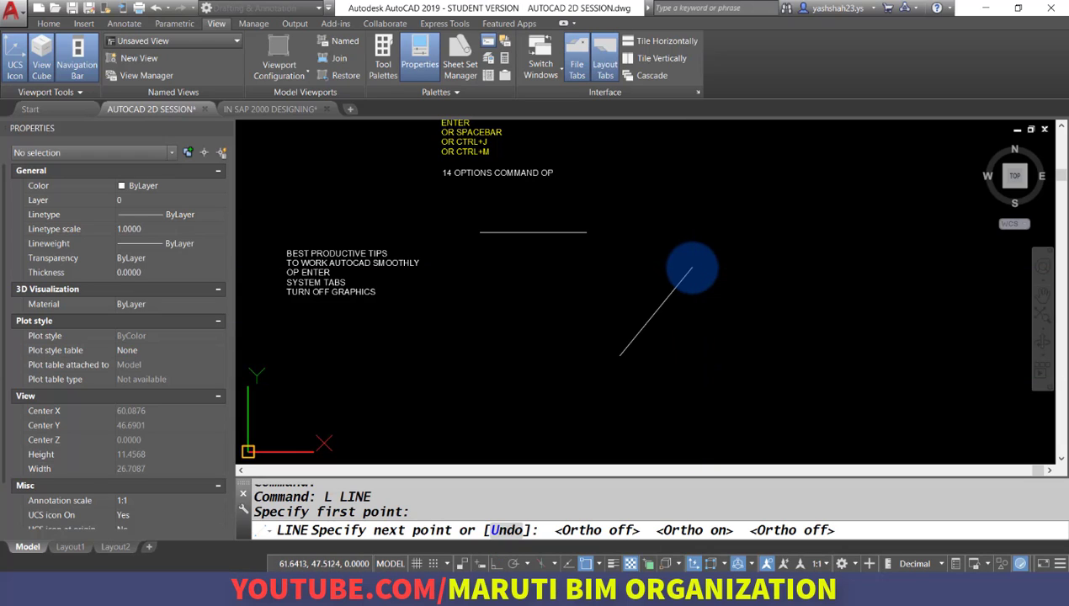
{"action": "key", "text": "Escape"}
{"action": "key", "text": "Escape"}
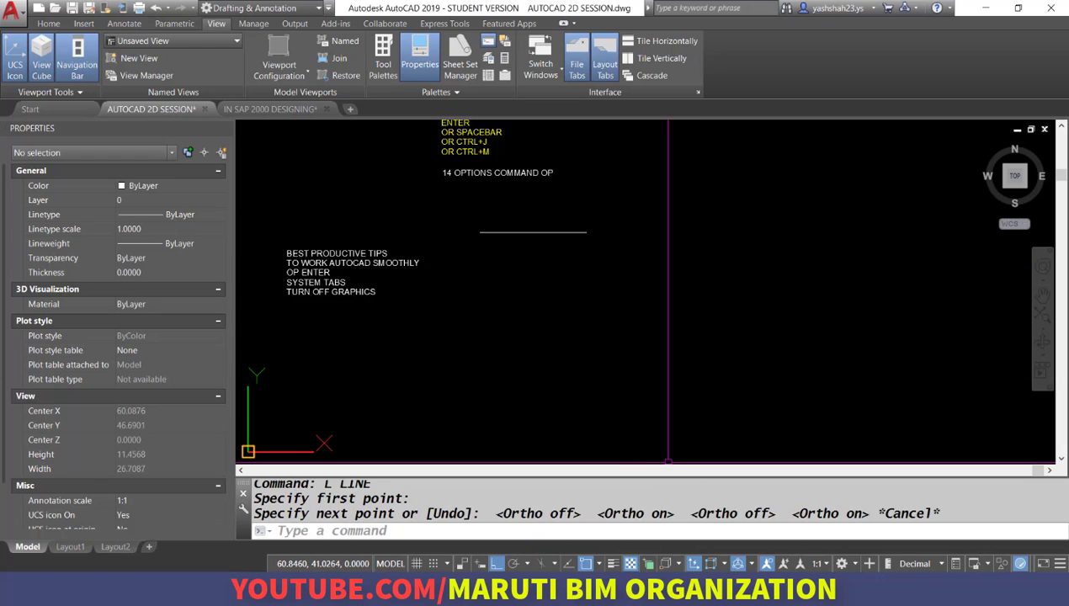
Switch to the book in PDF-XChange Viewer and read the remaining status bar shortcuts and section 17's keyboard shortcuts through CTRL+Z
{"action": "key", "text": "alt+Tab"}
{"action": "left_click_drag", "start_coordinate": [304, 405], "coordinate": [305, 148]}
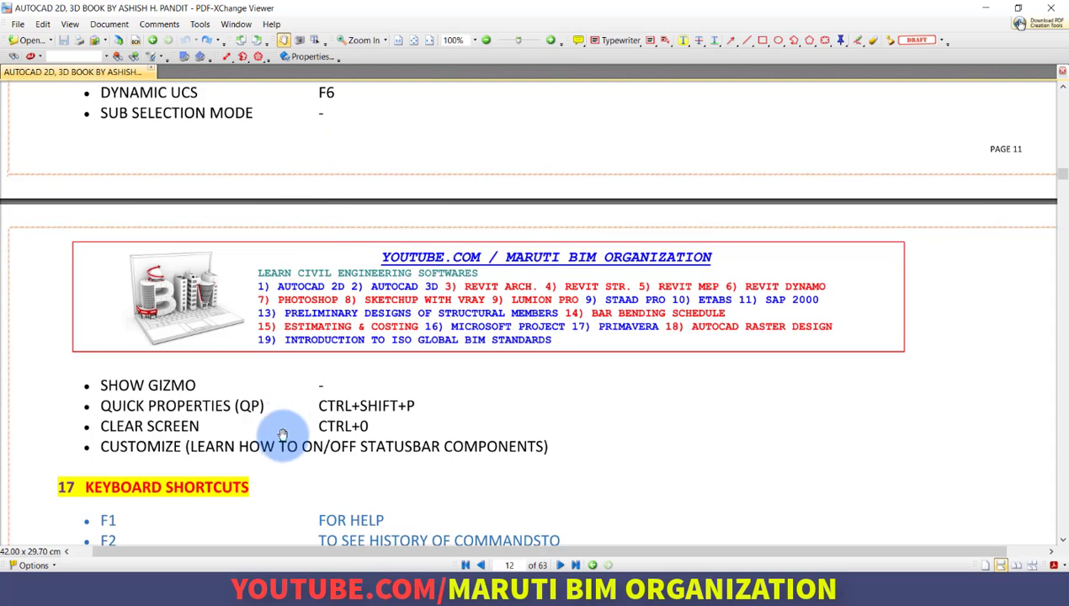
{"action": "left_click_drag", "start_coordinate": [284, 432], "coordinate": [290, 261]}
{"action": "left_click_drag", "start_coordinate": [265, 427], "coordinate": [250, 346]}
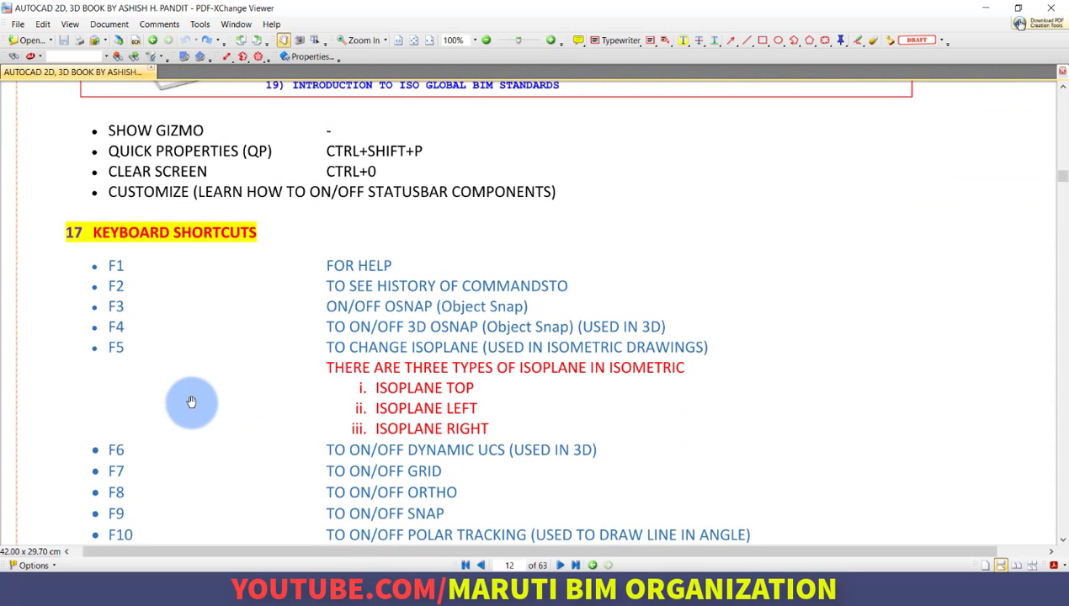
{"action": "left_click_drag", "start_coordinate": [211, 421], "coordinate": [208, 281]}
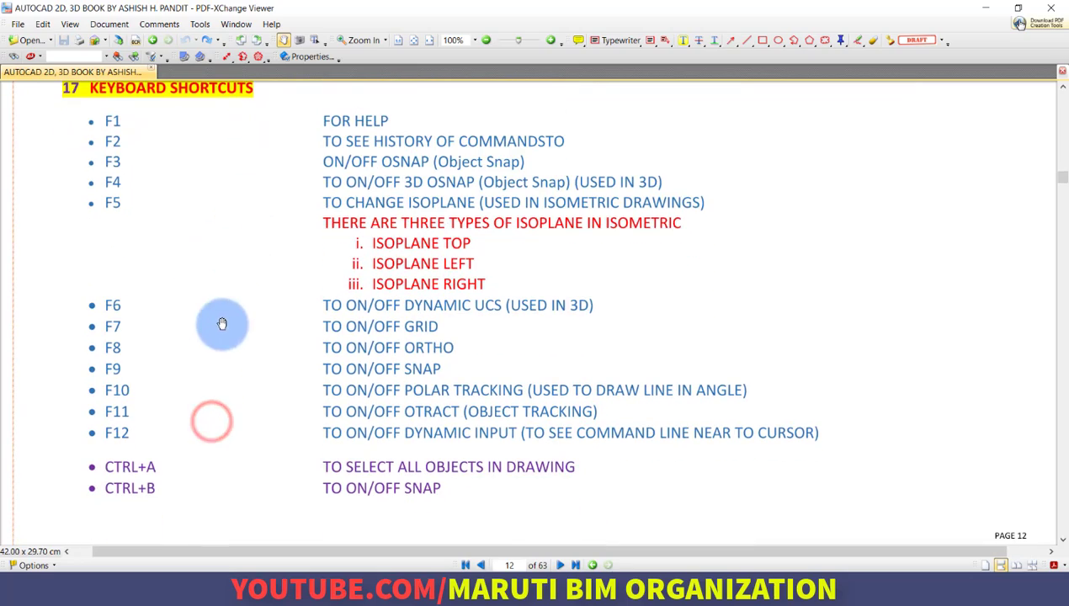
{"action": "left_click_drag", "start_coordinate": [214, 348], "coordinate": [209, 220]}
{"action": "left_click_drag", "start_coordinate": [210, 370], "coordinate": [199, 112]}
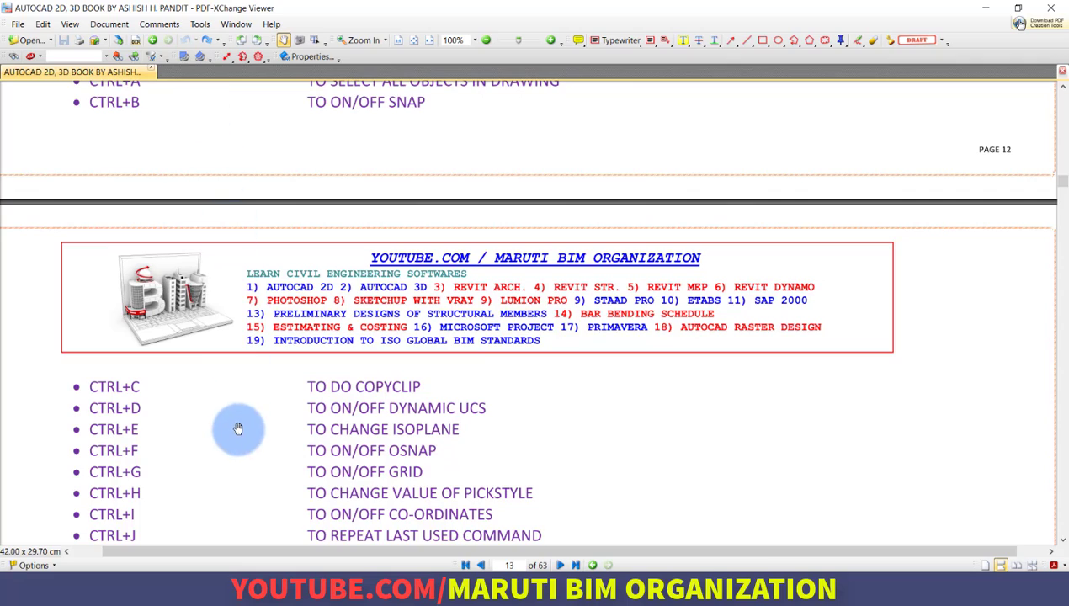
{"action": "left_click_drag", "start_coordinate": [236, 442], "coordinate": [234, 218]}
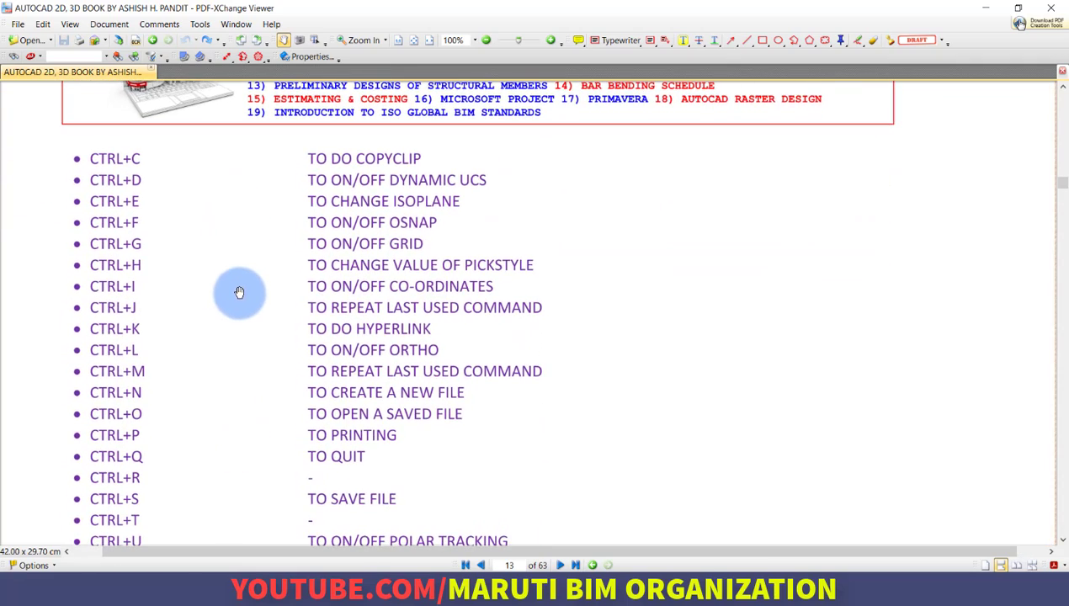
{"action": "left_click_drag", "start_coordinate": [237, 348], "coordinate": [259, 198]}
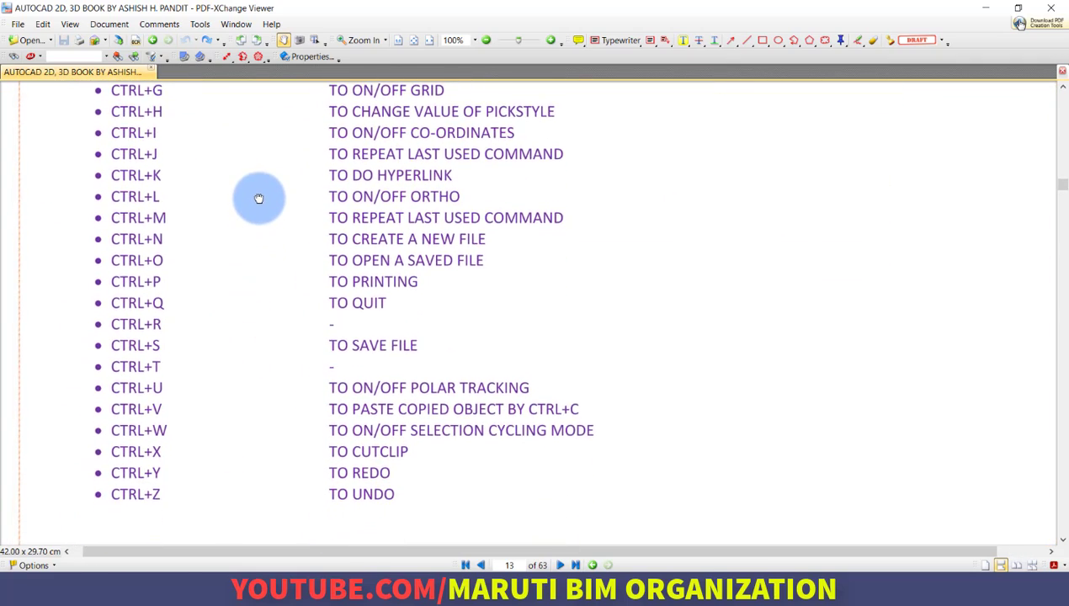
{"action": "mouse_move", "coordinate": [261, 238]}
{"action": "left_mouse_down"}
{"action": "mouse_move", "coordinate": [248, 378]}
{"action": "mouse_move", "coordinate": [257, 220]}
{"action": "left_mouse_up"}
{"action": "left_click_drag", "start_coordinate": [271, 327], "coordinate": [274, 375]}
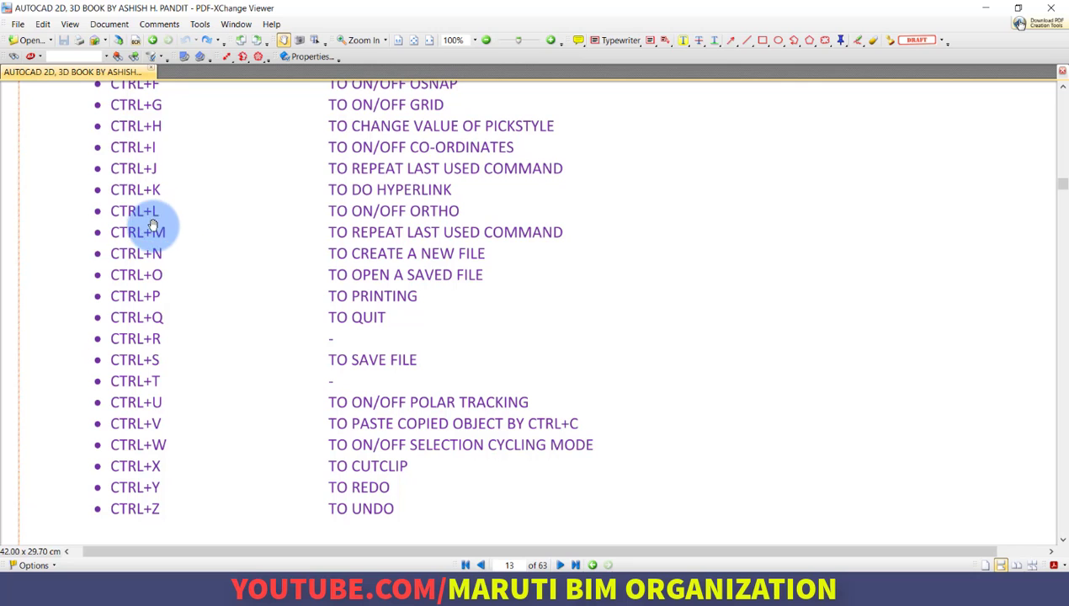
Switch to the AUTOCAD 2D SESSION drawing in AutoCAD, try toggling Ortho off and on, and cancel any active selection
{"action": "mouse_move", "coordinate": [578, 593]}
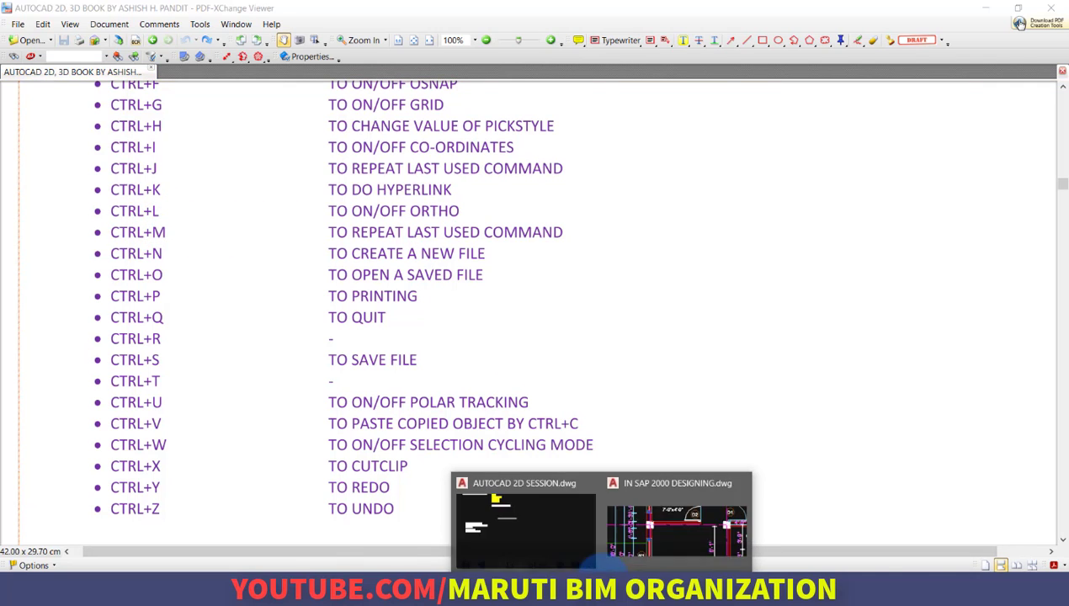
{"action": "left_click", "coordinate": [529, 528]}
{"action": "left_click", "coordinate": [609, 395]}
{"action": "left_click", "coordinate": [566, 360]}
{"action": "left_click", "coordinate": [541, 334]}
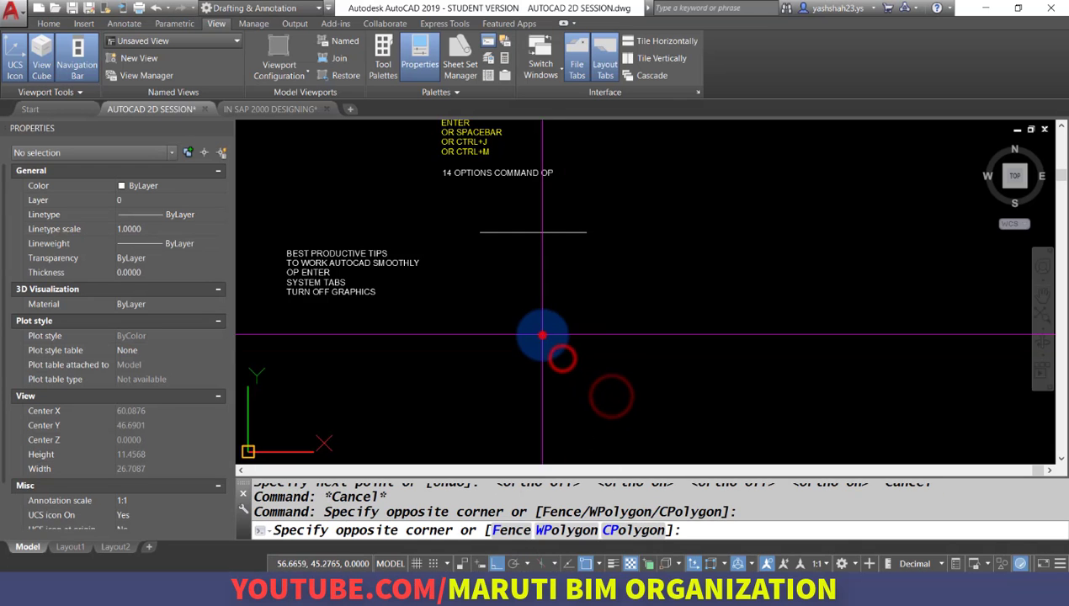
{"action": "left_click", "coordinate": [503, 379]}
{"action": "key", "text": "F8"}
{"action": "key", "text": "F8"}
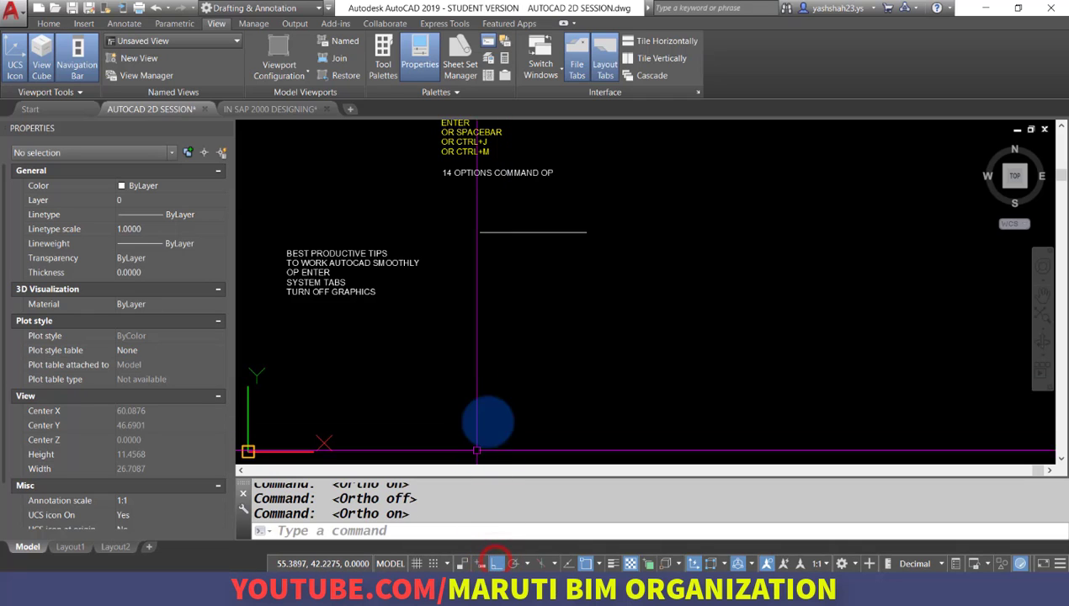
{"action": "key", "text": "Escape"}
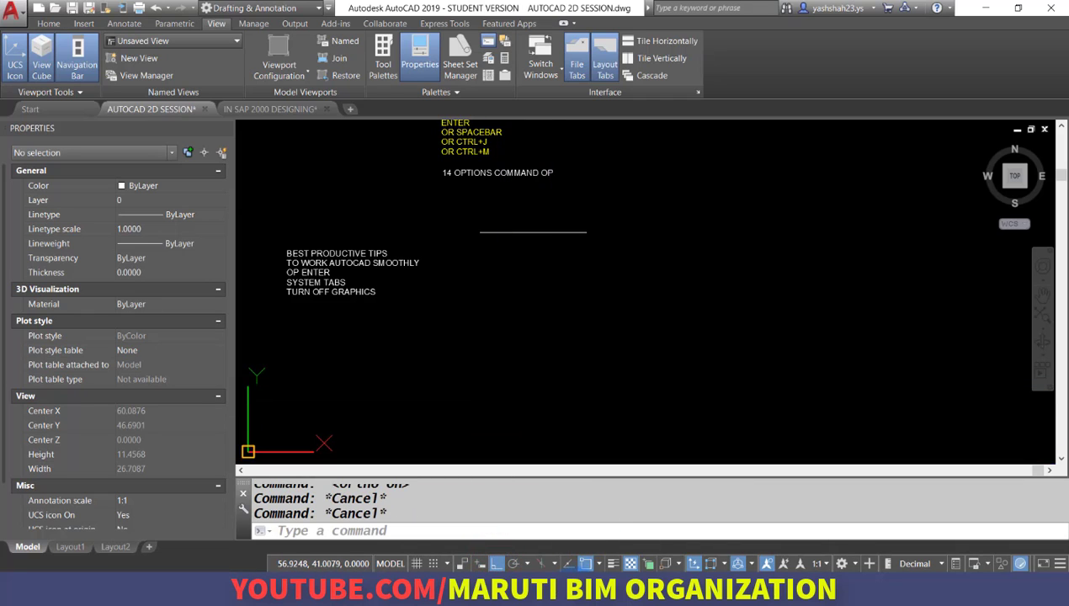
Return to the book in PDF-XChange Viewer and read the CTRL+1 to CTRL+0 shortcuts on page 14
{"action": "left_click", "coordinate": [450, 589]}
{"action": "left_click_drag", "start_coordinate": [236, 401], "coordinate": [224, 218]}
{"action": "left_click_drag", "start_coordinate": [222, 329], "coordinate": [212, 126]}
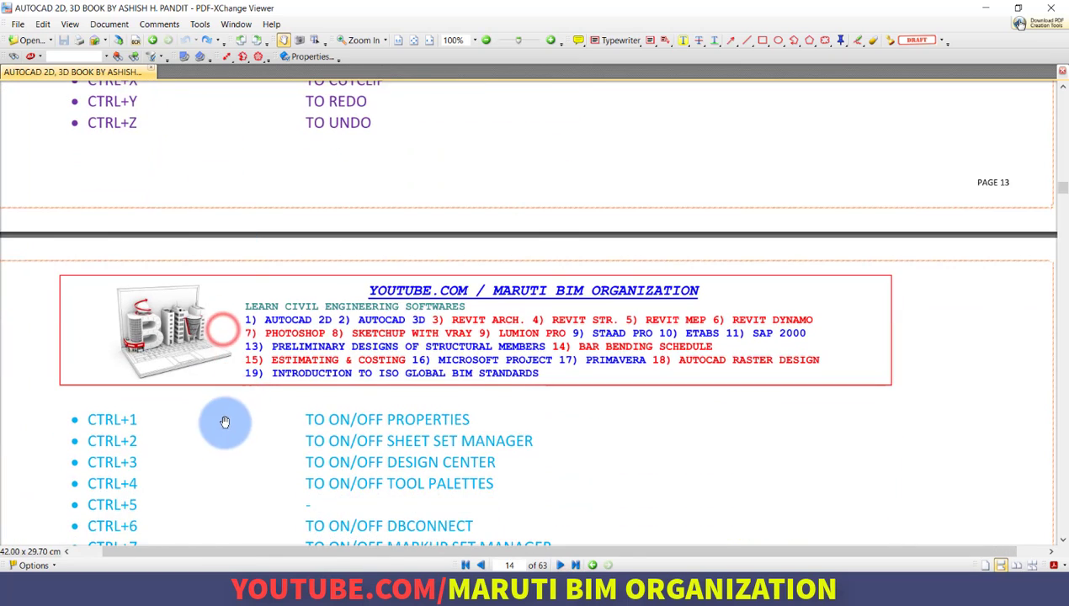
{"action": "left_click_drag", "start_coordinate": [224, 421], "coordinate": [217, 209]}
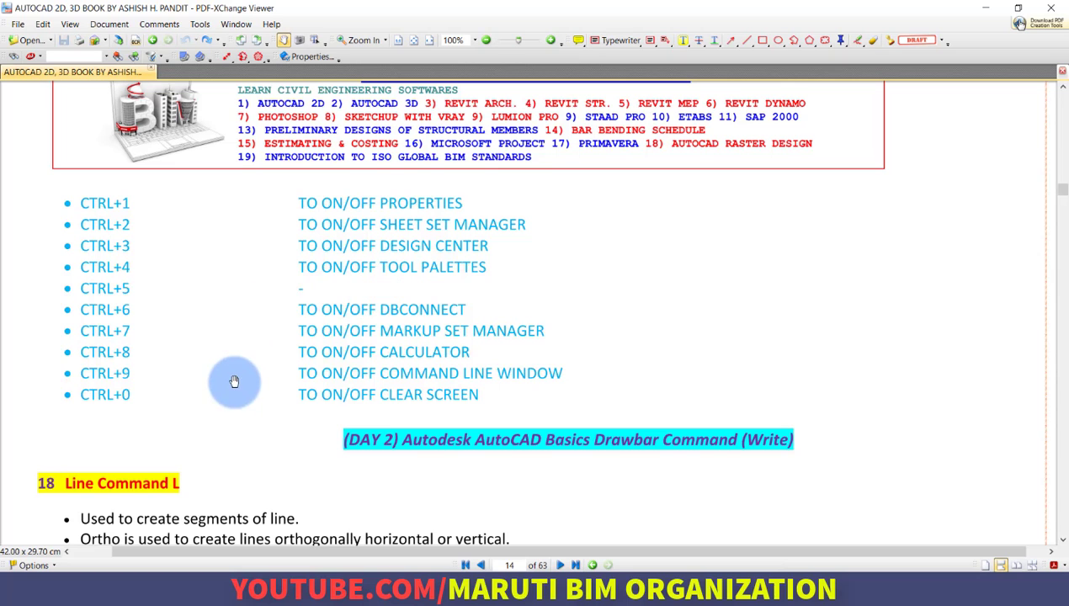
{"action": "left_click_drag", "start_coordinate": [242, 406], "coordinate": [256, 309]}
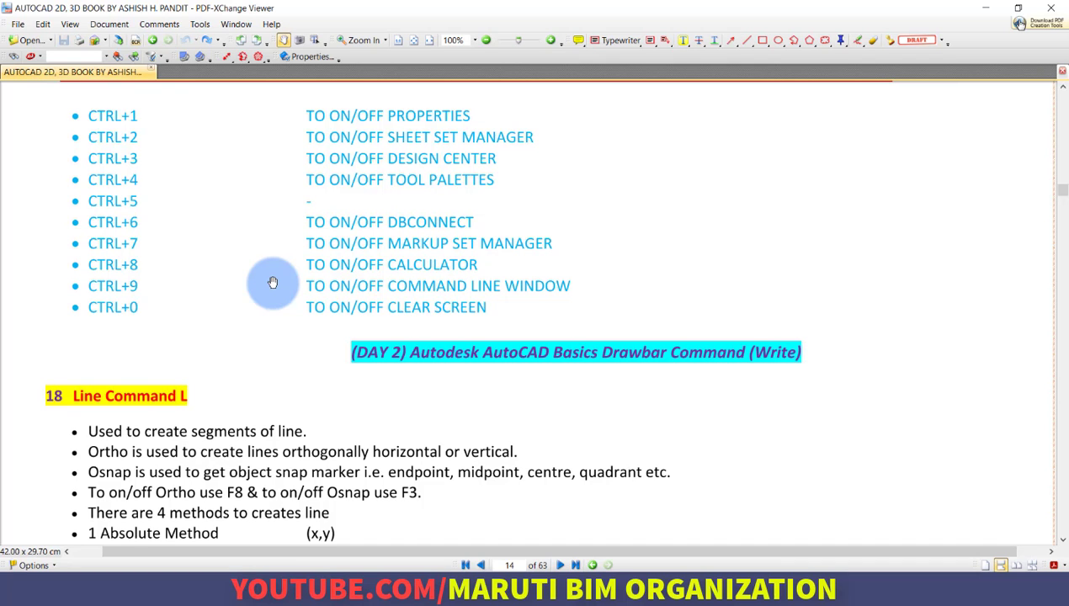
{"action": "left_click_drag", "start_coordinate": [271, 299], "coordinate": [308, 559]}
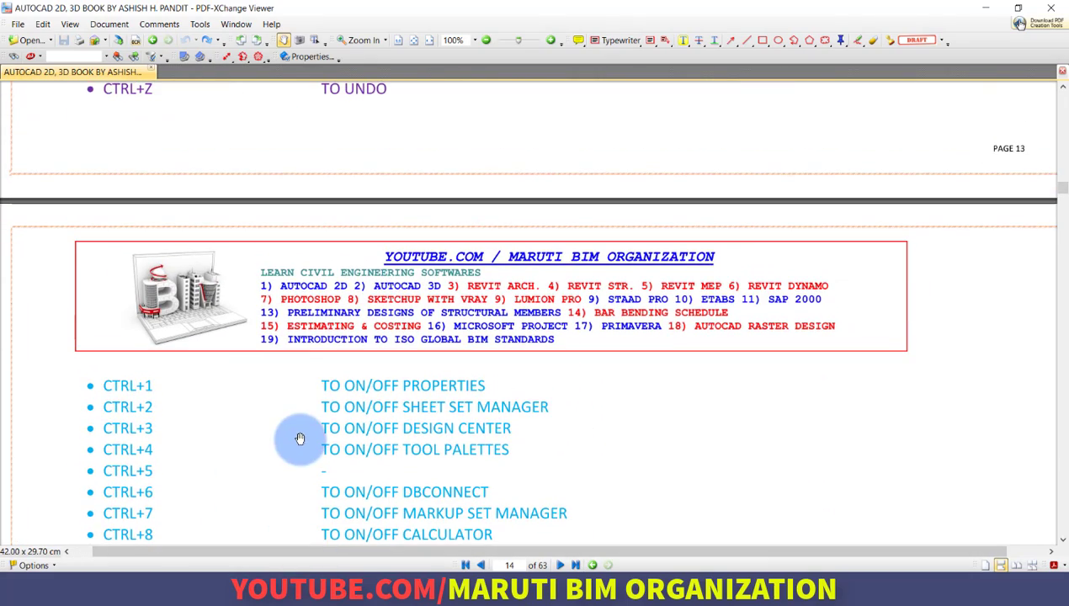
Zoom out the book and review the Day 1 pages back to the graphical user interface page and forward to sections 13 to 15
{"action": "scroll", "coordinate": [319, 417], "scroll_direction": "down", "scroll_amount": 5, "text": "ctrl"}
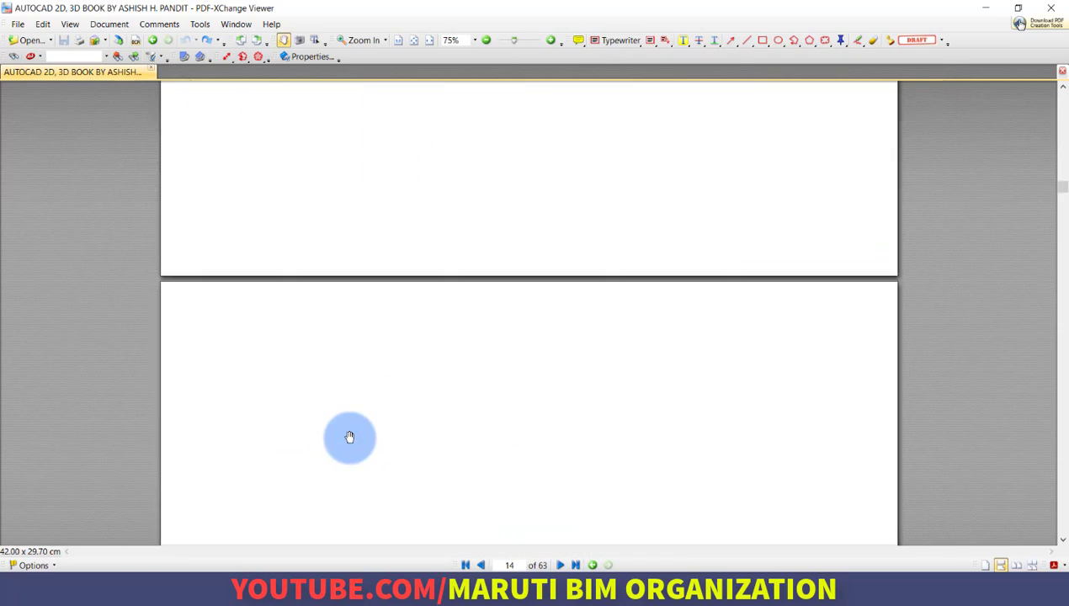
{"action": "scroll", "coordinate": [357, 413], "scroll_direction": "up", "scroll_amount": 10}
{"action": "scroll", "coordinate": [361, 398], "scroll_direction": "up", "scroll_amount": 15}
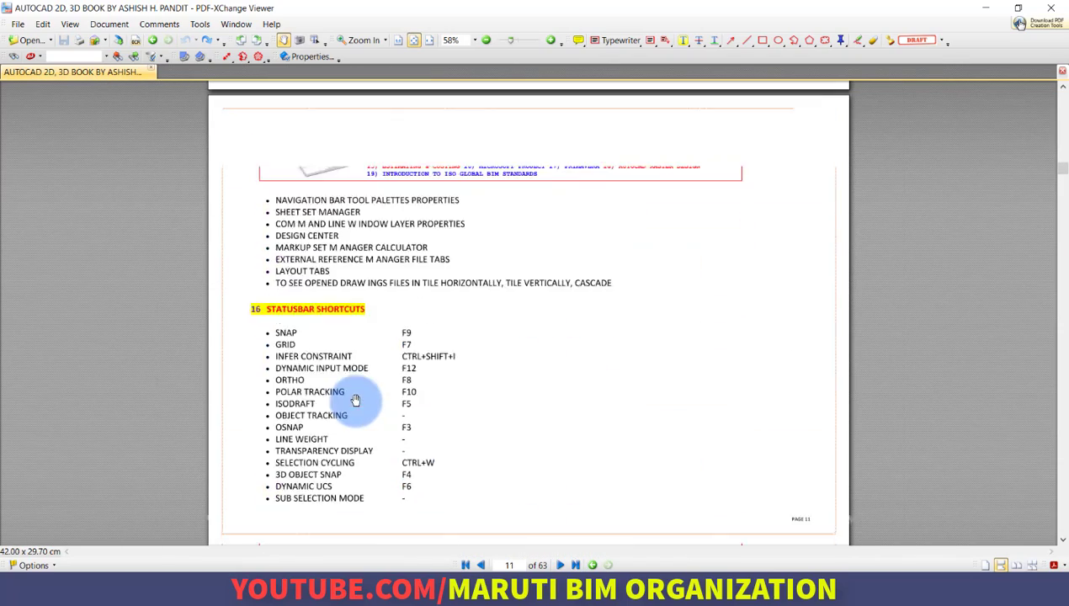
{"action": "scroll", "coordinate": [369, 417], "scroll_direction": "up", "scroll_amount": 10}
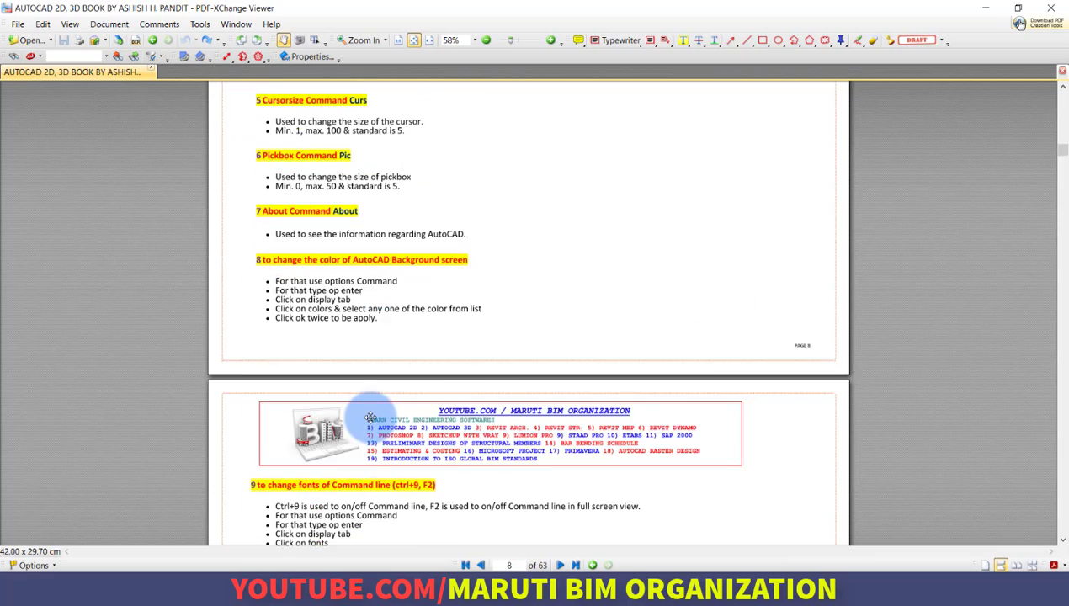
{"action": "scroll", "coordinate": [384, 413], "scroll_direction": "up", "scroll_amount": 10}
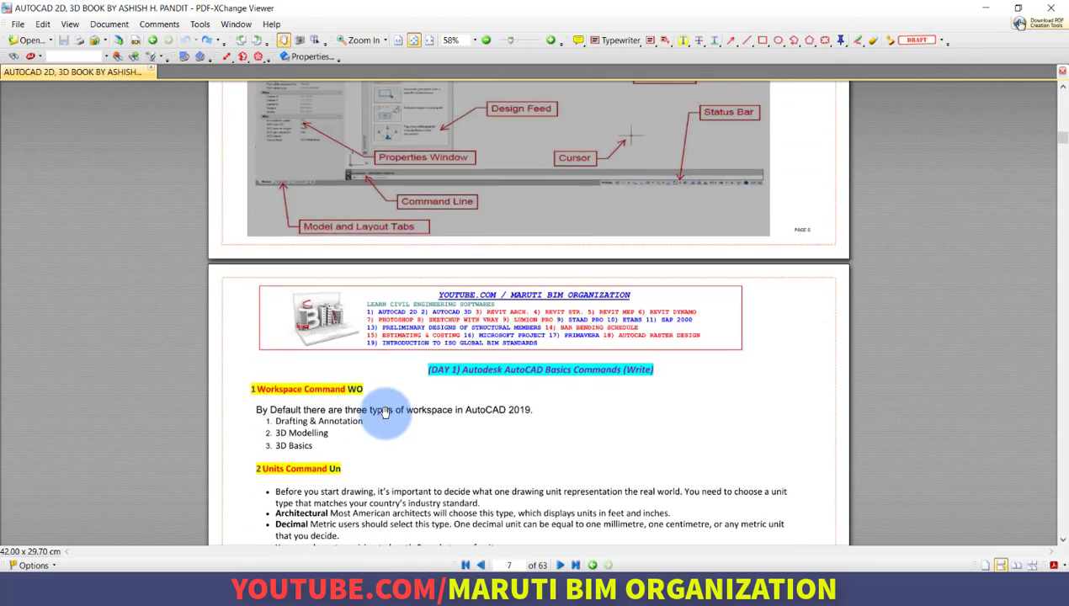
{"action": "scroll", "coordinate": [386, 409], "scroll_direction": "down", "scroll_amount": 10}
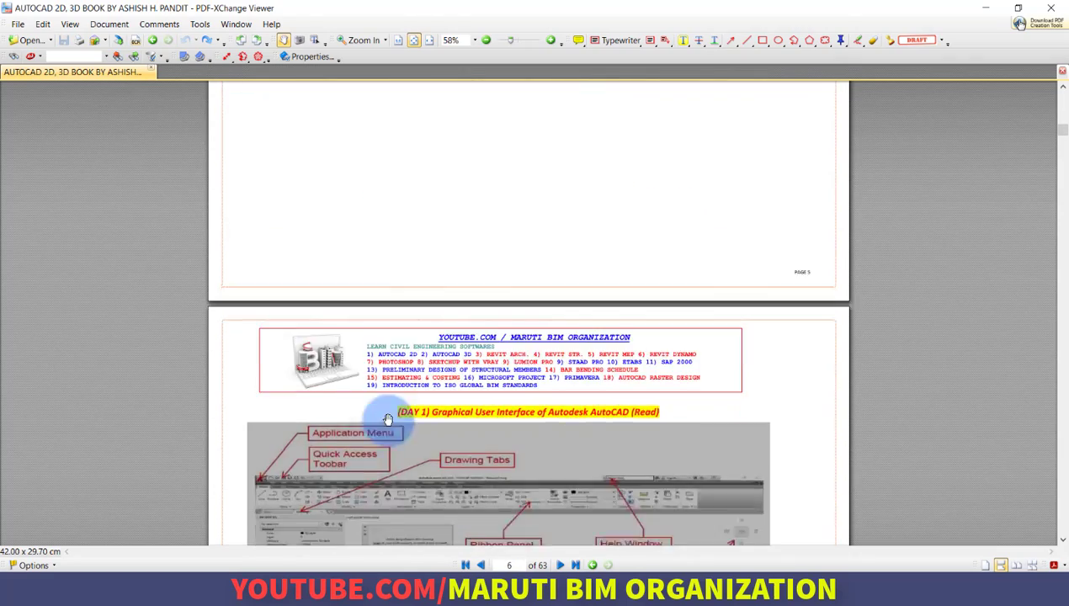
{"action": "scroll", "coordinate": [711, 353], "scroll_direction": "down", "scroll_amount": 10}
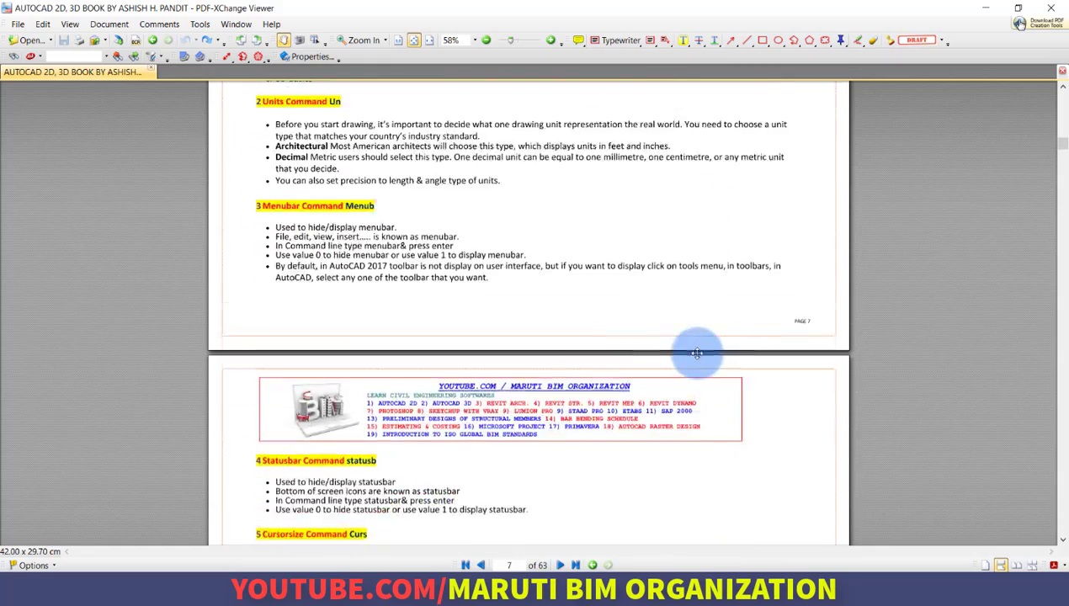
{"action": "scroll", "coordinate": [679, 383], "scroll_direction": "down", "scroll_amount": 3}
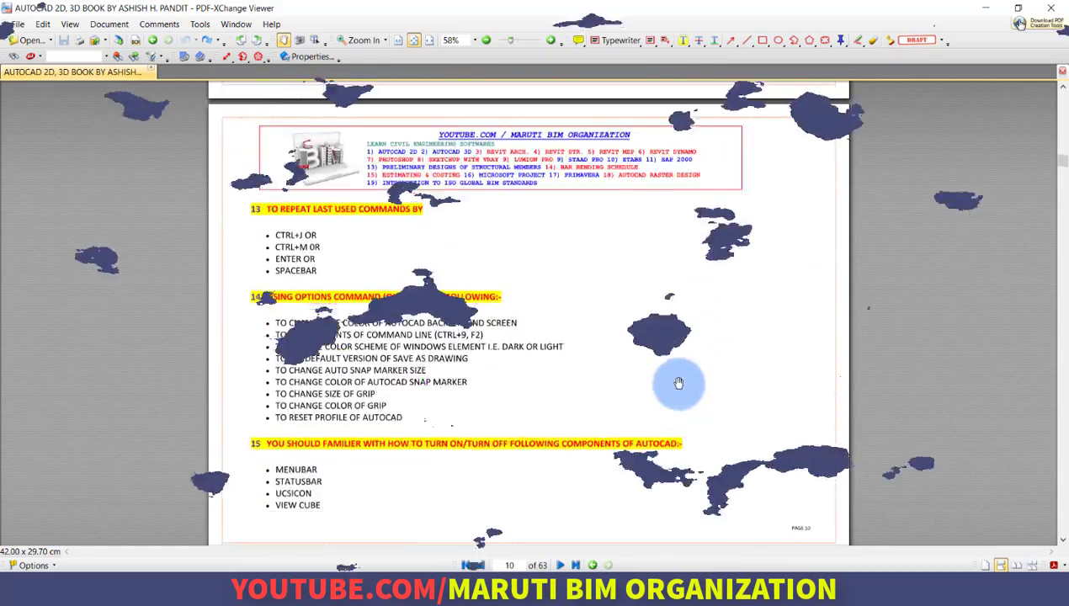